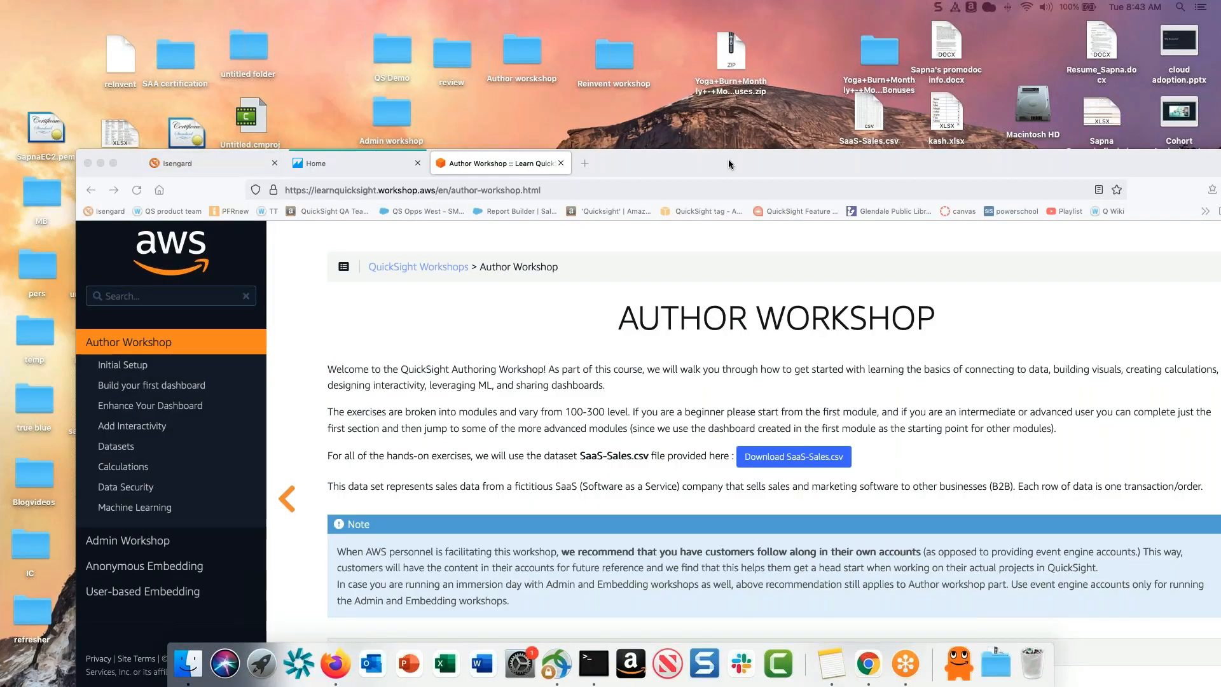
Download the workshop's SaaS-Sales.csv dataset and save it to the Desktop as webinar_SaaS-Sales.csv
click(114, 163)
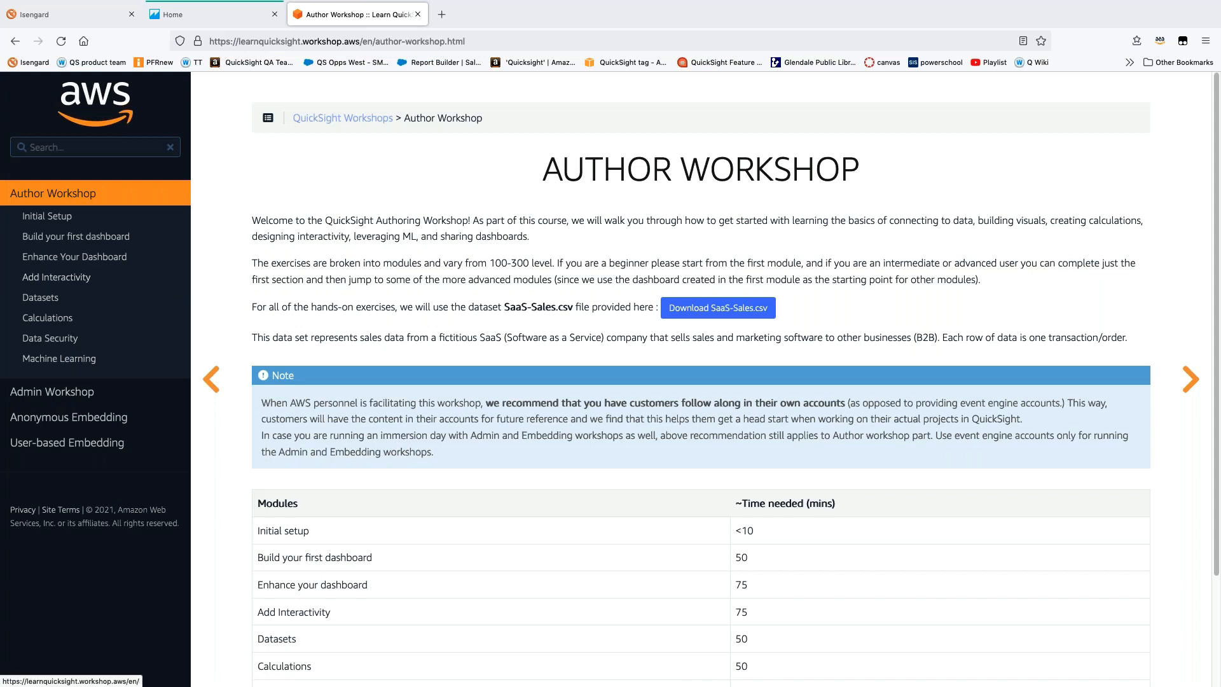
click(717, 312)
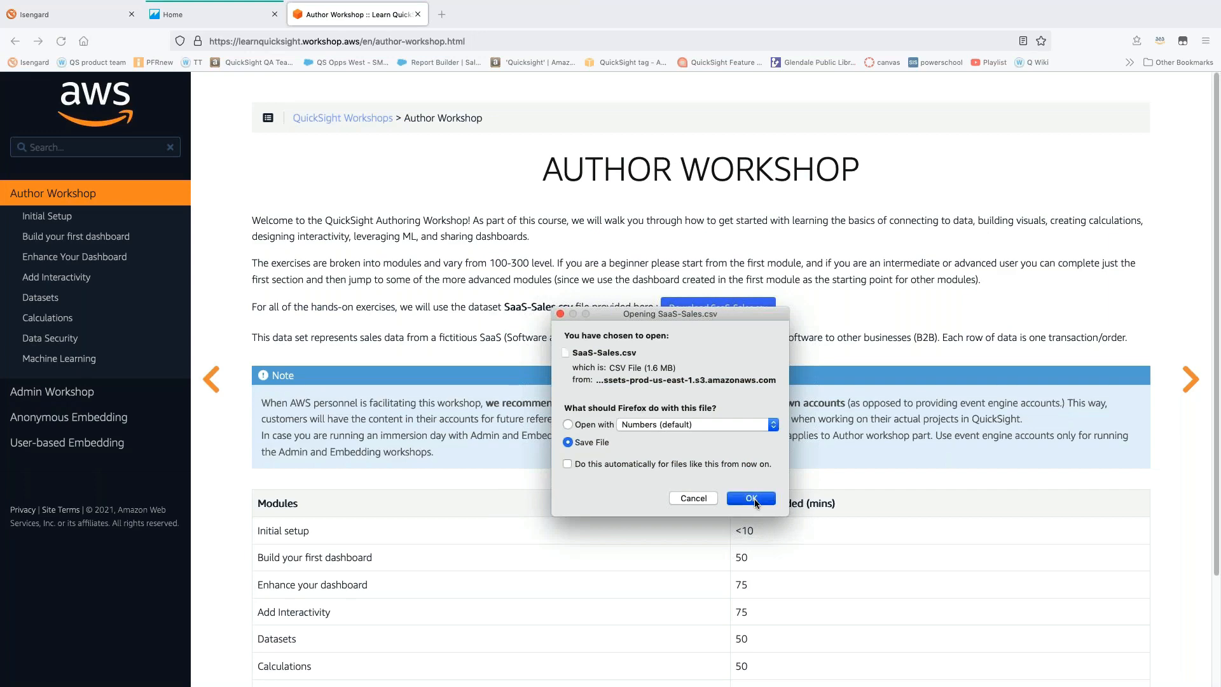
click(754, 499)
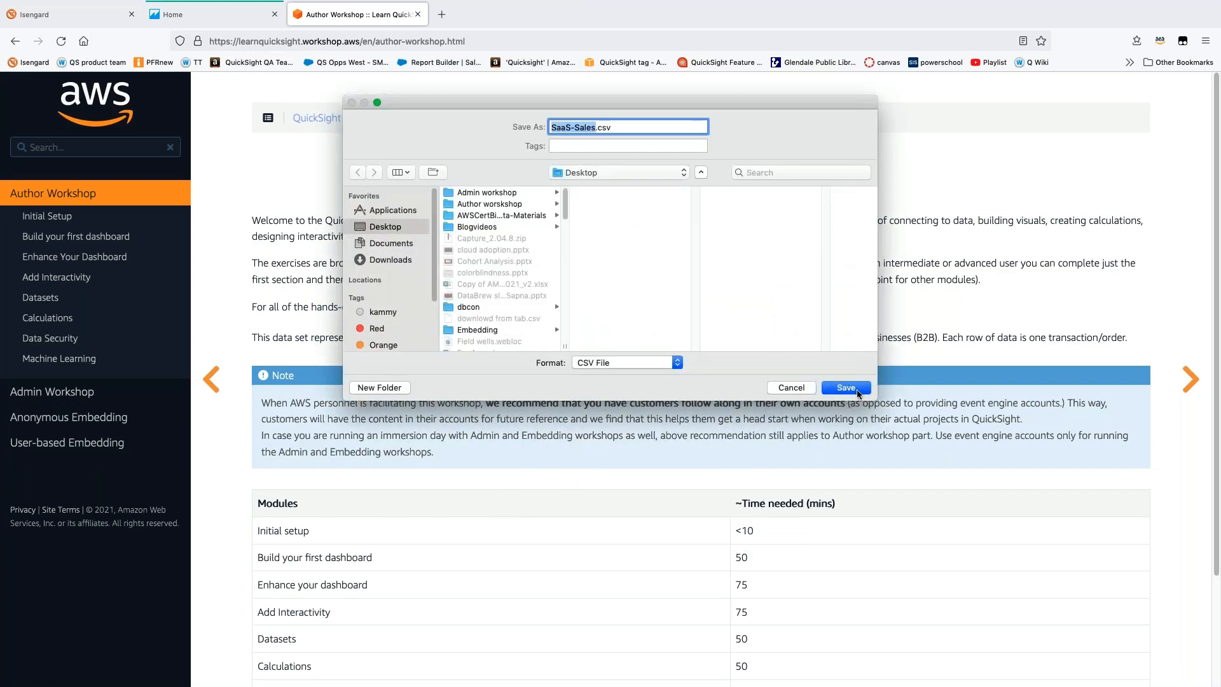
click(551, 126)
text(webinar_)
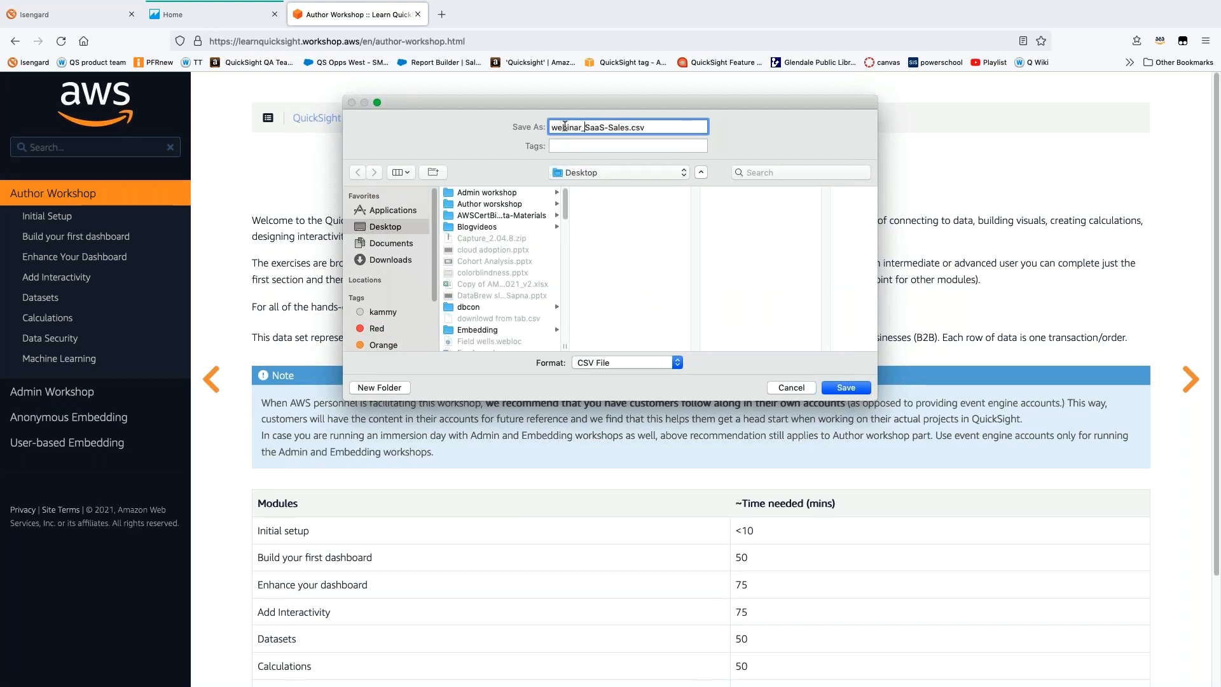
click(860, 386)
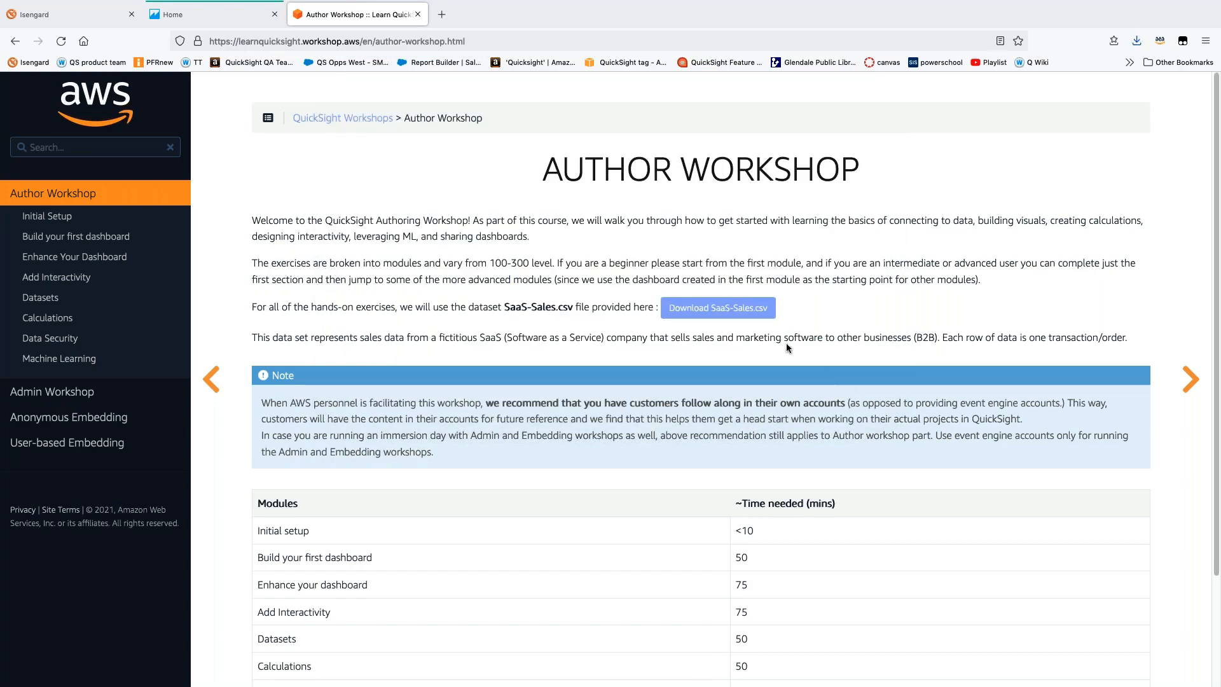
Switch to QuickSight and start a new dataset by uploading webinar_SaaS-Sales.csv from the Desktop
click(221, 15)
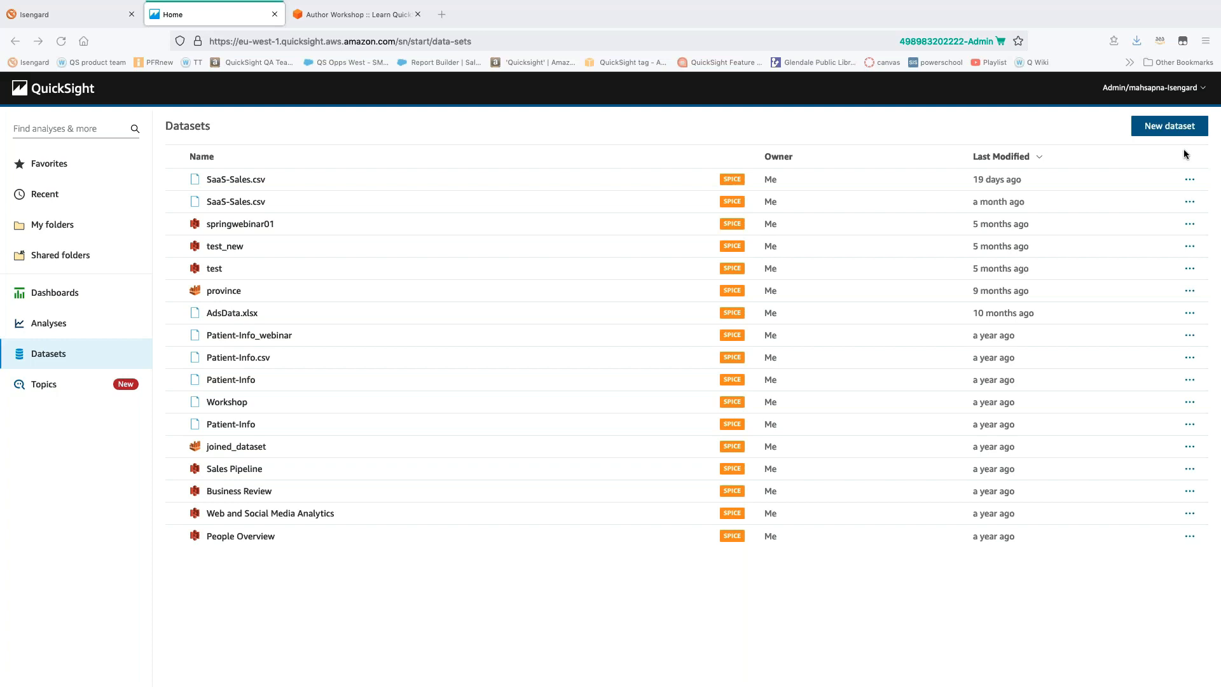
click(1165, 128)
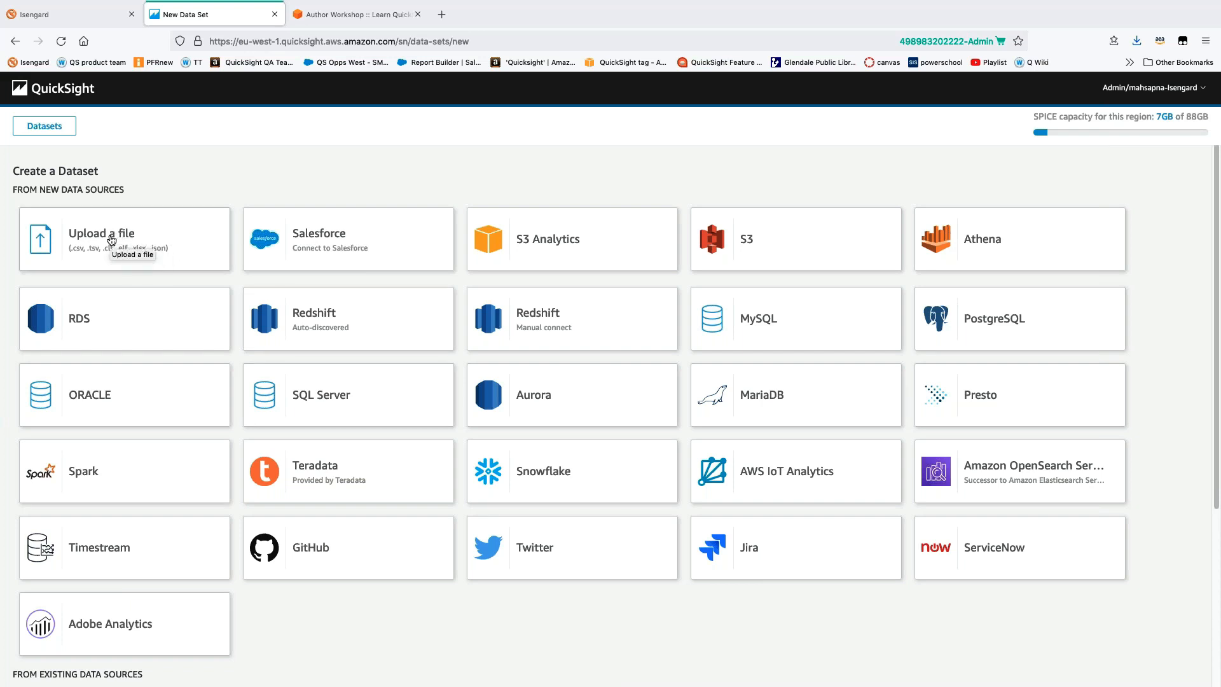
click(111, 239)
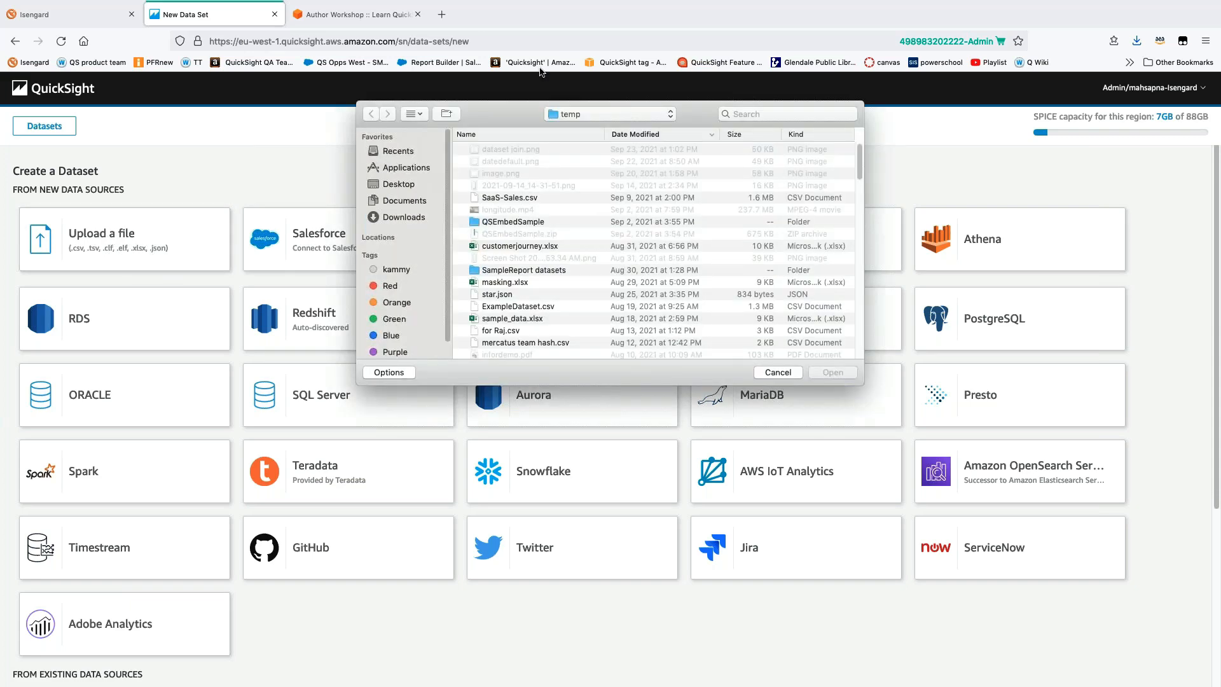
click(589, 114)
click(587, 129)
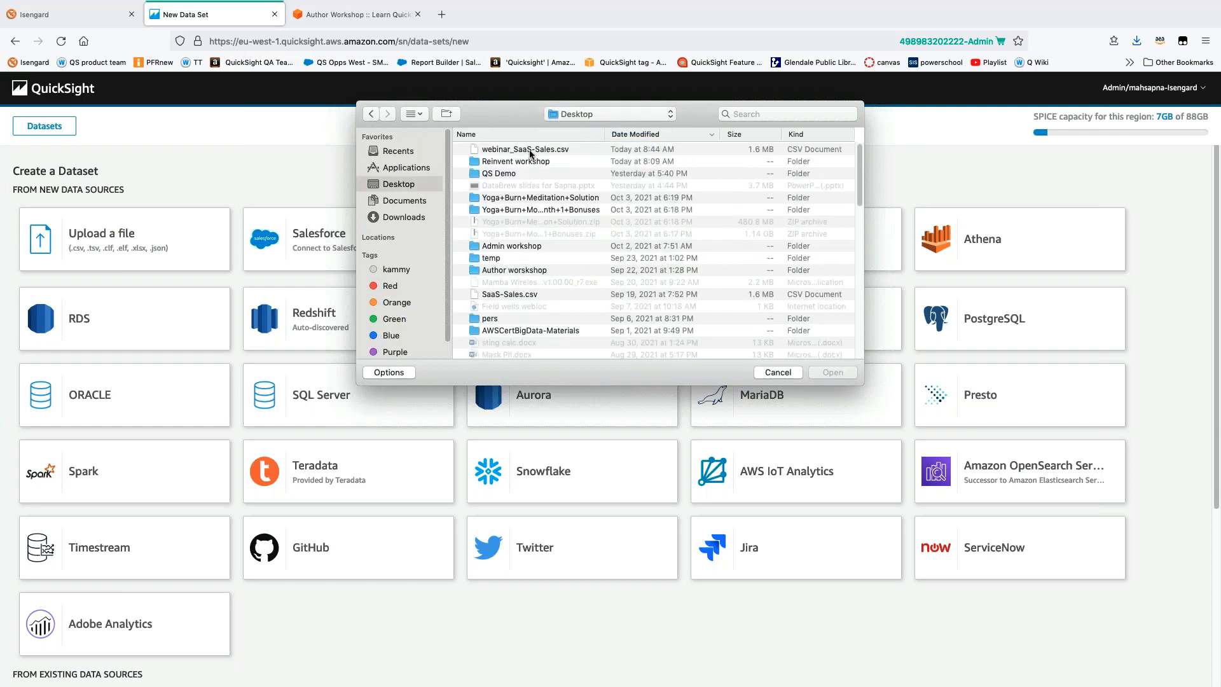
click(528, 150)
click(834, 373)
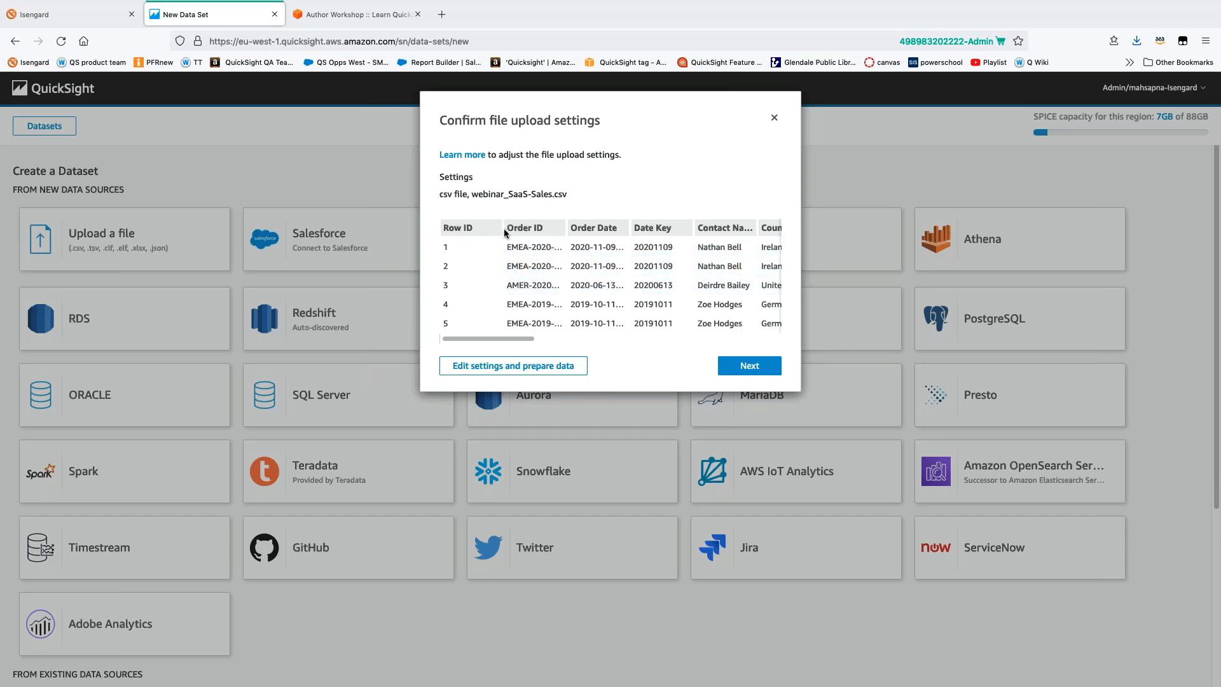
Accept the file upload settings for webinar_SaaS-Sales.csv and open its data for editing and preview
mouse_move(521, 338)
mouse_down()
mouse_move(776, 340)
mouse_move(531, 338)
mouse_up()
click(757, 370)
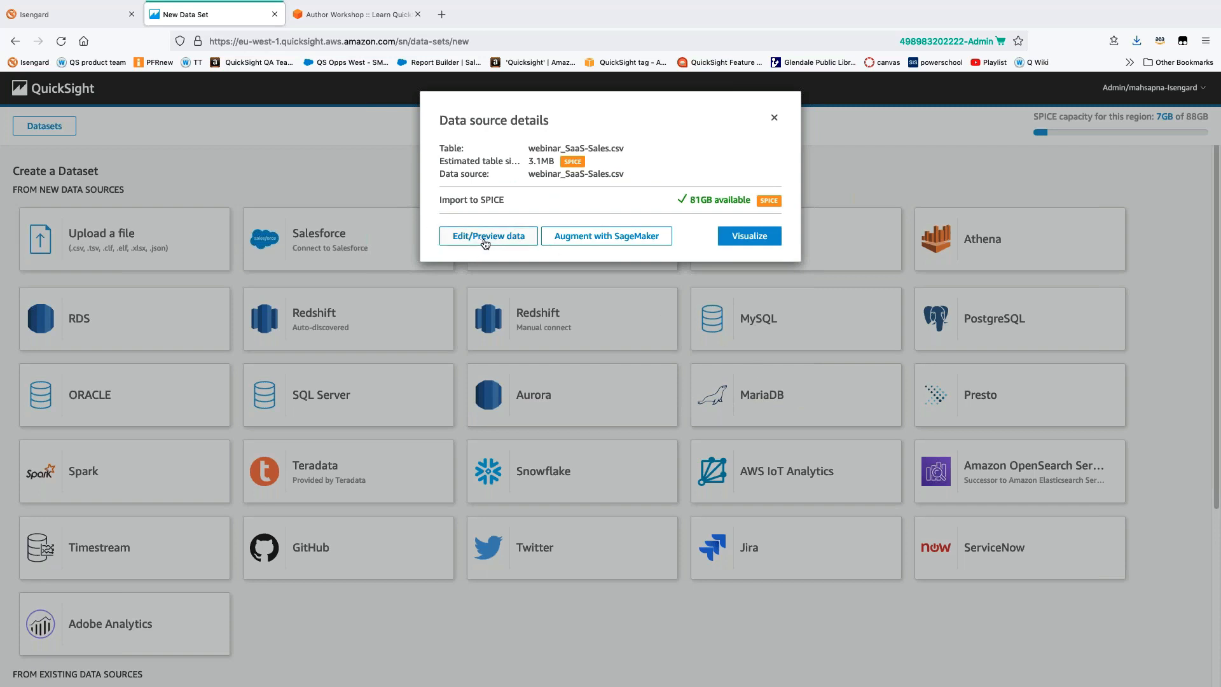
click(516, 241)
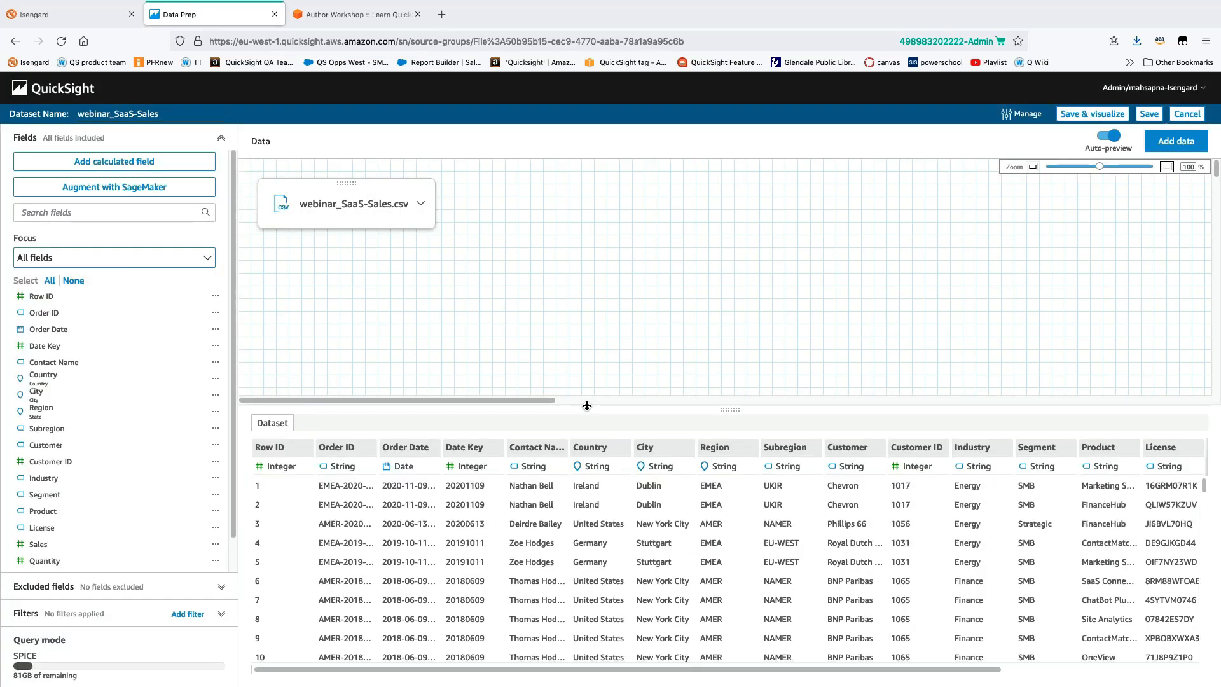
Review all dataset columns in an enlarged preview, and save and visualize the dataset in a new analysis
drag(587, 405, 585, 286)
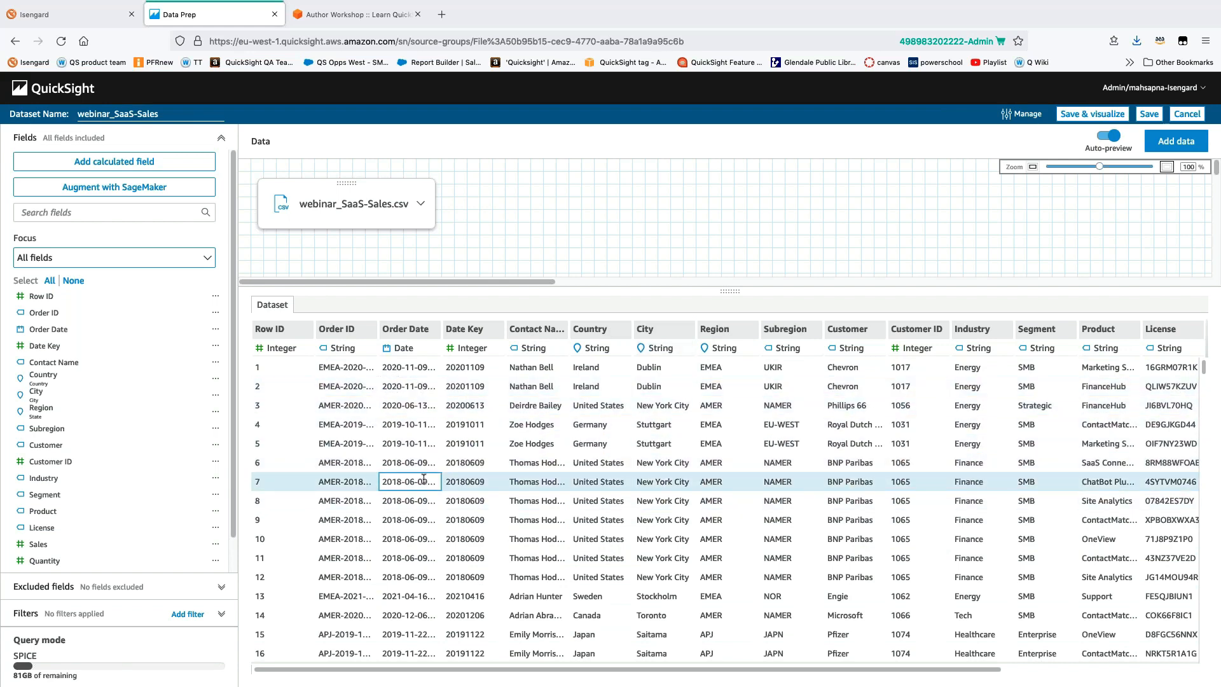
click(1024, 671)
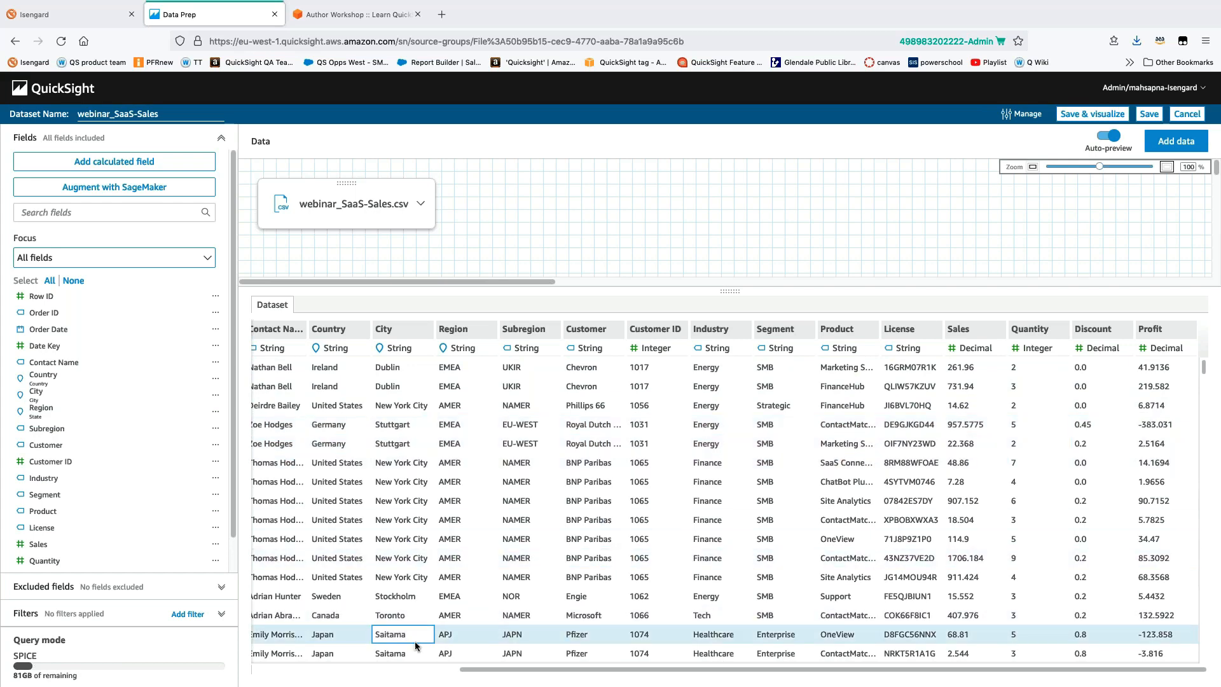
click(454, 672)
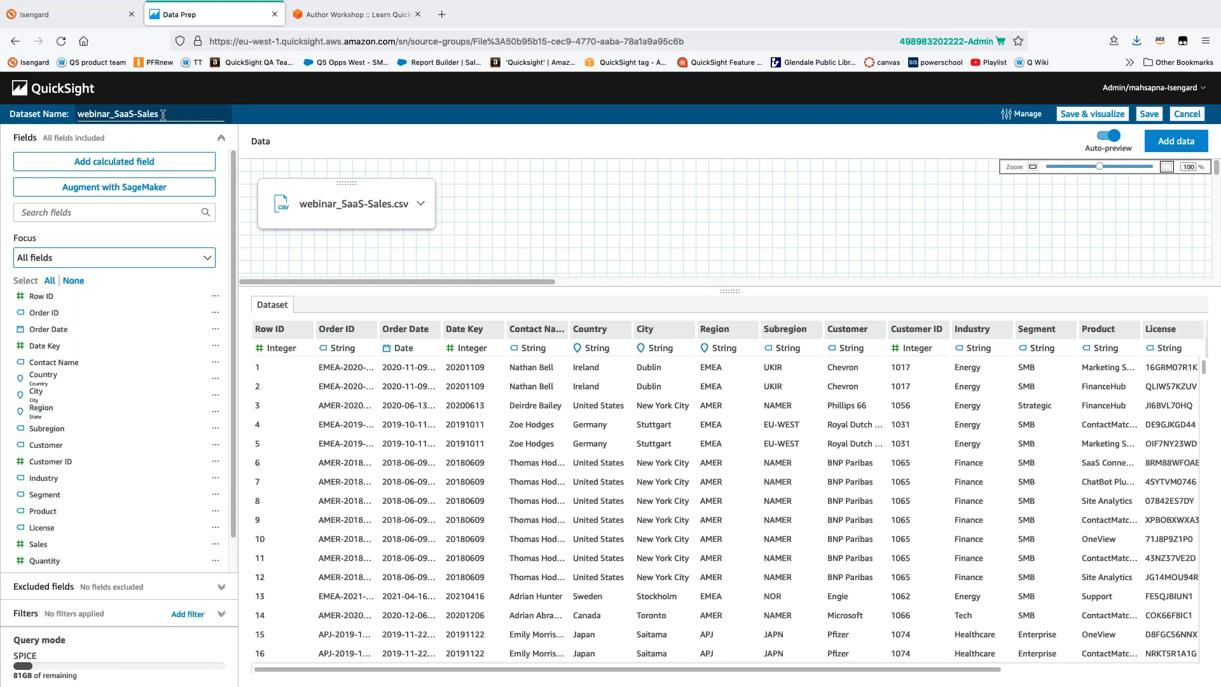
click(1103, 116)
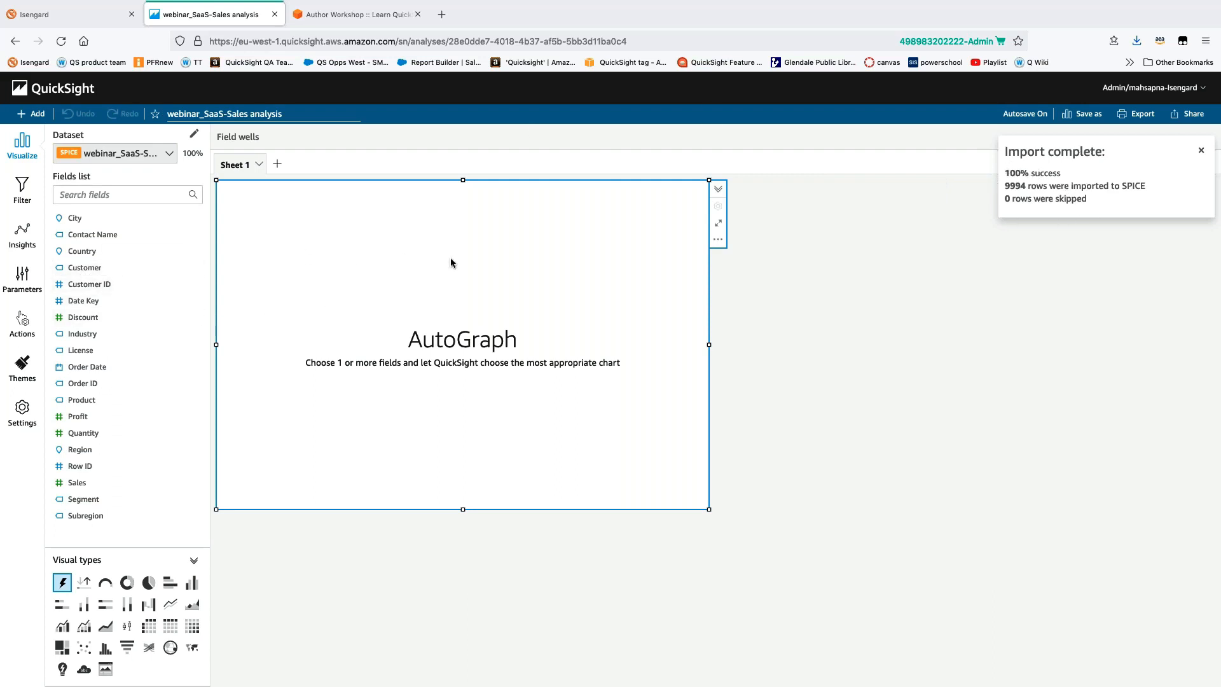
click(1201, 151)
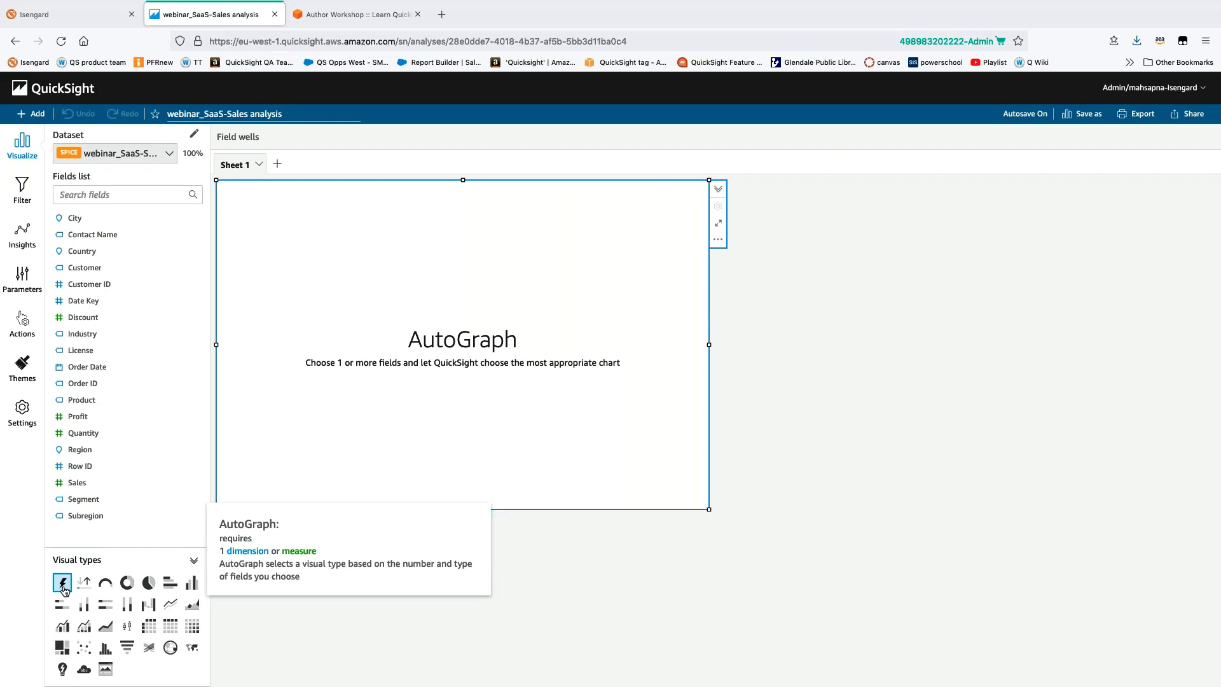
click(117, 192)
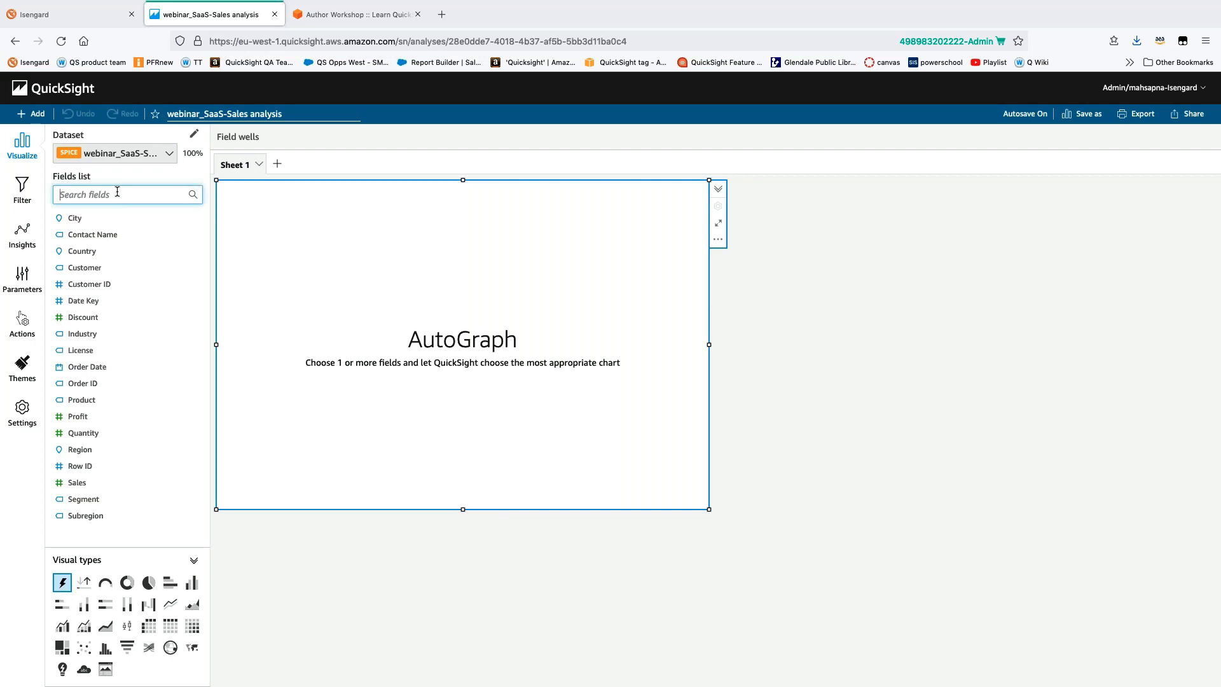
text(order)
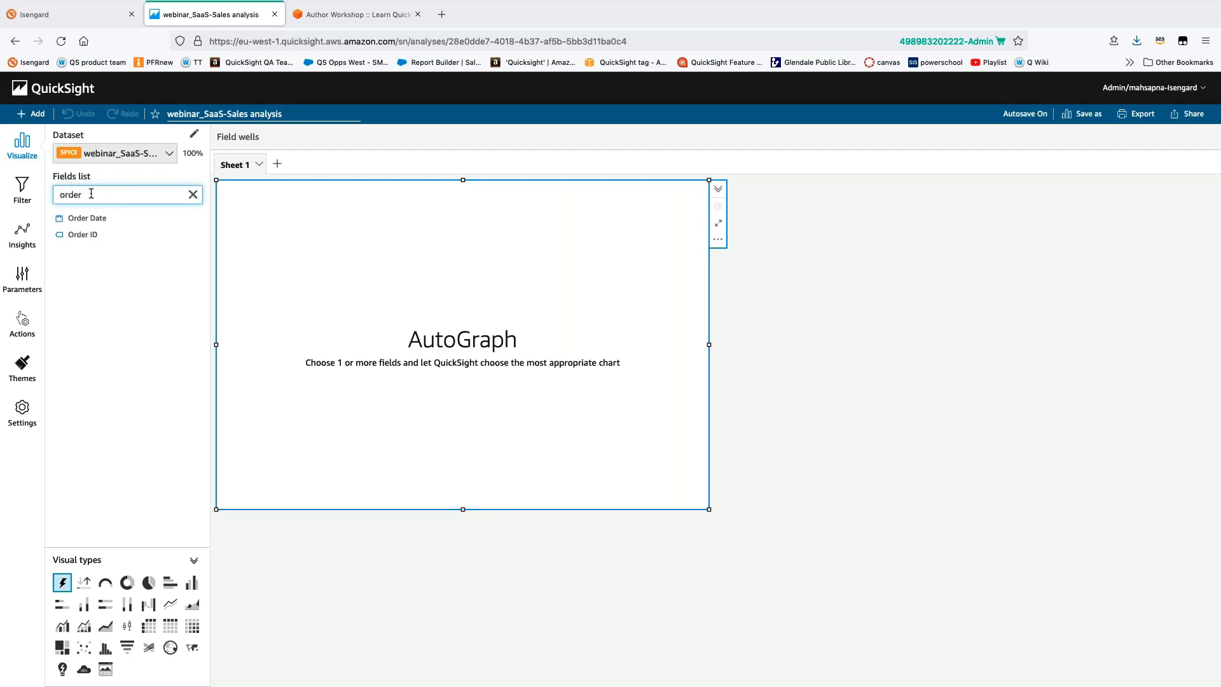
click(197, 196)
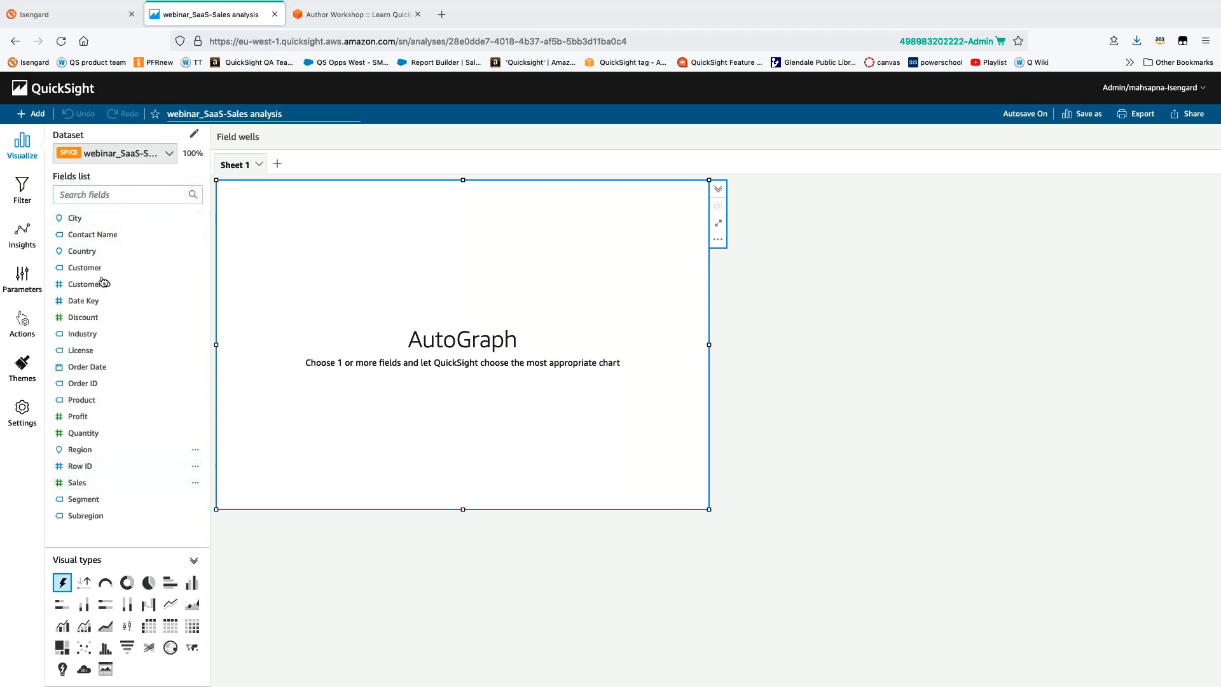
Find the Order Date and Sales fields by searching "order" and "sales", and add both to the empty AutoGraph visual
click(111, 191)
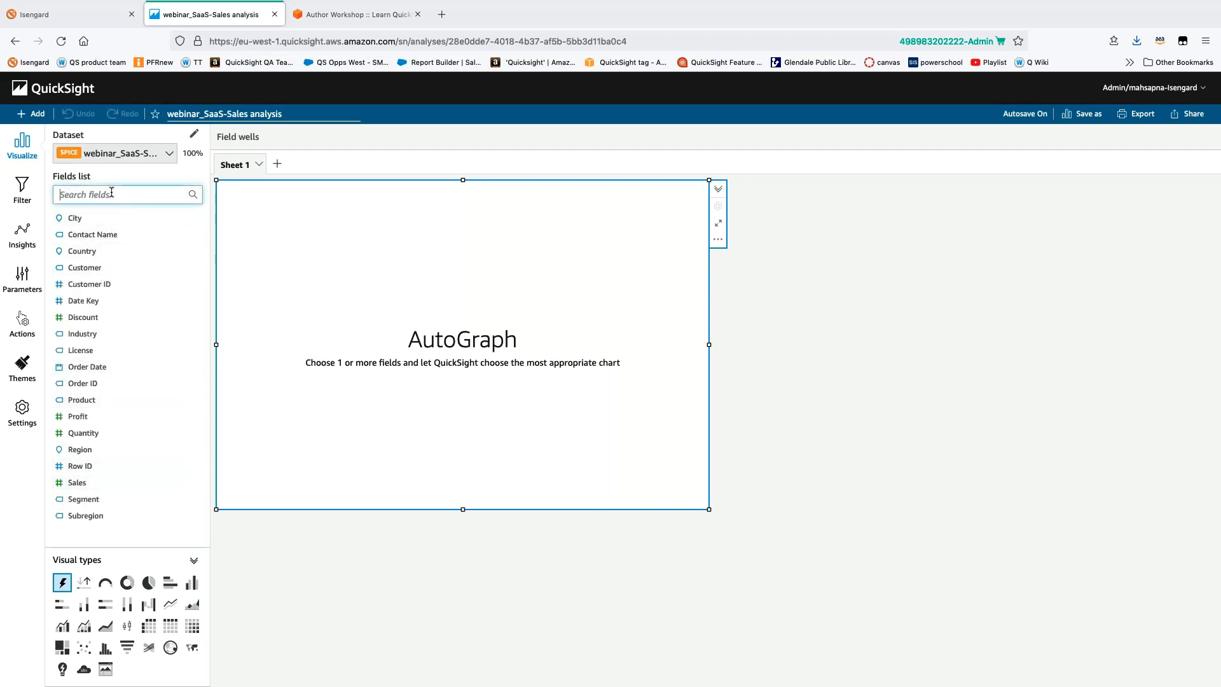
text(order)
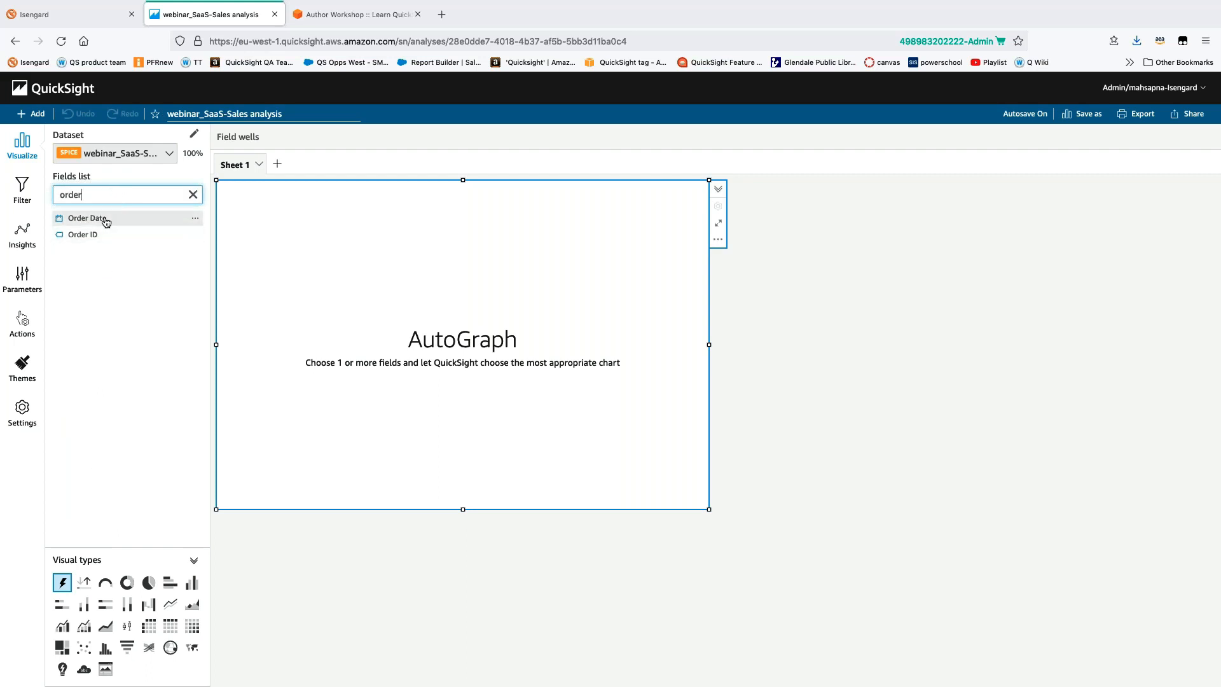
click(106, 220)
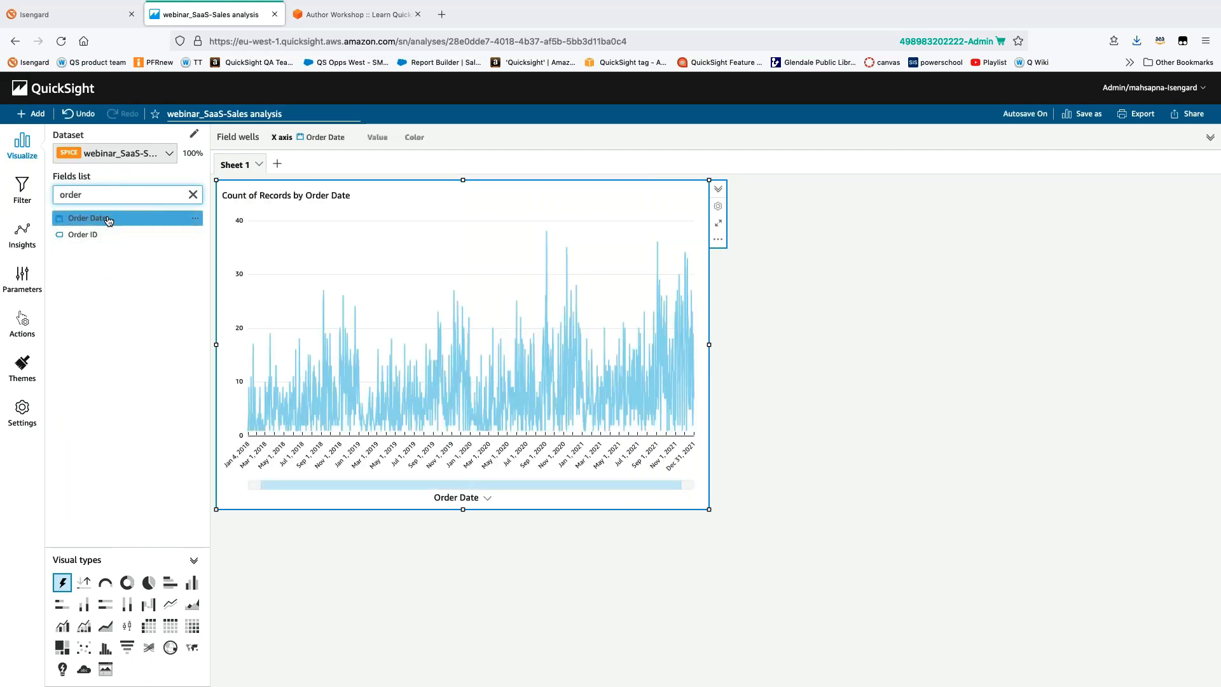
click(192, 195)
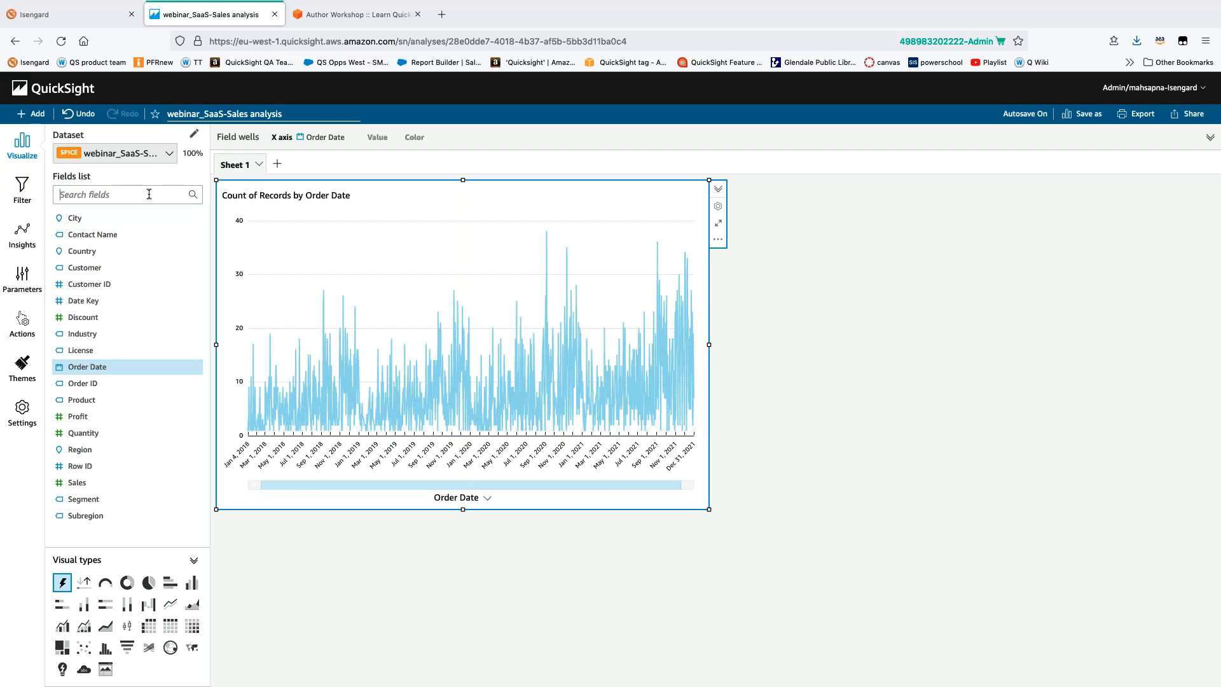
click(149, 194)
text(sales)
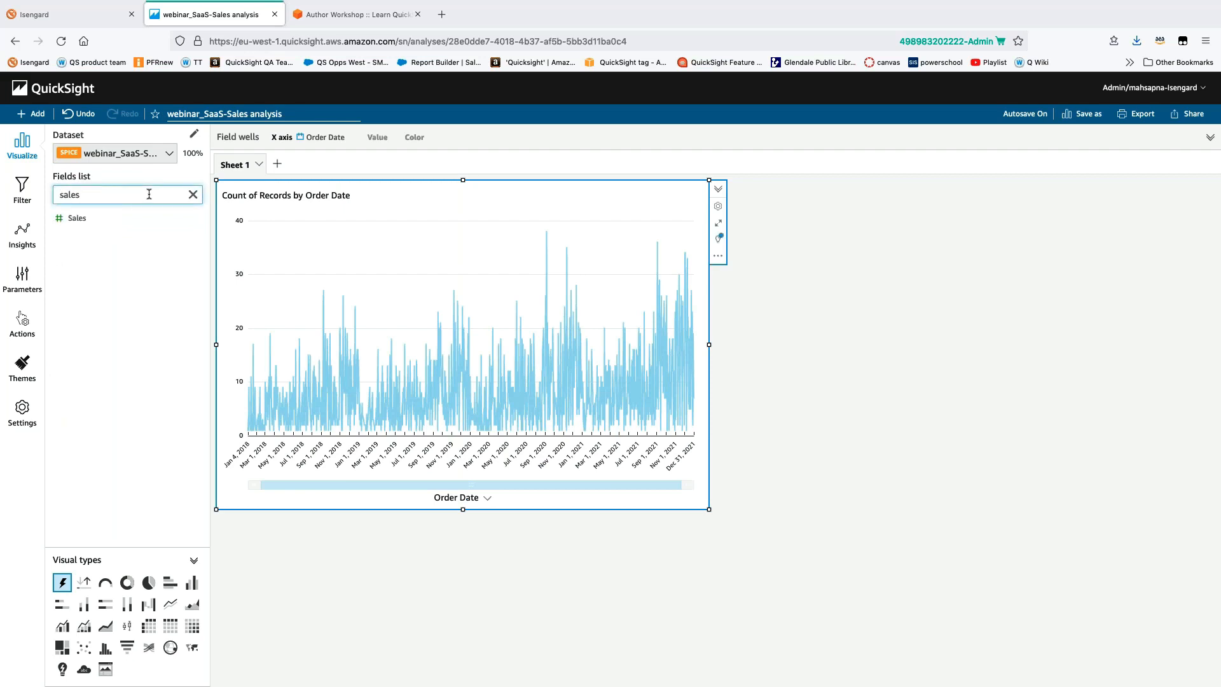
click(105, 220)
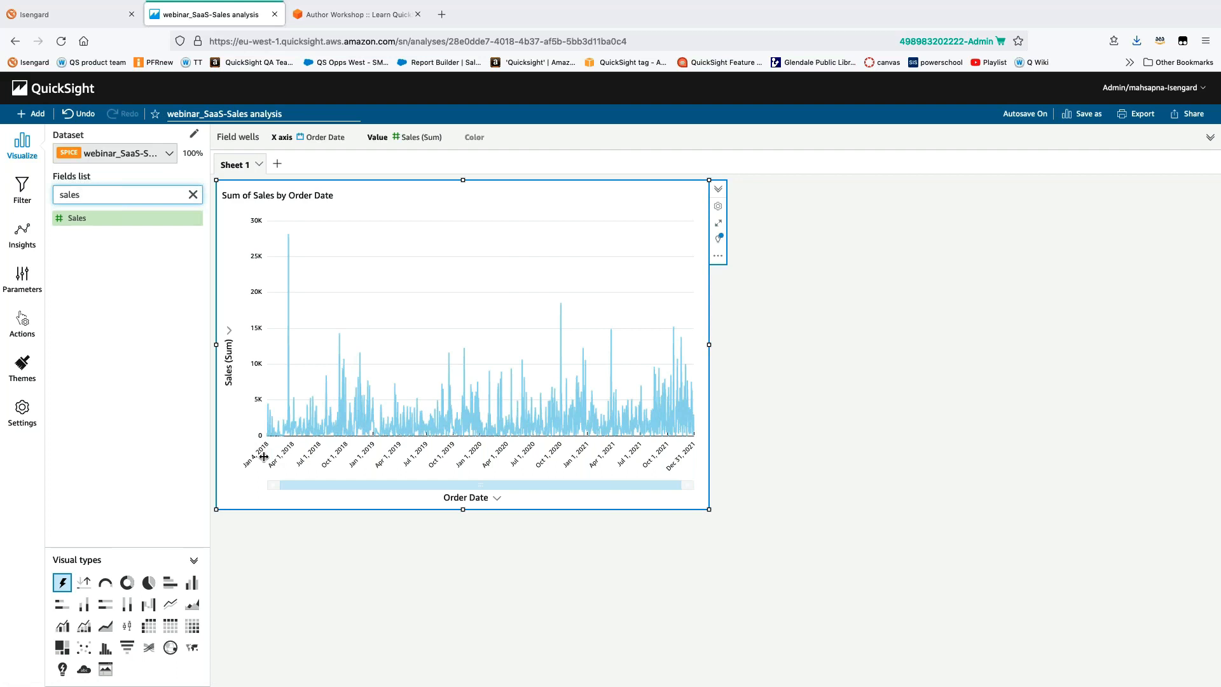
Aggregate the Order Date field on the chart's X axis by month
click(330, 143)
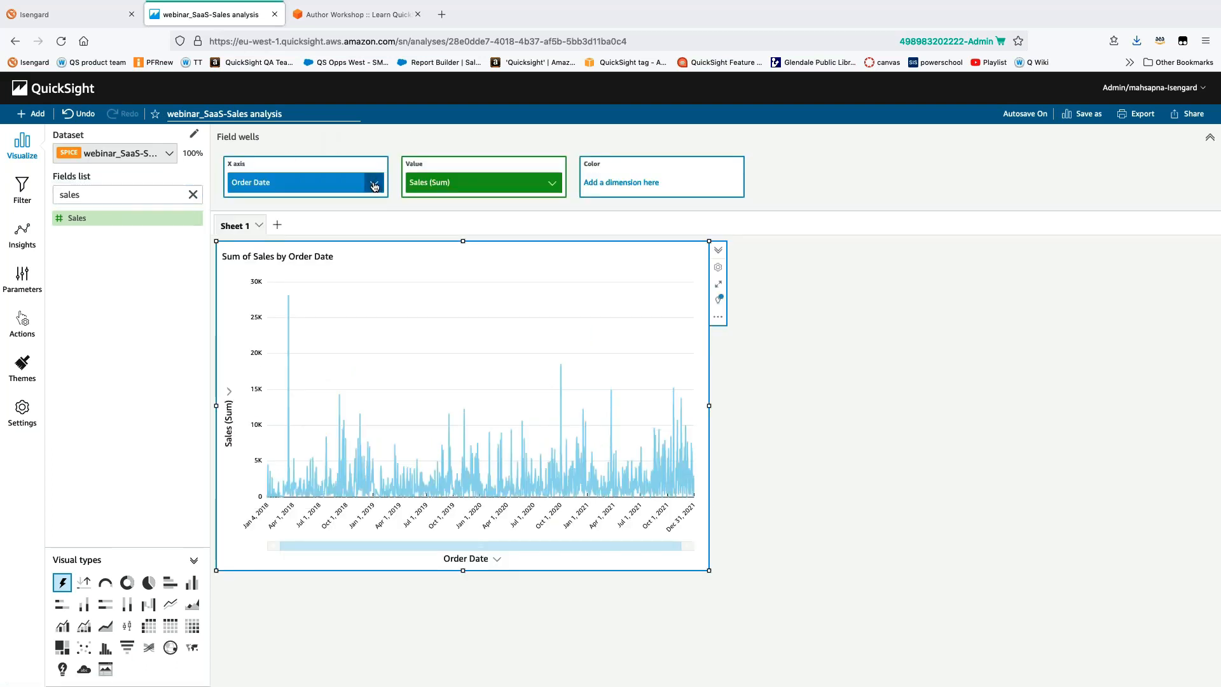
click(374, 185)
mouse_move(435, 210)
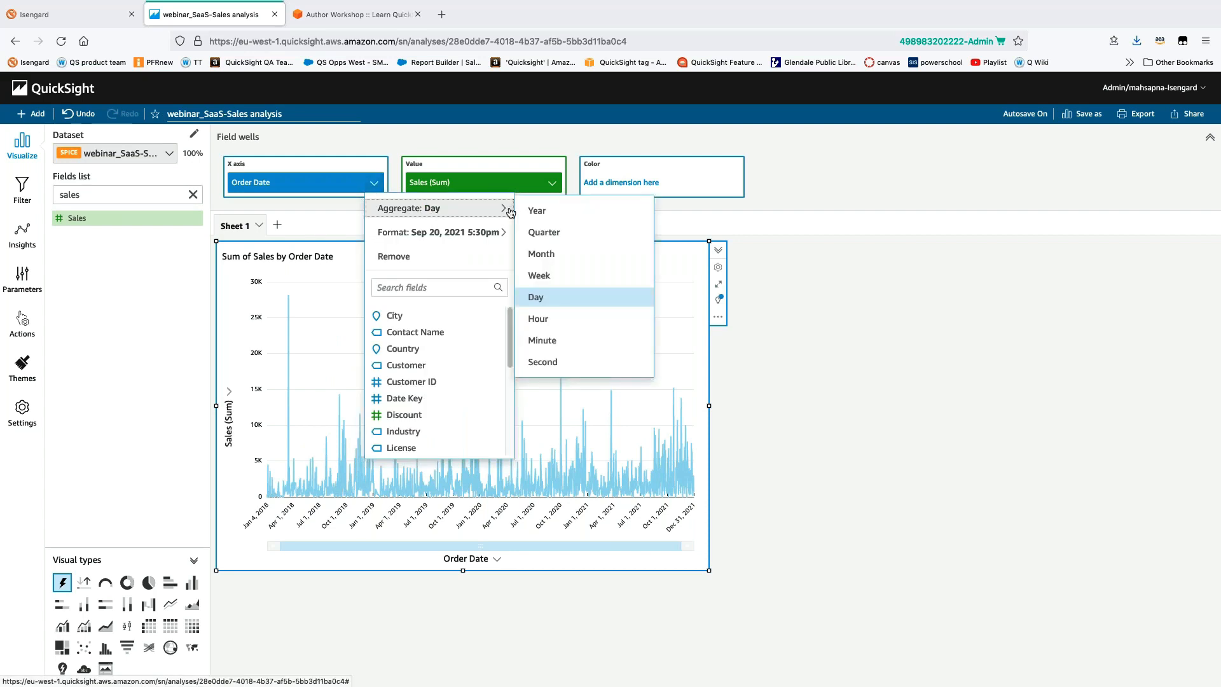
click(570, 255)
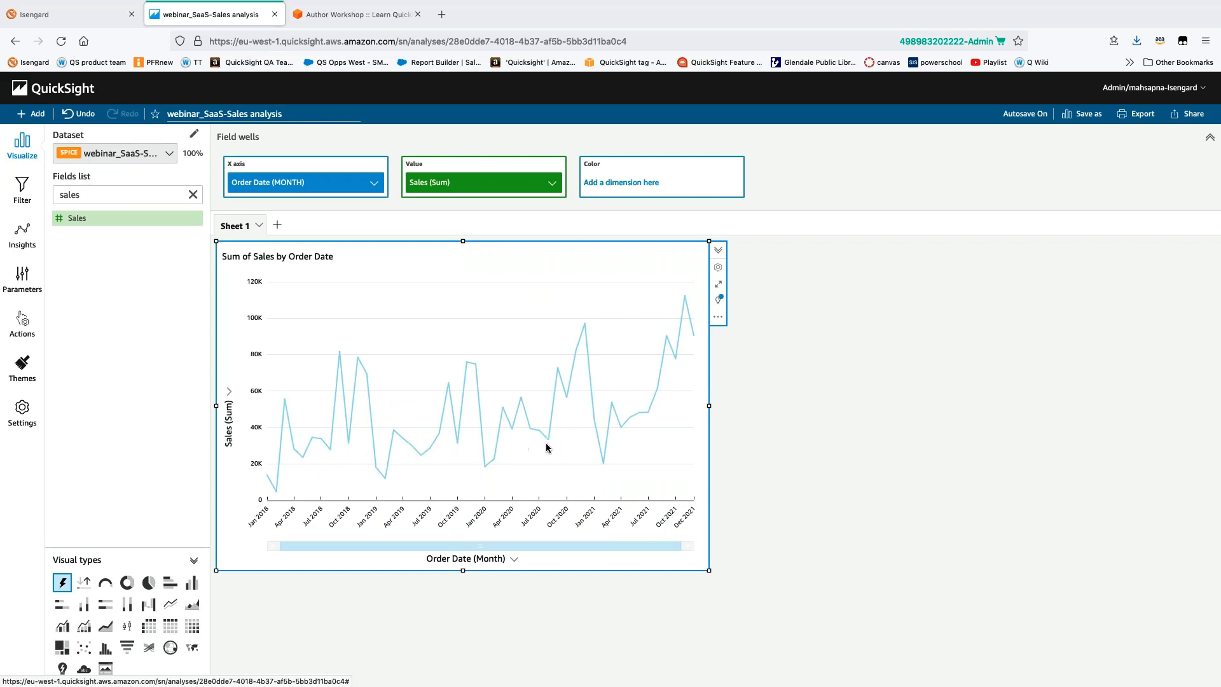
Add a forecast to the monthly sales line chart and apply a forecast length of 16 periods forward
mouse_move(612, 454)
click(720, 319)
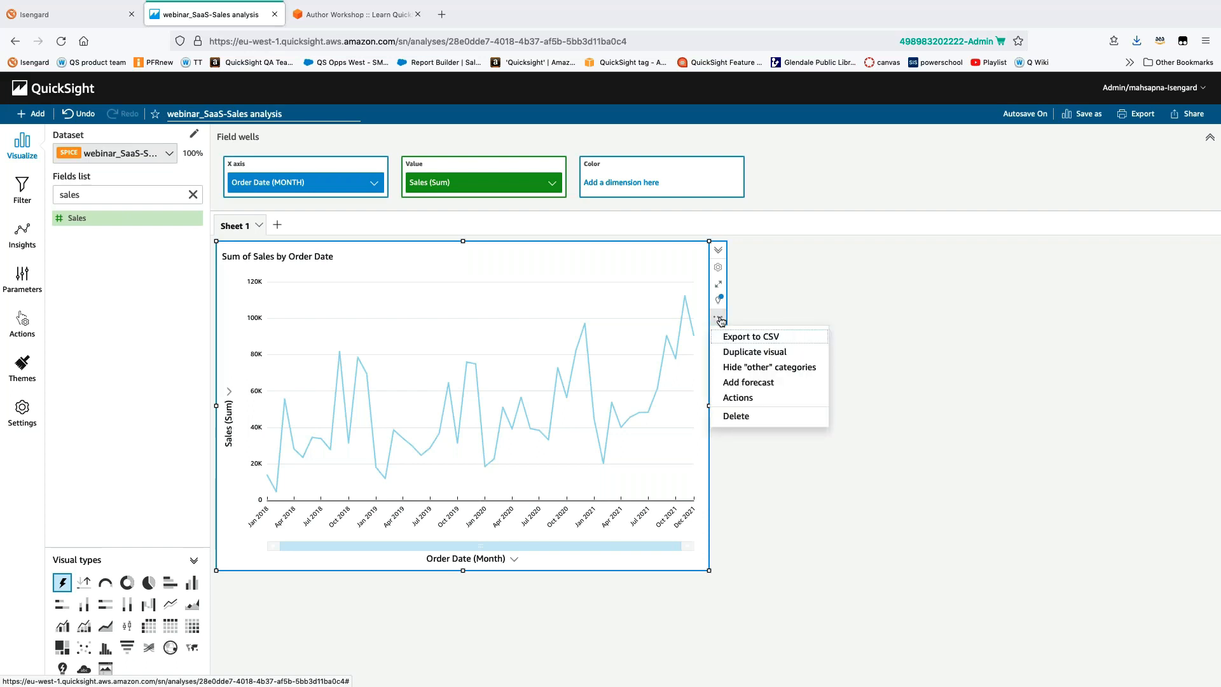
click(749, 382)
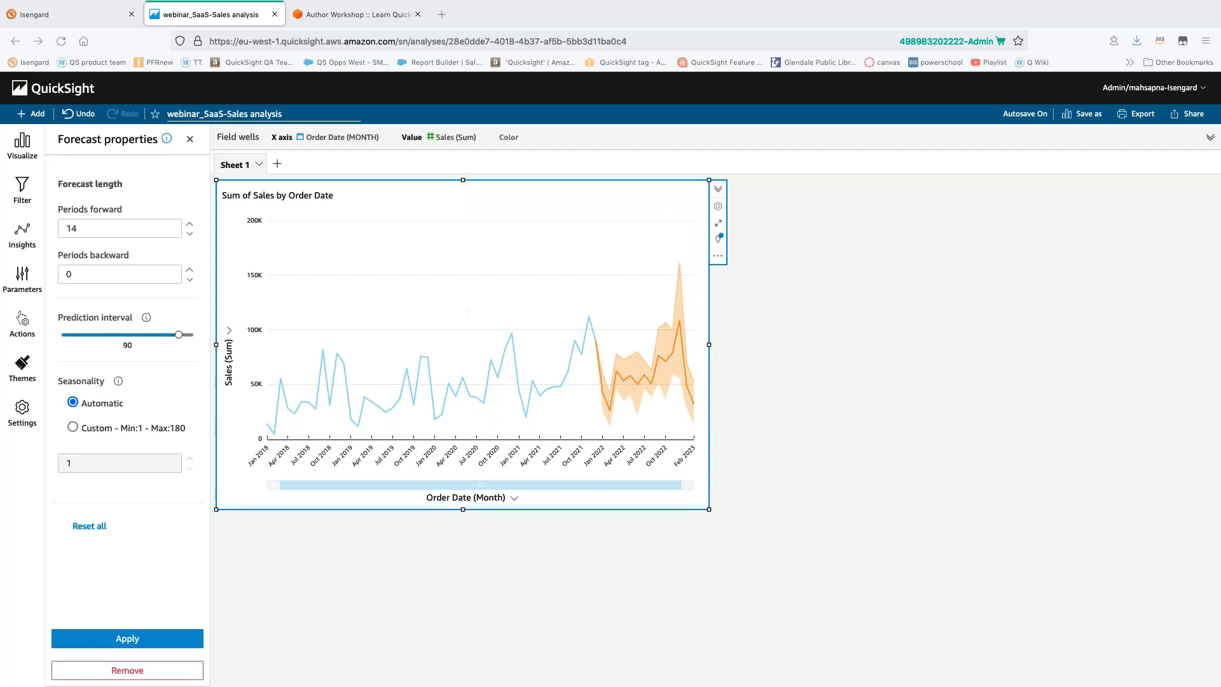
click(189, 225)
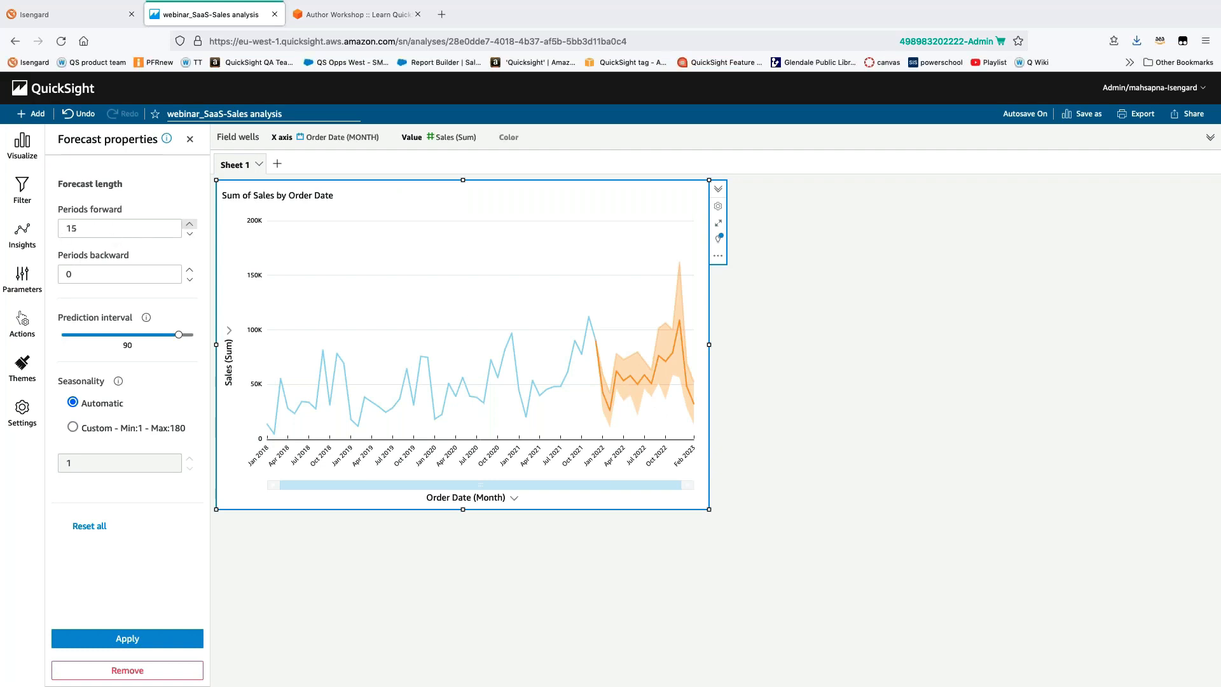
click(189, 224)
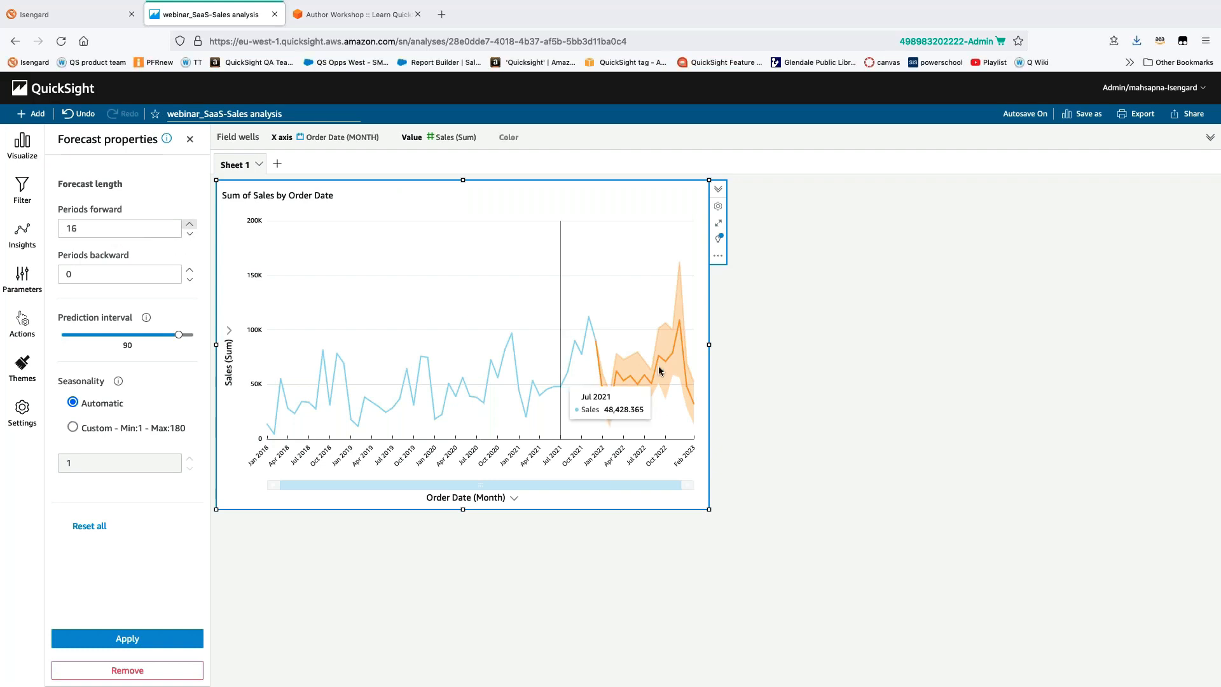
click(121, 638)
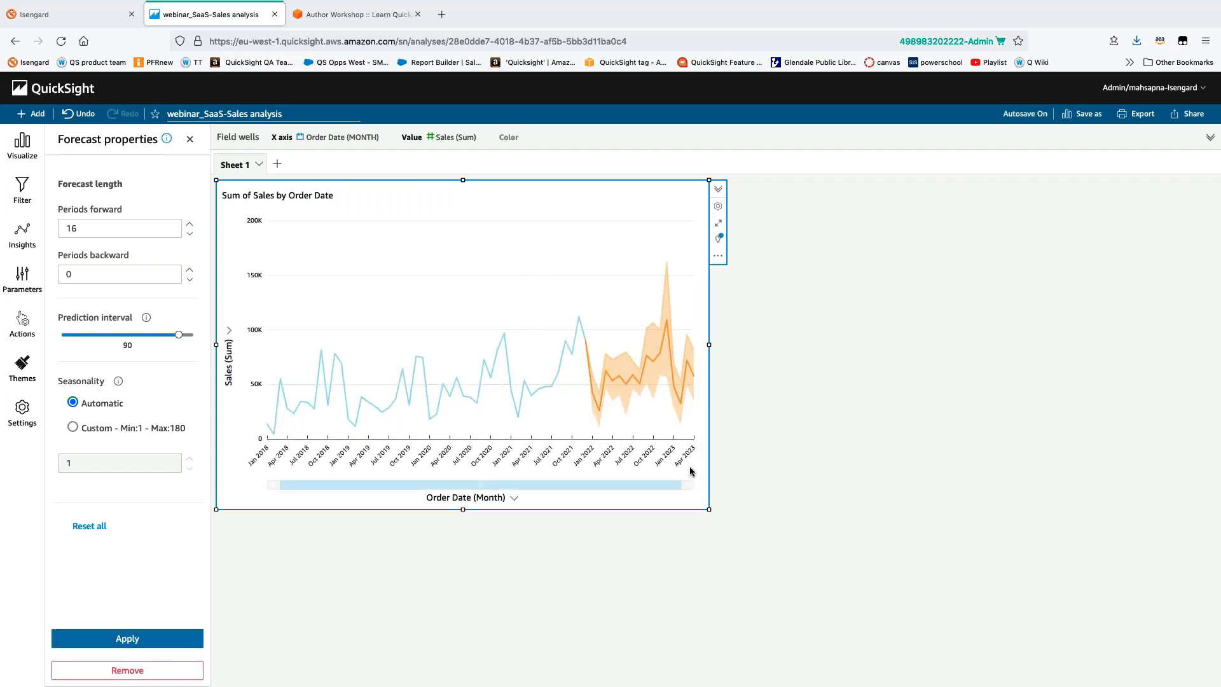
Apply 6 periods backward to the sales forecast and compare forecast with actual sales around July to September 2021
click(104, 275)
key(BackSpace)
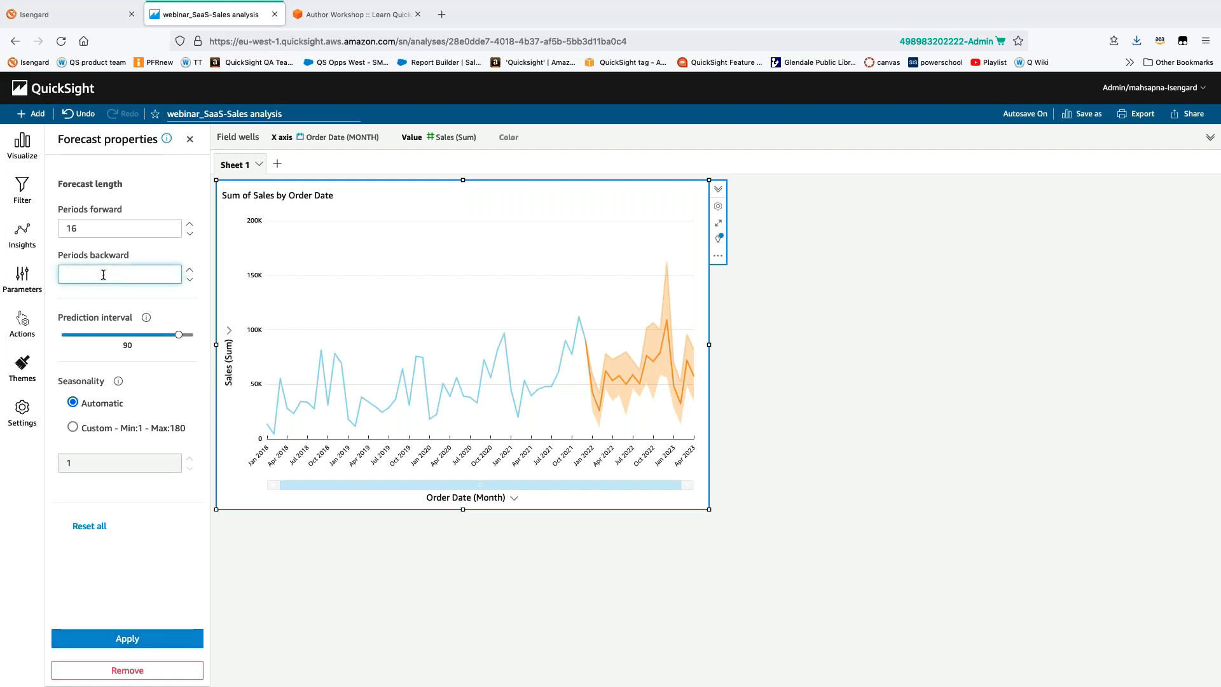
click(128, 638)
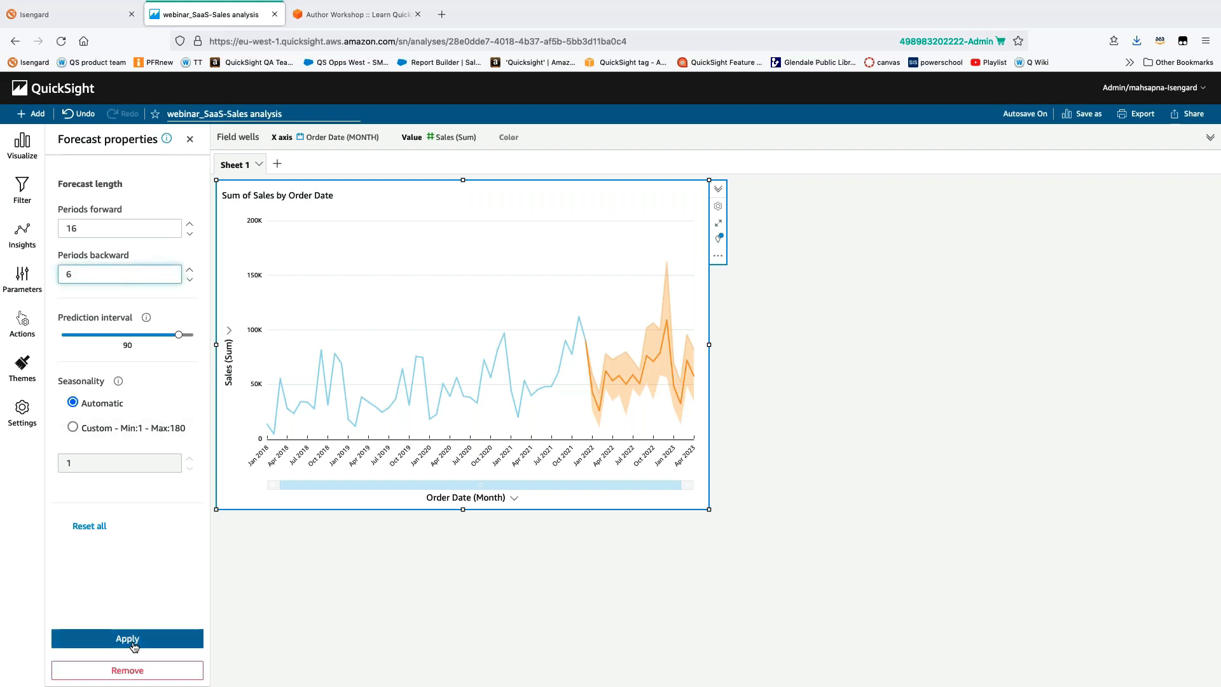
mouse_move(552, 392)
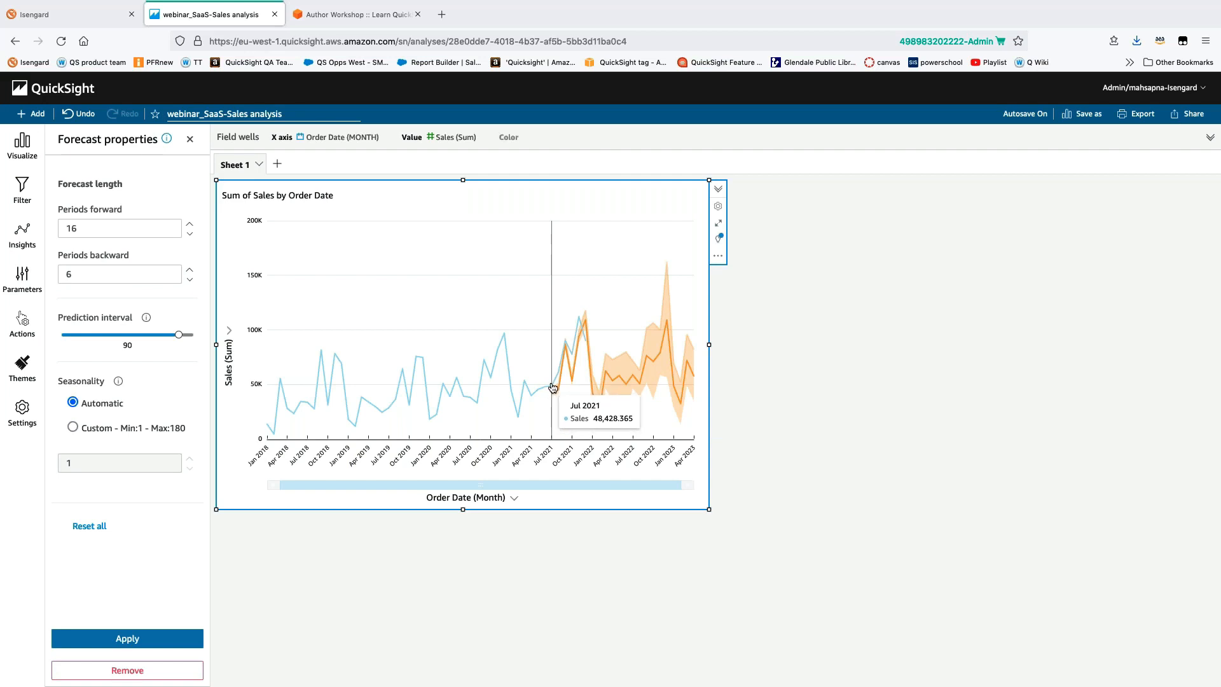
mouse_move(566, 351)
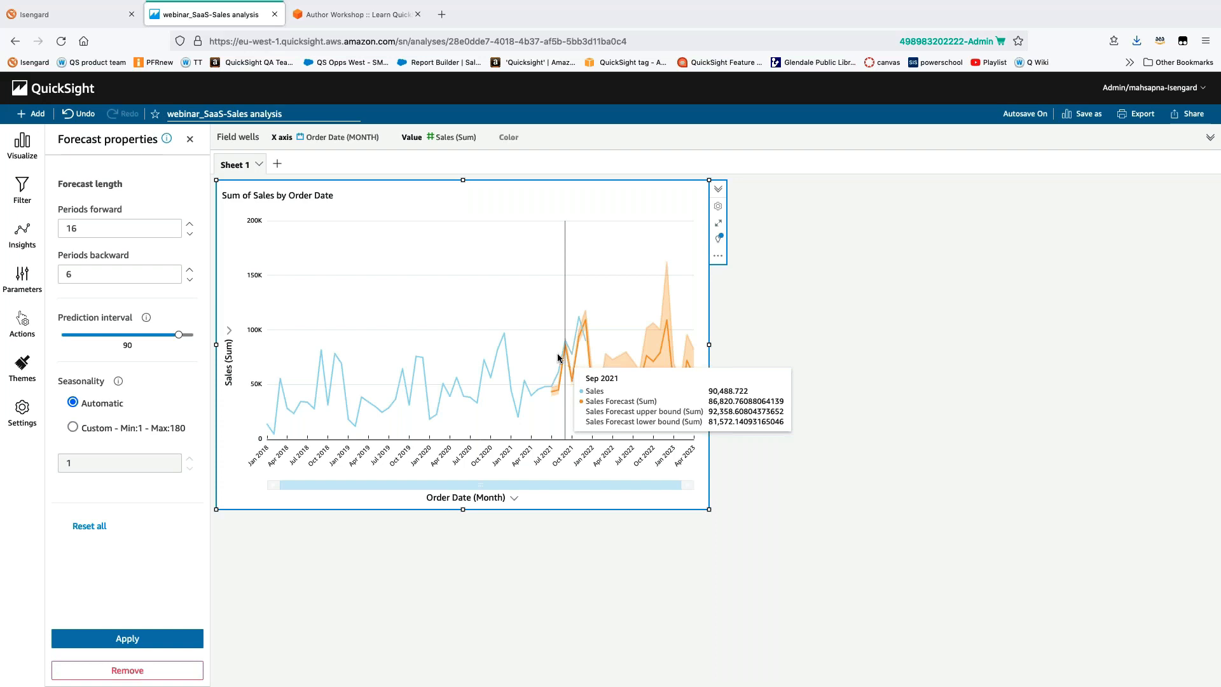
Set the forecast's periods backward to 0 and apply the change
drag(90, 272, 56, 269)
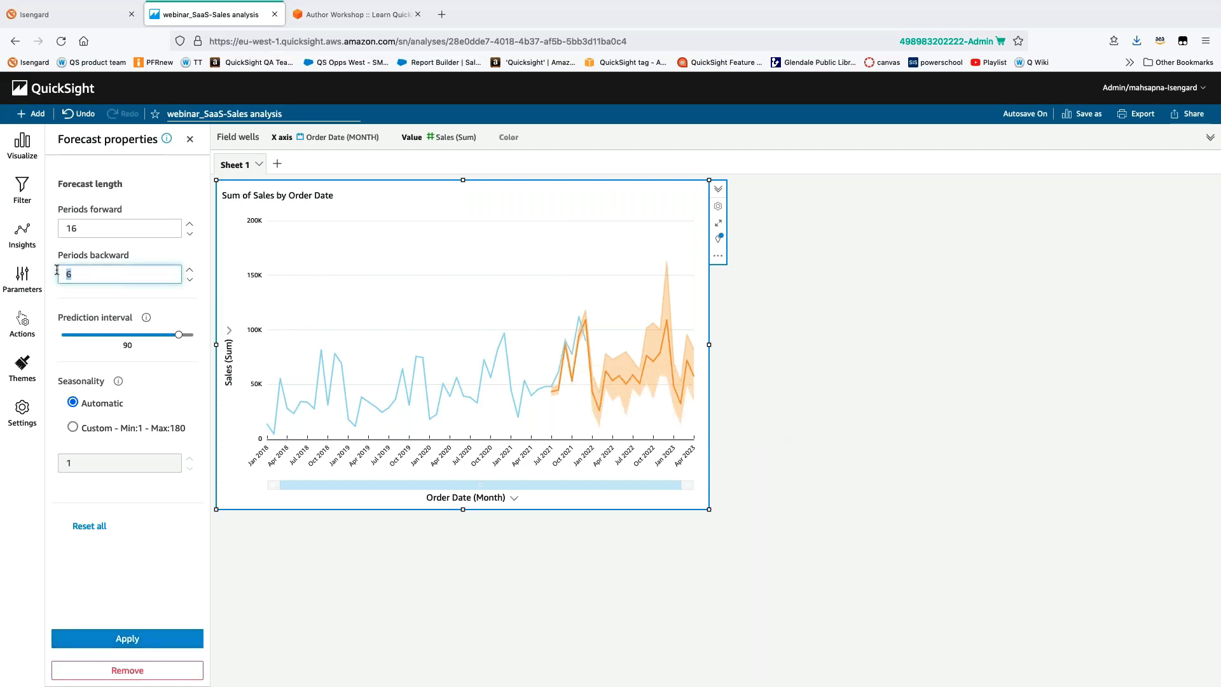
text(0)
click(155, 640)
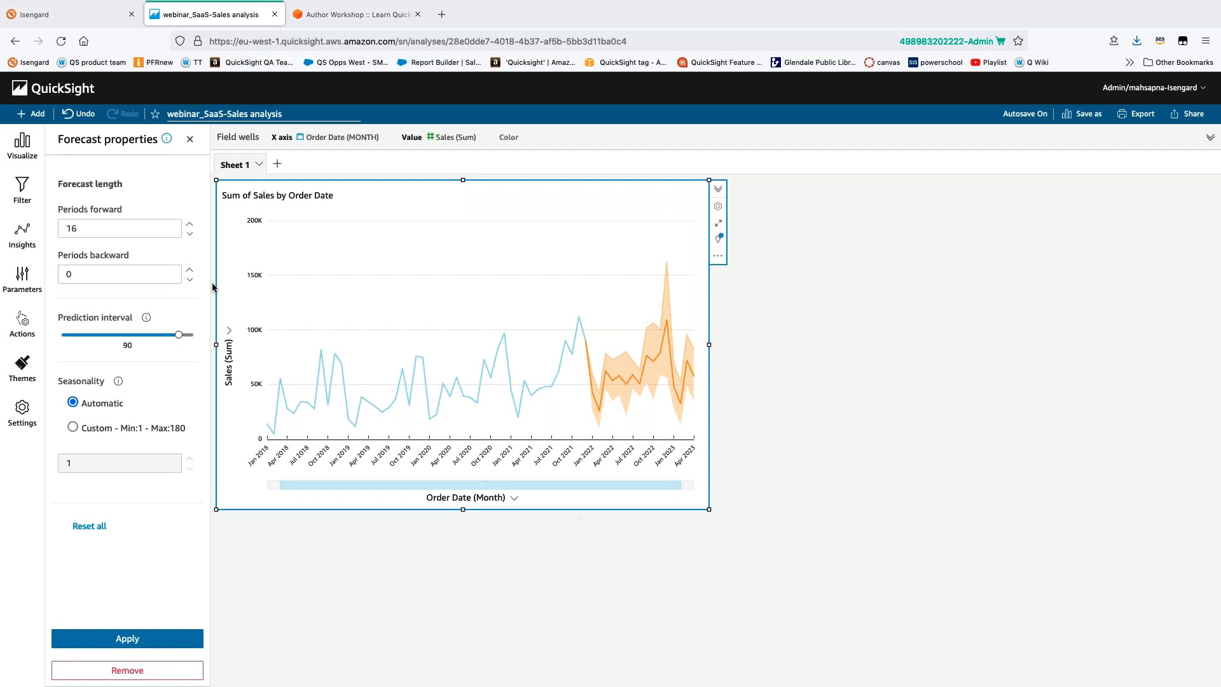
Close the forecast properties, return to the fields list, and make the line chart slightly wider and about a third shorter
click(190, 141)
click(23, 145)
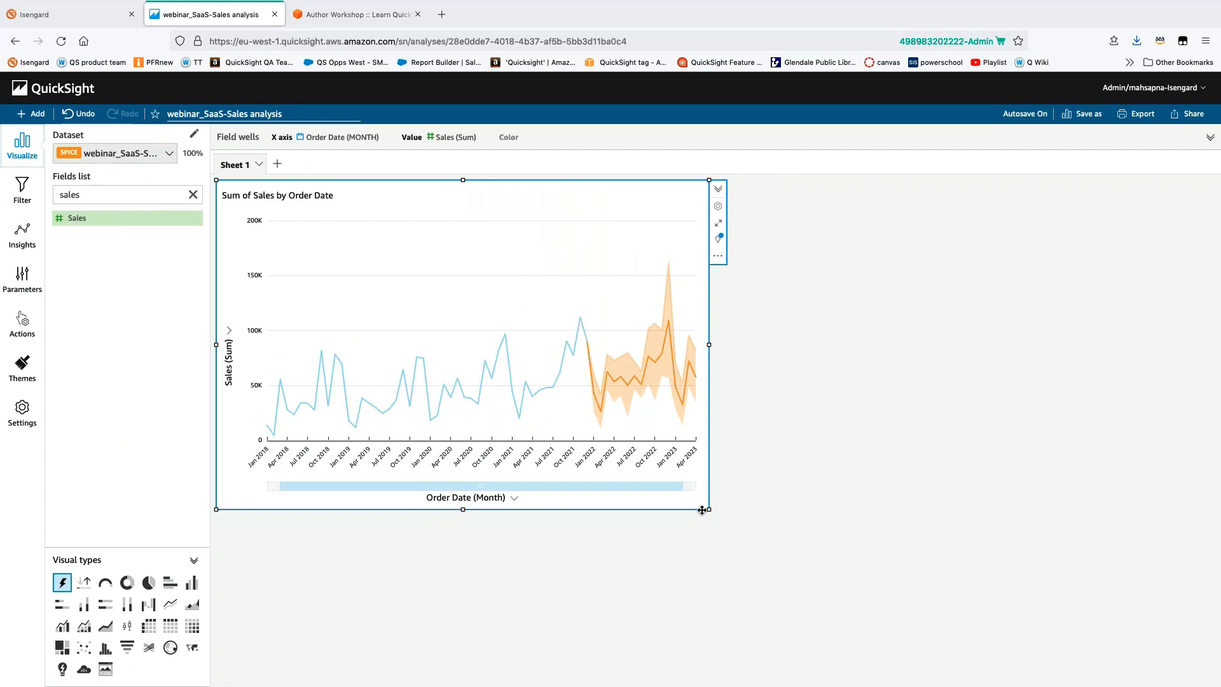
drag(710, 509, 737, 398)
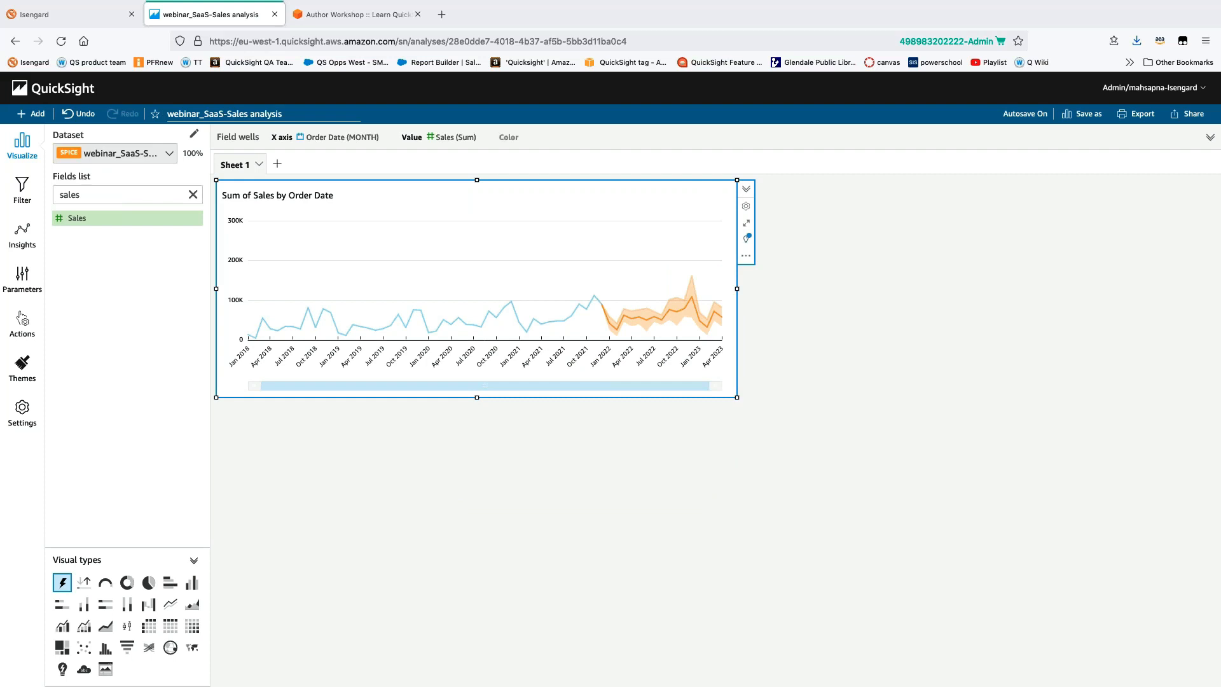
Clear the field search and add a new visual of the Key Performance Indicator (KPI) type to the sheet
click(193, 195)
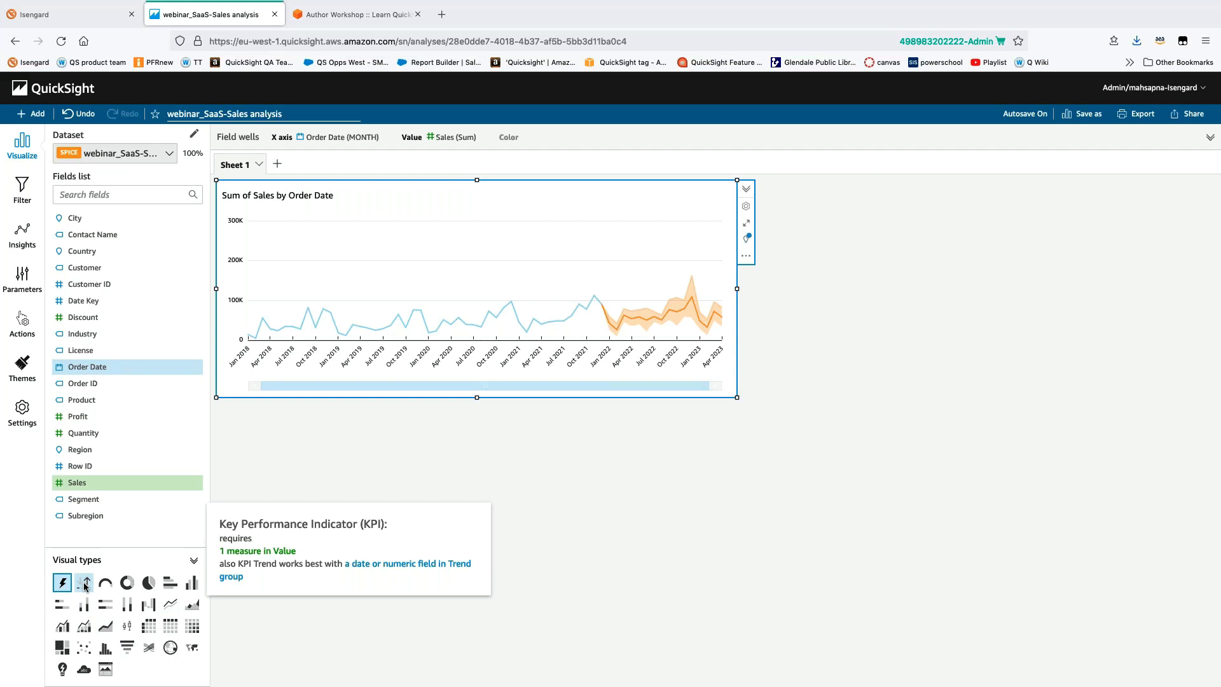
click(36, 115)
click(48, 136)
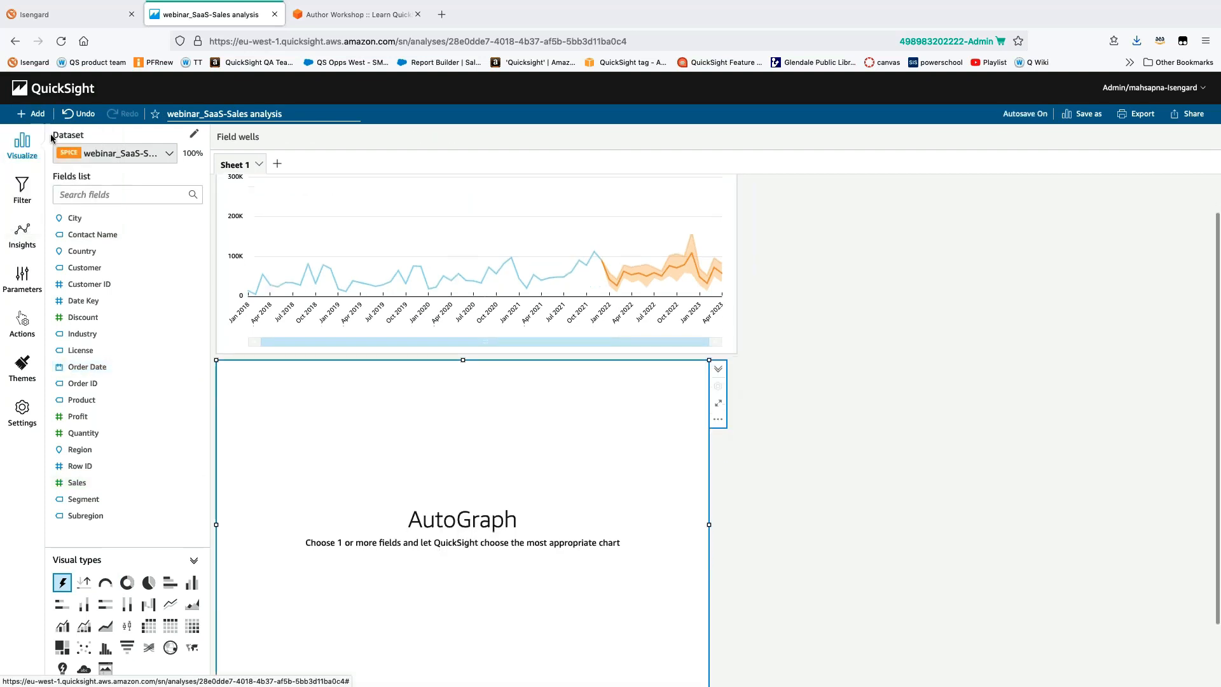
click(85, 583)
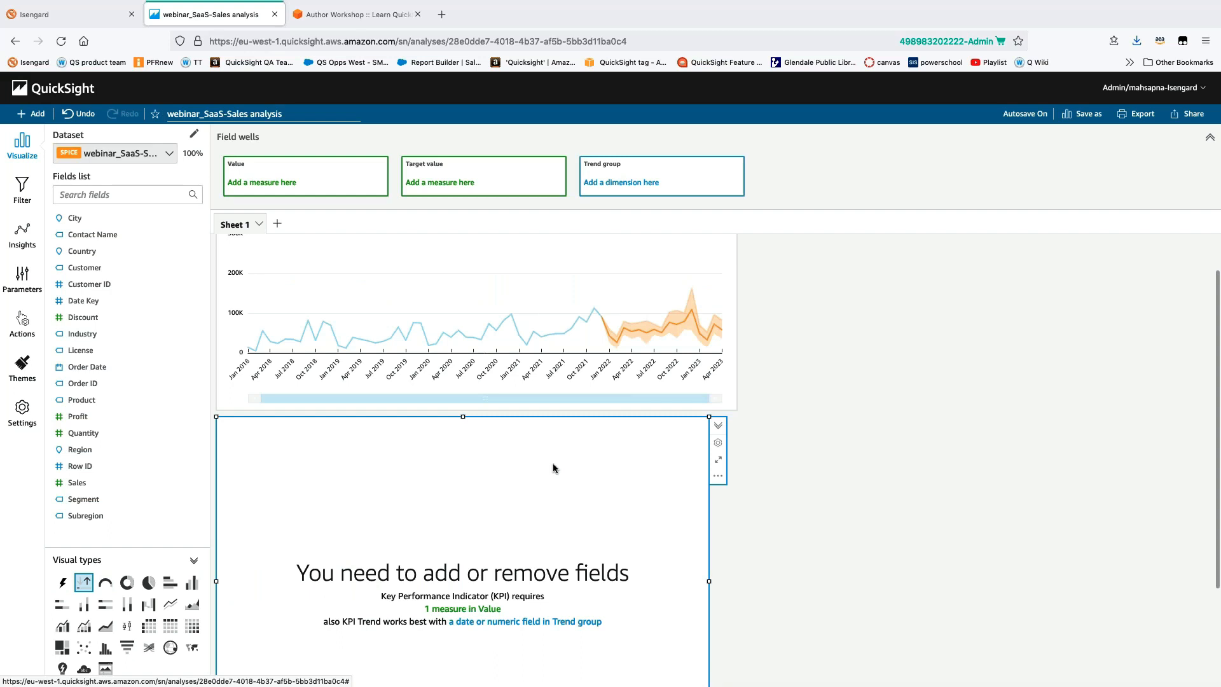
Find fields by searching "or" and "sal", adding Order Date as the KPI's trend group and Sales as its value
click(133, 199)
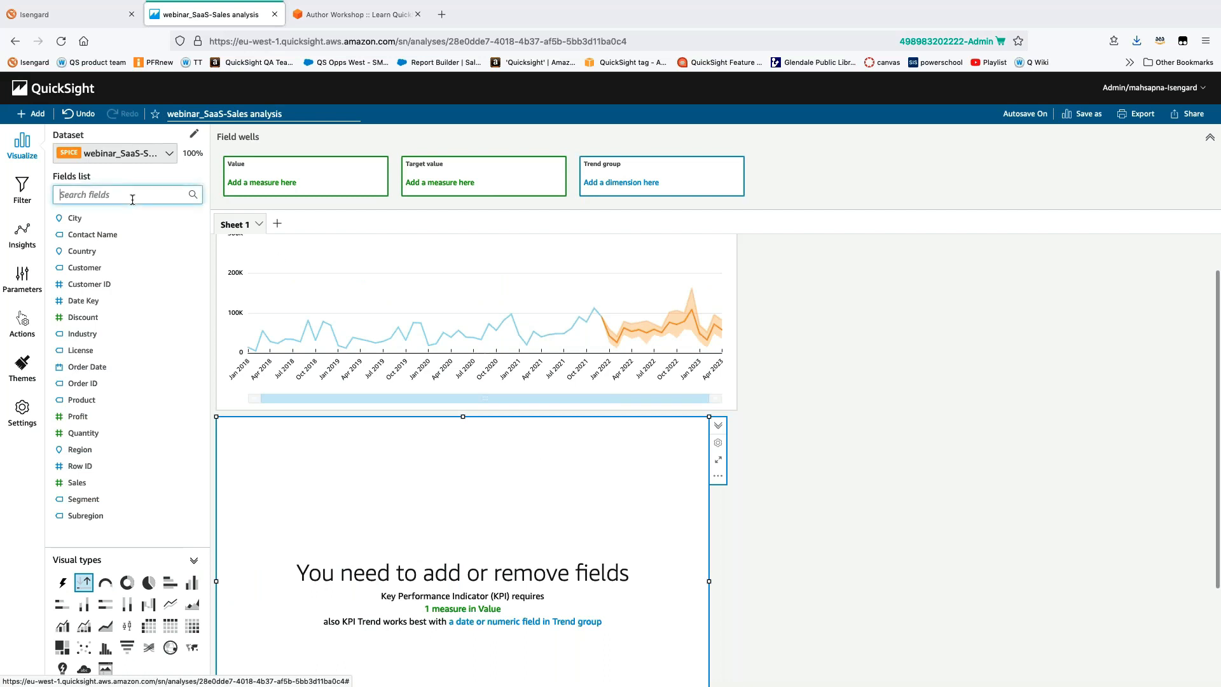
text(or)
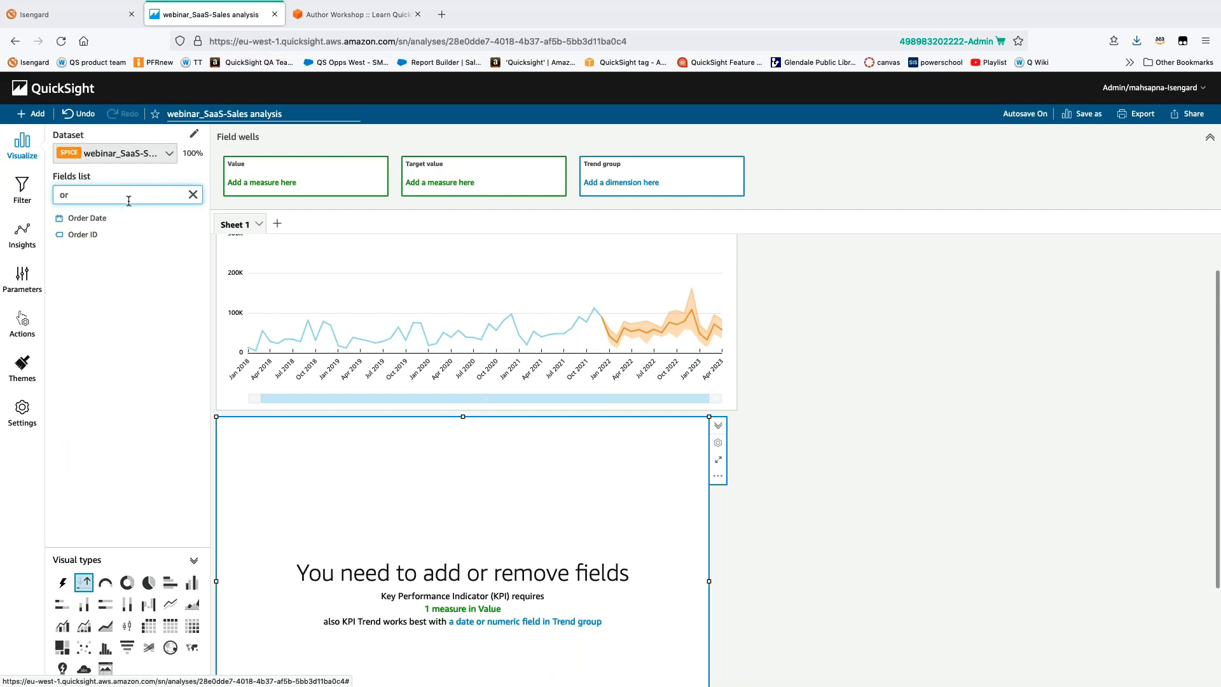
click(89, 218)
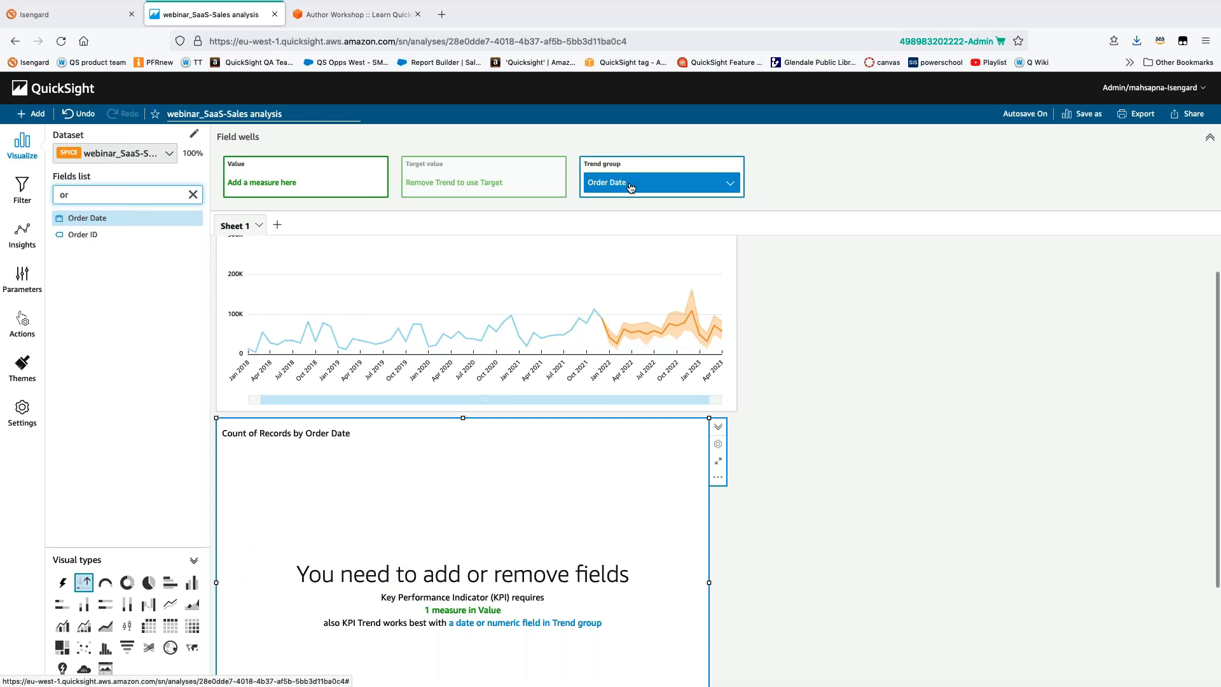
click(192, 195)
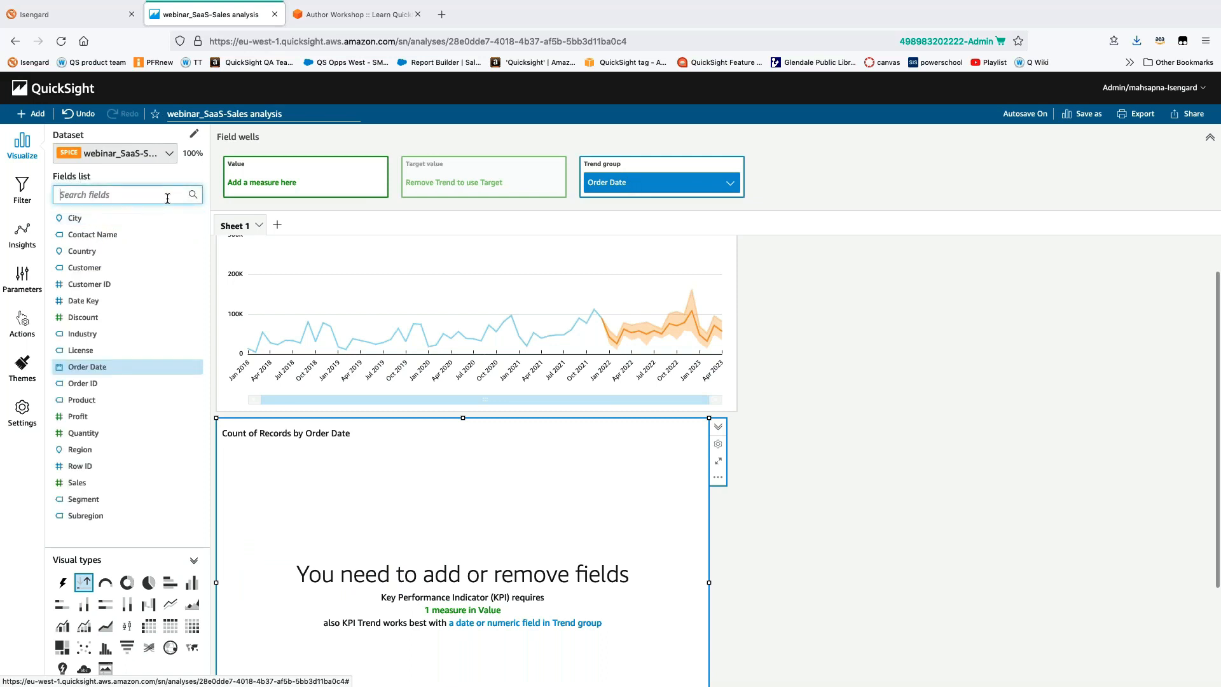
text(sal)
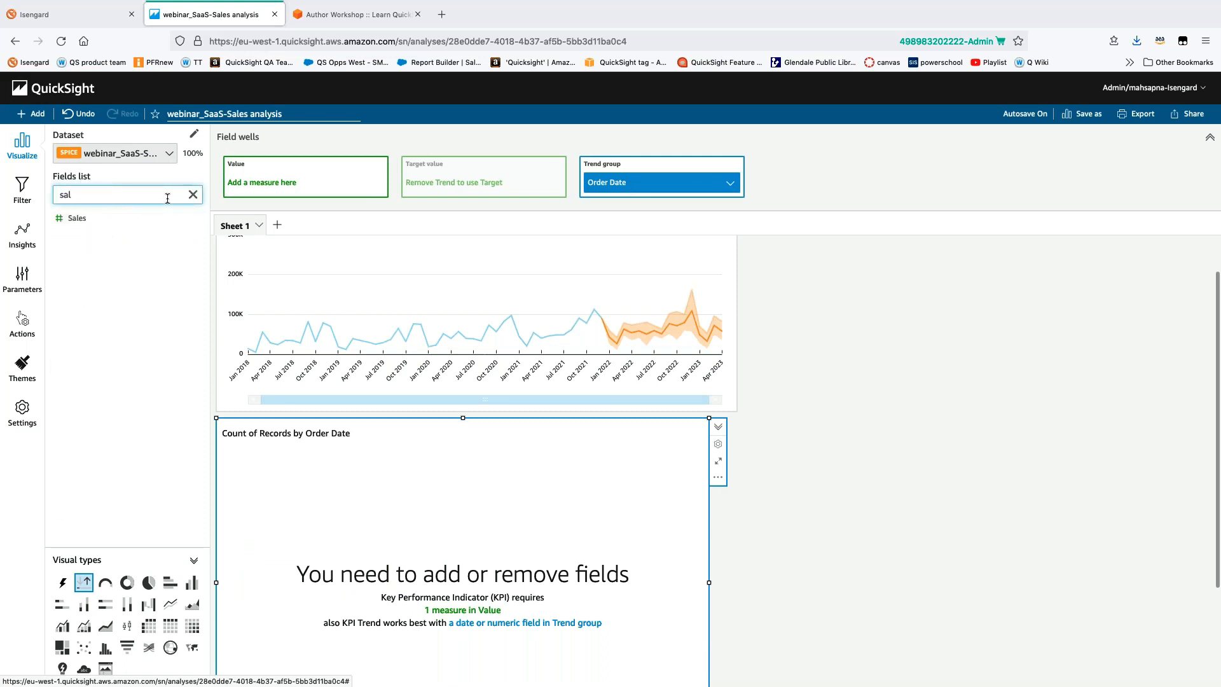
click(77, 218)
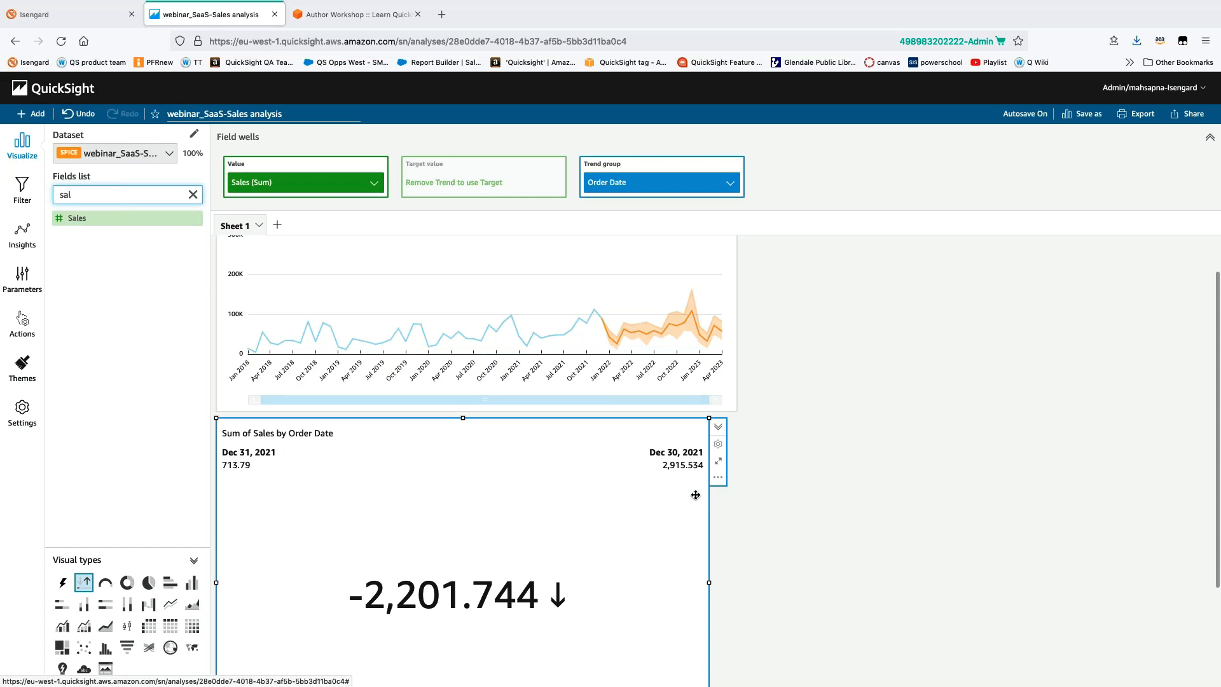
Aggregate the Order Date trend group of the KPI by year
click(731, 191)
mouse_move(807, 213)
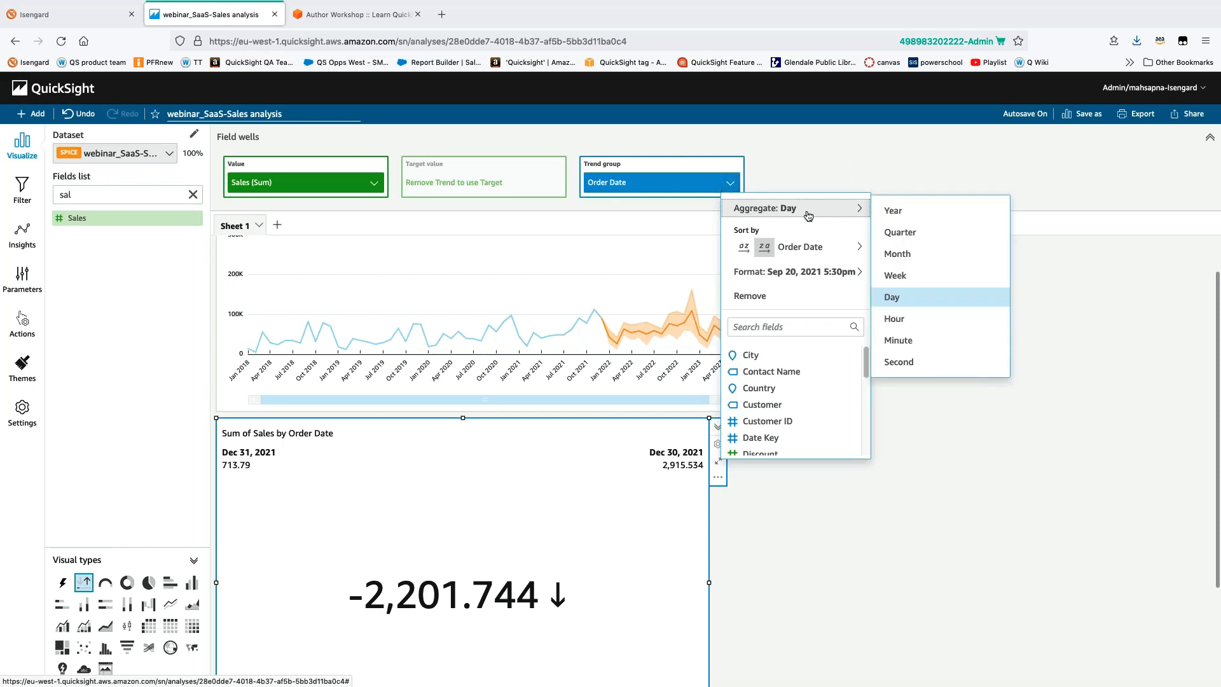
click(894, 212)
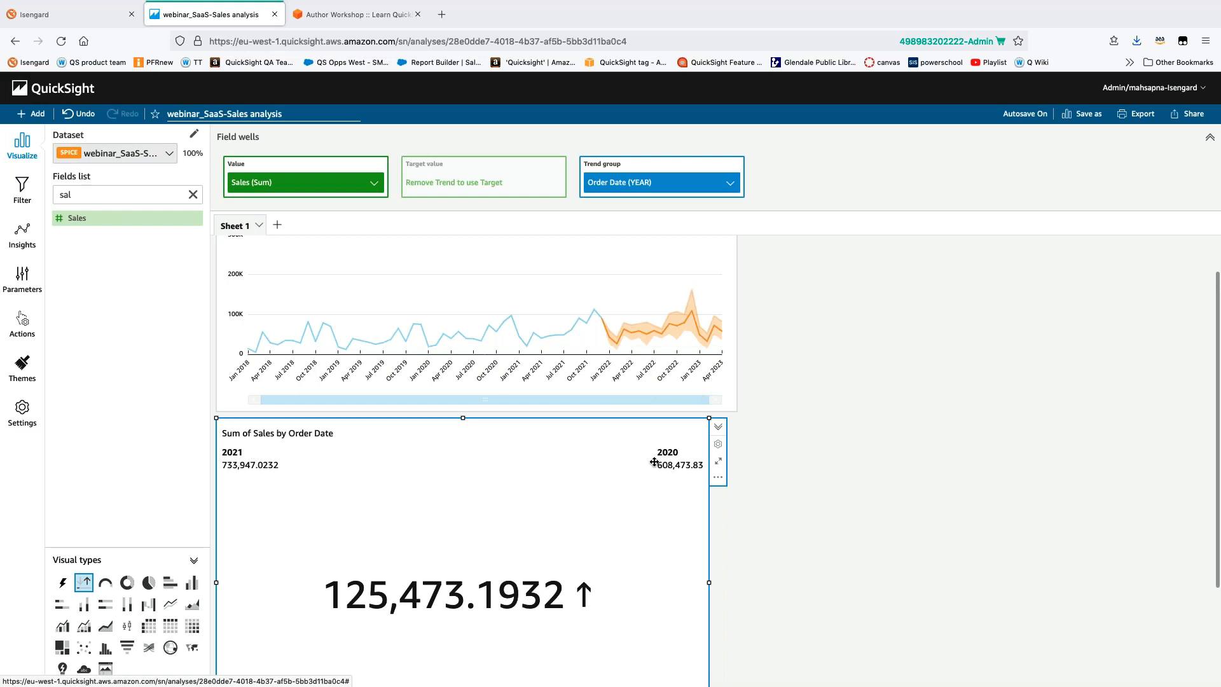
Shrink the KPI visual to a small tile and place it beside the line chart, to its right
scroll(763, 480, down, 2)
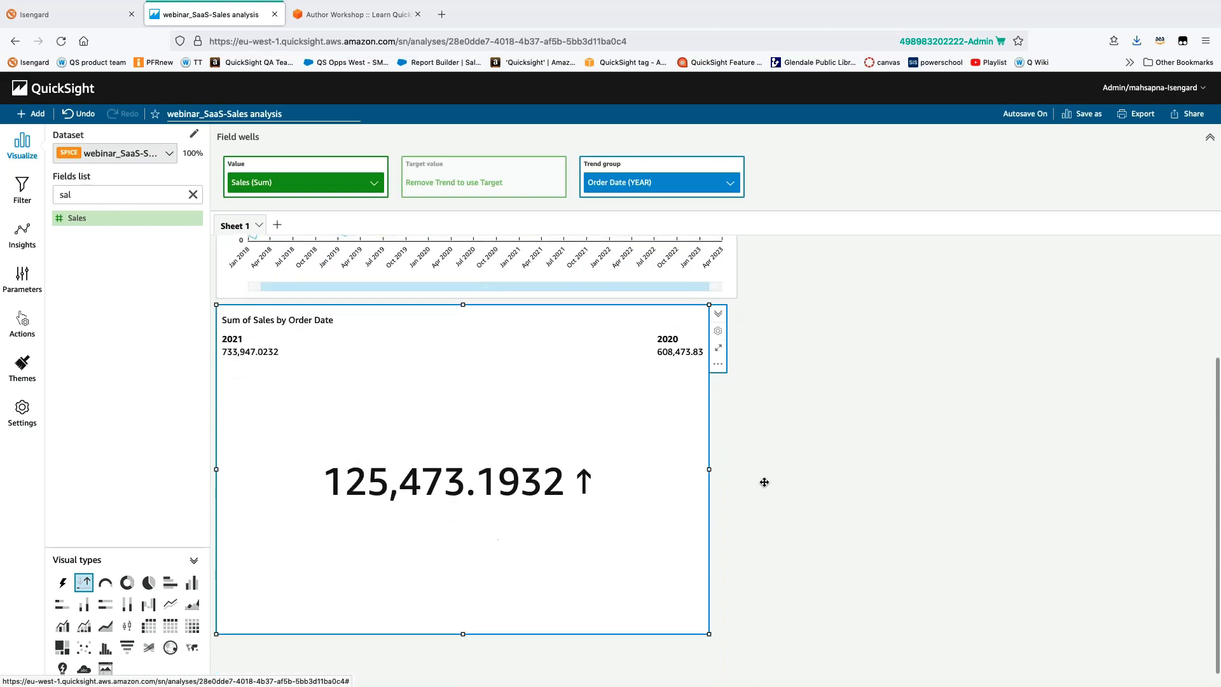
drag(708, 618, 661, 566)
drag(601, 482, 599, 480)
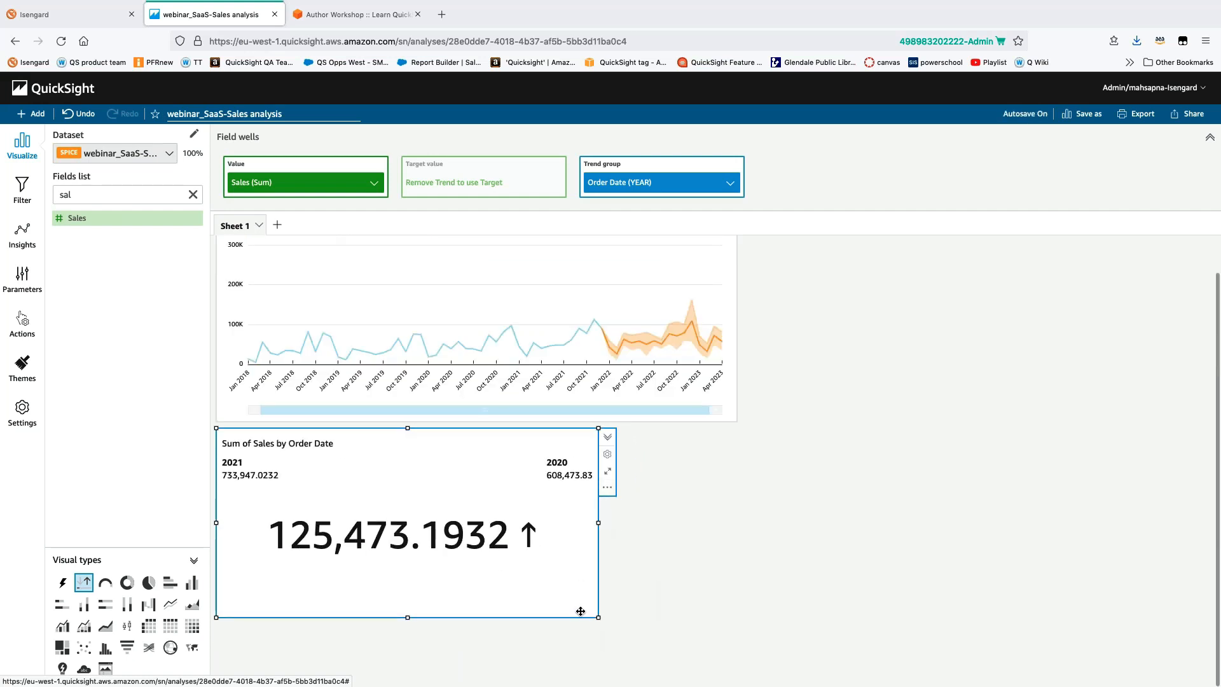
drag(598, 617, 530, 560)
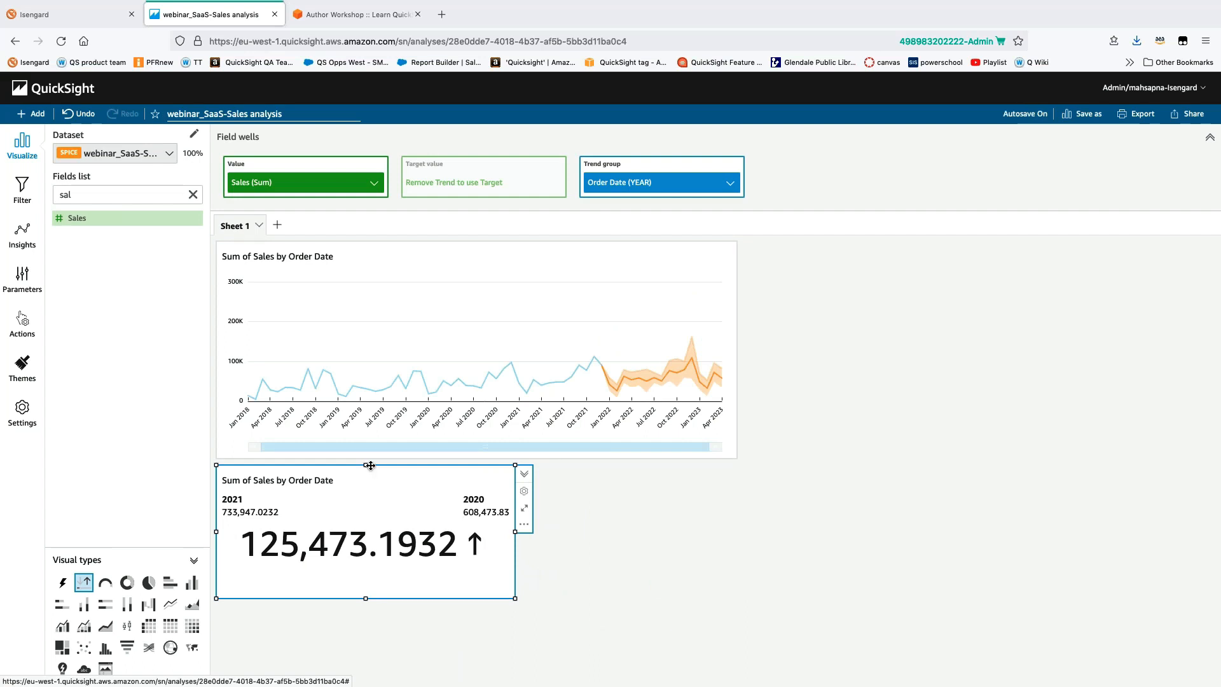
drag(368, 463, 960, 458)
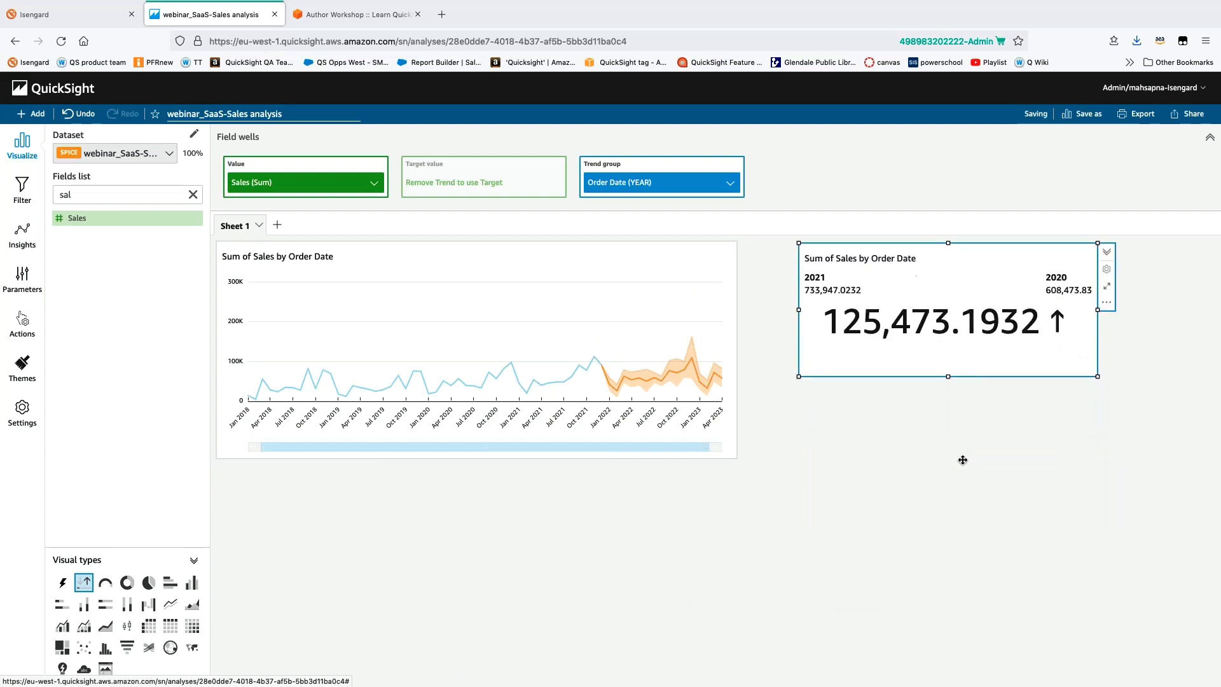
Widen the line chart up to the KPI tile, and widen the KPI to fill the rest of the row
click(704, 249)
drag(738, 464, 802, 450)
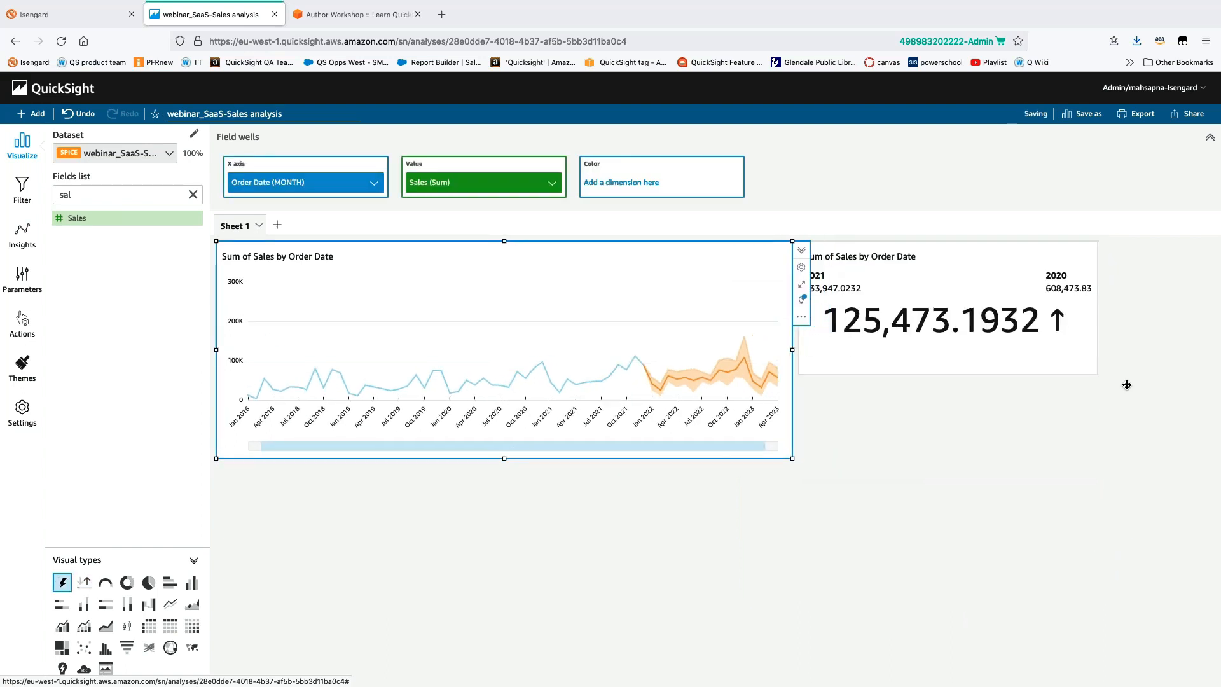
click(1065, 358)
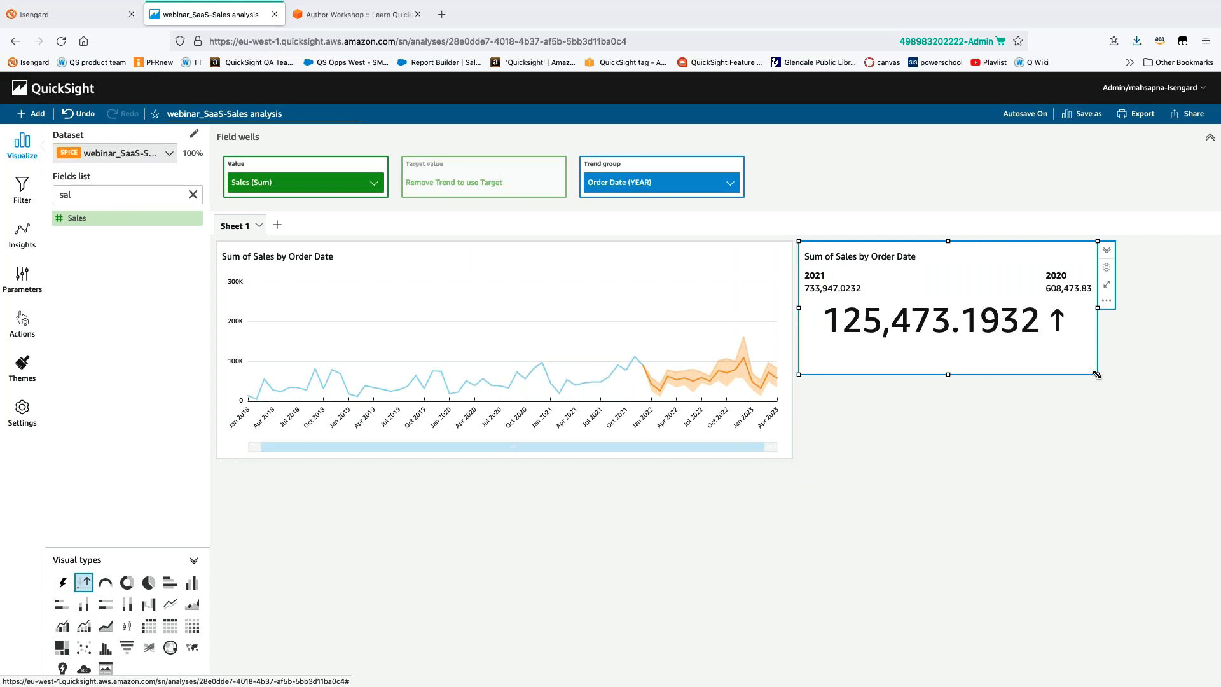
drag(1098, 374, 1202, 378)
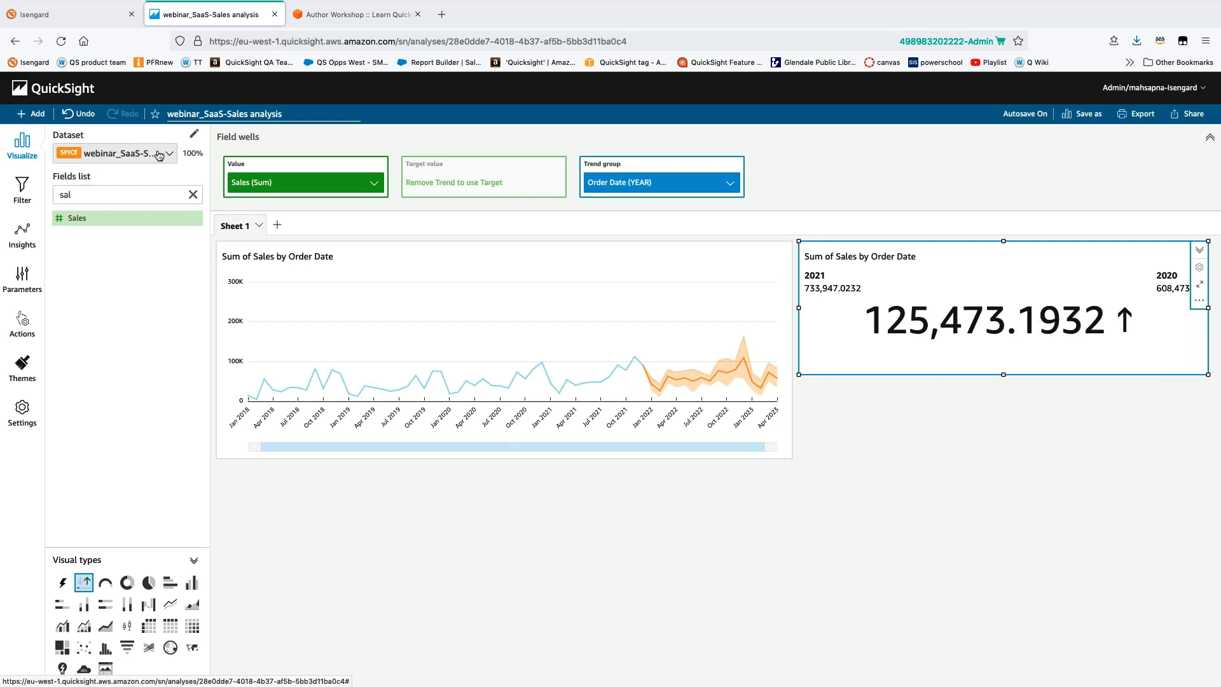
Format the Sales field as whole numbers with a thousands separator, using the 1,235 format
click(192, 194)
click(117, 192)
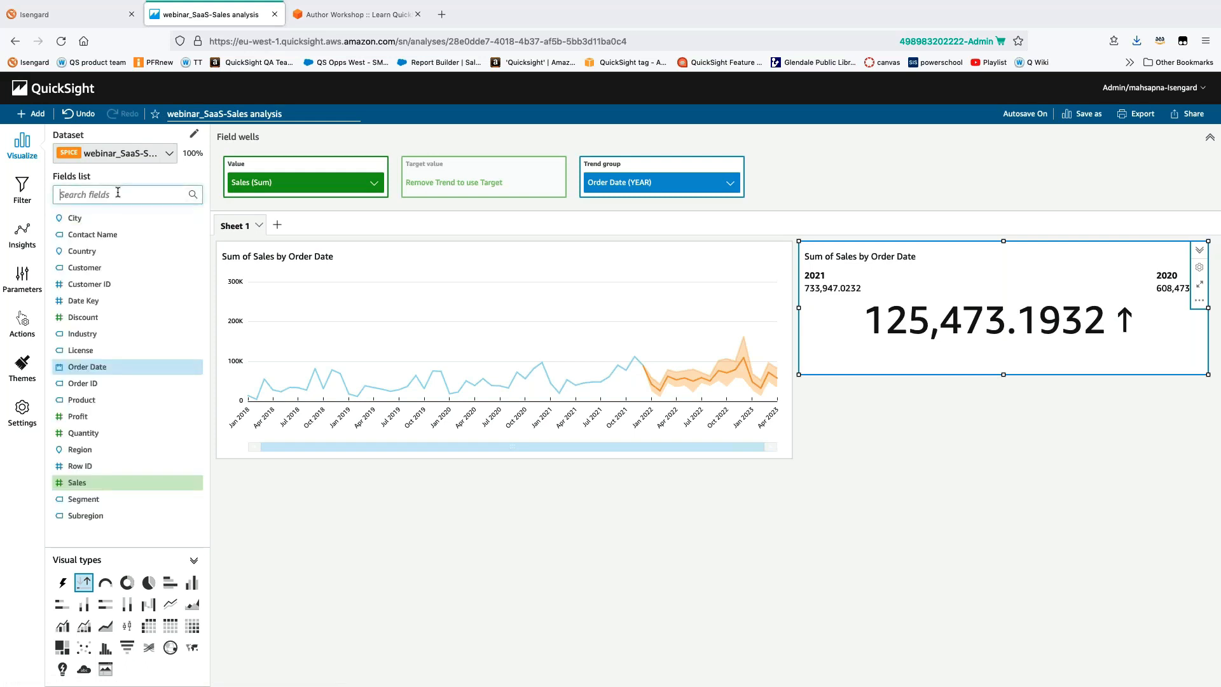
text(sal)
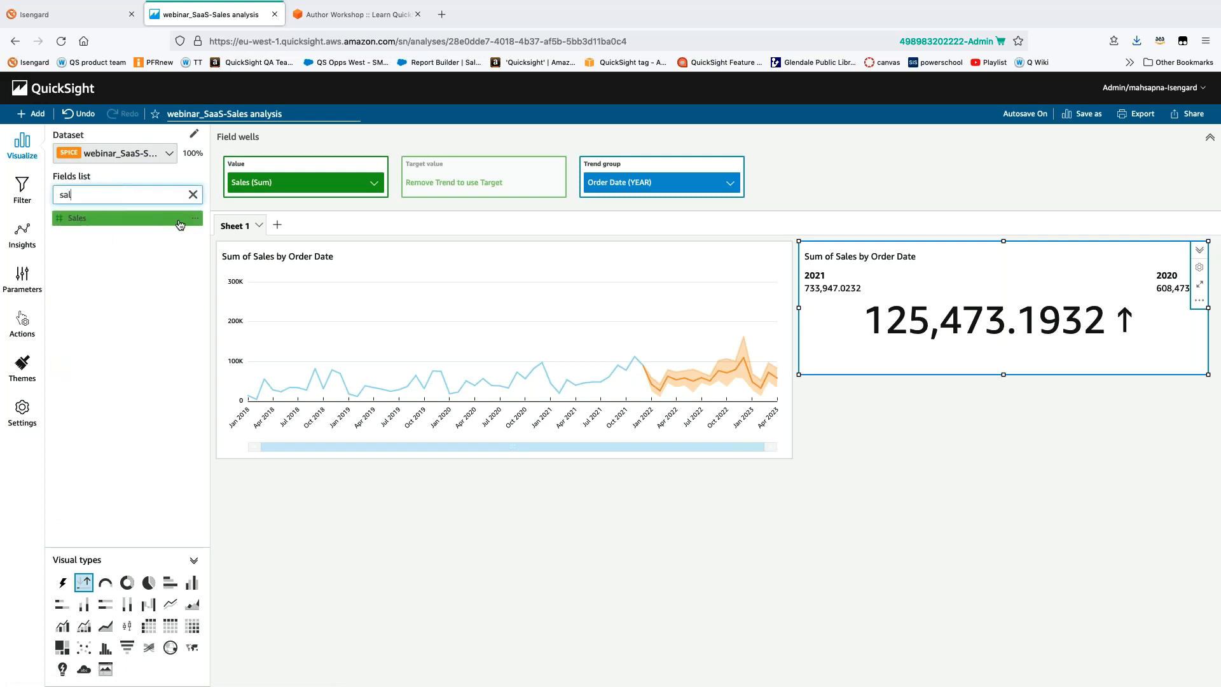
mouse_move(198, 222)
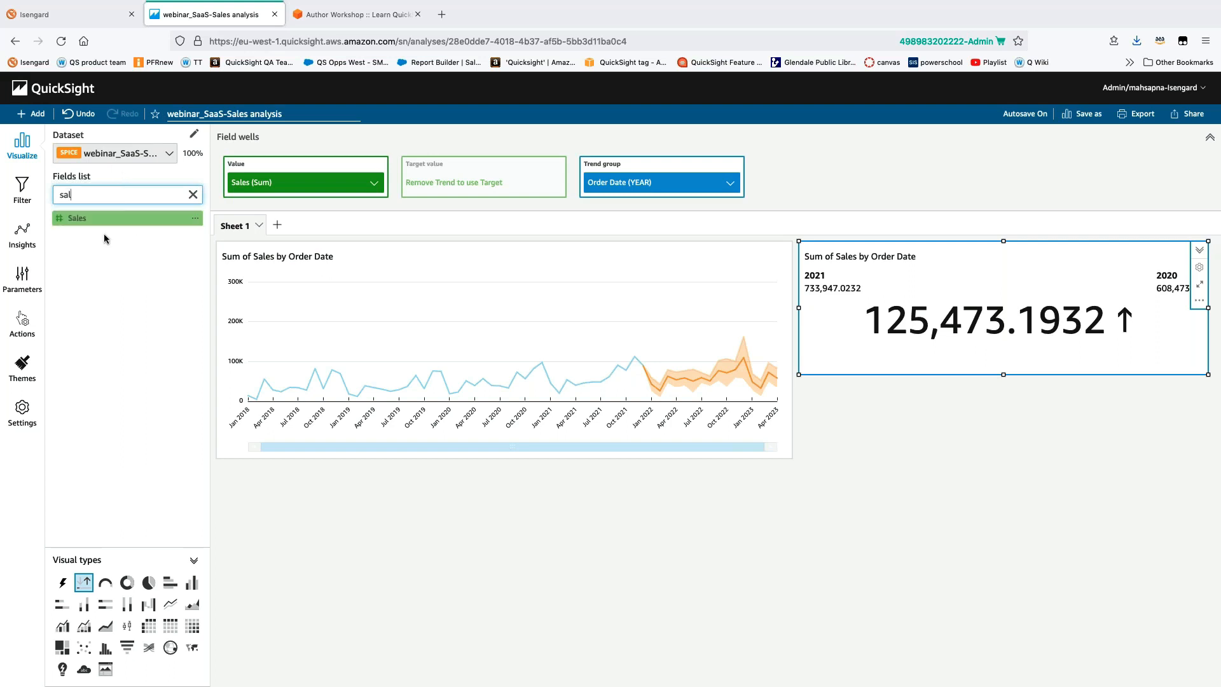
click(193, 196)
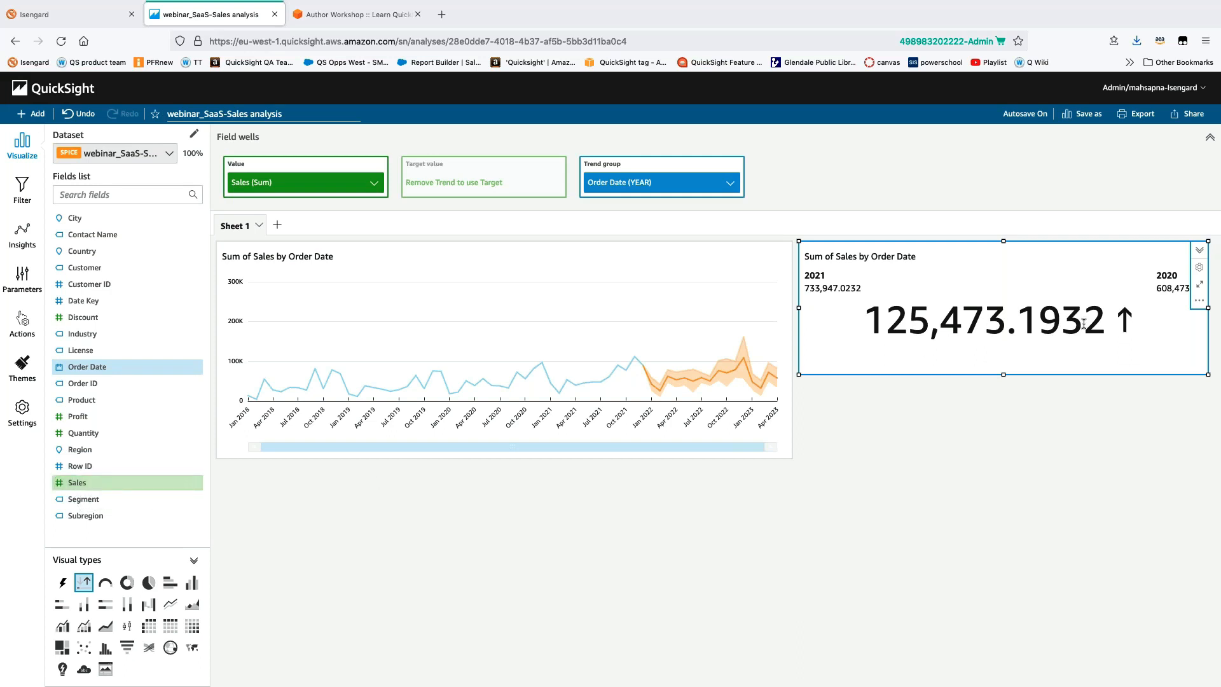
mouse_move(197, 488)
click(197, 485)
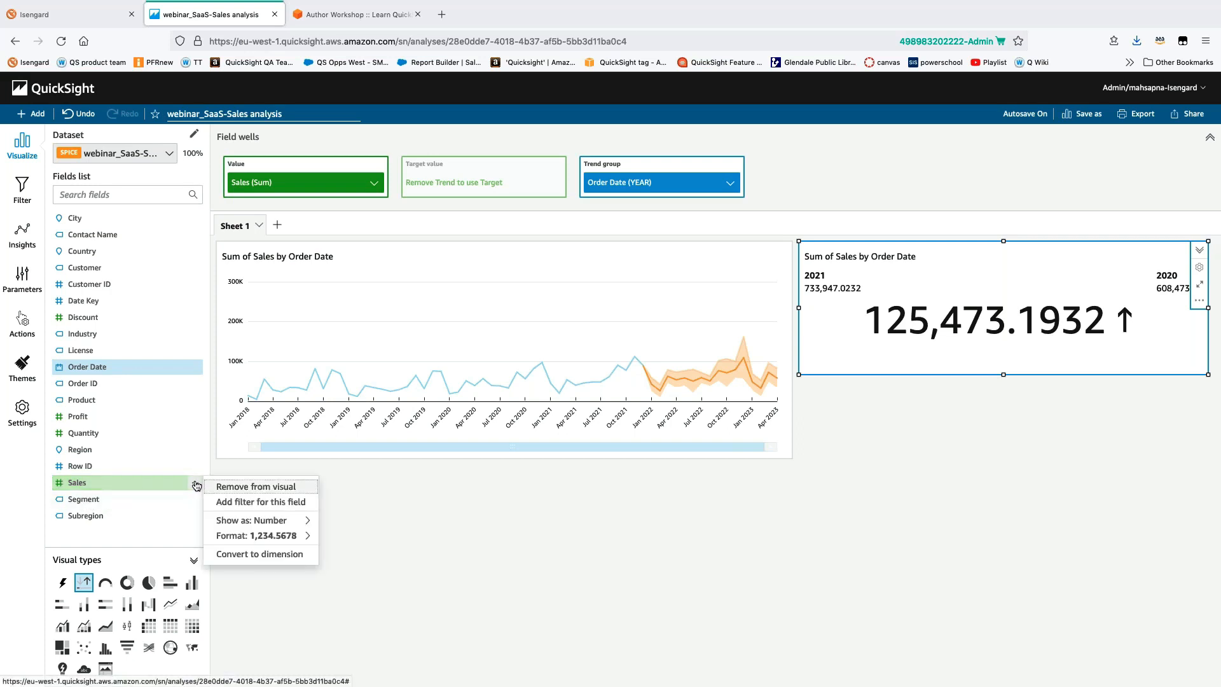
mouse_move(268, 541)
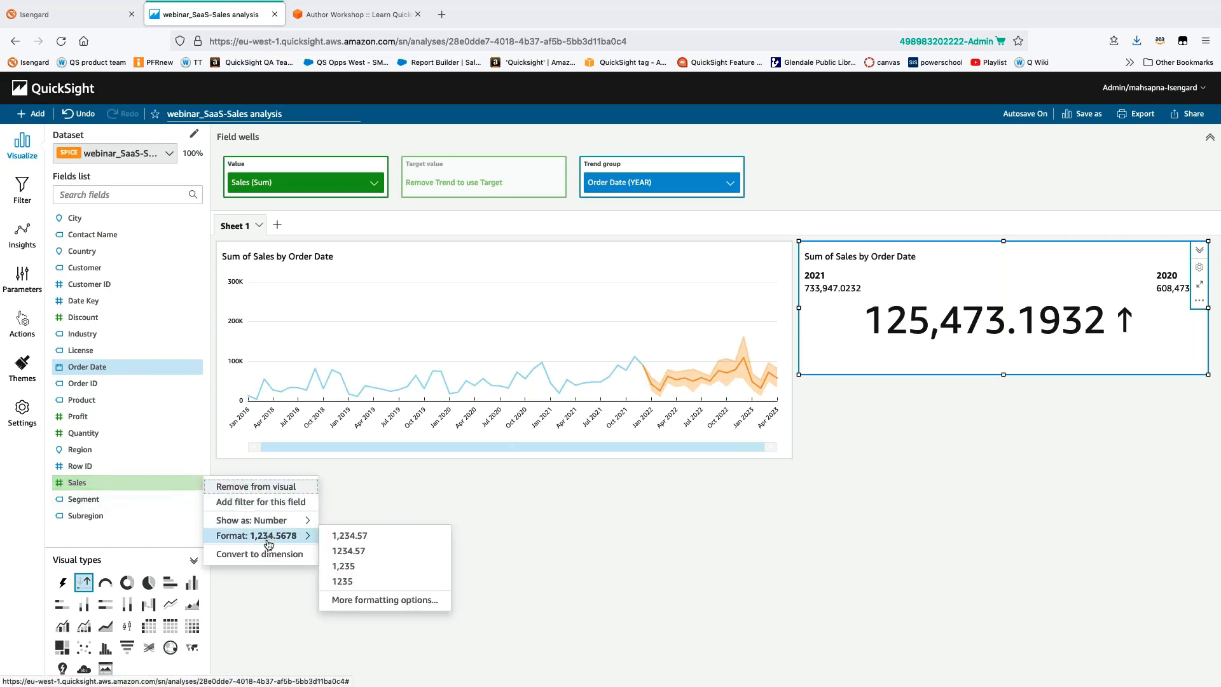
click(343, 566)
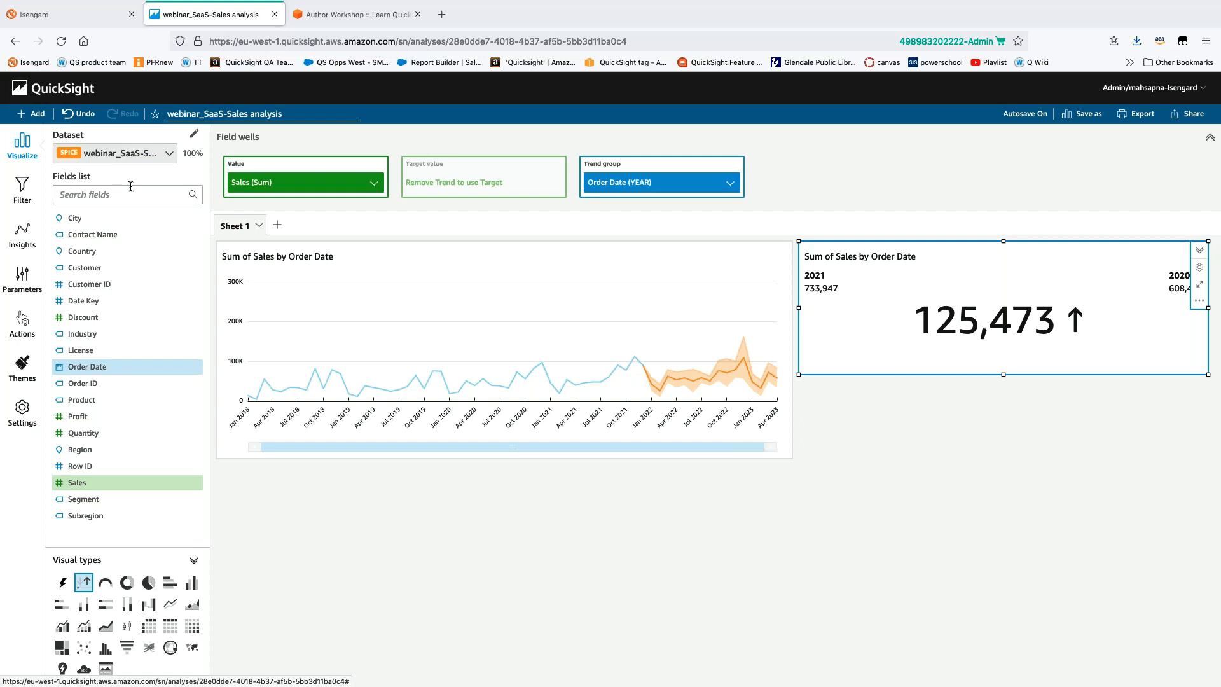
Add the suggested month-over-month sales insight to the sheet
click(23, 237)
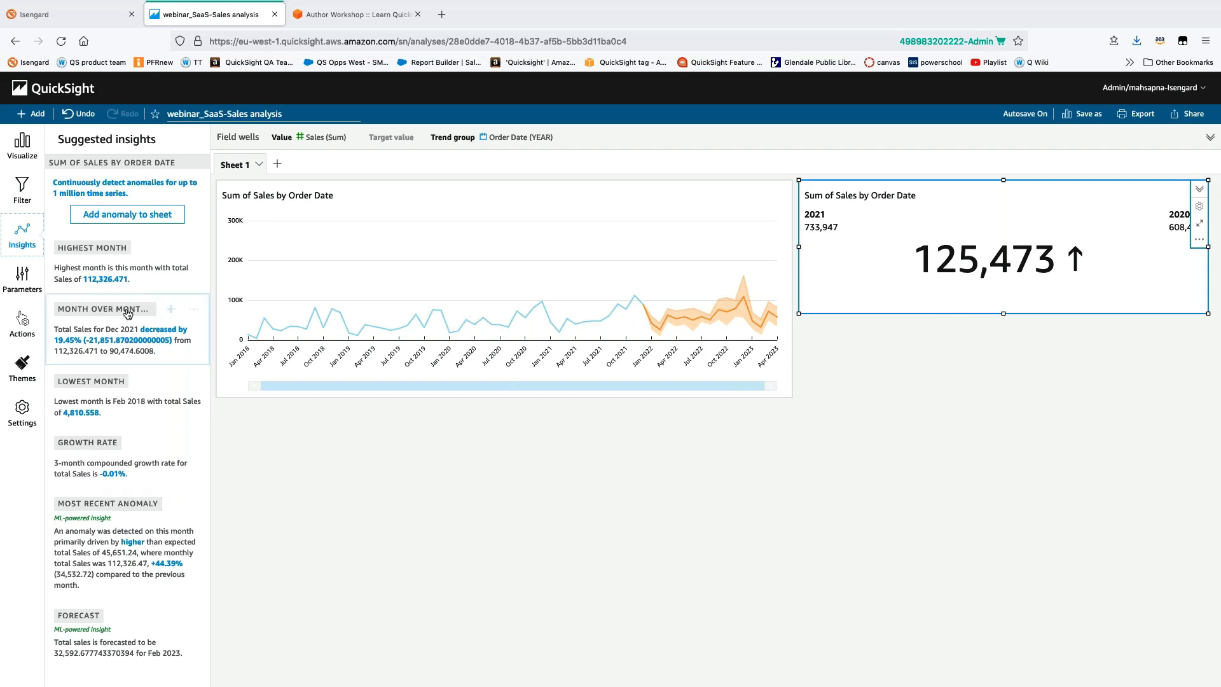
click(169, 310)
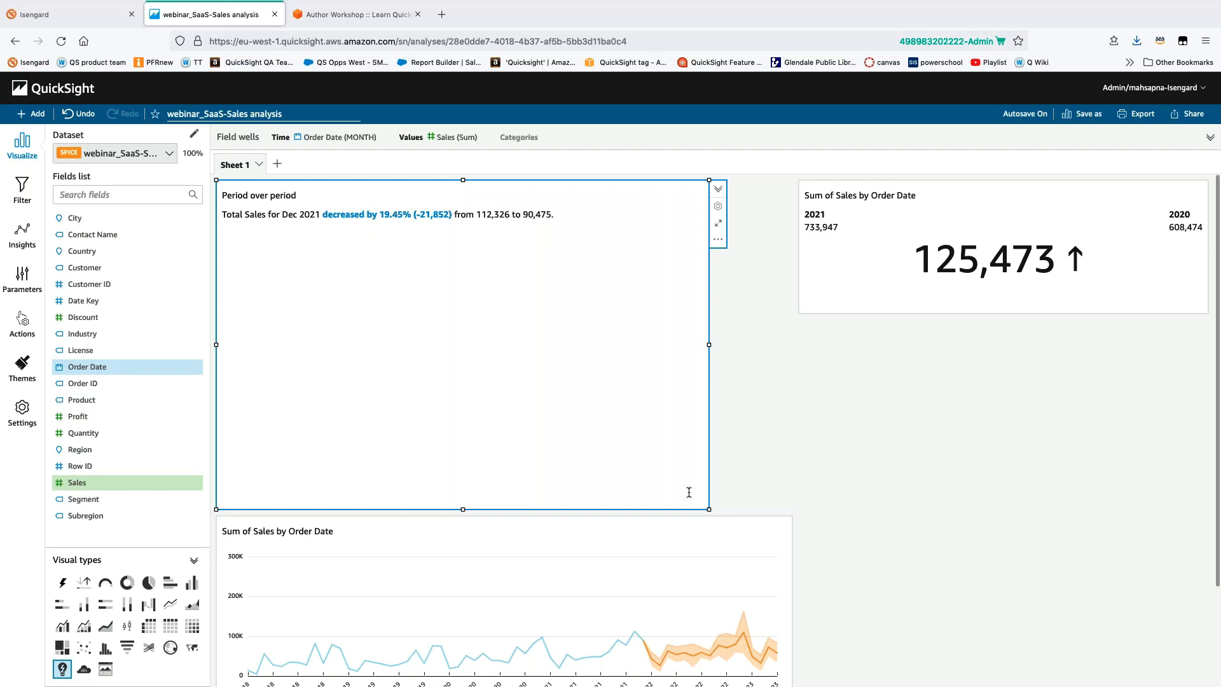
Shrink the period-over-period insight and the KPI tile, and stack the insight directly under the KPI at the same width
drag(709, 507, 578, 251)
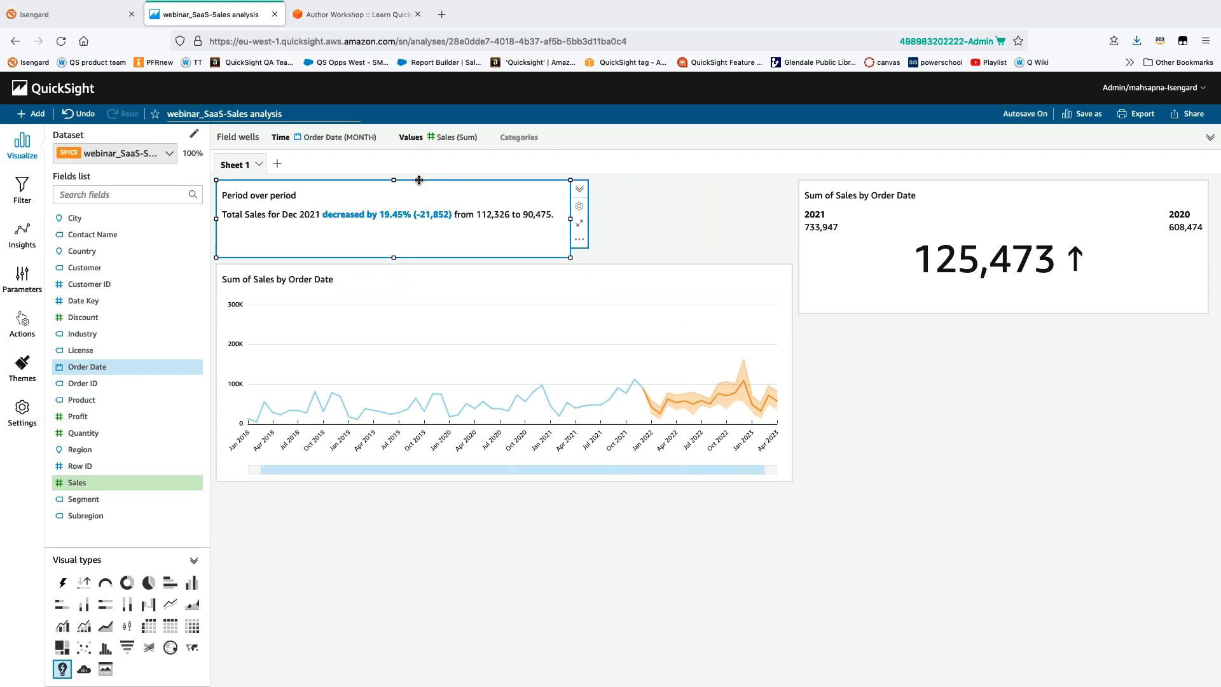
drag(417, 182, 1014, 369)
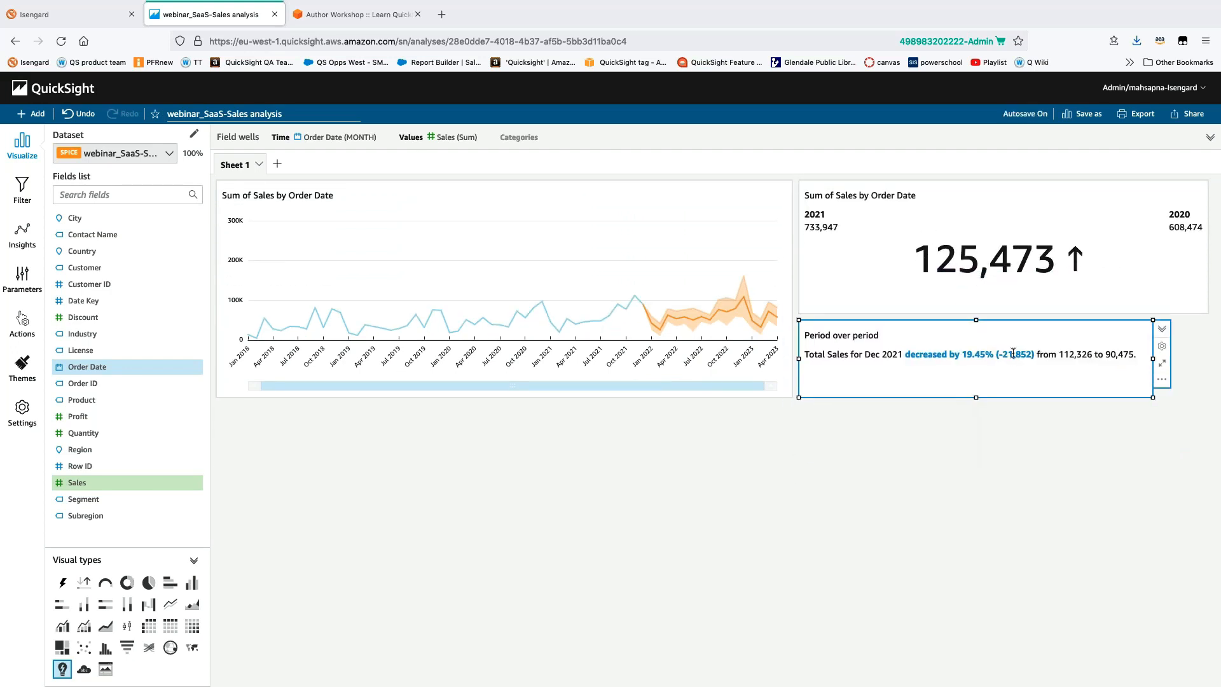
click(1168, 281)
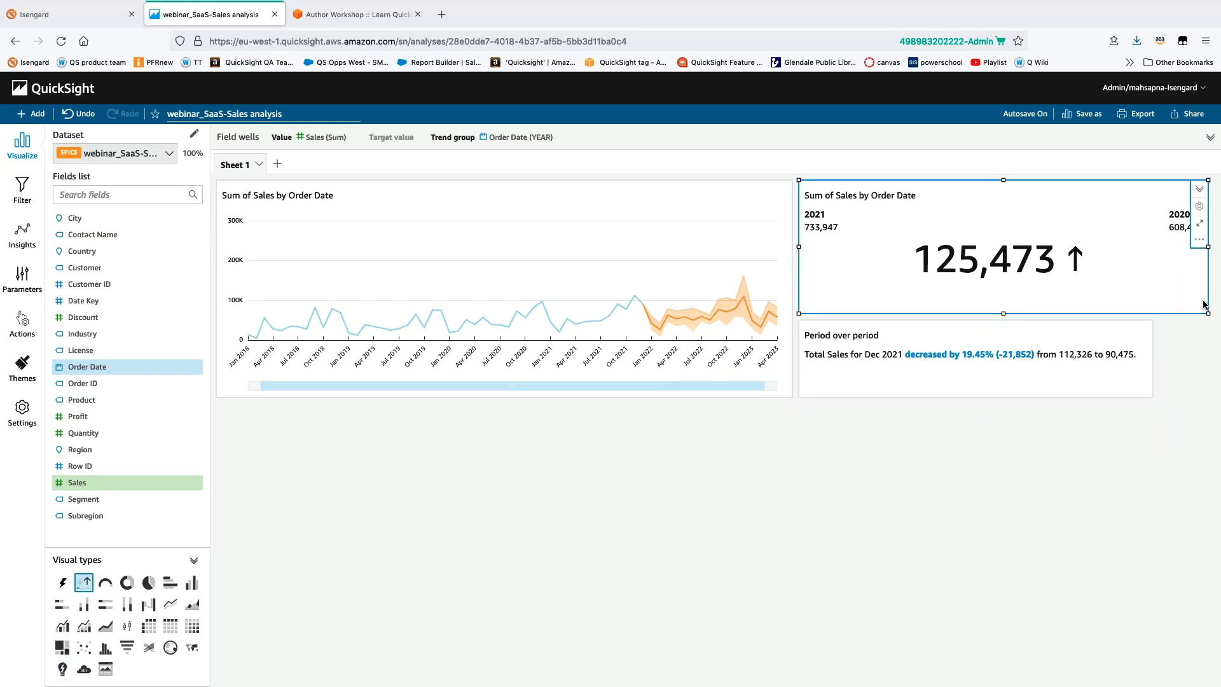
drag(1209, 311, 1186, 275)
click(1077, 268)
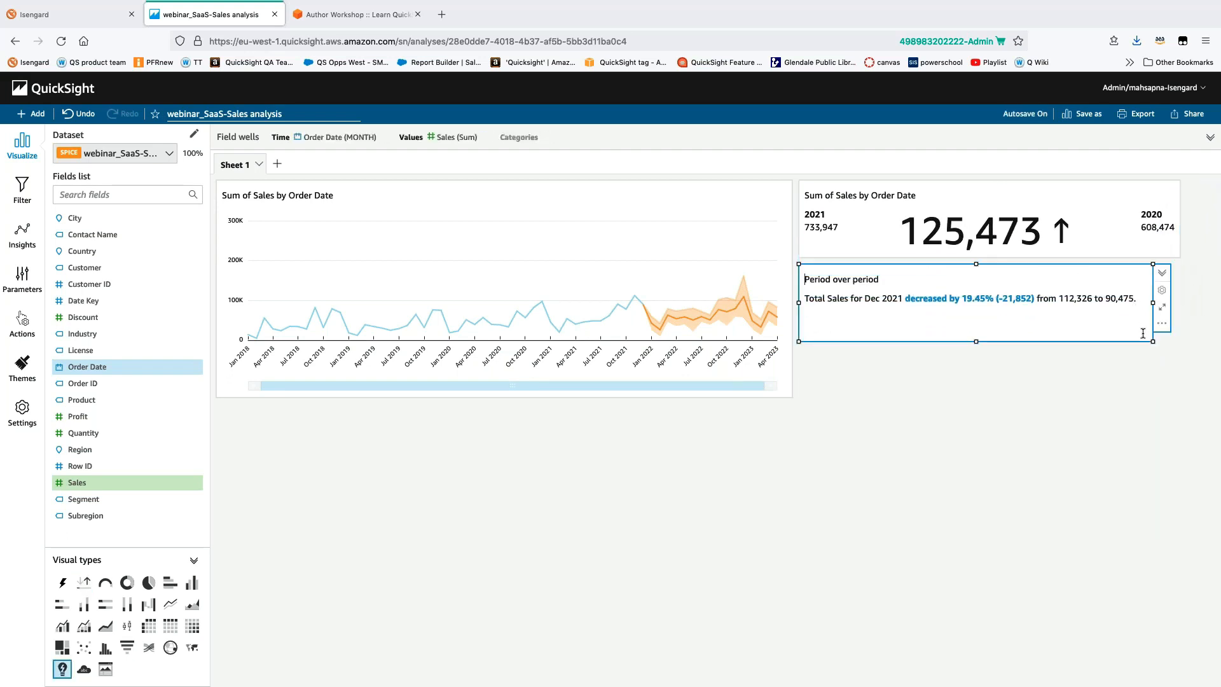
drag(1184, 344, 1186, 343)
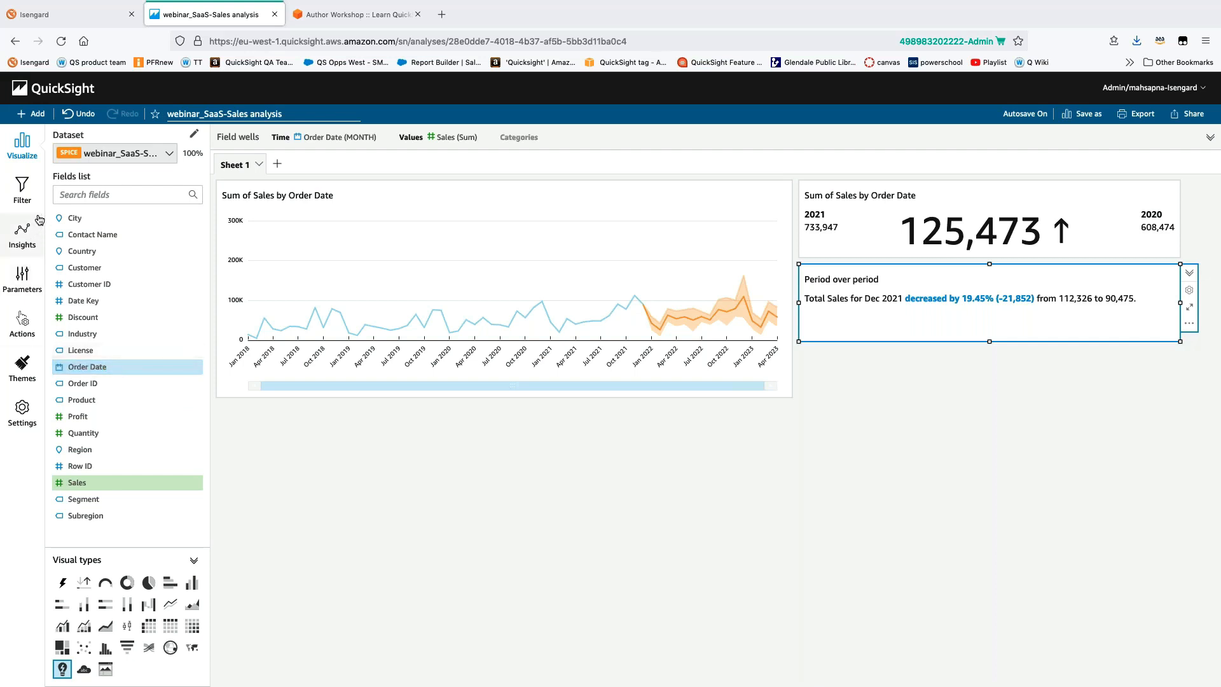
Add the suggested forecast insight, shrink it, and place it under the period-over-period insight at the same width
click(32, 243)
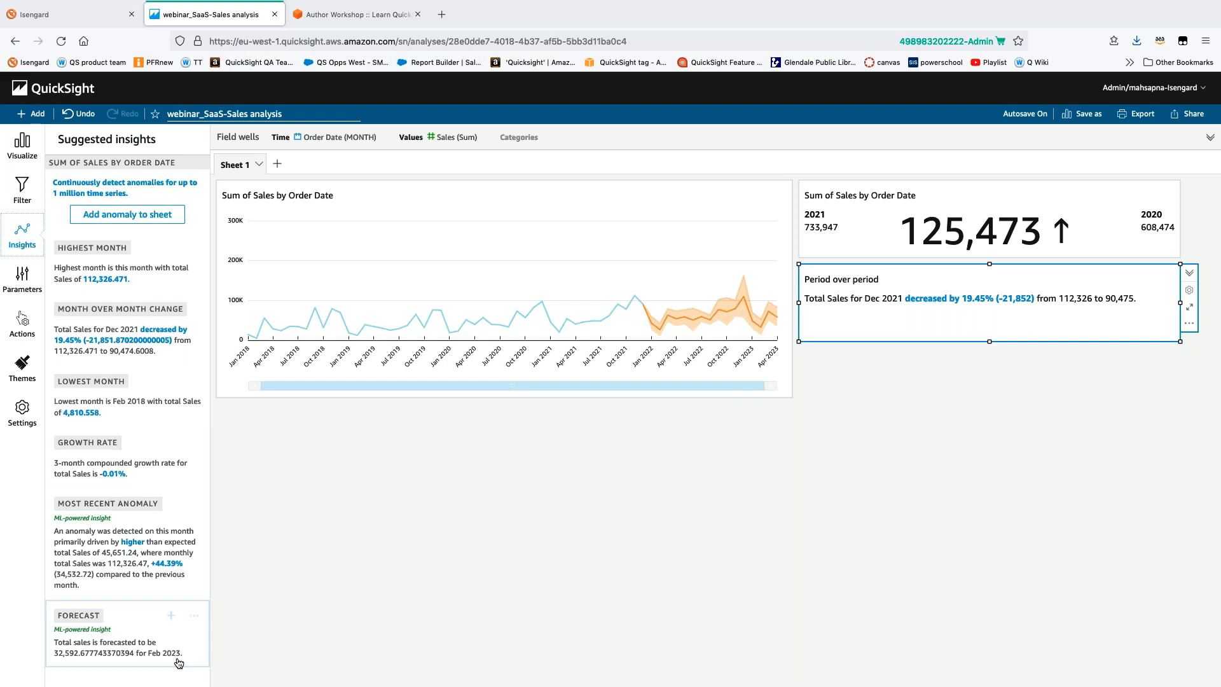
click(171, 615)
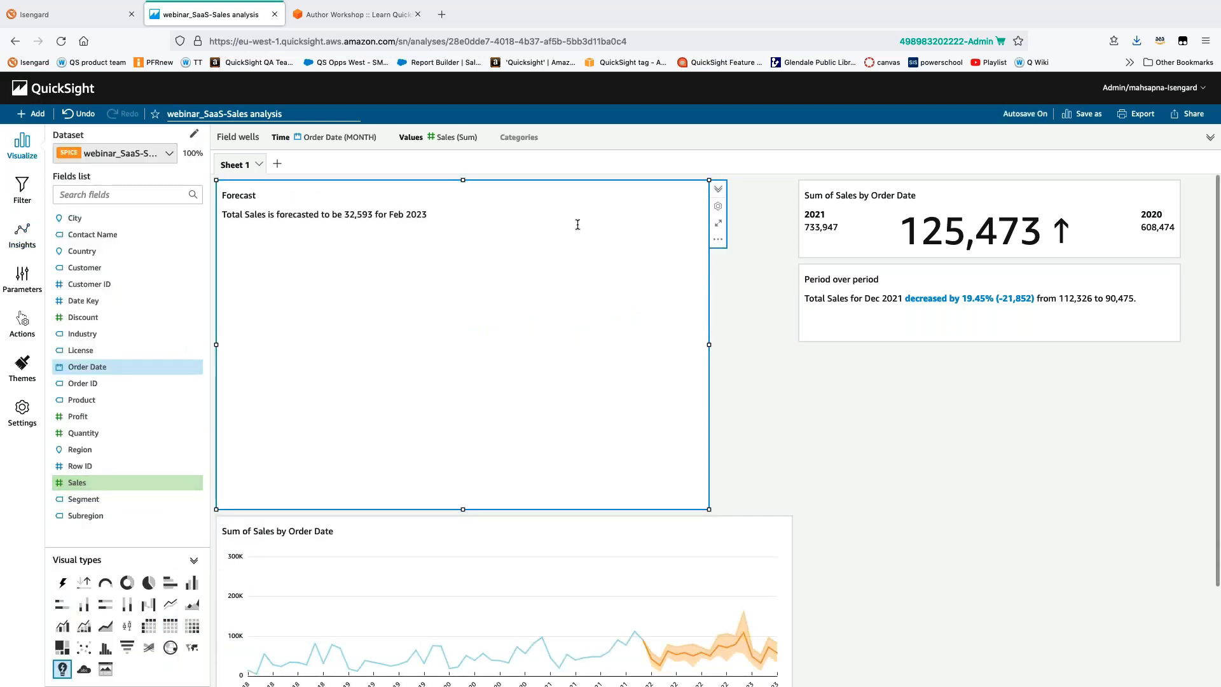
drag(708, 510, 487, 230)
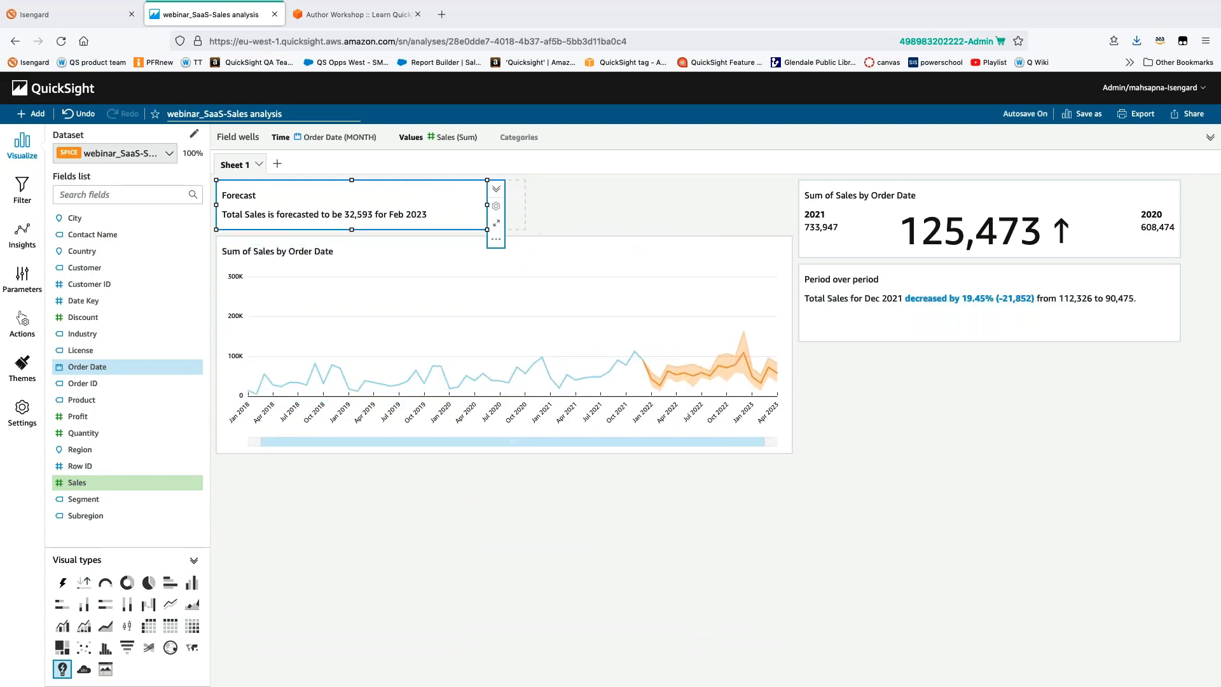
drag(382, 204, 989, 449)
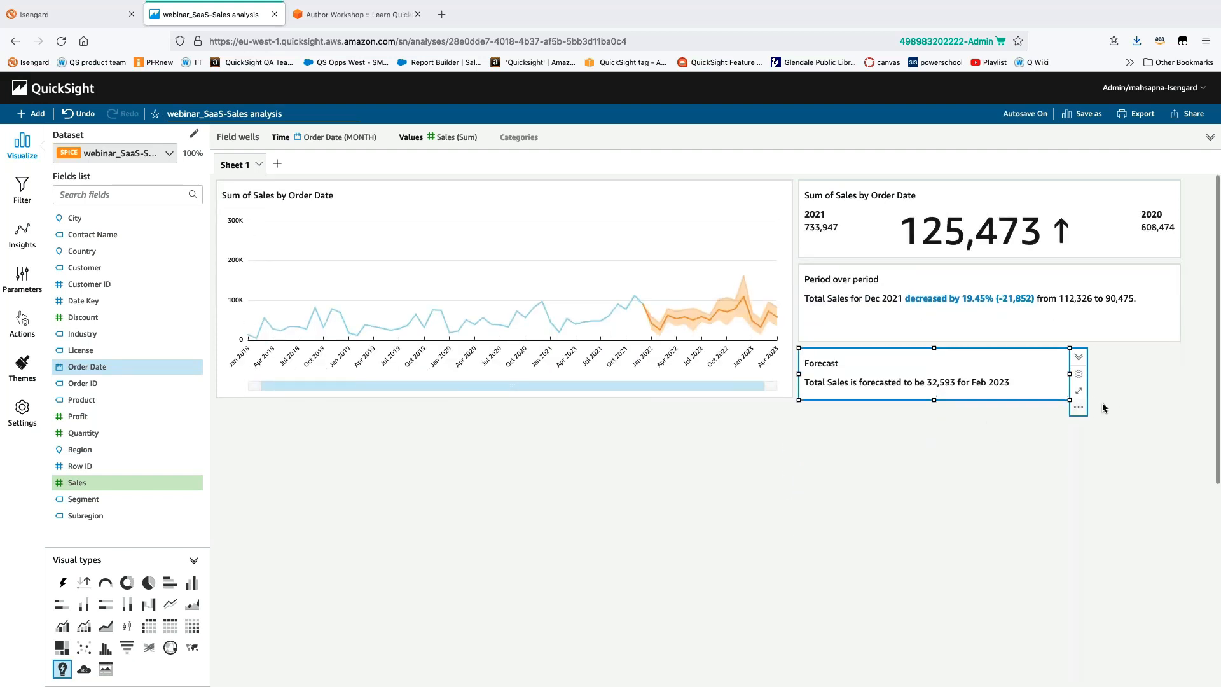
drag(1103, 408, 1185, 396)
click(1149, 452)
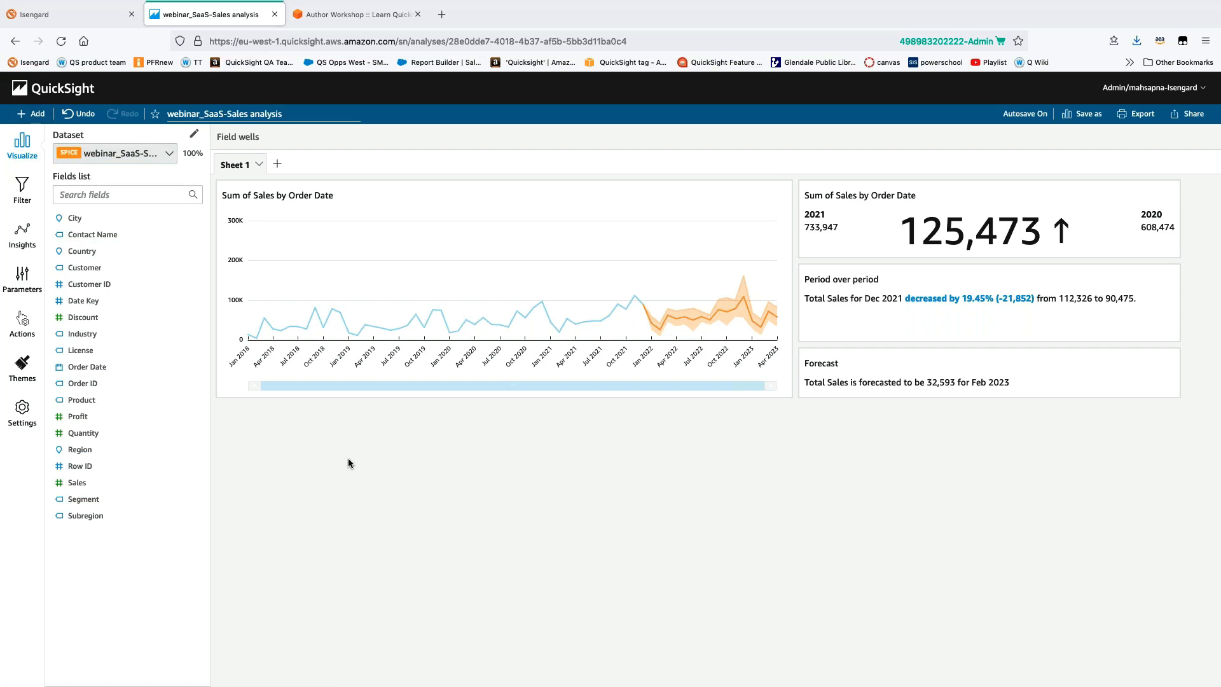
Add a new visual to the sheet and make it a donut chart
click(37, 115)
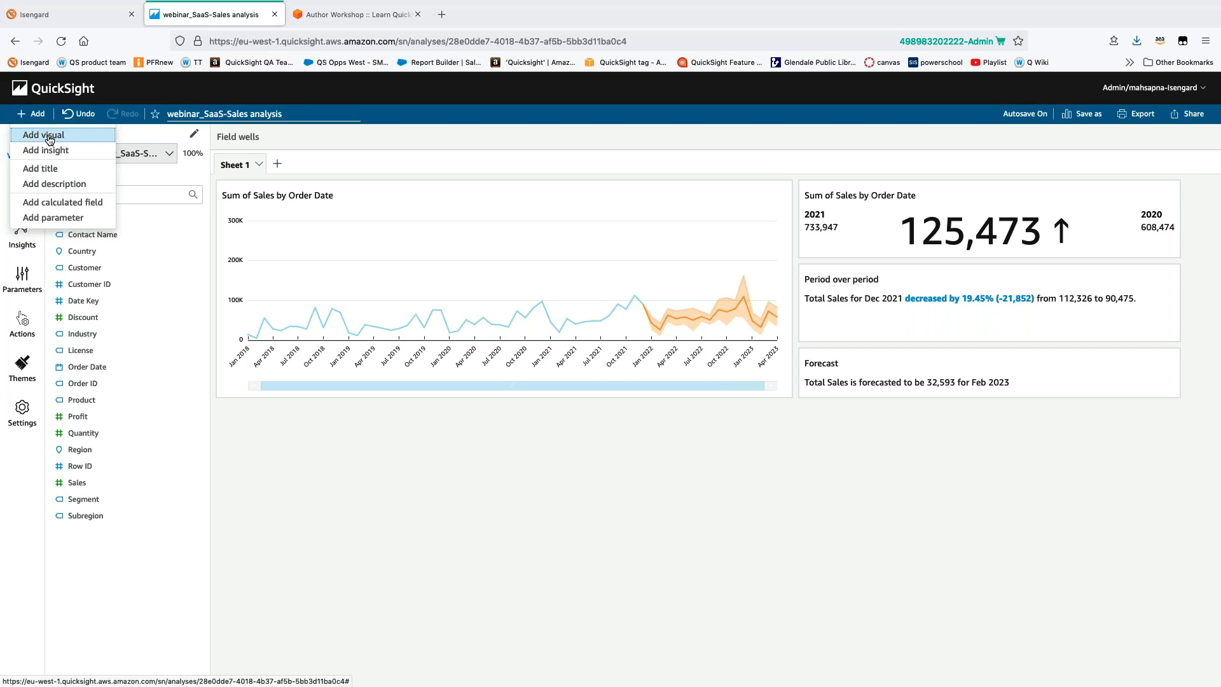
click(49, 136)
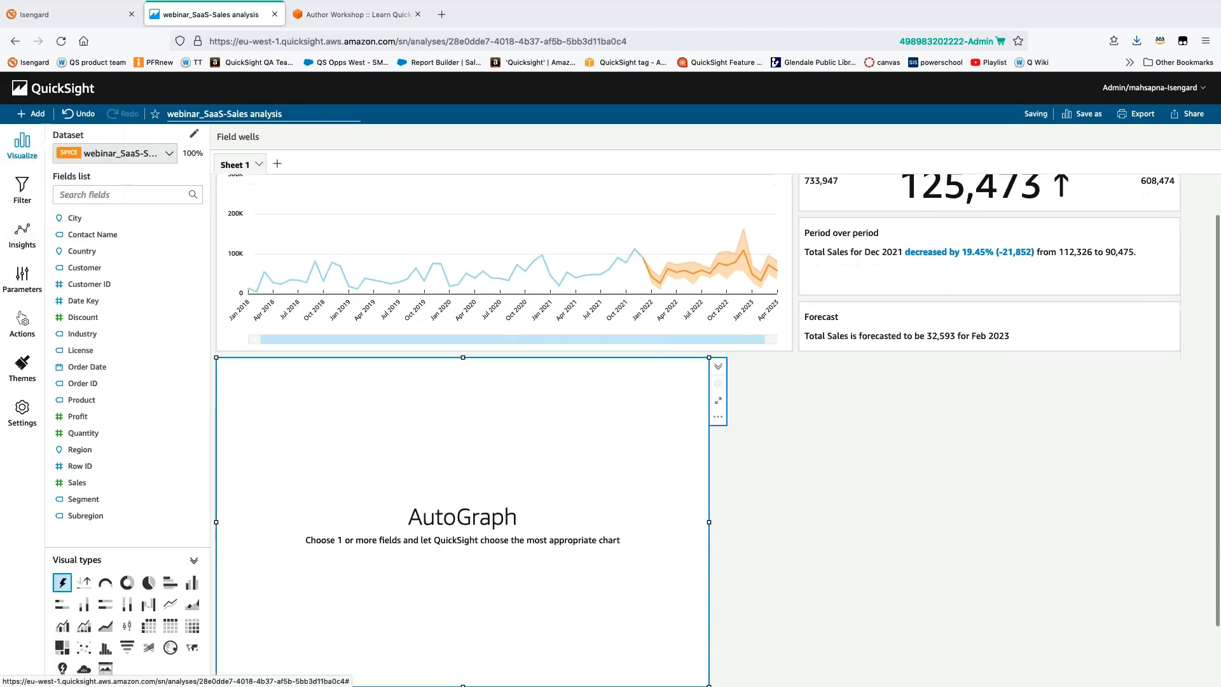
click(127, 584)
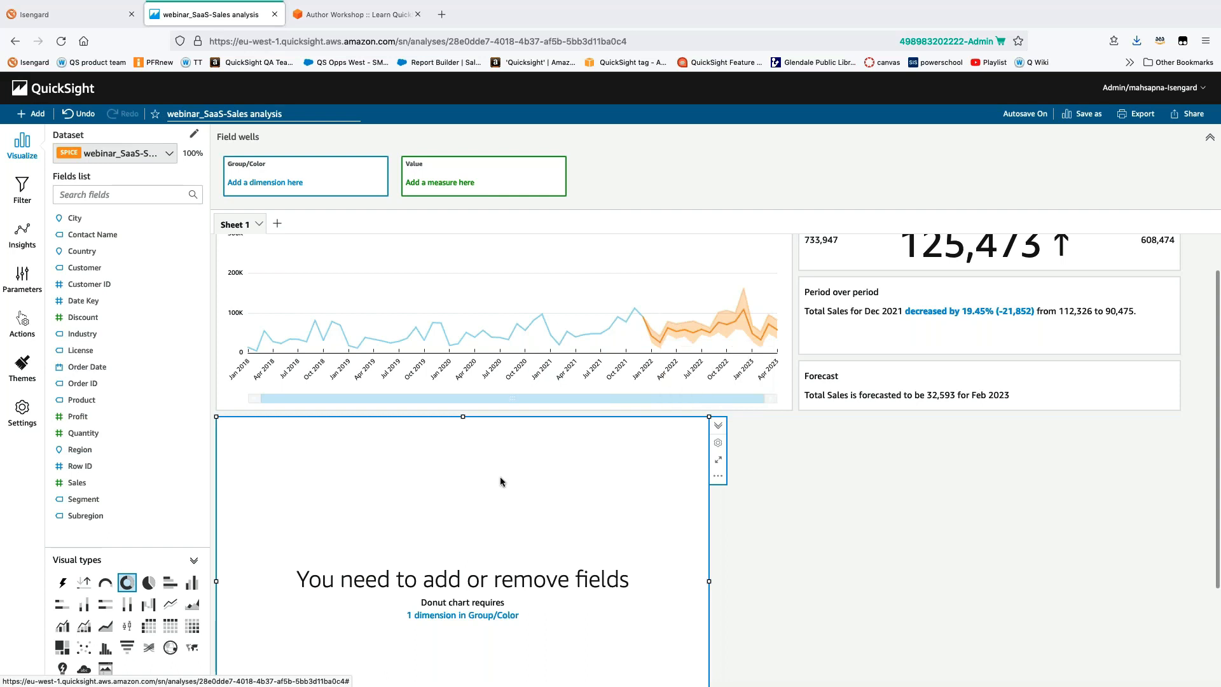
Group the donut chart by Industry and use Sales as its value
click(113, 194)
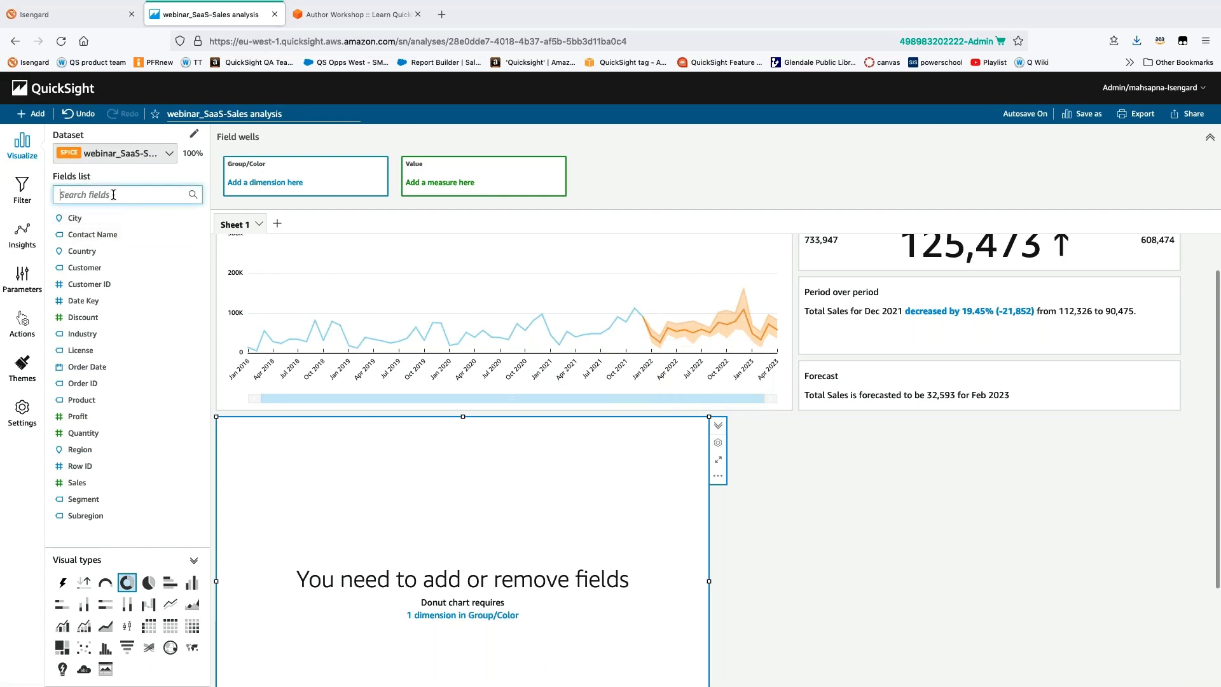
text(in)
click(102, 220)
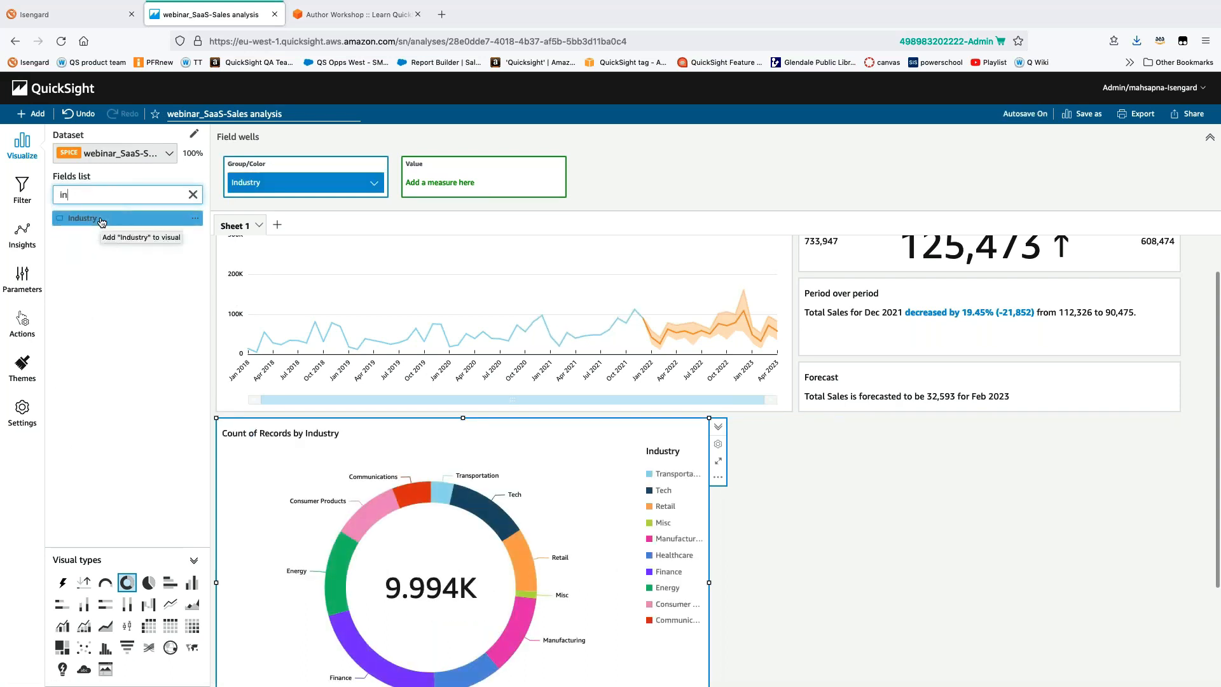
click(192, 194)
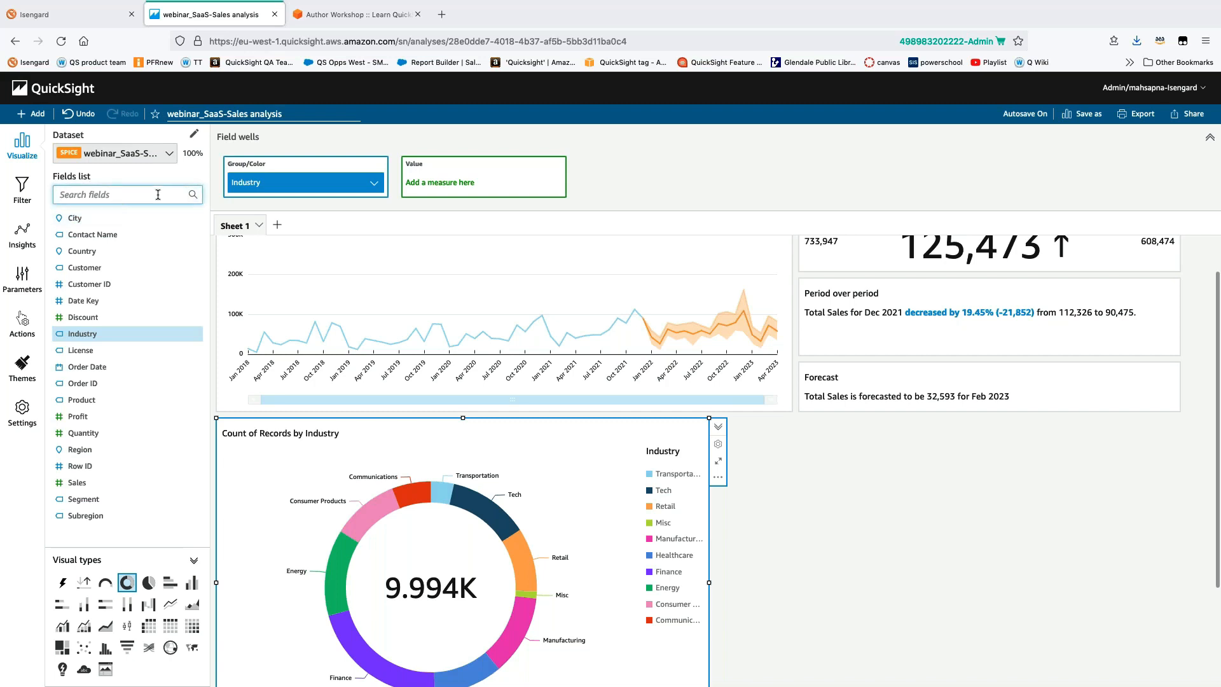
text(sale)
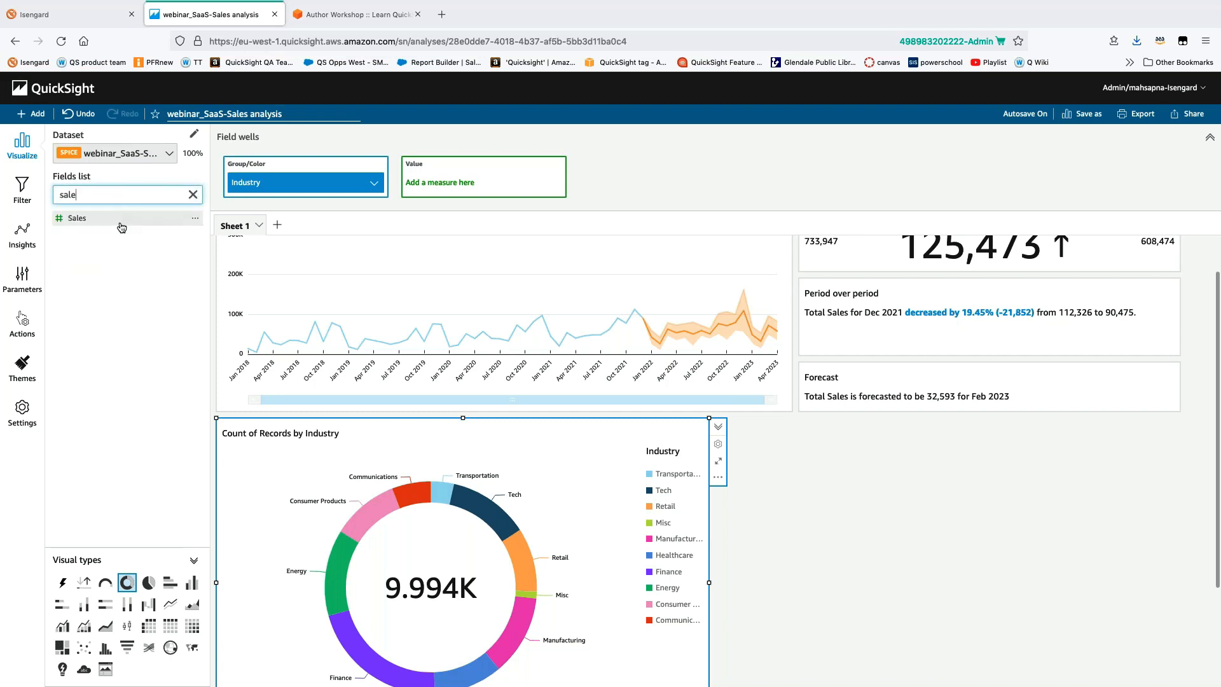
click(120, 220)
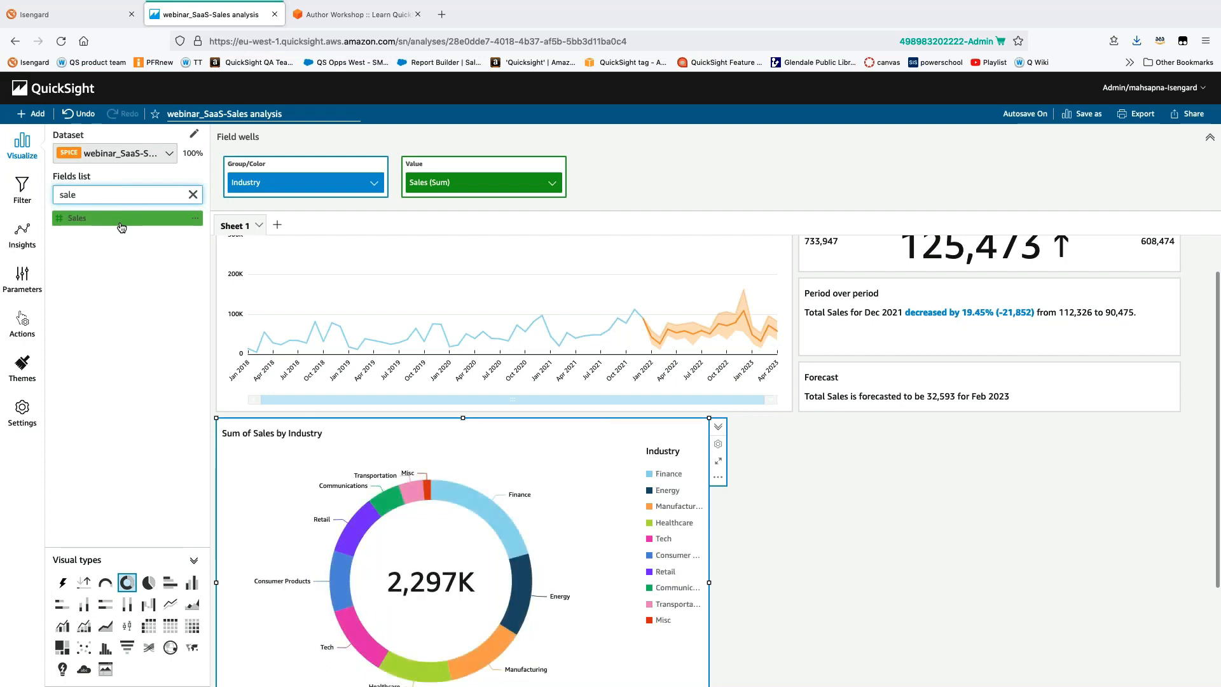
scroll(1016, 585, down, 2)
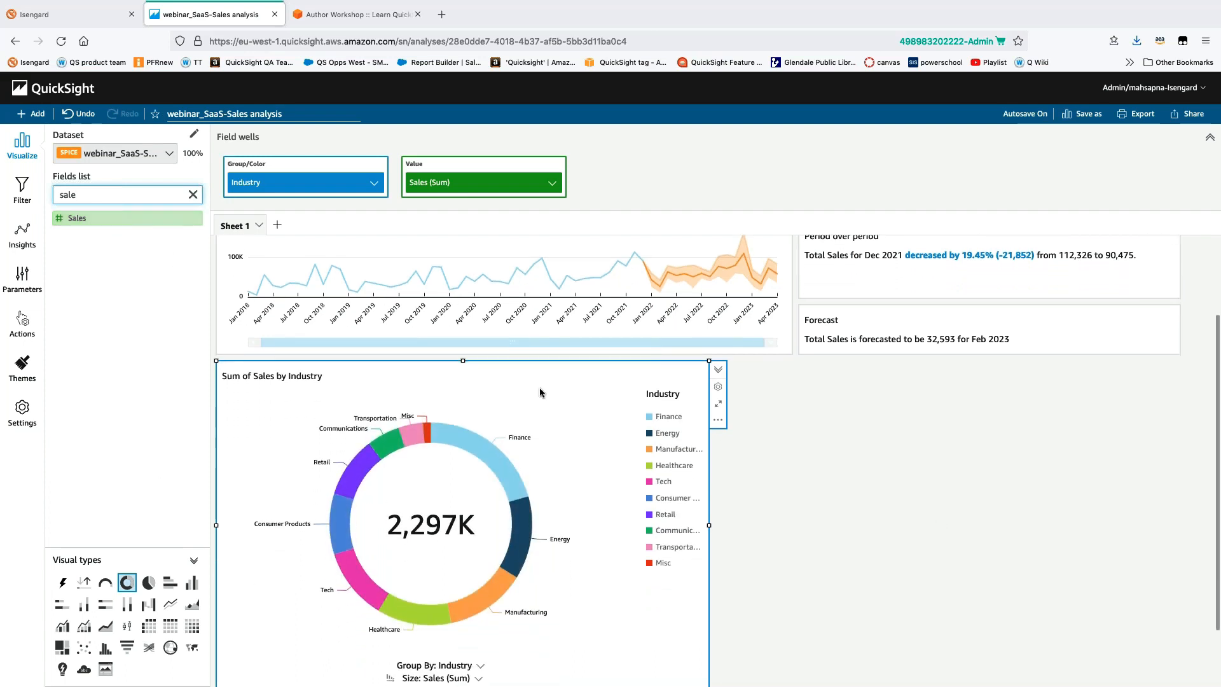
scroll(769, 610, down, 1)
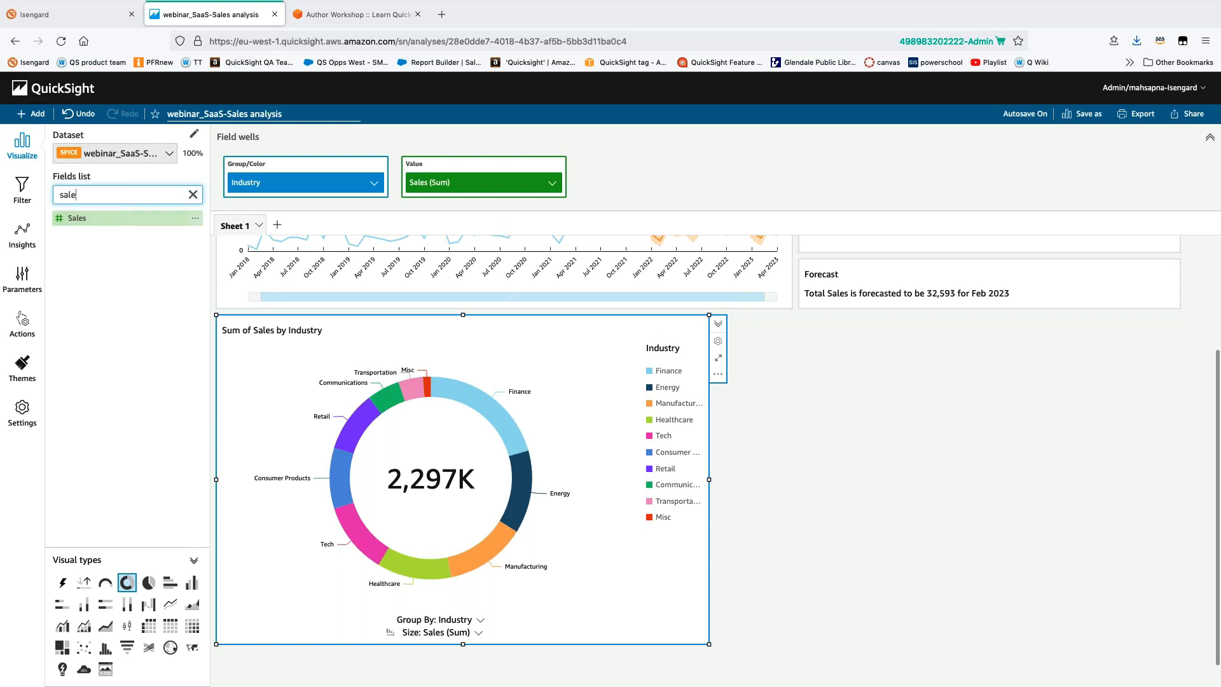
Add Customer as a drill-down layer beneath Industry in the donut chart's grouping
click(193, 197)
text(cust)
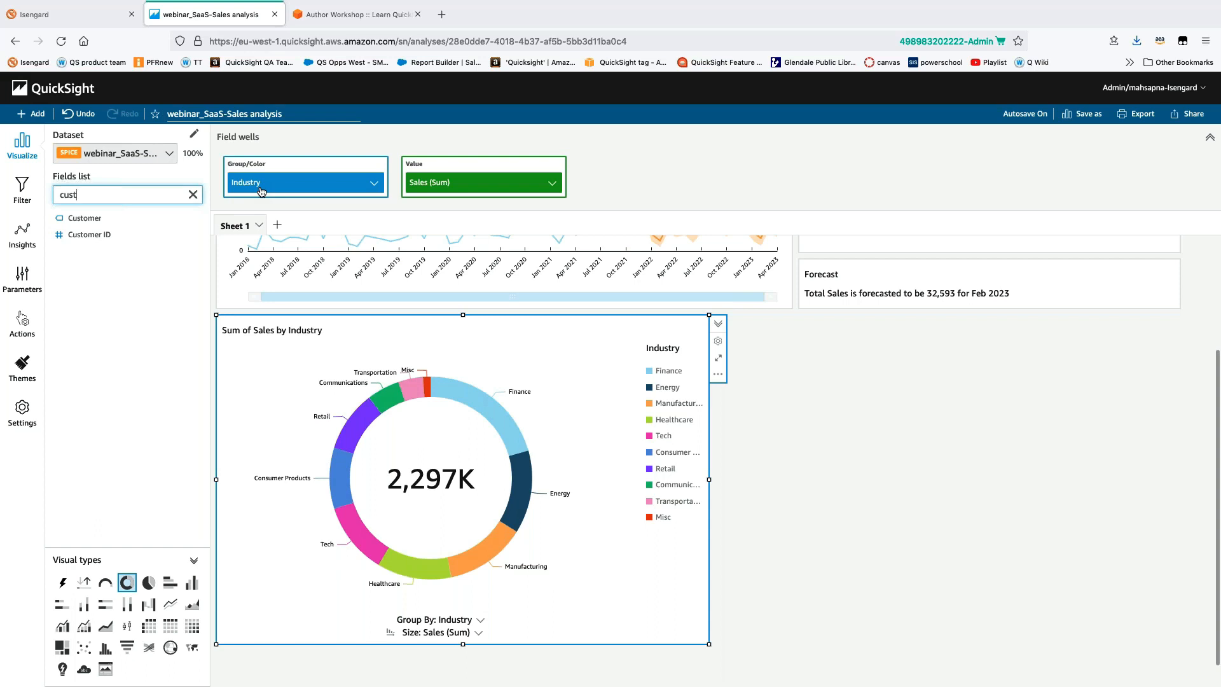
drag(85, 218, 283, 194)
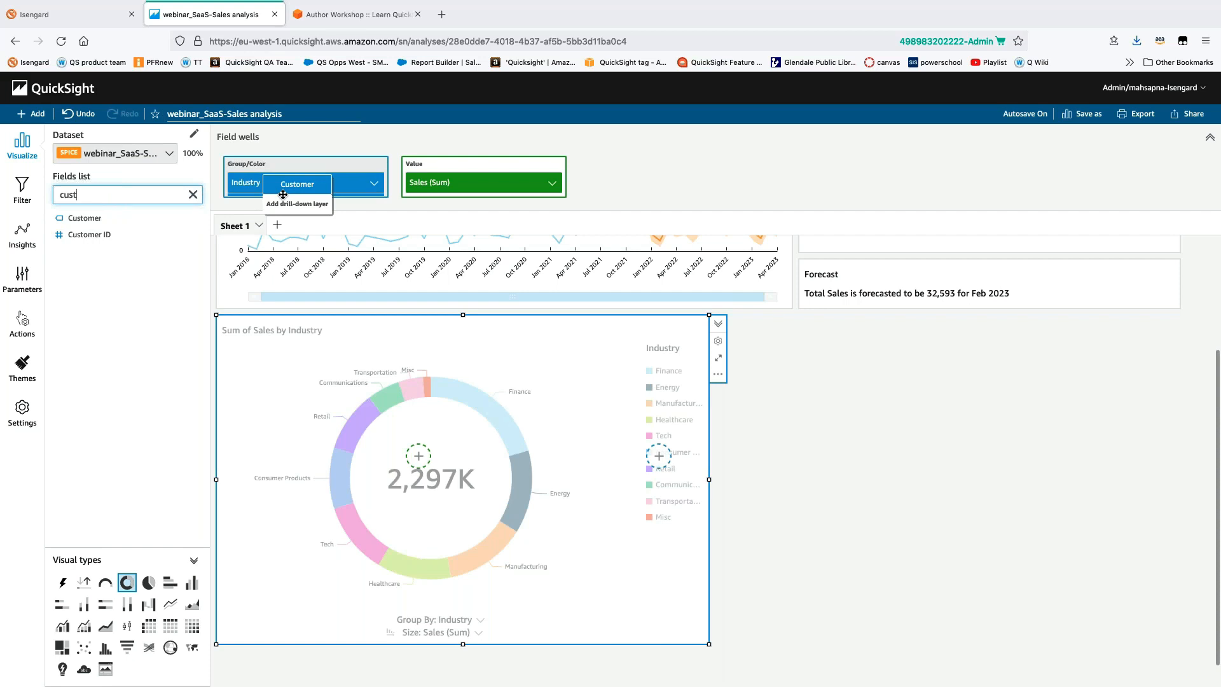
drag(283, 195, 284, 194)
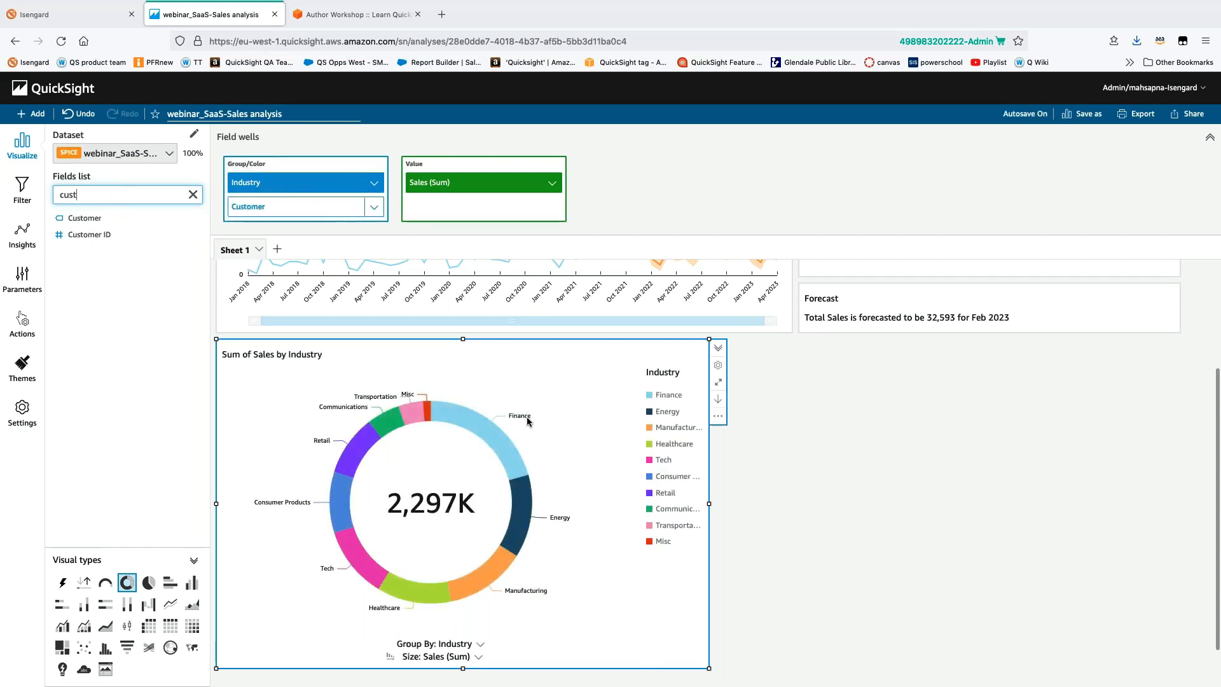
Switch the donut chart between the Customer and Industry levels to check the drill-down, ending at Industry
click(307, 209)
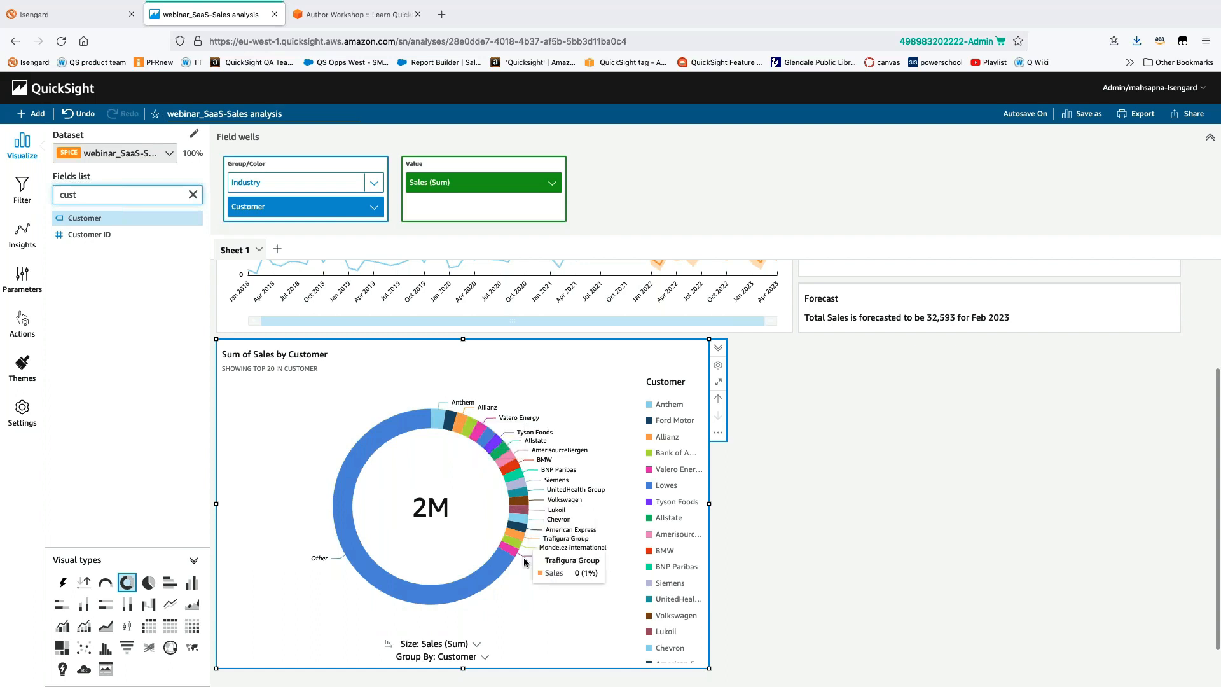
click(301, 185)
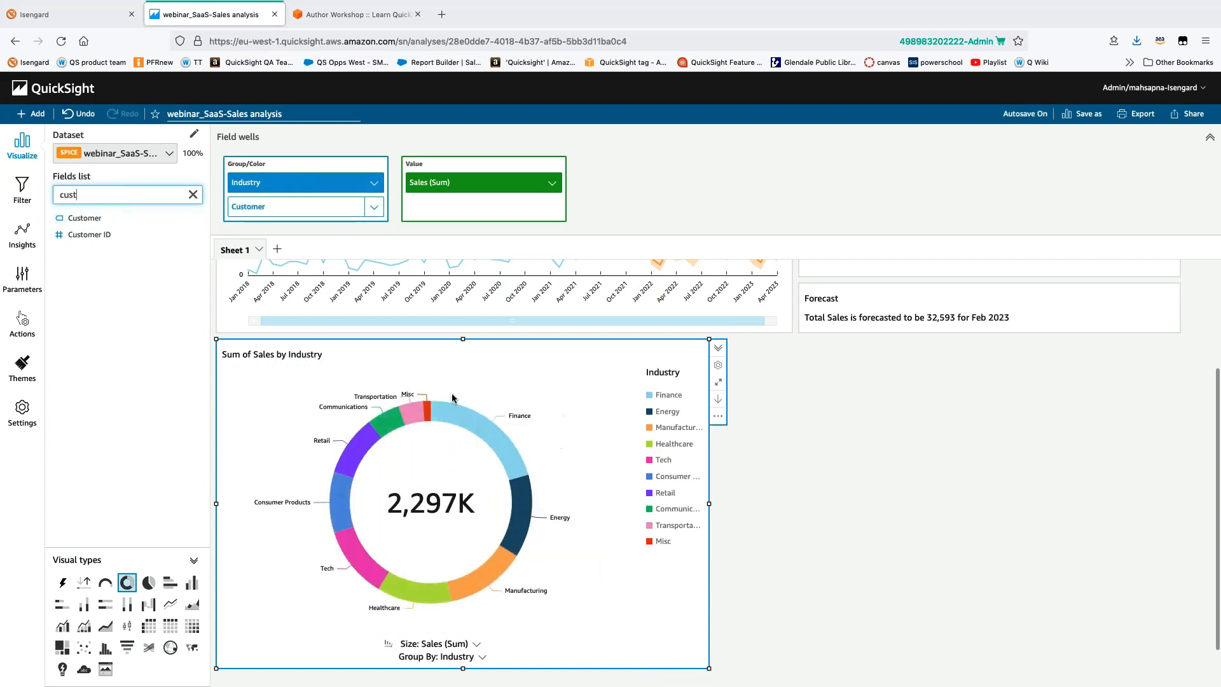
click(718, 402)
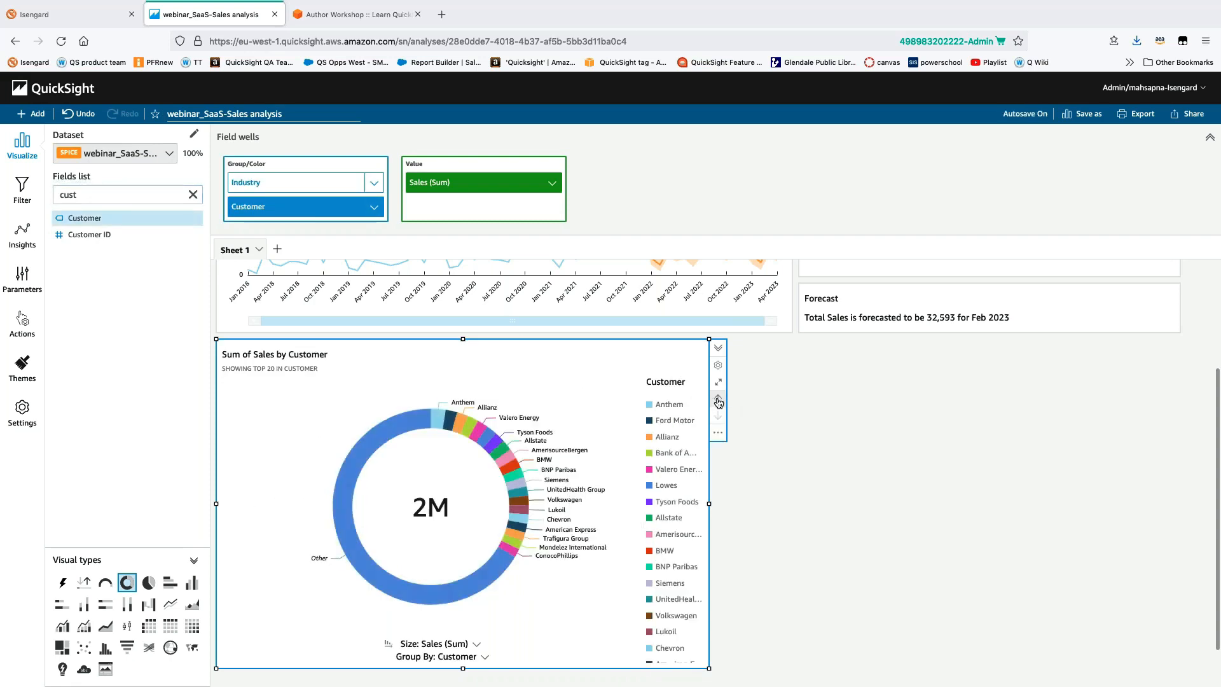
click(719, 403)
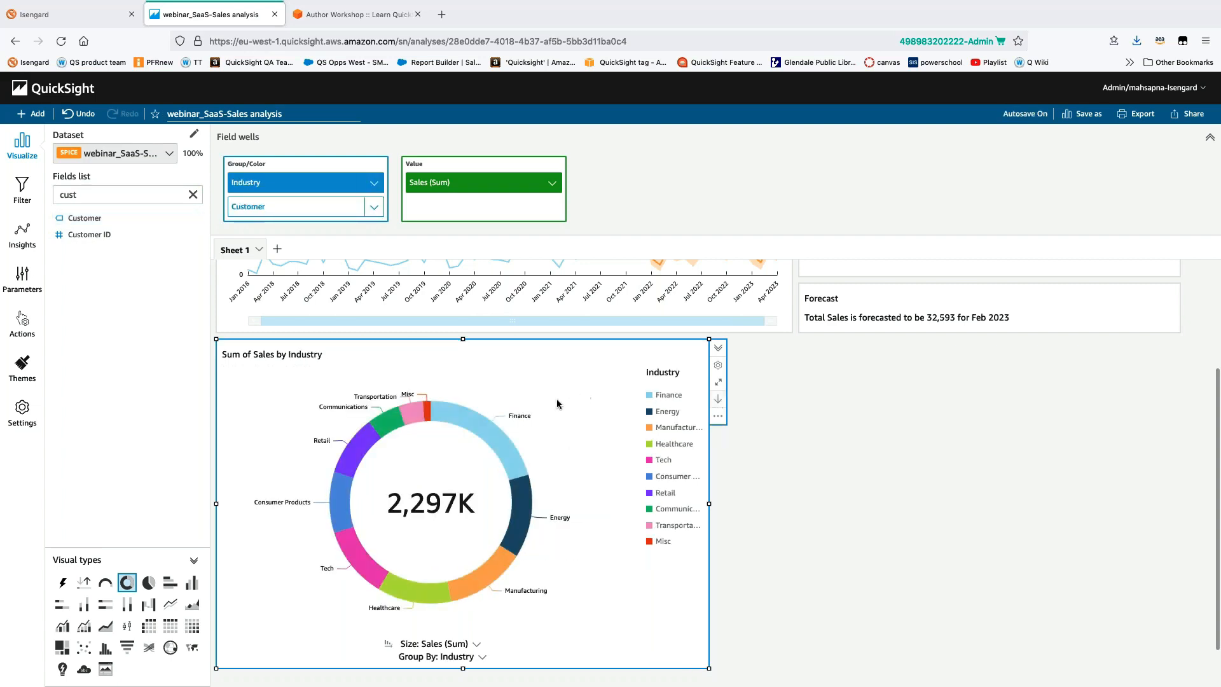
Drill down from the Finance slice to its customers and return the donut chart to the Industry level
mouse_move(479, 430)
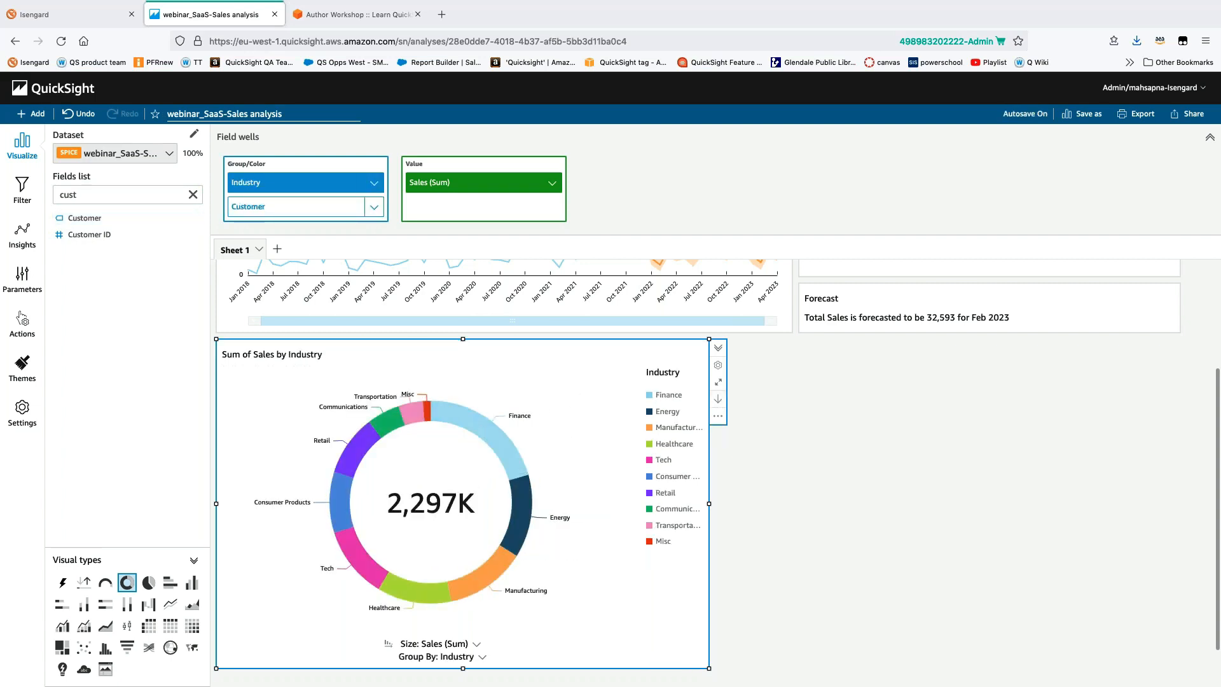
click(479, 430)
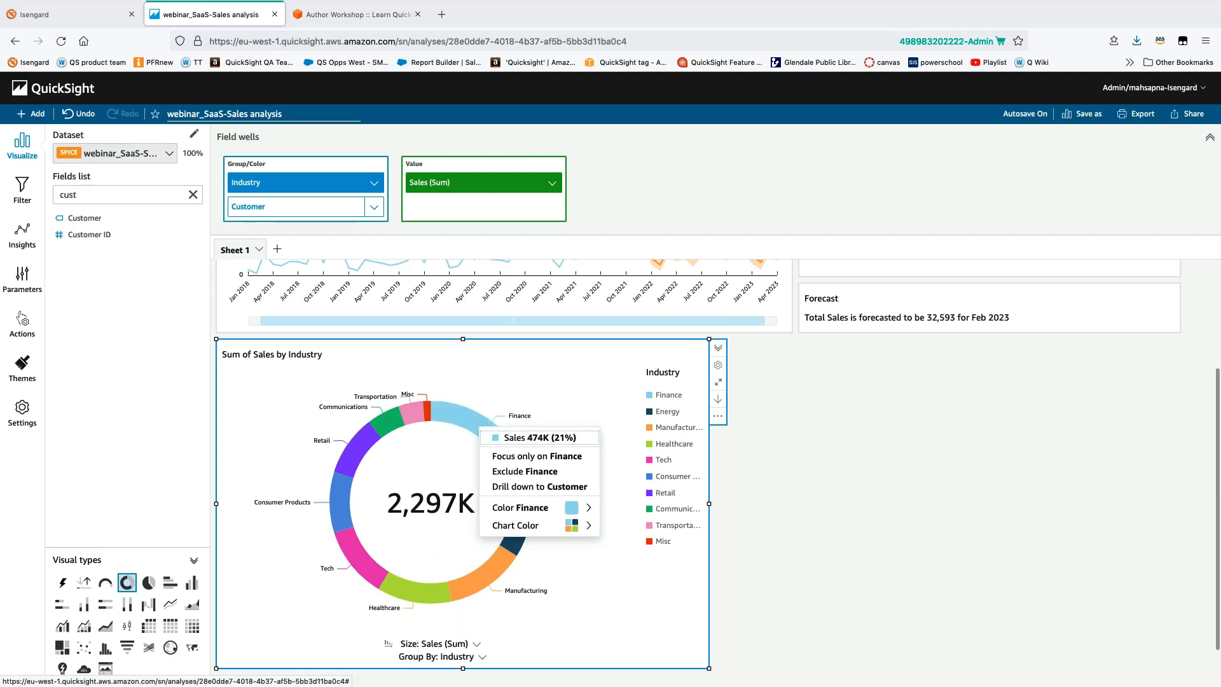
click(551, 487)
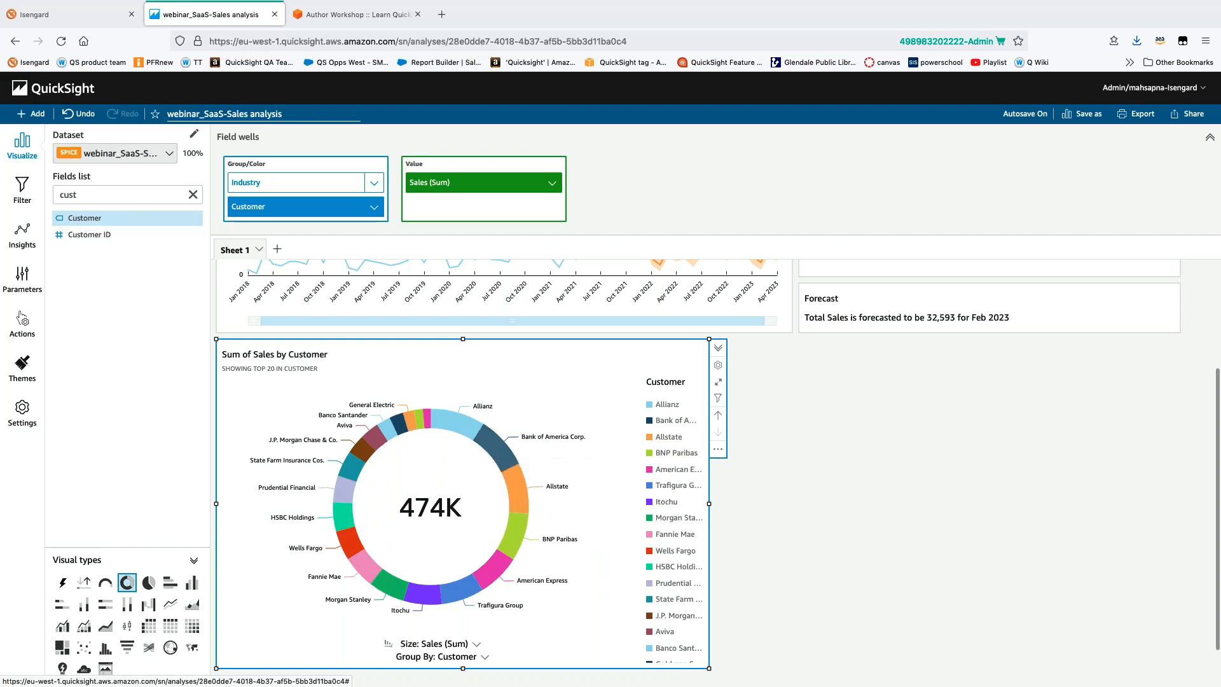
click(499, 453)
click(546, 510)
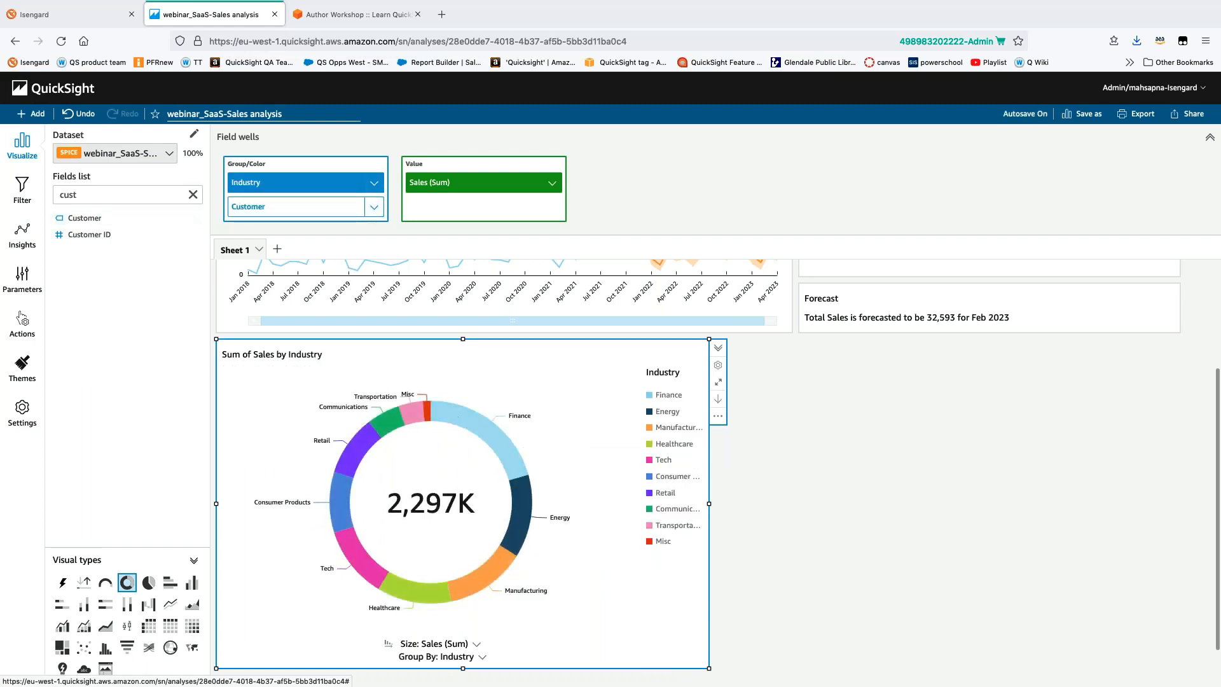
click(459, 421)
click(537, 478)
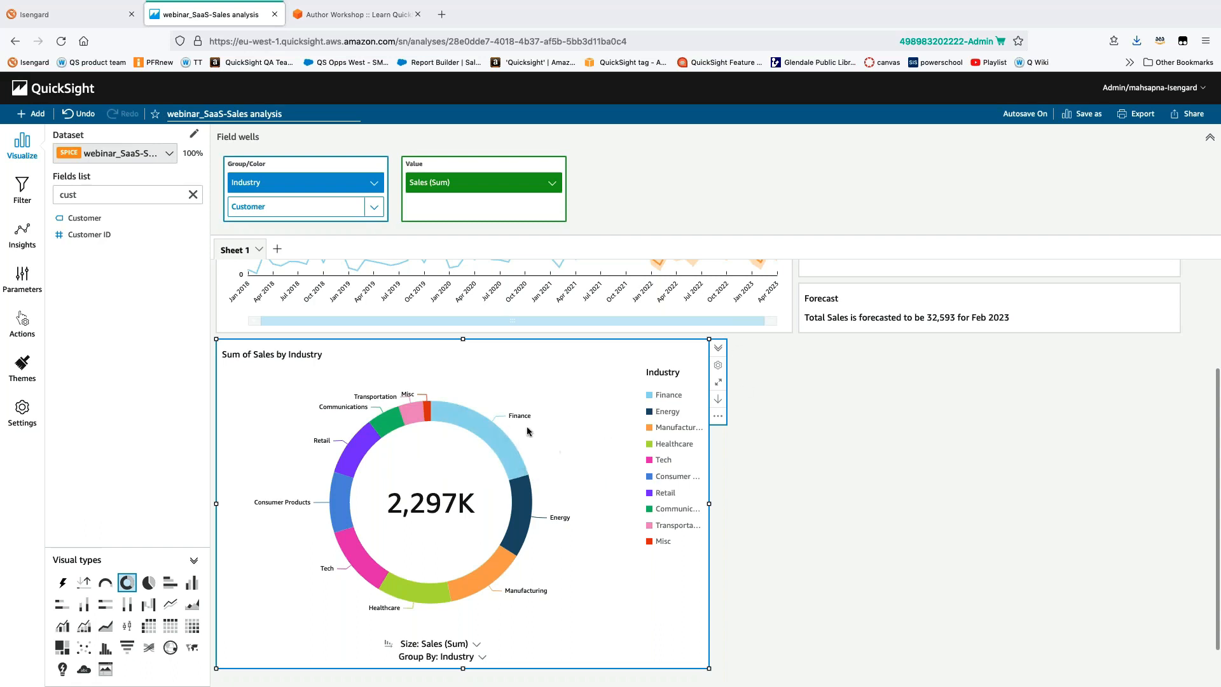
Show the metric in the donut chart's data labels alongside the category
click(718, 367)
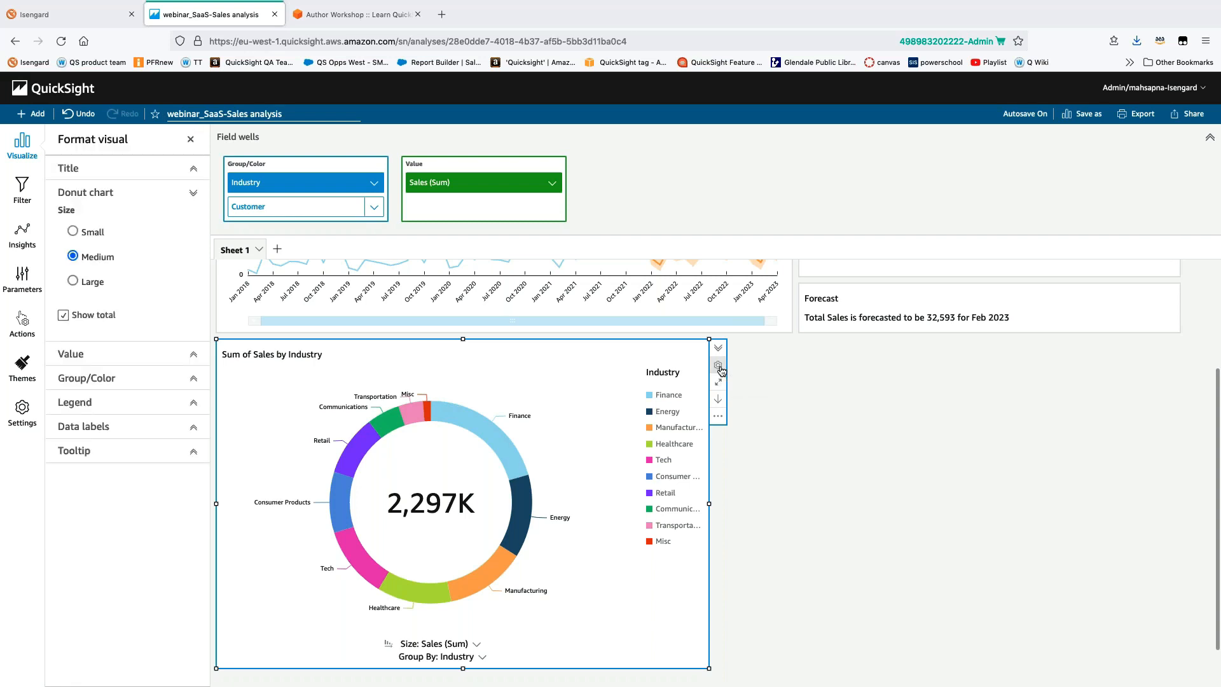
click(100, 427)
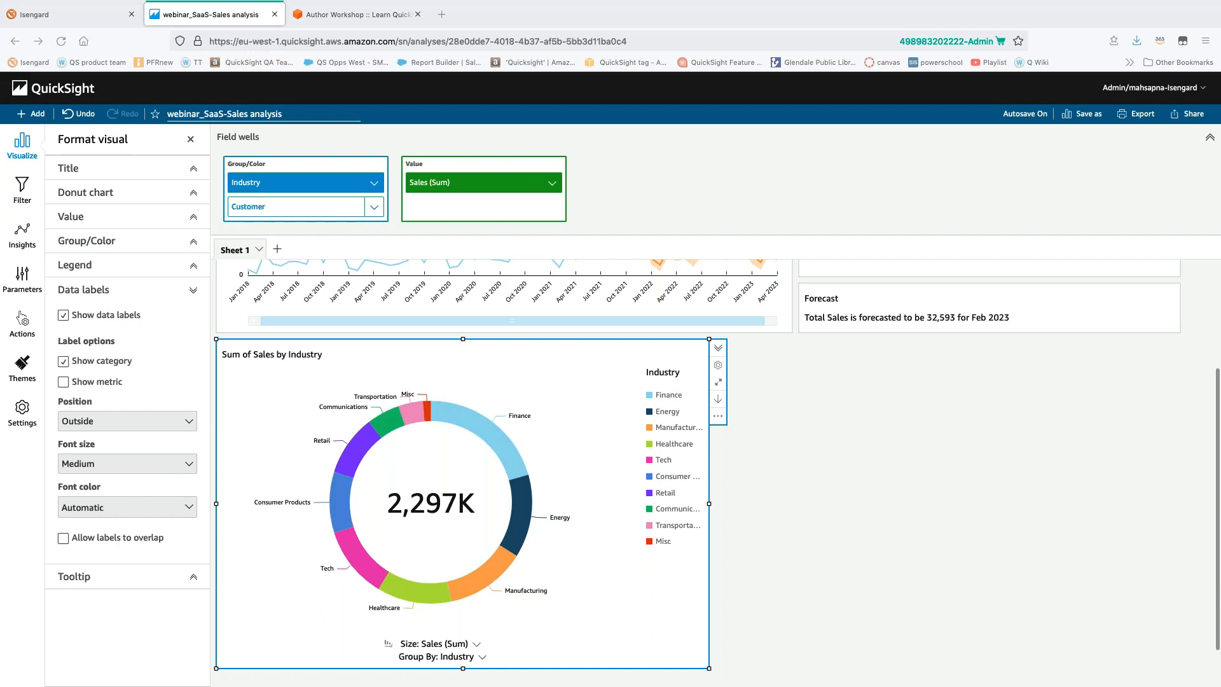
click(64, 381)
click(63, 382)
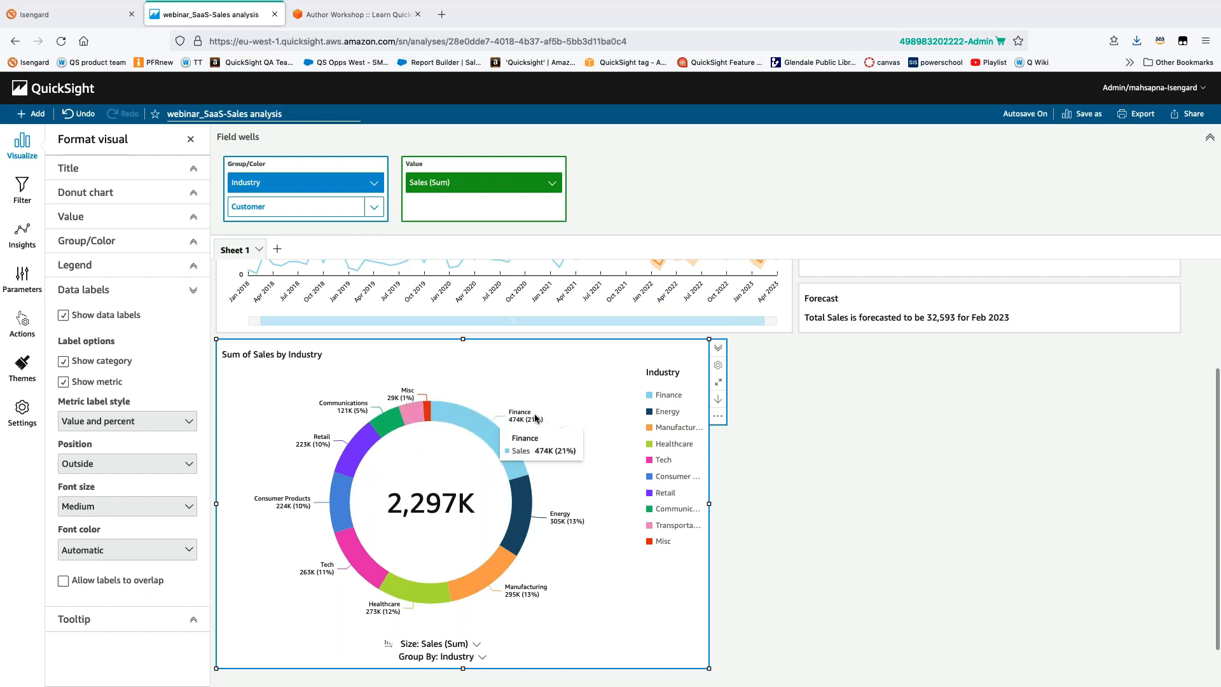
Set the donut chart's metric label style to Value only, close its formatting options and clear the field search
click(105, 428)
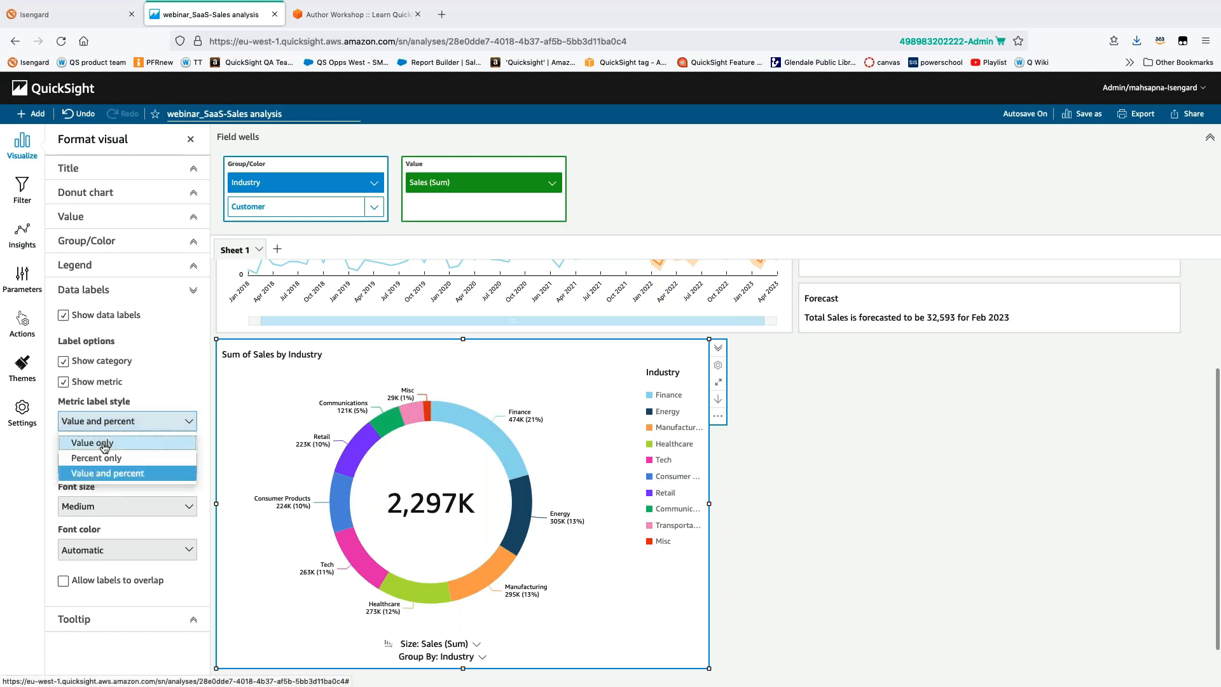
click(103, 448)
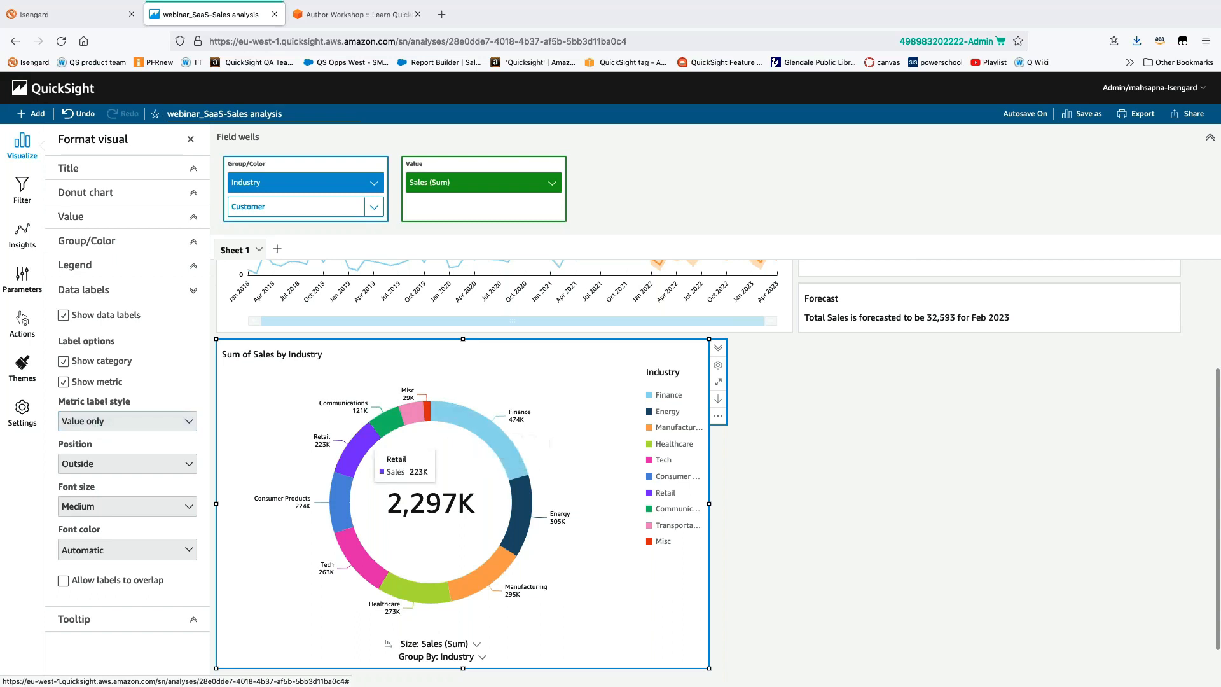
click(111, 428)
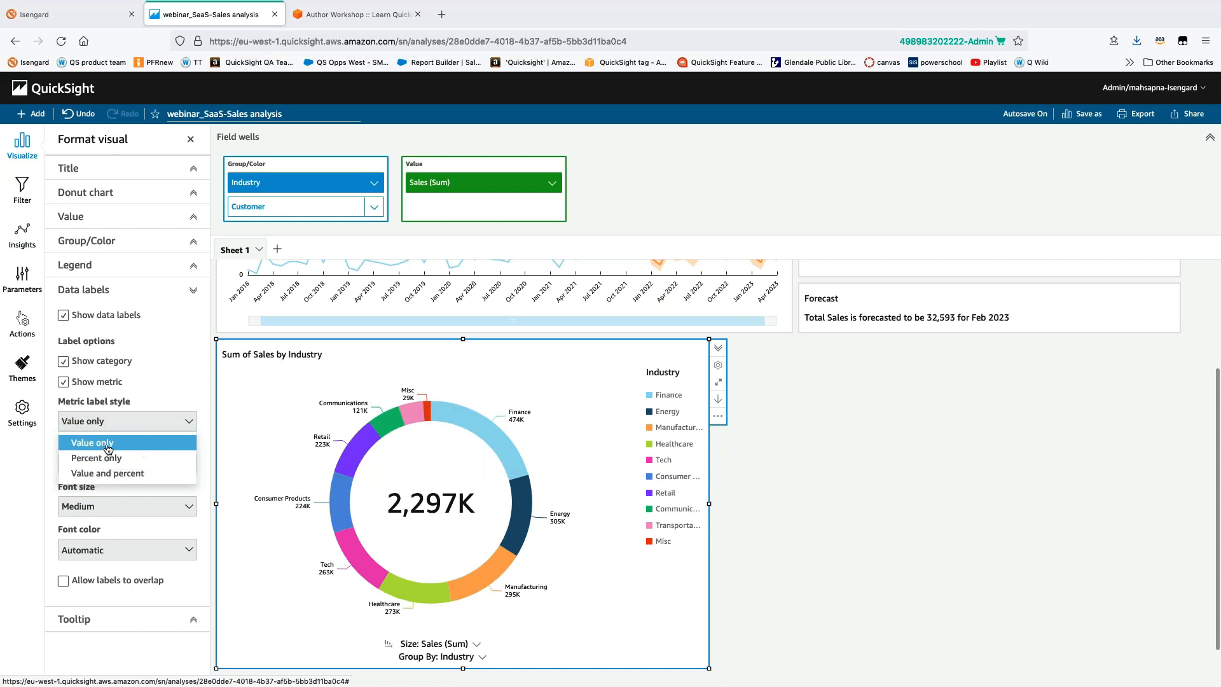
click(109, 449)
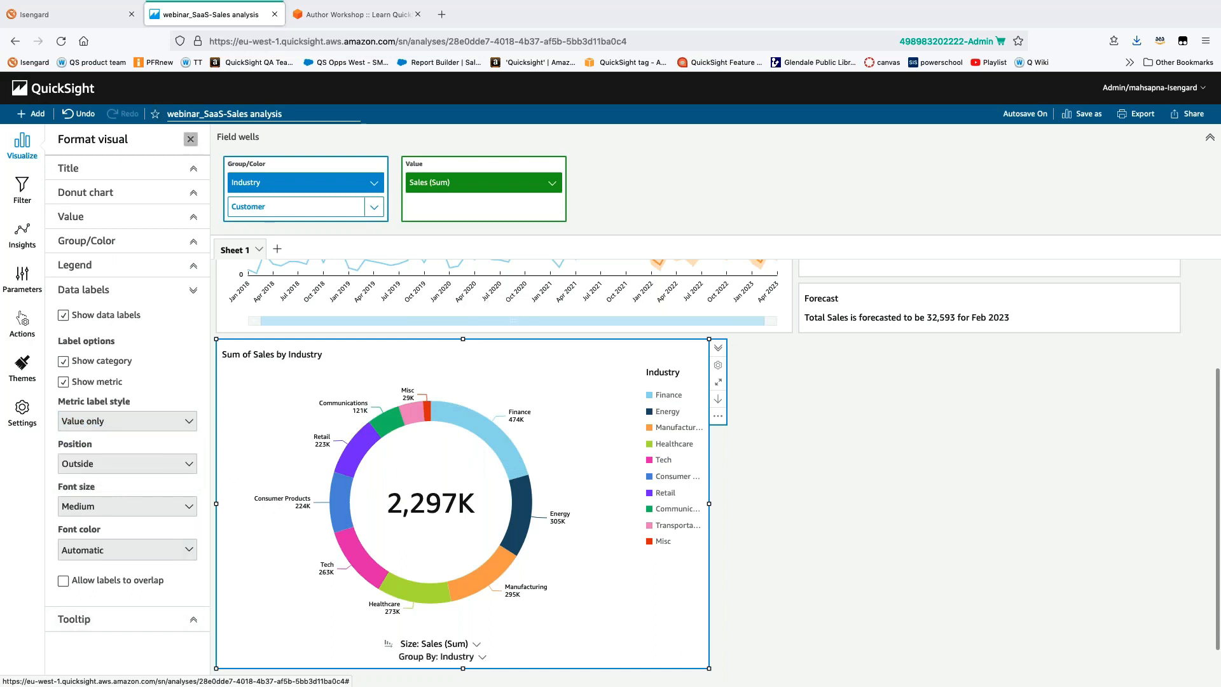
click(191, 139)
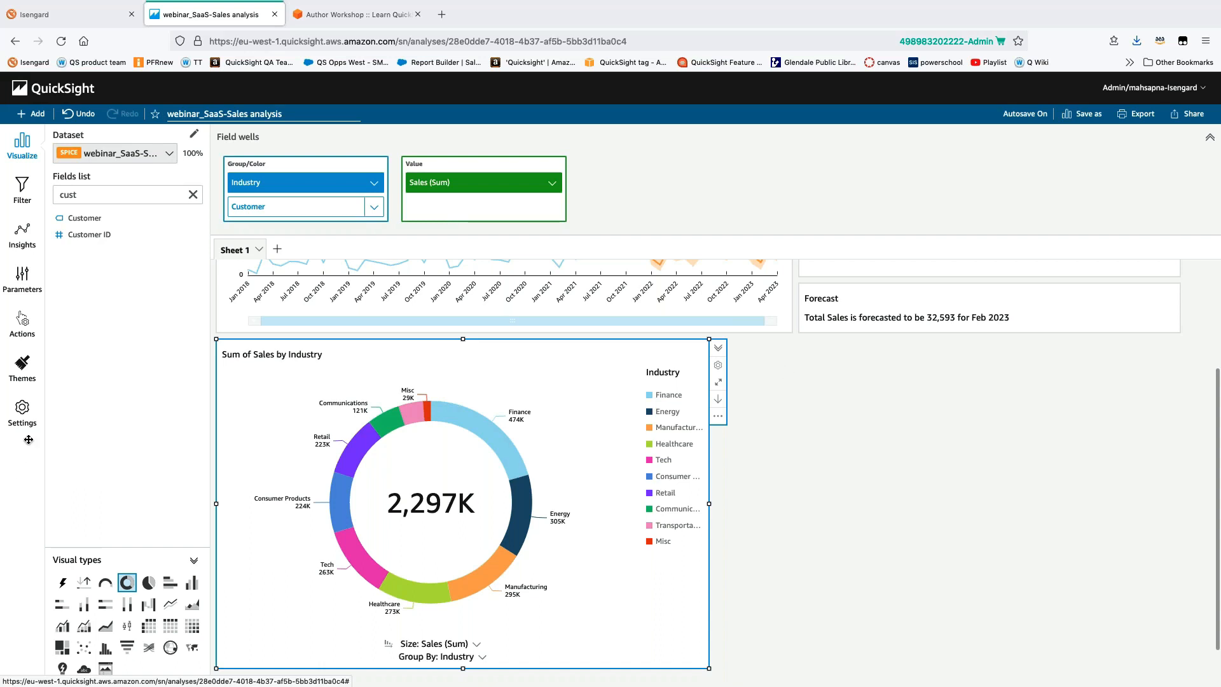
click(193, 194)
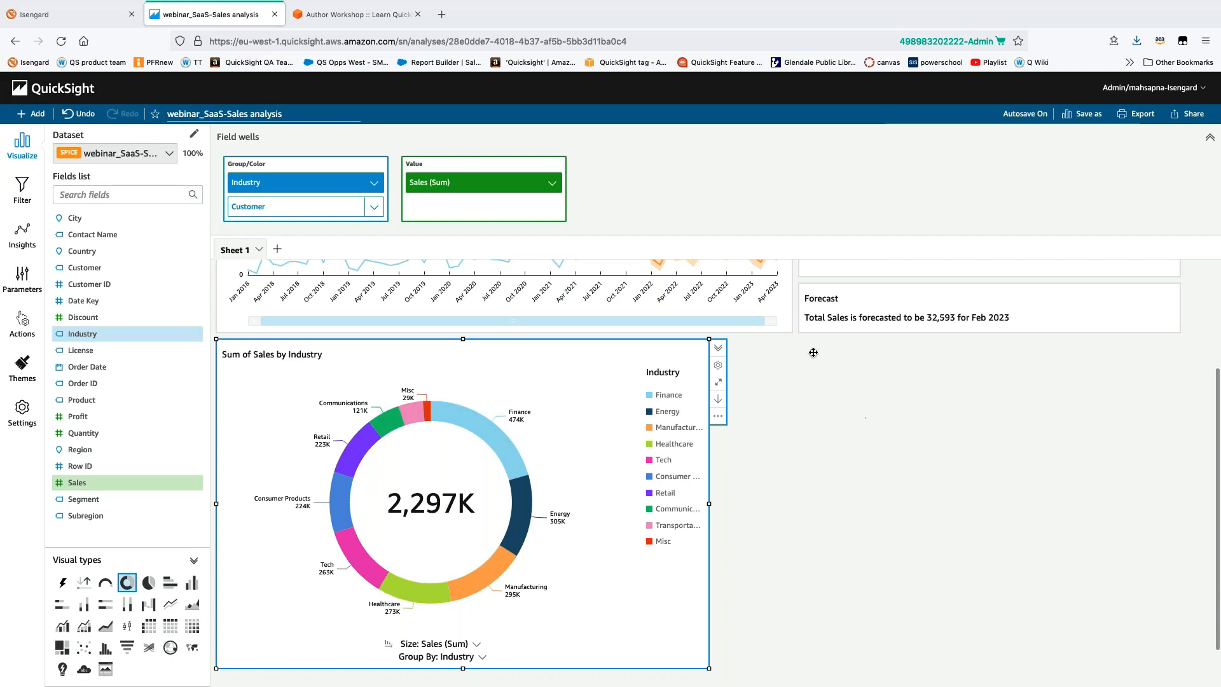
Add a pivot table visual to the sheet with Sales as its value
click(33, 114)
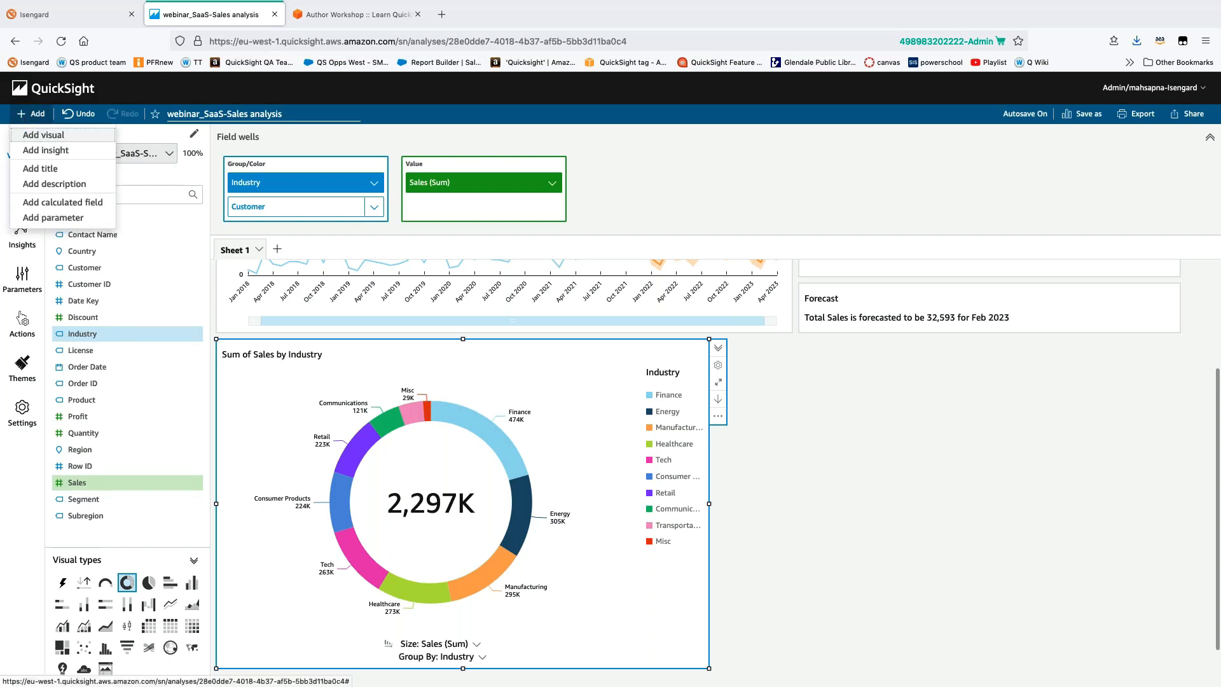
click(56, 137)
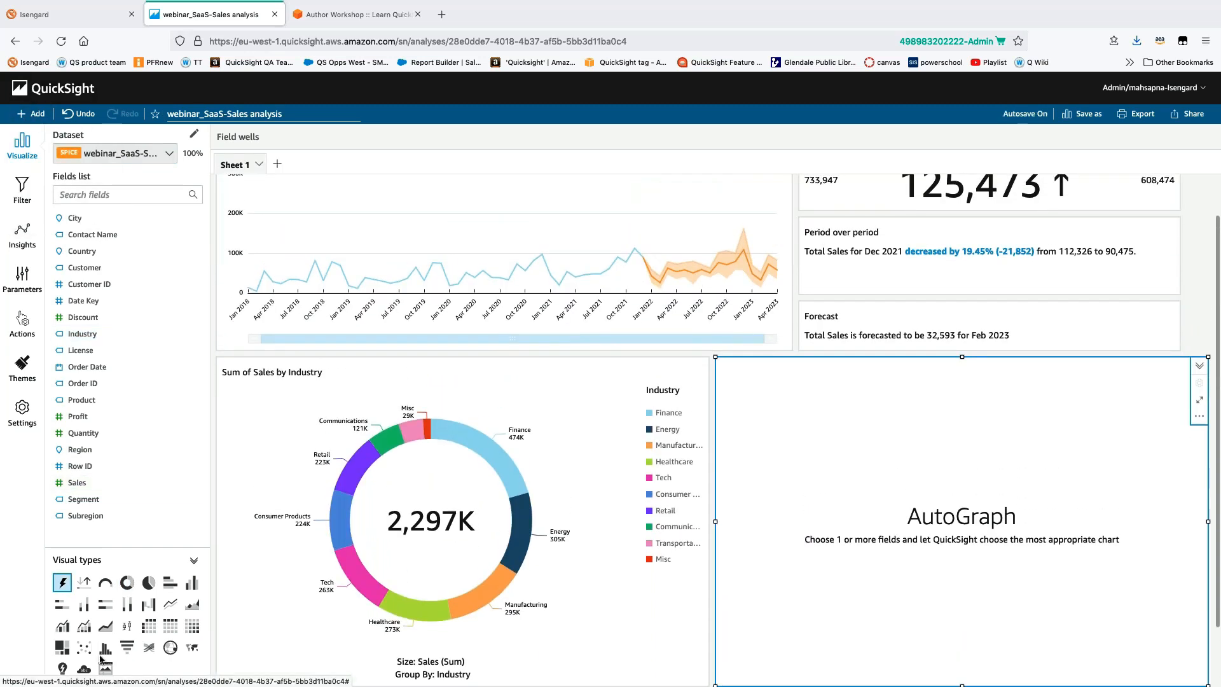
click(149, 627)
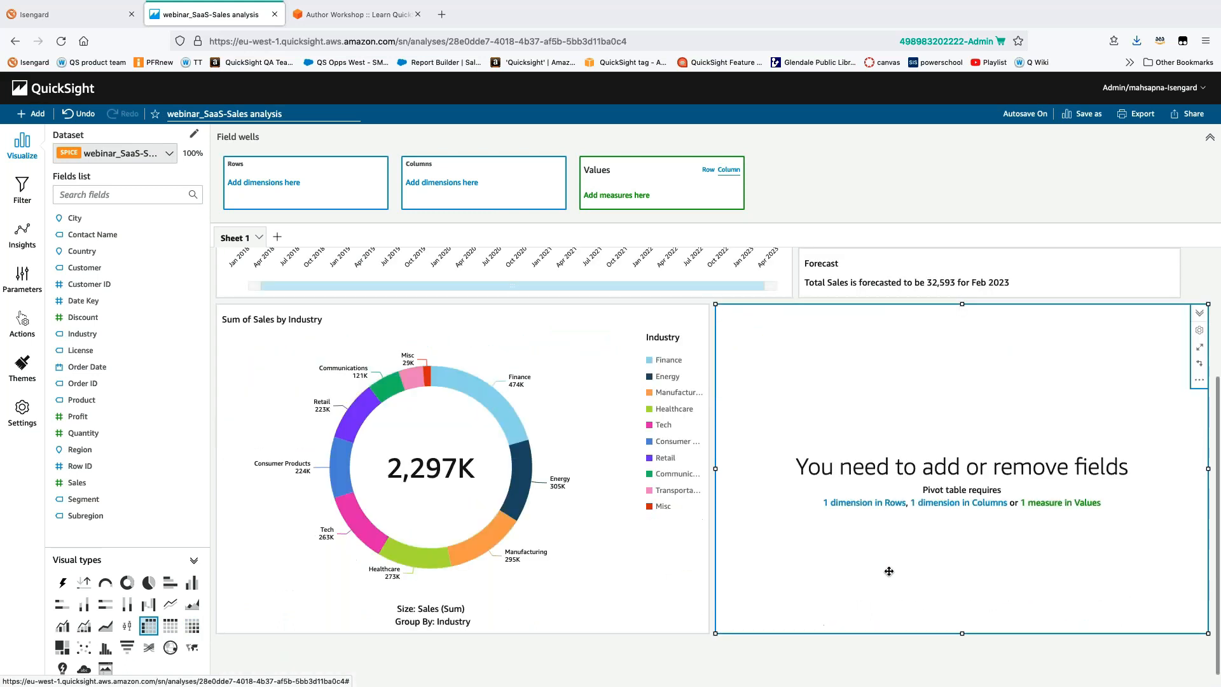
scroll(887, 569, down, 2)
click(127, 195)
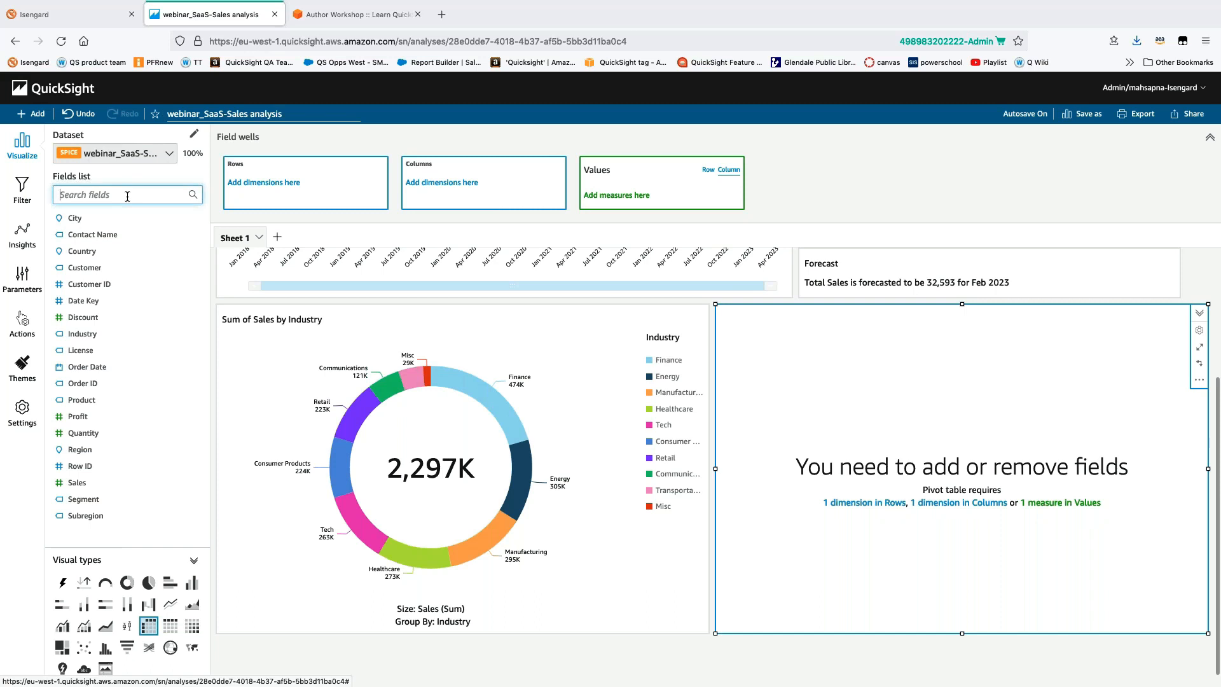
text(sale)
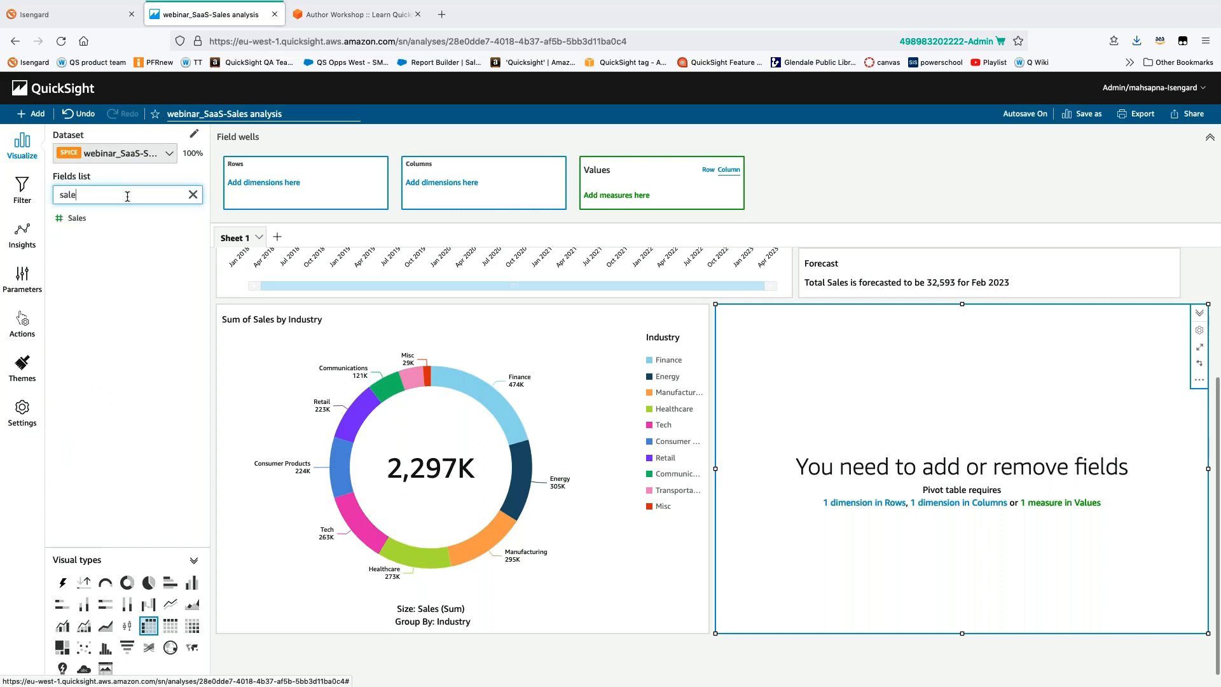
click(89, 219)
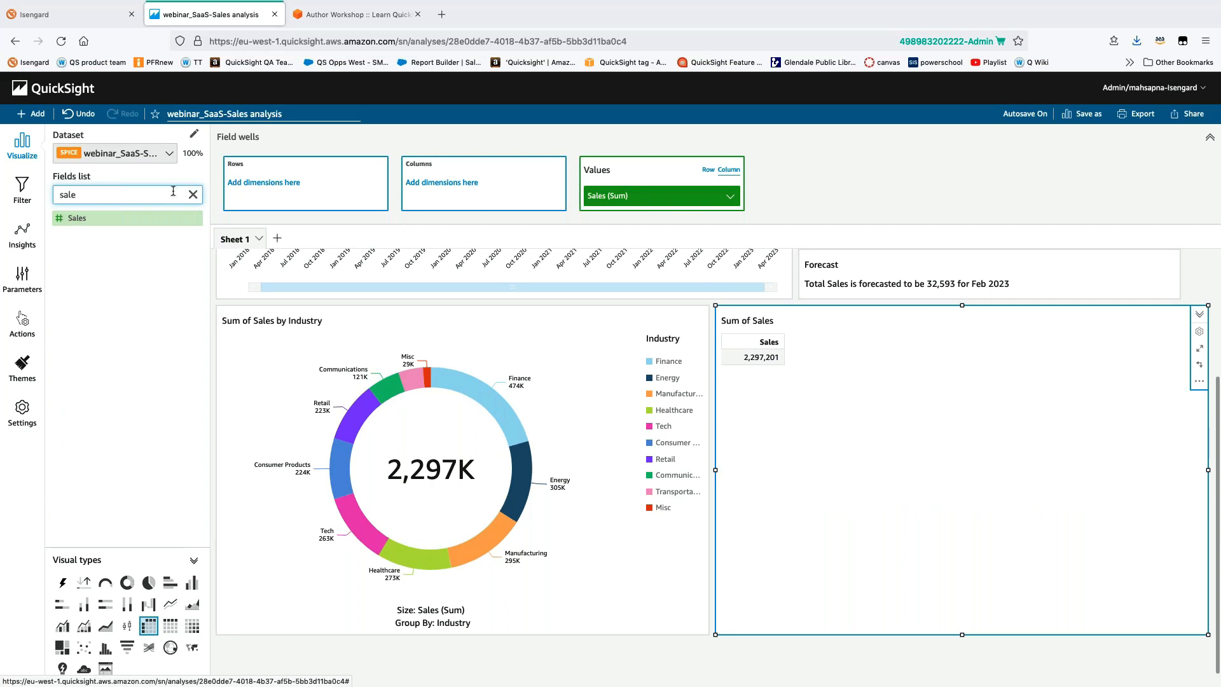
Add Region and Subregion as the pivot table's row dimensions
click(193, 194)
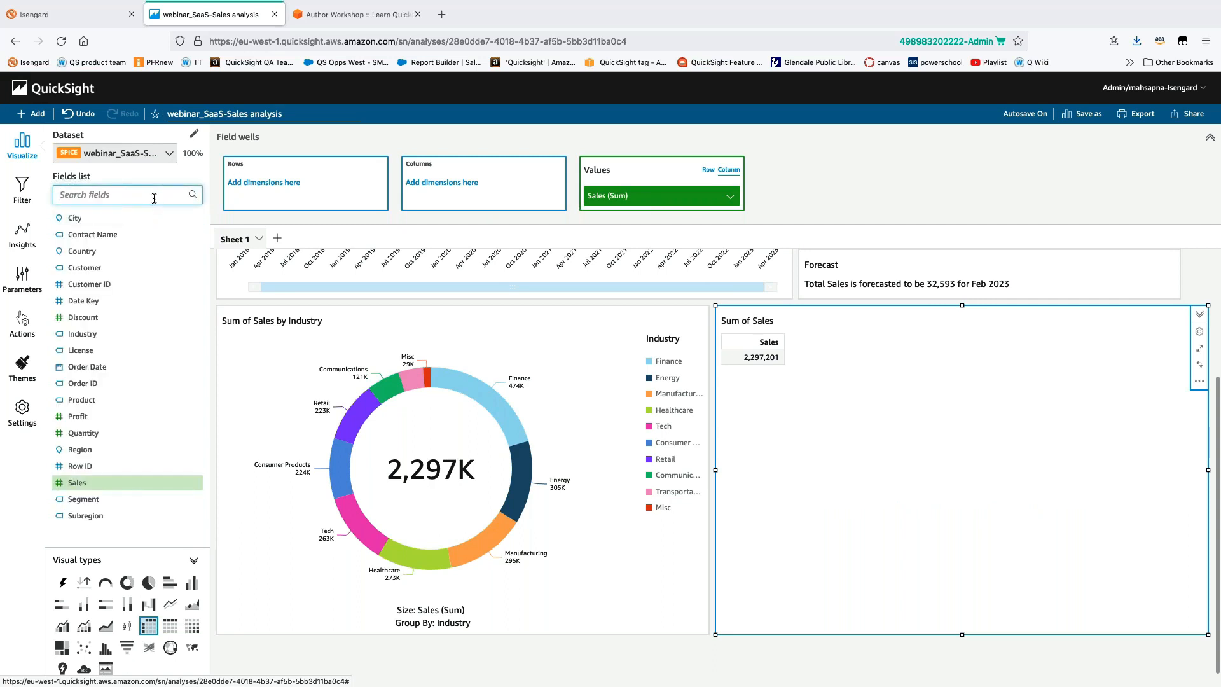
text(reg)
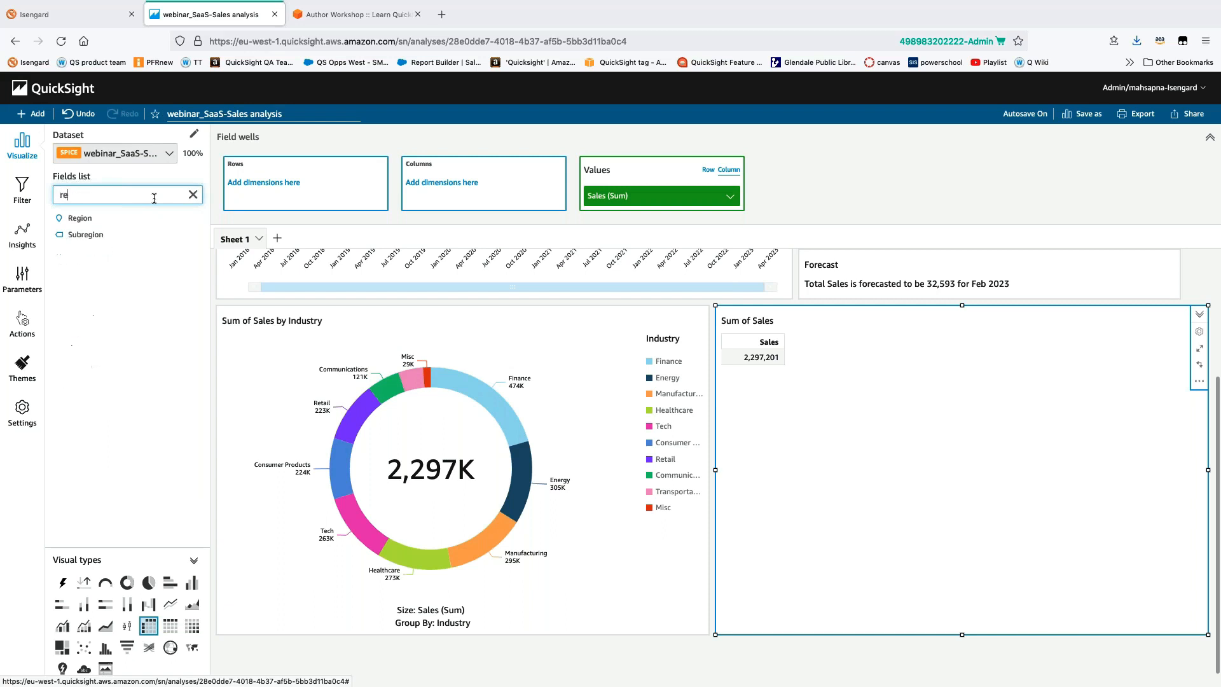
click(106, 220)
click(80, 239)
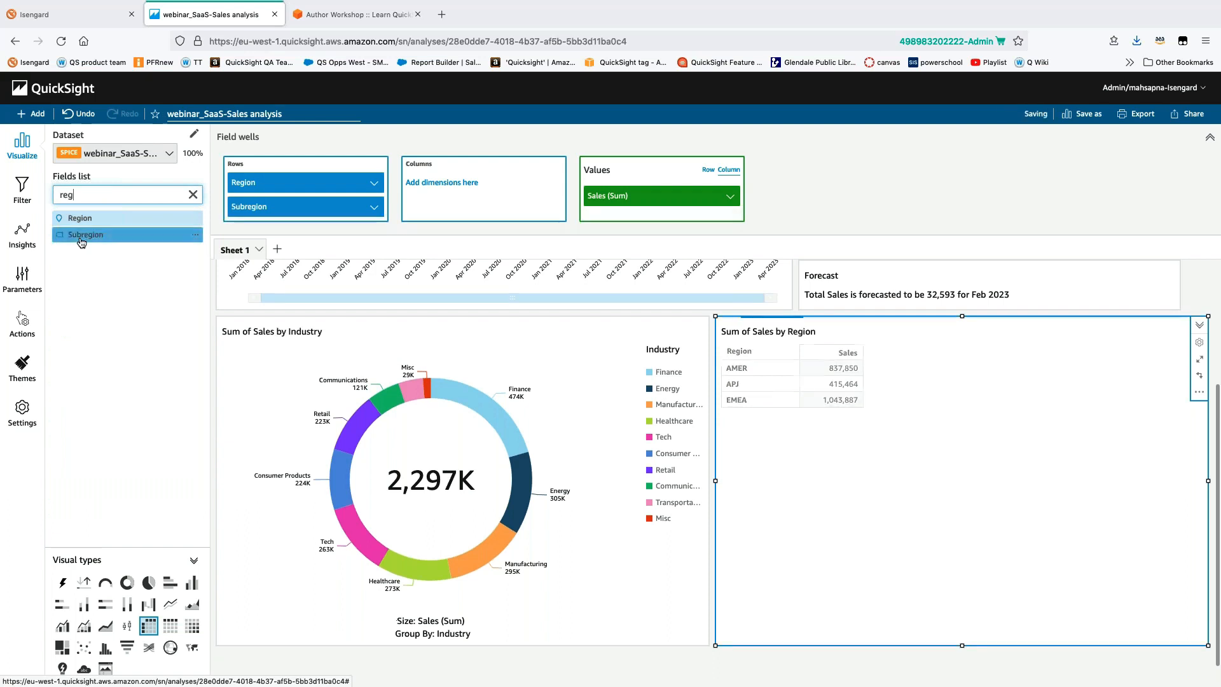
Add Order Date as the pivot table's column dimension, aggregated by Year, and clear the field search
click(193, 194)
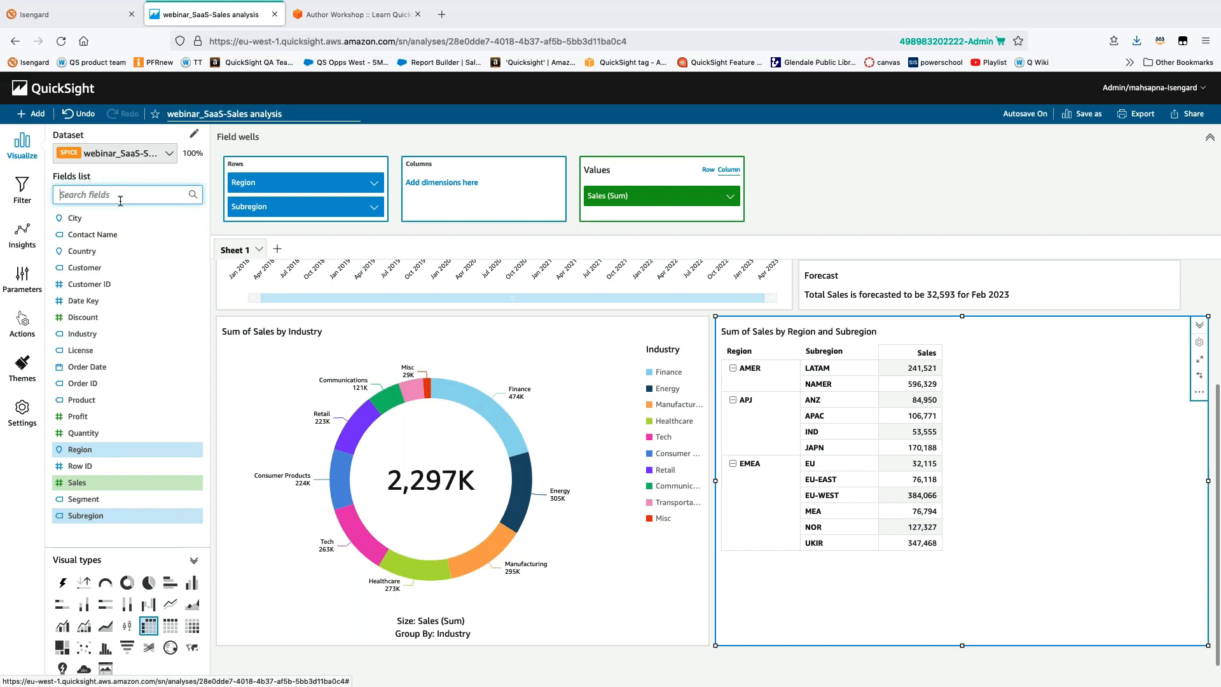
text(dat)
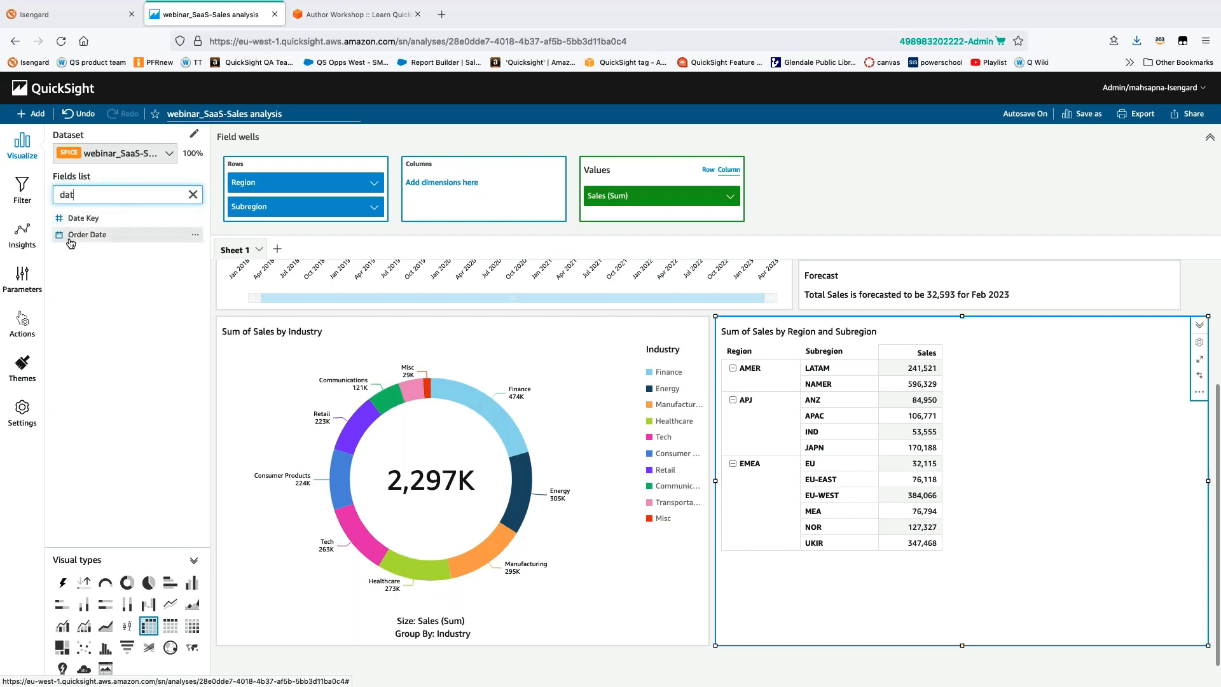
drag(86, 240, 452, 188)
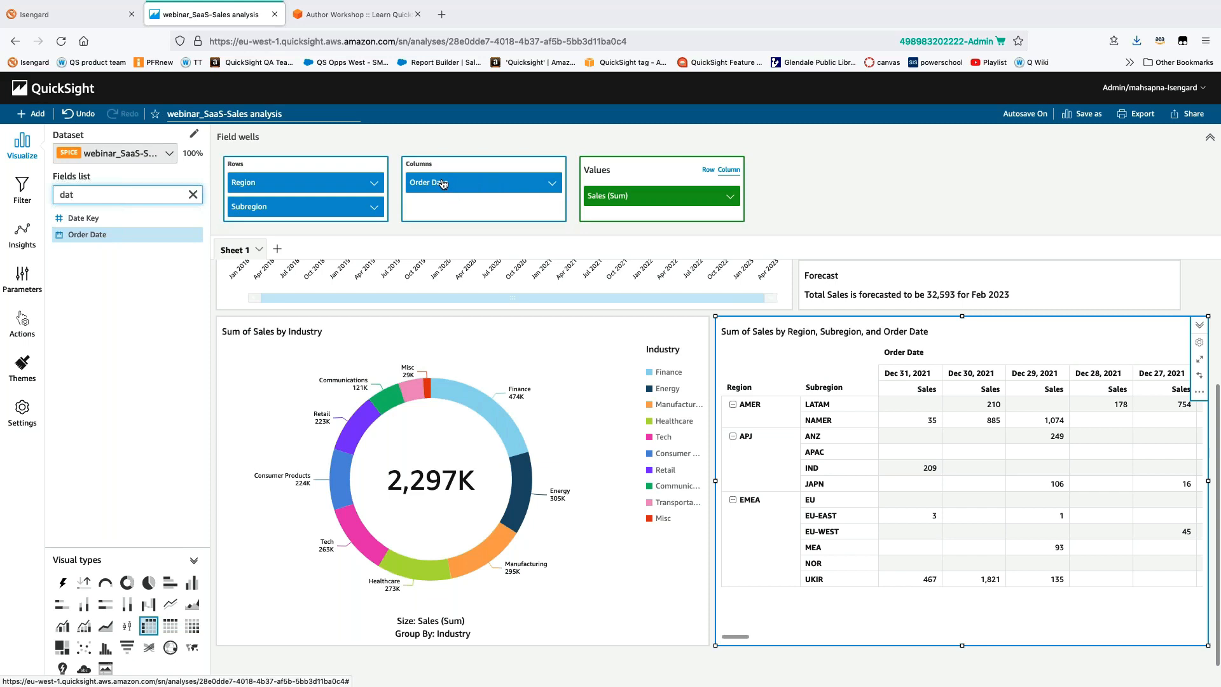
click(555, 186)
mouse_move(603, 208)
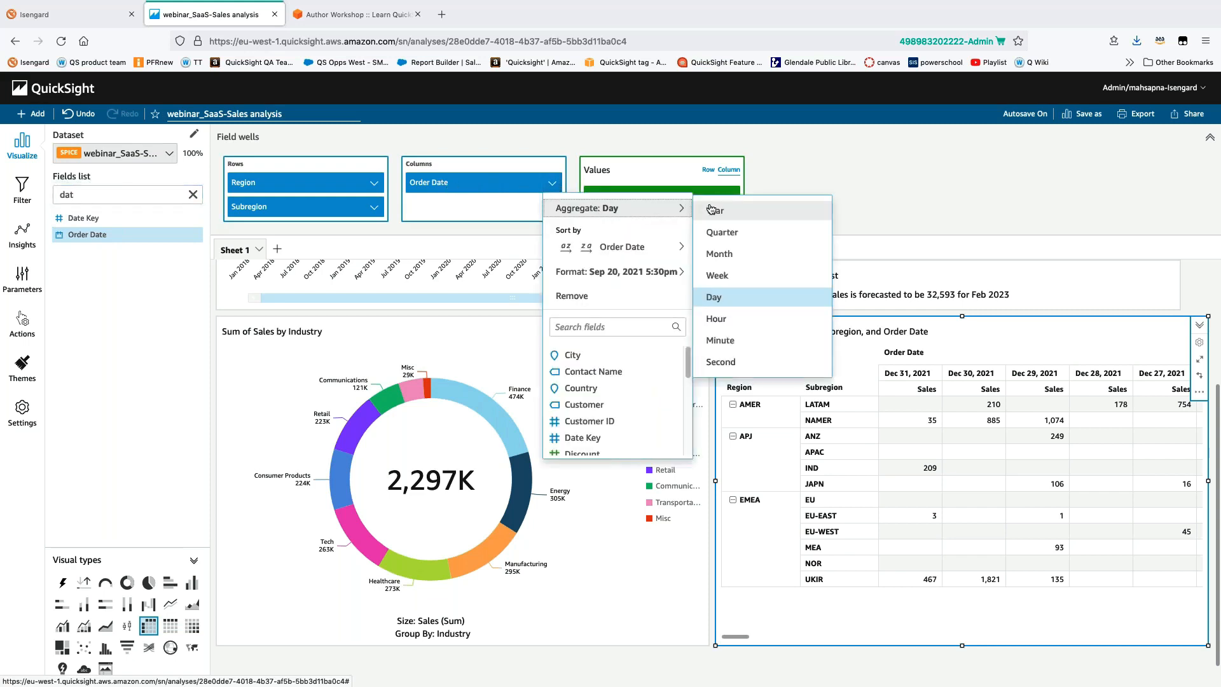
click(712, 210)
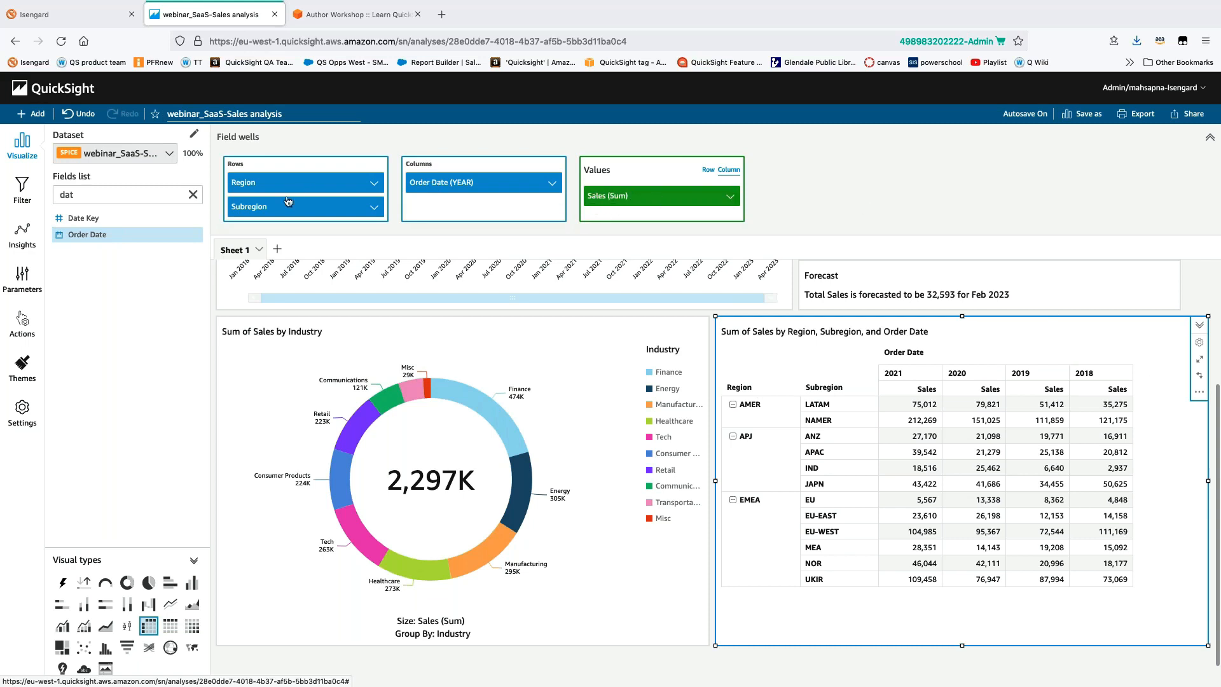
click(193, 194)
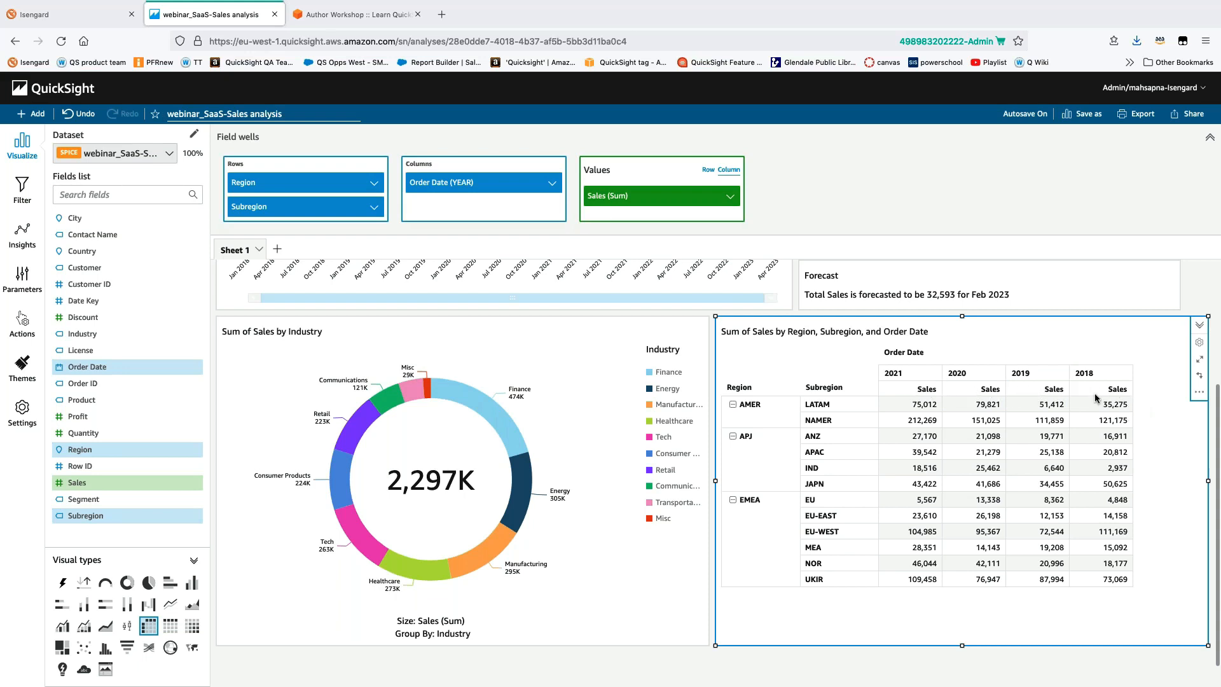
Hide the single metric label and the column field names in the pivot table's styling
click(1201, 343)
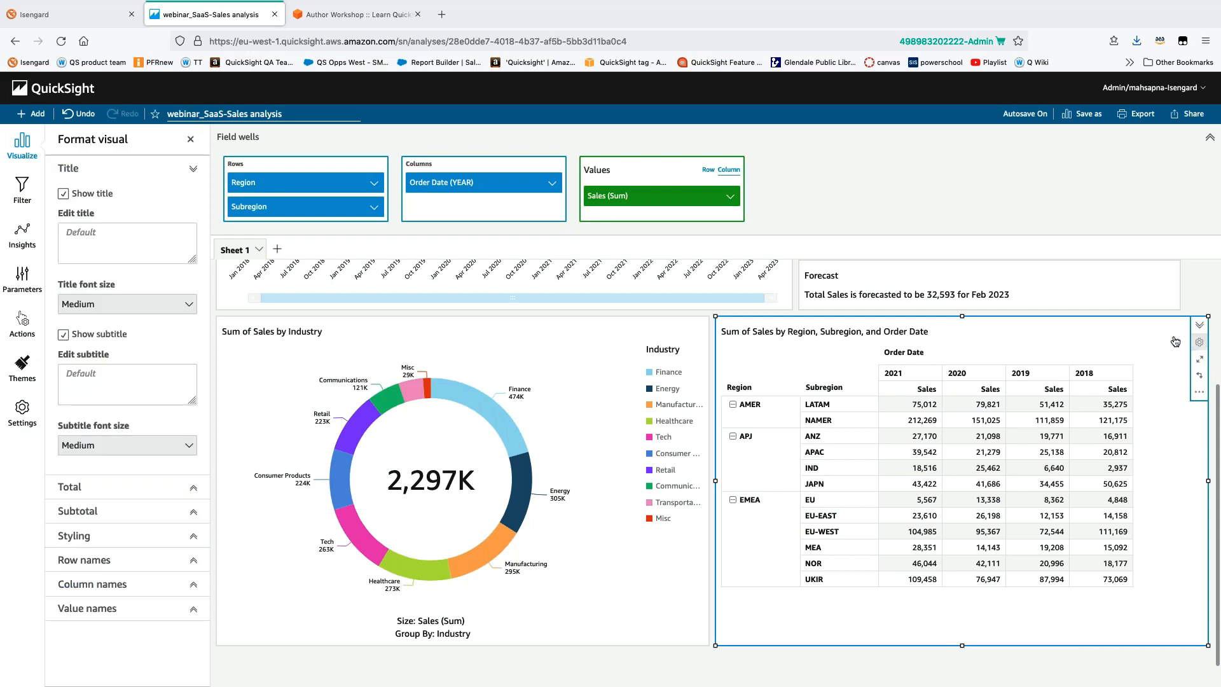
click(115, 585)
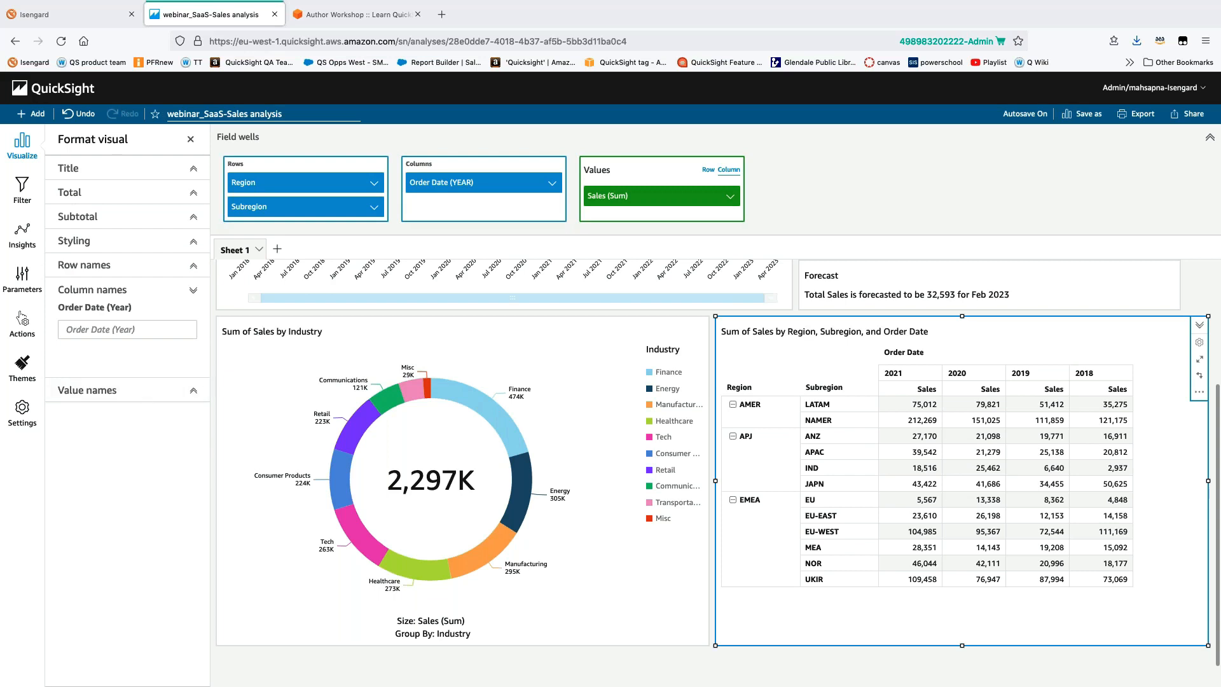
click(196, 243)
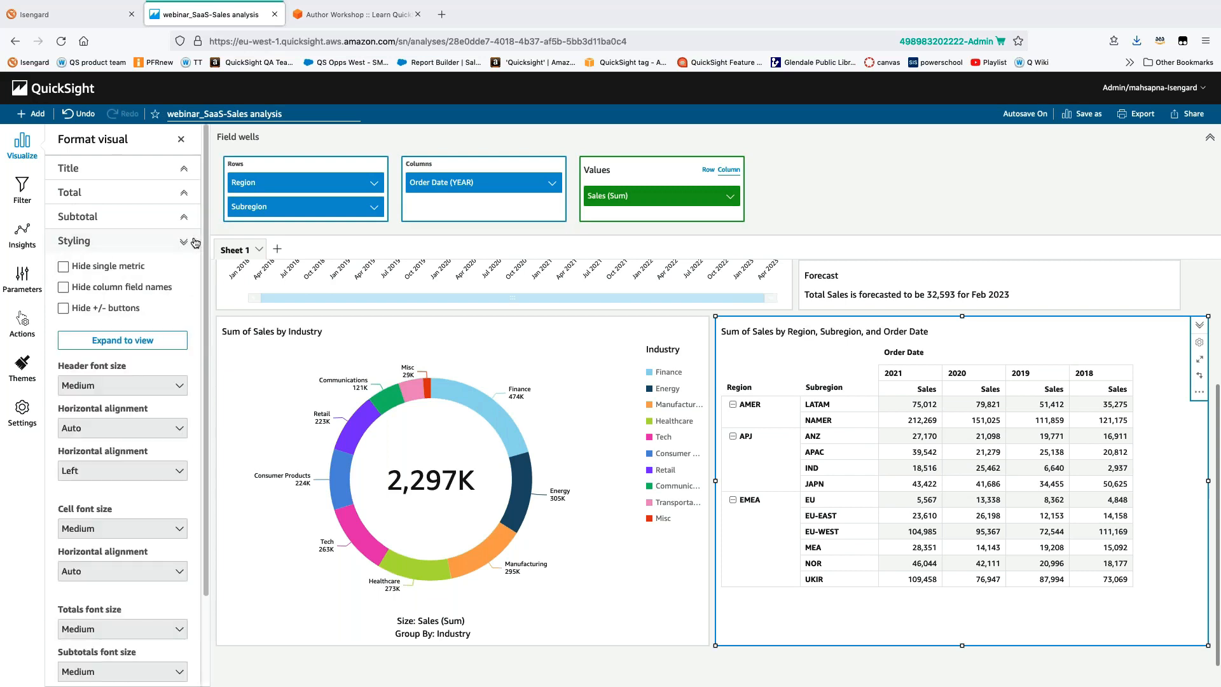
click(63, 270)
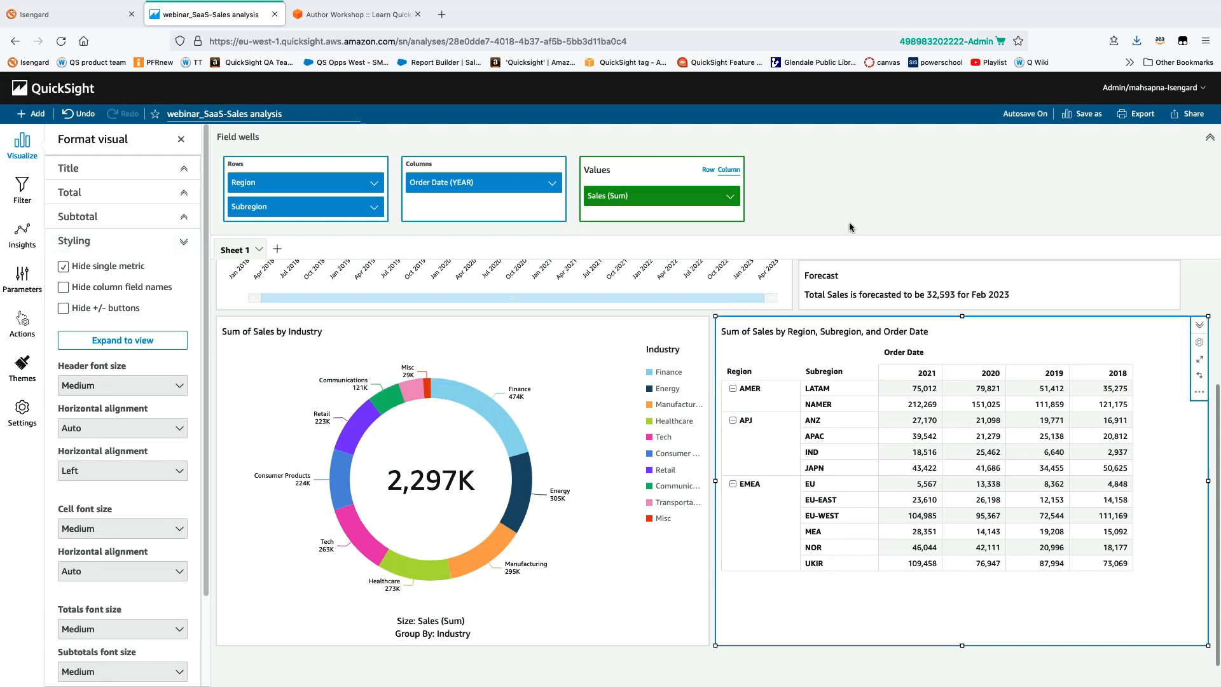
click(64, 269)
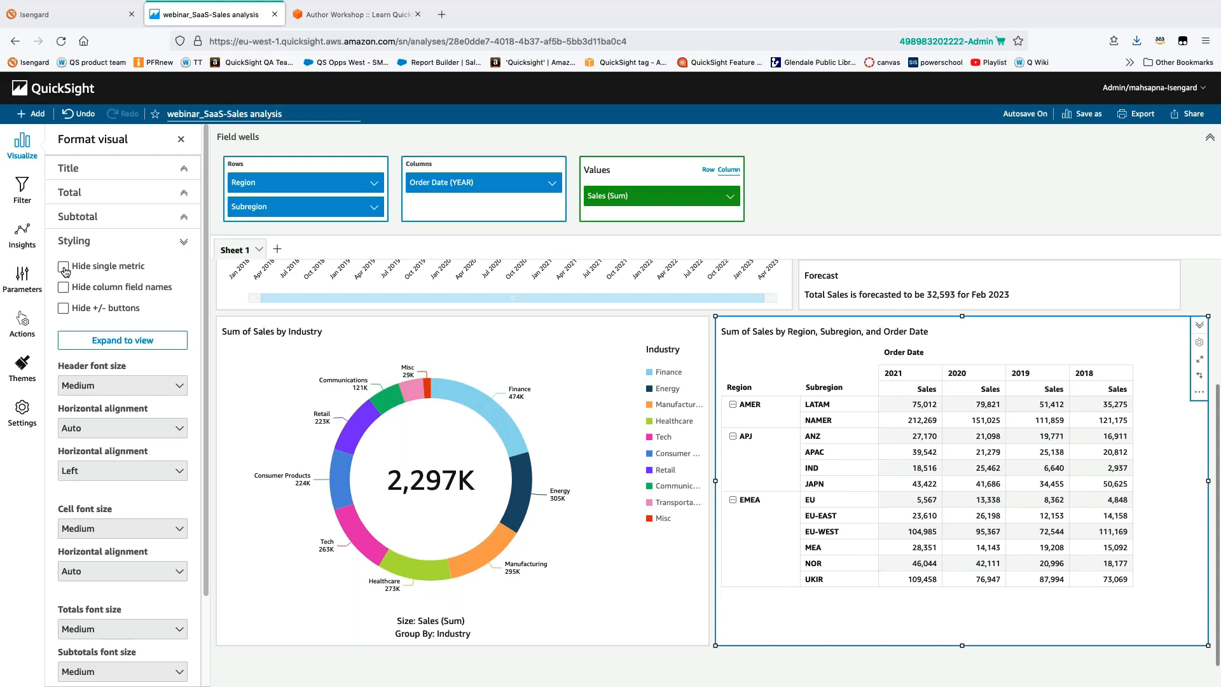
click(63, 268)
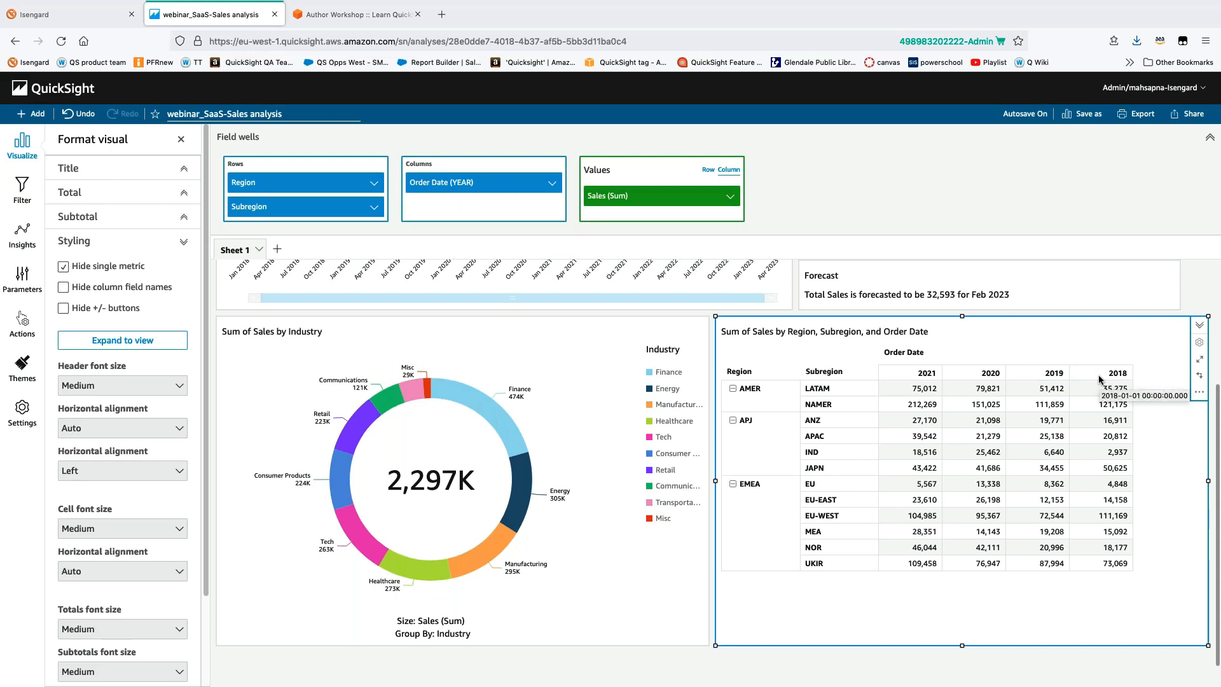
click(64, 288)
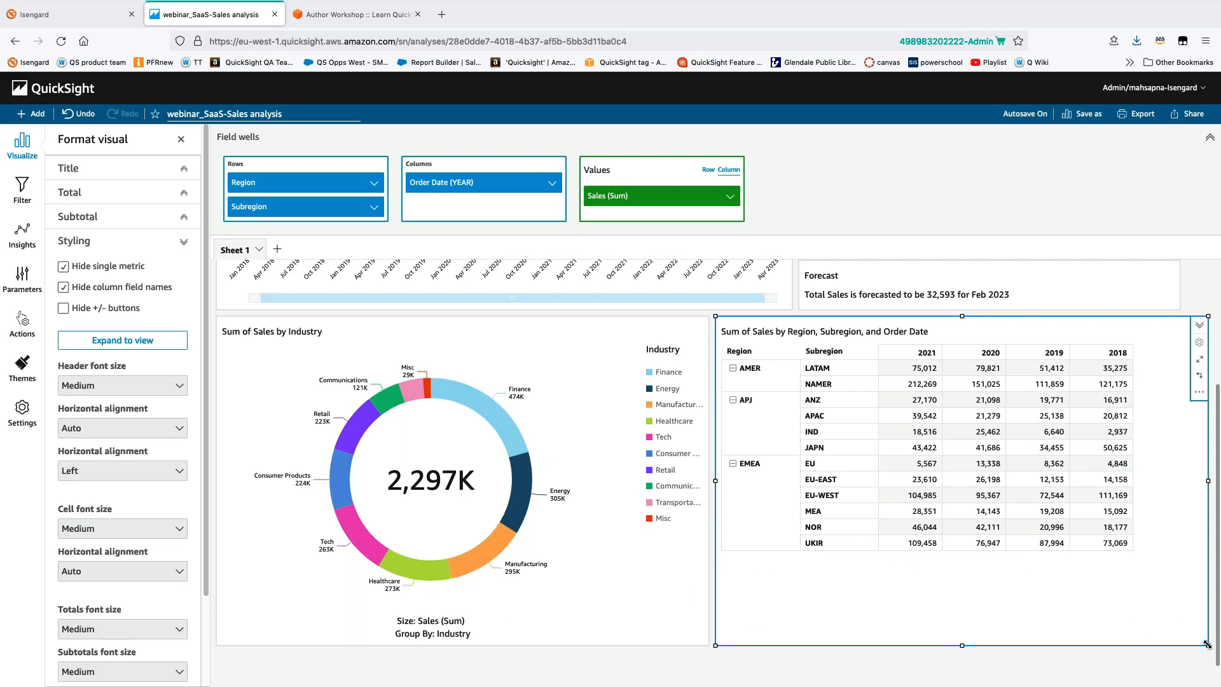
Shrink the pivot table to fit its data and reduce the donut chart to the same height
drag(1207, 644, 1180, 561)
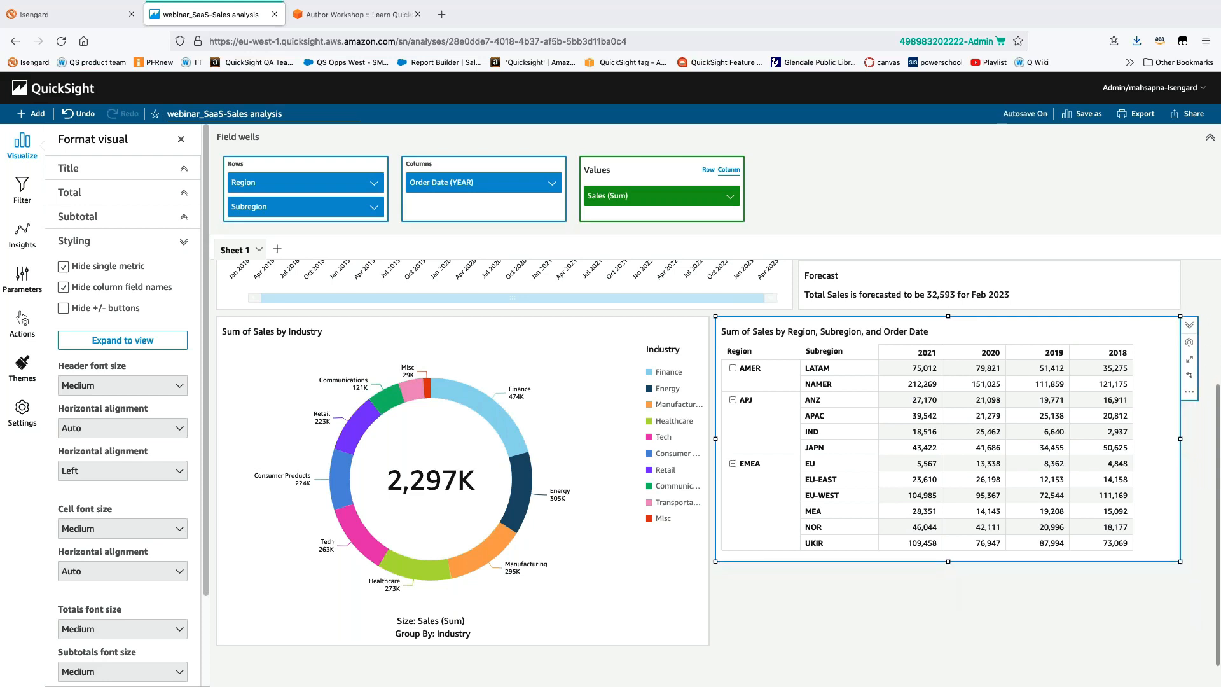
click(674, 600)
drag(707, 644, 709, 561)
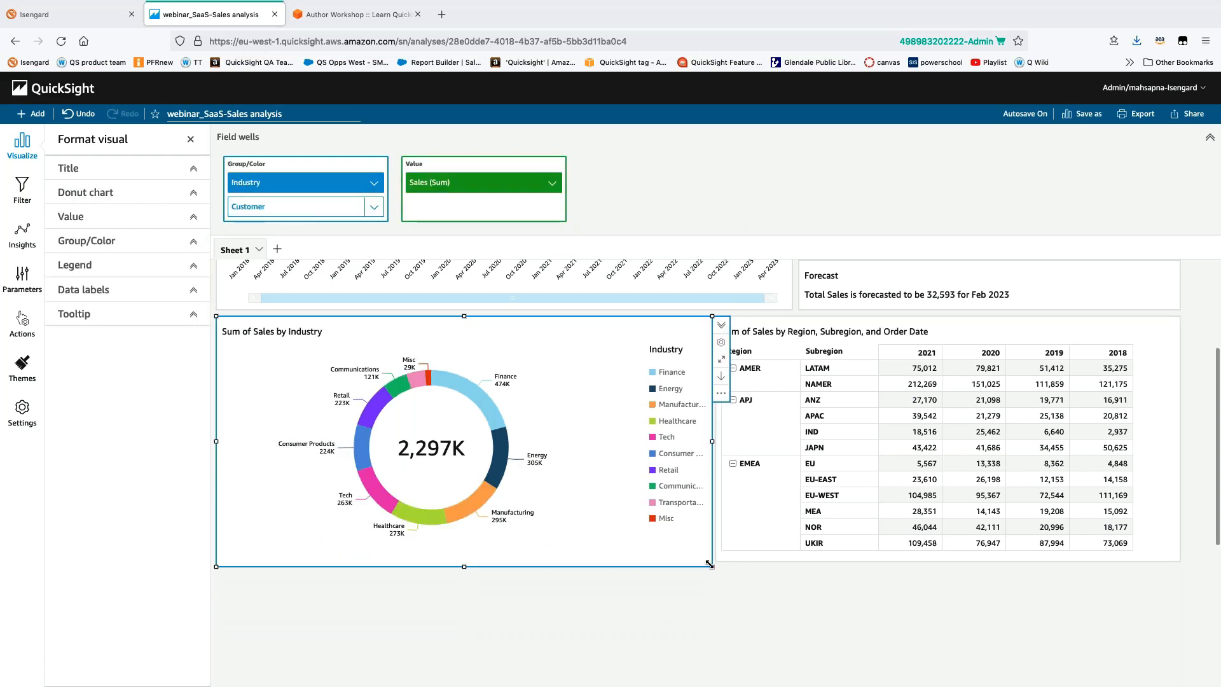
scroll(731, 600, up, 1)
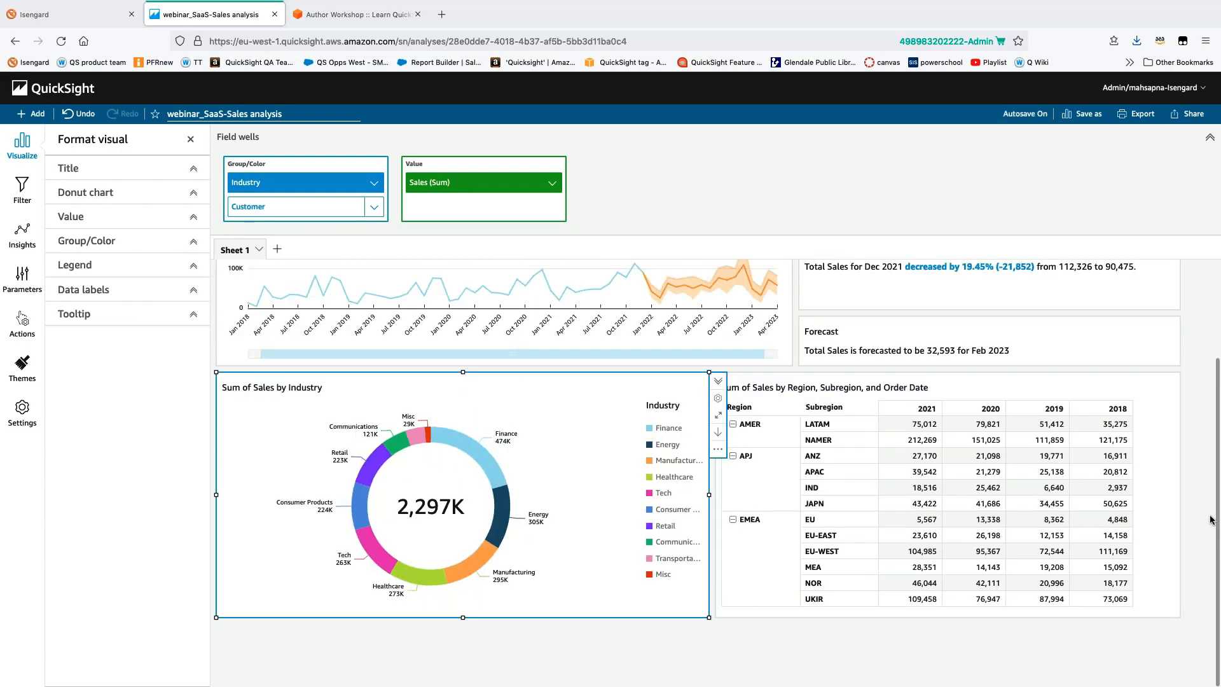
Show subtotals for rows in the pivot table and check them down to the EMEA region
click(1136, 387)
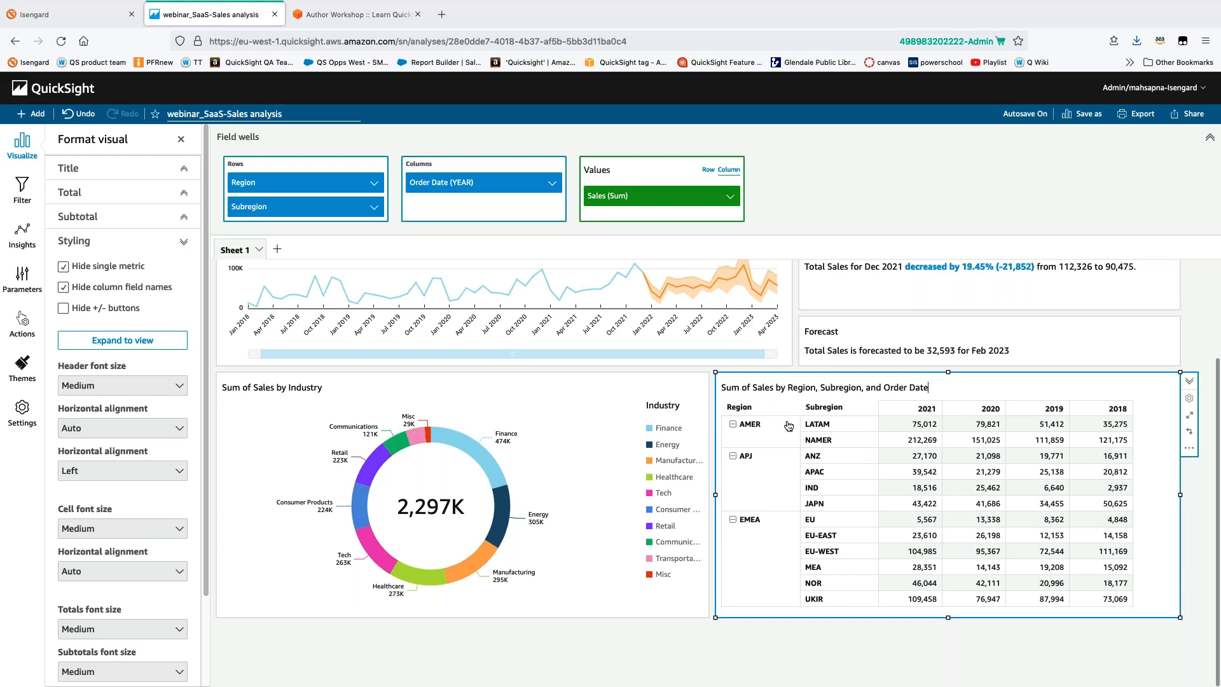
click(1189, 449)
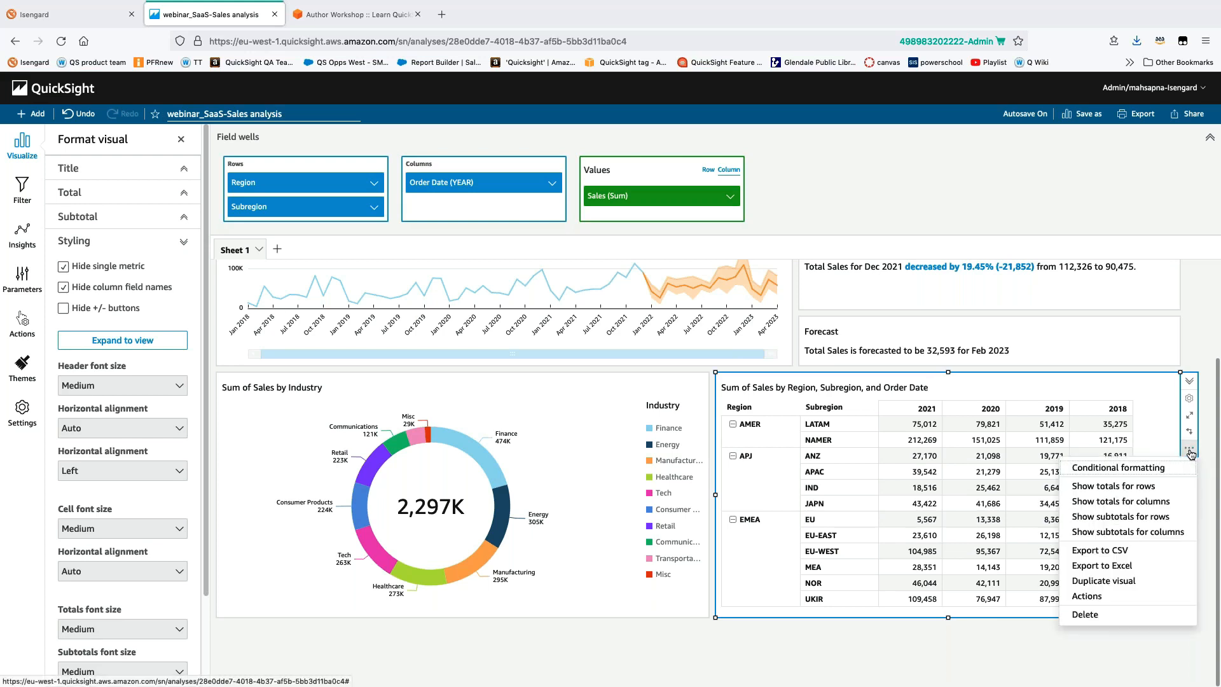
click(1158, 519)
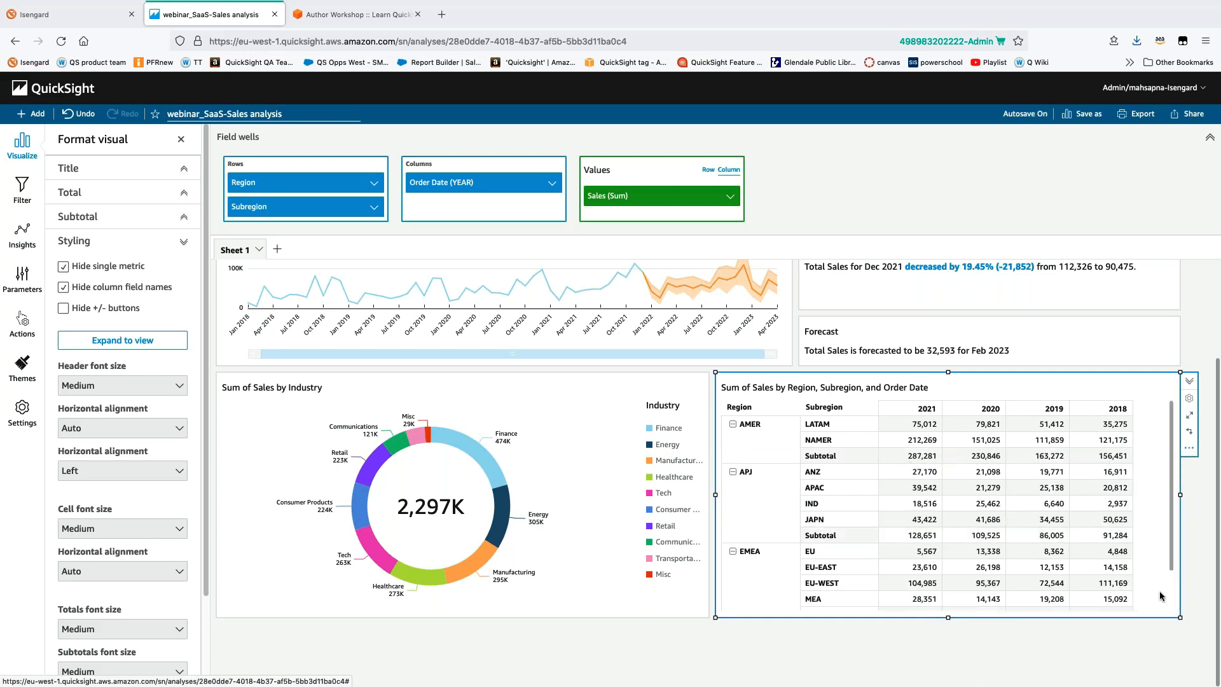
drag(1171, 570, 1178, 618)
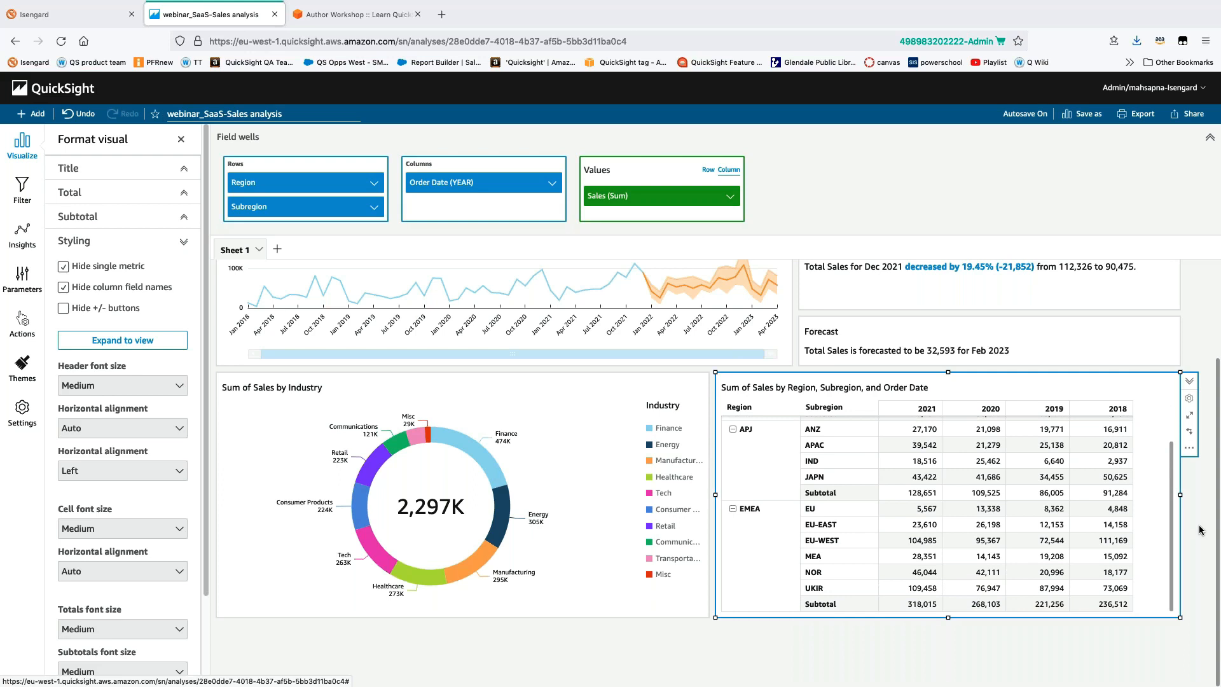
Lengthen the pivot table until all its rows fit and extend the donut chart to the same height
drag(1180, 617, 1181, 673)
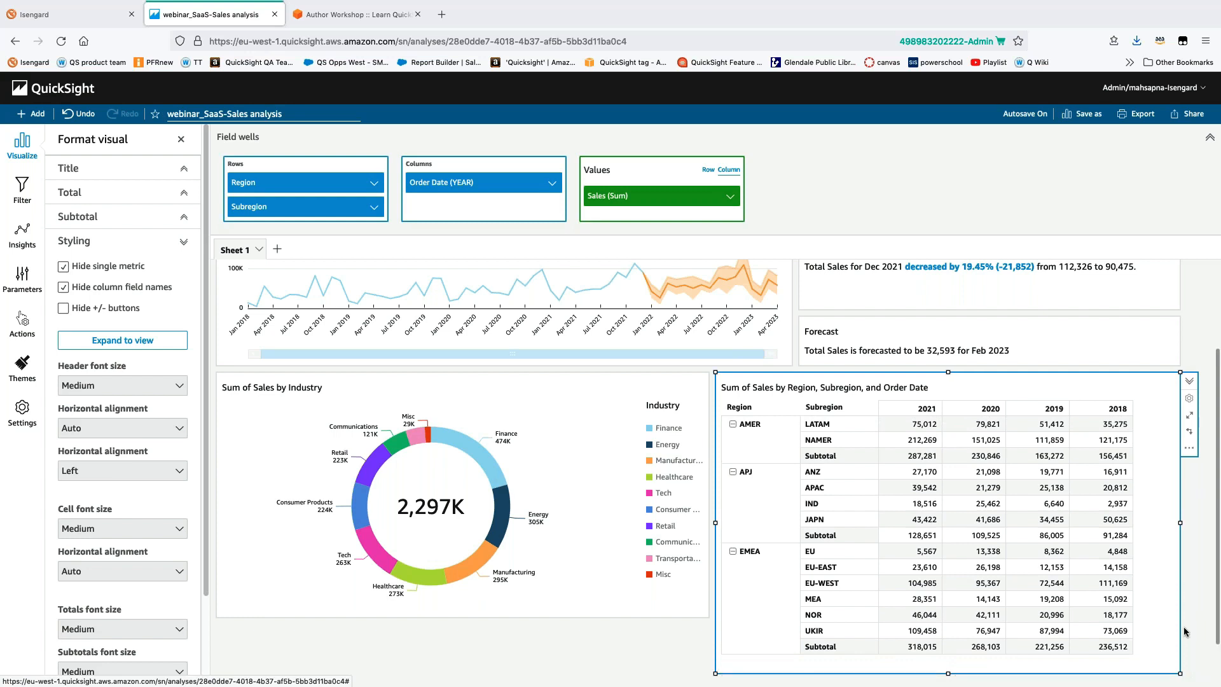
click(656, 603)
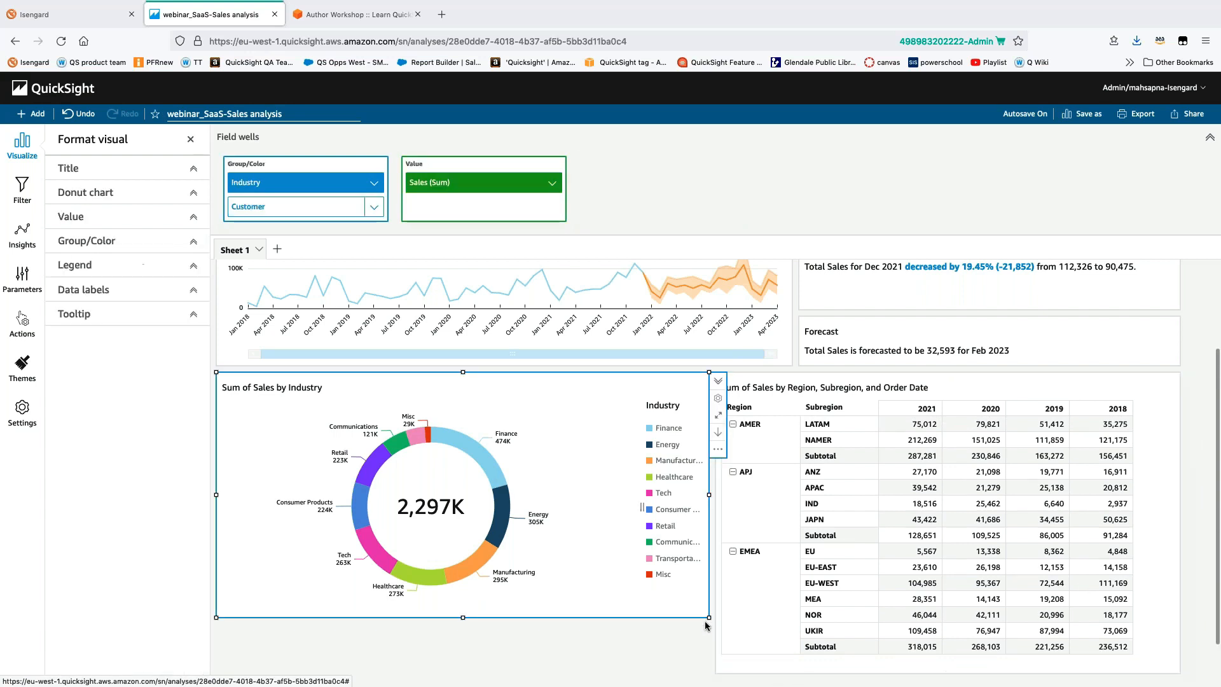
drag(712, 617, 711, 673)
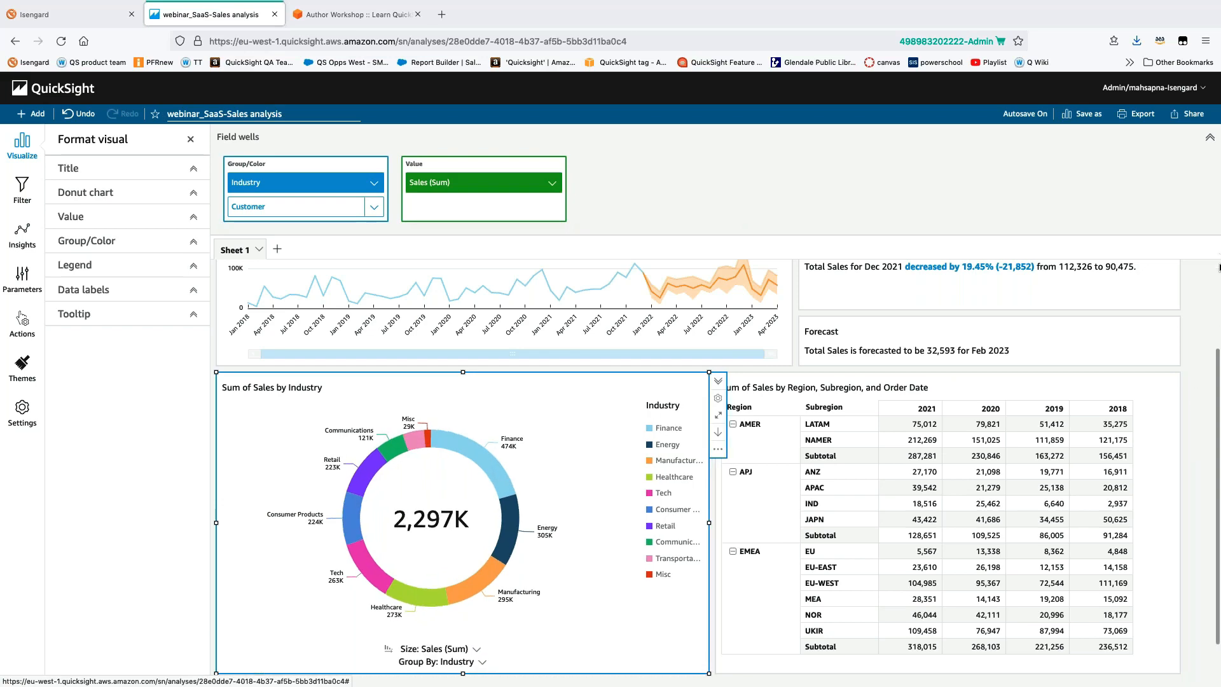
Collapse the field wells and review the dashboard layout from the line chart down to the pivot table
click(1211, 139)
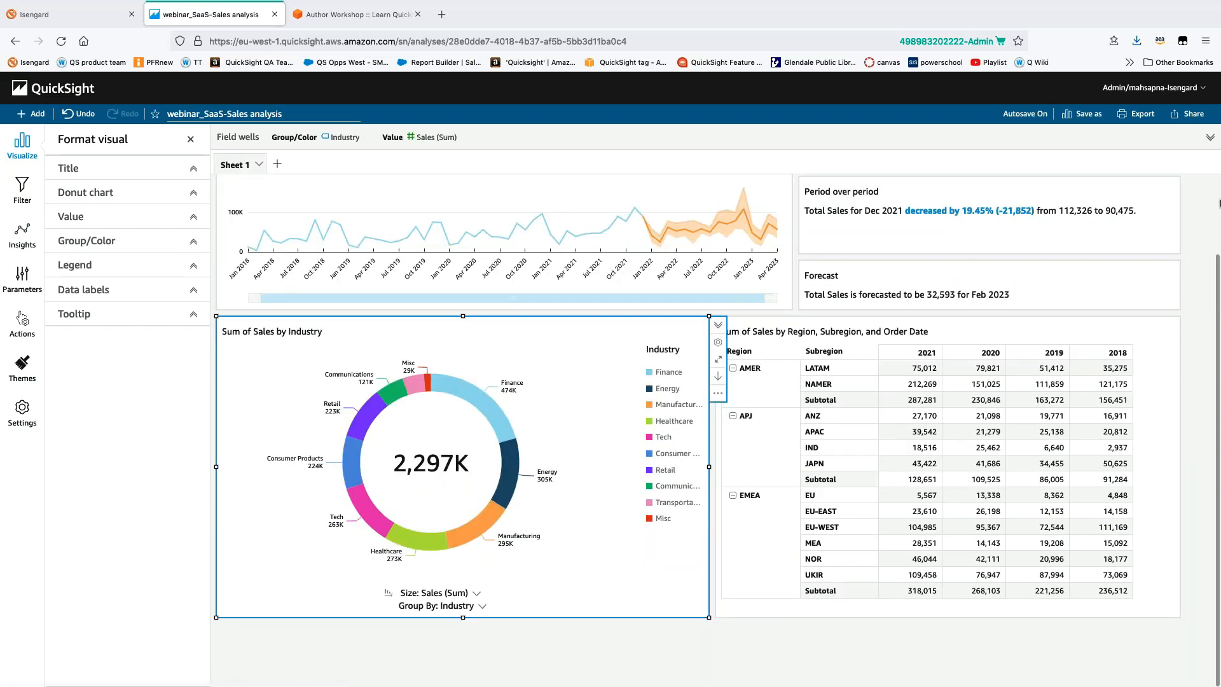
scroll(1219, 203, up, 2)
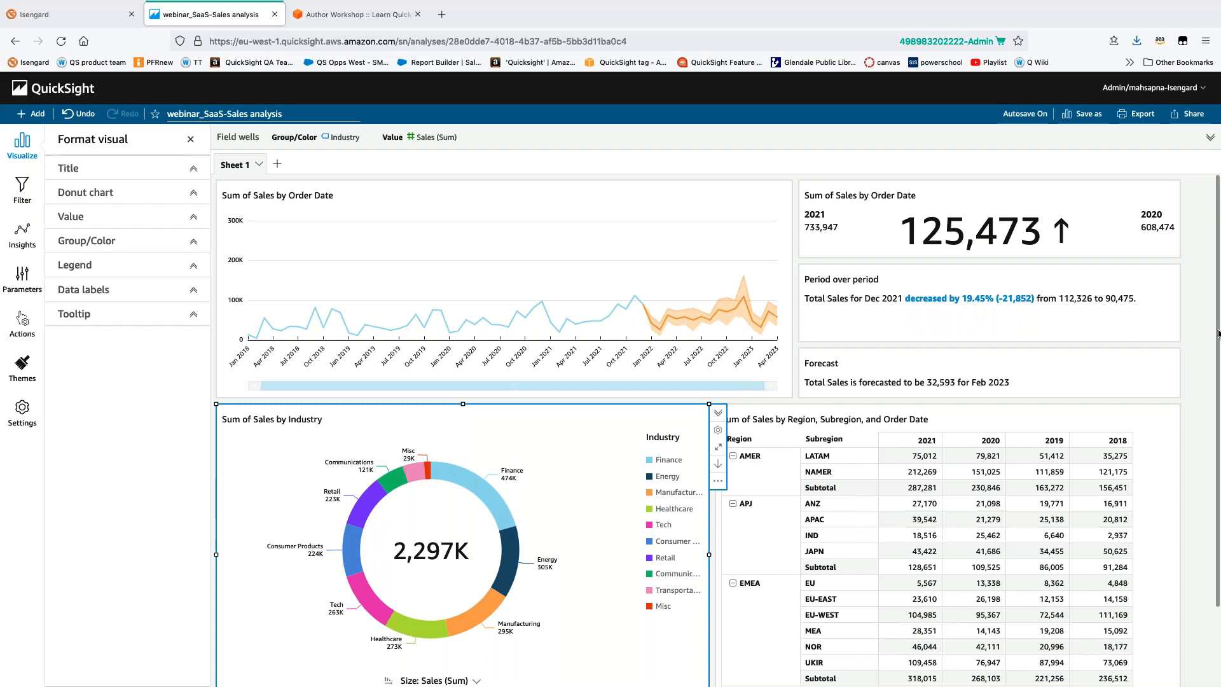
scroll(1219, 382, down, 2)
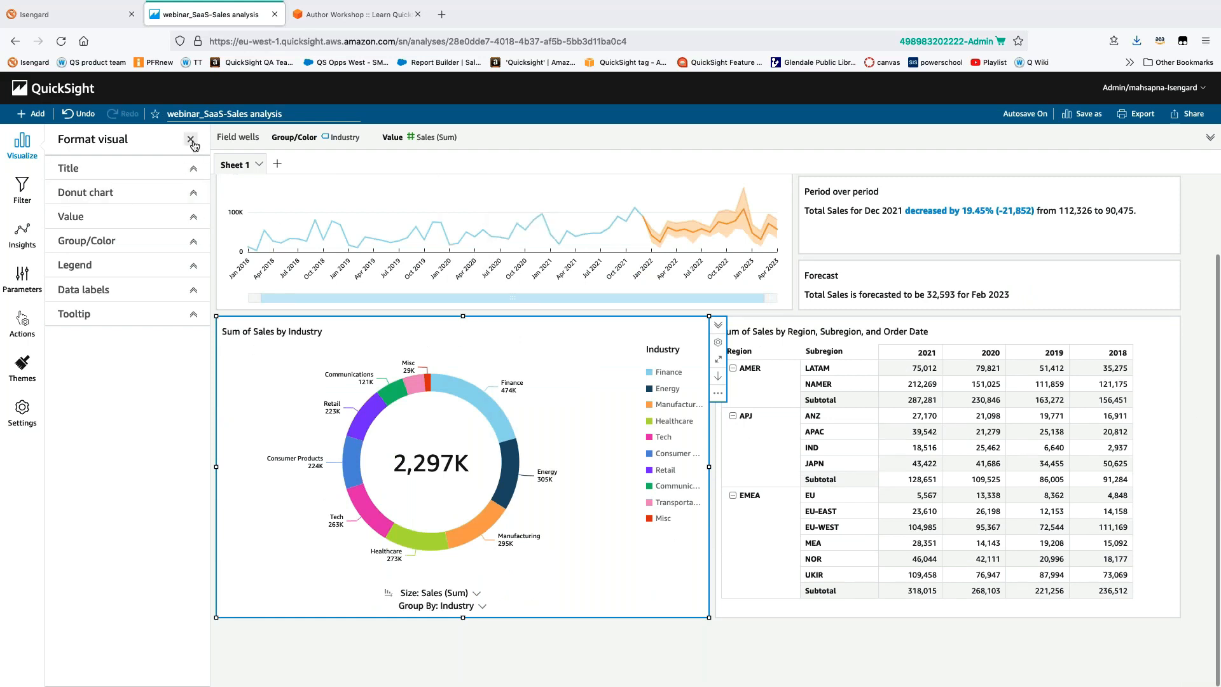
click(23, 147)
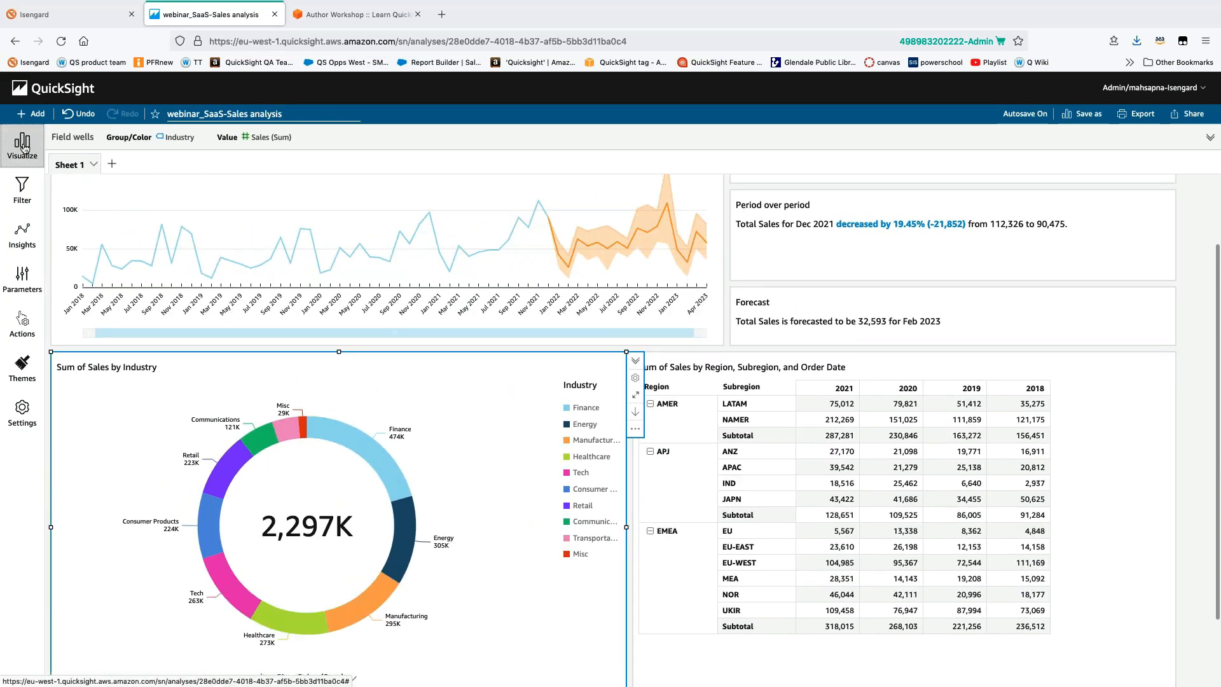
click(24, 146)
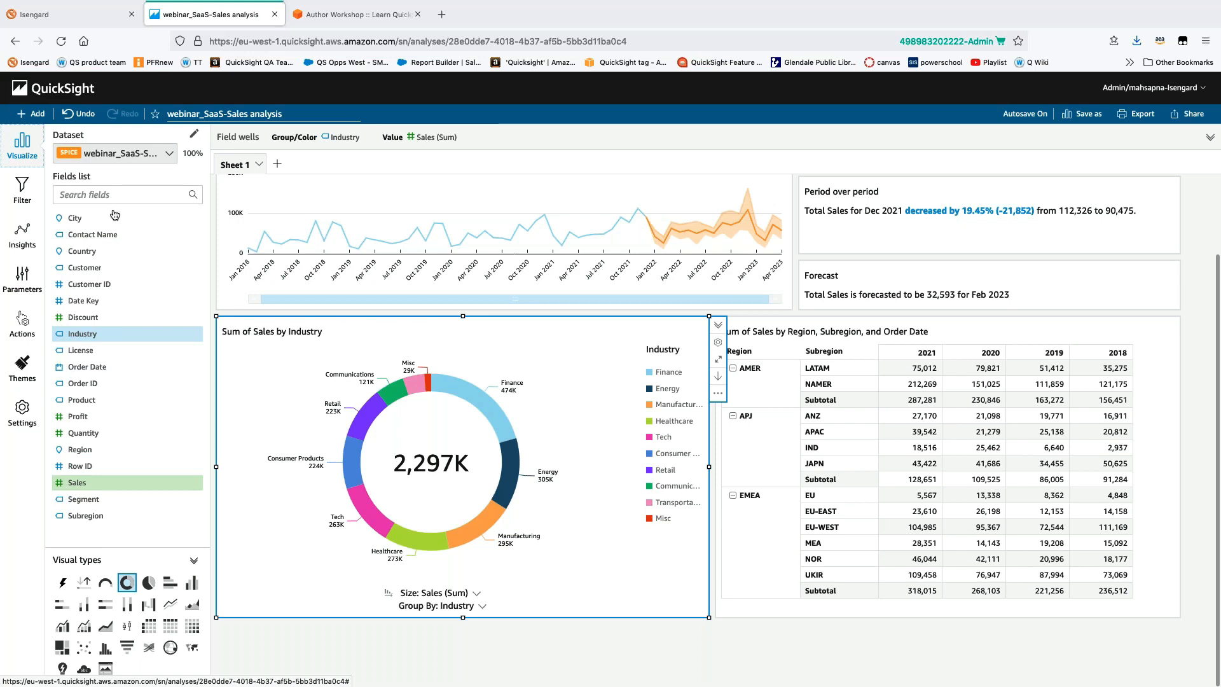
click(158, 196)
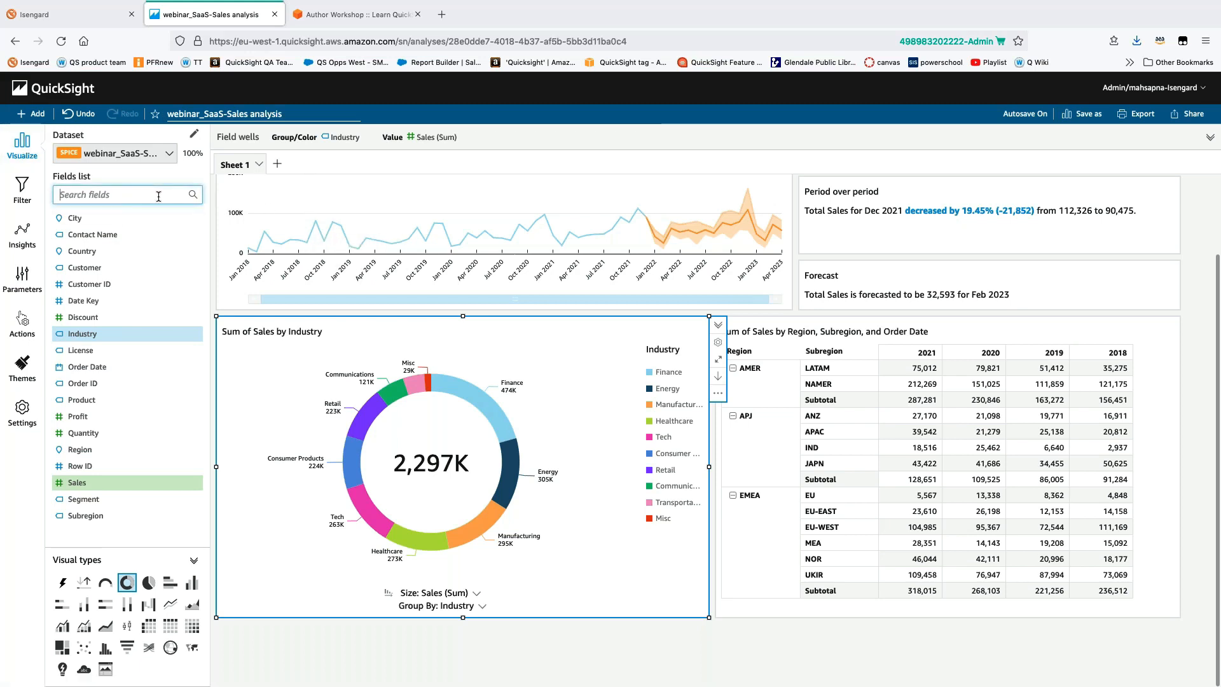
text(se)
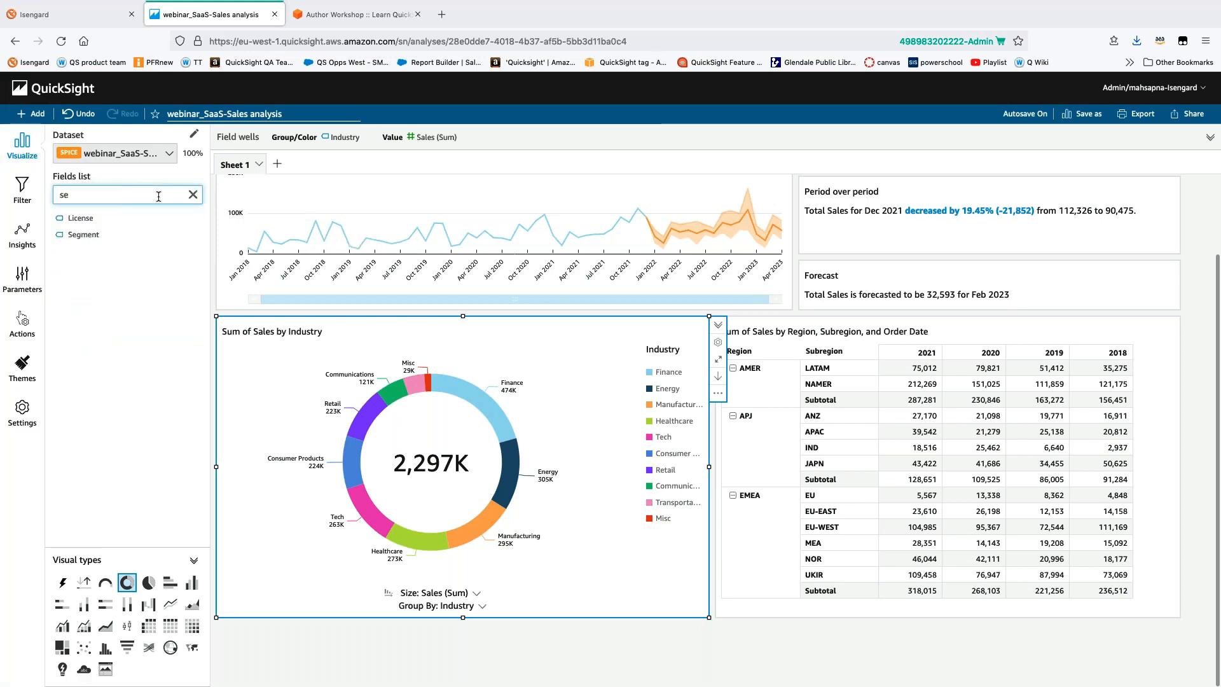
key(BackSpace)
key(BackSpace)
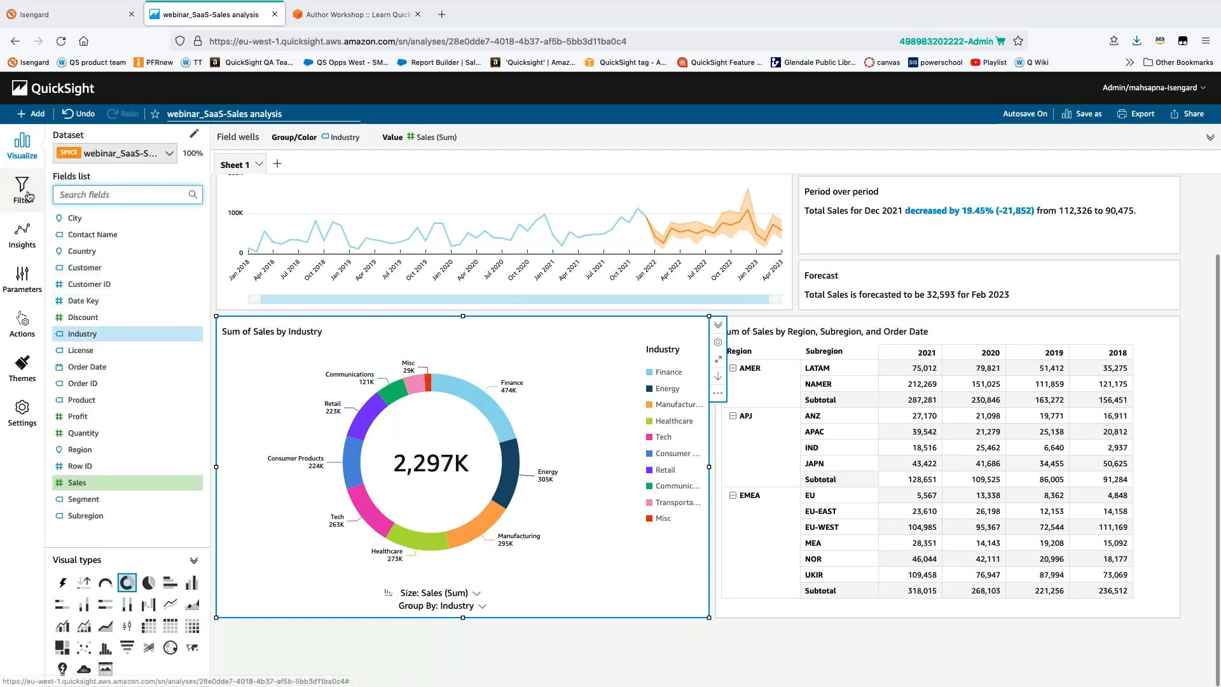
Create a filter on the Segment field for the donut chart
click(28, 195)
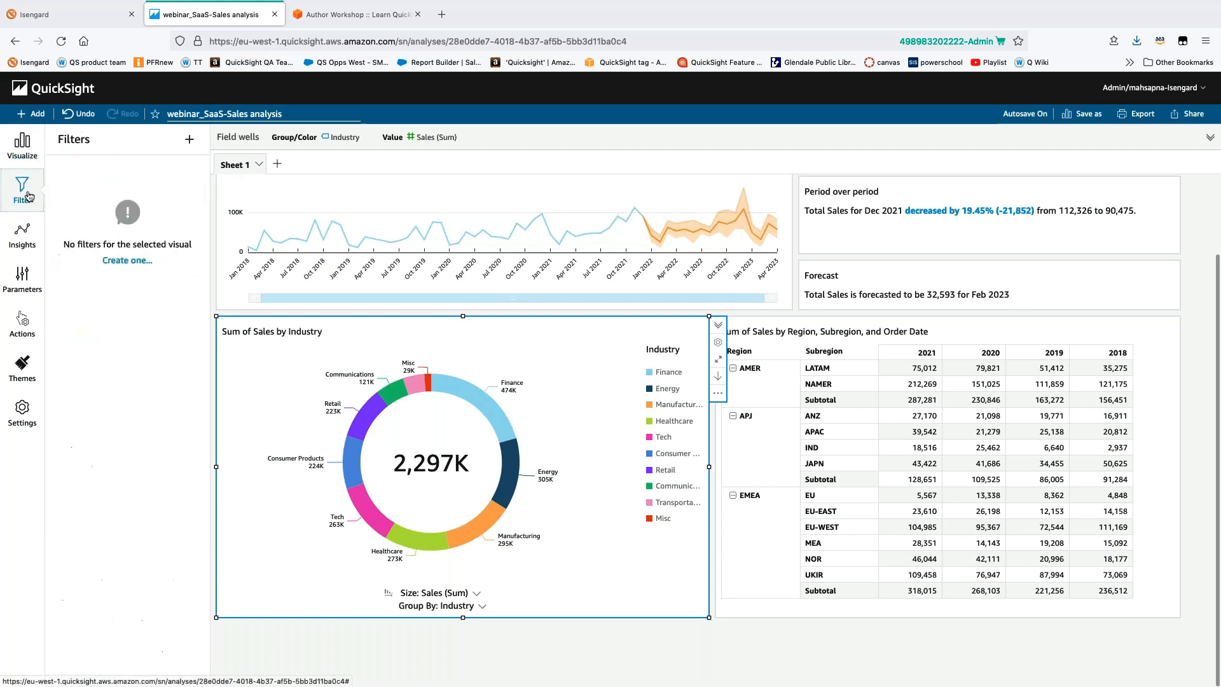
click(128, 262)
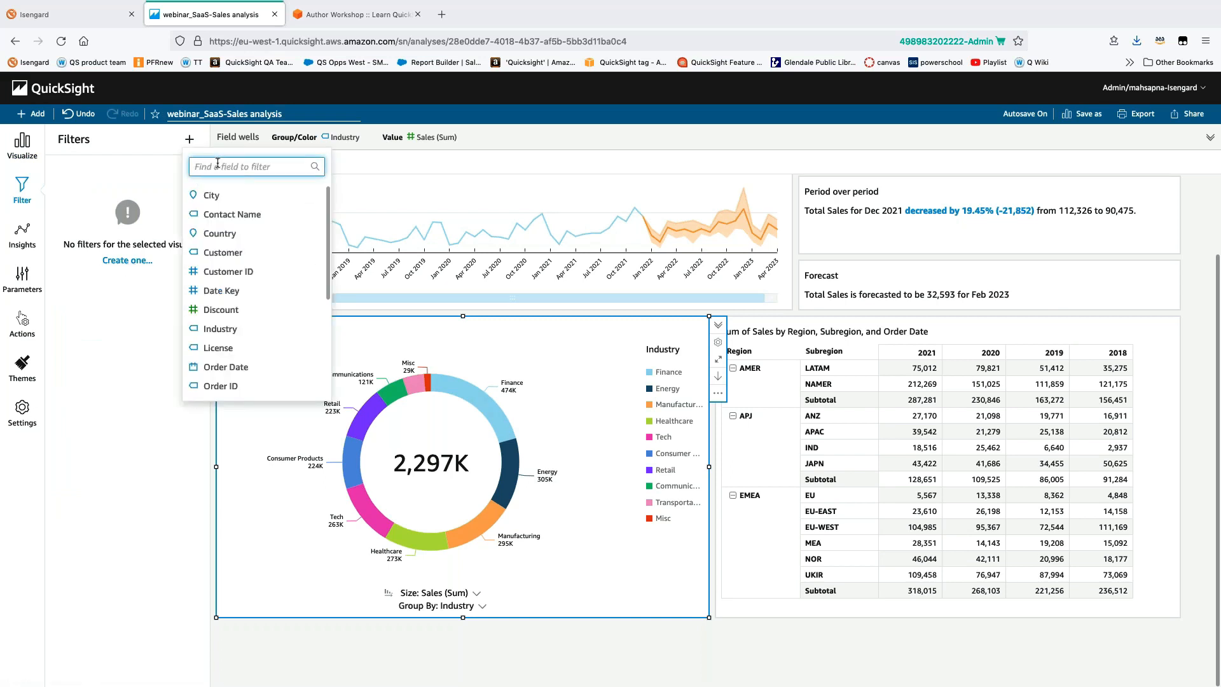
text(seg)
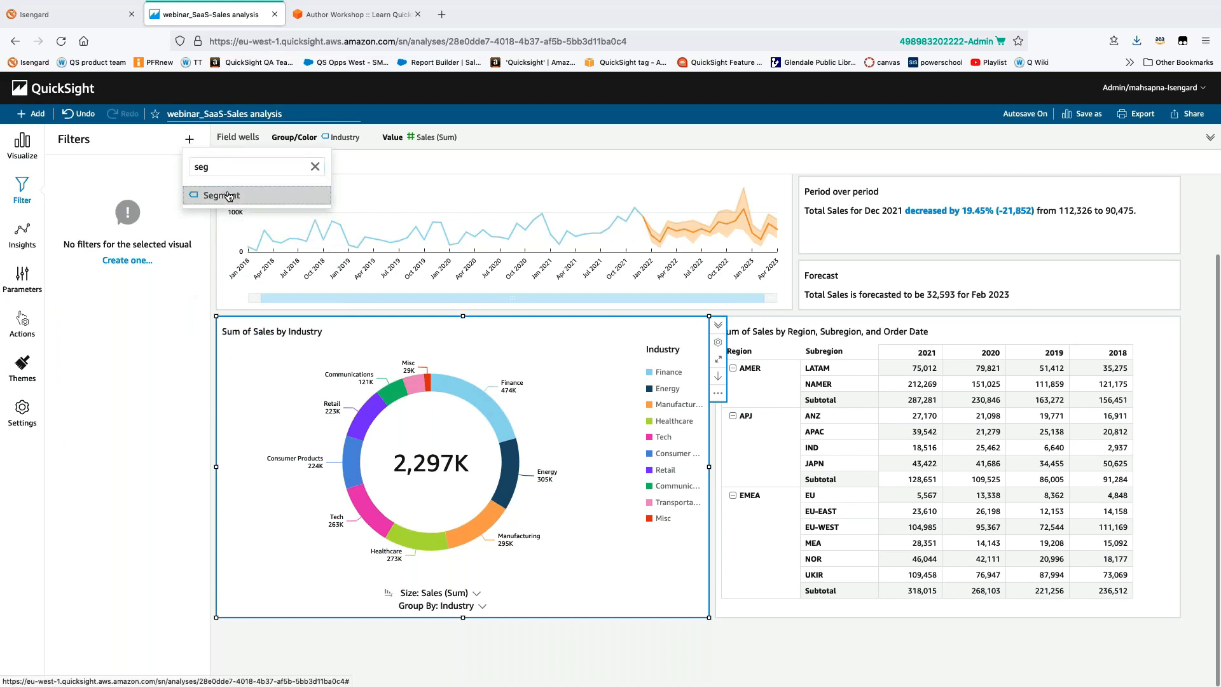
click(216, 195)
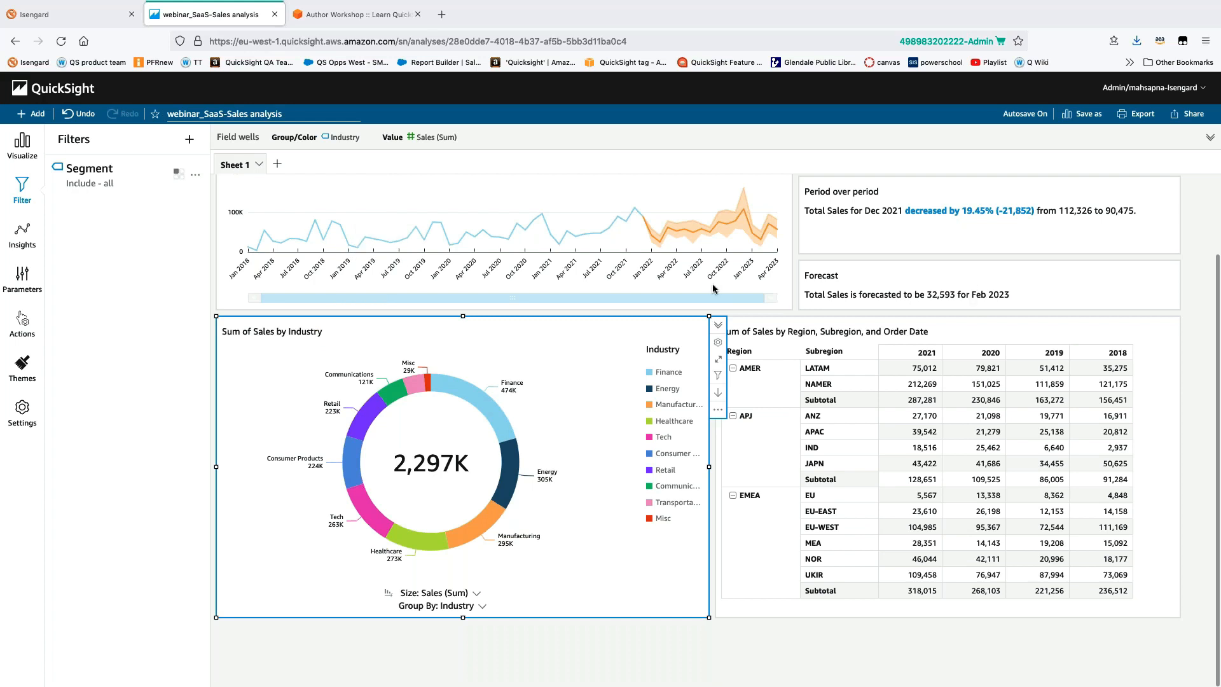
Apply the Segment filter to all applicable visuals with all values included, and close its settings
click(101, 179)
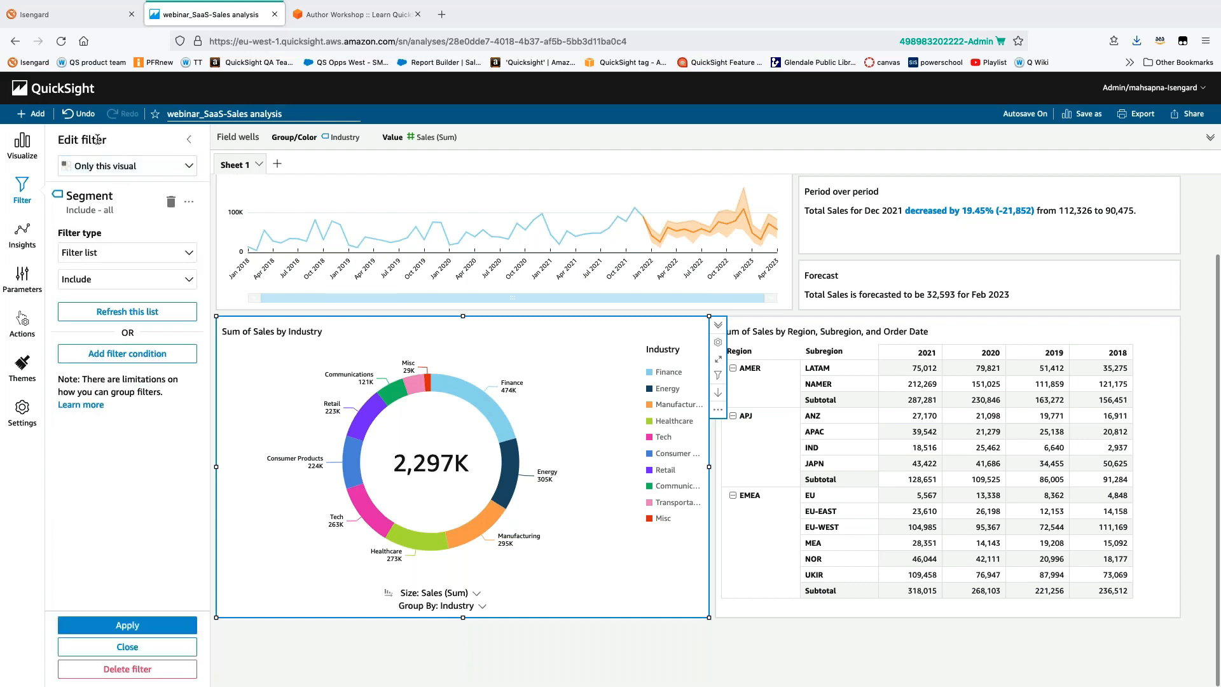
click(135, 170)
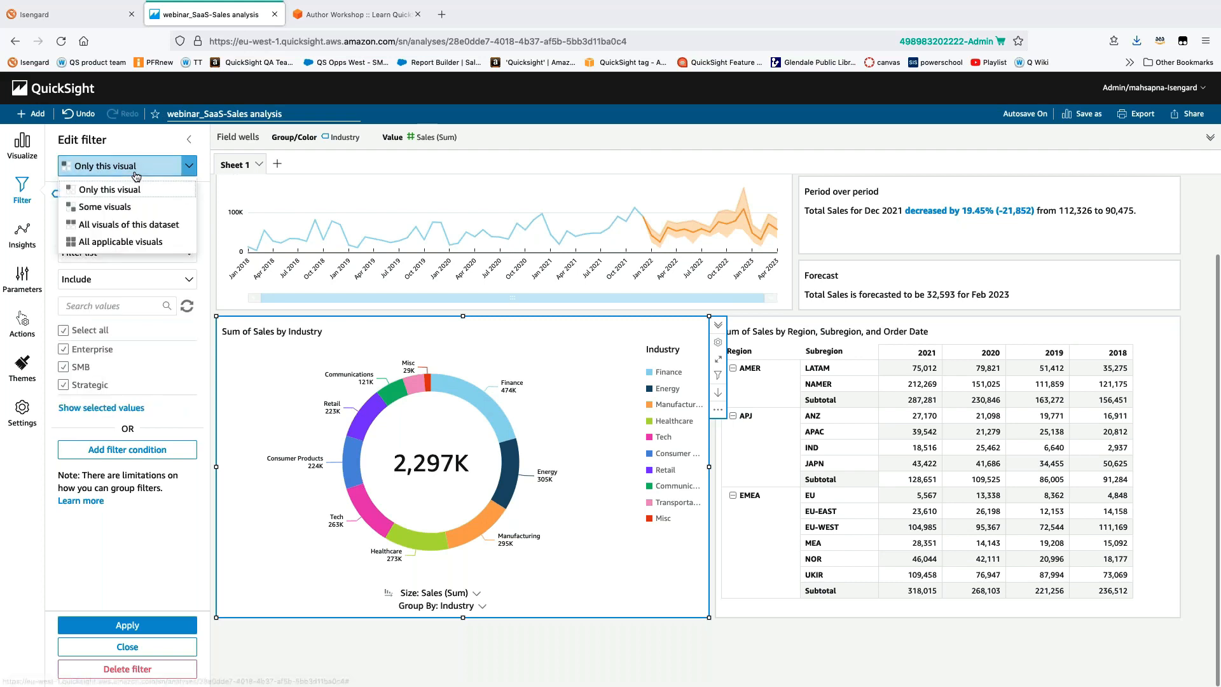
click(99, 242)
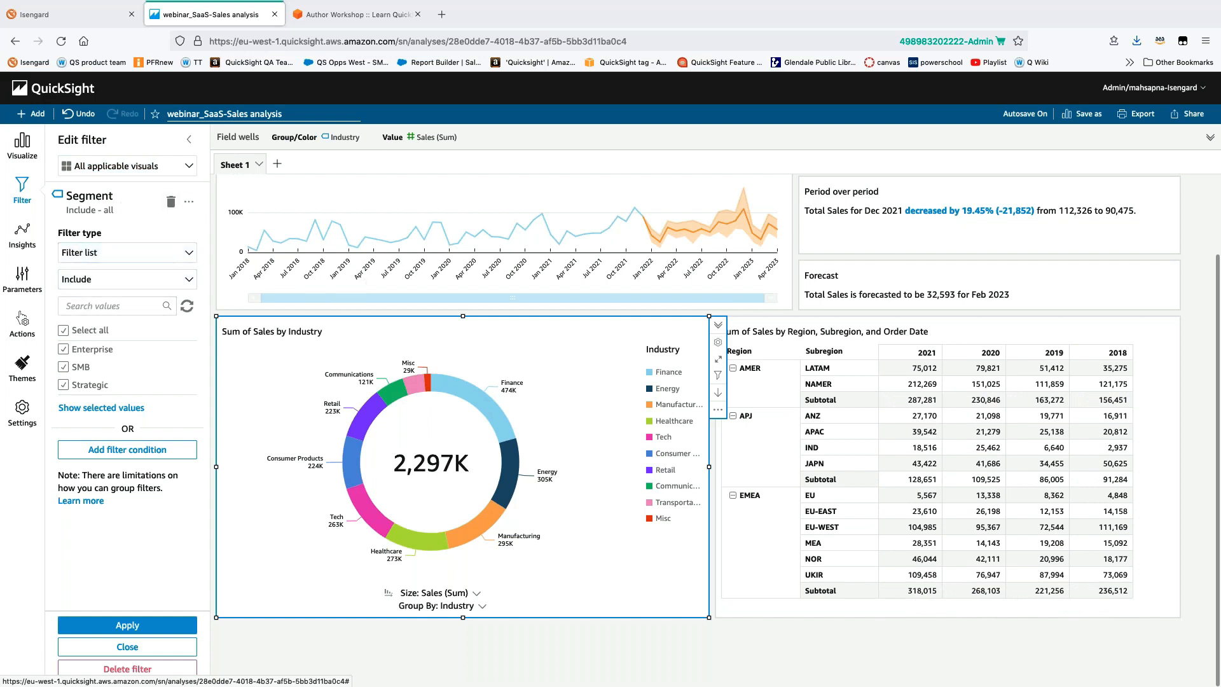
click(148, 627)
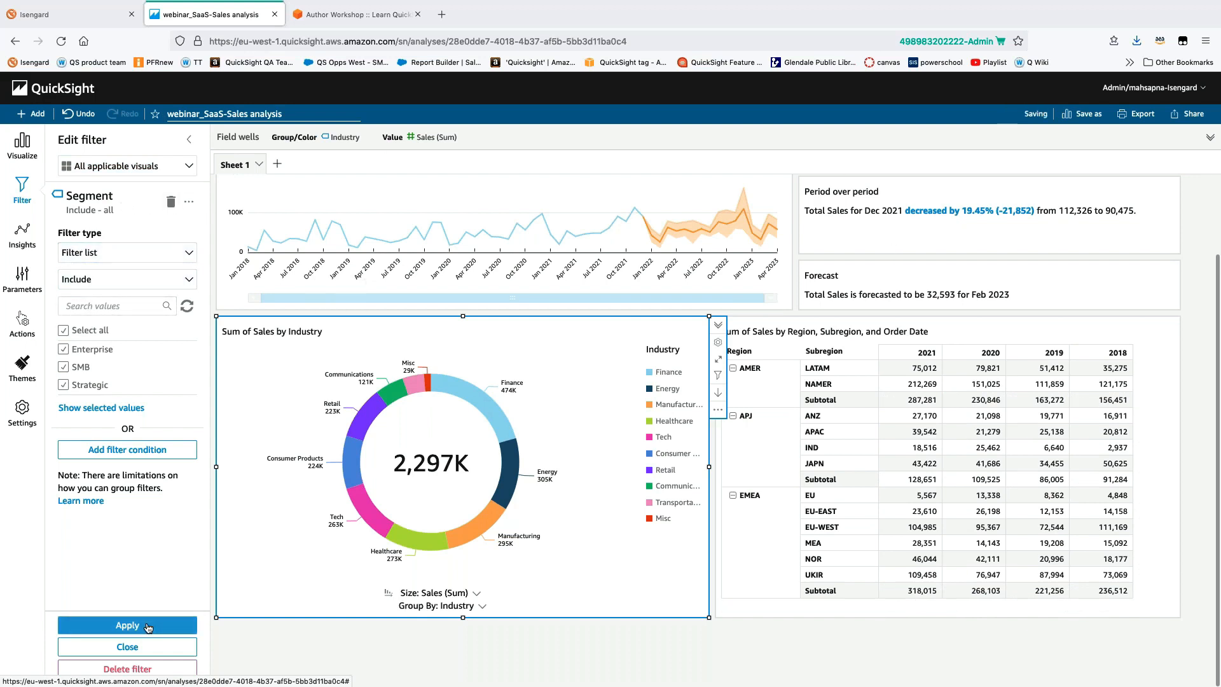
click(127, 646)
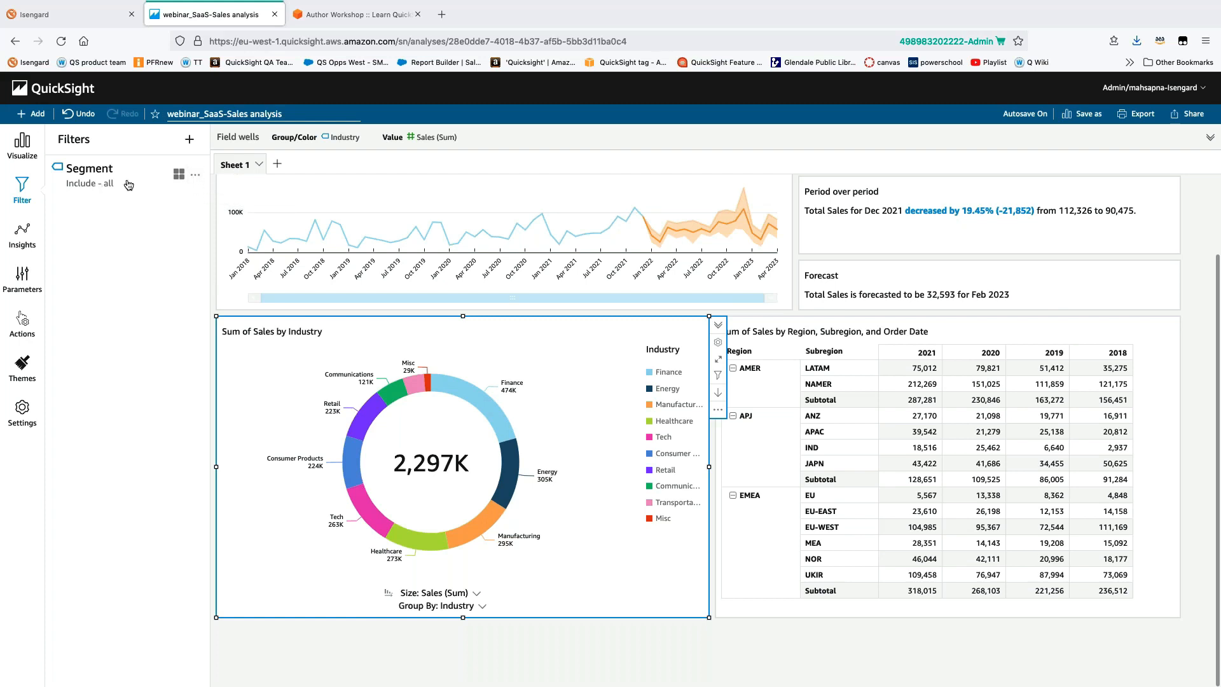
Add the Segment filter to the sheet as a control and pin that control to the top
click(197, 177)
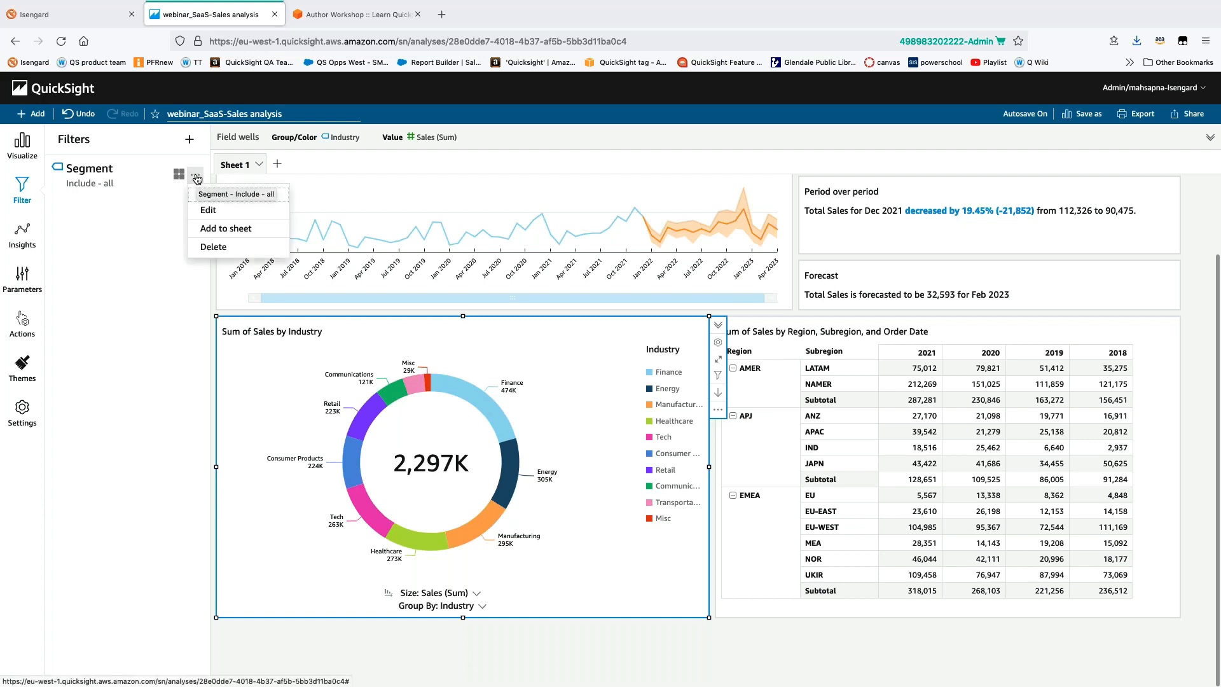
click(224, 228)
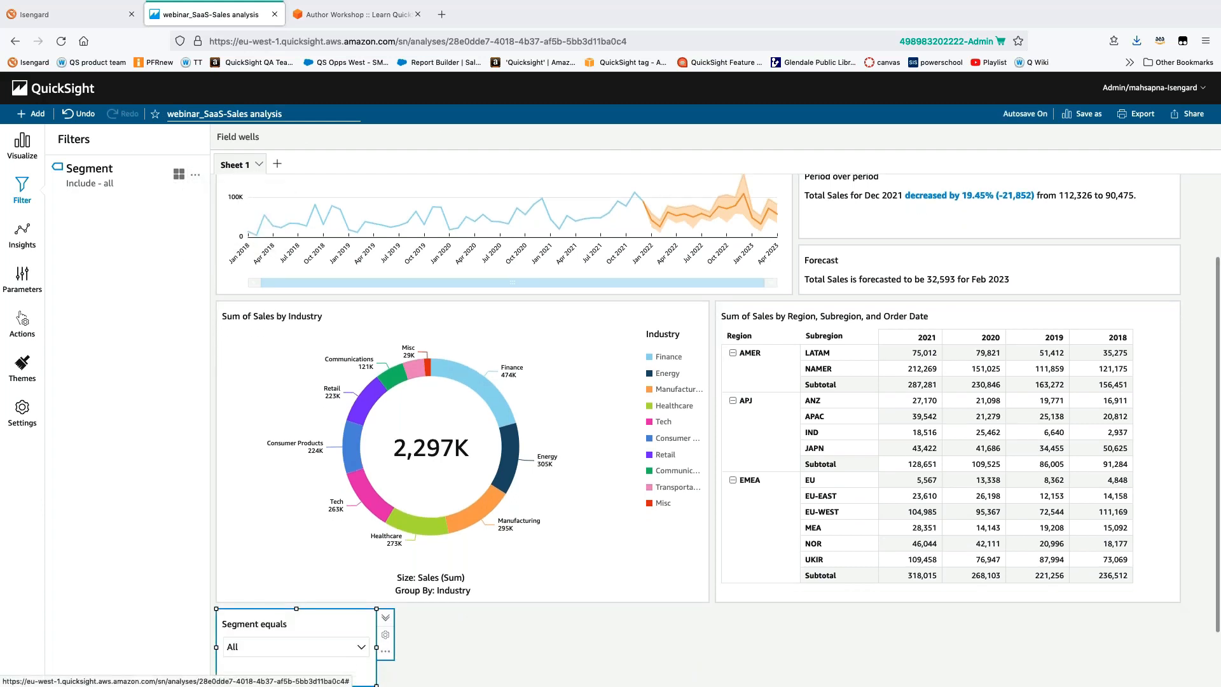
scroll(442, 631, down, 1)
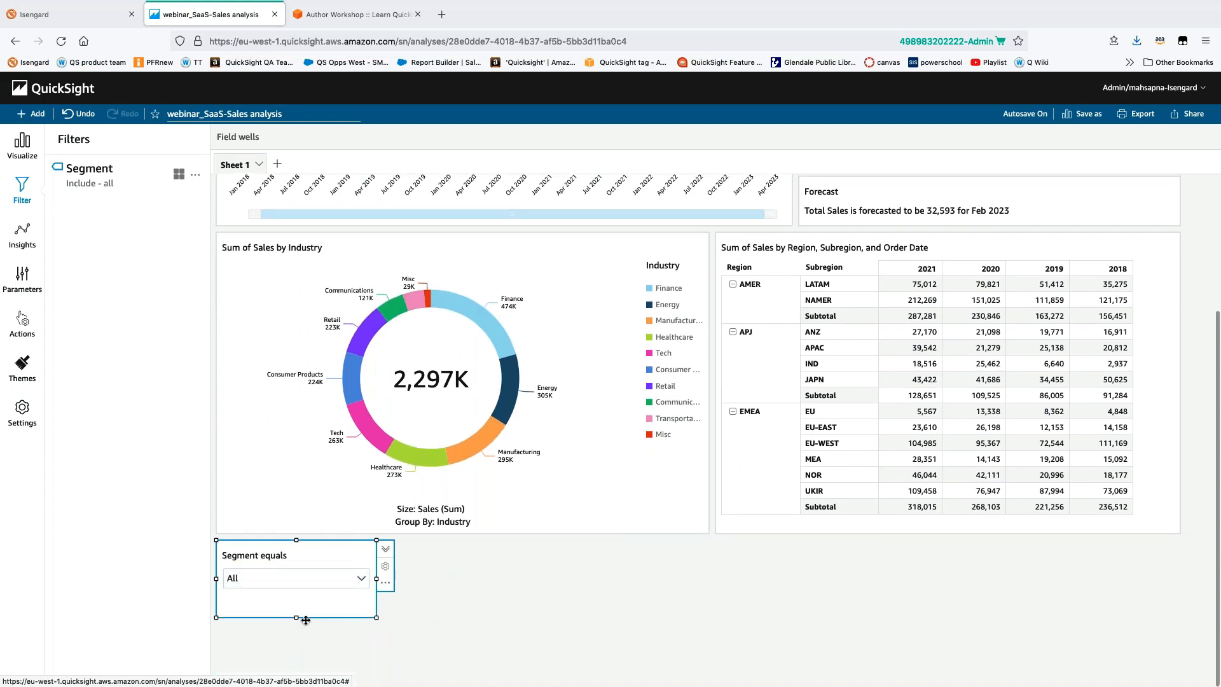
click(385, 584)
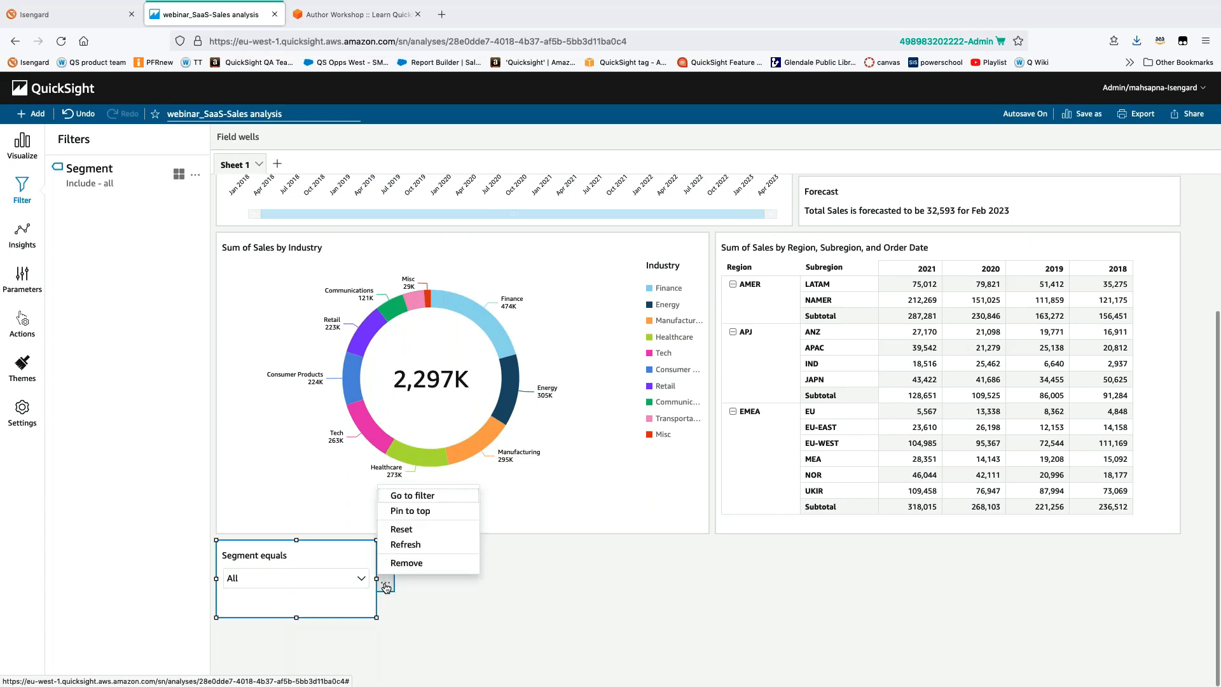
click(424, 512)
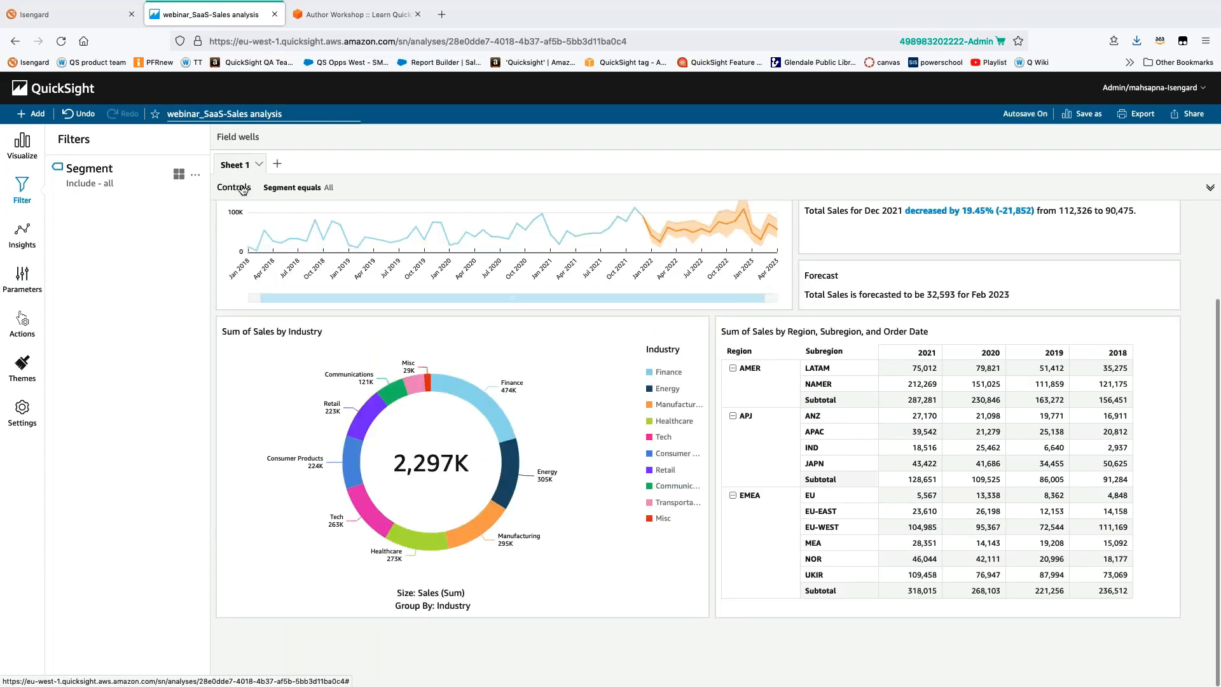
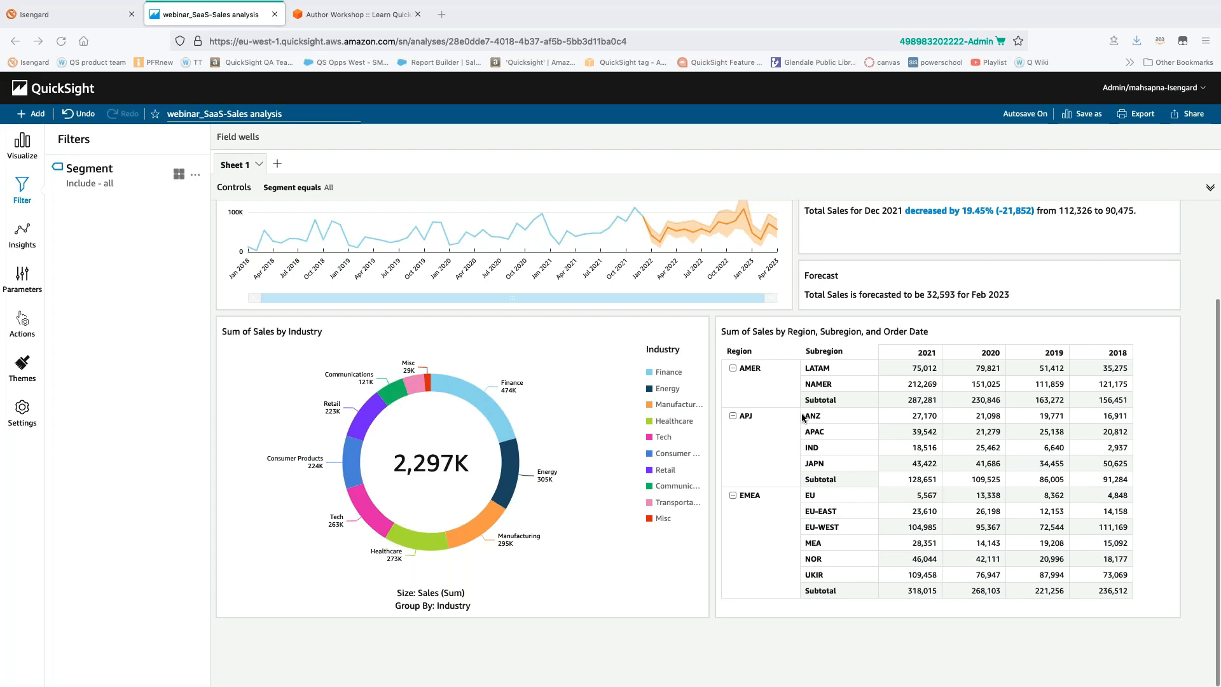
Add a sheet title reading "Sales Overview Dashboard"
scroll(804, 416, up, 3)
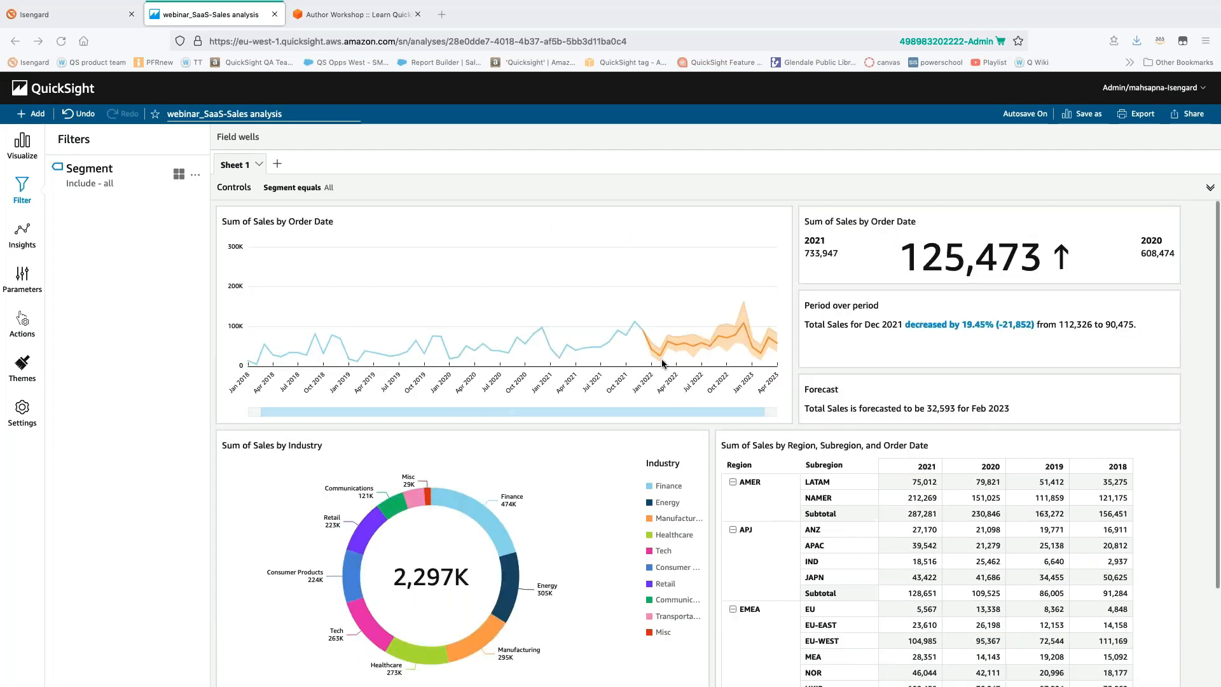
scroll(699, 378, down, 3)
scroll(793, 397, up, 3)
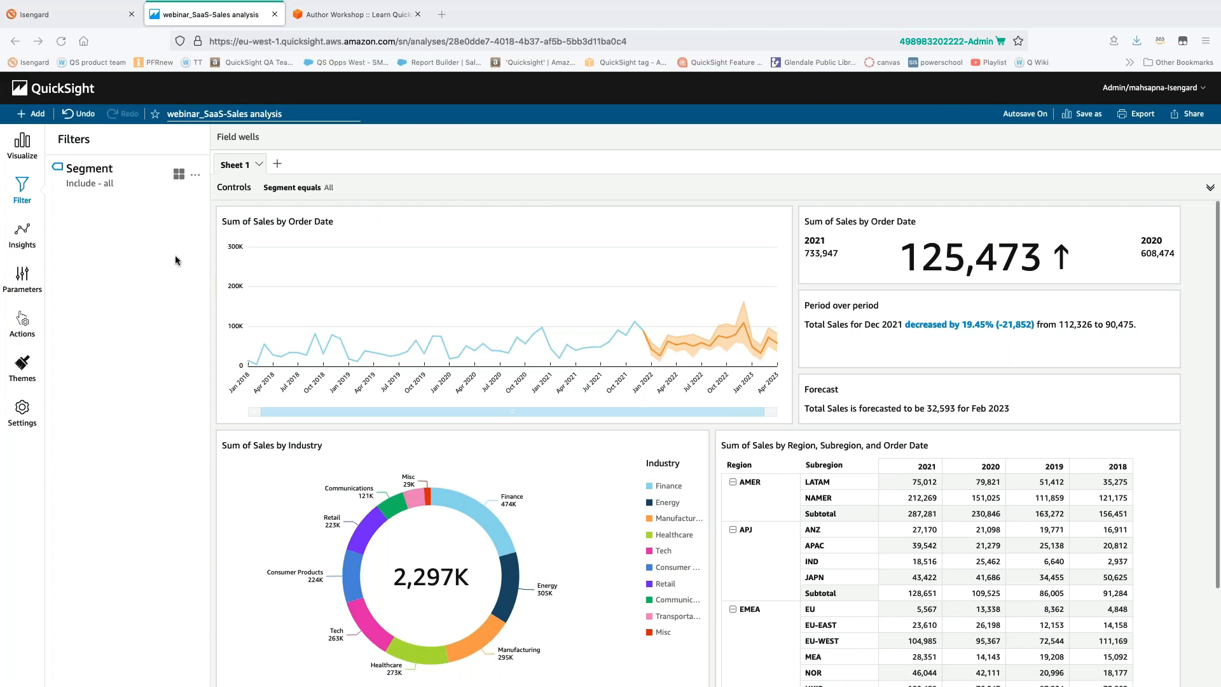
click(35, 117)
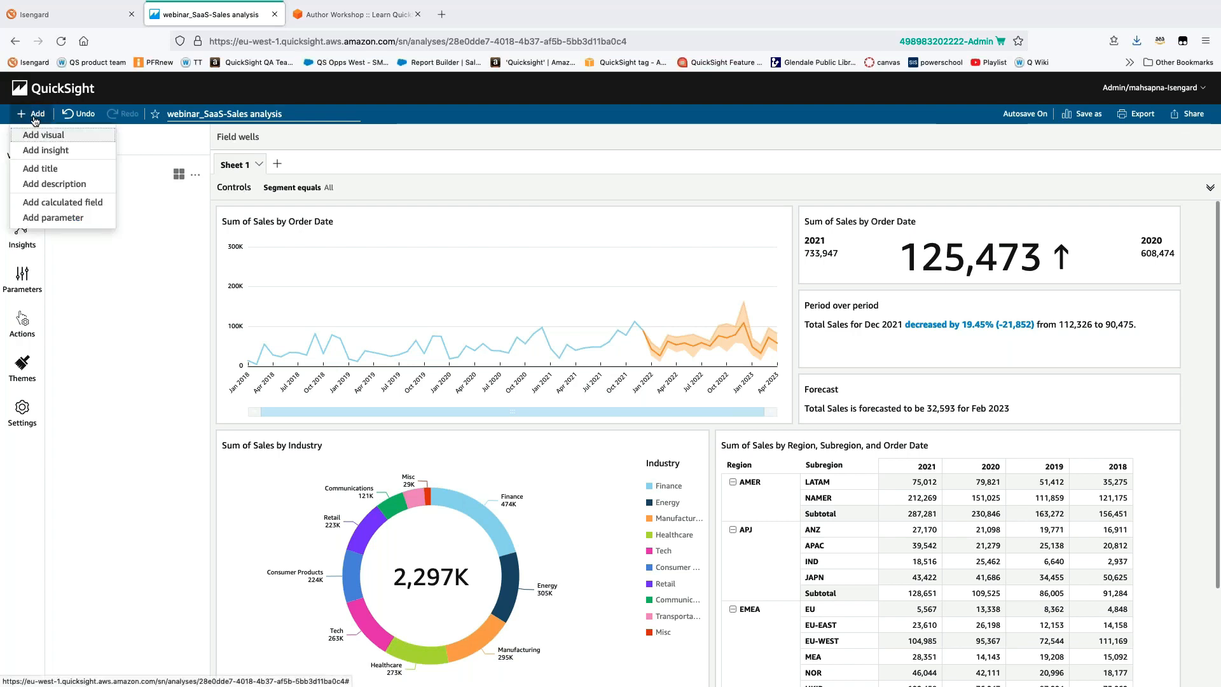
click(47, 173)
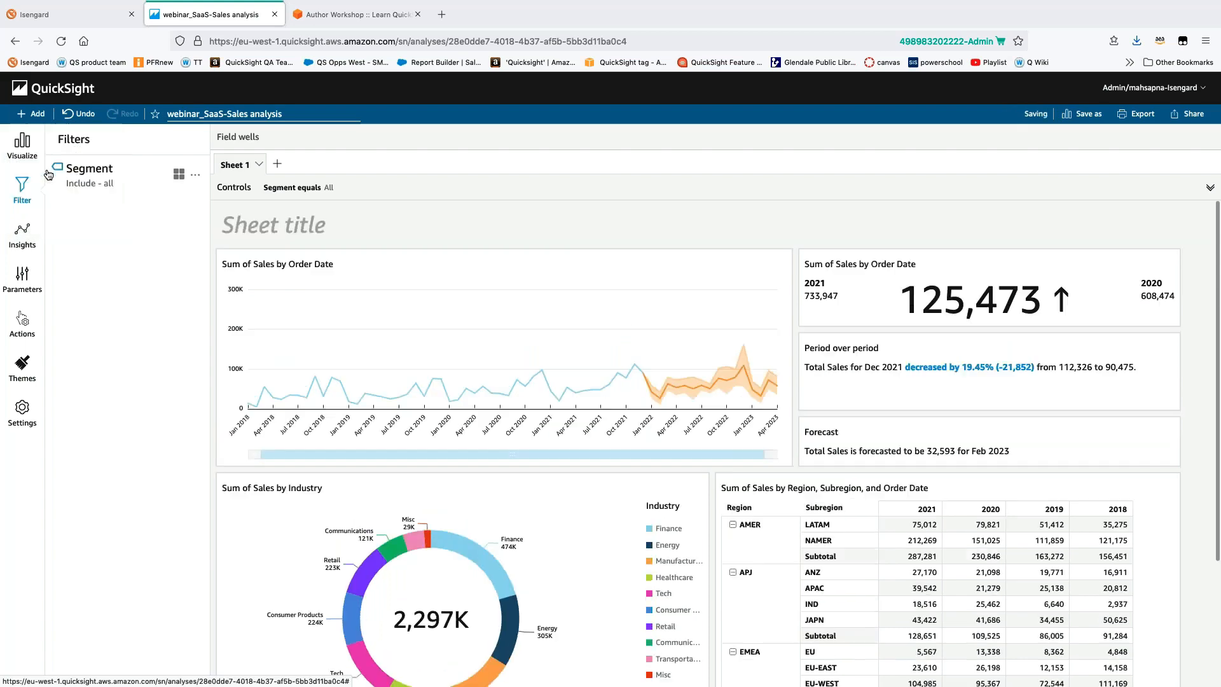
click(313, 220)
text(Sales )
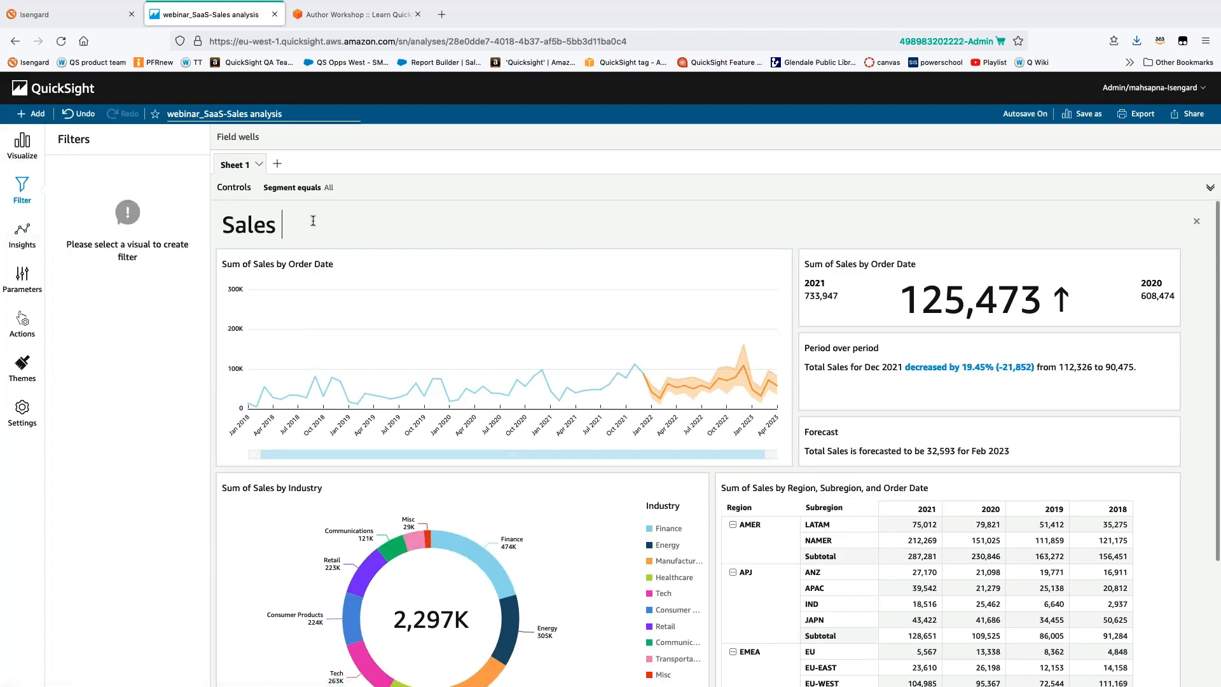
text(Overview)
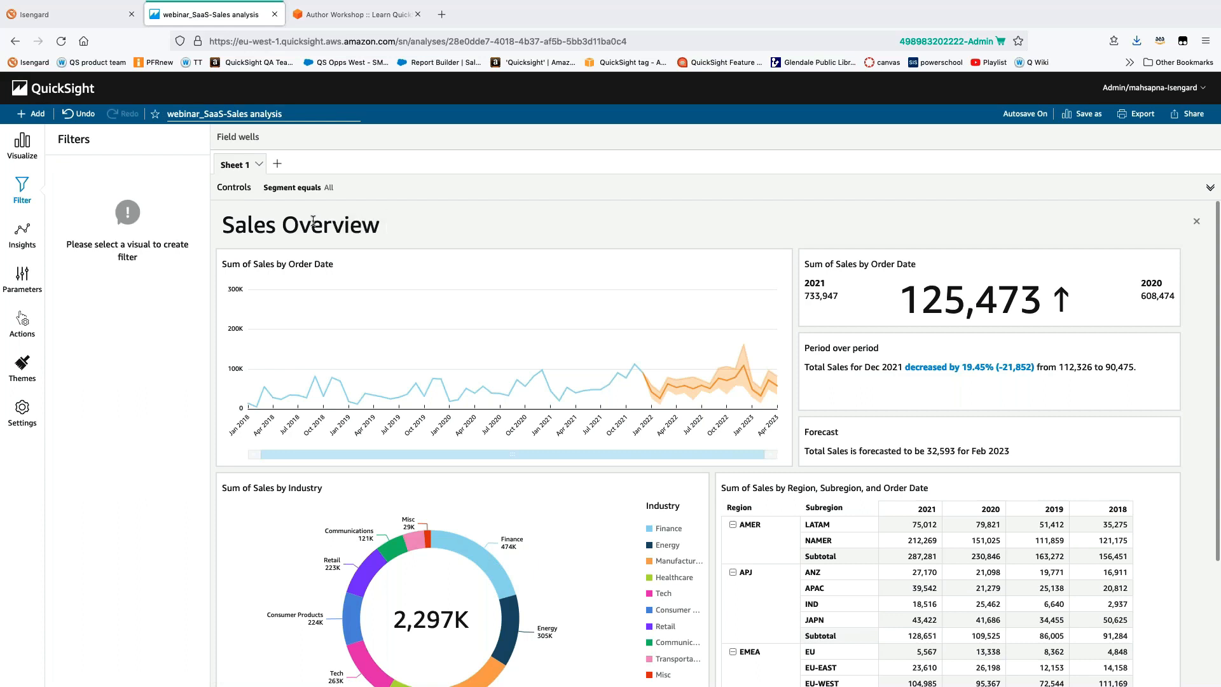
text( Dashboard)
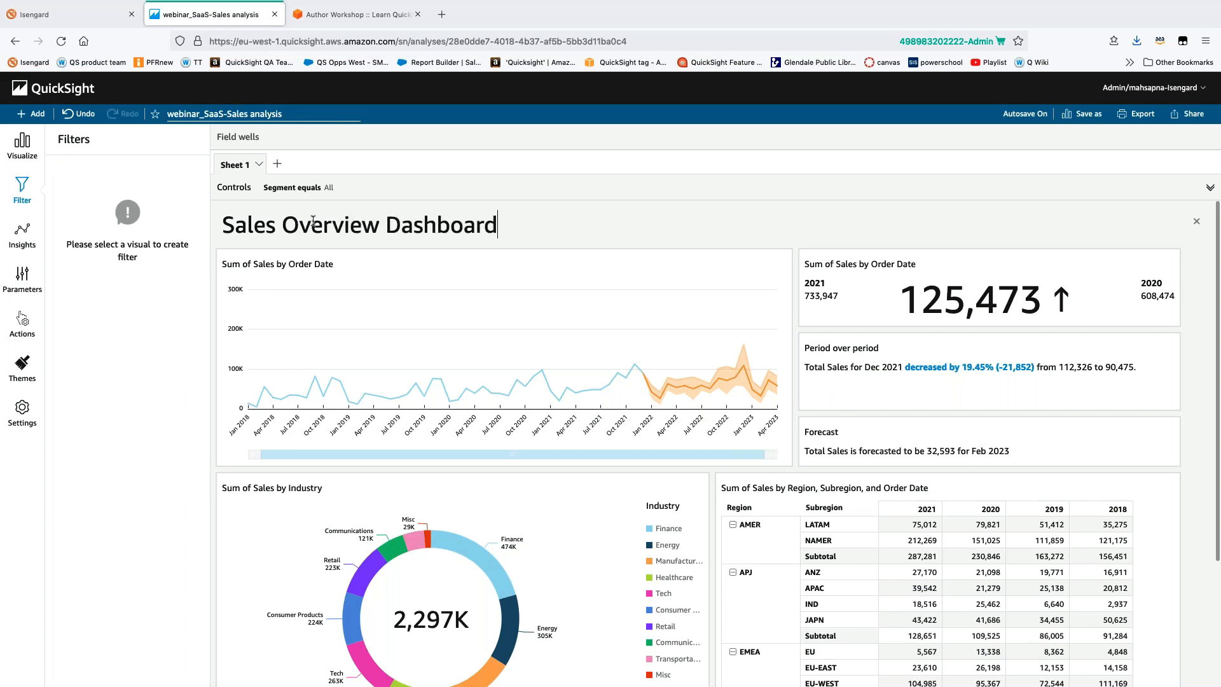
click(158, 355)
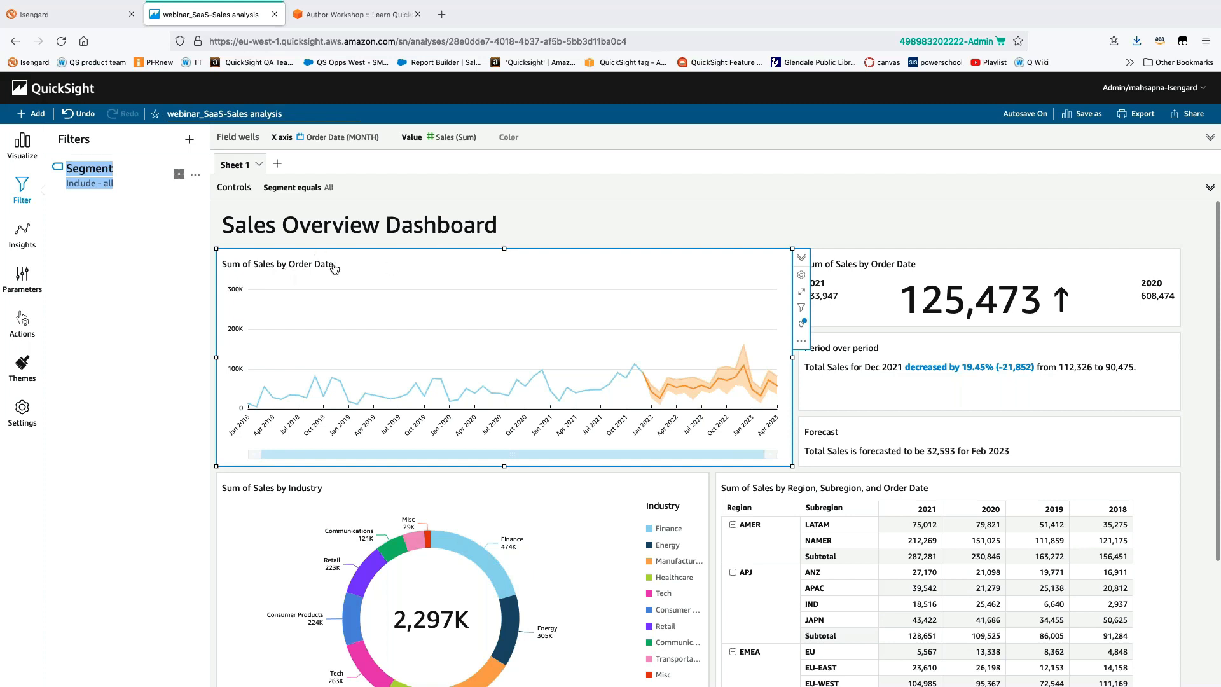
Retitle the sales-by-order-date line chart as "Monthly Trend and Forecast"
drag(333, 264, 222, 258)
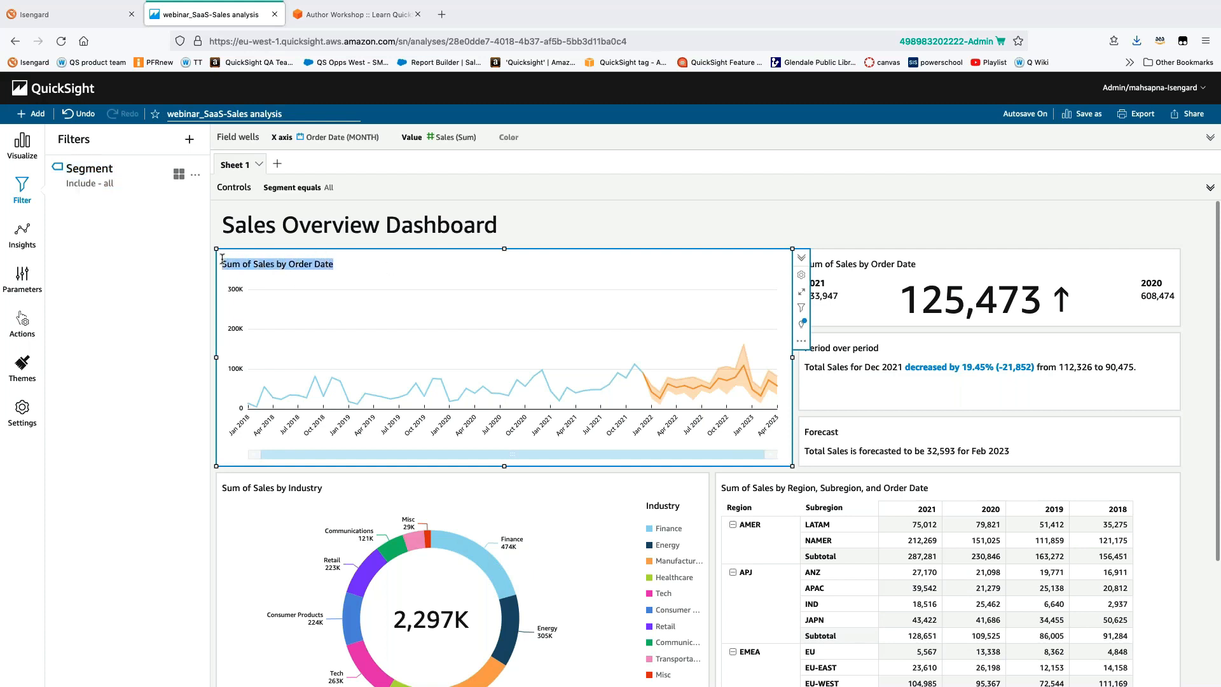
text(Monthly Trend and Forecast)
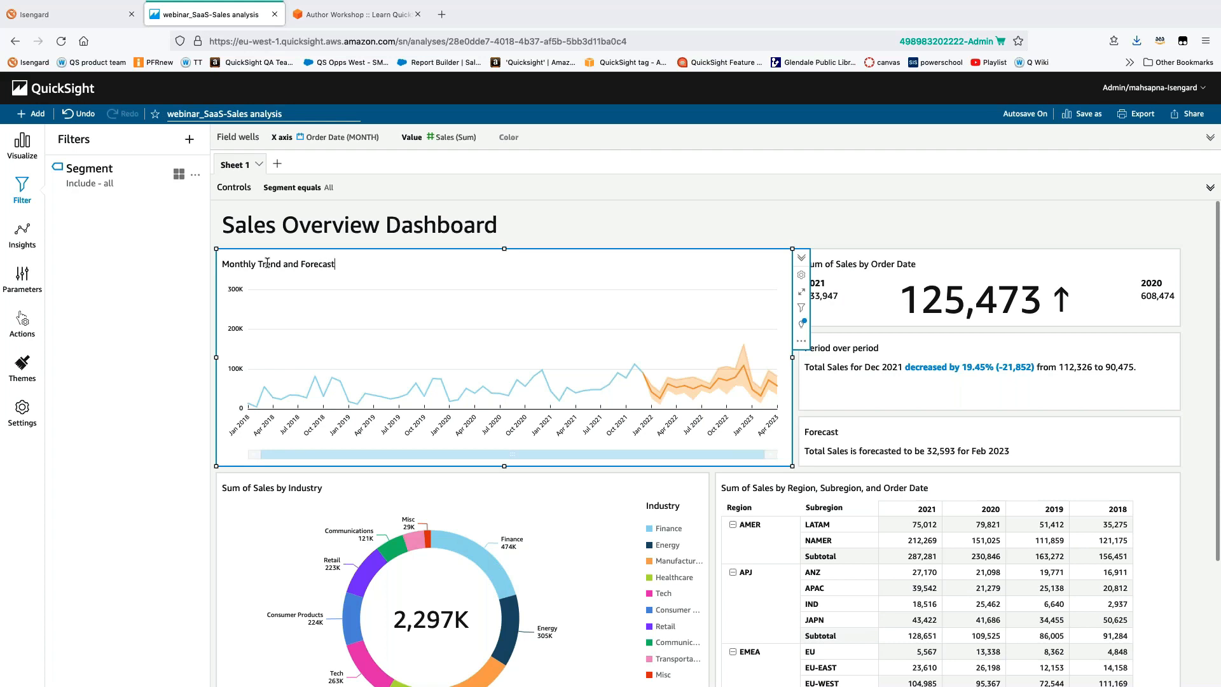
key(Return)
Retitle the KPI visual as "YoY Sales"
click(872, 263)
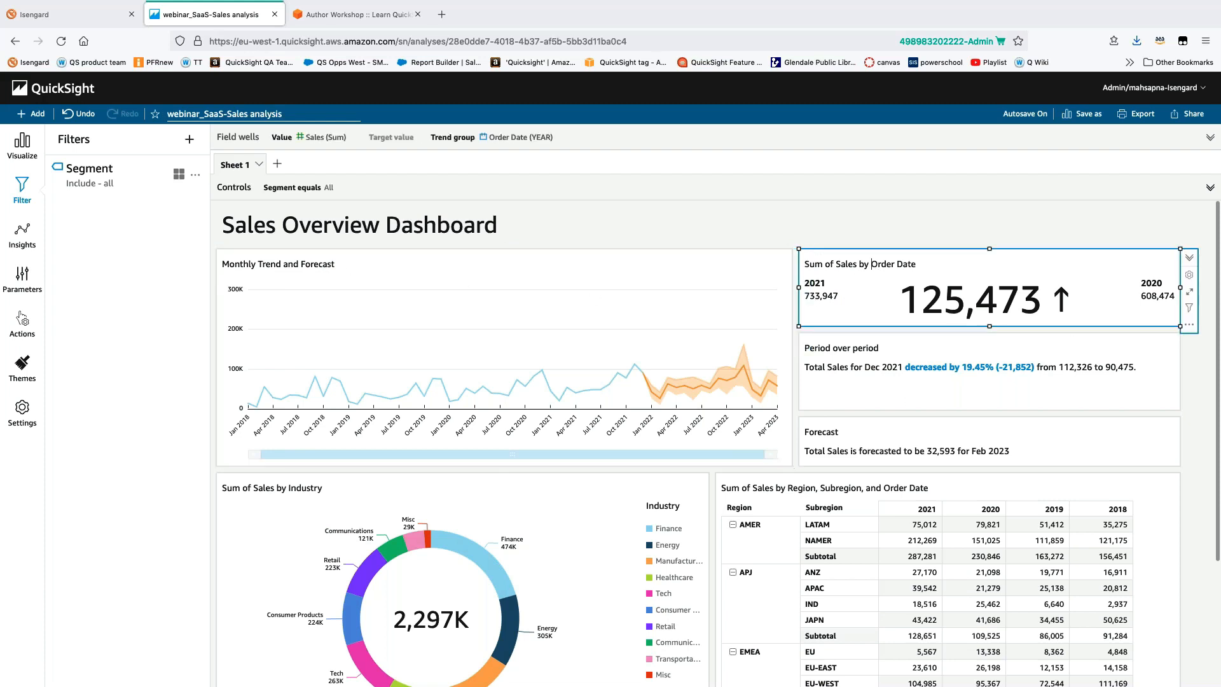
drag(921, 264, 796, 258)
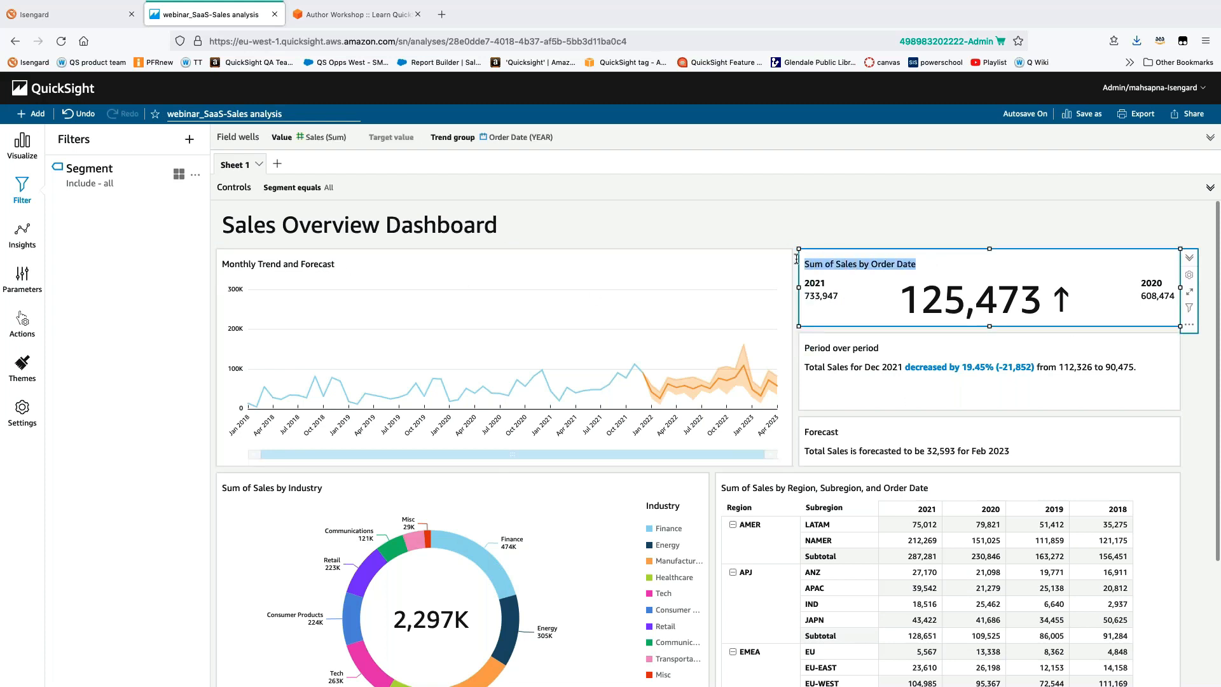
text(YoY)
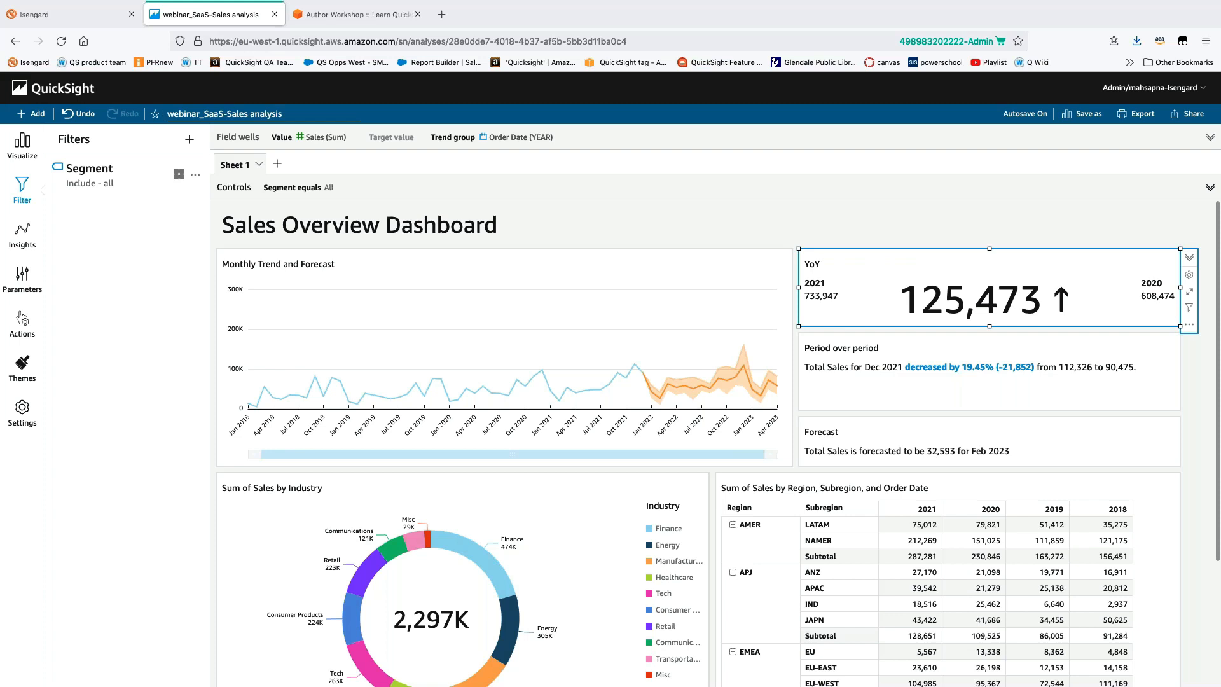
text( Sales)
Retitle the donut chart as "Sales by Industry (Drill down to Customer)"
click(845, 351)
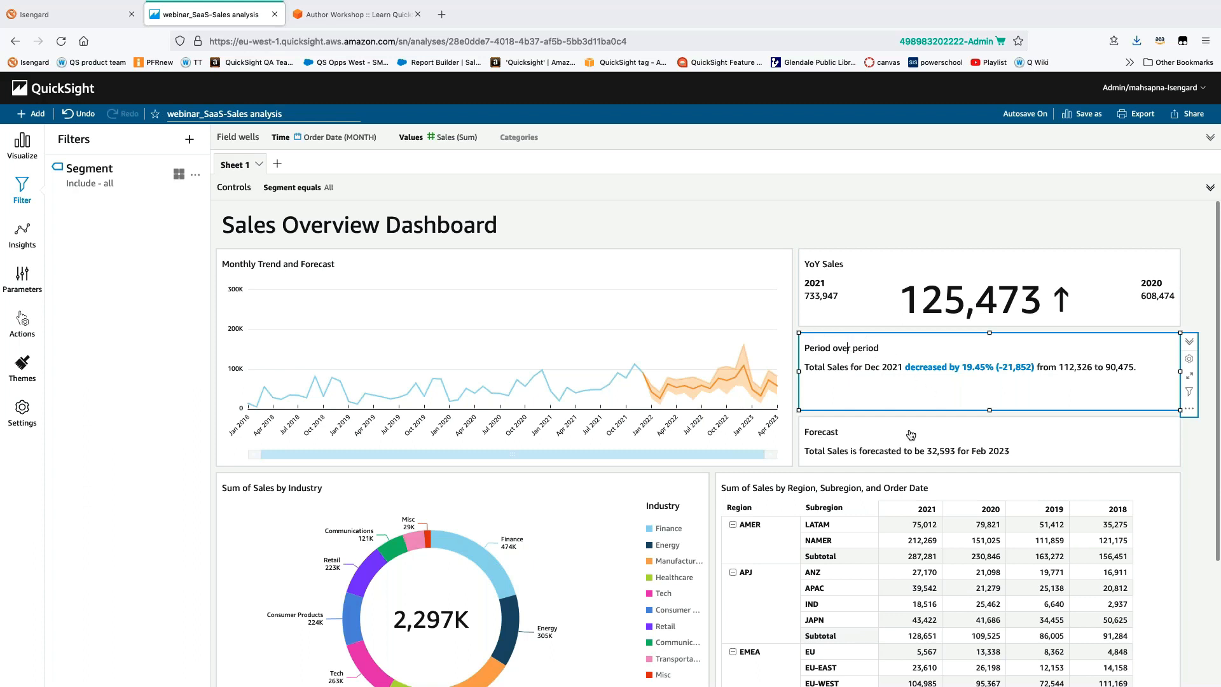
click(288, 487)
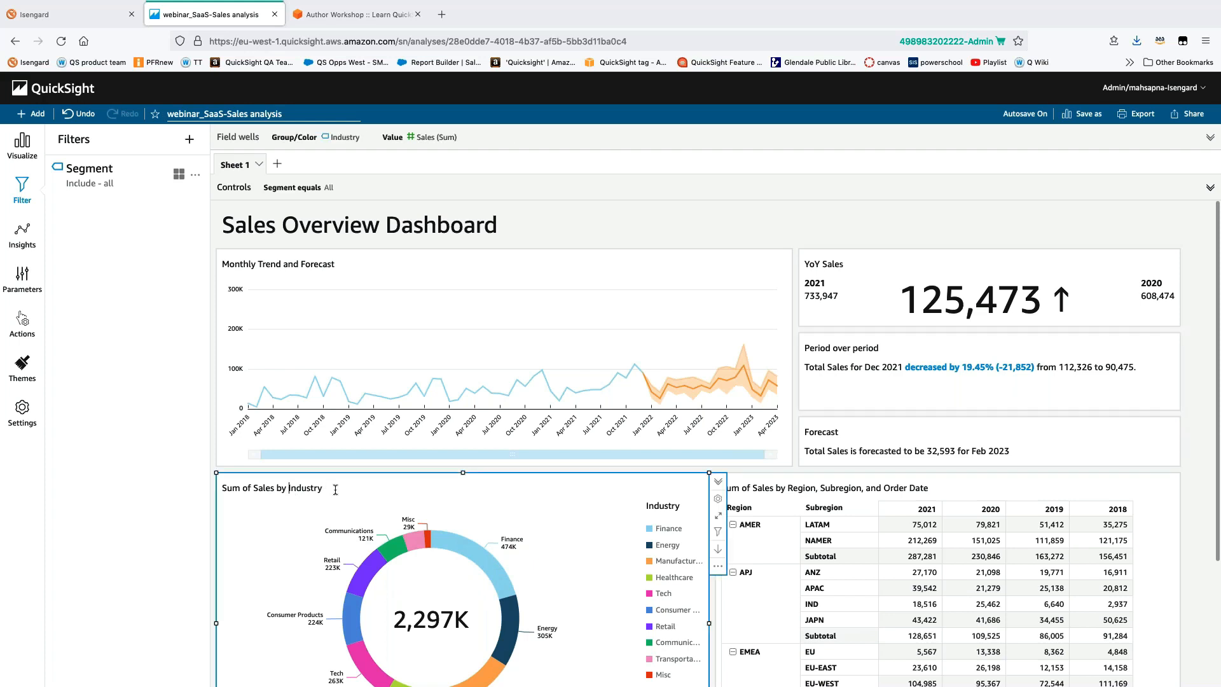
drag(253, 488, 209, 488)
key(BackSpace)
click(324, 491)
scroll(296, 457, down, 1)
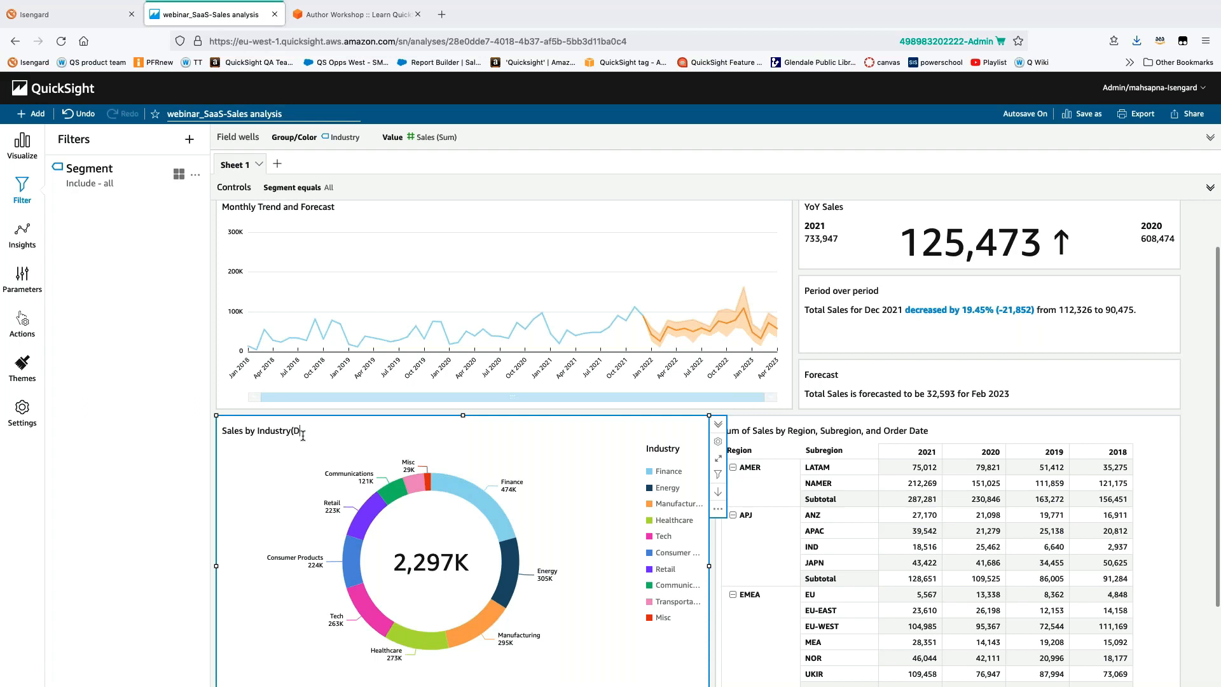
text(down to c Customer)
click(291, 430)
Retitle the region and subregion pivot table as "Regional Details"
click(823, 433)
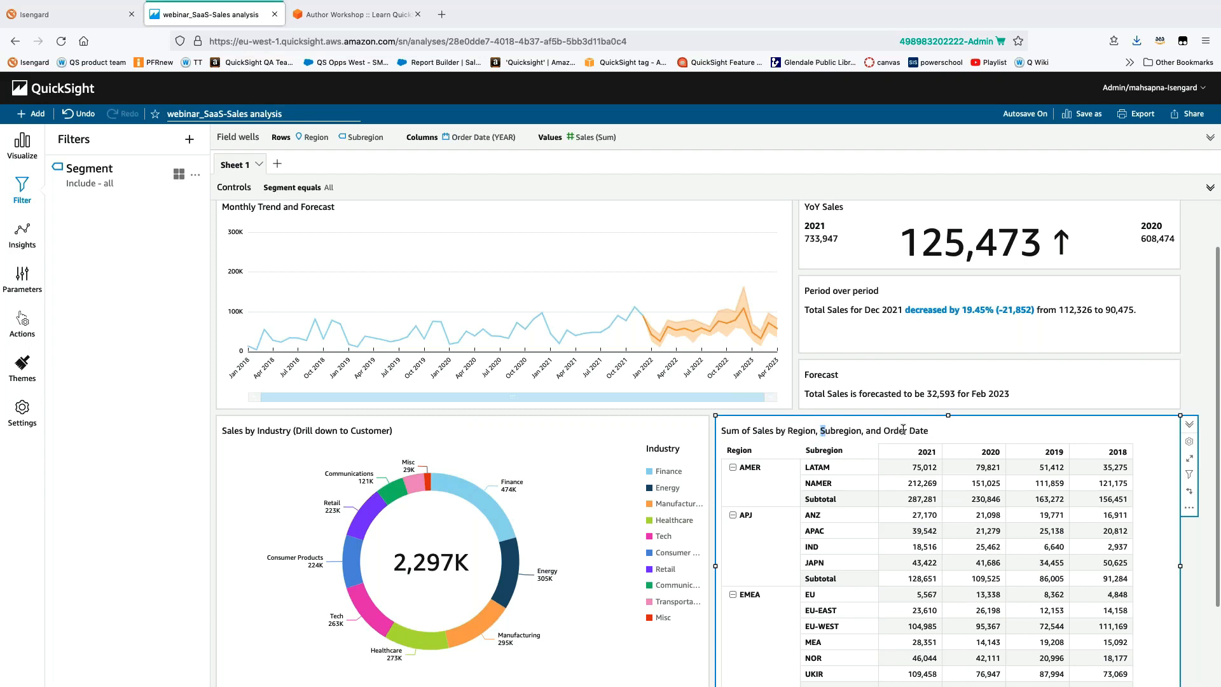
drag(928, 432, 720, 431)
text(R)
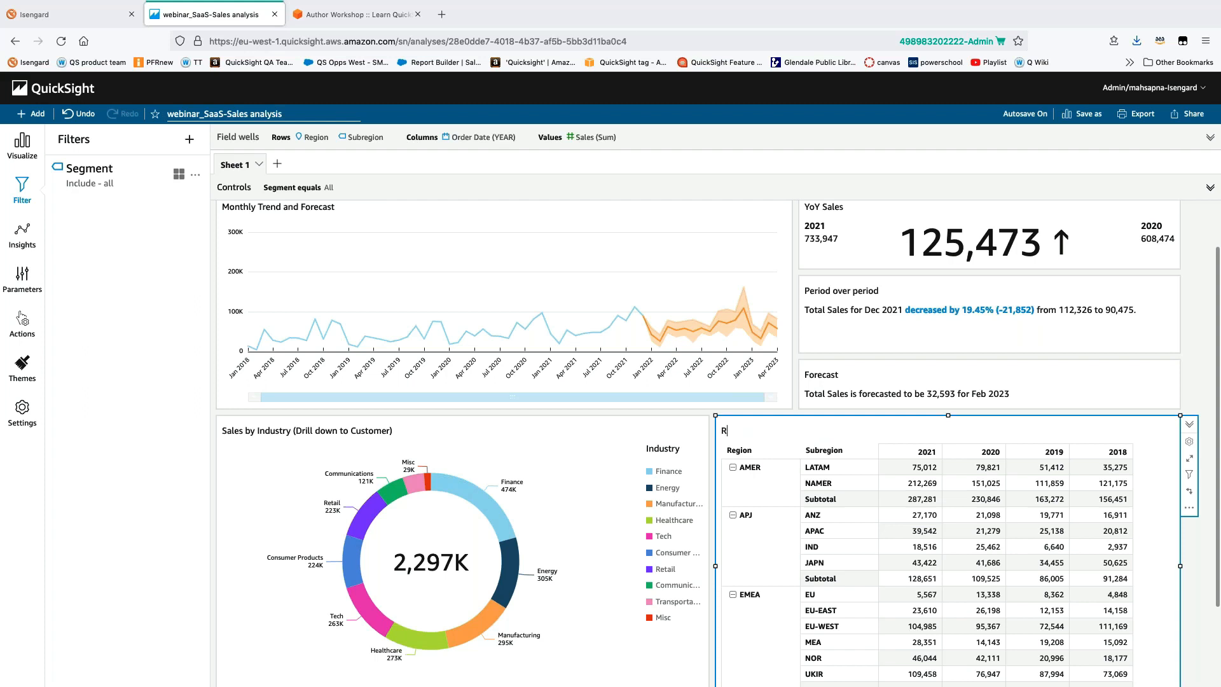
text(ego)
text(ional Details)
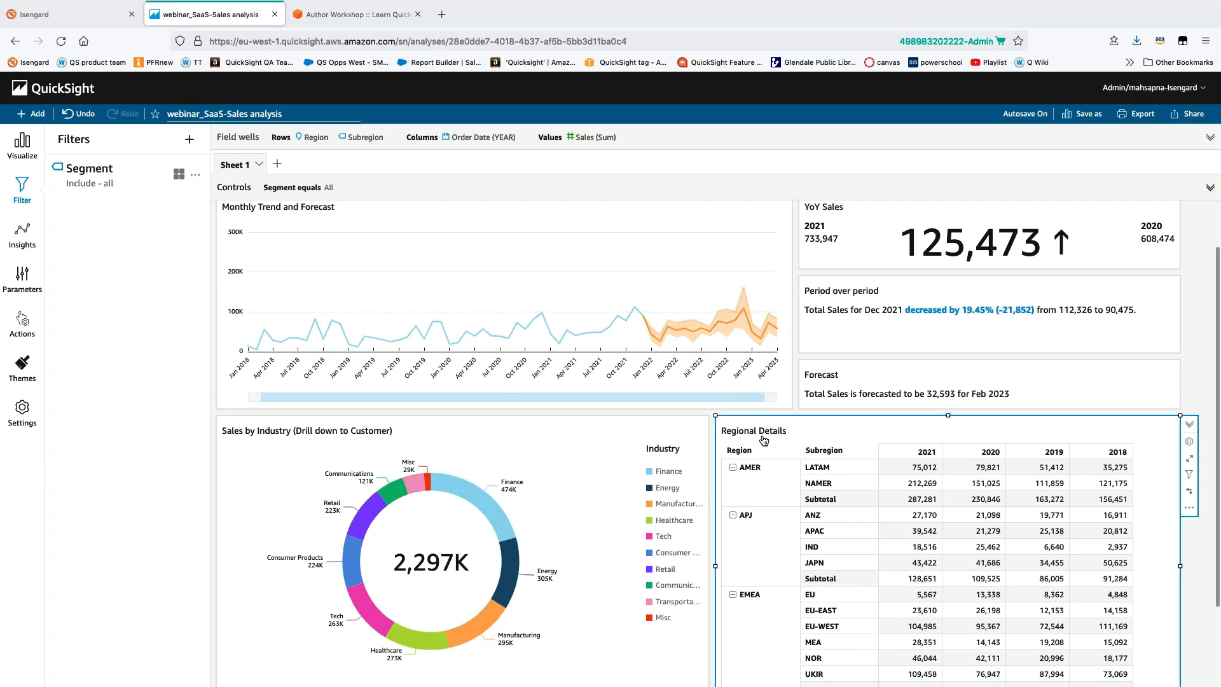
scroll(764, 439, down, 1)
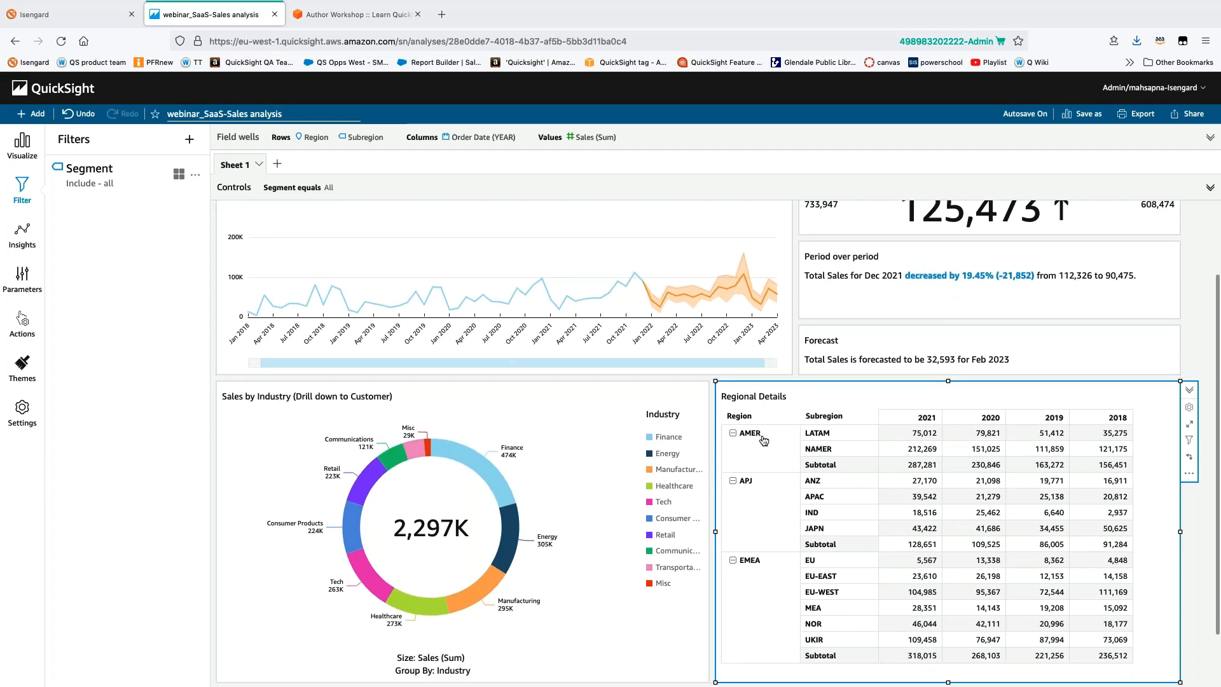
scroll(253, 266, up, 3)
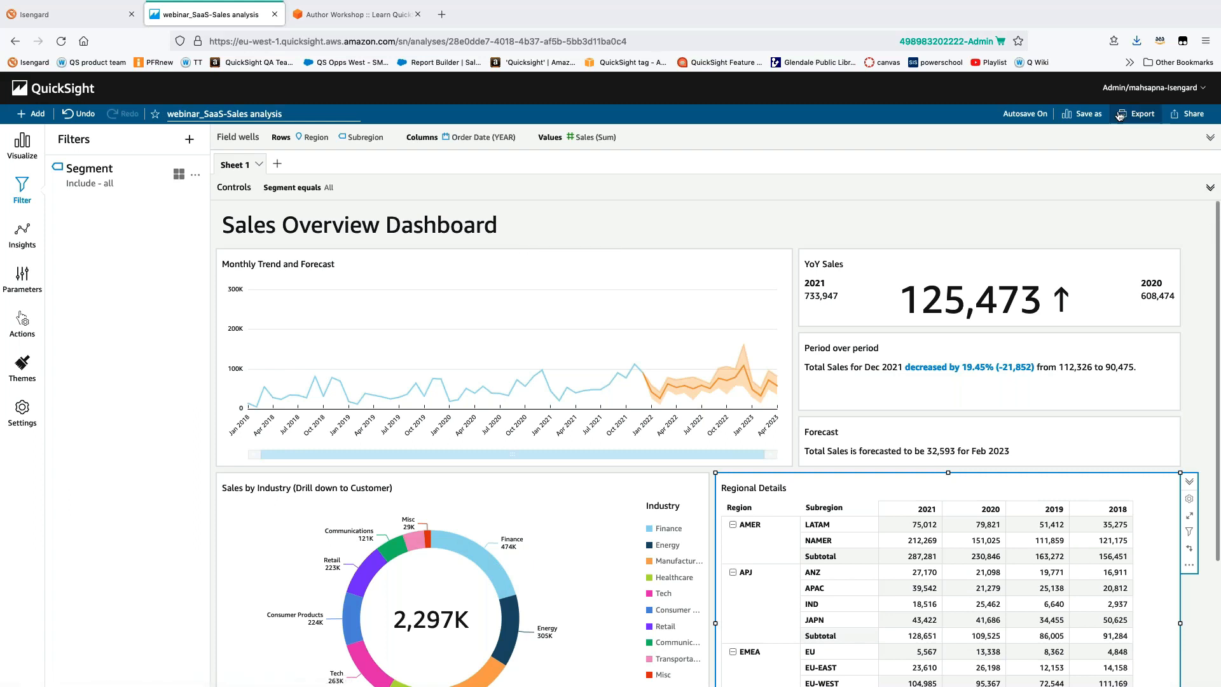
click(1185, 118)
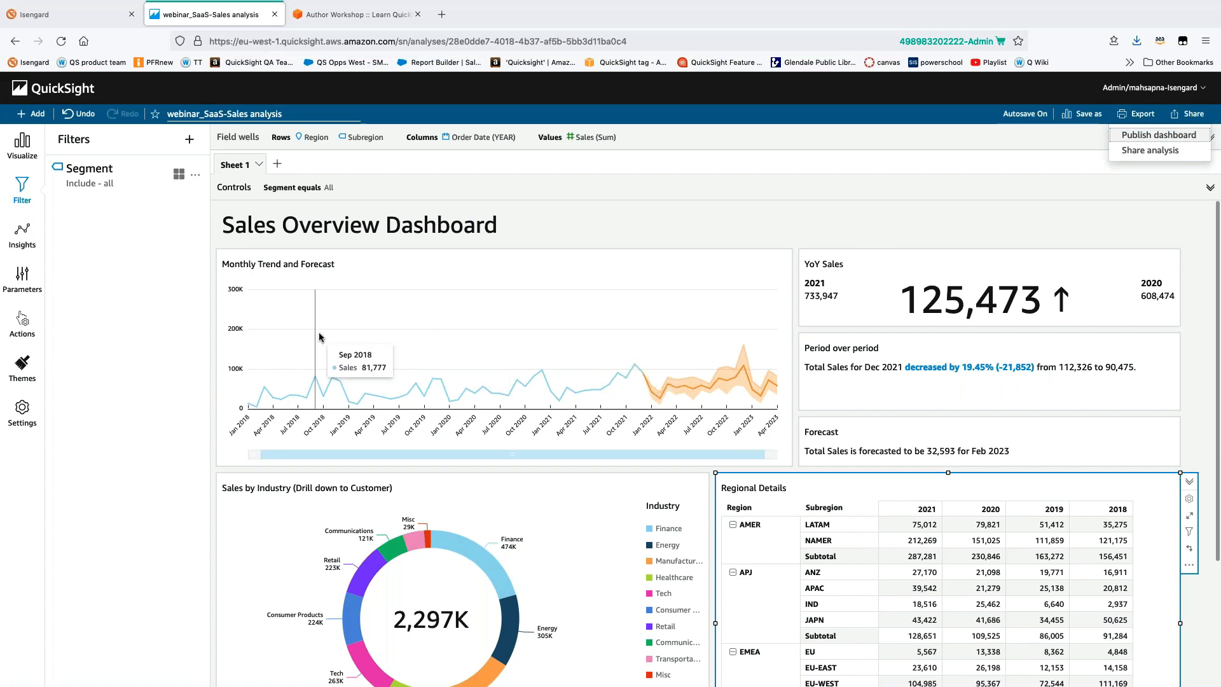
click(621, 485)
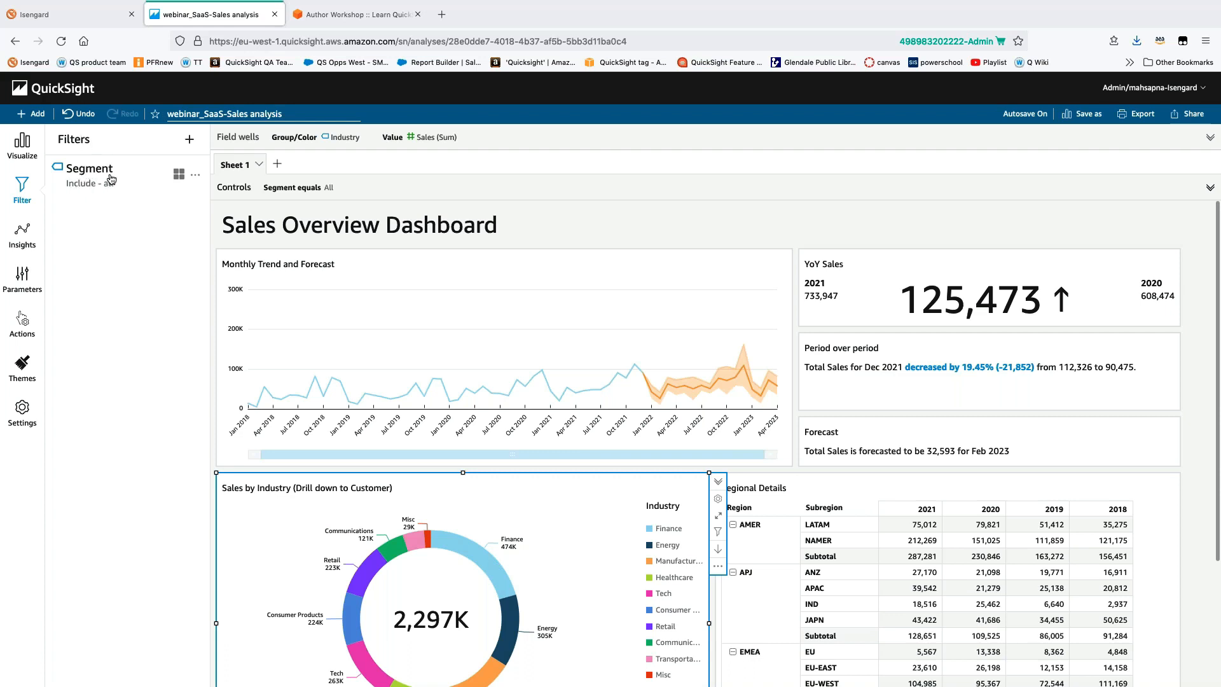
Remove the Segment control from the pinned controls area while keeping the Segment filter itself
click(196, 179)
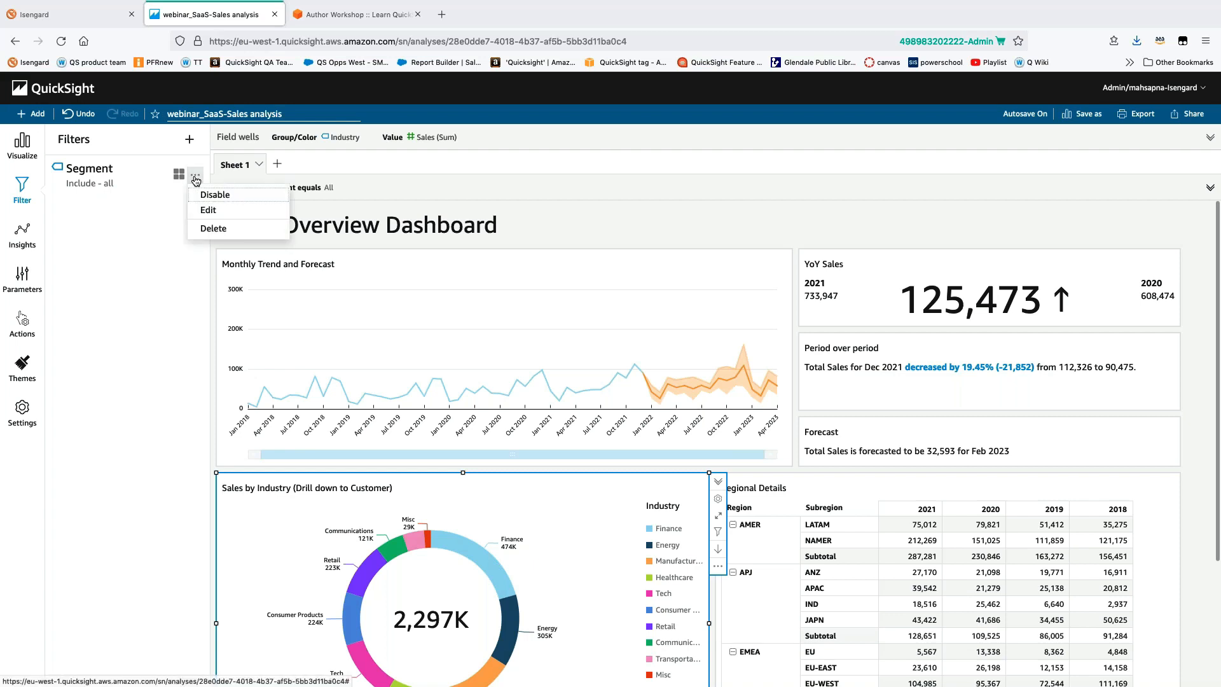
click(343, 188)
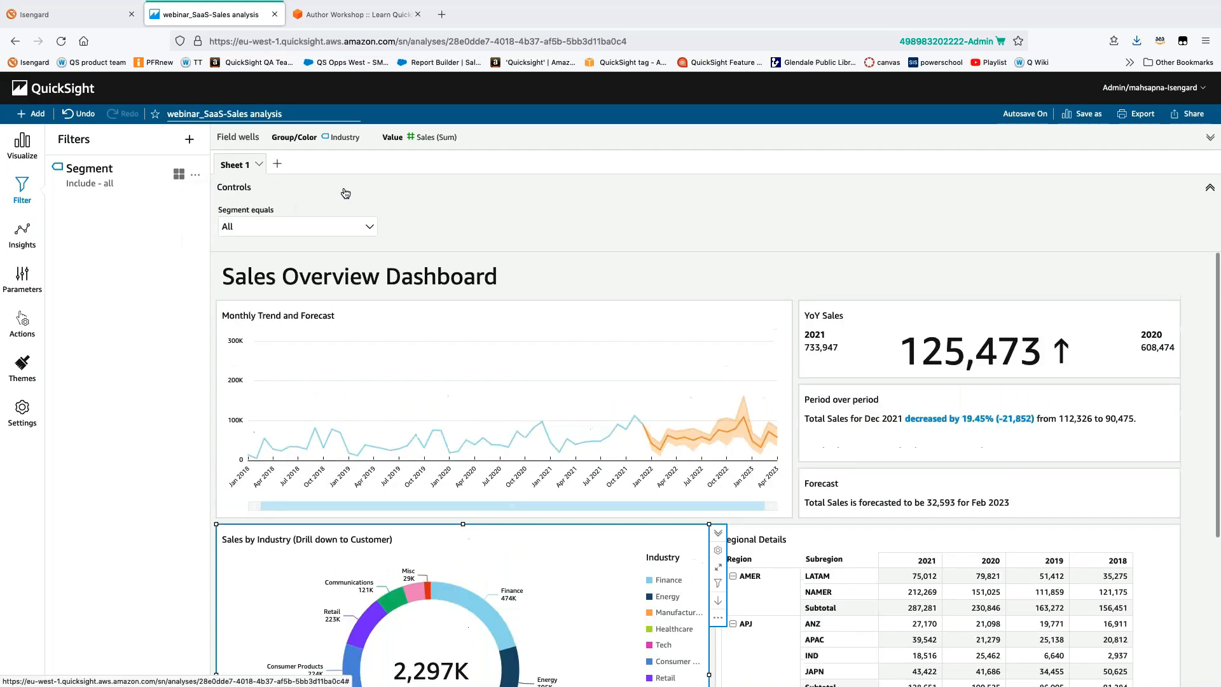
click(369, 212)
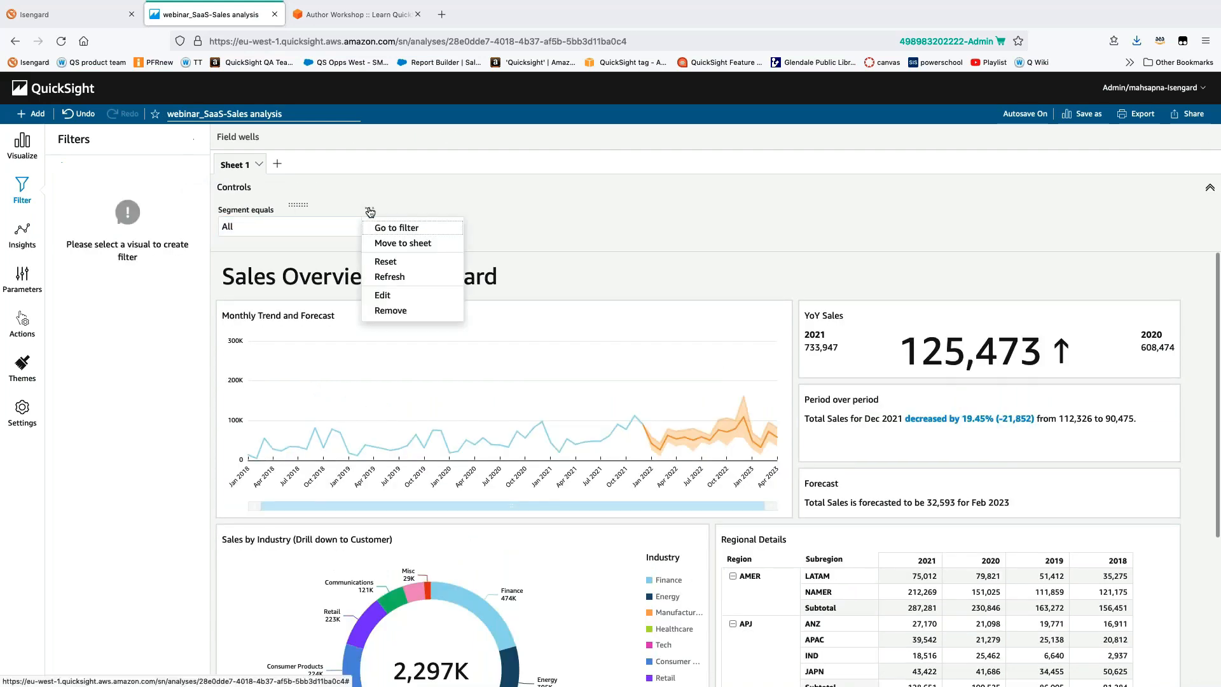
click(391, 311)
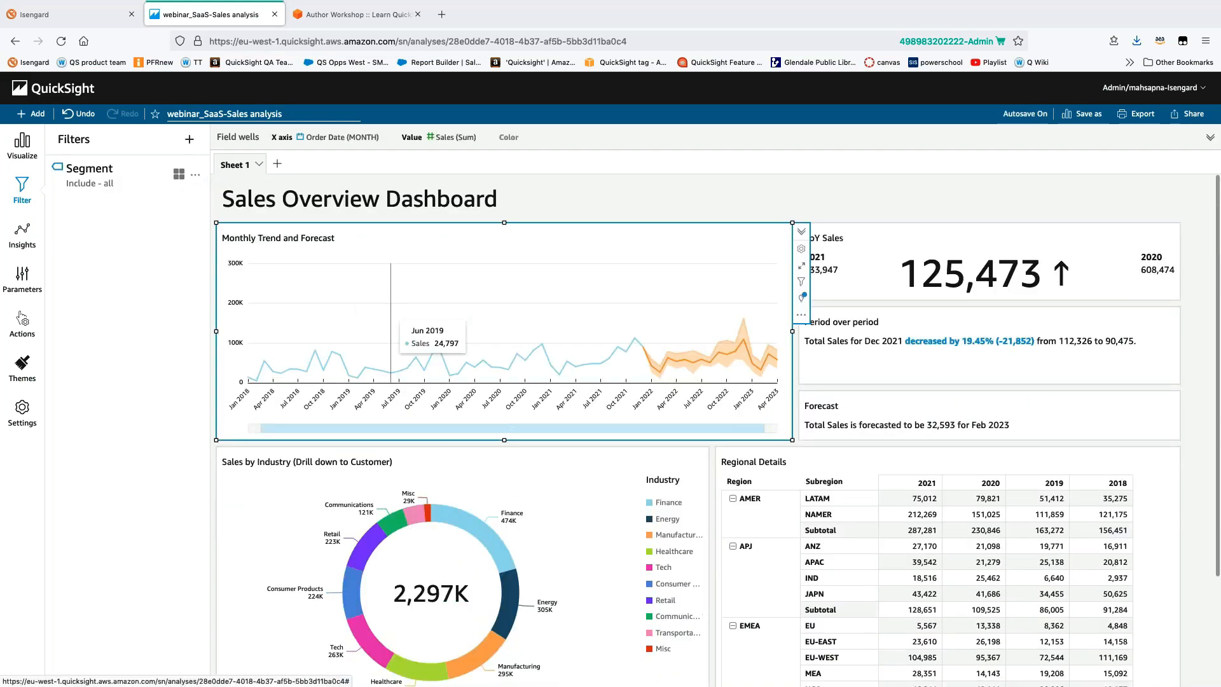
Add the Segment filter back to the sheet as a control and pin that control to the top
click(195, 181)
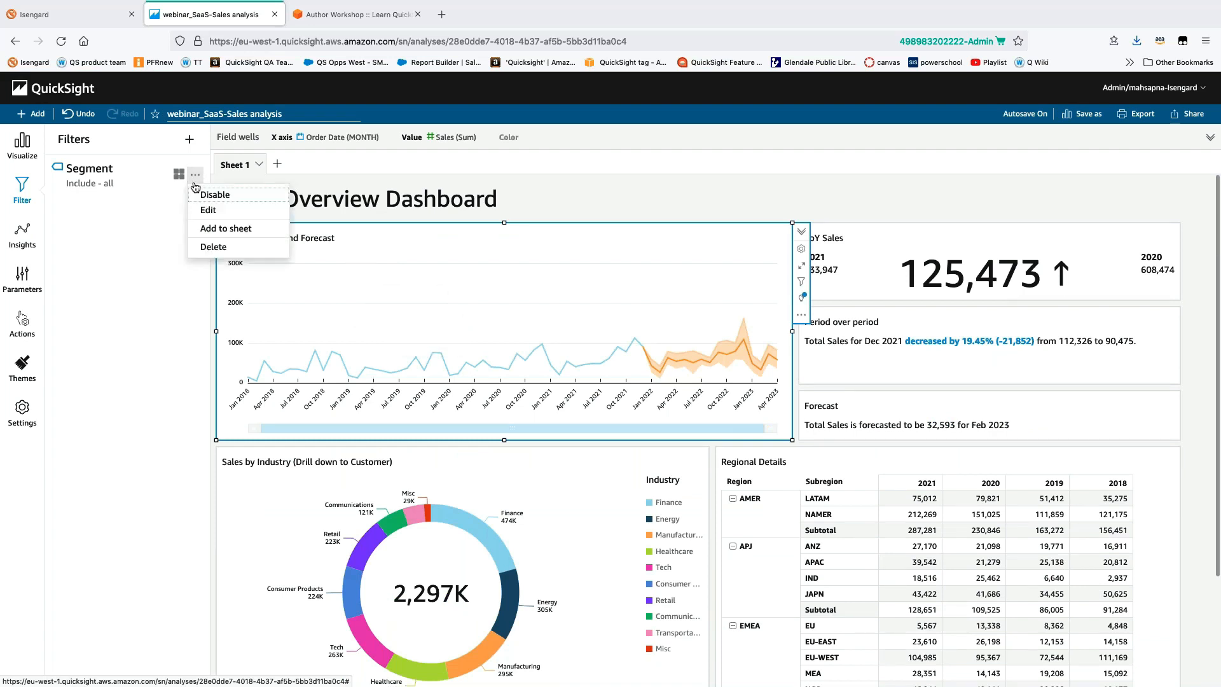
click(235, 230)
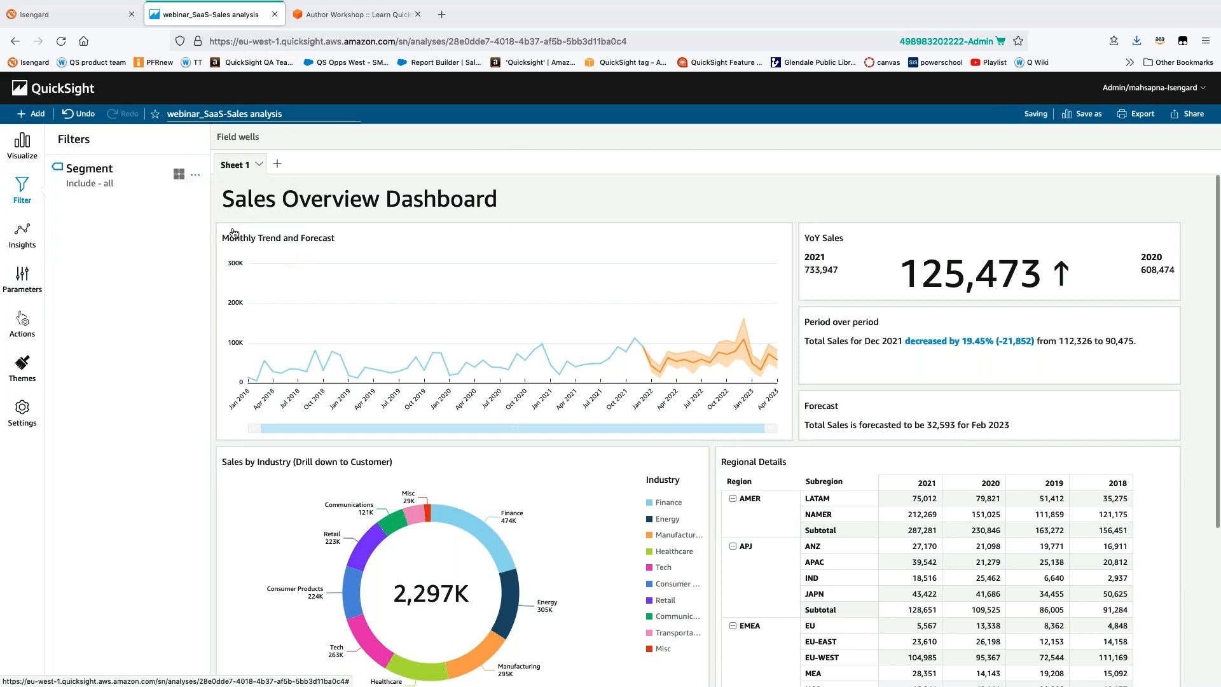
scroll(470, 604, down, 2)
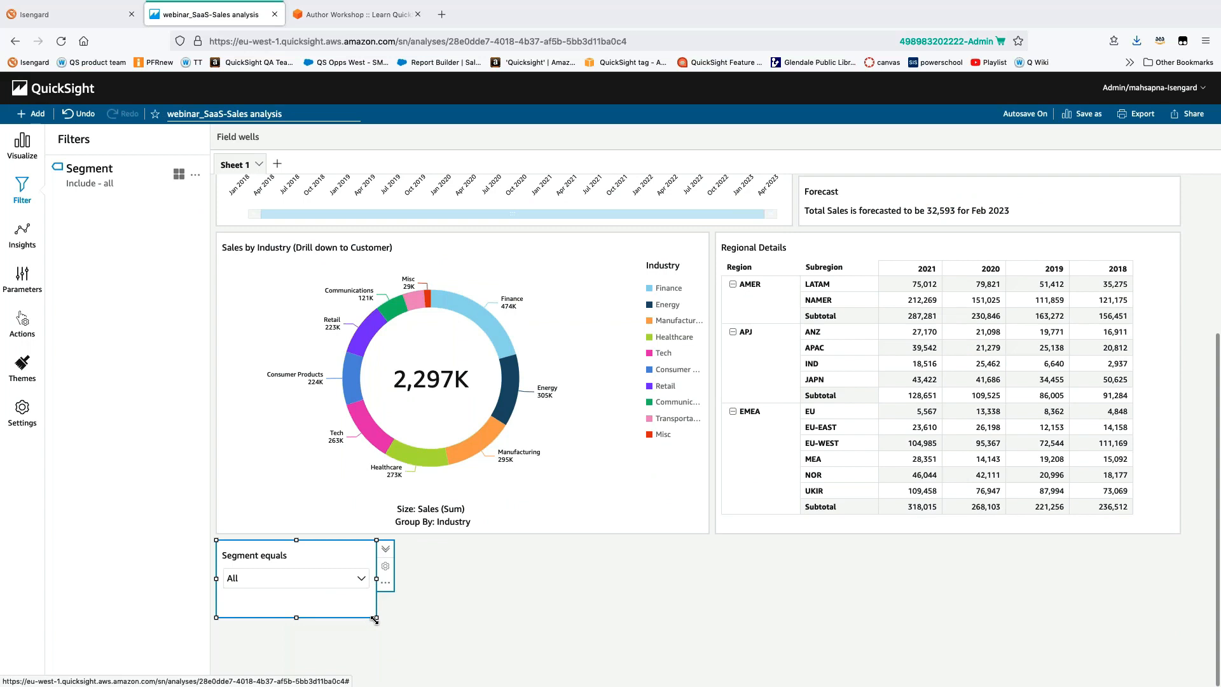
click(386, 584)
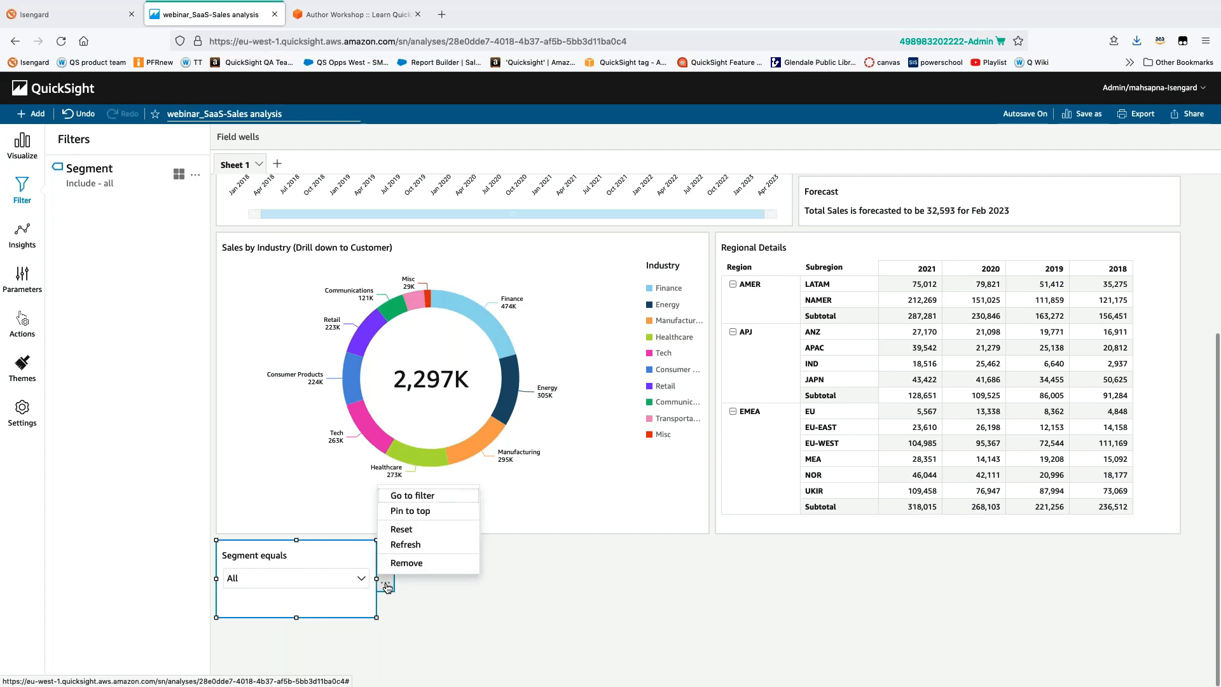
click(419, 512)
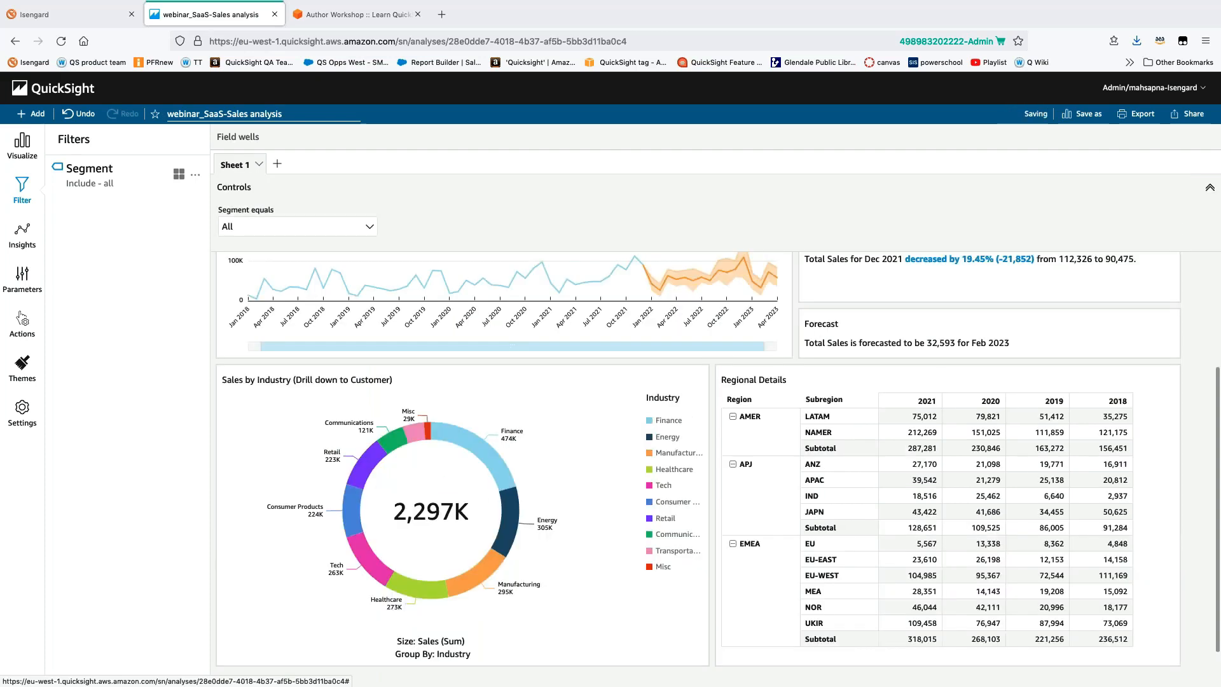
Restrict the Segment control to the Enterprise and SMB values only
click(333, 233)
click(230, 283)
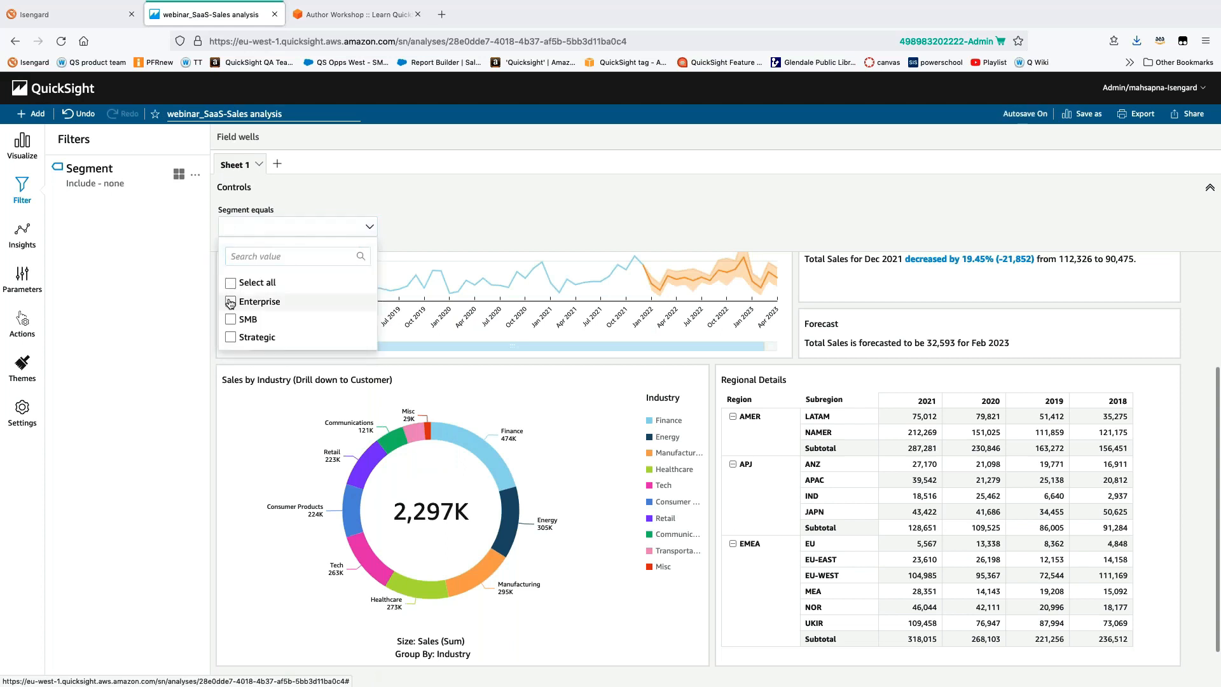
click(230, 302)
click(230, 319)
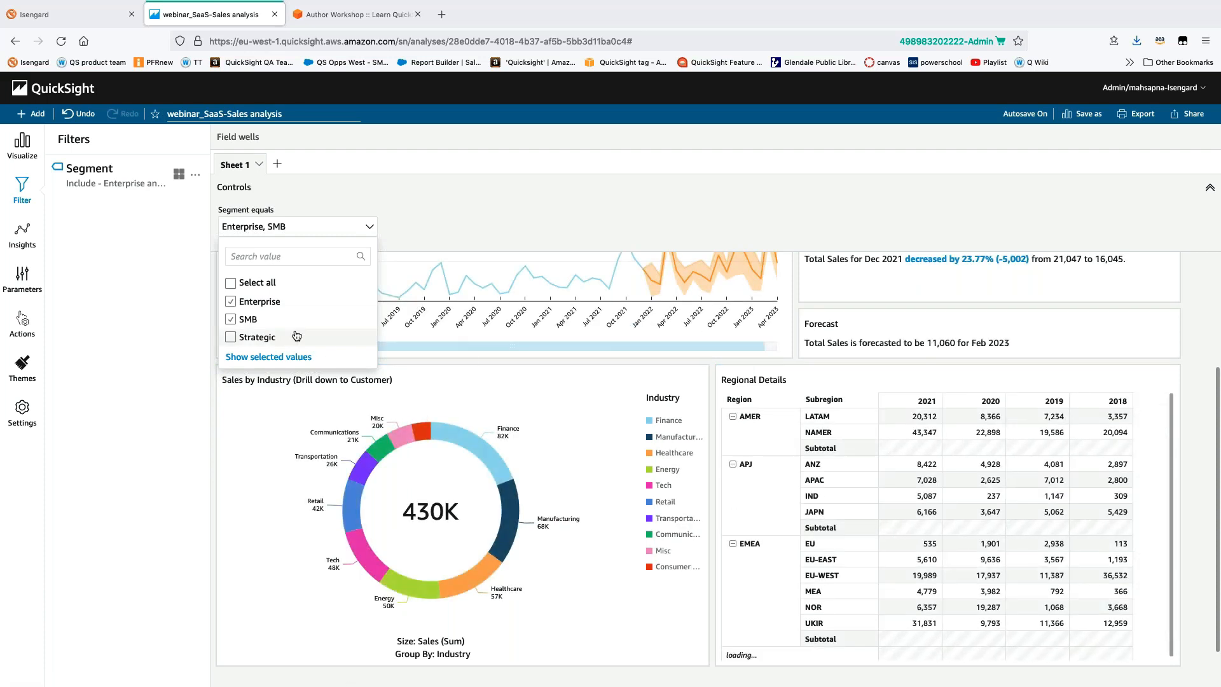
Reselect all values in the Segment control and collapse the controls area
click(231, 283)
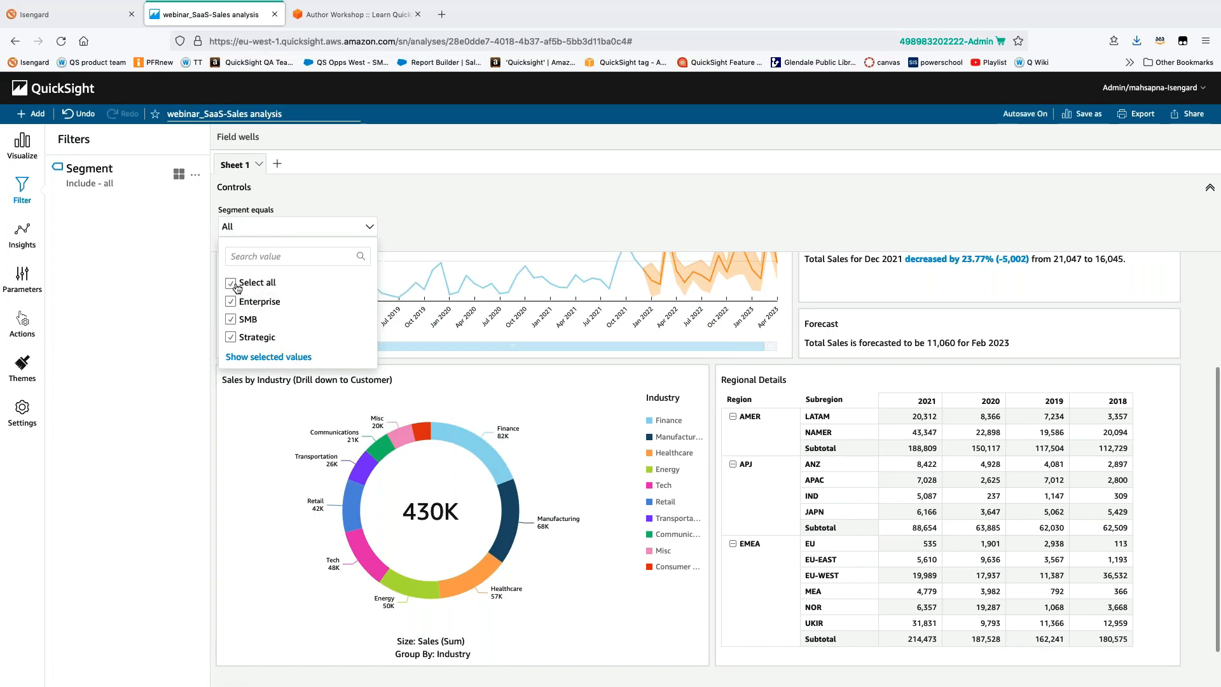
click(467, 196)
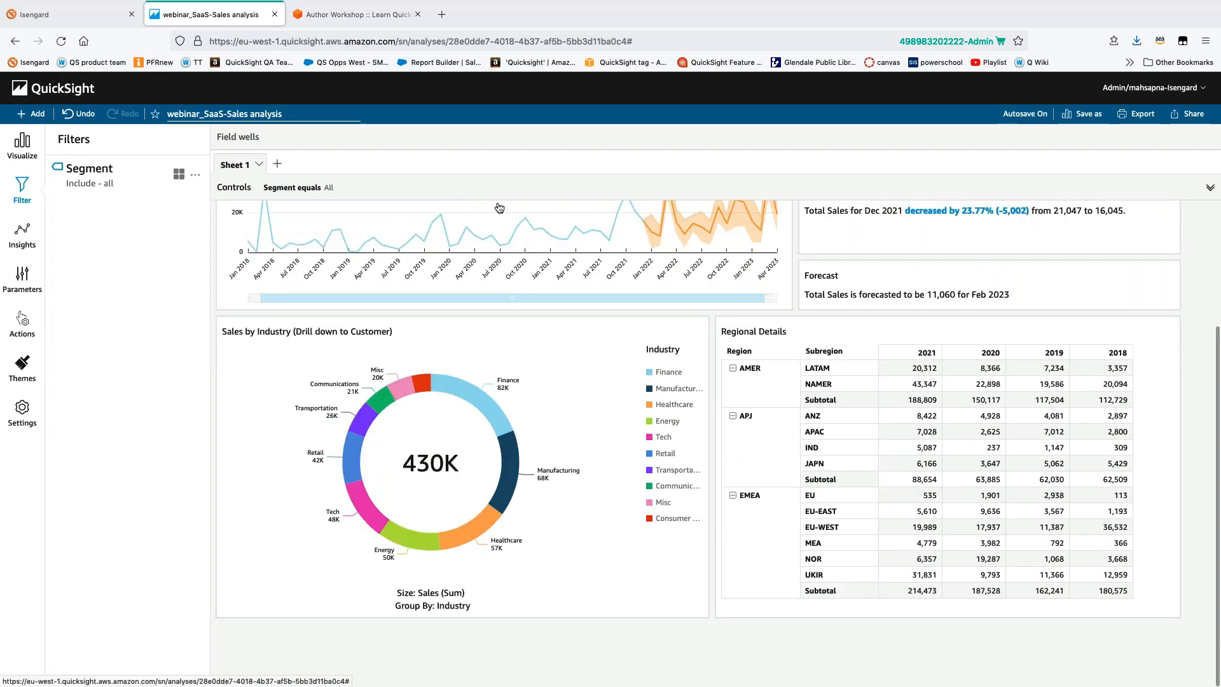
scroll(581, 649, up, 1)
scroll(582, 652, up, 2)
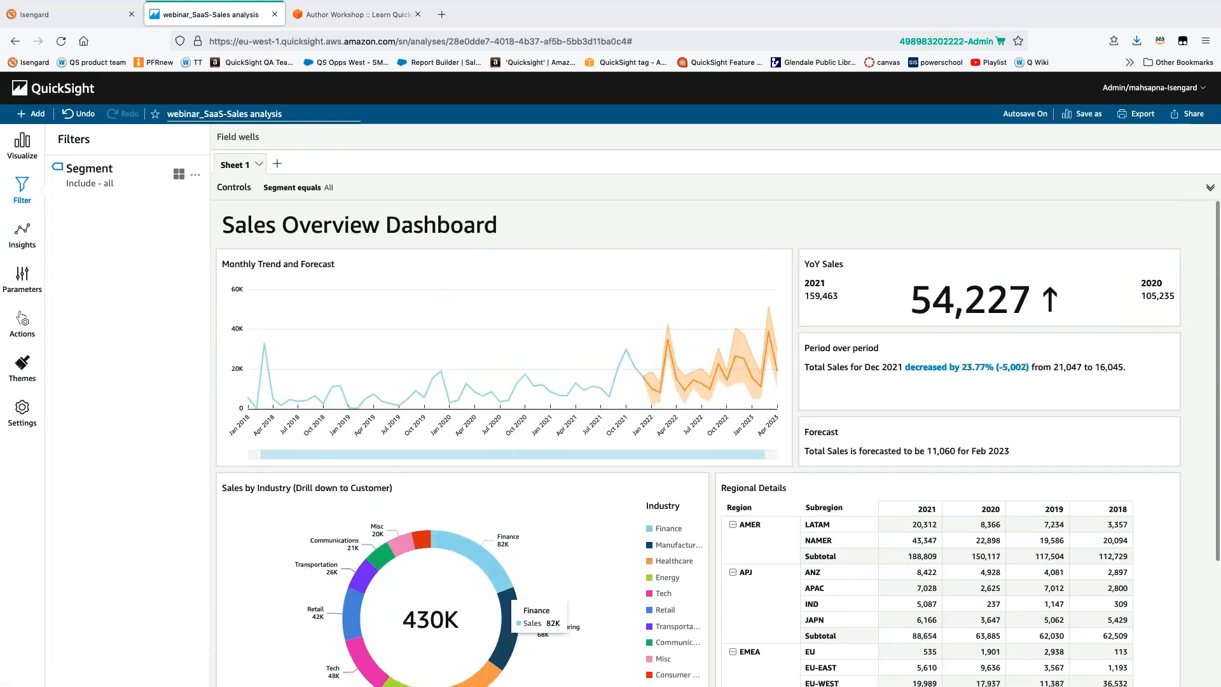
Remove the Customer drill-down level from the donut chart's Group/Color field well
scroll(558, 439, down, 1)
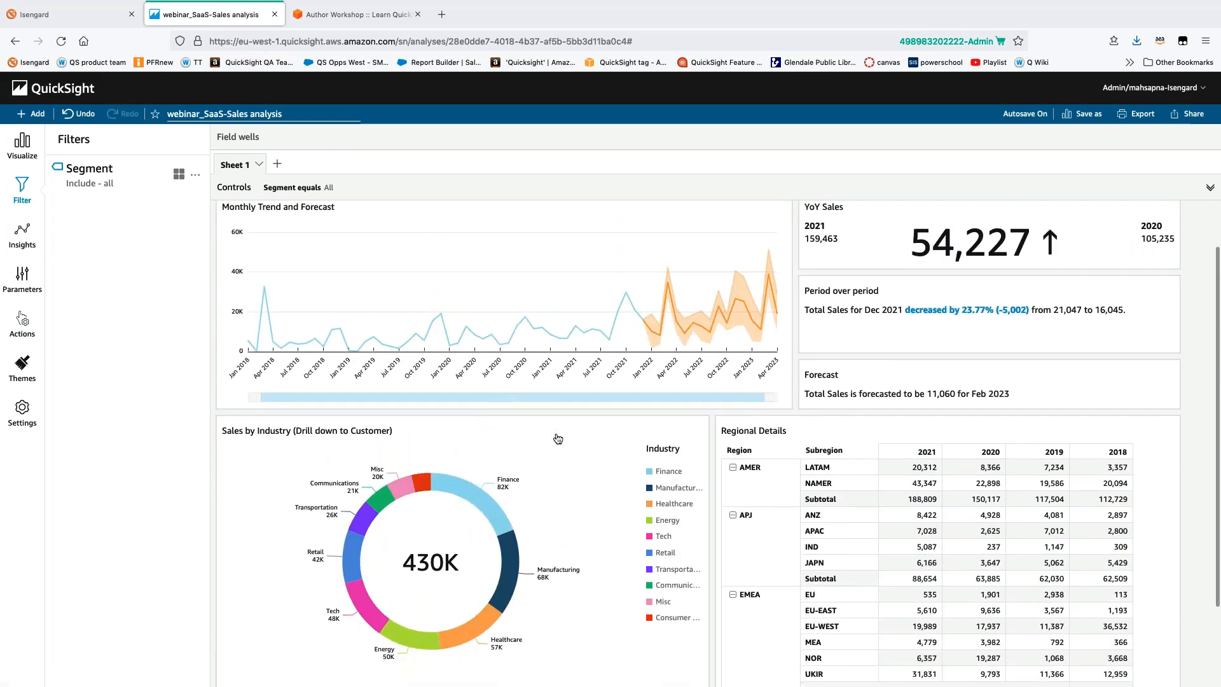
click(598, 433)
click(371, 139)
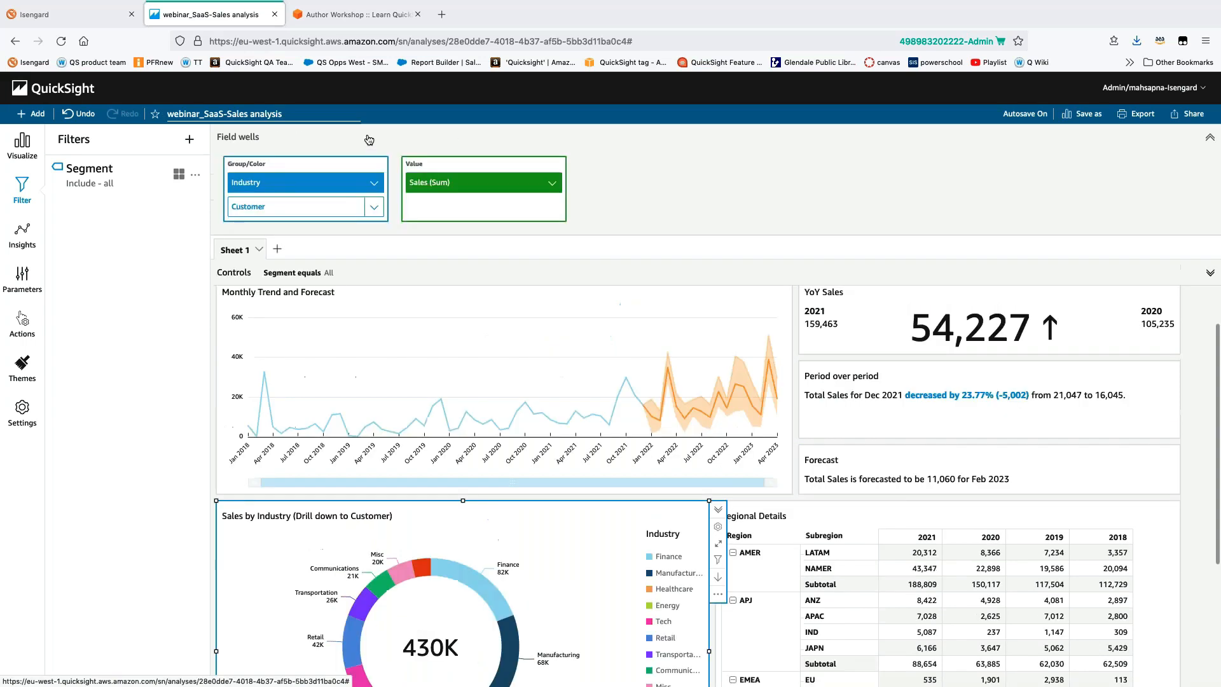
click(375, 206)
click(394, 320)
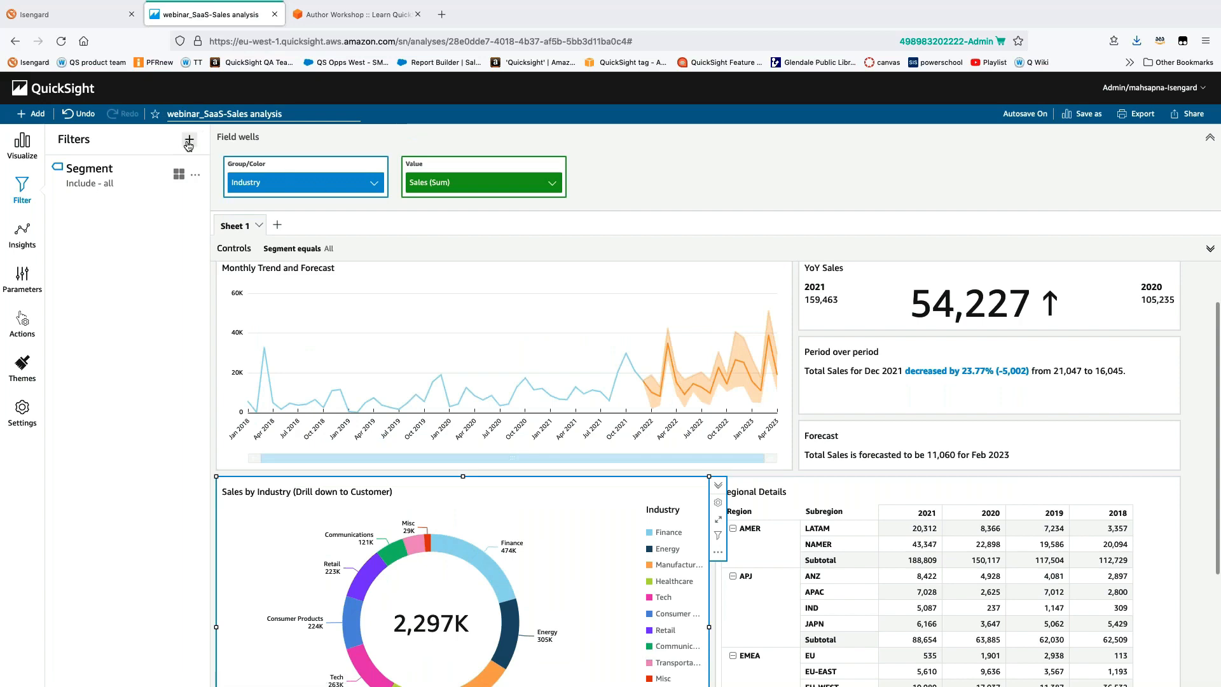
Search the dataset fields for "cu" and assign Customer to the donut chart
click(26, 148)
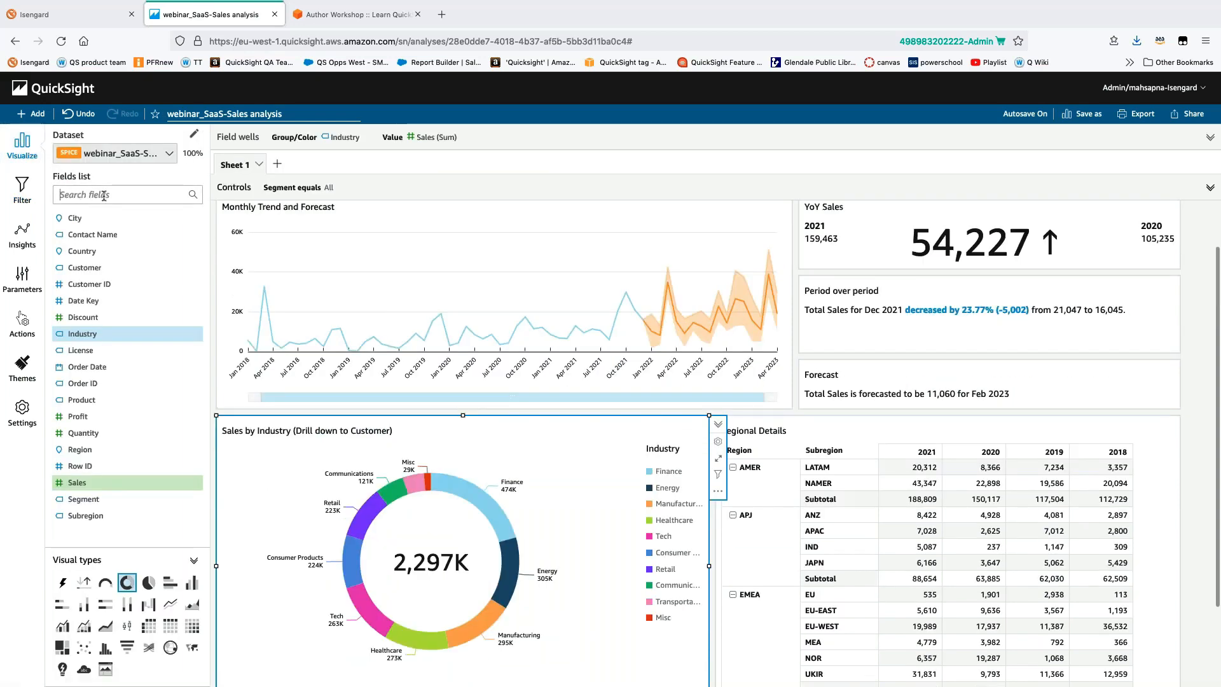
click(104, 196)
text(cu)
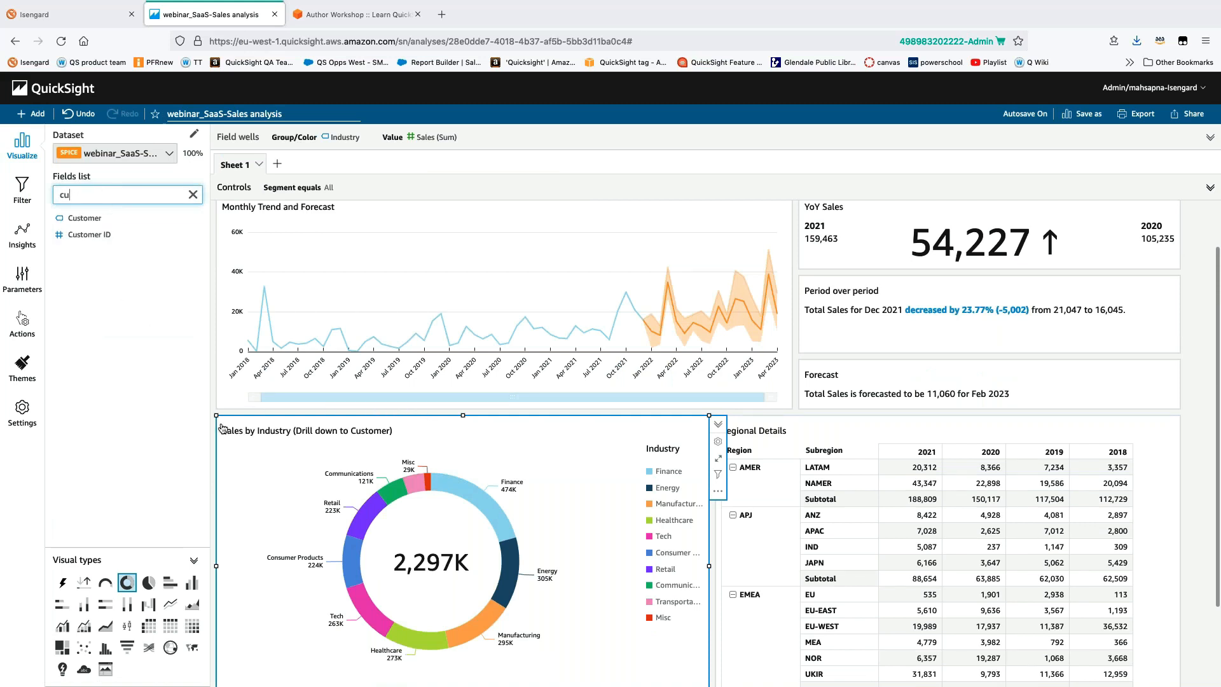
click(87, 224)
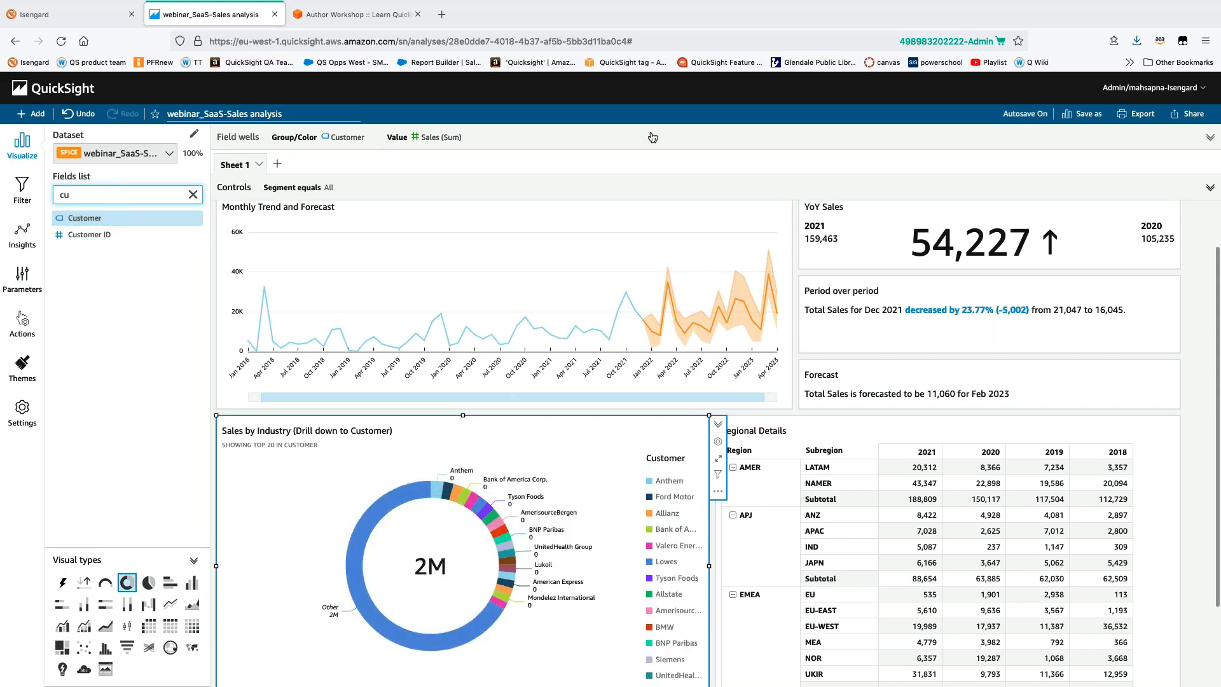
Search the fields for "ind" and place Industry above Customer in the donut chart's Group/Color field well
click(1211, 138)
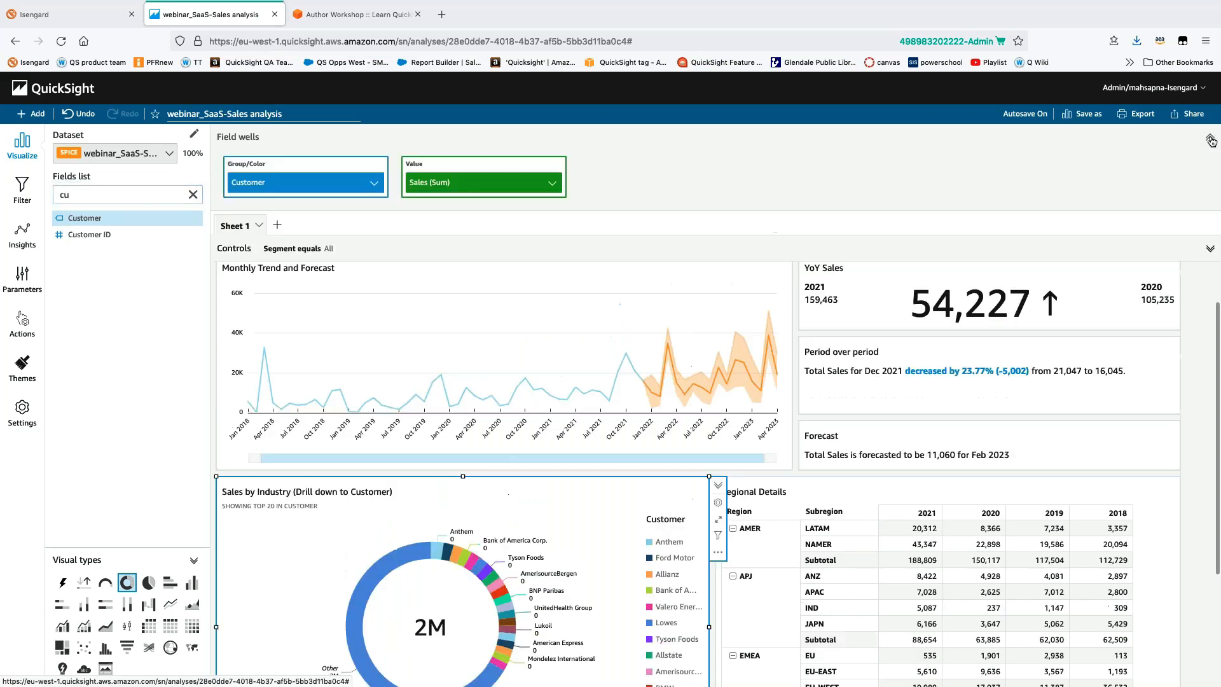
drag(99, 219, 82, 215)
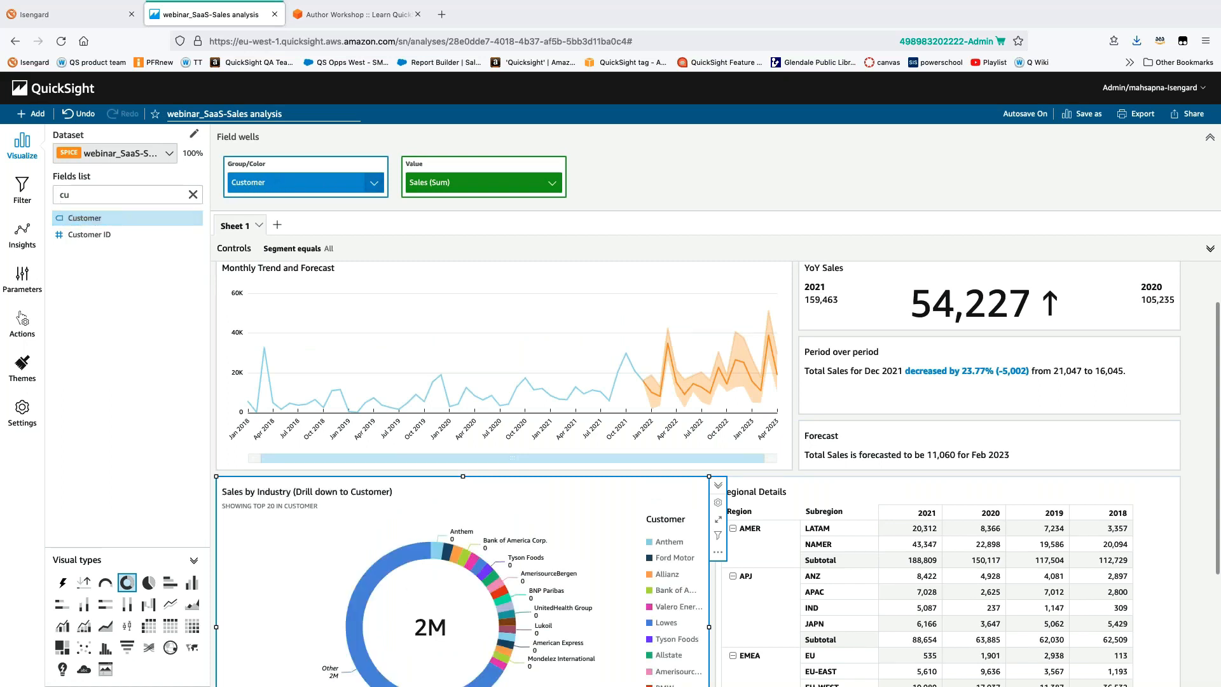
click(193, 195)
text(ind)
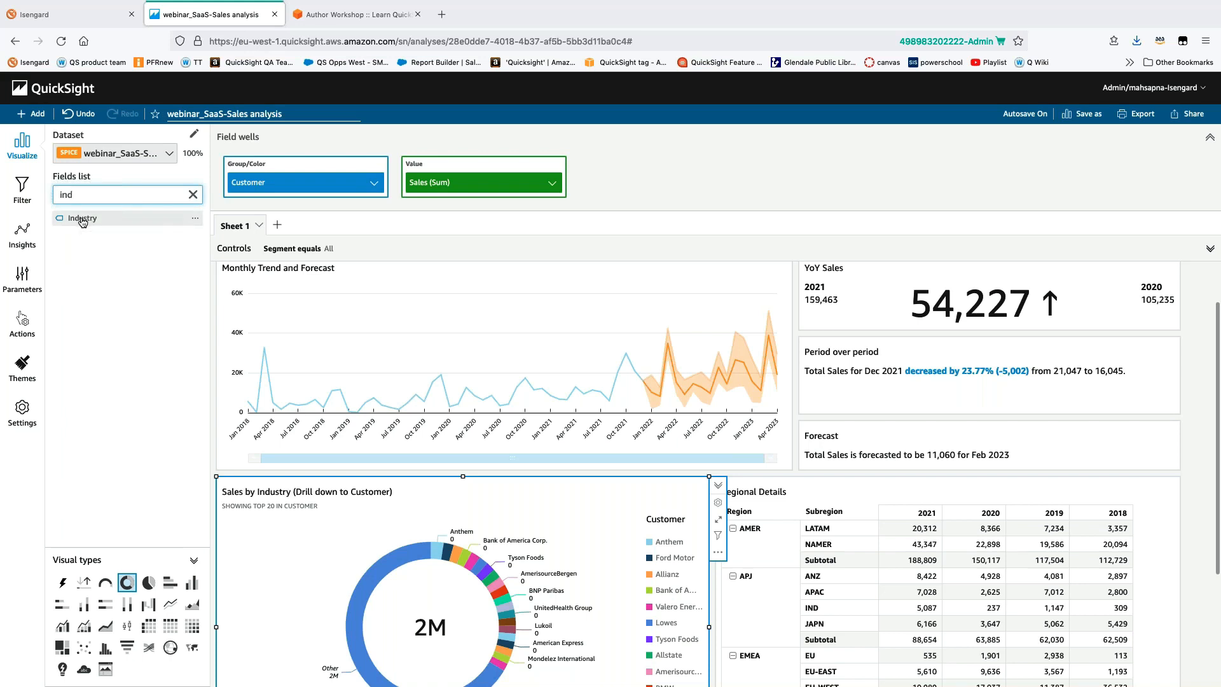
drag(83, 219, 262, 159)
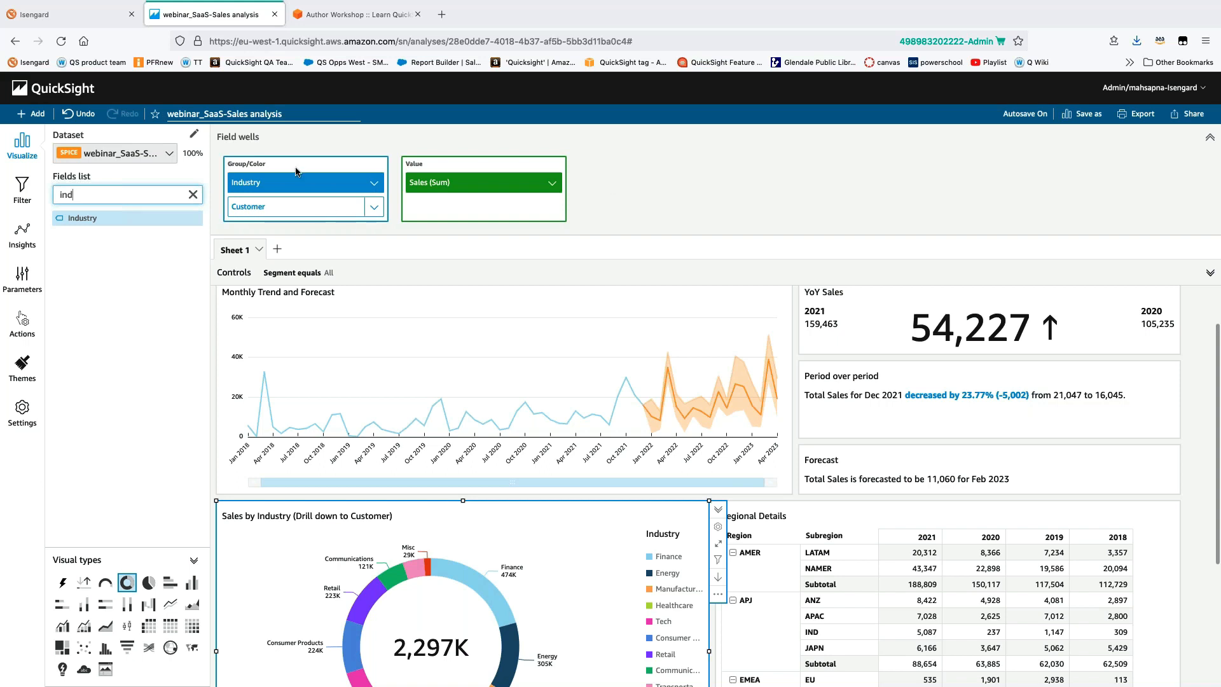
Switch the whole donut chart down to Customer level and back up to Industry, twice
click(719, 578)
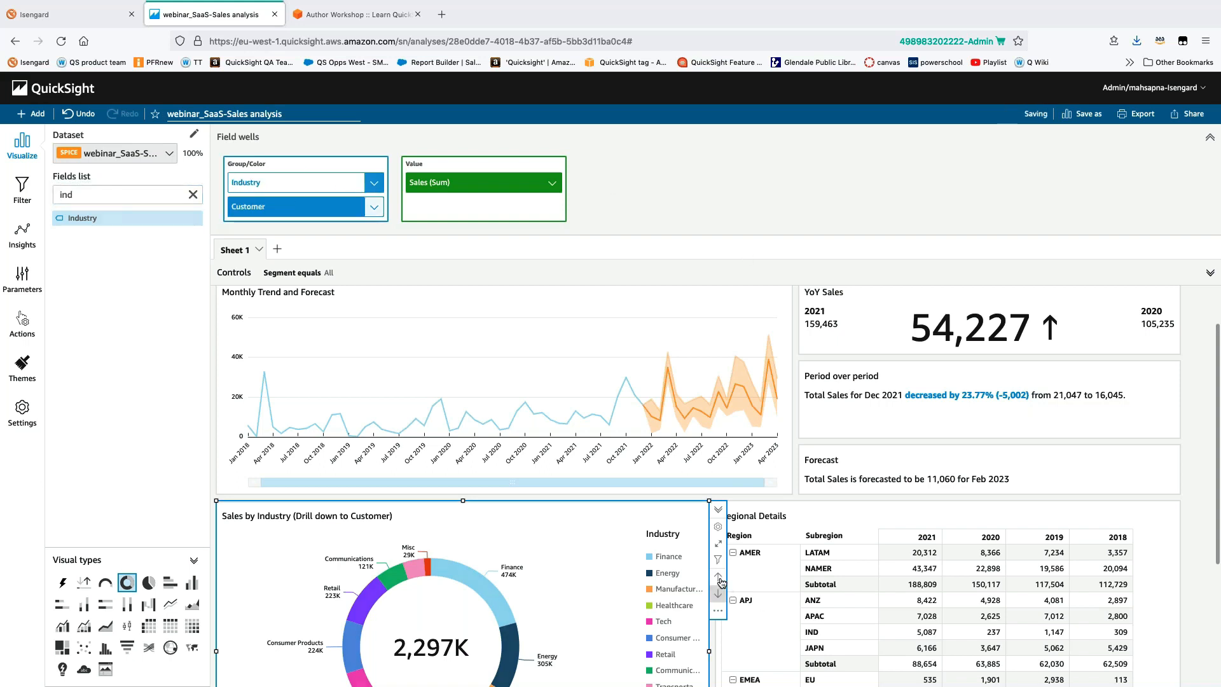
click(718, 577)
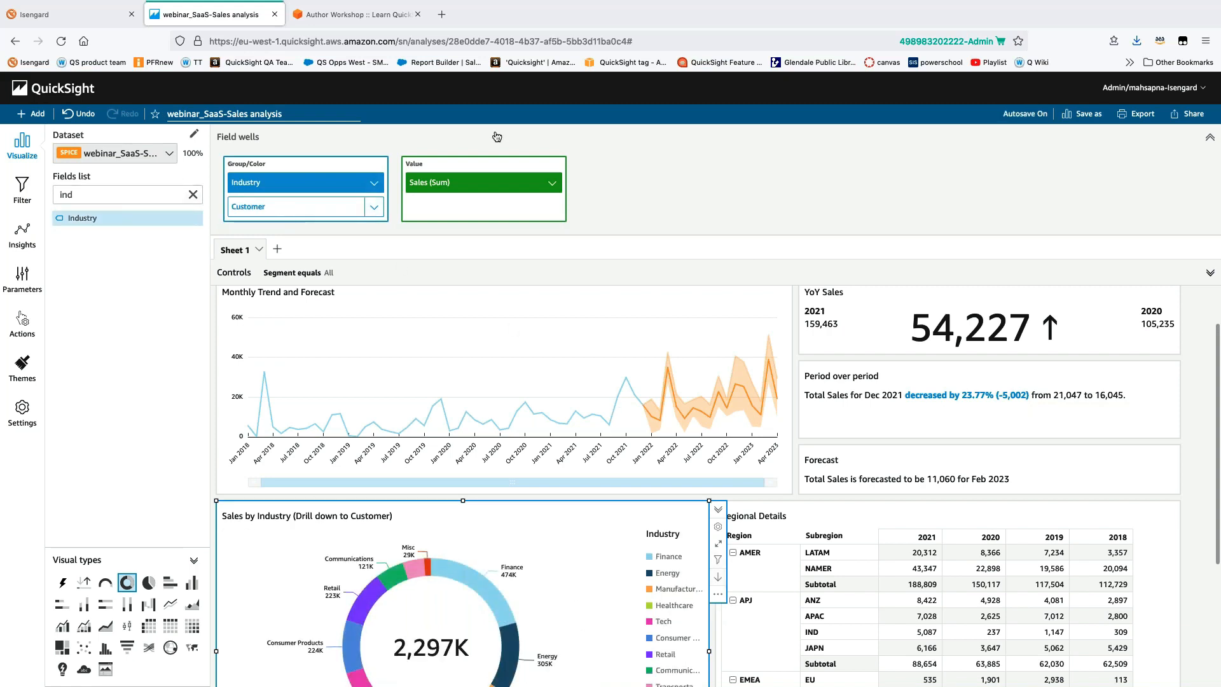
click(275, 206)
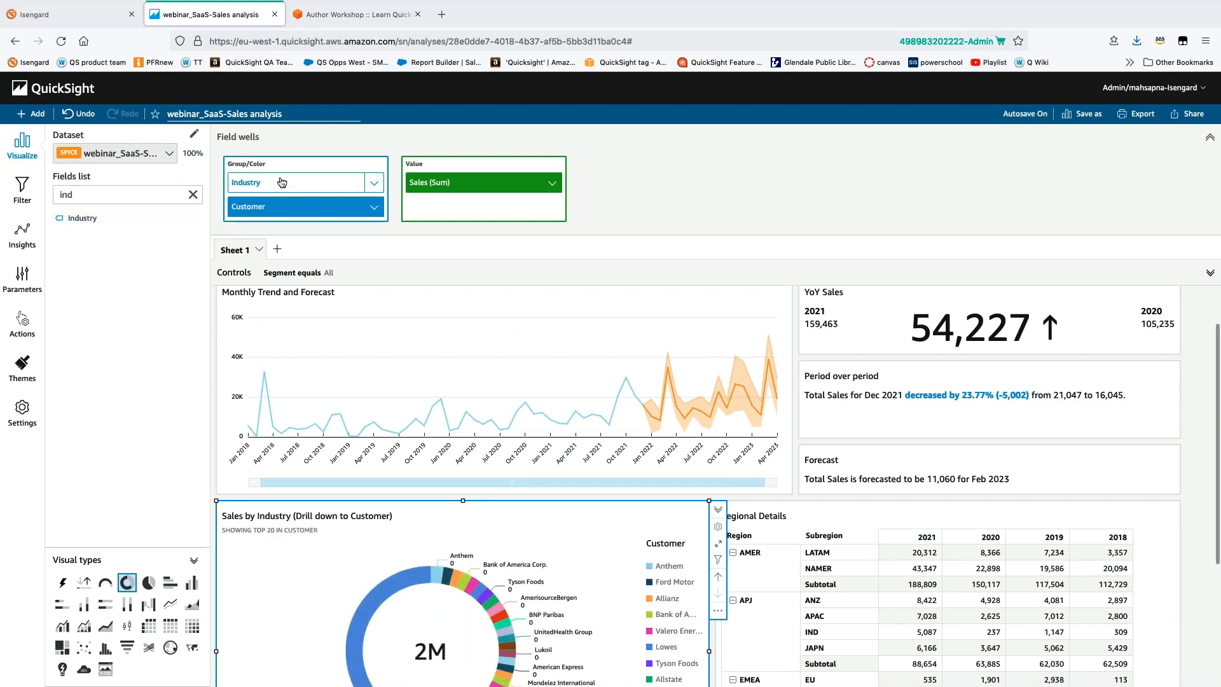
click(281, 183)
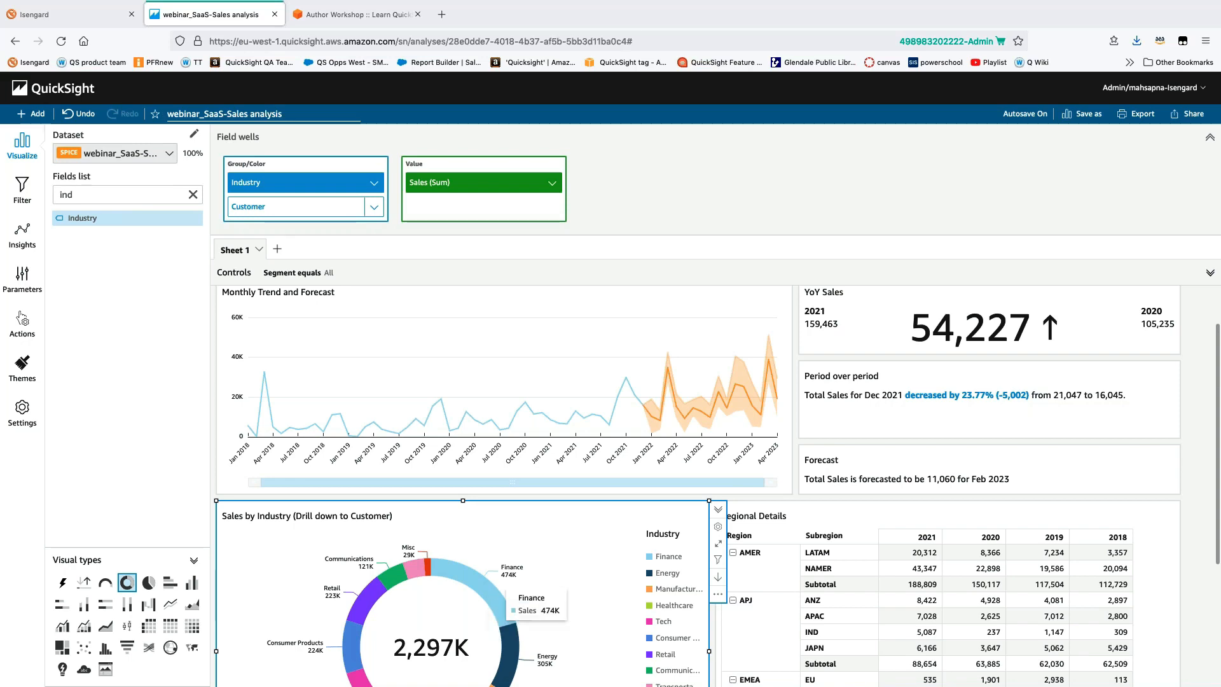
Drill down from the Finance slice of the donut chart to Customer and review the resulting breakdown
scroll(634, 448, down, 3)
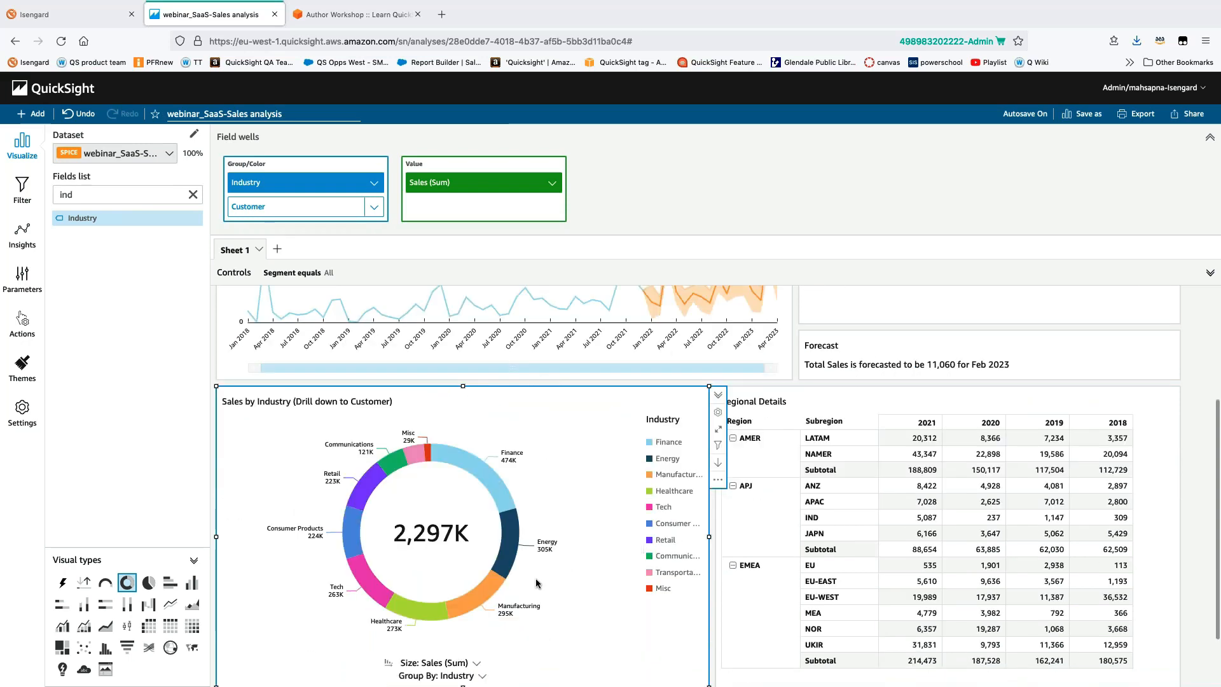
click(499, 483)
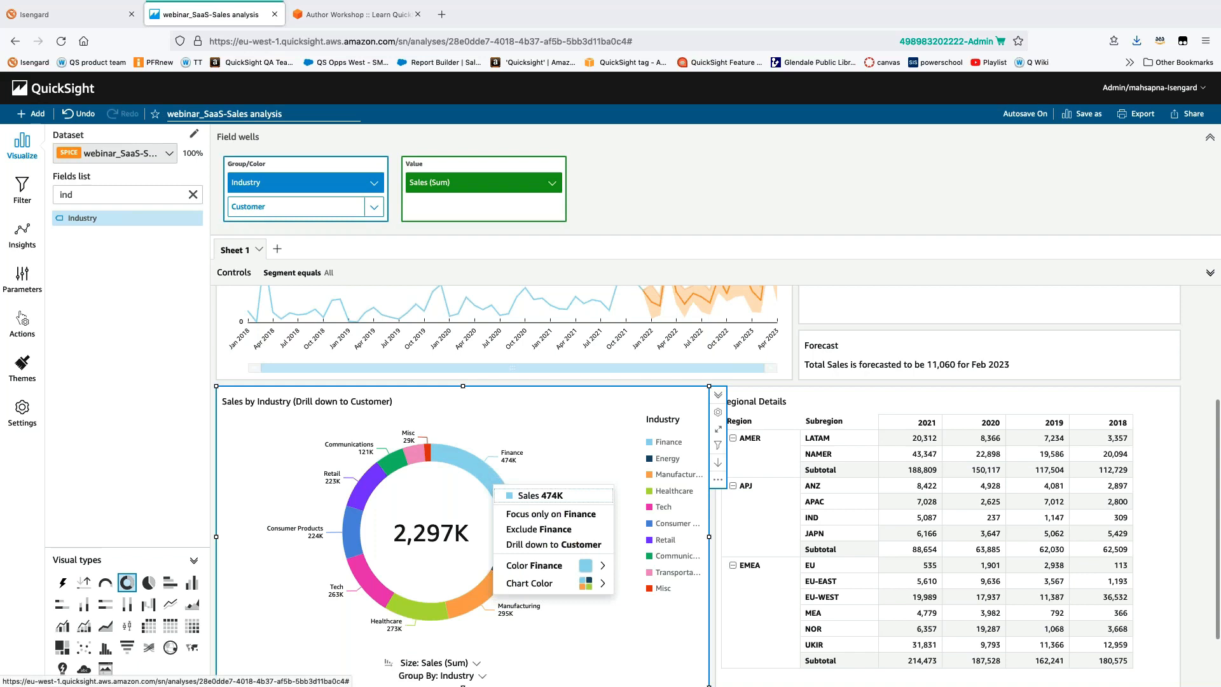
click(560, 545)
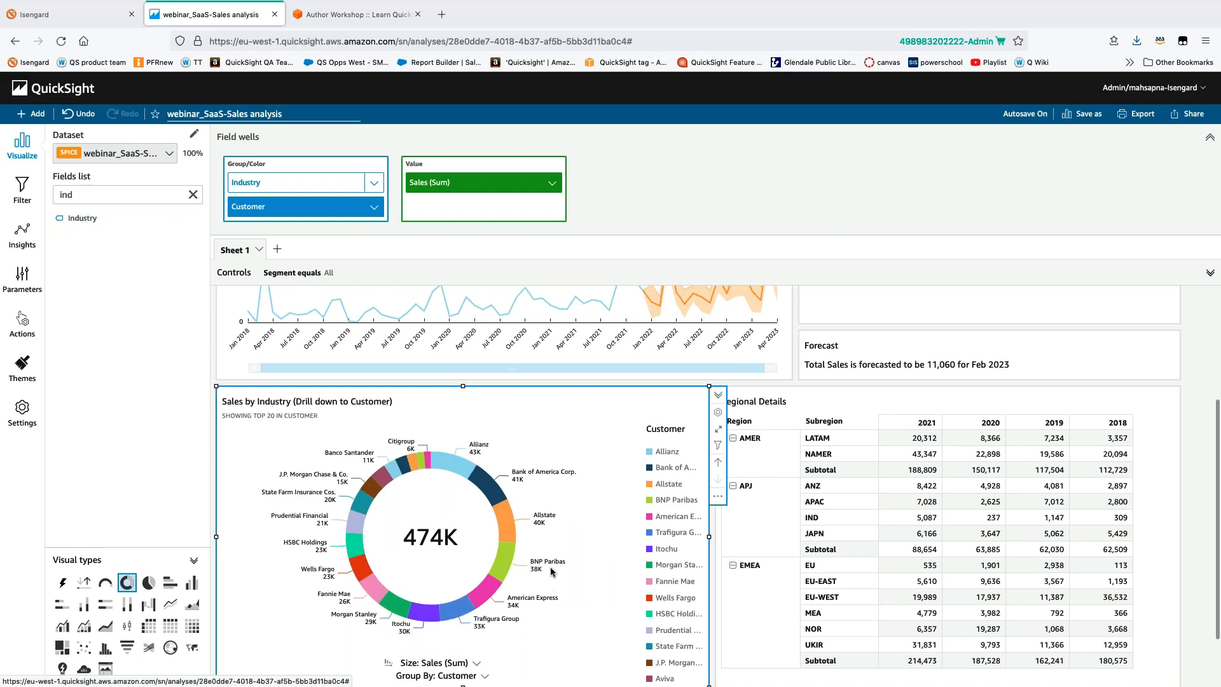
scroll(594, 521, down, 2)
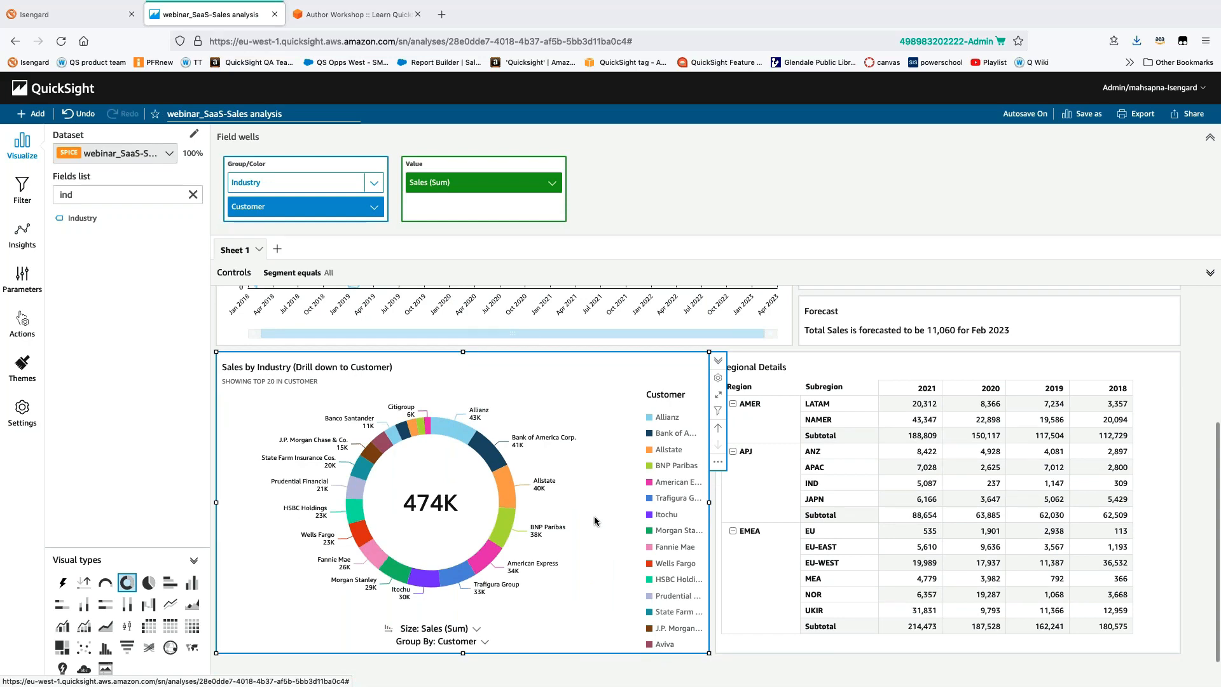
scroll(594, 521, up, 10)
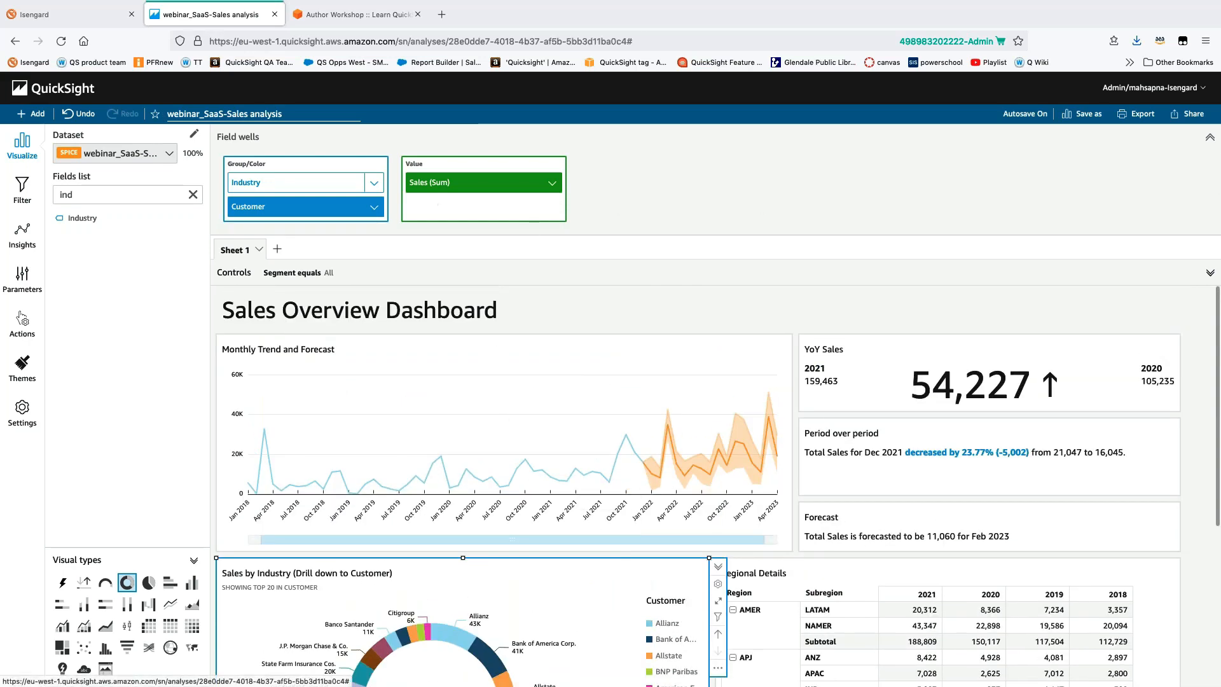
Return the donut chart to the Industry level and collapse the field wells
click(298, 186)
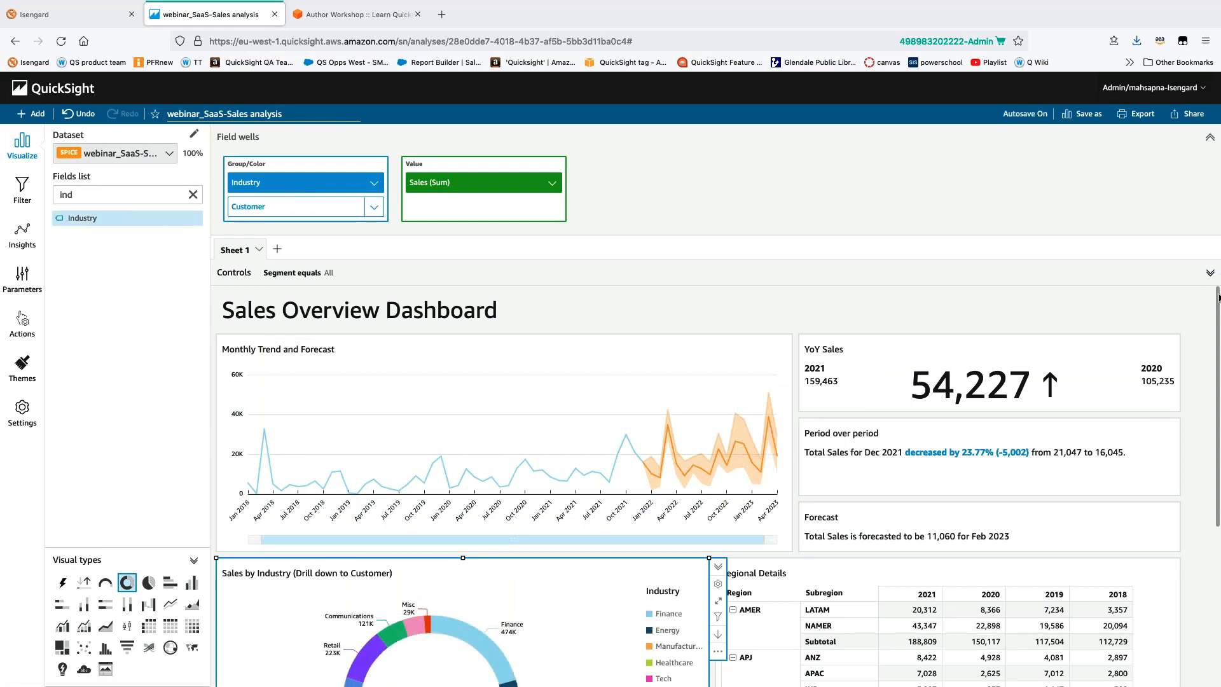
click(1210, 138)
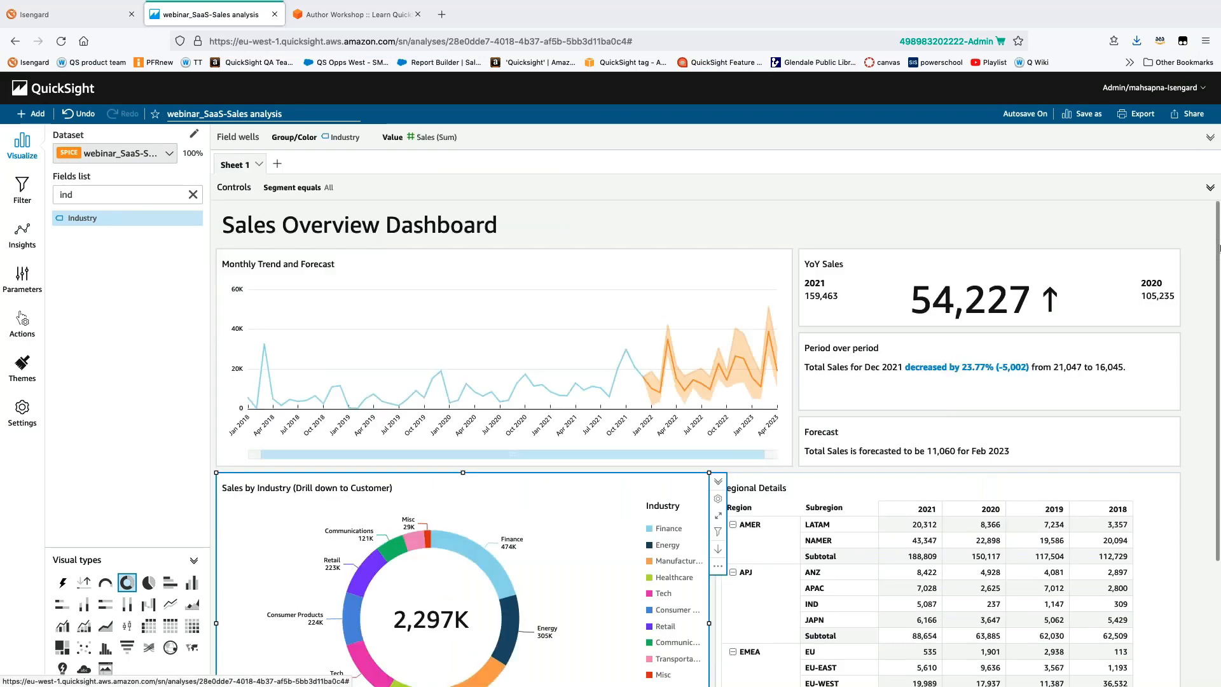
scroll(532, 403, down, 1)
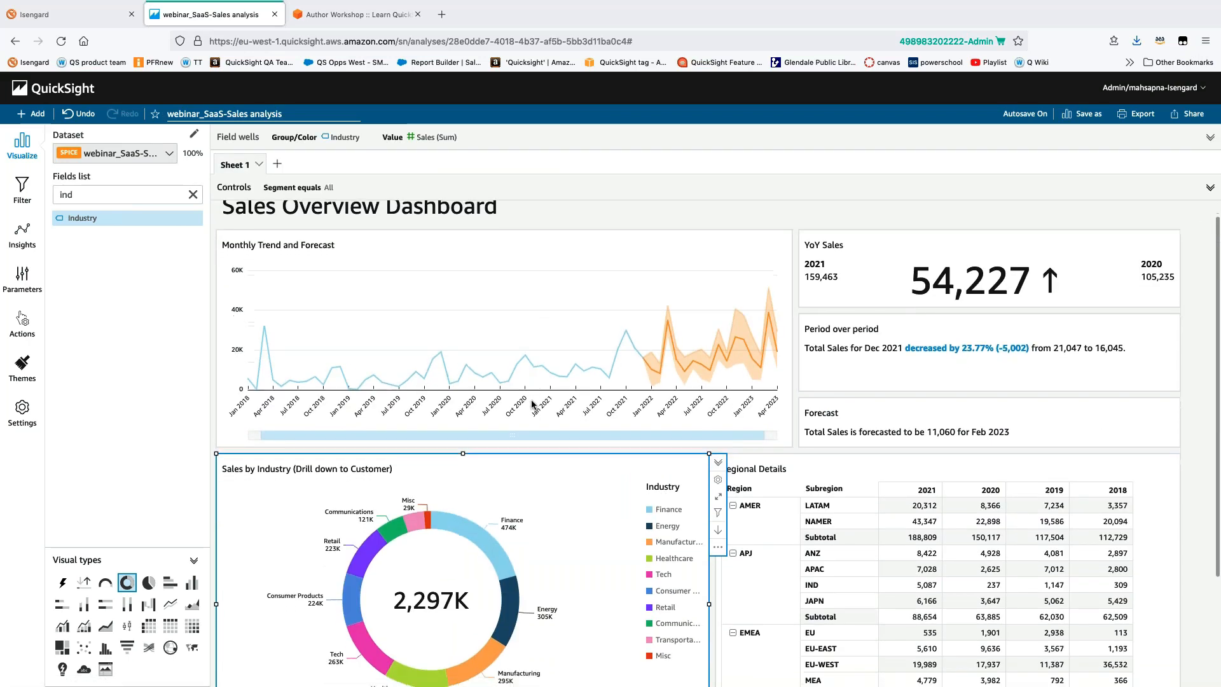
Set up publishing the analysis as a new dashboard named "Sales Overview"
click(1186, 119)
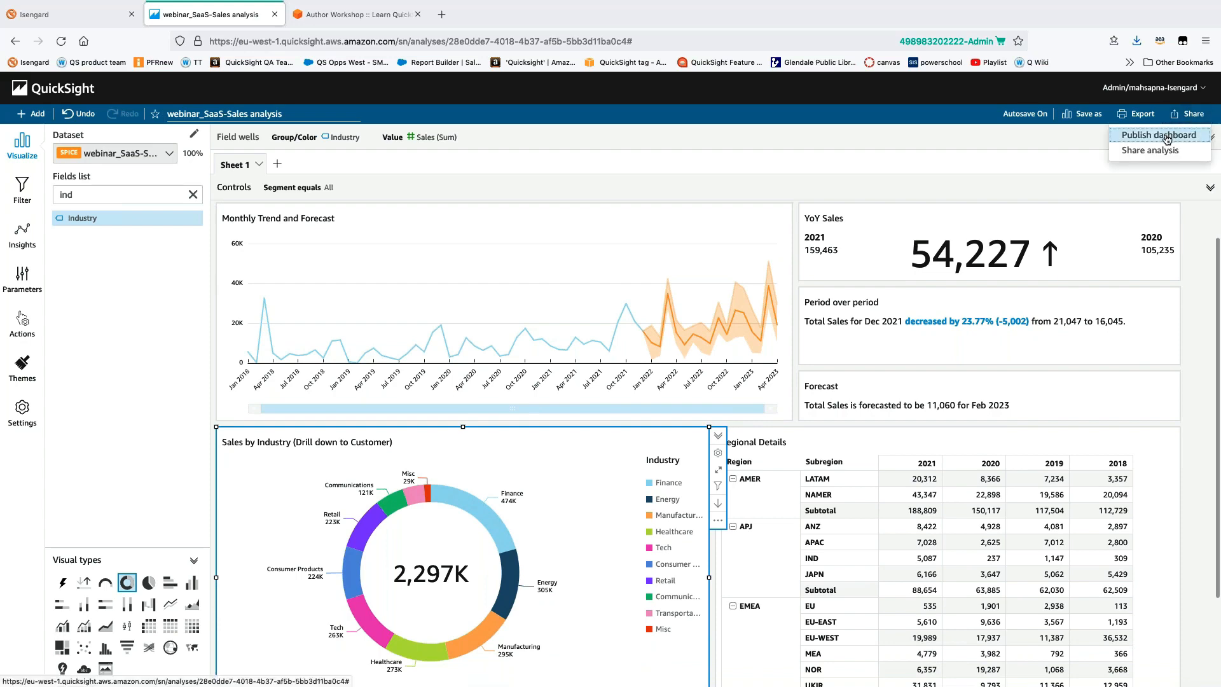
click(1167, 139)
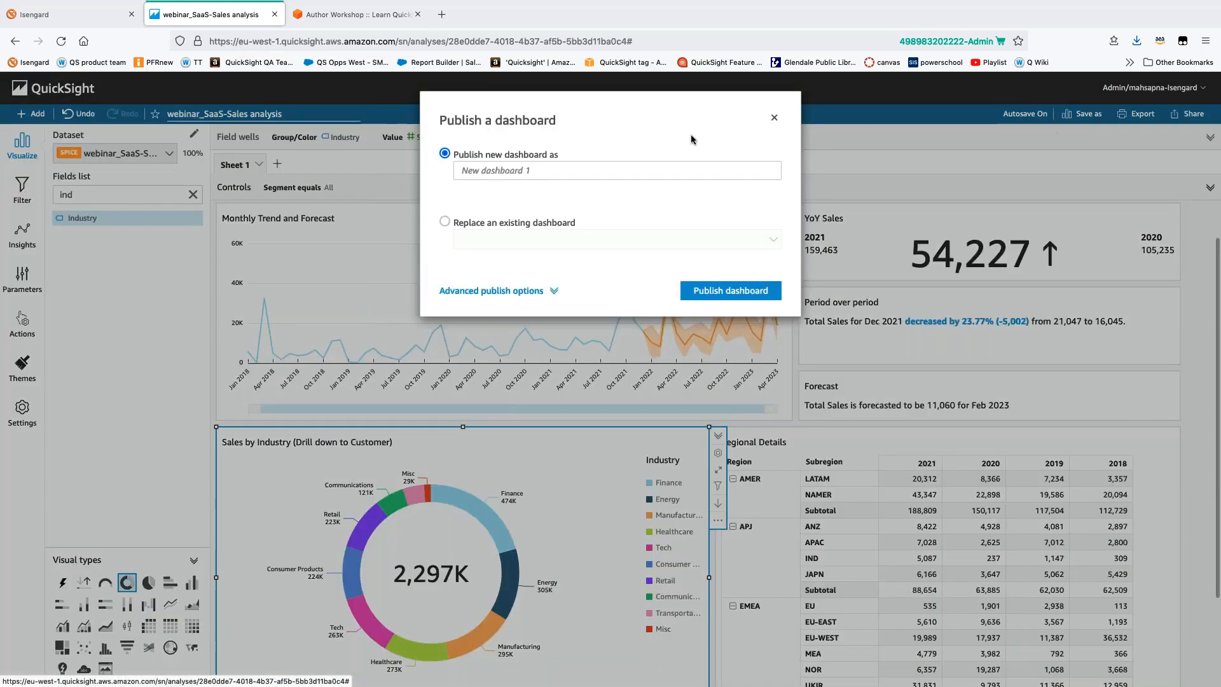
click(526, 171)
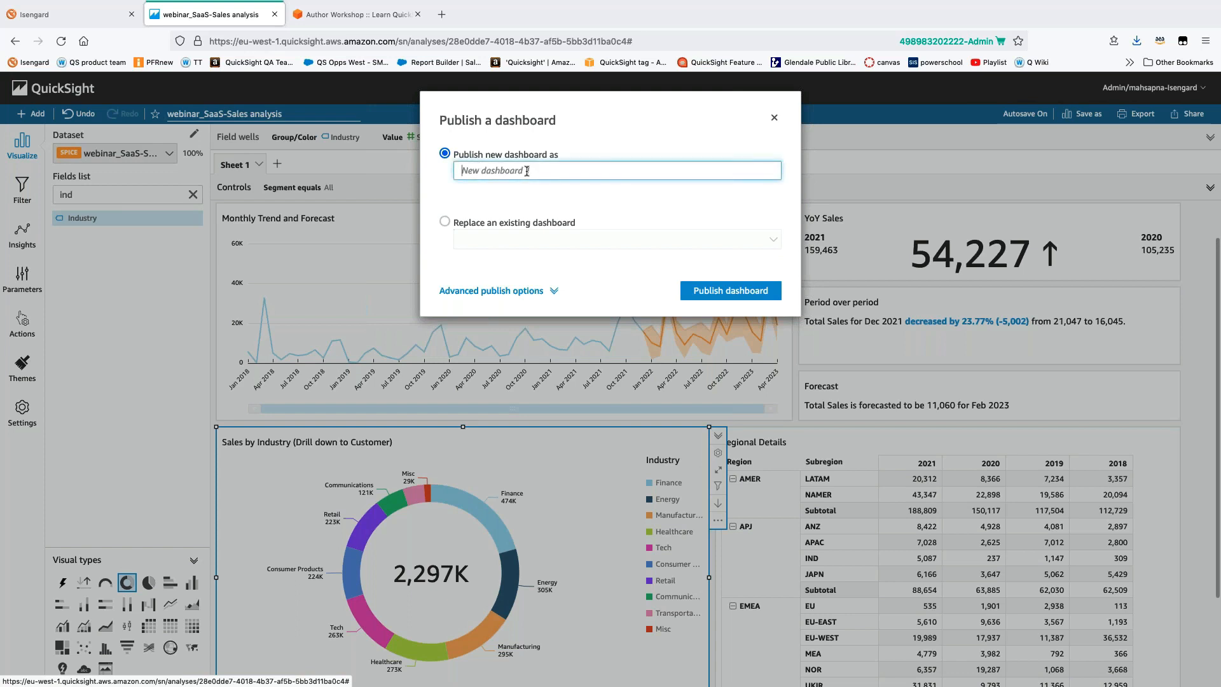
text(Sales Overview)
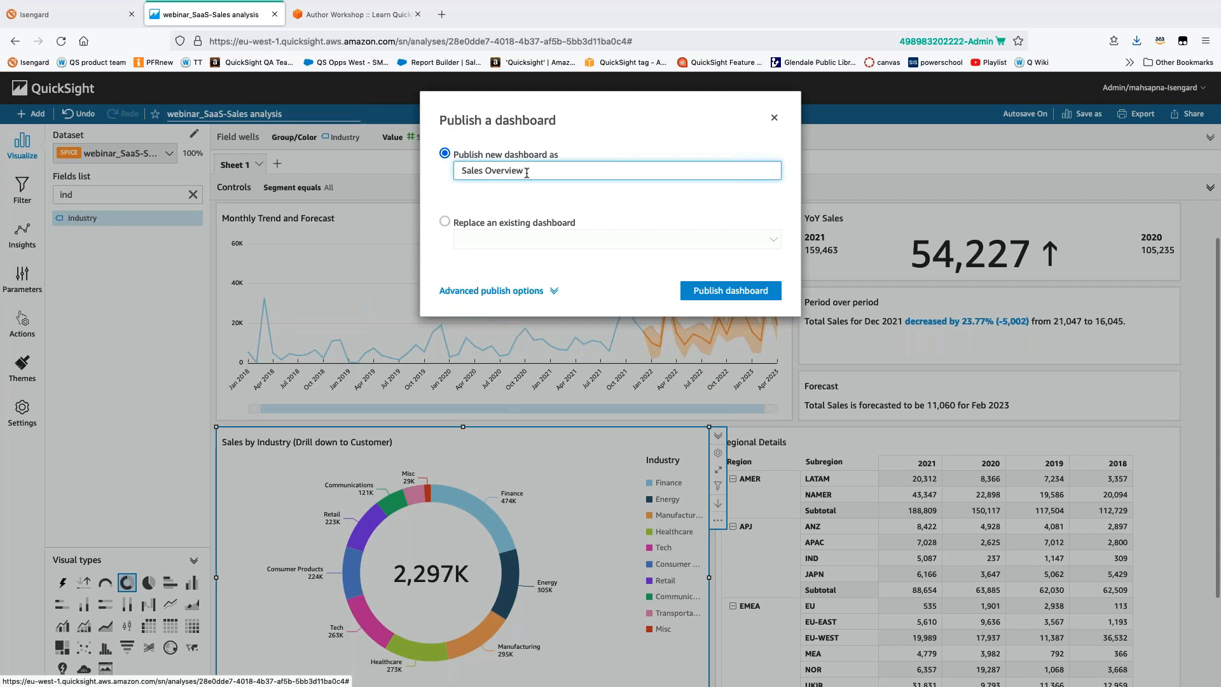
Examine the advanced publish options for dashboard, visual and data point behaviour, leaving the option list collapsed
click(518, 291)
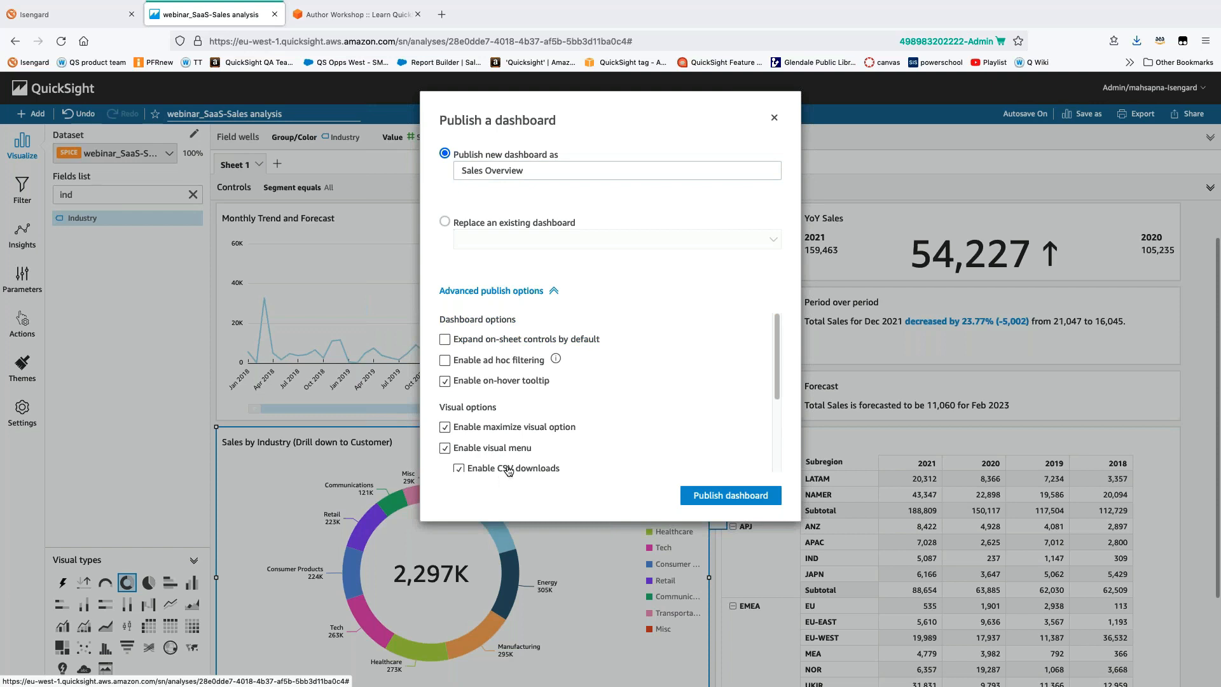
scroll(508, 469, down, 1)
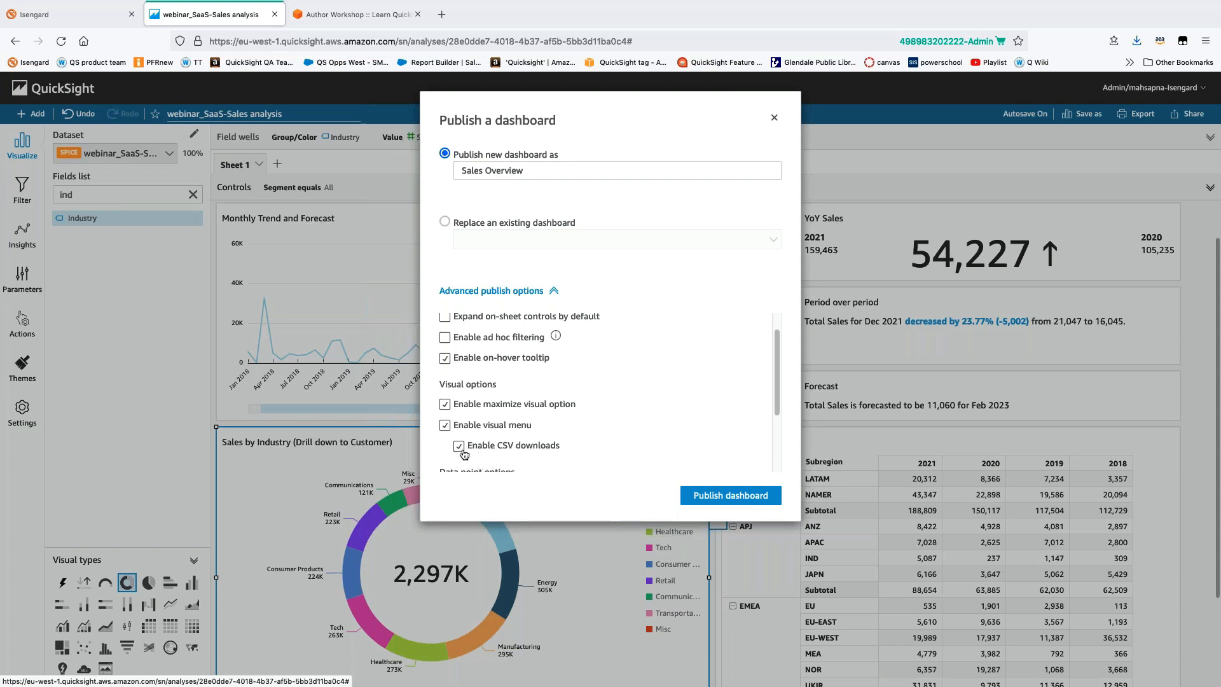
scroll(463, 452, down, 4)
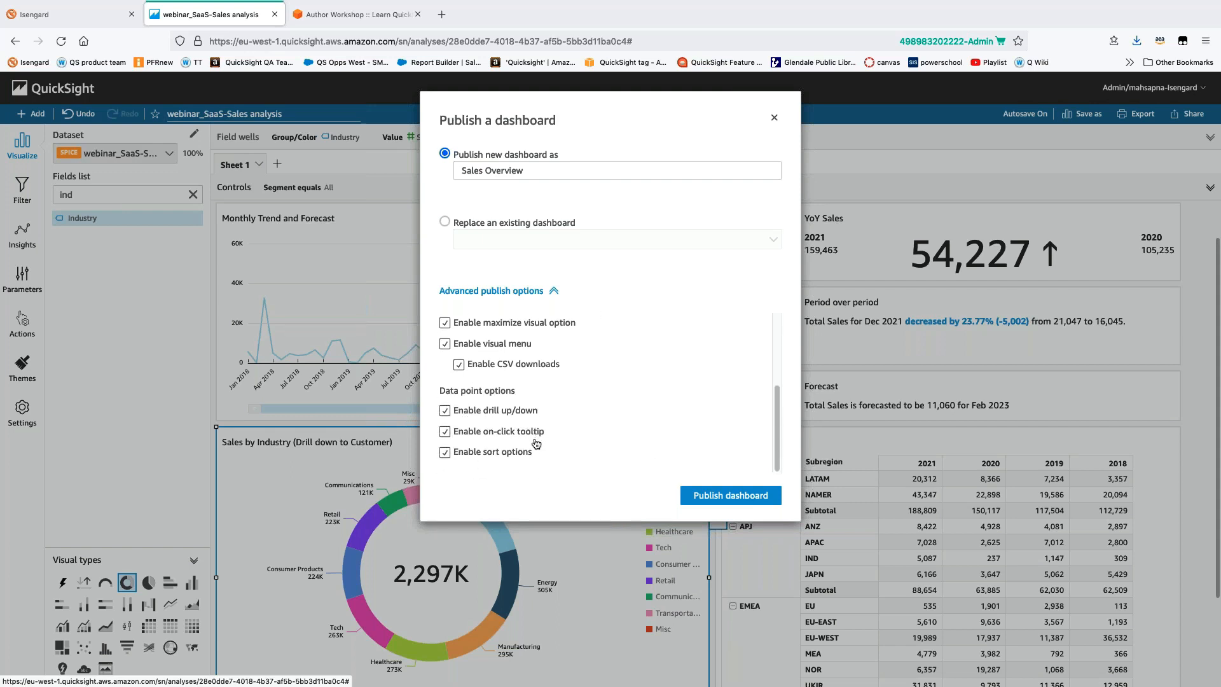
scroll(521, 438, up, 5)
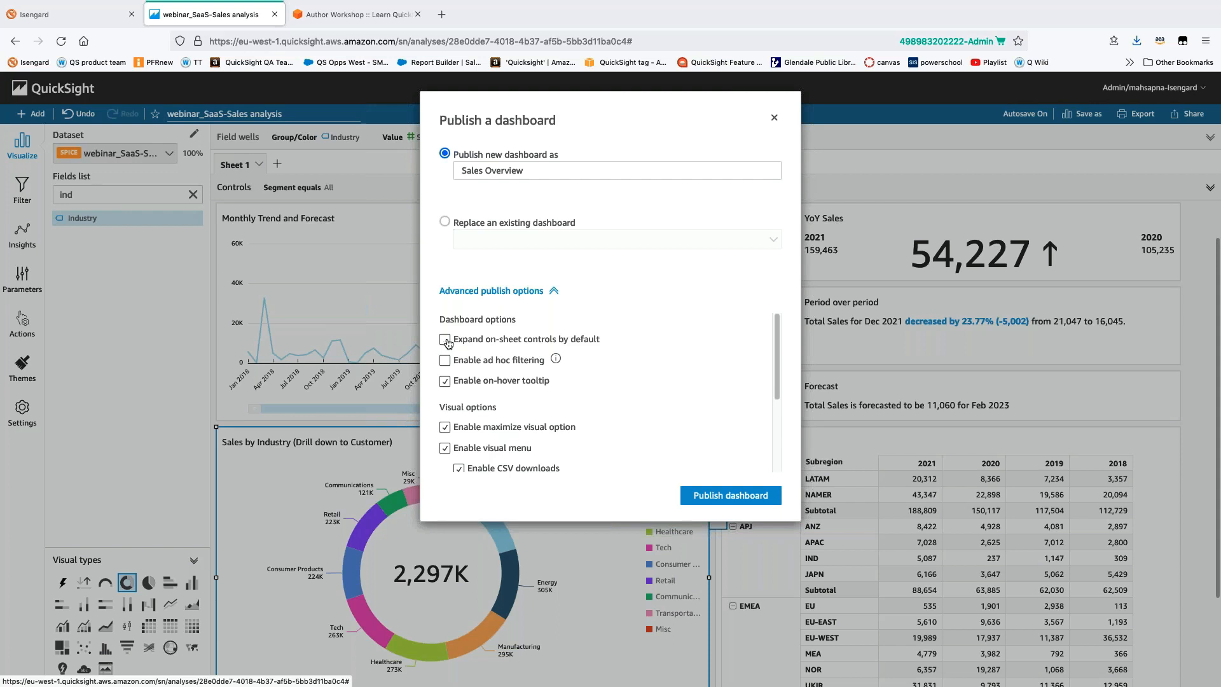
scroll(447, 343, down, 2)
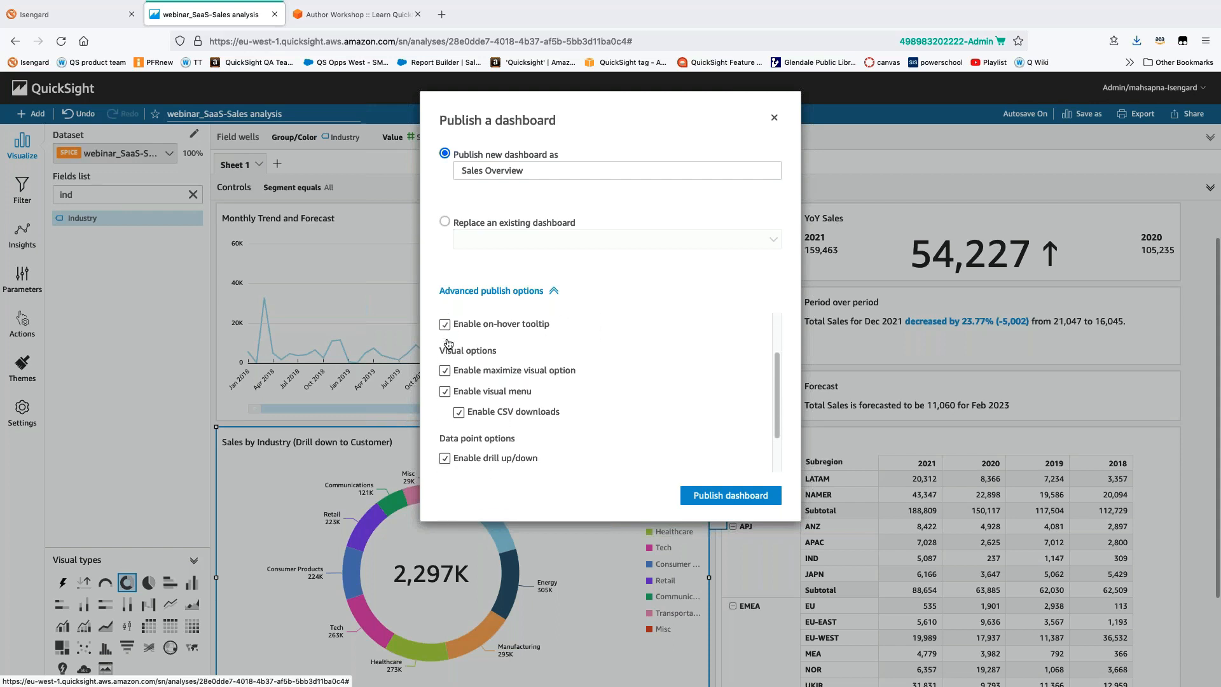
scroll(447, 346, up, 2)
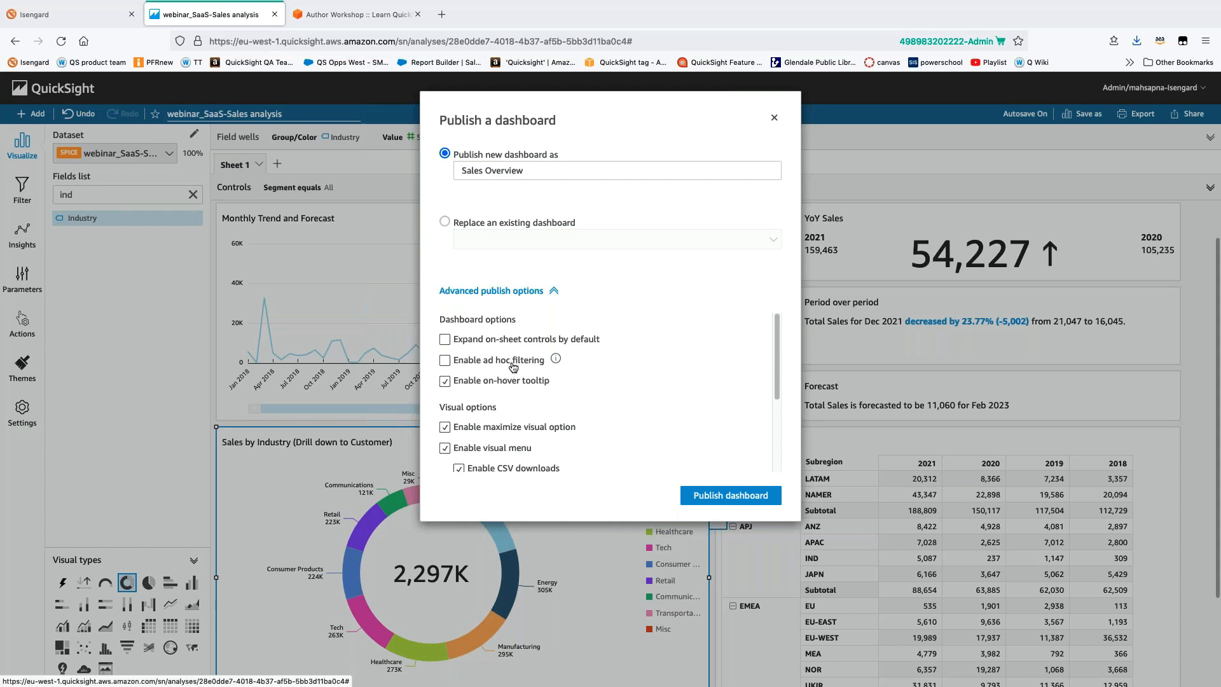
scroll(513, 367, down, 3)
scroll(512, 367, up, 3)
click(551, 291)
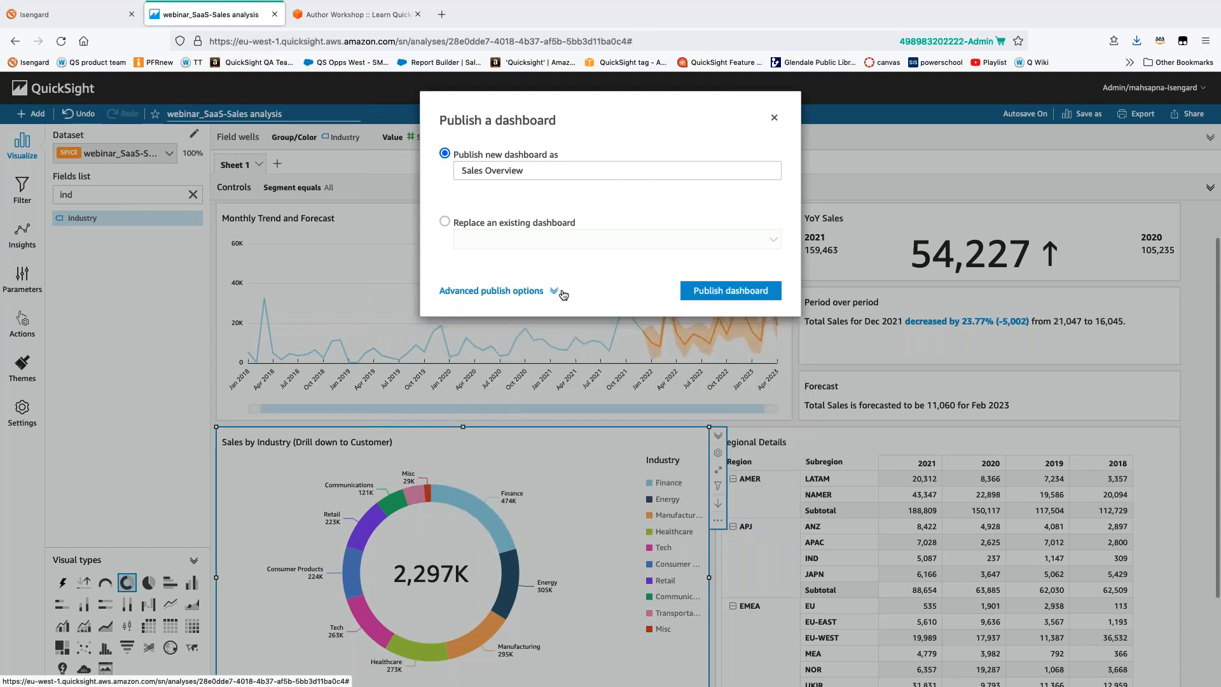
Publish the dashboard and share it with everyone in this account
click(732, 291)
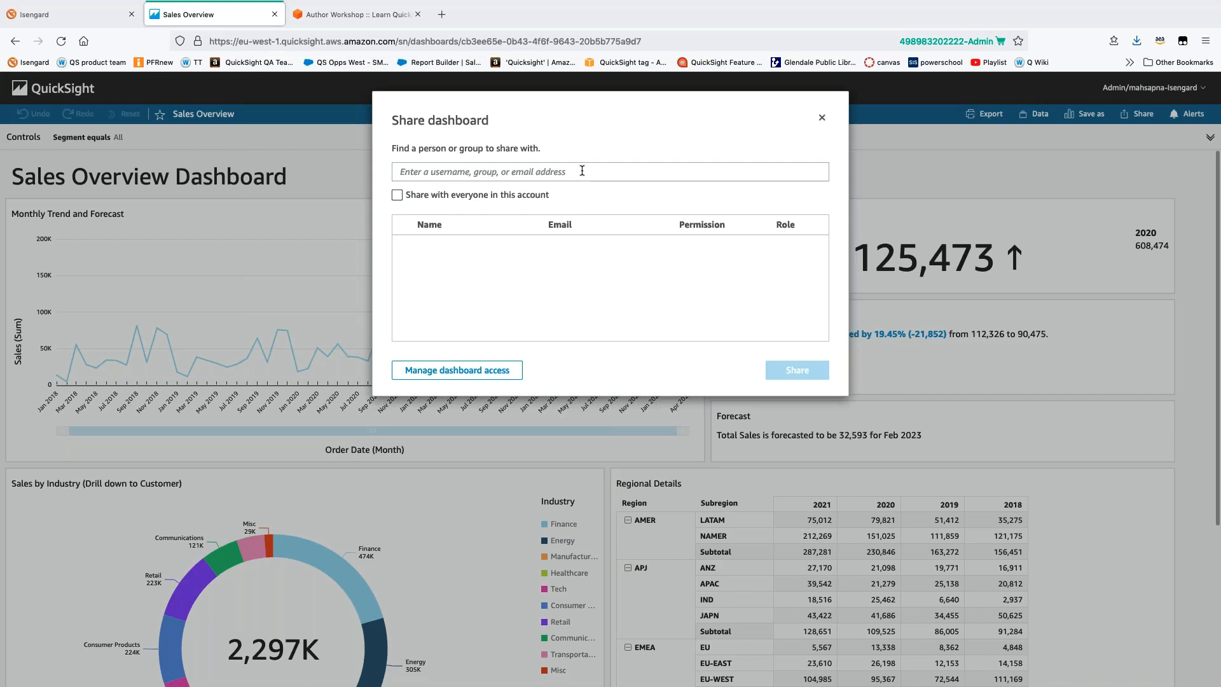
click(582, 170)
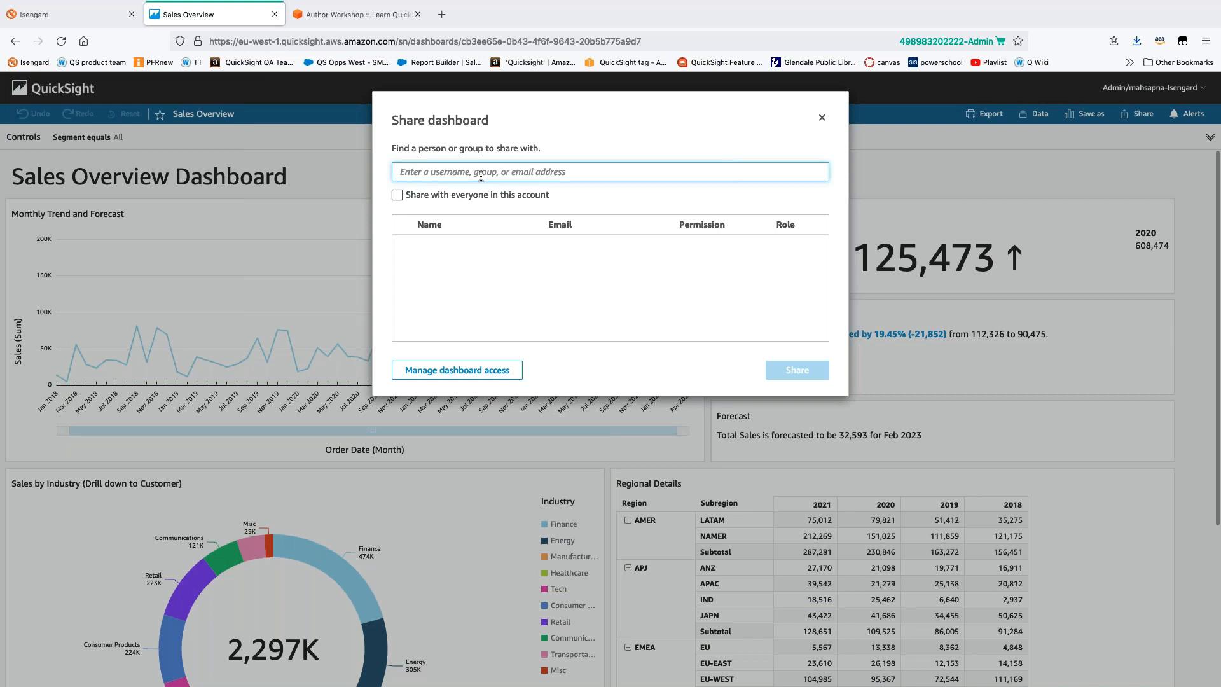
click(396, 195)
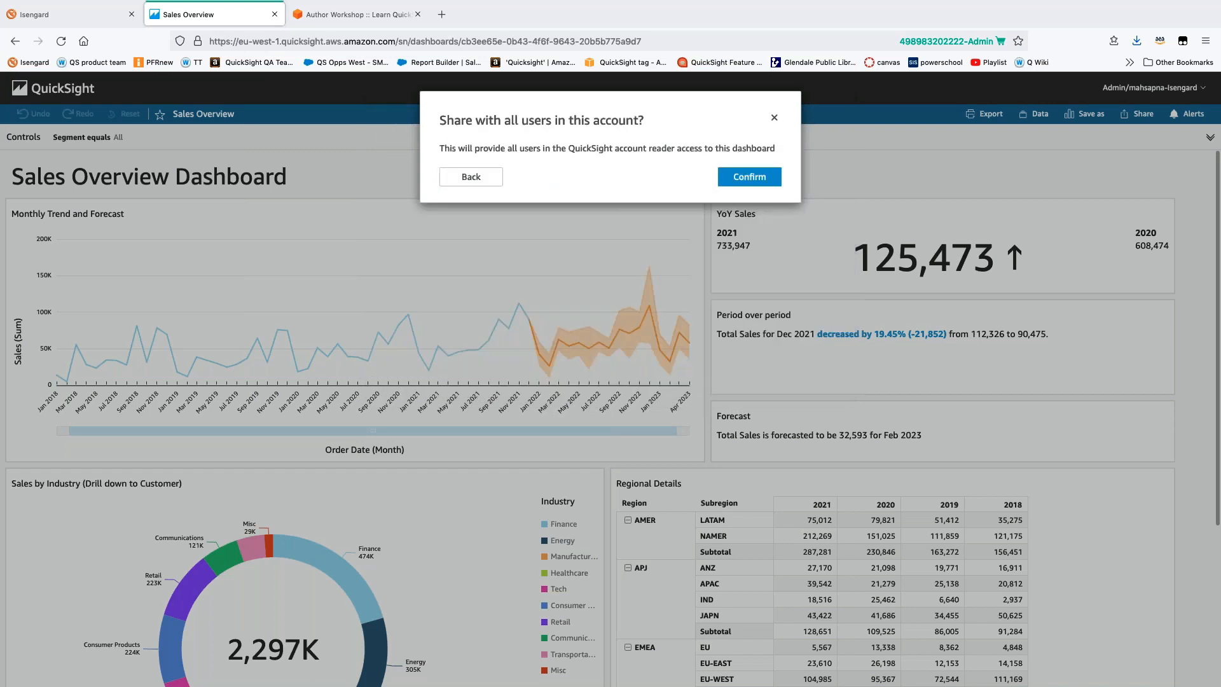
click(754, 177)
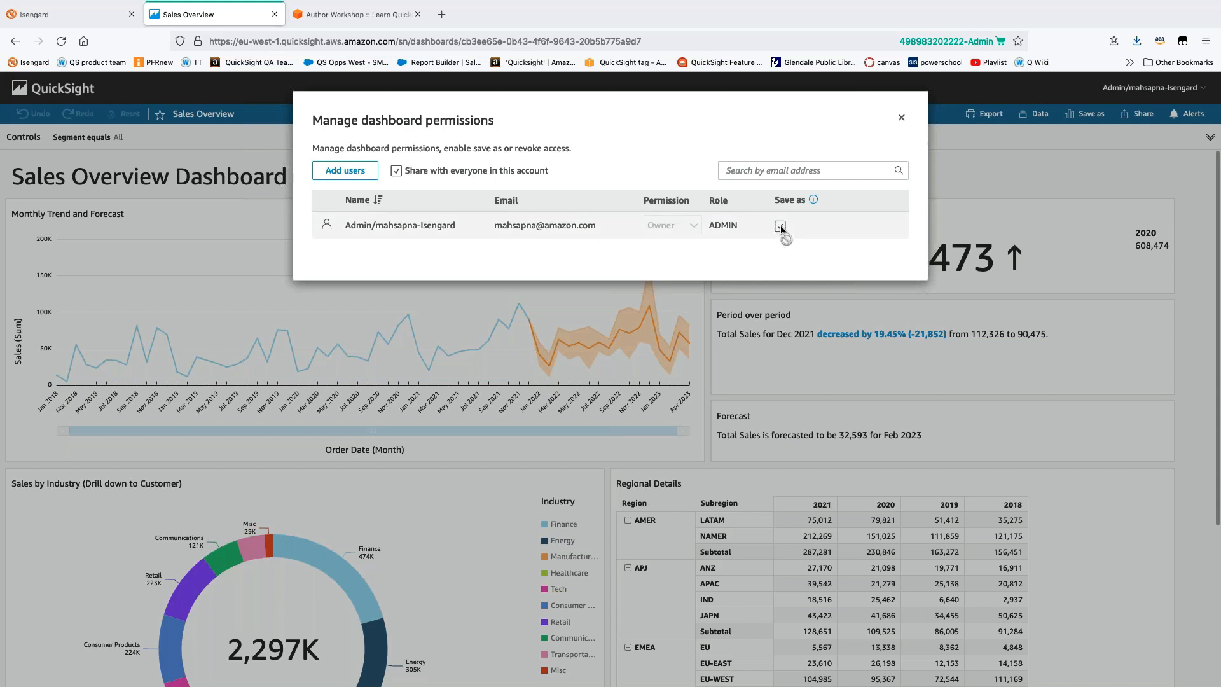
click(901, 117)
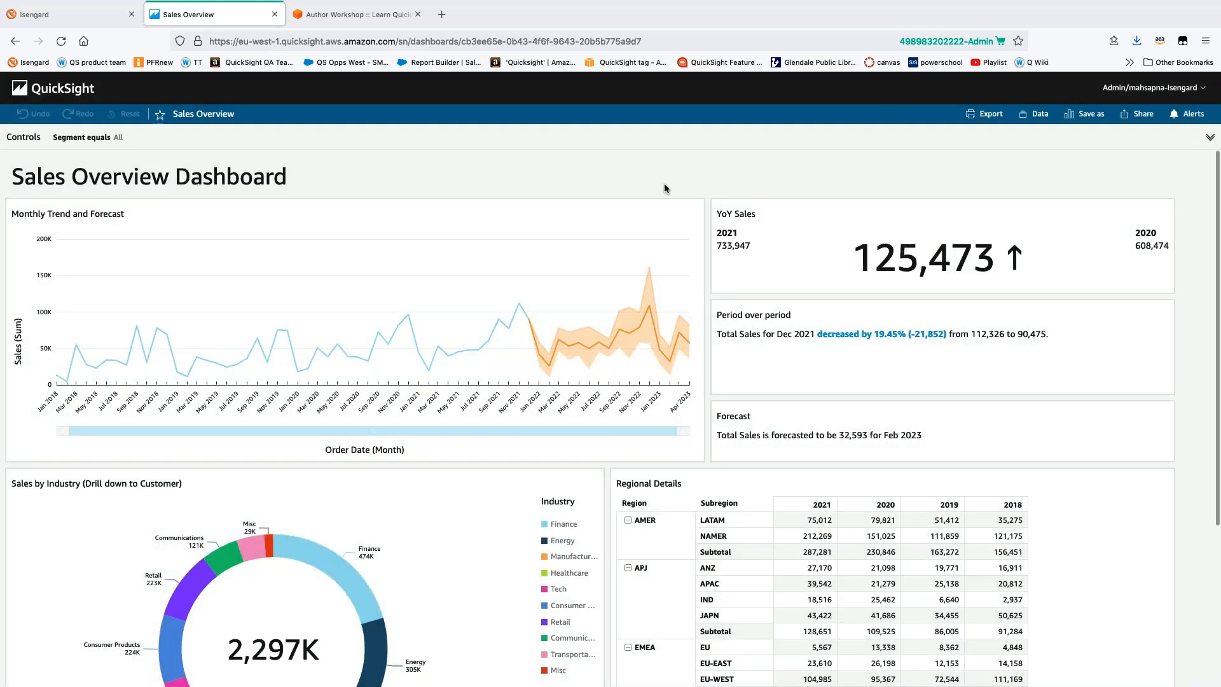
Look over the published dashboard and drill down from the Finance slice of the Sales by Industry donut to Customer
scroll(1216, 493, down, 4)
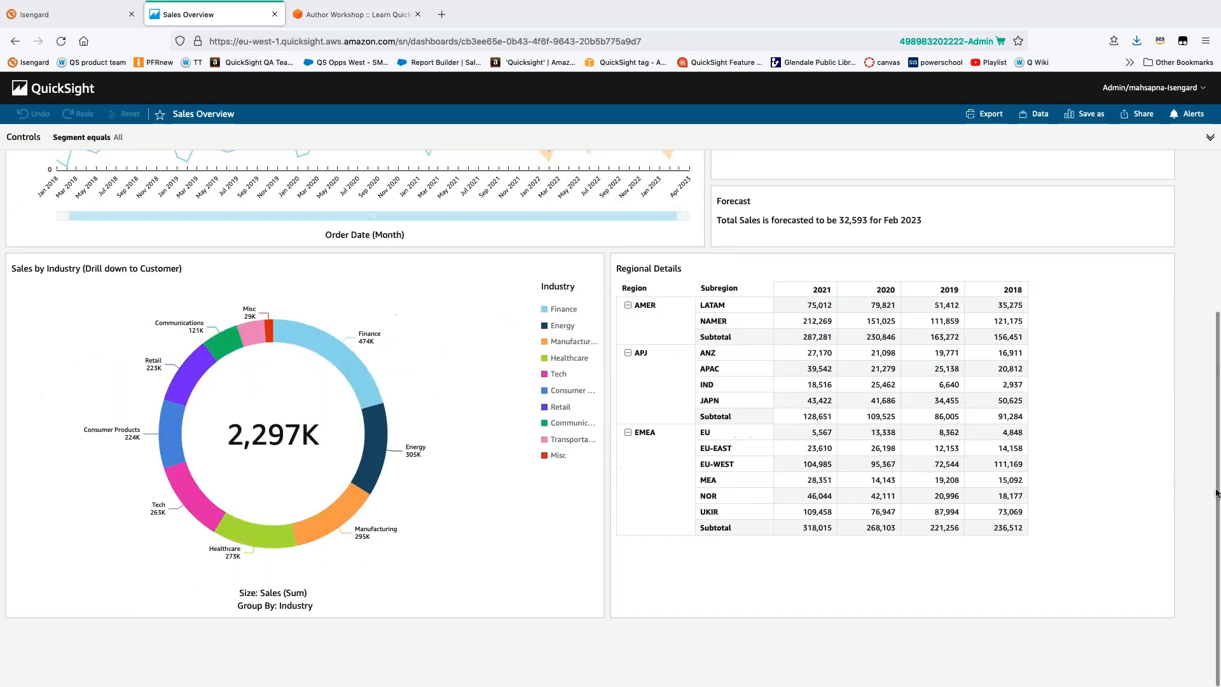
scroll(1216, 492, up, 4)
scroll(1216, 493, down, 4)
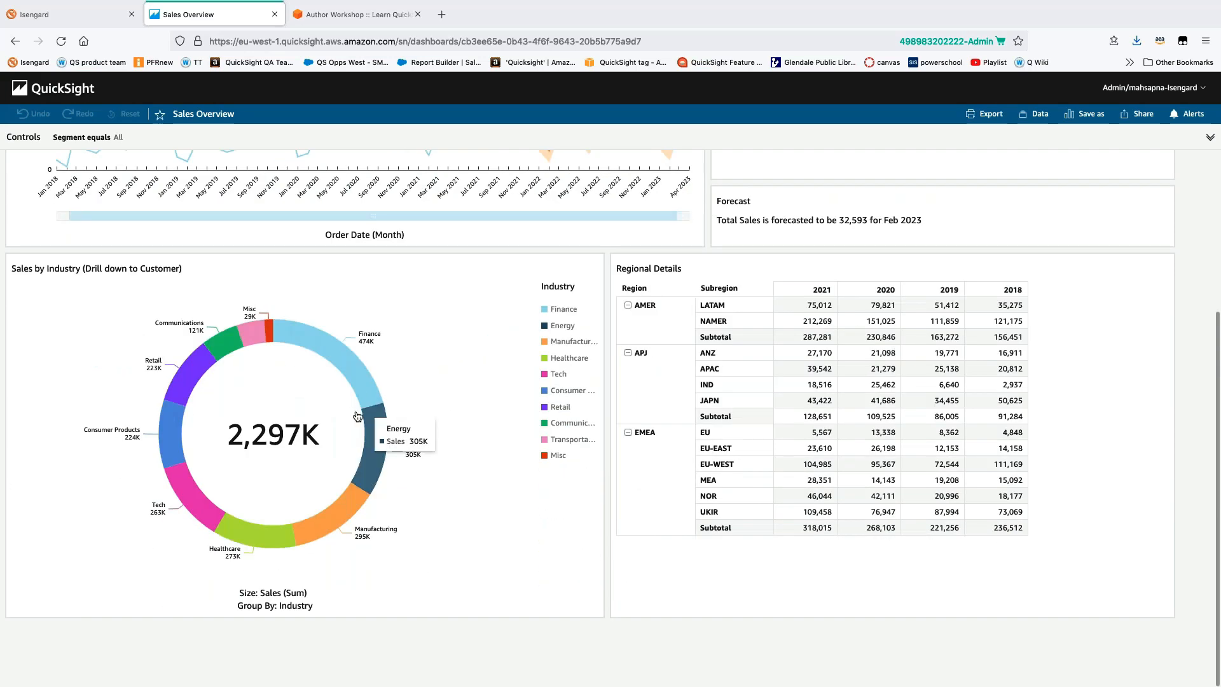
click(360, 369)
click(388, 401)
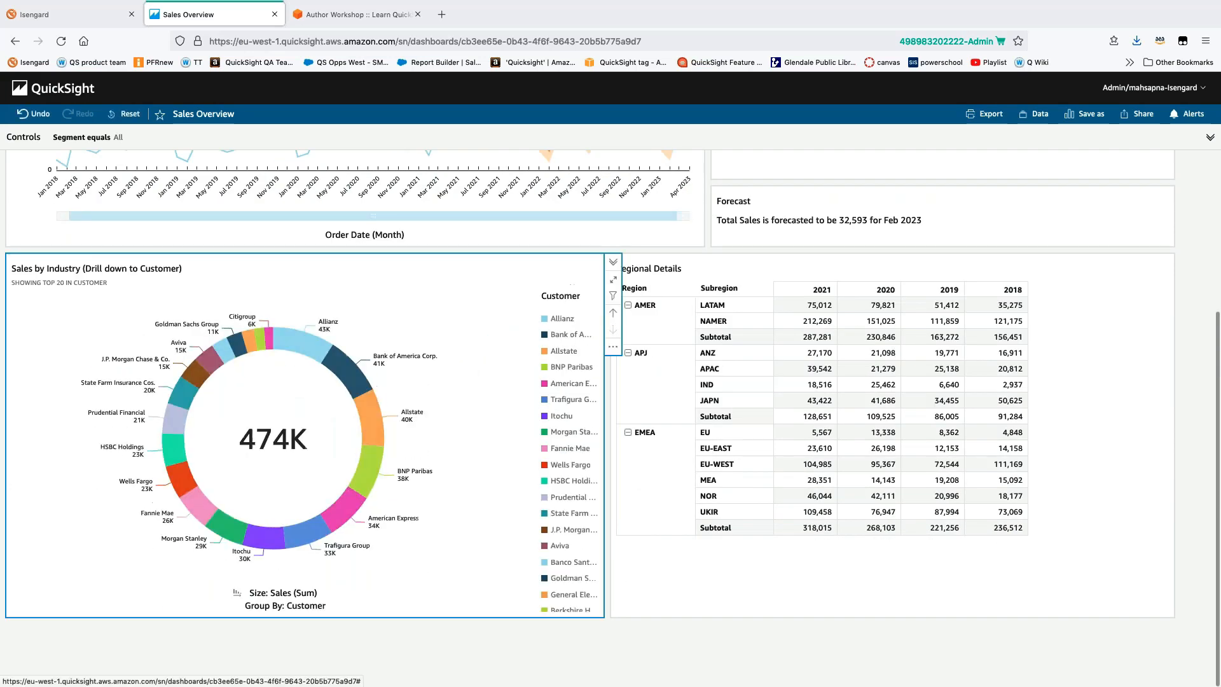
Drill the Monthly Trend and Forecast chart up to Quarter, and try drilling down from Q4 2021 to Month, undoing that drill-down
scroll(391, 400, up, 5)
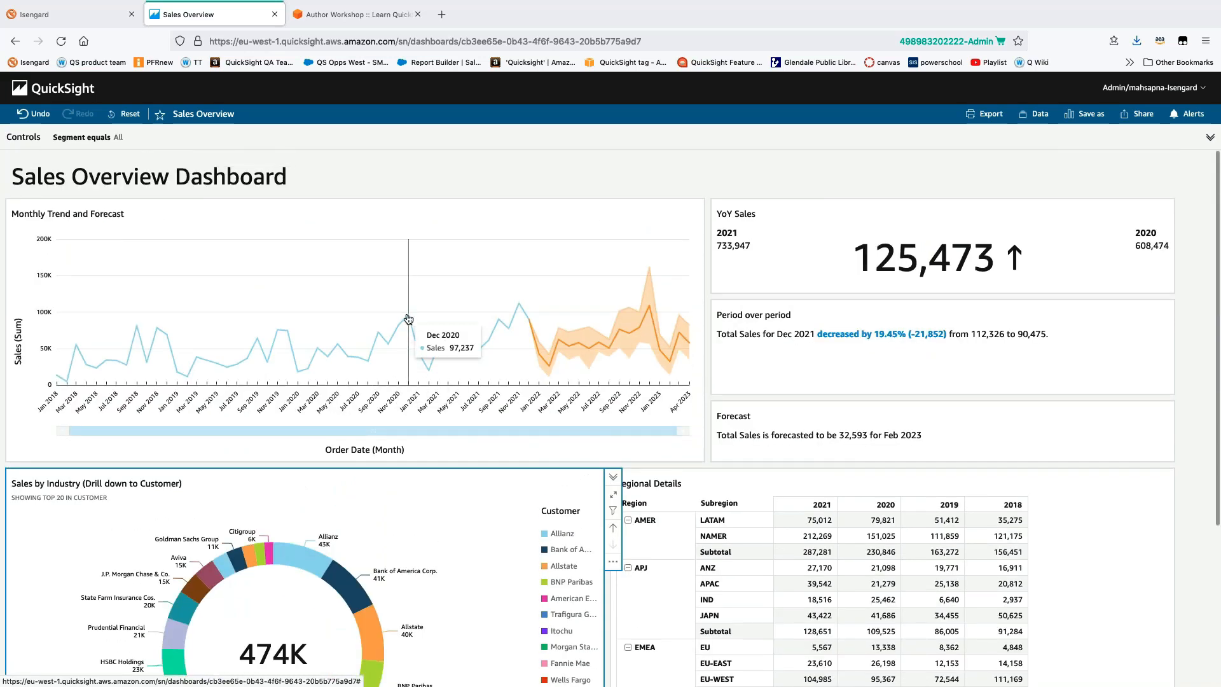
click(423, 334)
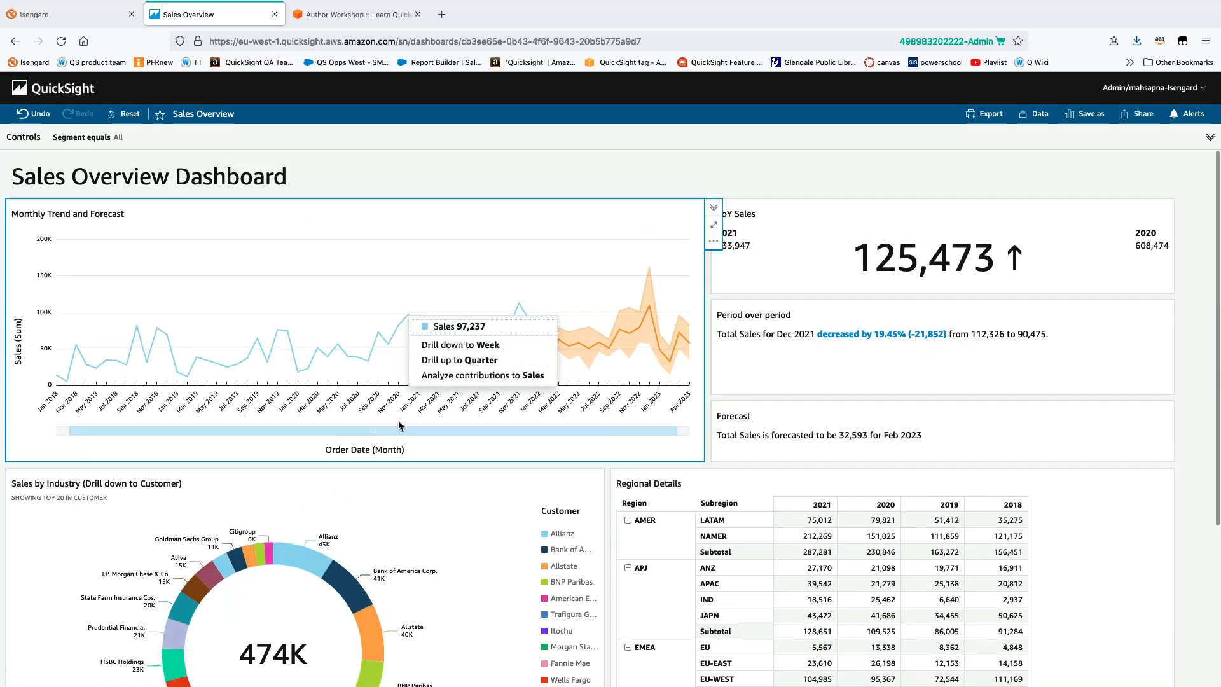
click(478, 376)
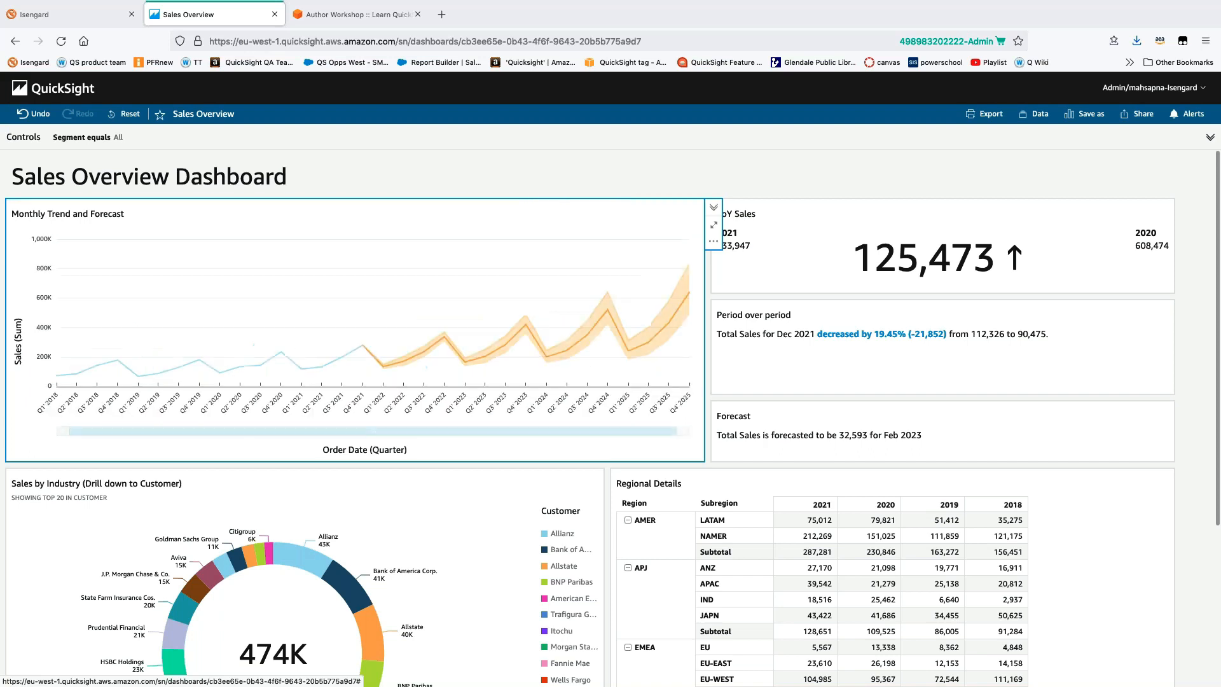
click(363, 349)
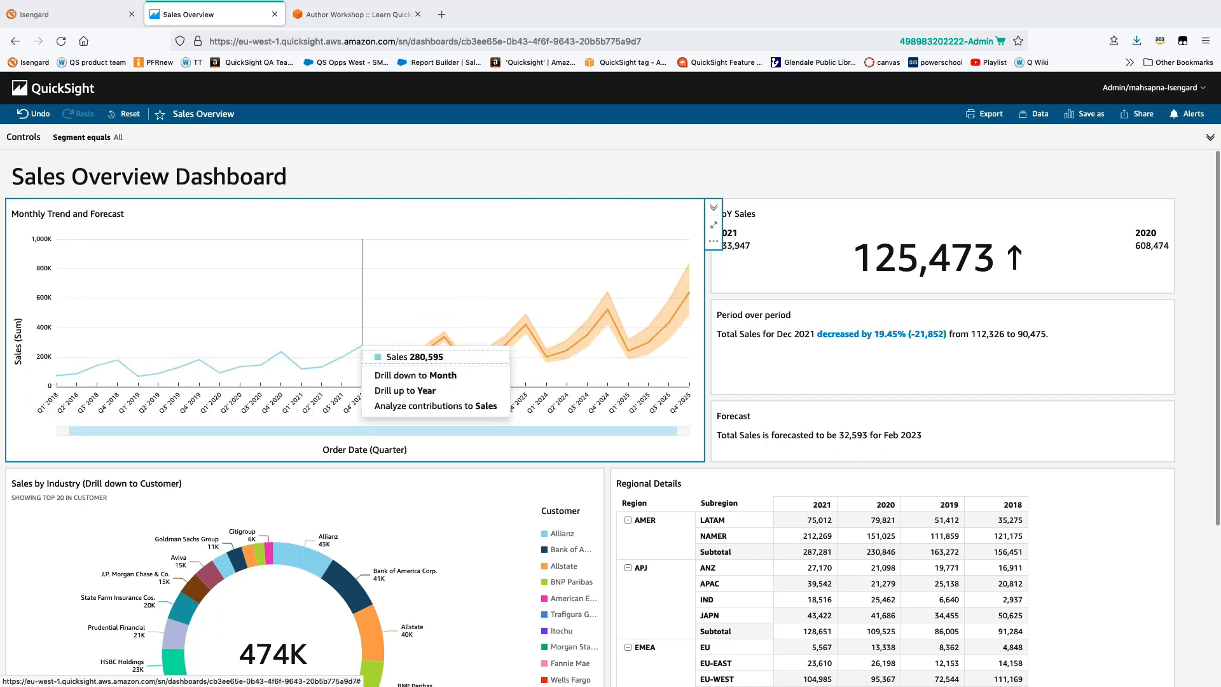
click(432, 377)
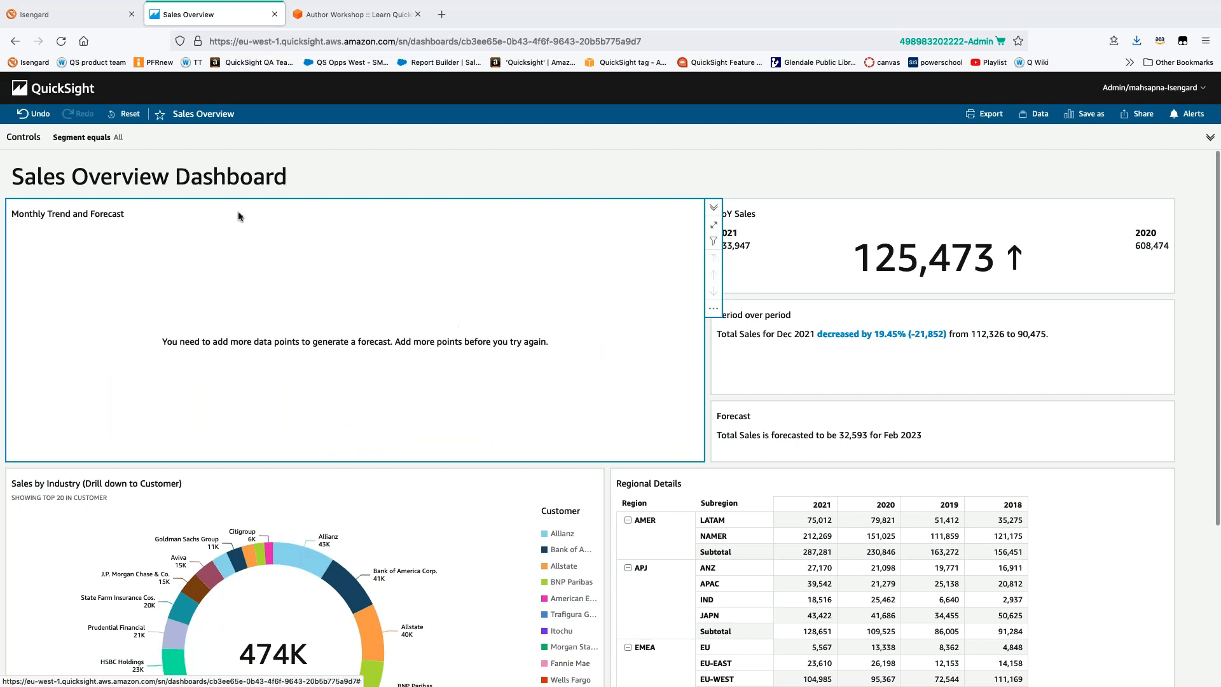
click(34, 114)
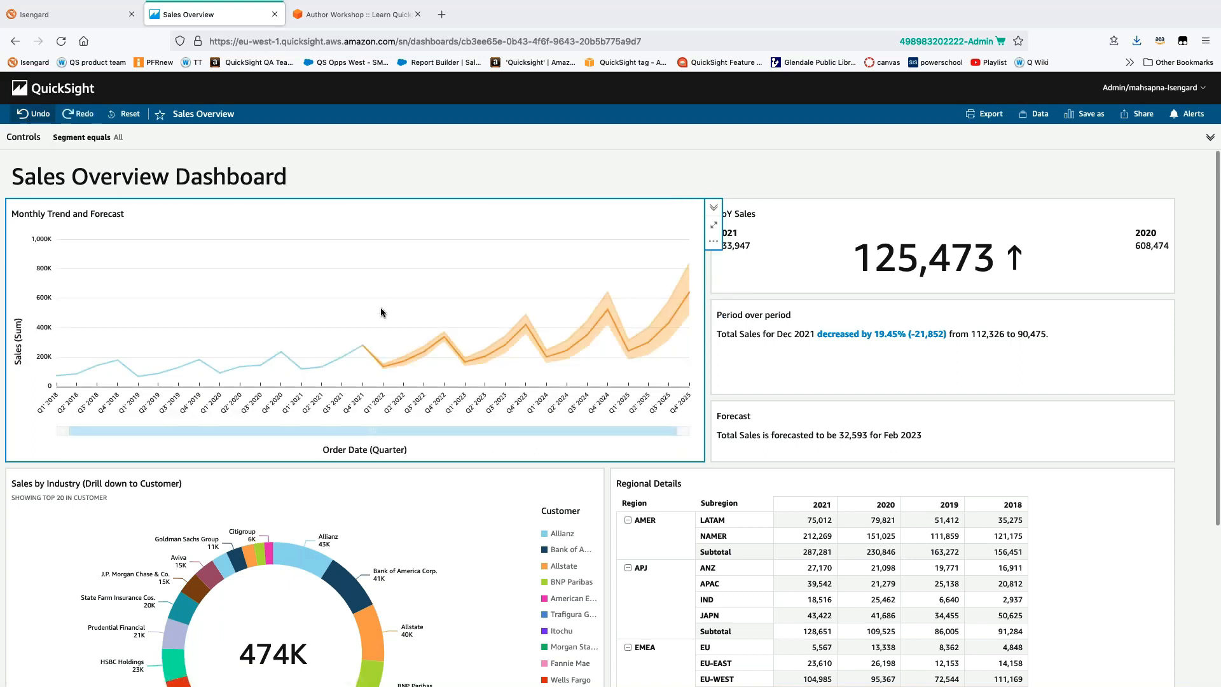
Try drilling down to Month from Q1 2021 in the trend chart, and undo the drills back to the original monthly view
mouse_move(361, 351)
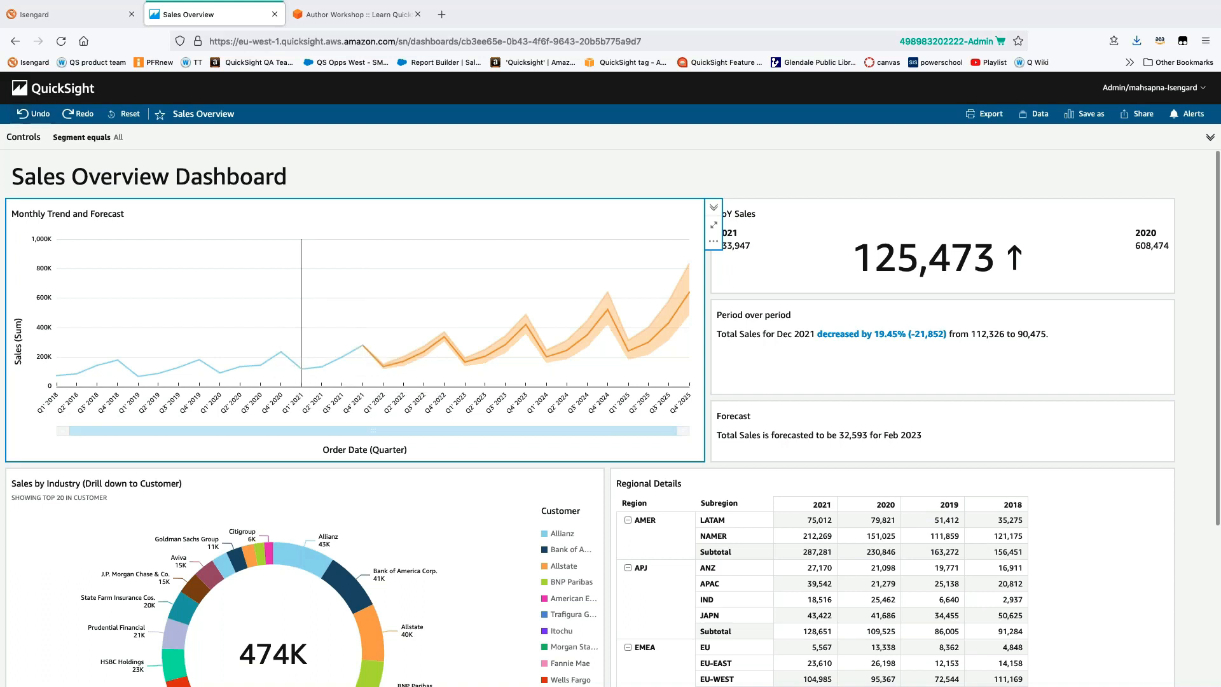
click(302, 372)
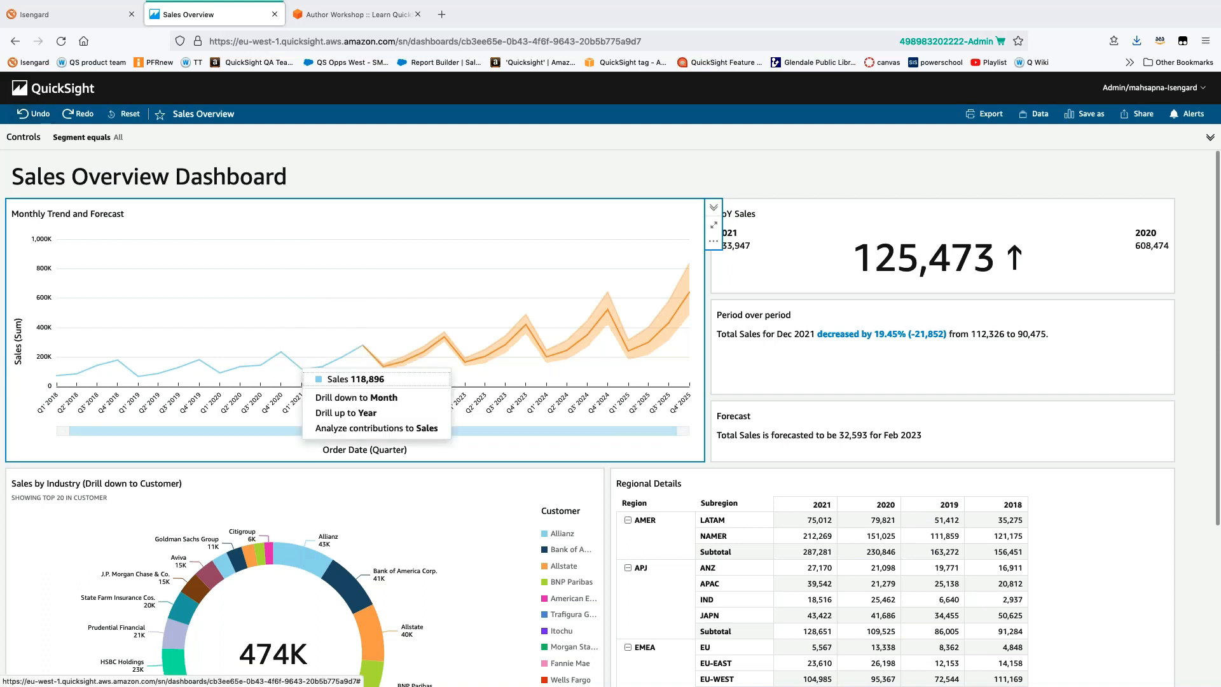
click(364, 399)
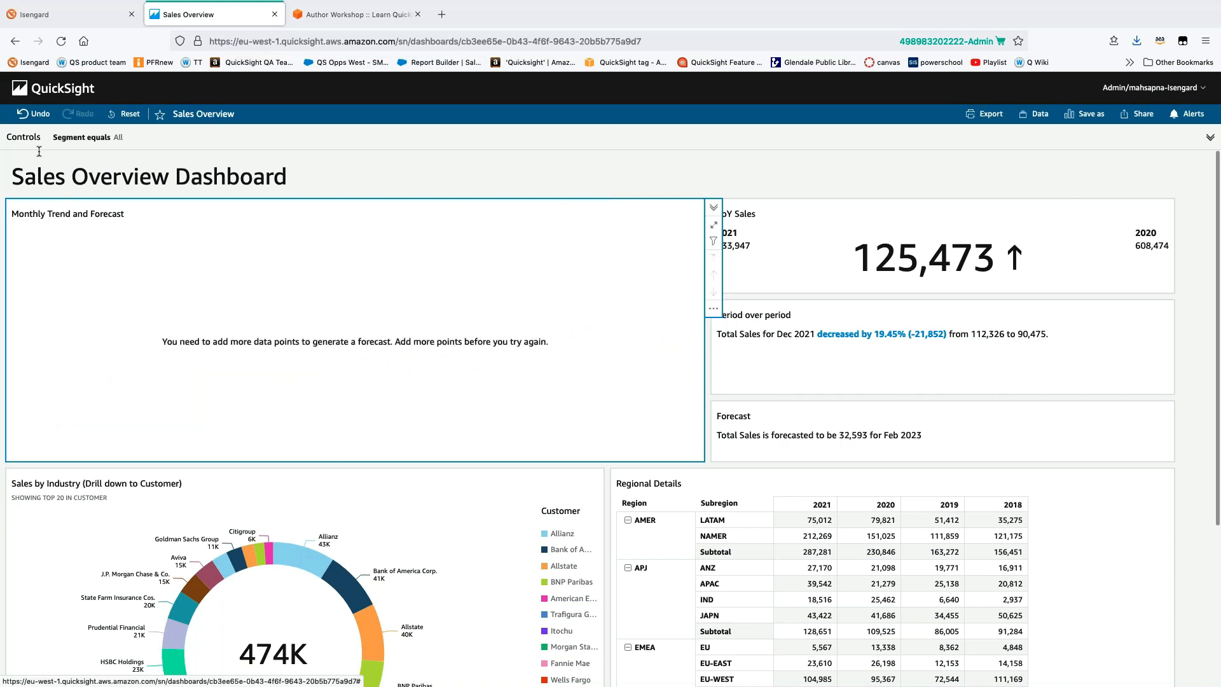
click(40, 115)
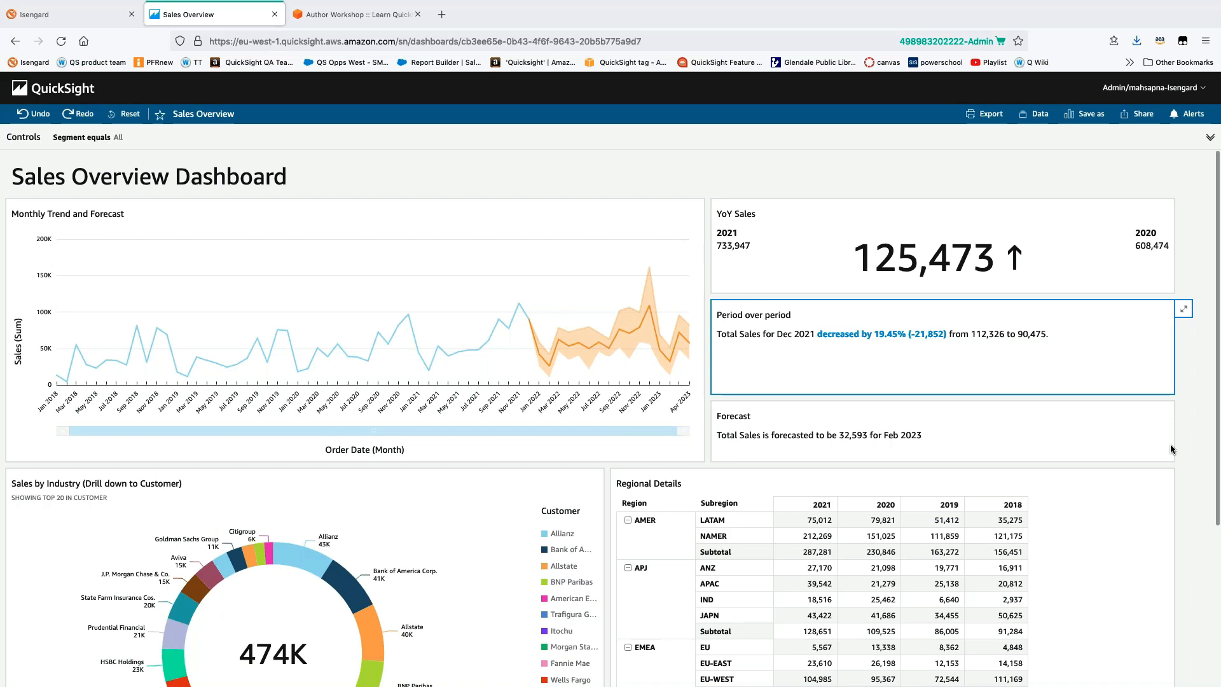
scroll(1170, 444, down, 3)
scroll(1170, 444, up, 3)
Switch to the Author Workshop guide and read the Enhance Your Dashboard module, including its before-and-after dashboard picture
click(375, 16)
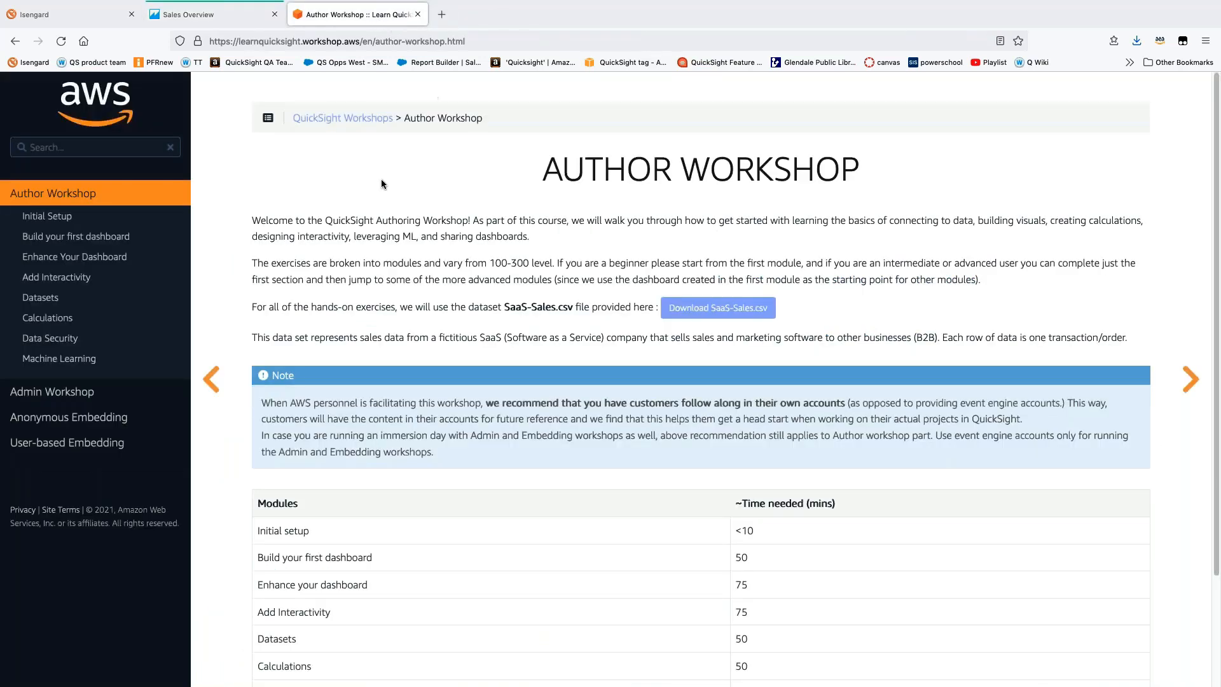
click(90, 239)
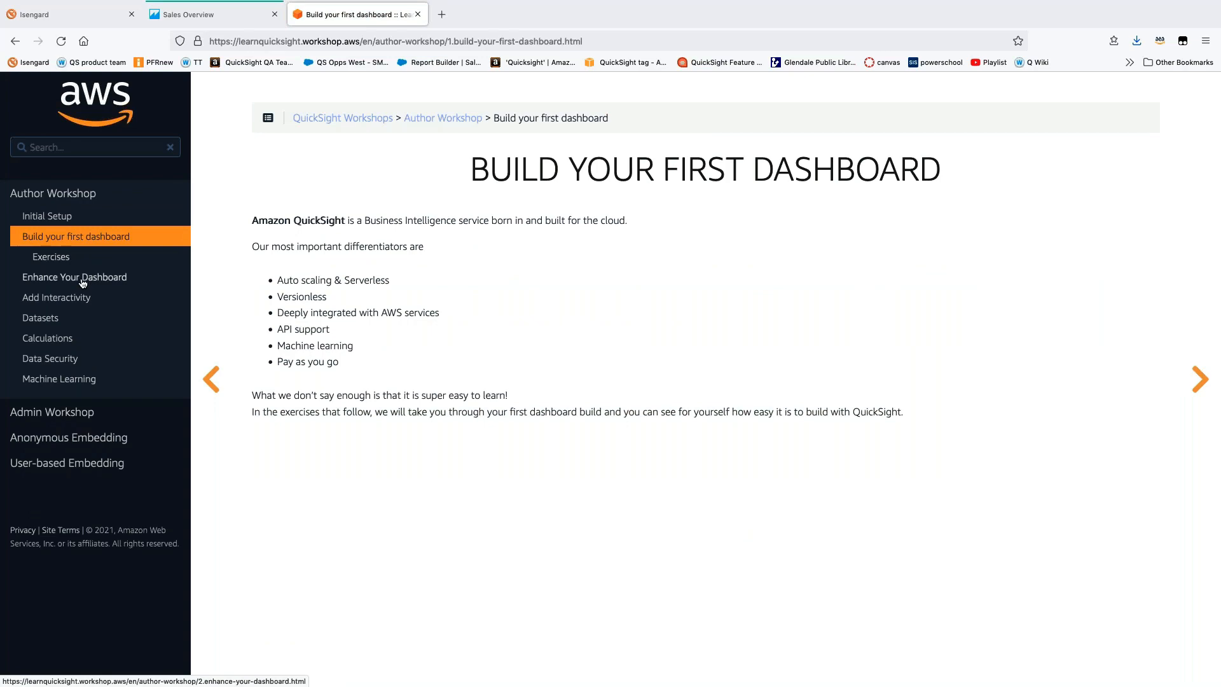
click(83, 280)
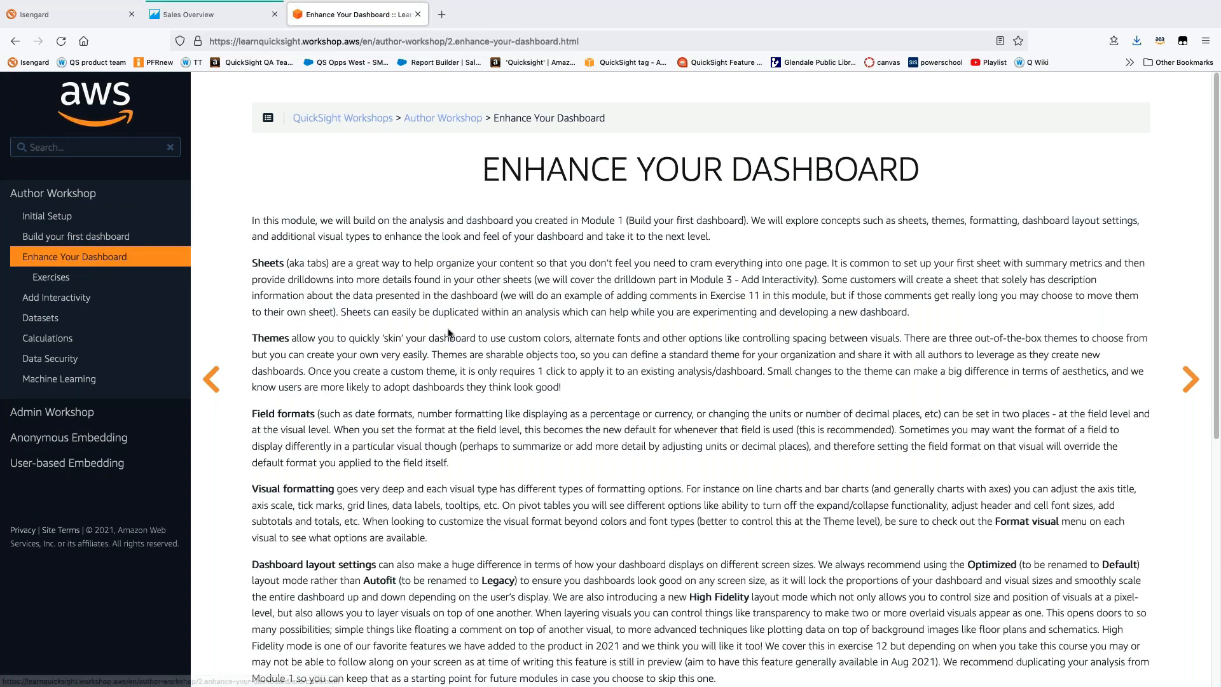
scroll(449, 333, down, 6)
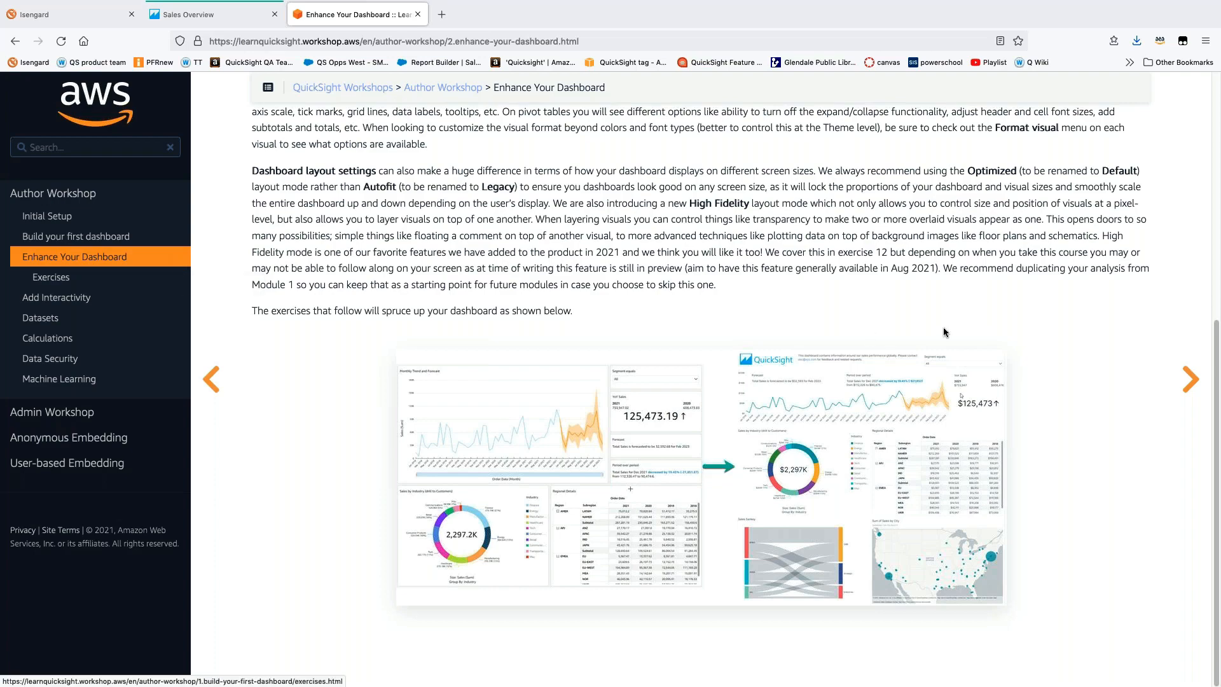
scroll(818, 341, up, 5)
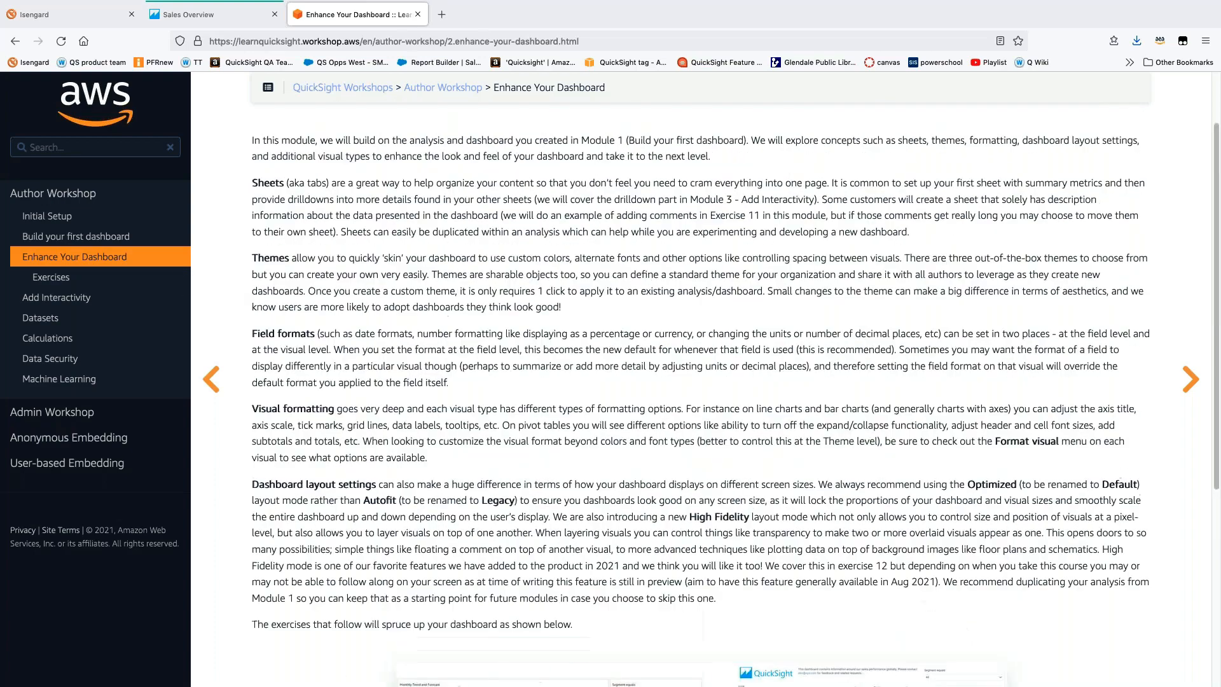
Switch back to the Sales Overview dashboard, save it as a new analysis named "Module 2" and dismiss the import notice
key(ctrl+shift+Tab)
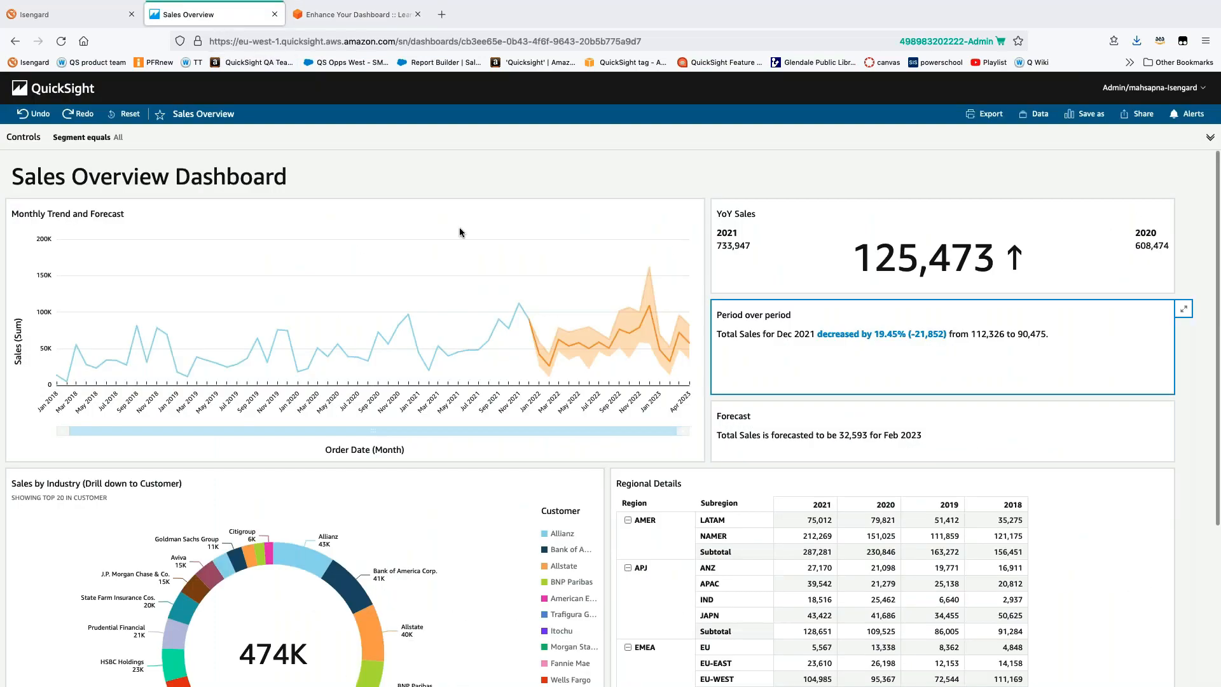
click(1086, 122)
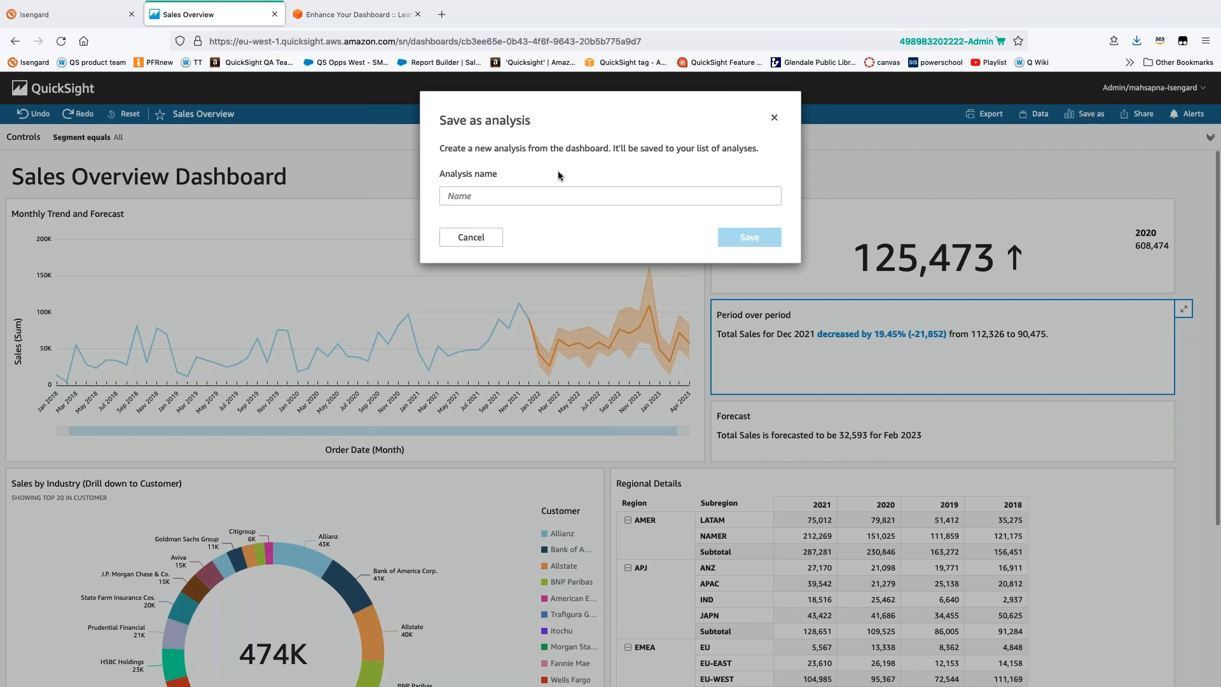
click(476, 196)
text(M)
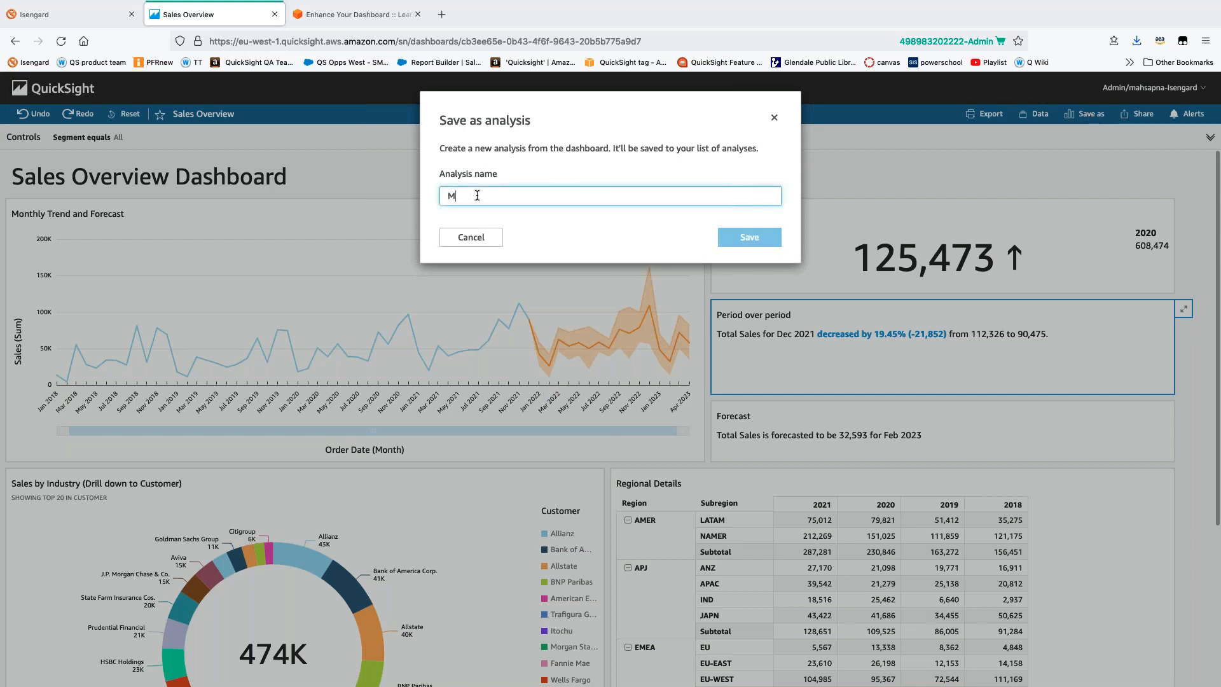
text(odule 2)
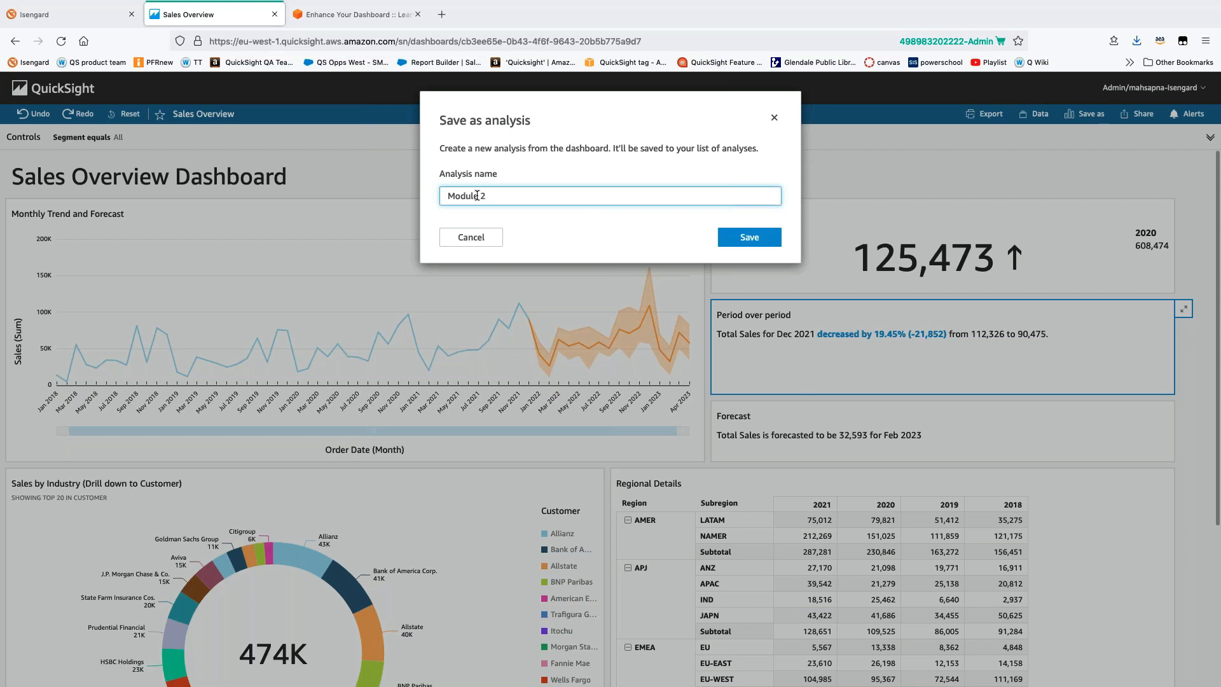
click(728, 240)
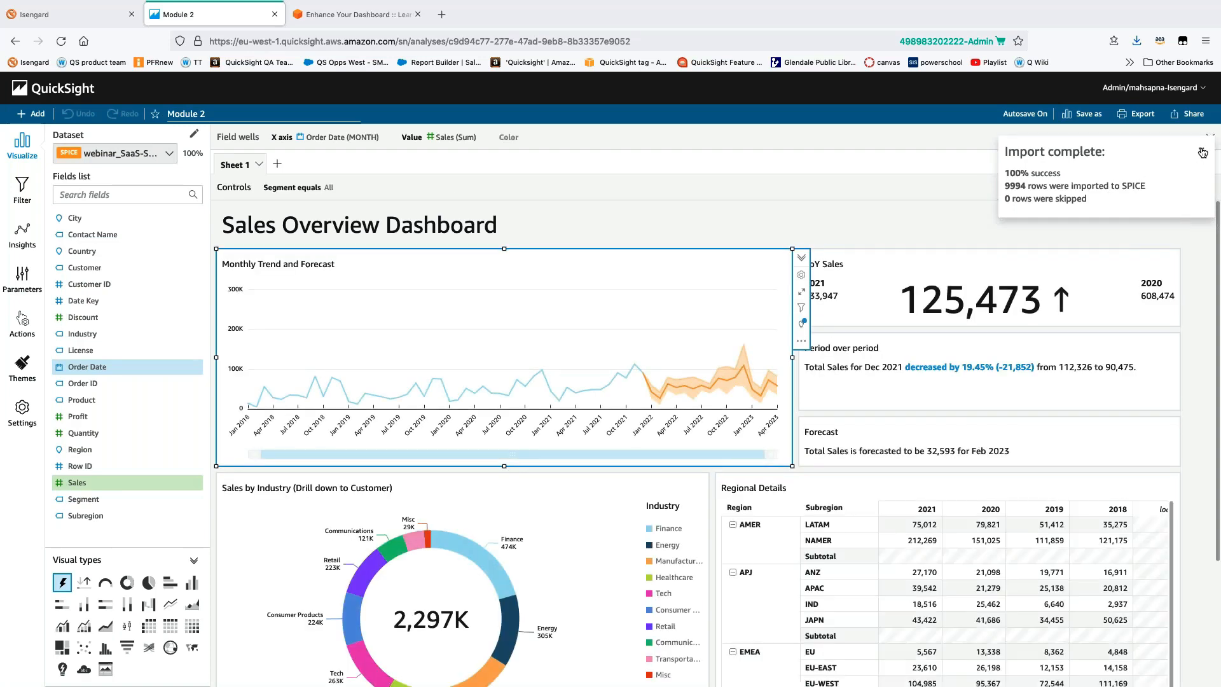
click(1202, 153)
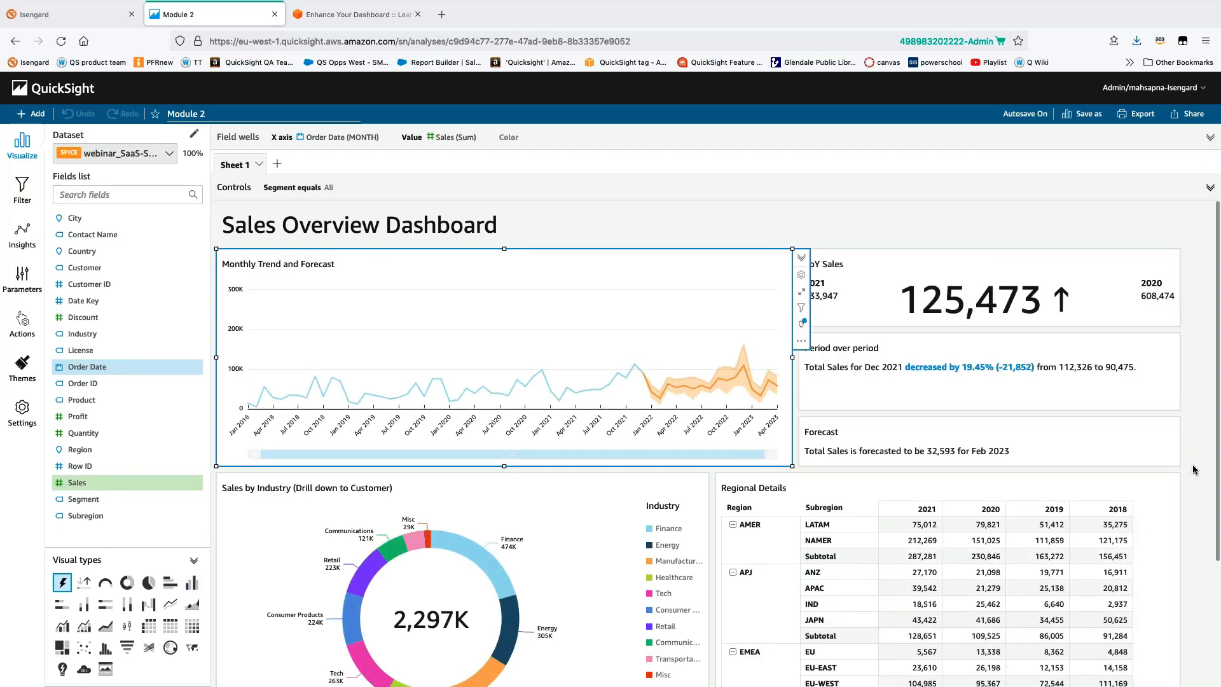
scroll(1193, 469, down, 2)
scroll(1193, 470, up, 2)
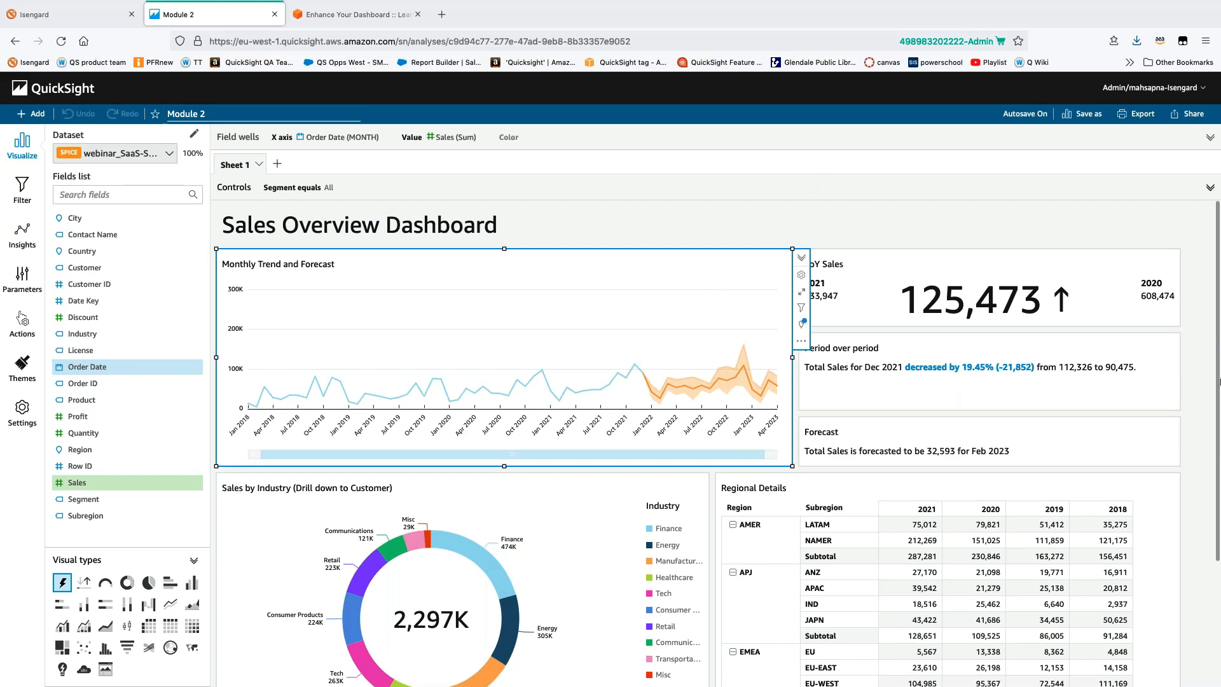
click(1186, 555)
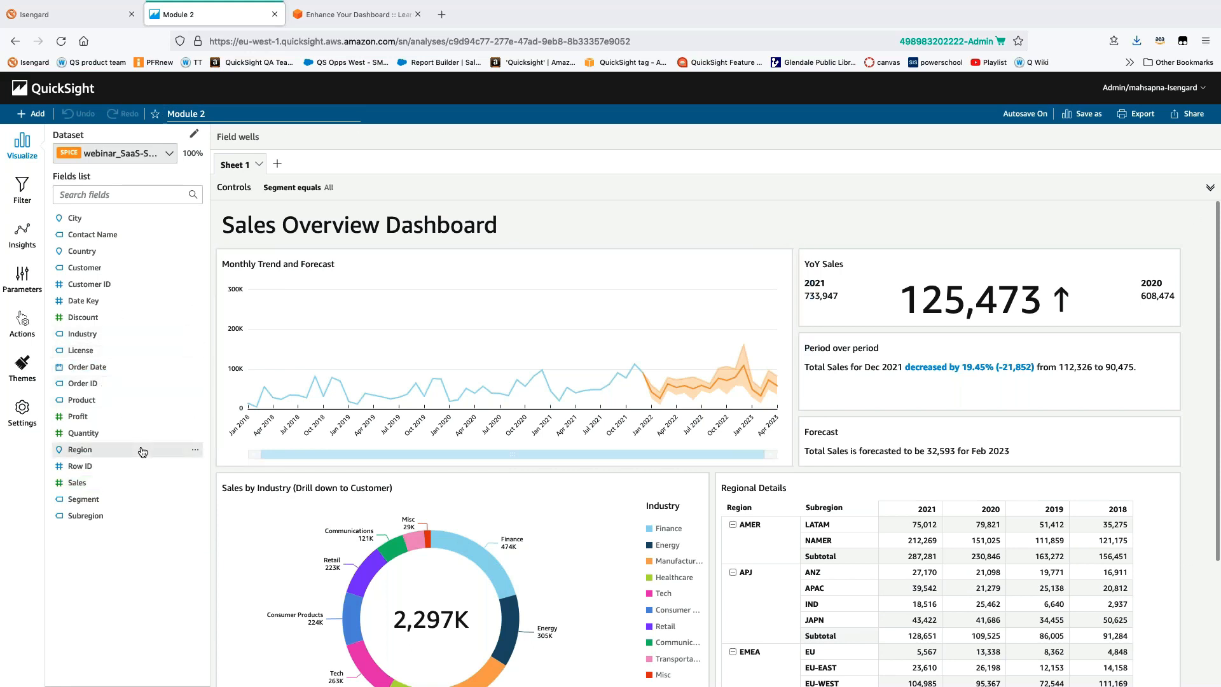
Start a new theme as a copy of the applied Classic theme and name it "Personalized Theme"
click(24, 368)
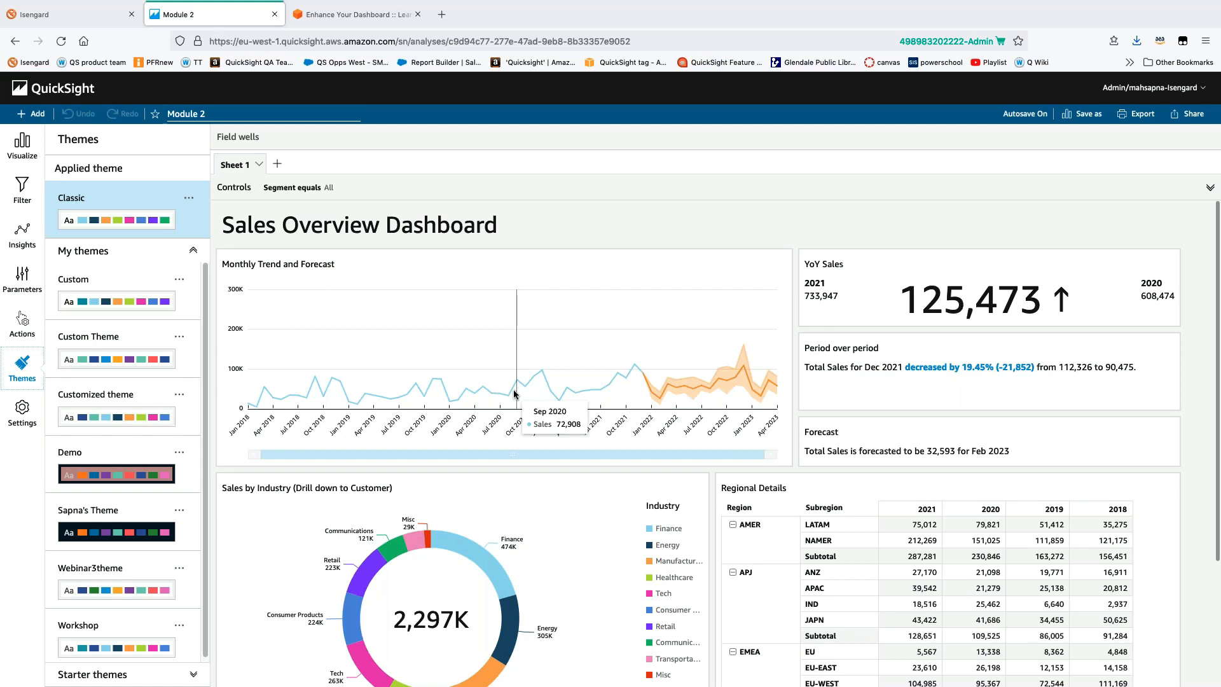
click(190, 203)
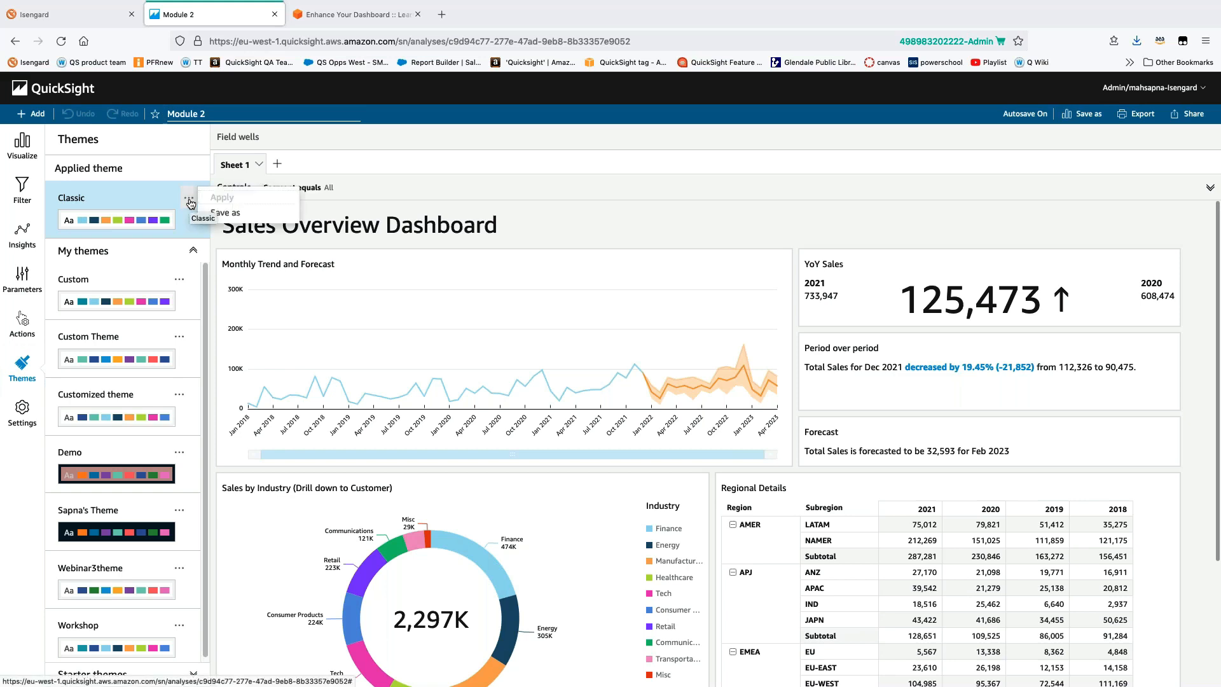
click(226, 213)
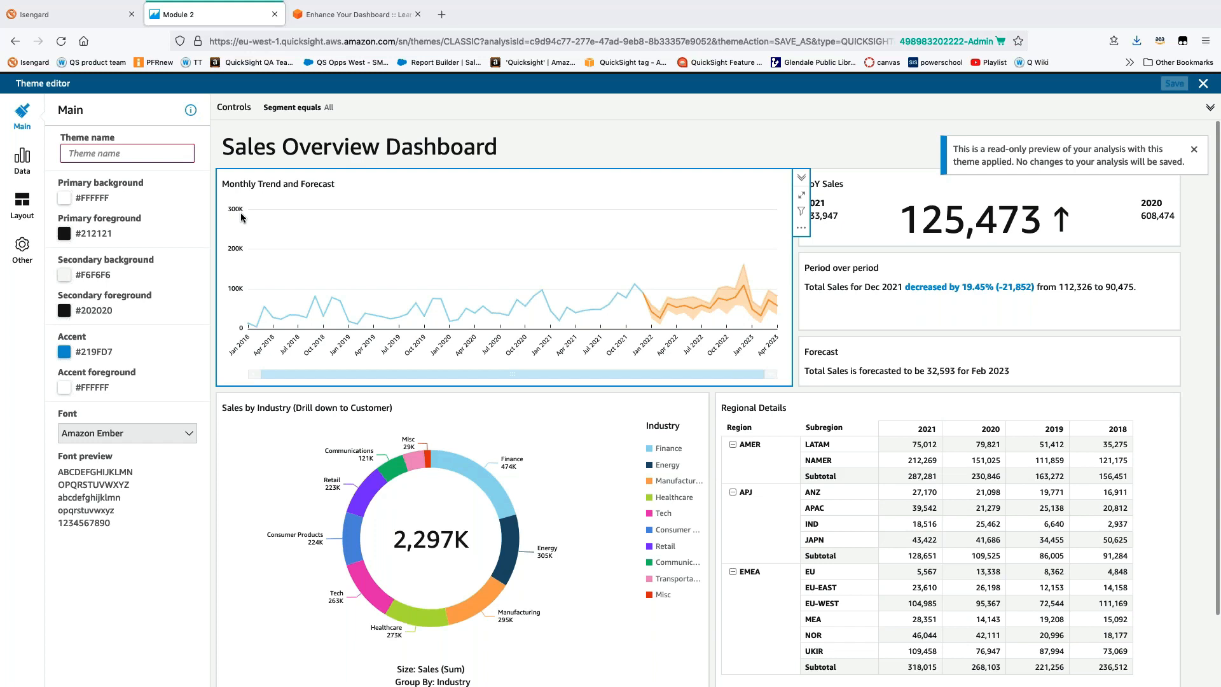
click(145, 149)
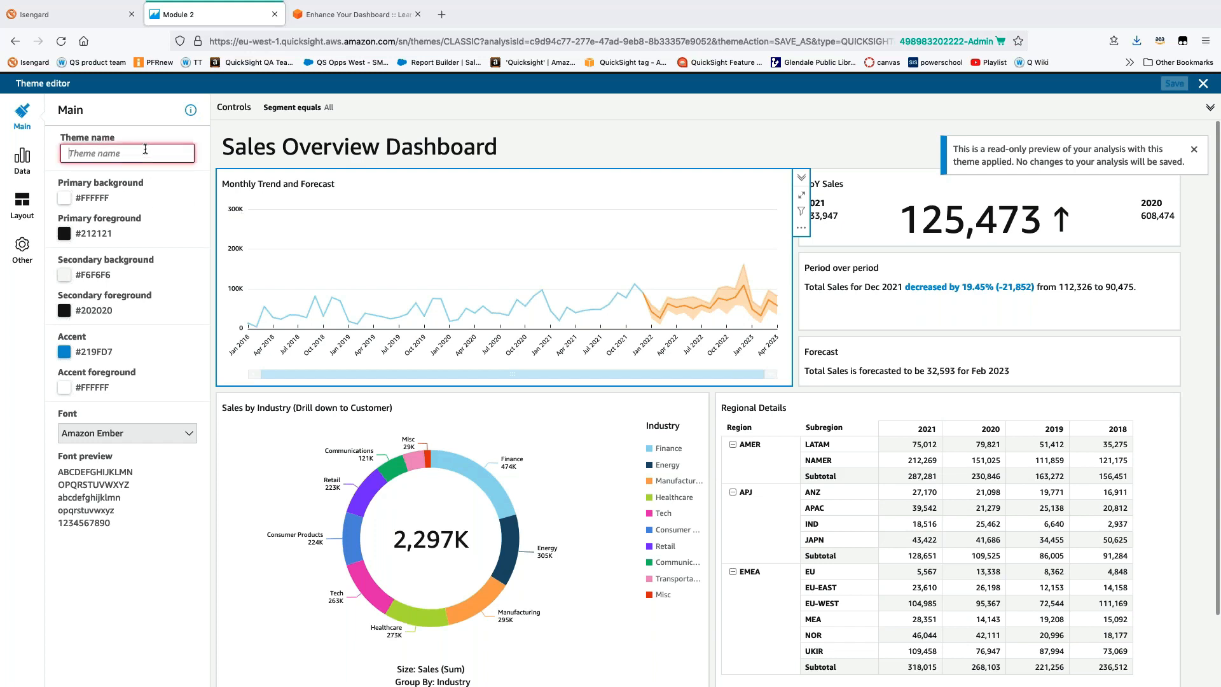
text(Personalized Theme)
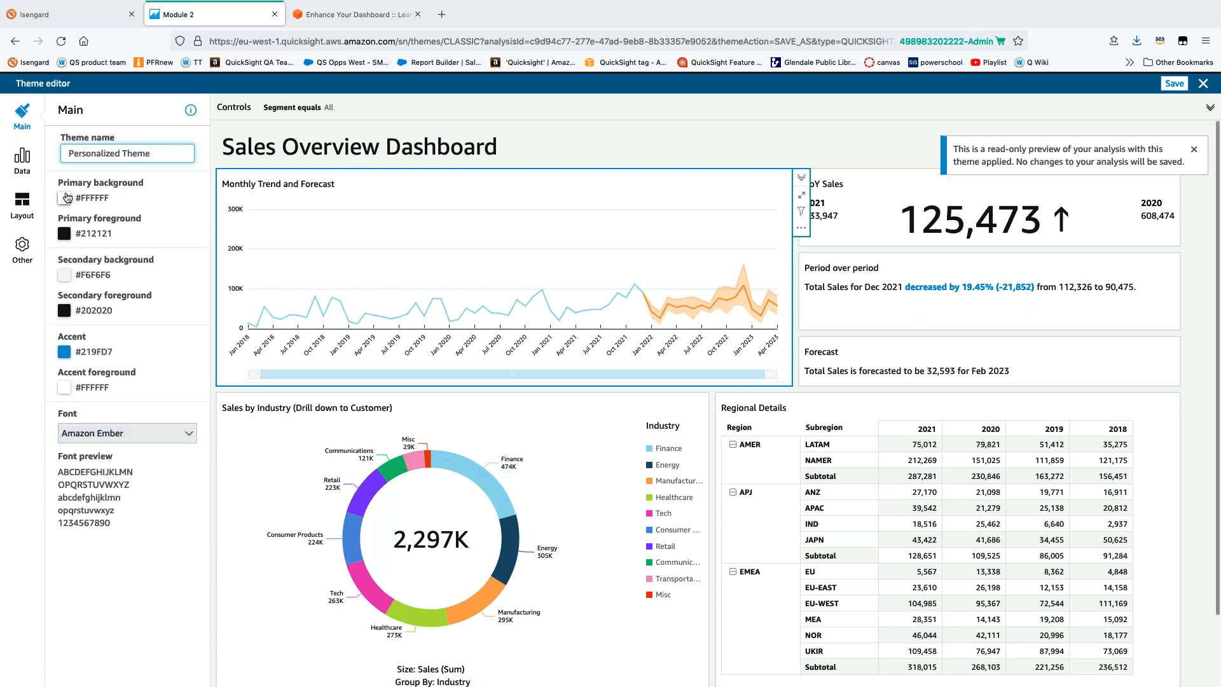
Try the dark #1F1818 and light grey #F0F3F5 recent colors as the theme's primary background
click(64, 198)
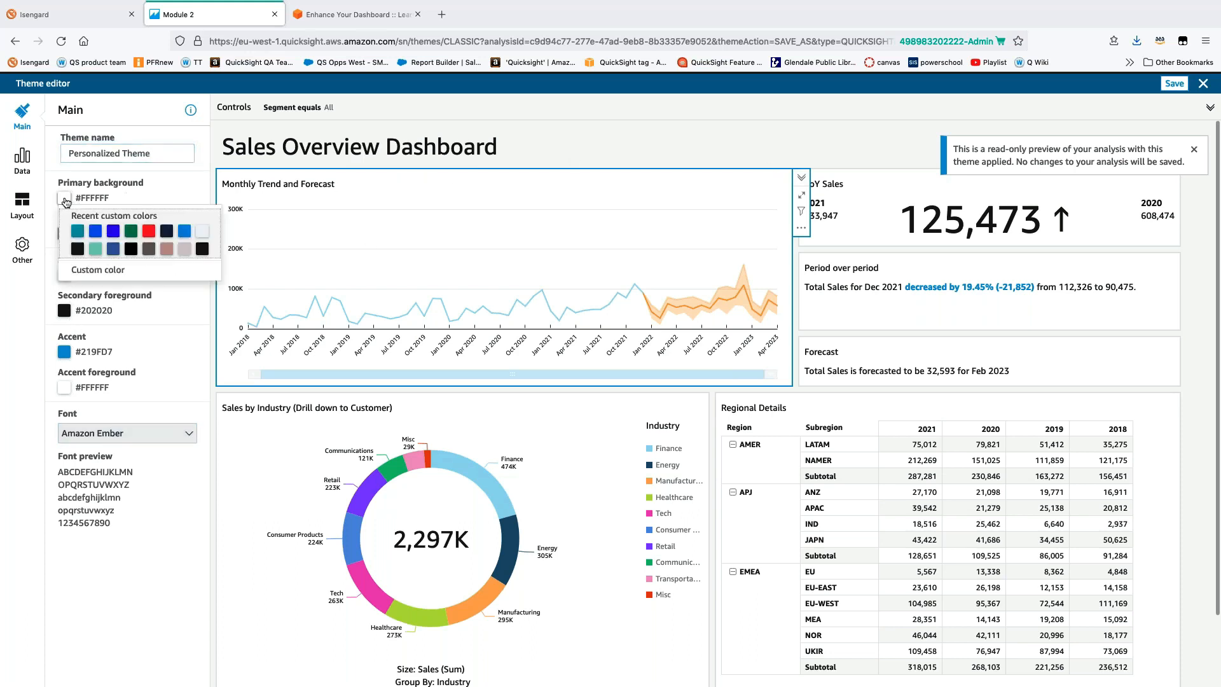
click(204, 251)
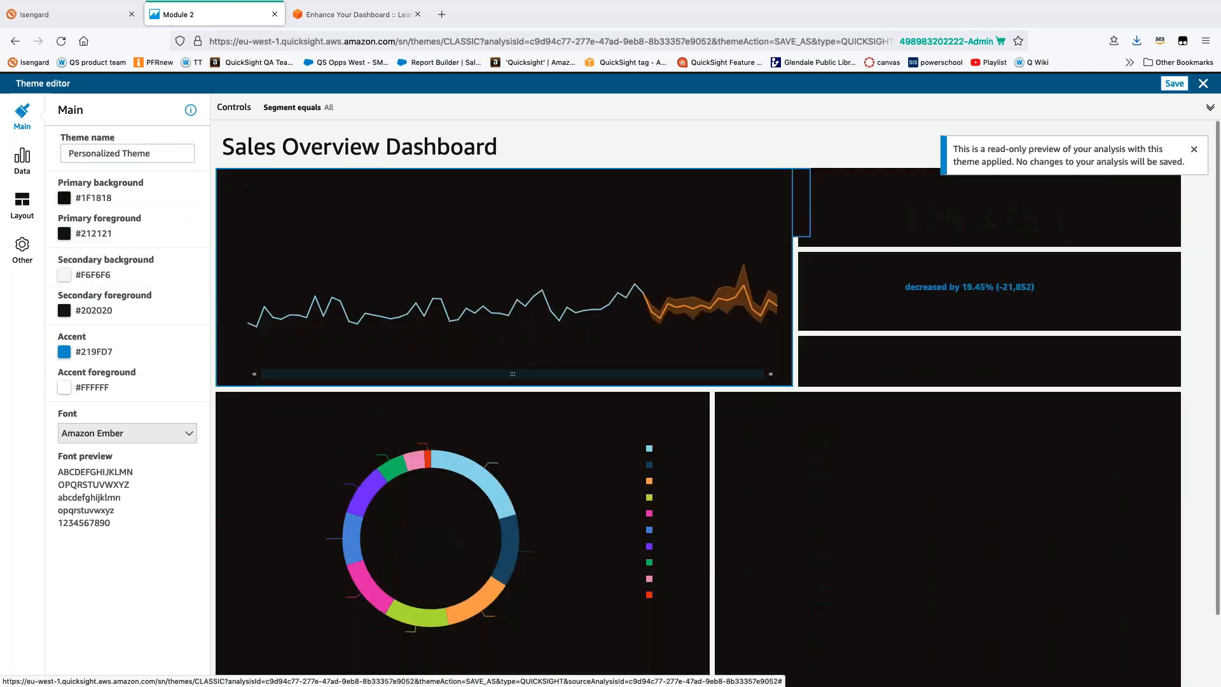
click(64, 197)
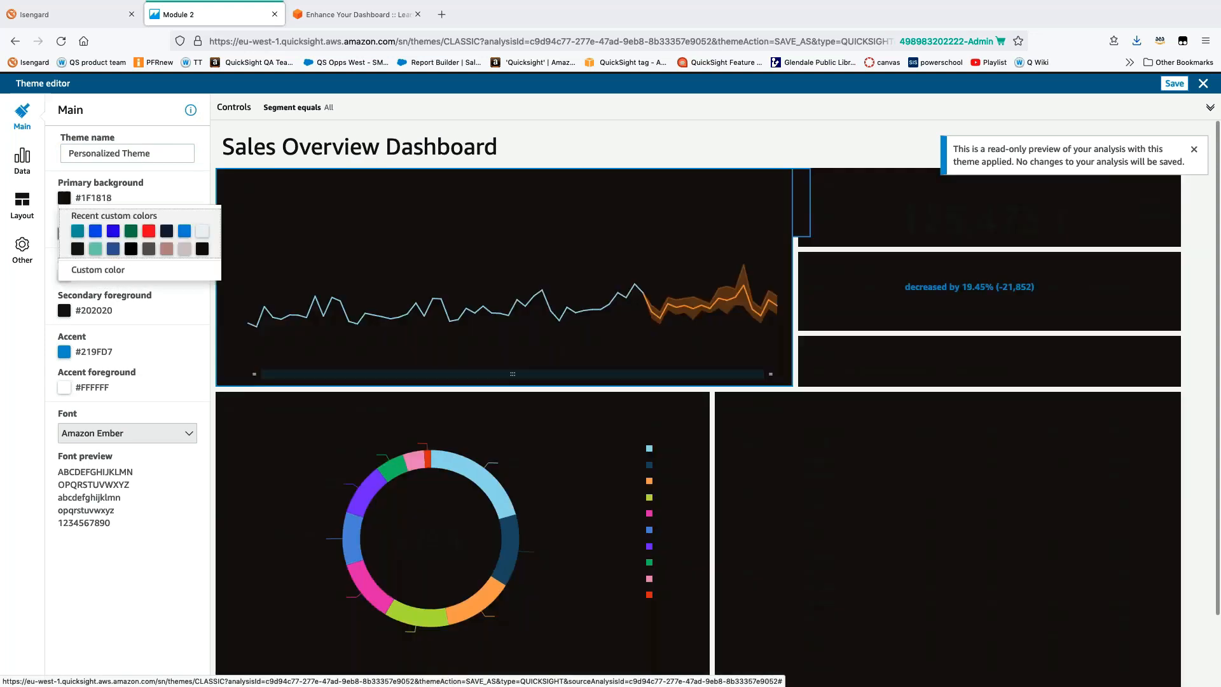
click(197, 232)
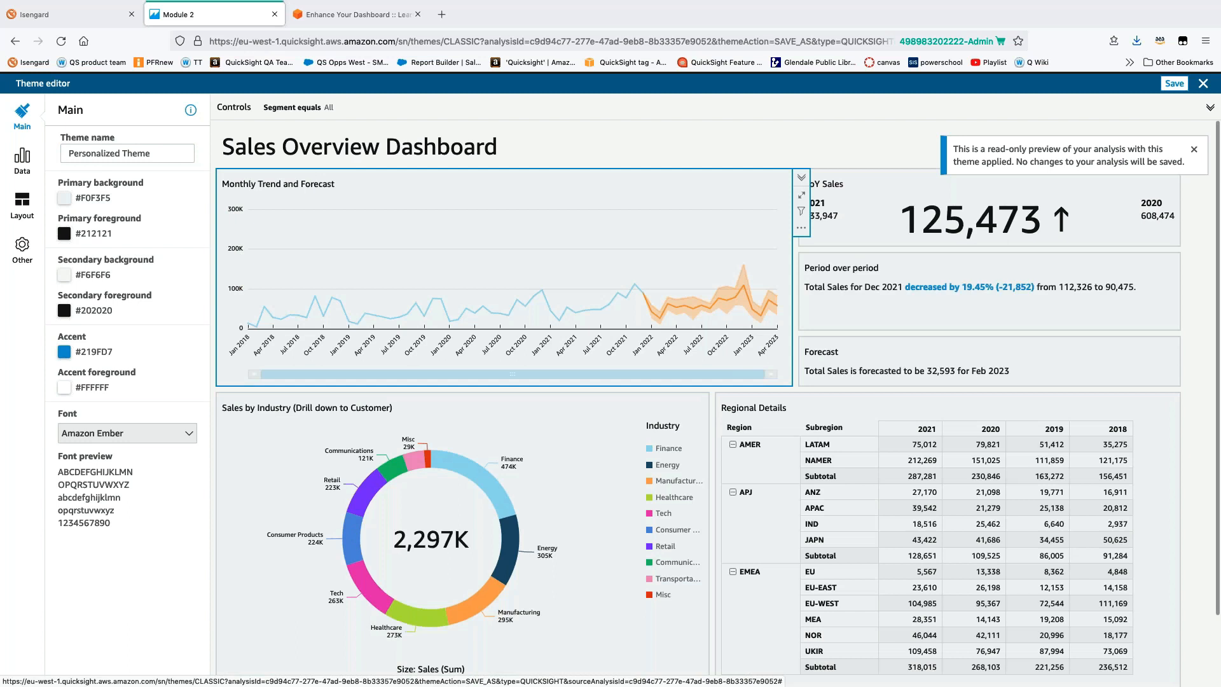
click(64, 197)
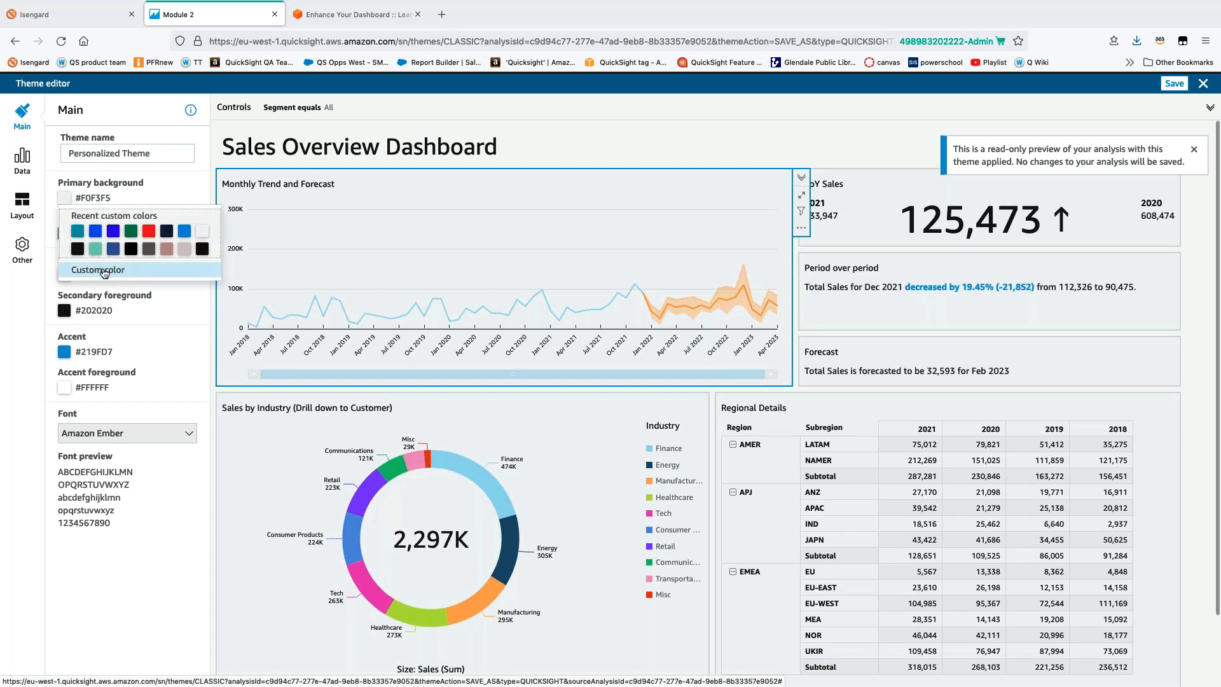
click(202, 232)
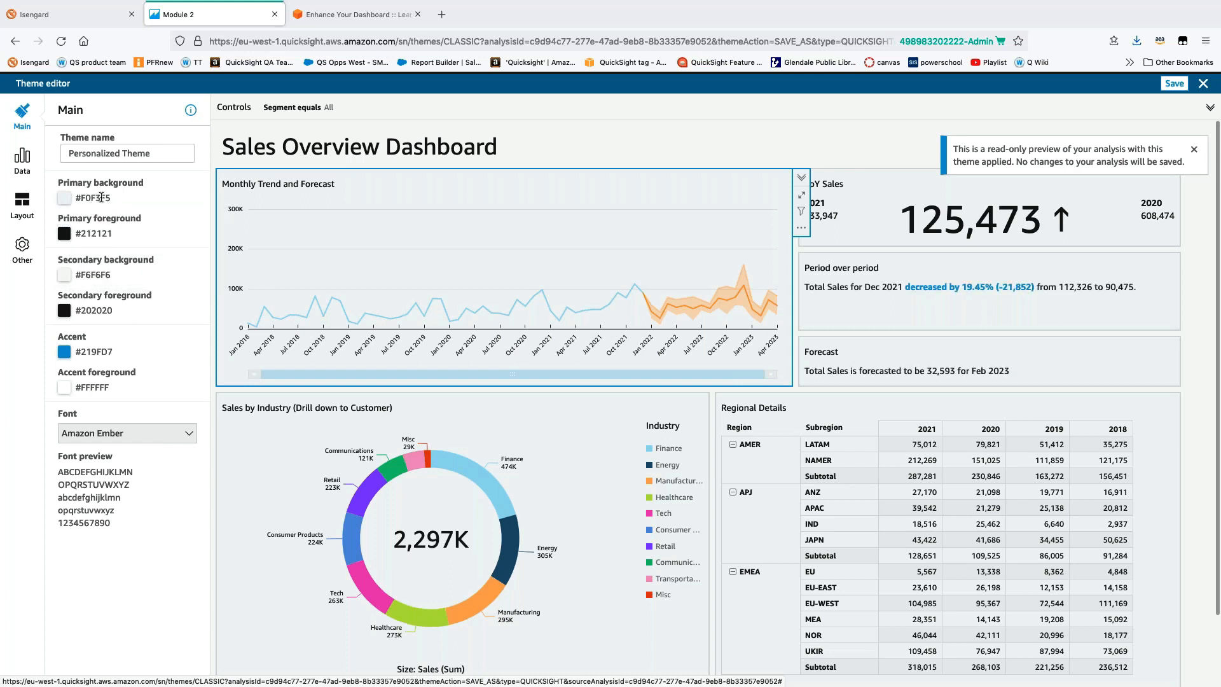
Set the theme's primary background back to white with the custom color #FFFFFF
click(66, 199)
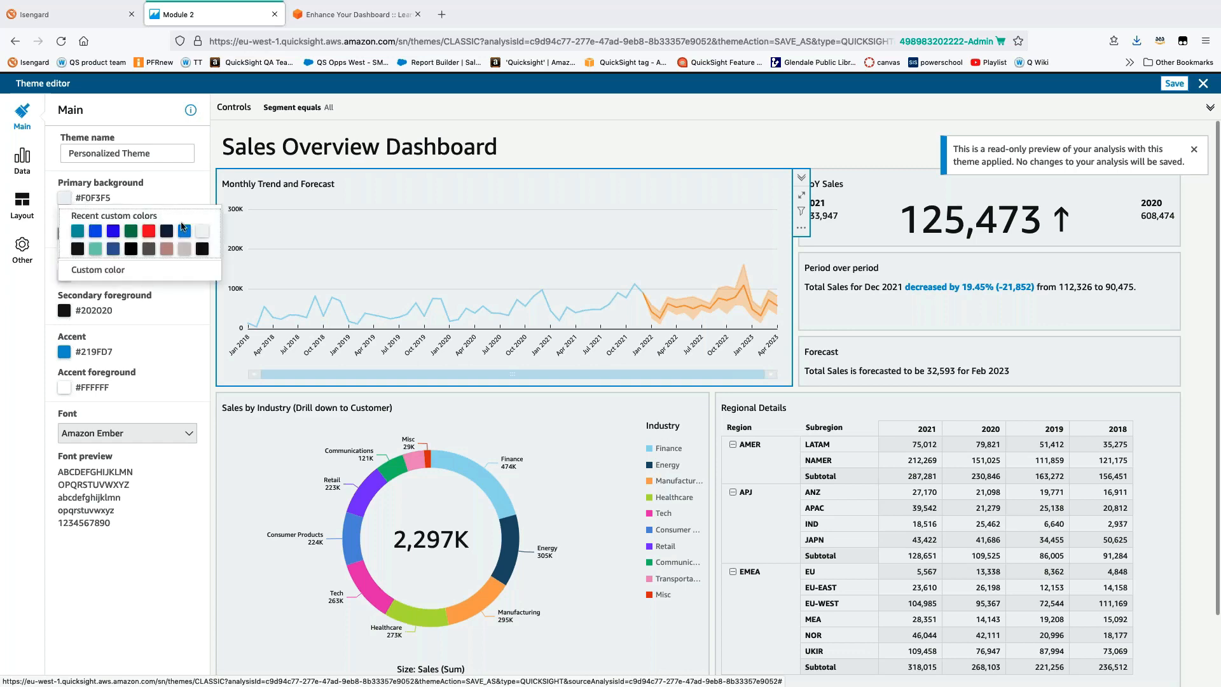
click(98, 270)
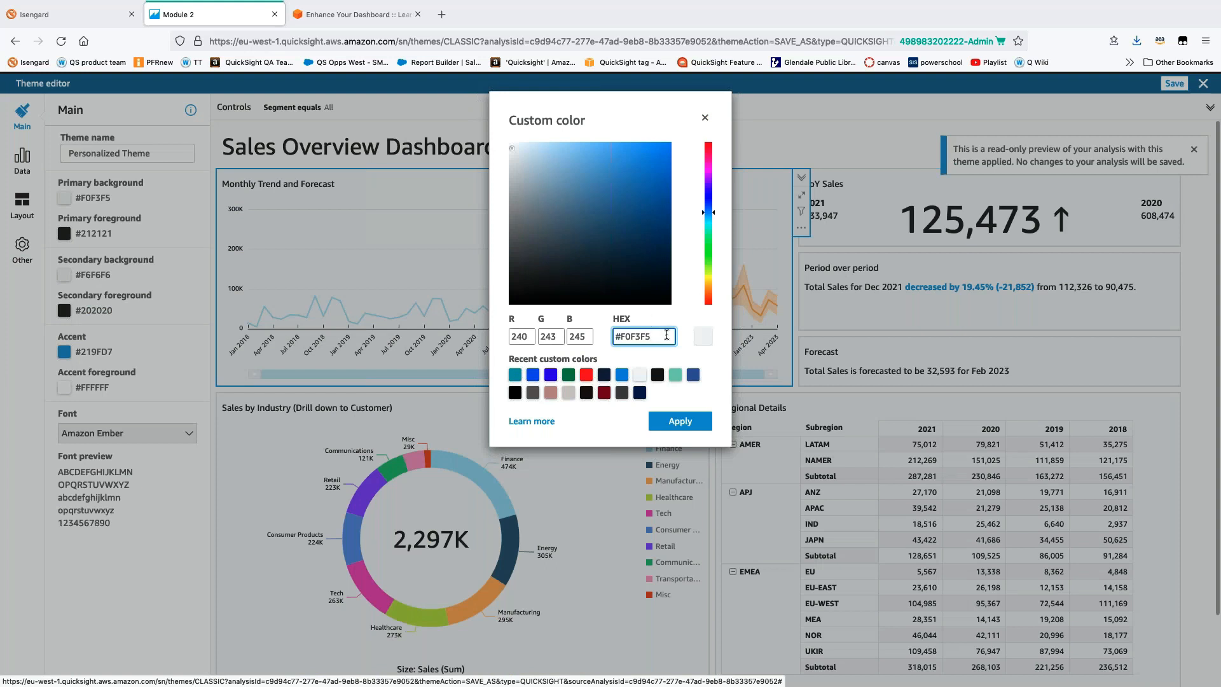
key(BackSpace)
key(BackSpace)
key(BackSpace)
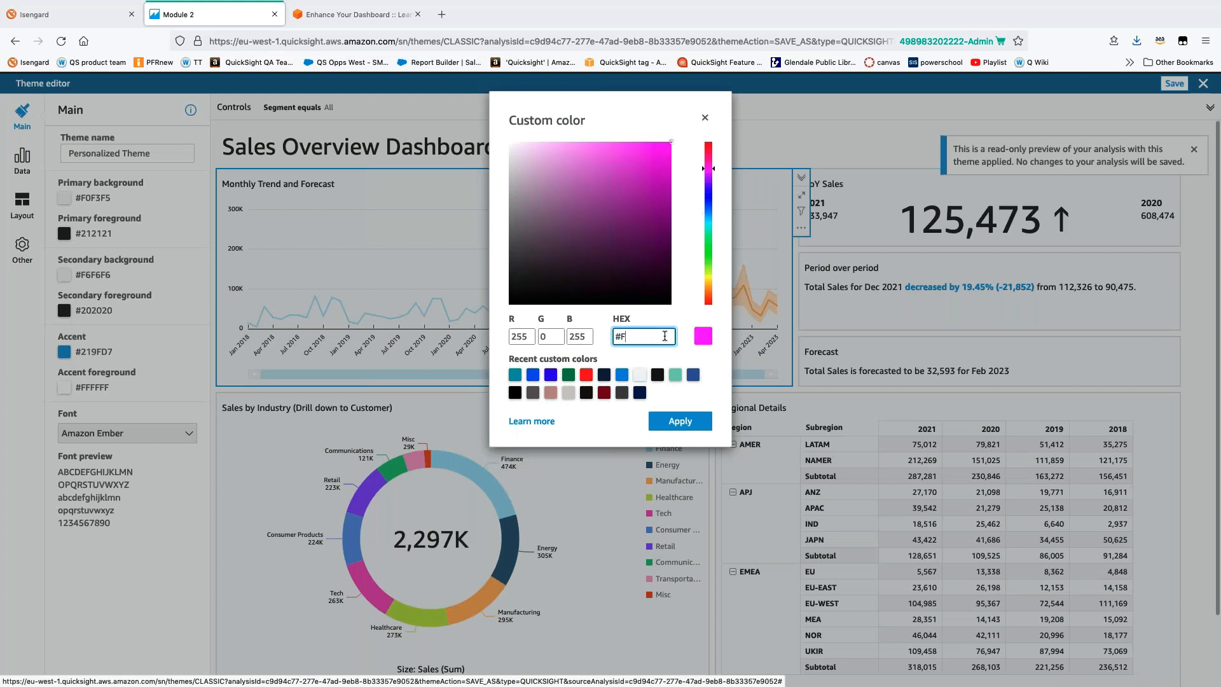
text(FF)
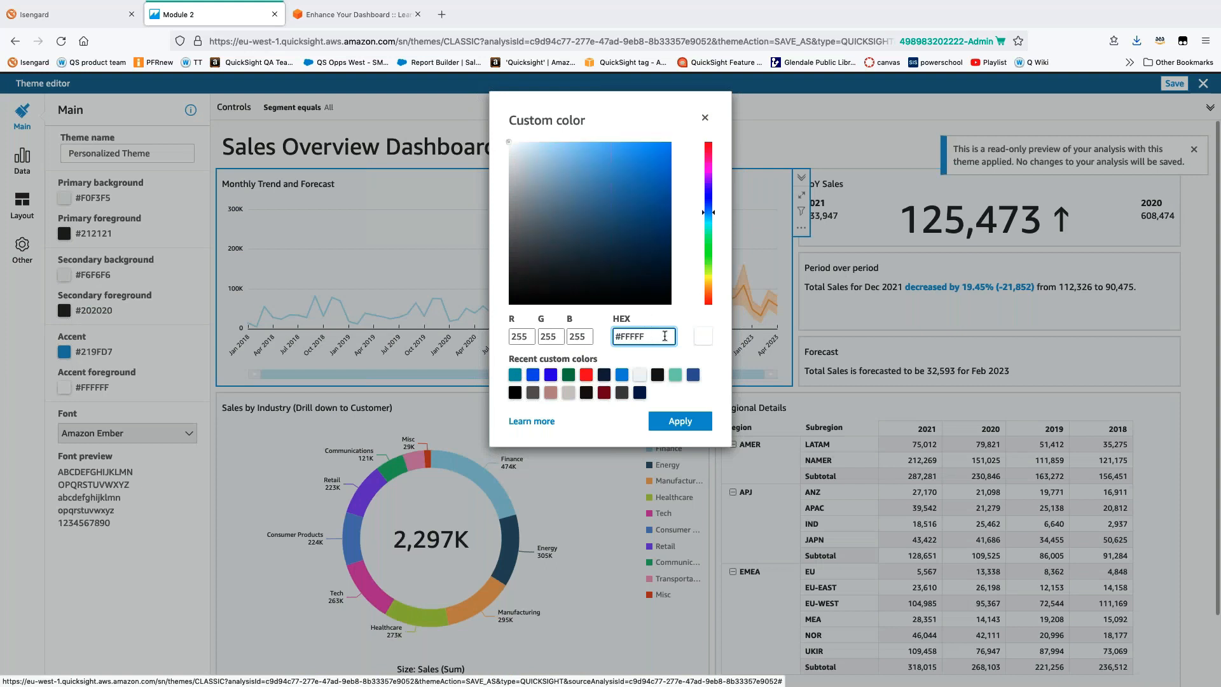
text(FF)
key(Return)
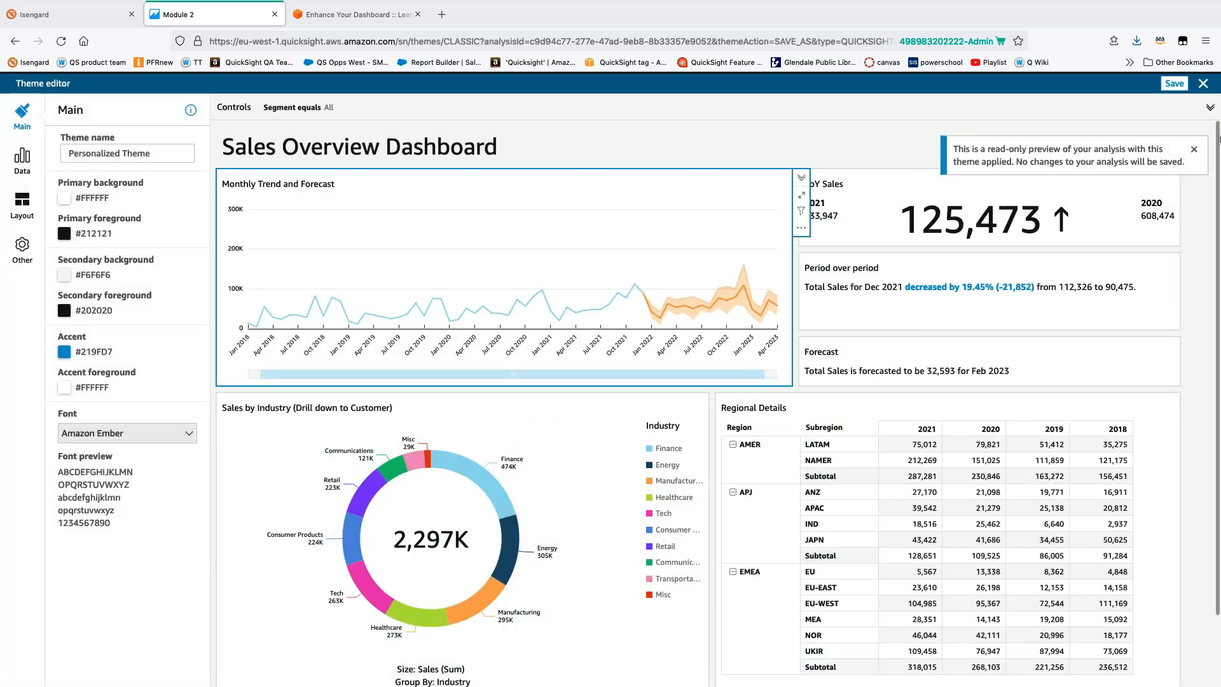
Dismiss the read-only preview notice and set the theme's font to Inter
click(1193, 149)
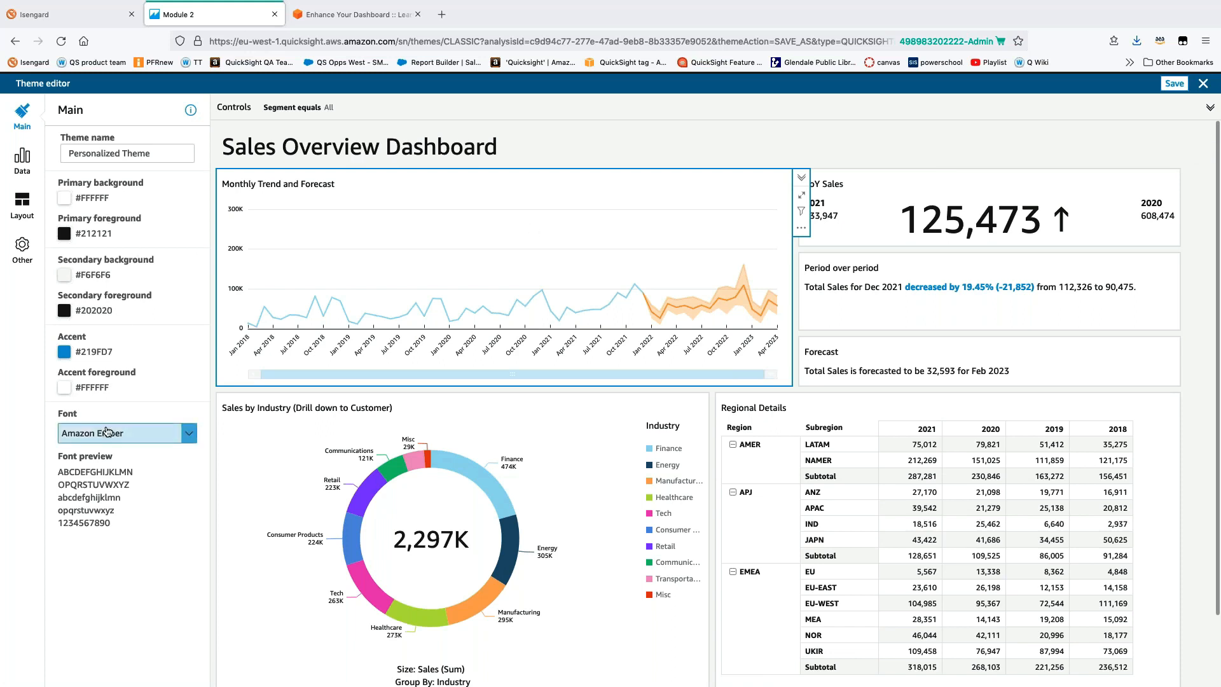
click(127, 438)
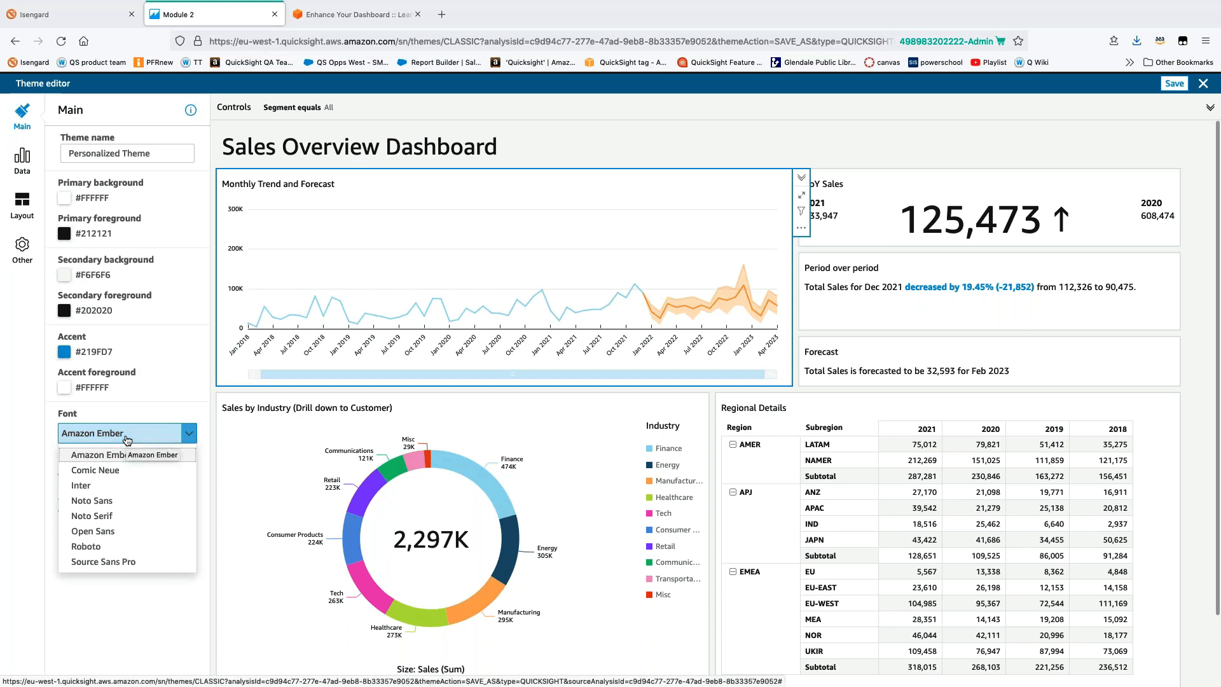
click(103, 487)
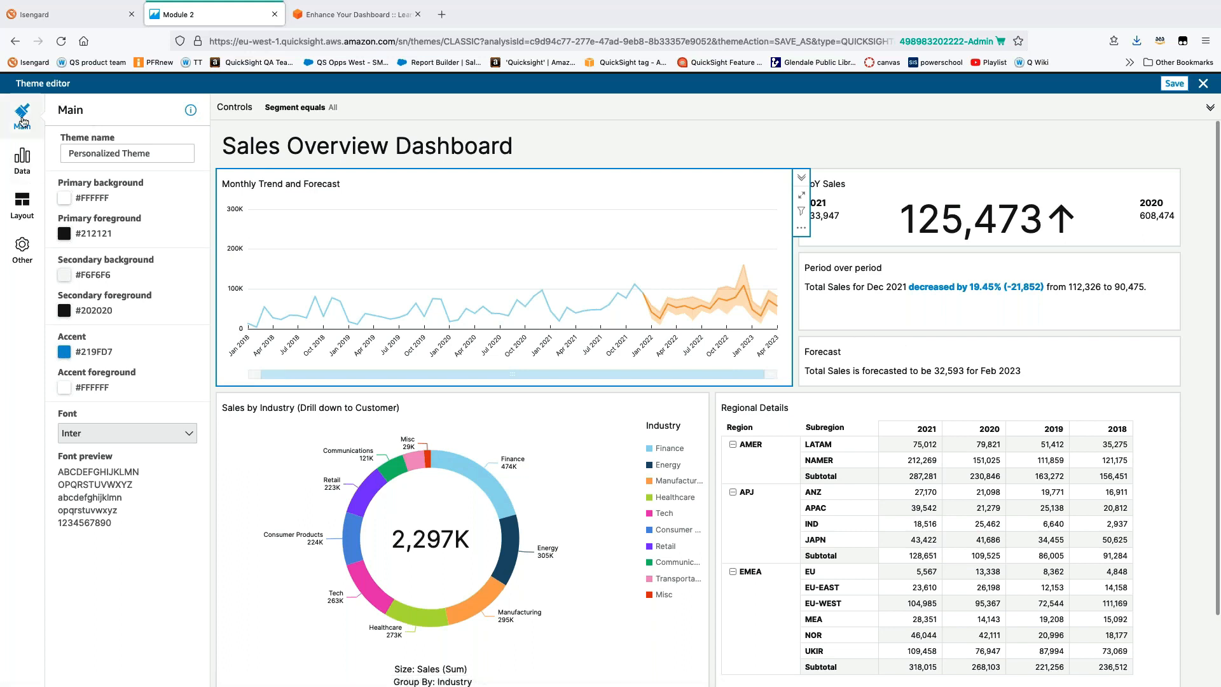
Move the teal color to the first place in the theme's data colors
click(24, 164)
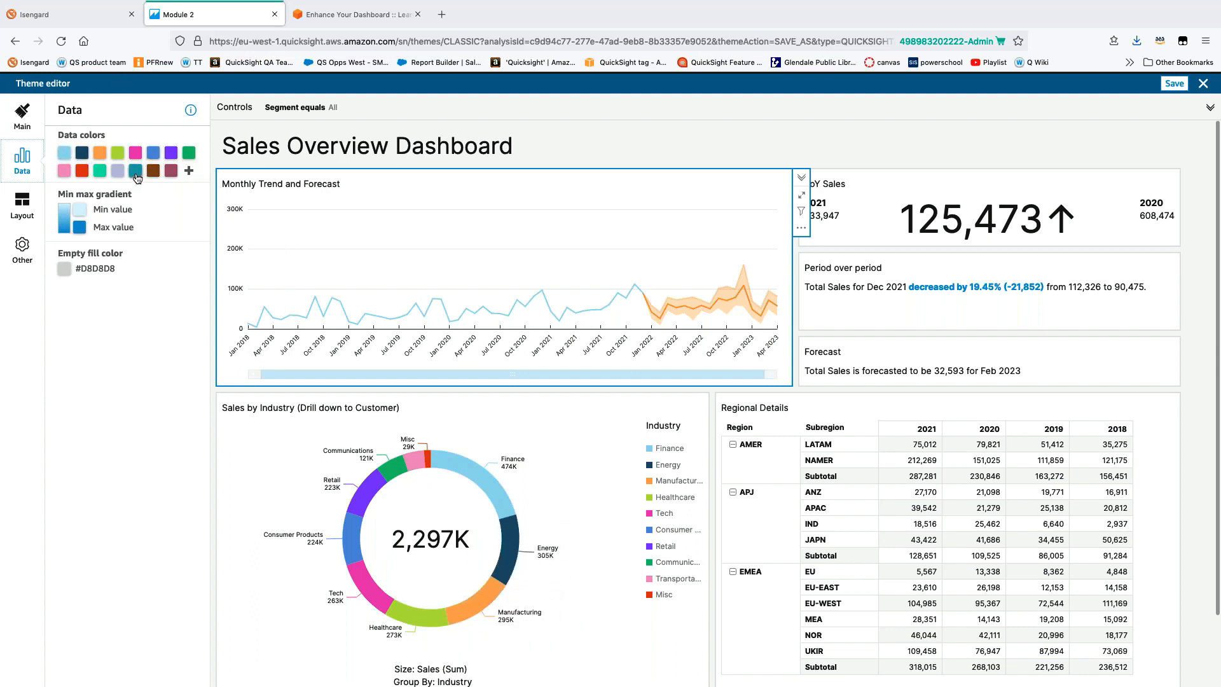
drag(137, 178, 69, 159)
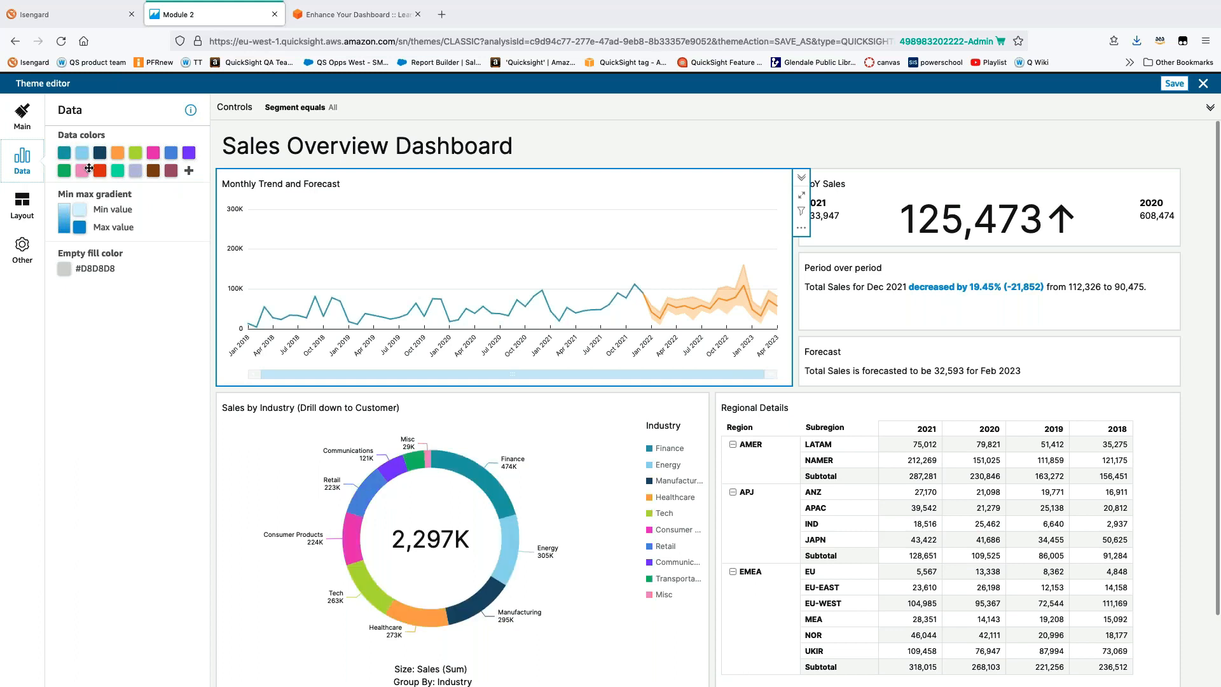
mouse_move(450, 464)
Look at the custom color definition of the first data color and close it without changes
click(64, 154)
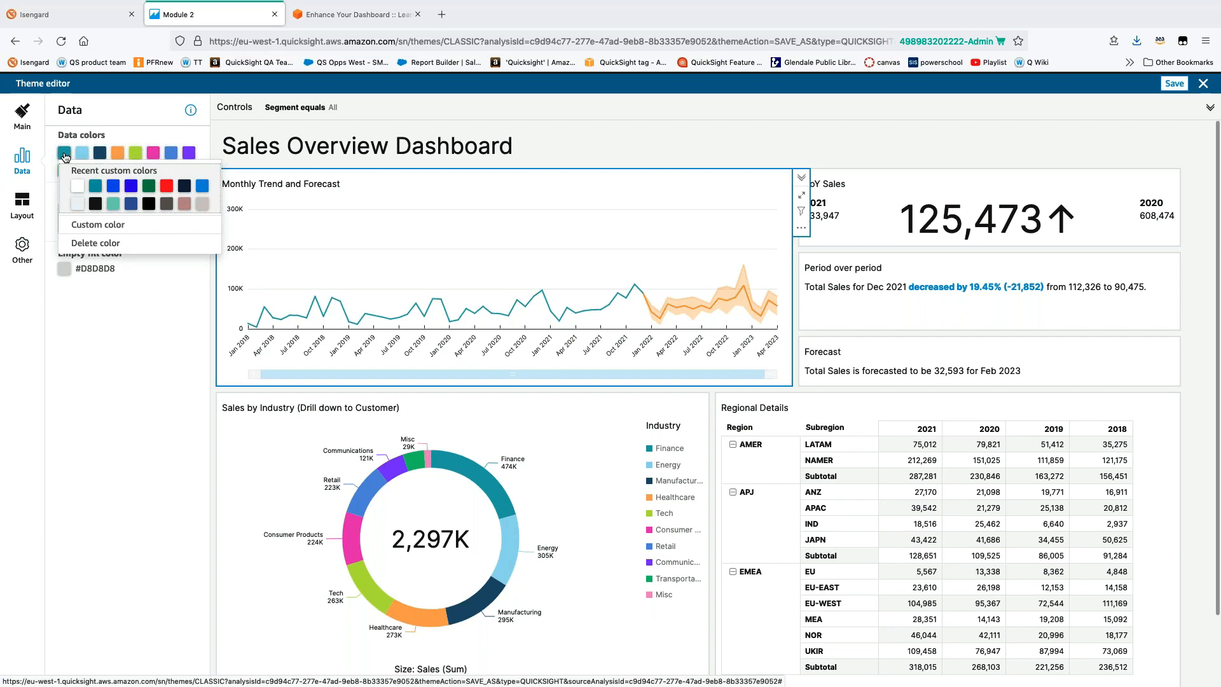
click(104, 226)
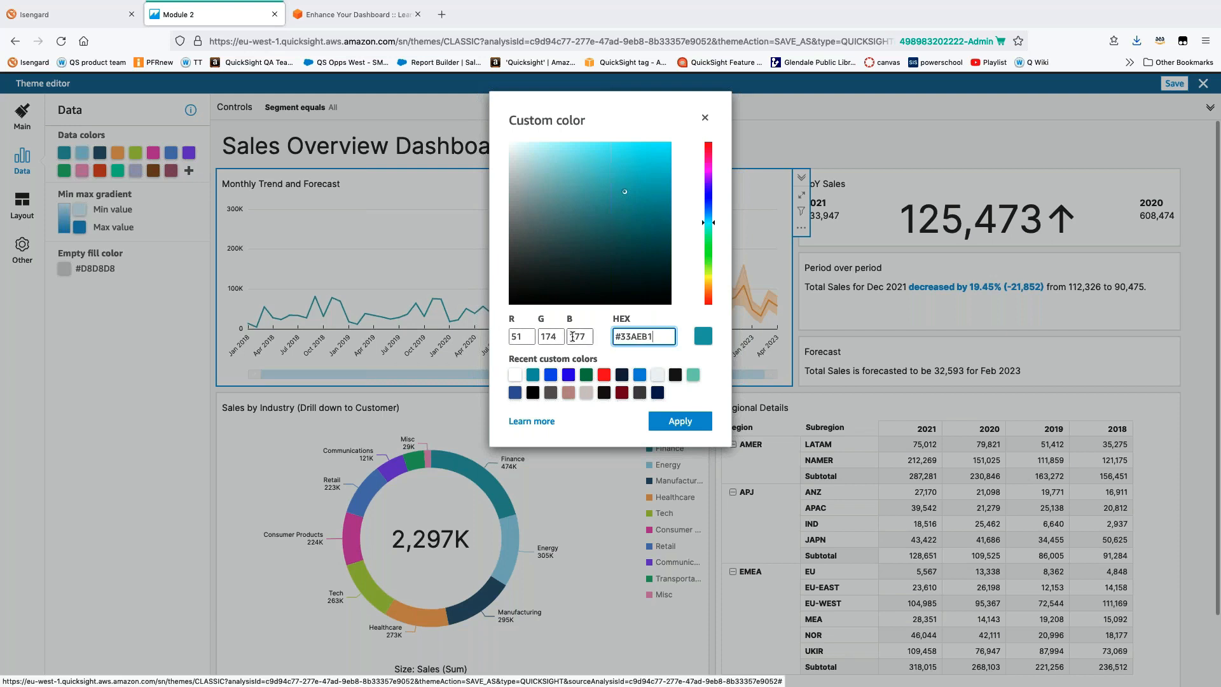
click(705, 119)
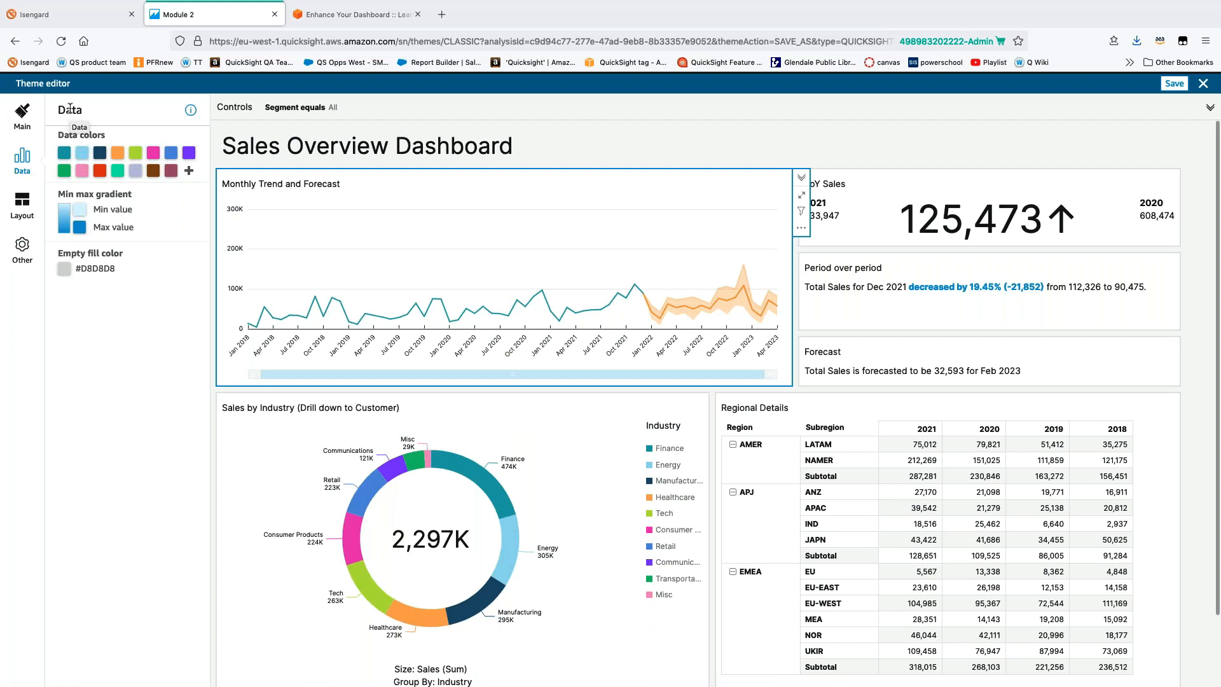
Turn off the visuals' border in the theme's layout settings, keeping margin and gutter on
click(24, 215)
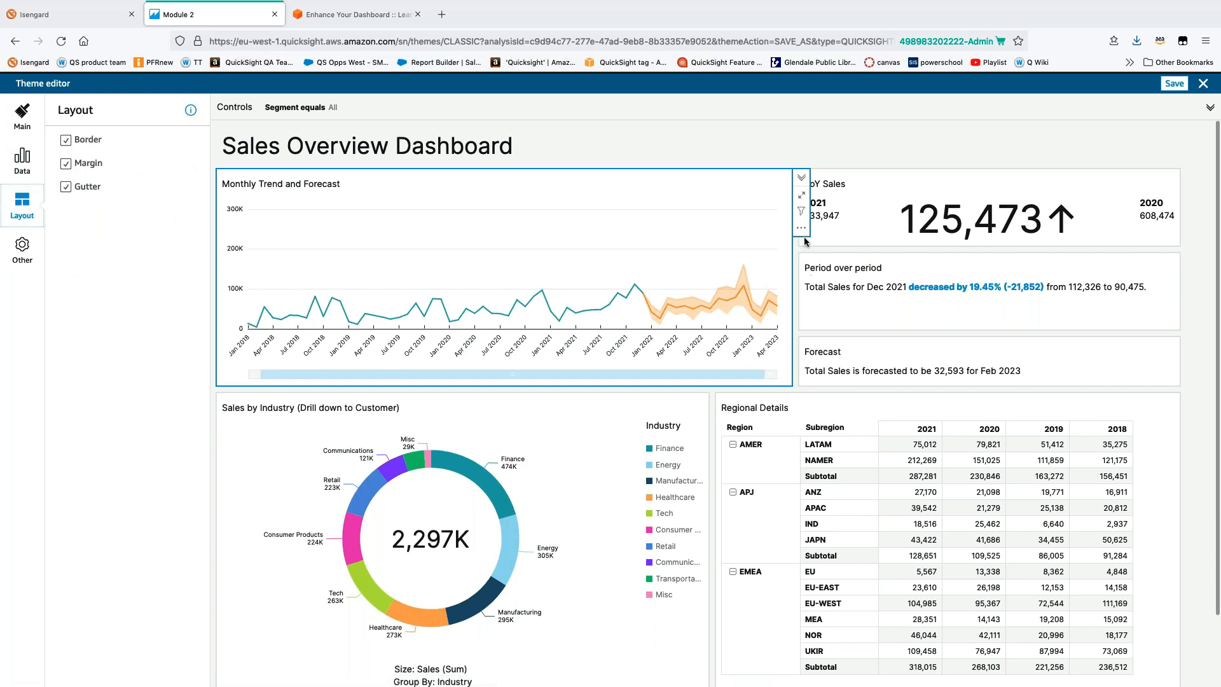
click(67, 141)
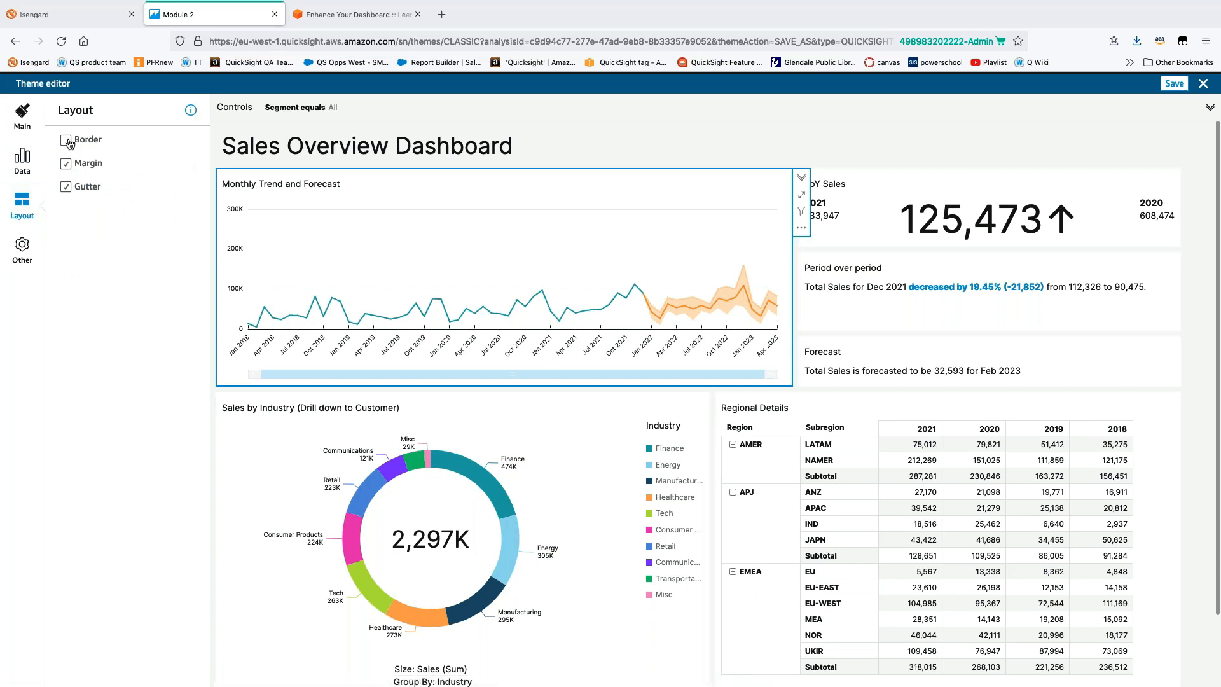
click(67, 141)
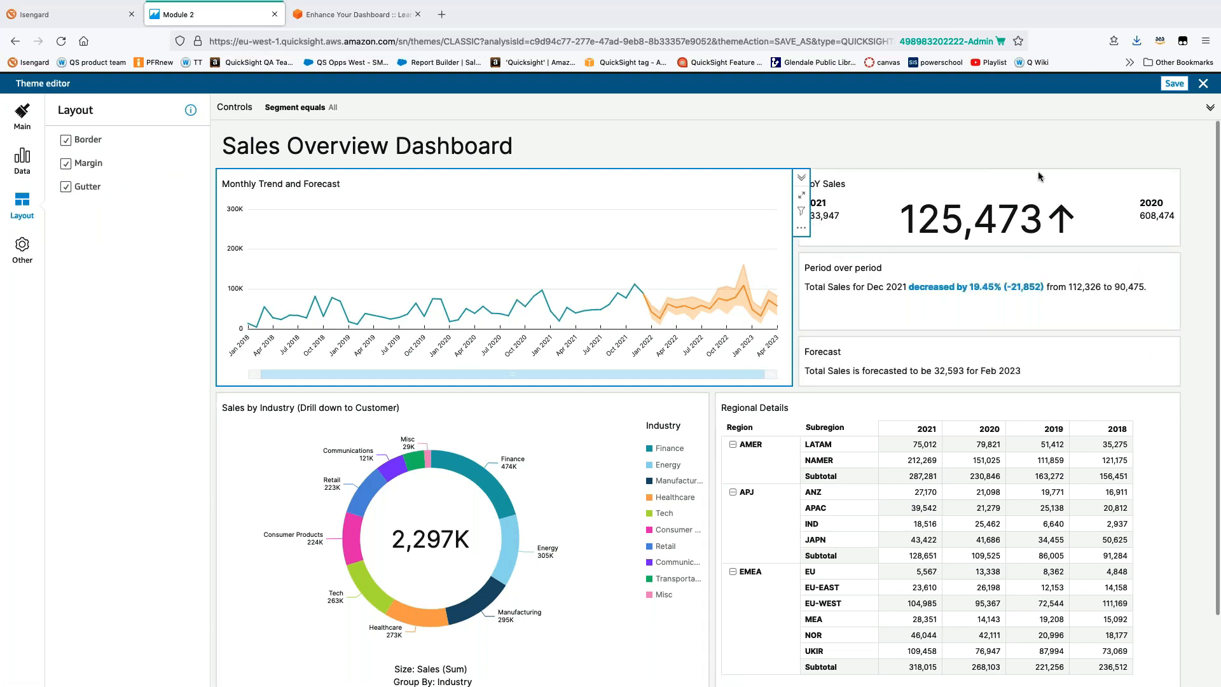
click(77, 145)
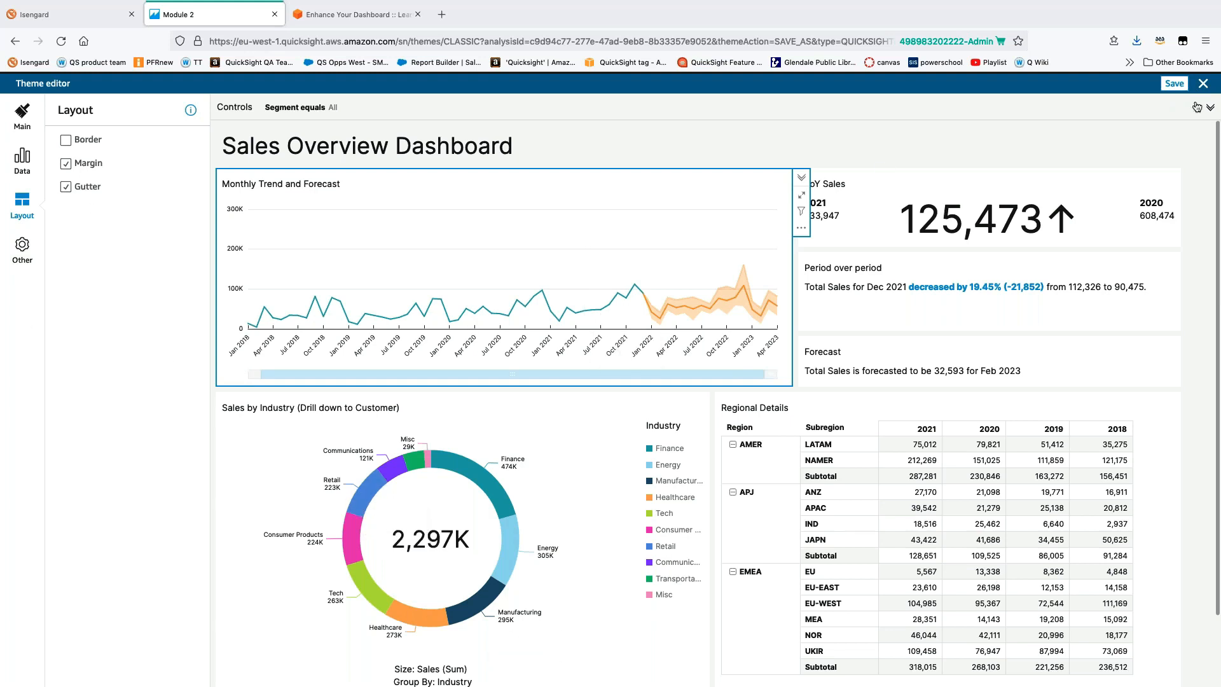
Save the theme, apply Personalized Theme to the analysis and look over the restyled dashboard
click(1174, 84)
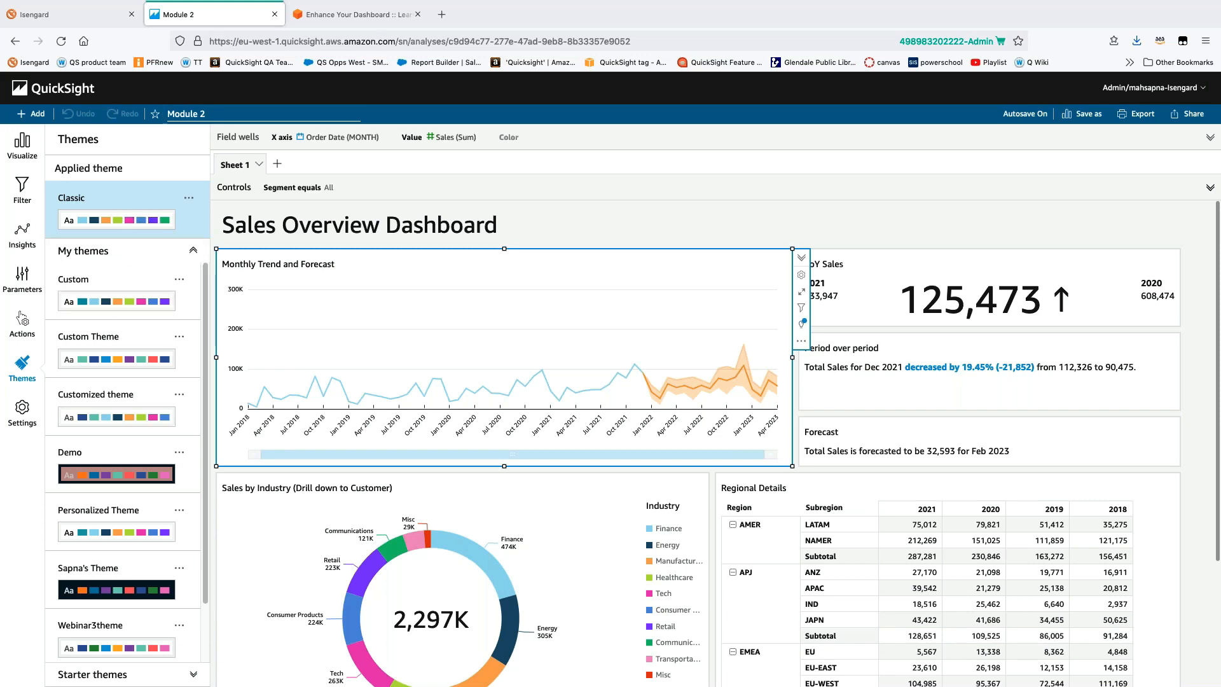
click(120, 537)
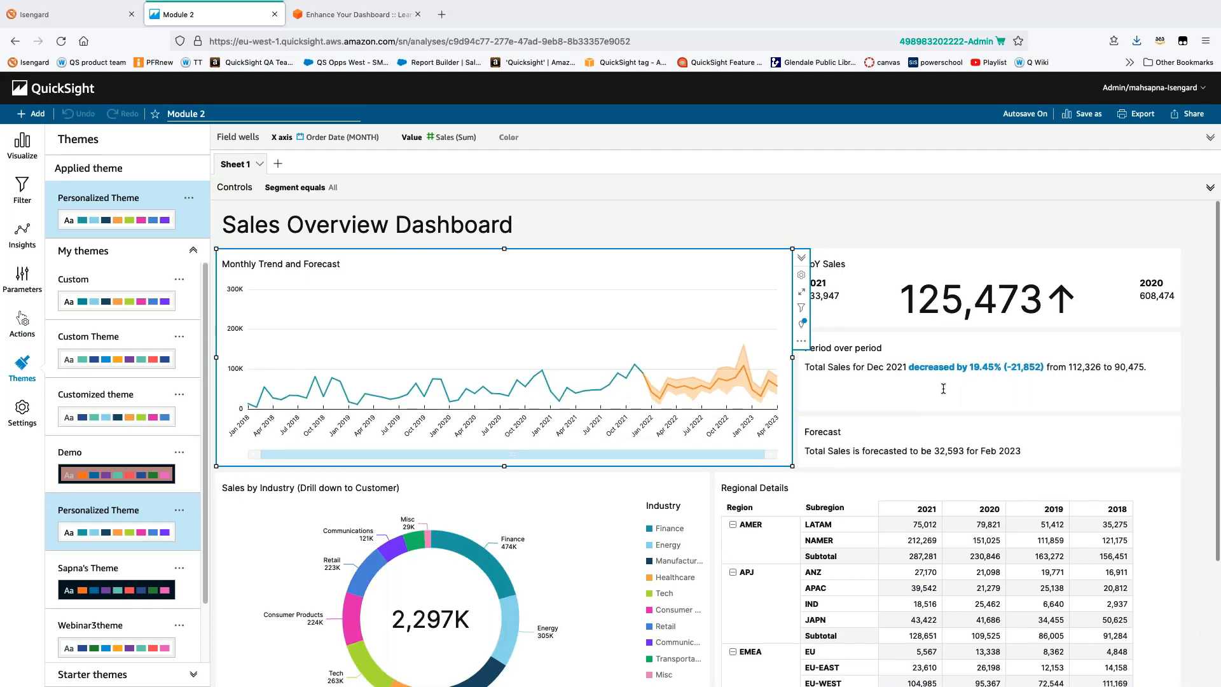
scroll(958, 447, down, 3)
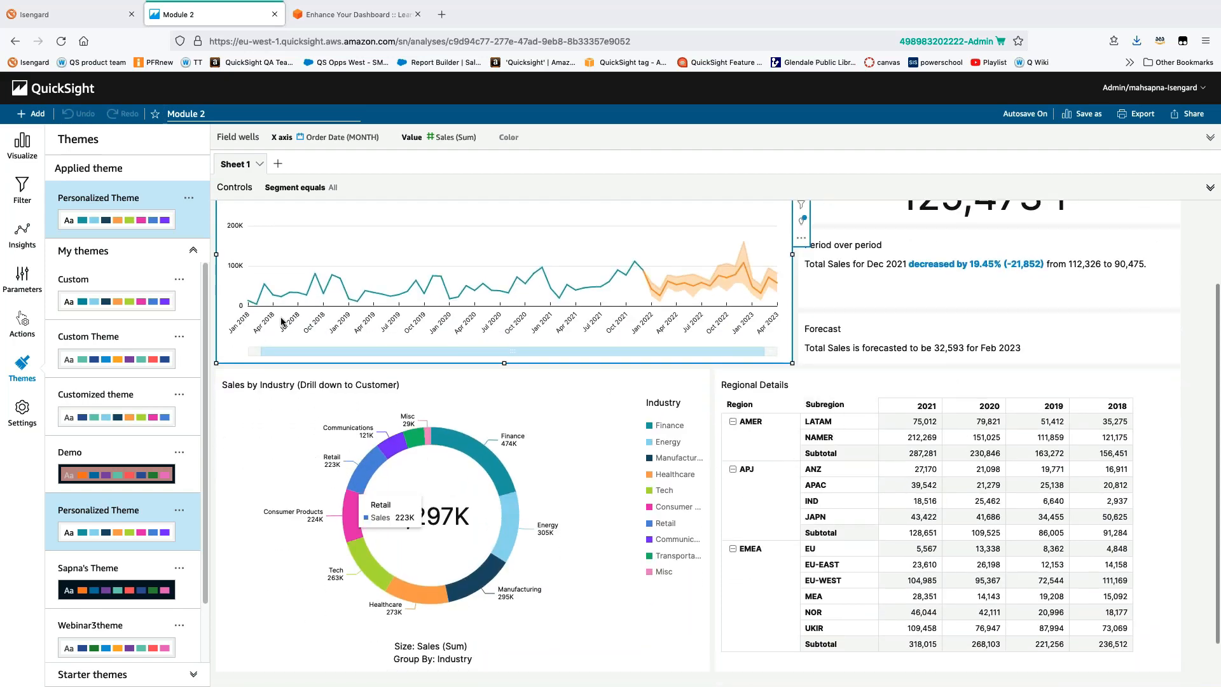
scroll(280, 320, up, 3)
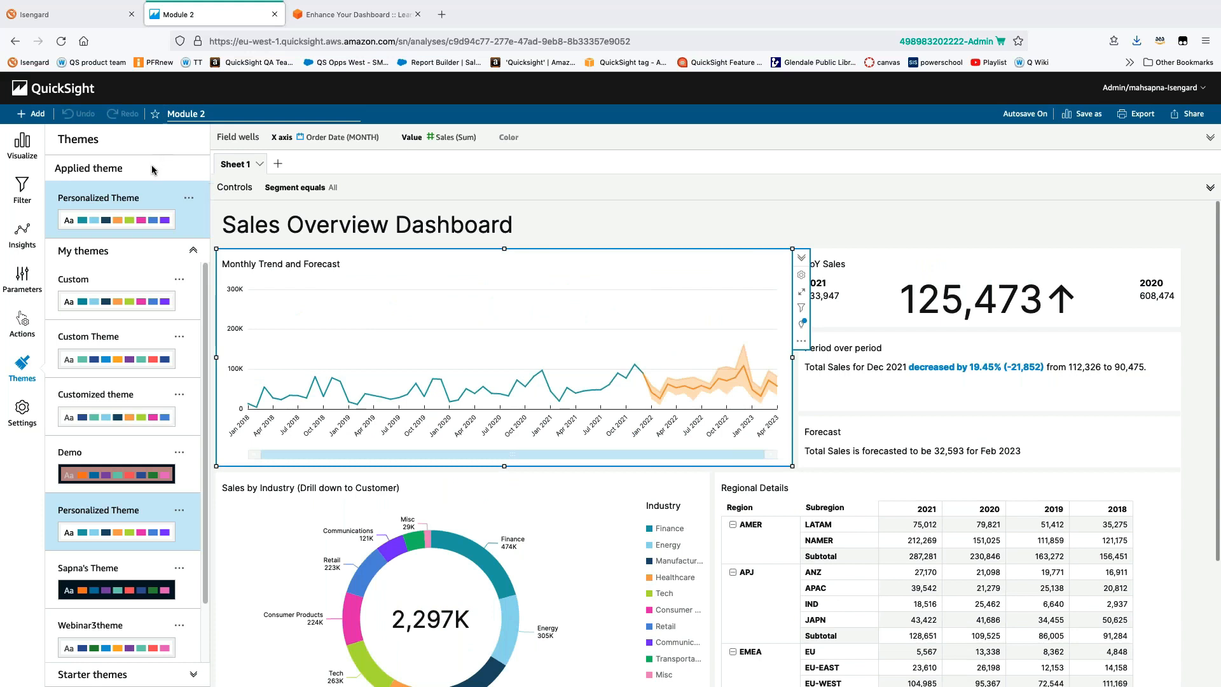
Return from the themes to the dataset's fields list and check the field wells of the Monthly Trend and Forecast chart
click(28, 150)
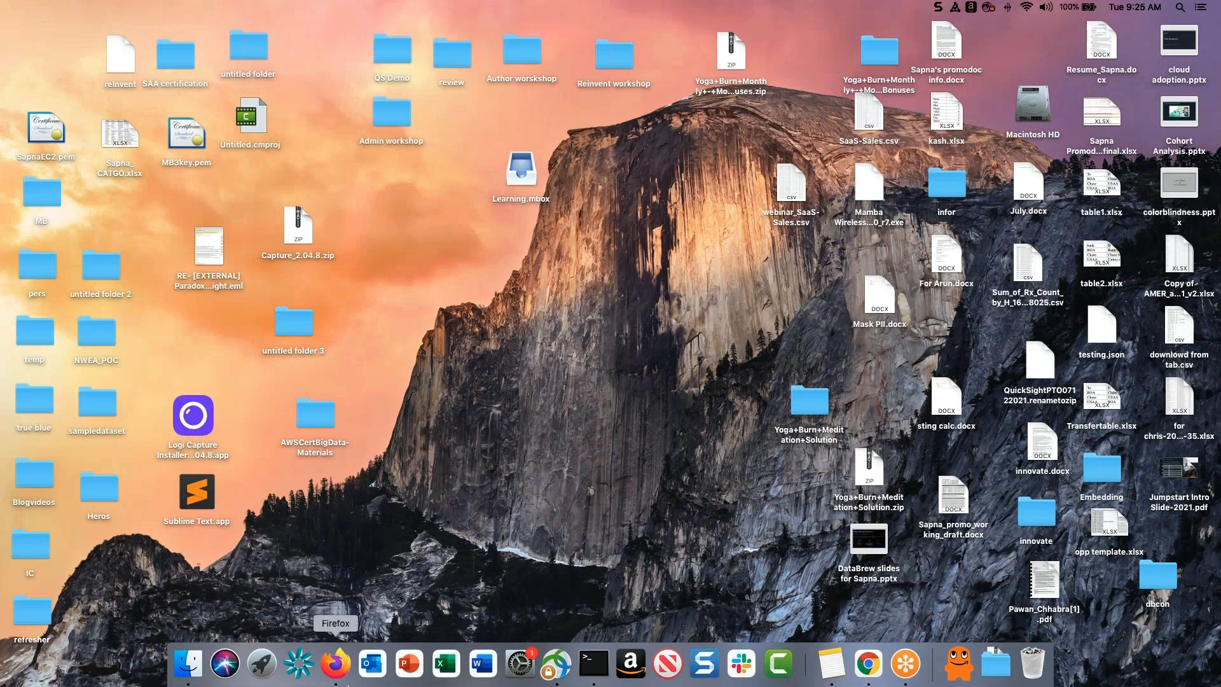
click(342, 672)
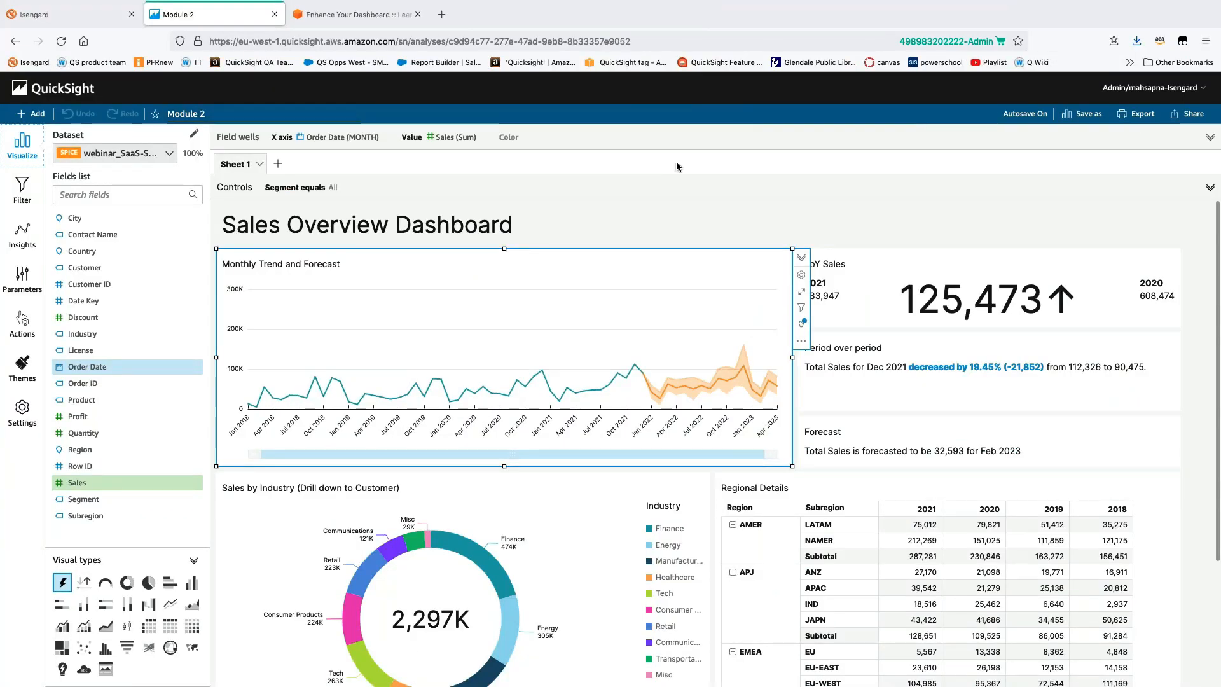
click(674, 140)
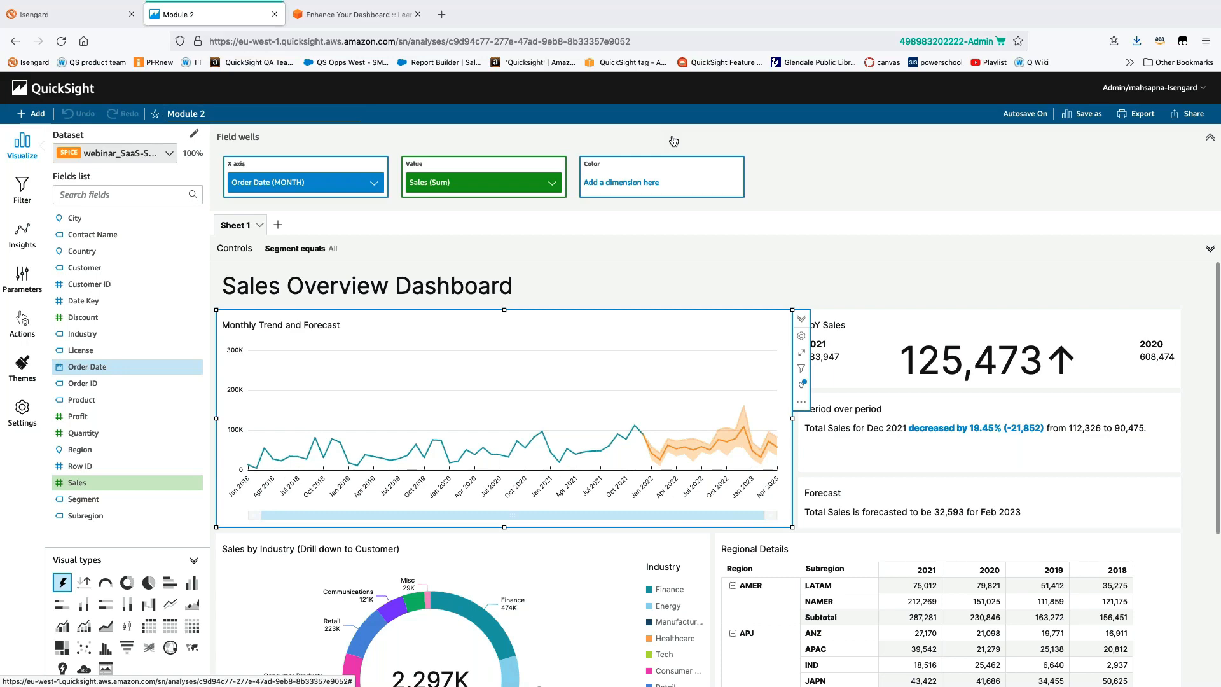
click(1209, 137)
Select the YoY Sales KPI, expand its field wells and show the dataset's Sales field as Currency
click(1052, 270)
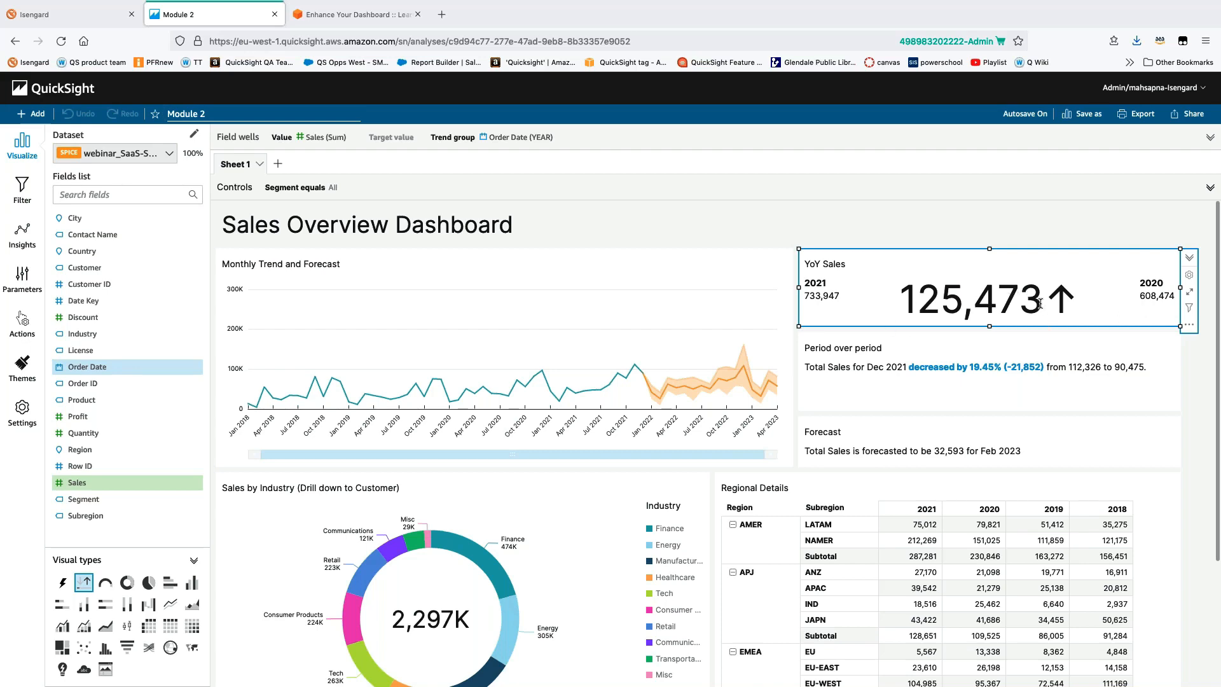
click(337, 136)
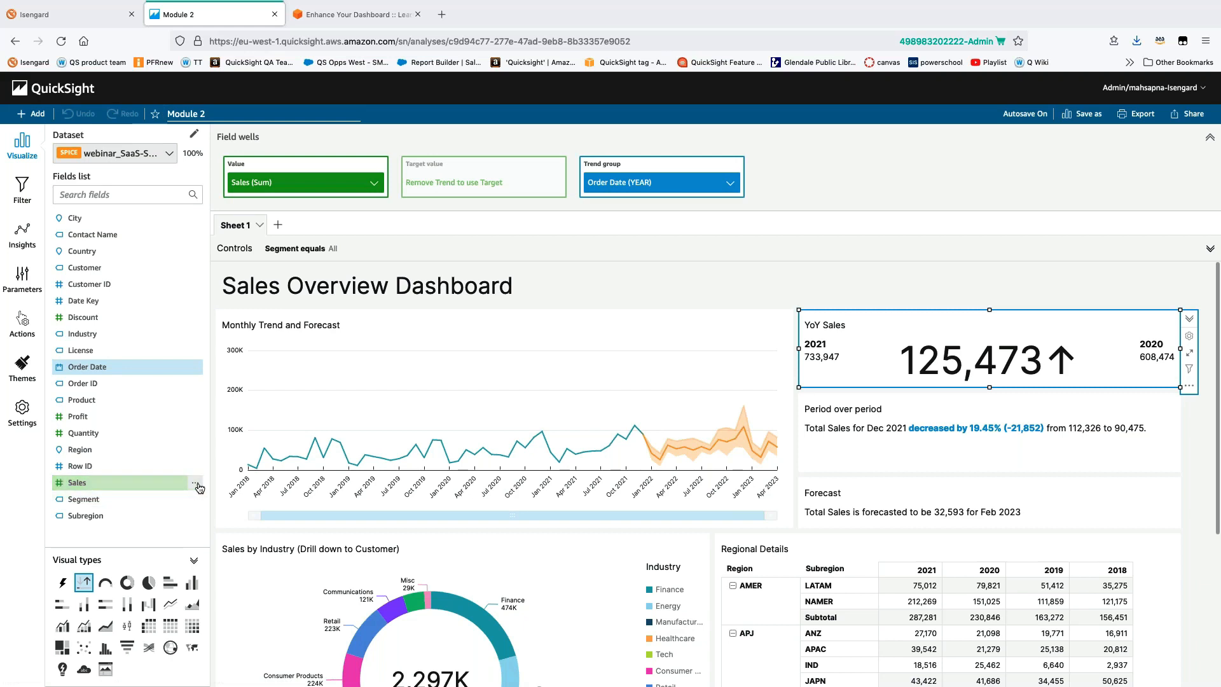
click(199, 487)
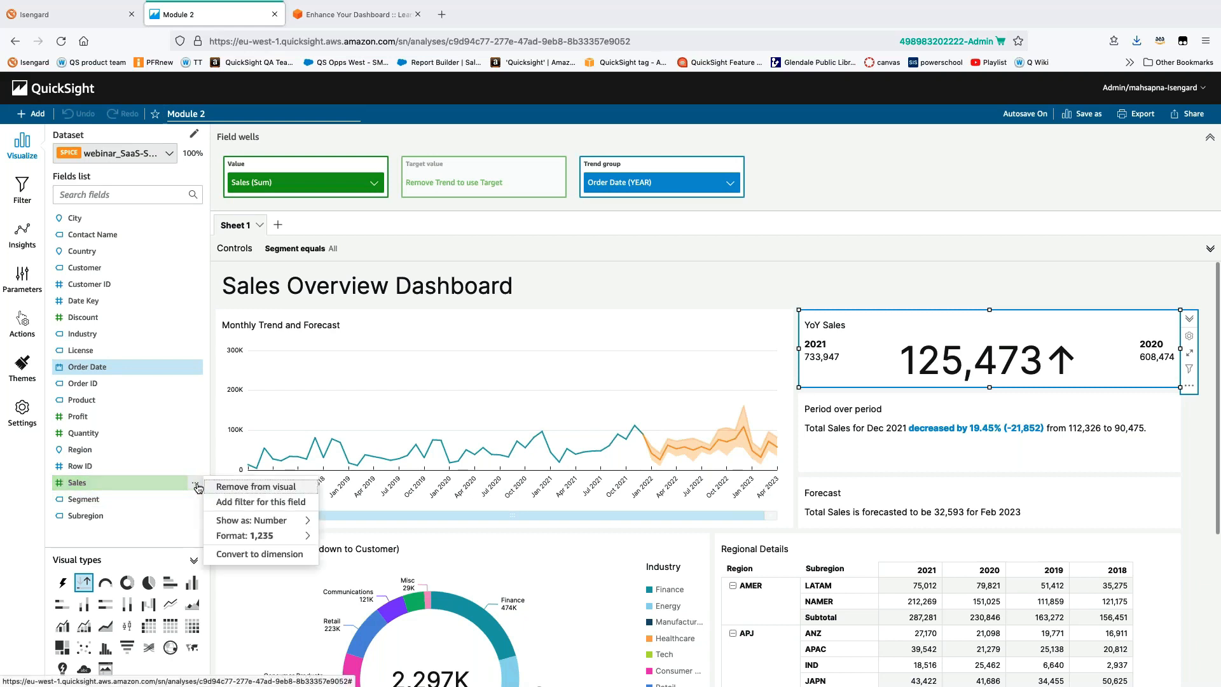
mouse_move(242, 523)
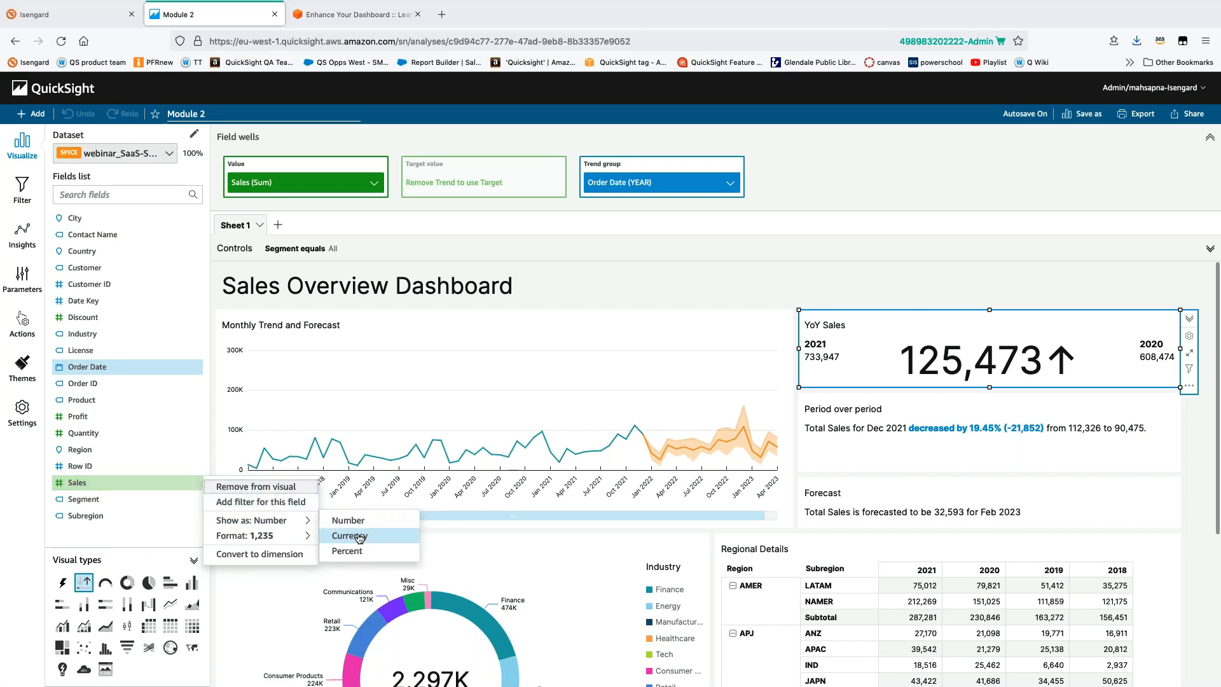
click(360, 538)
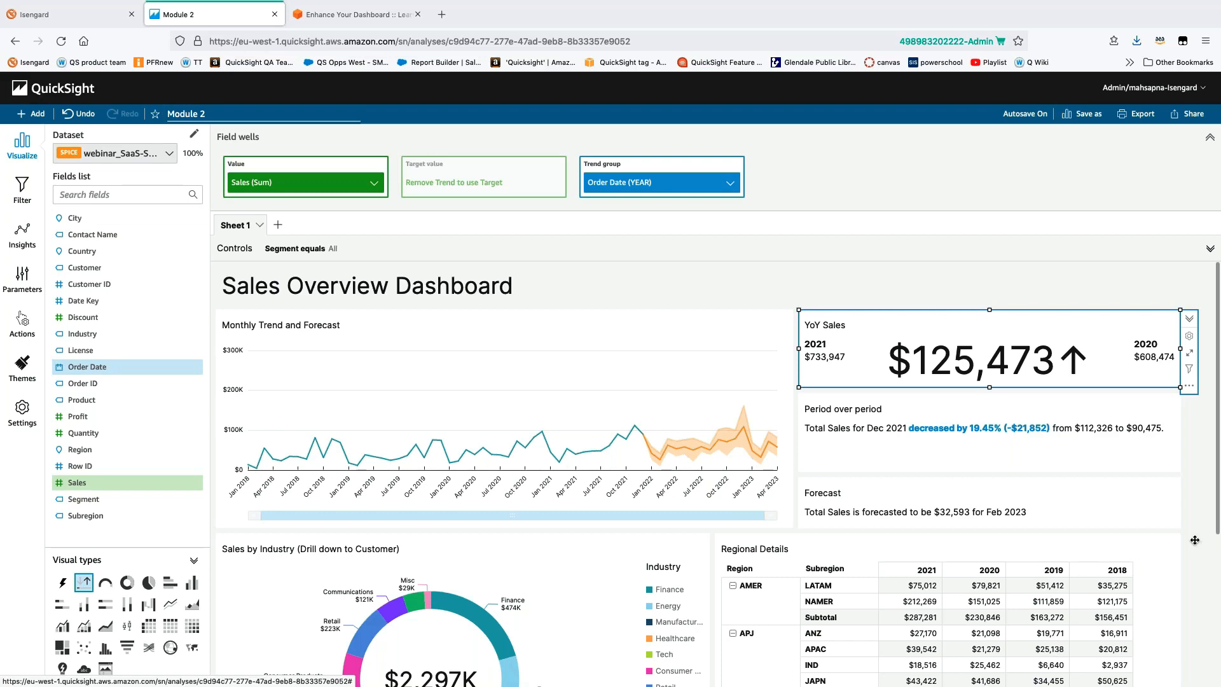
Select the Regional Details pivot table and show its Sales values as Number
scroll(1046, 485, down, 2)
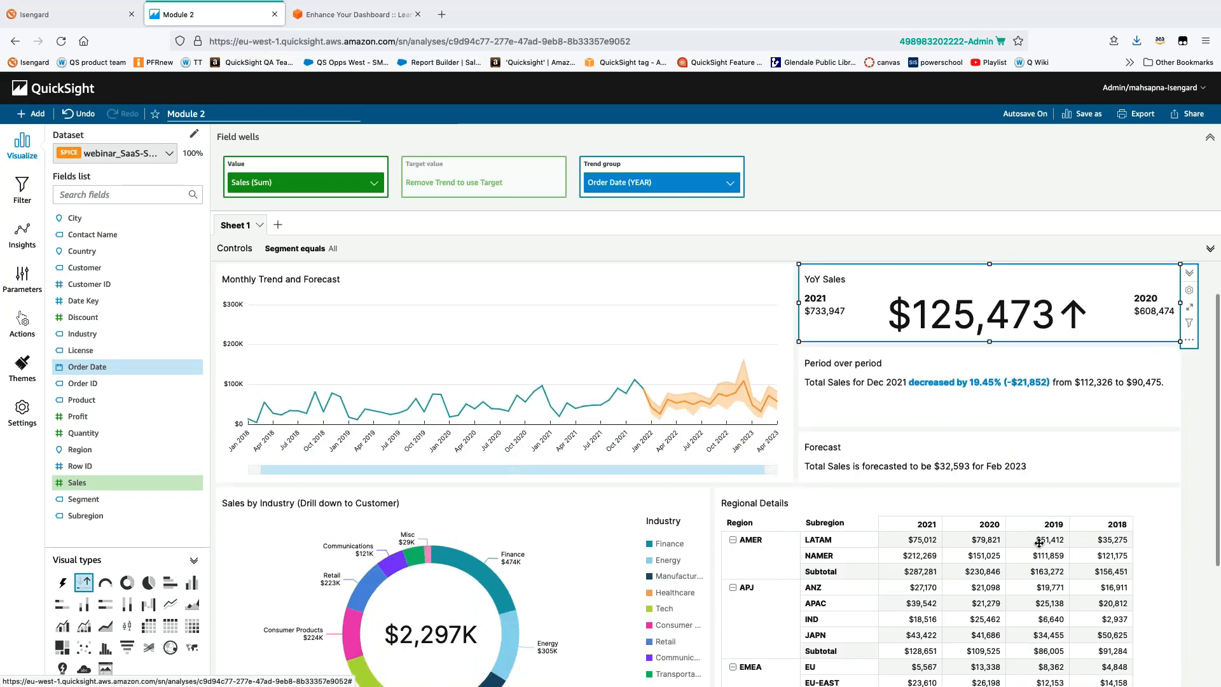
click(1040, 497)
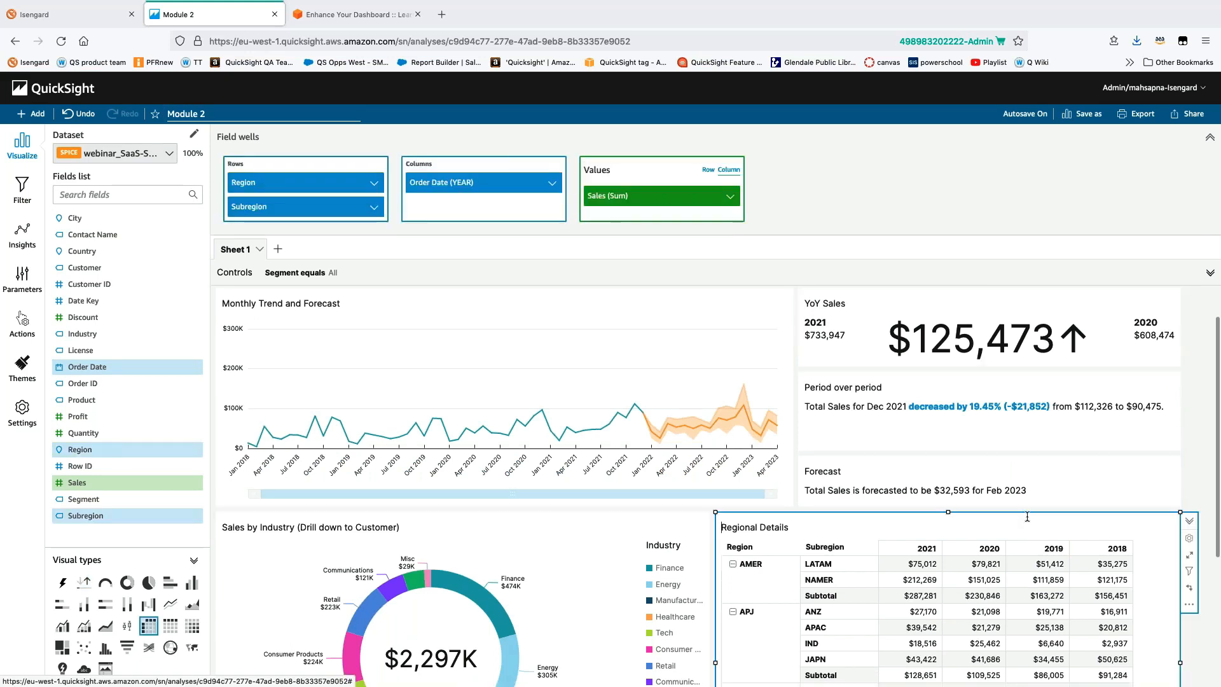
click(730, 198)
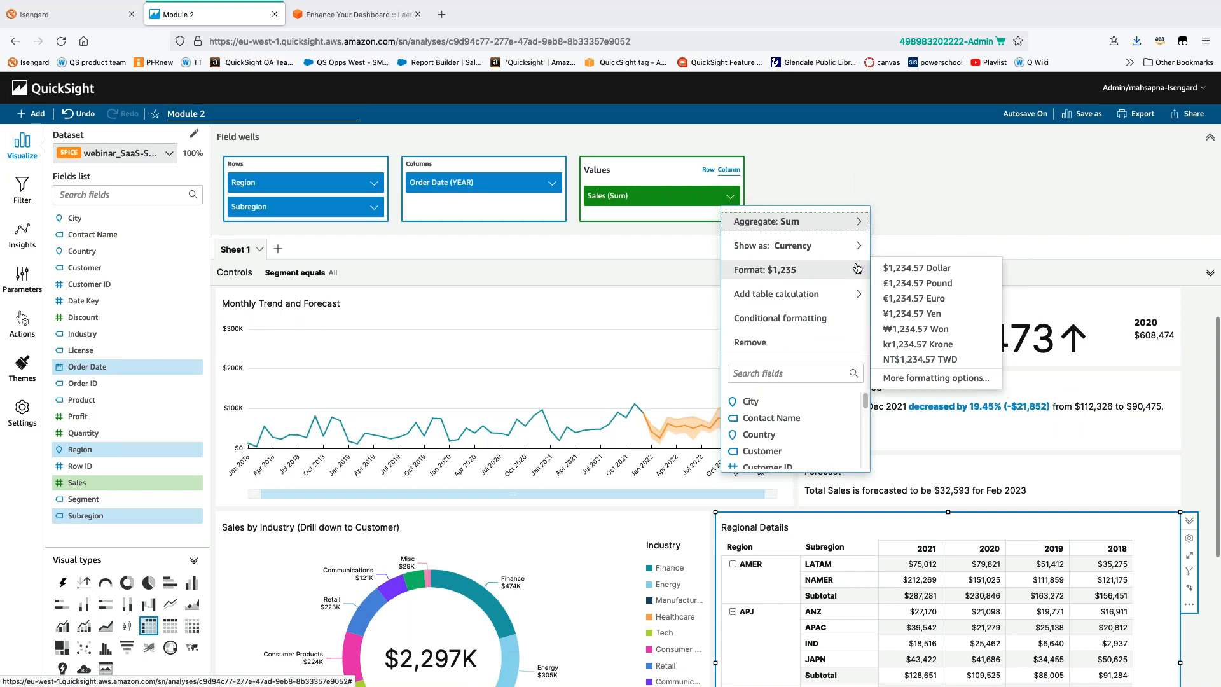
mouse_move(840, 249)
click(899, 243)
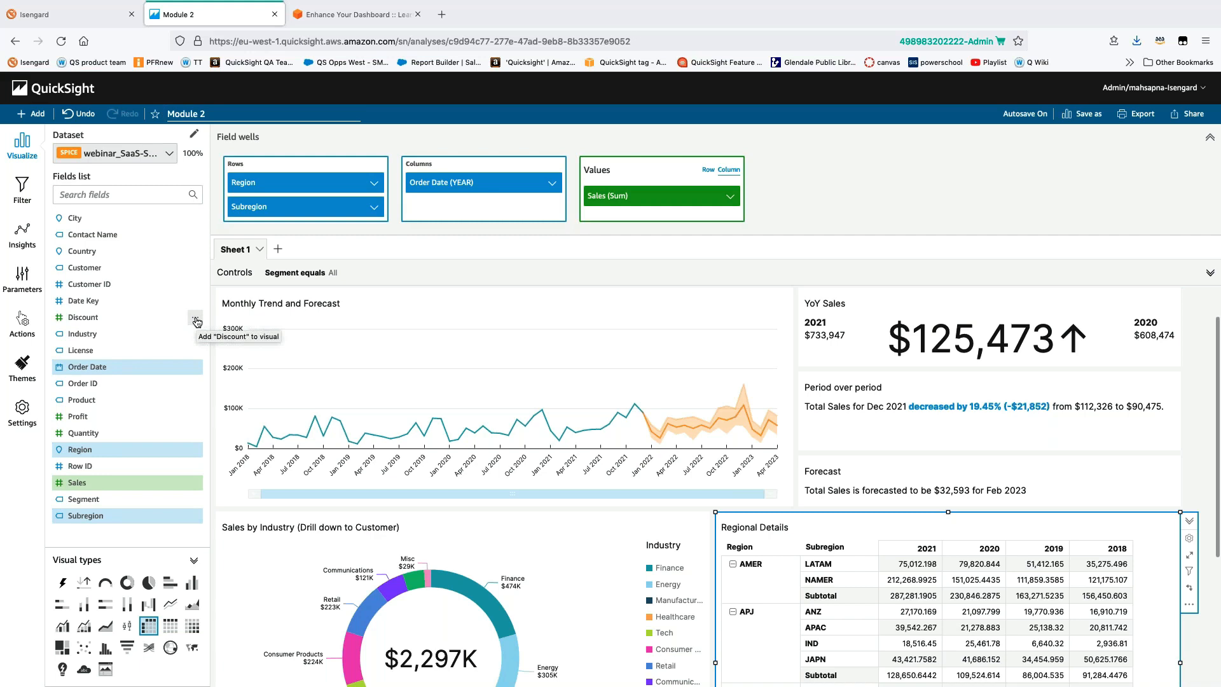
Show the dataset's Discount field as Percent
click(196, 319)
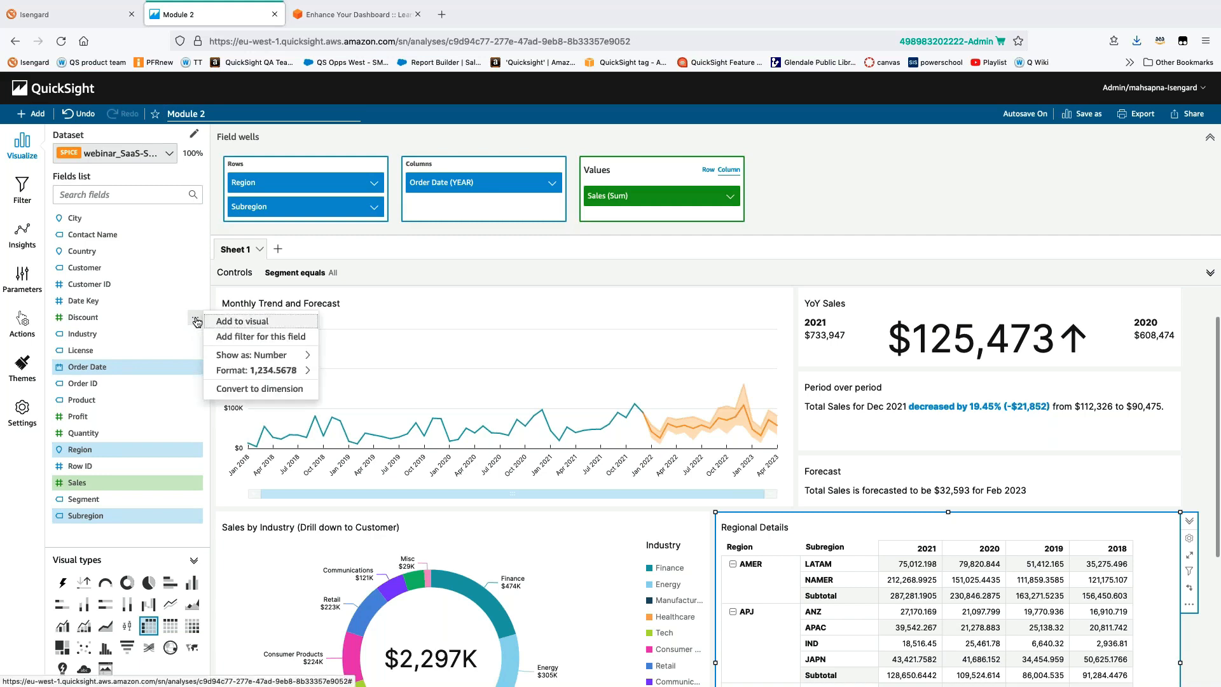
mouse_move(264, 358)
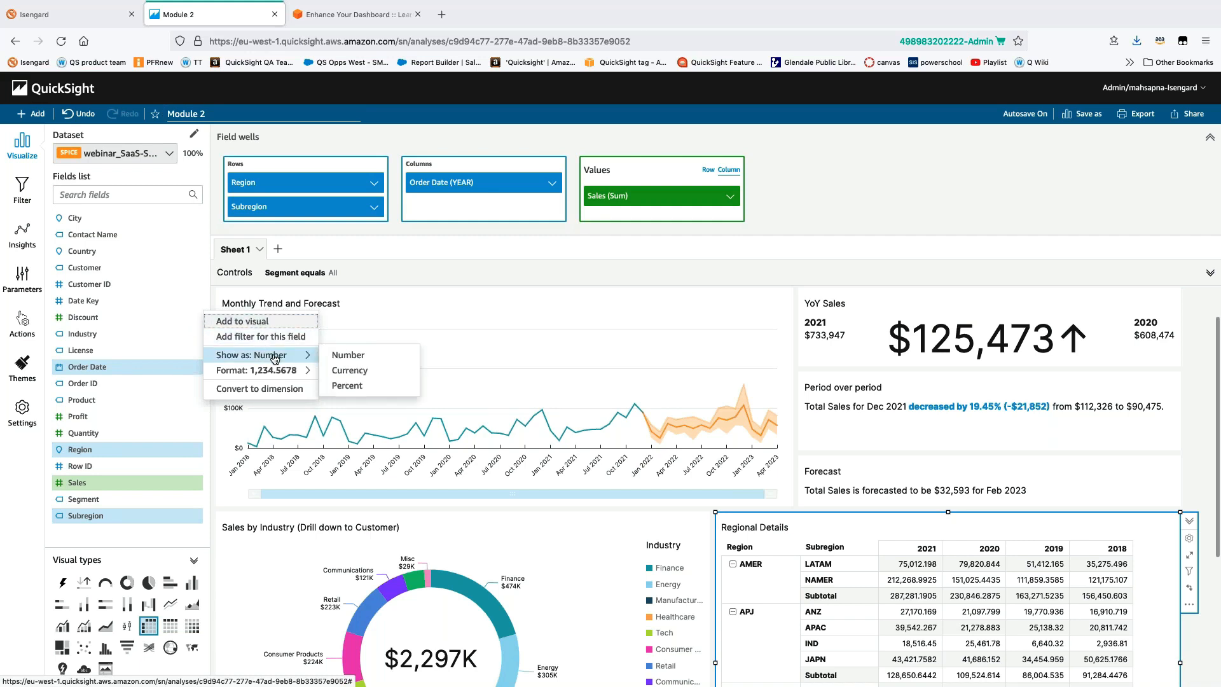
click(349, 386)
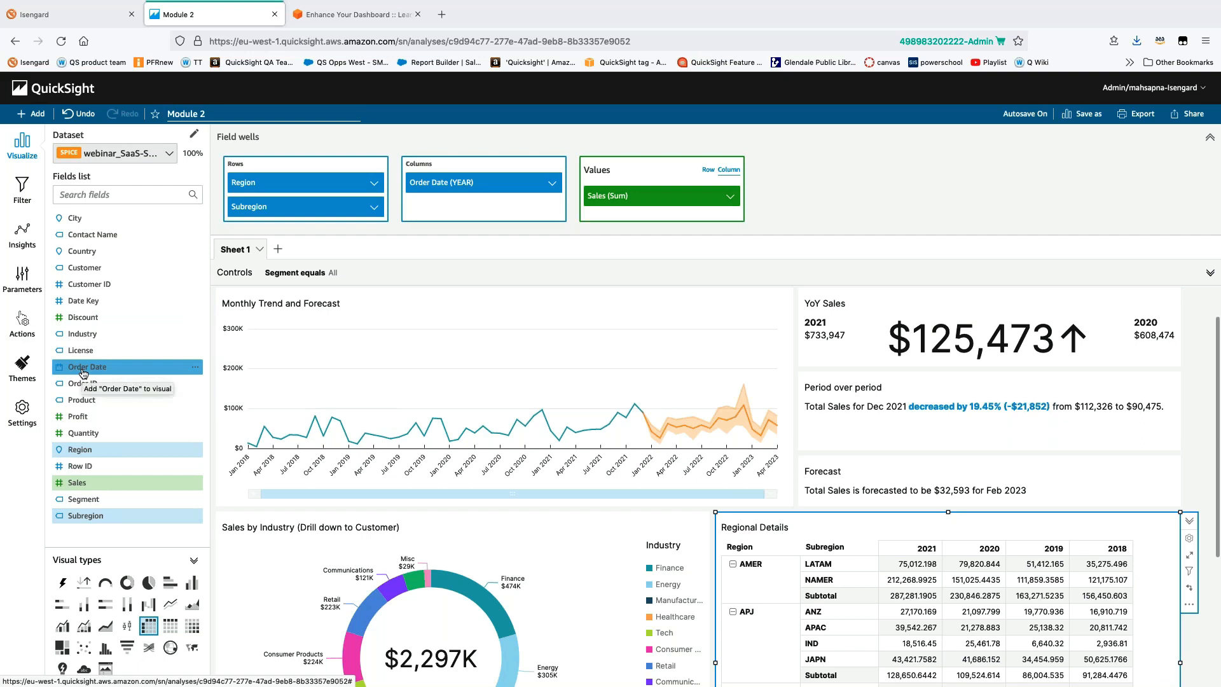
Collapse the field wells and add a new visual of type Sankey diagram to the sheet
click(1210, 138)
scroll(1214, 261, down, 3)
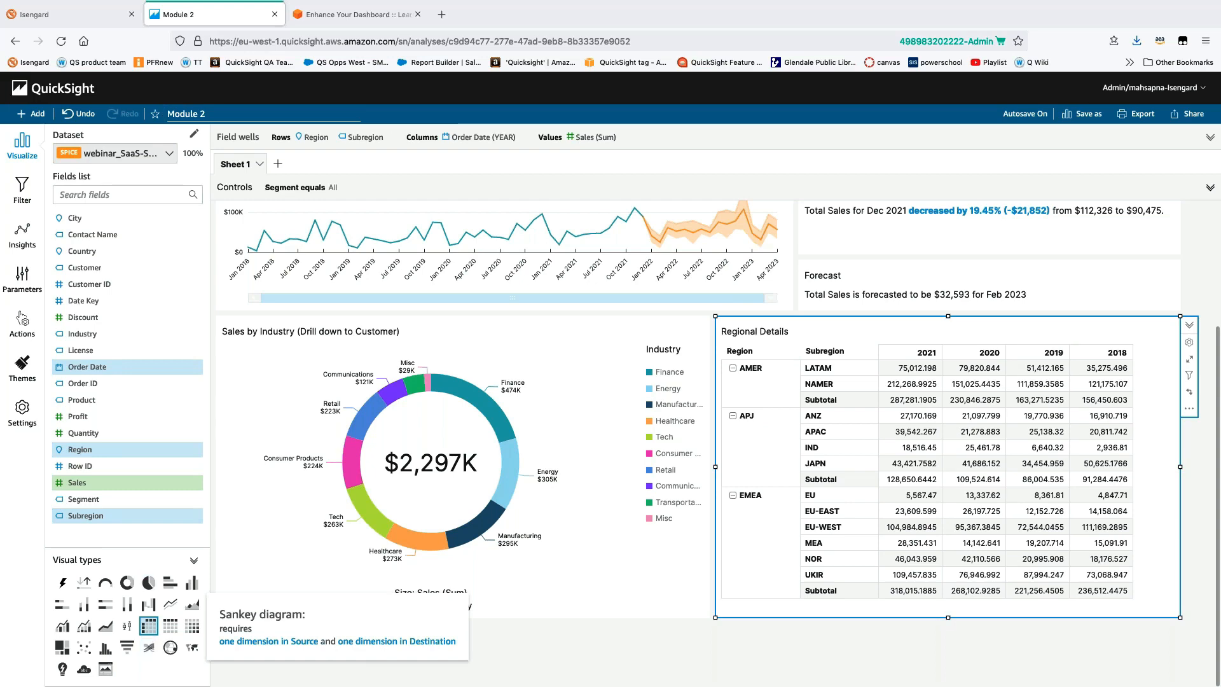
click(31, 114)
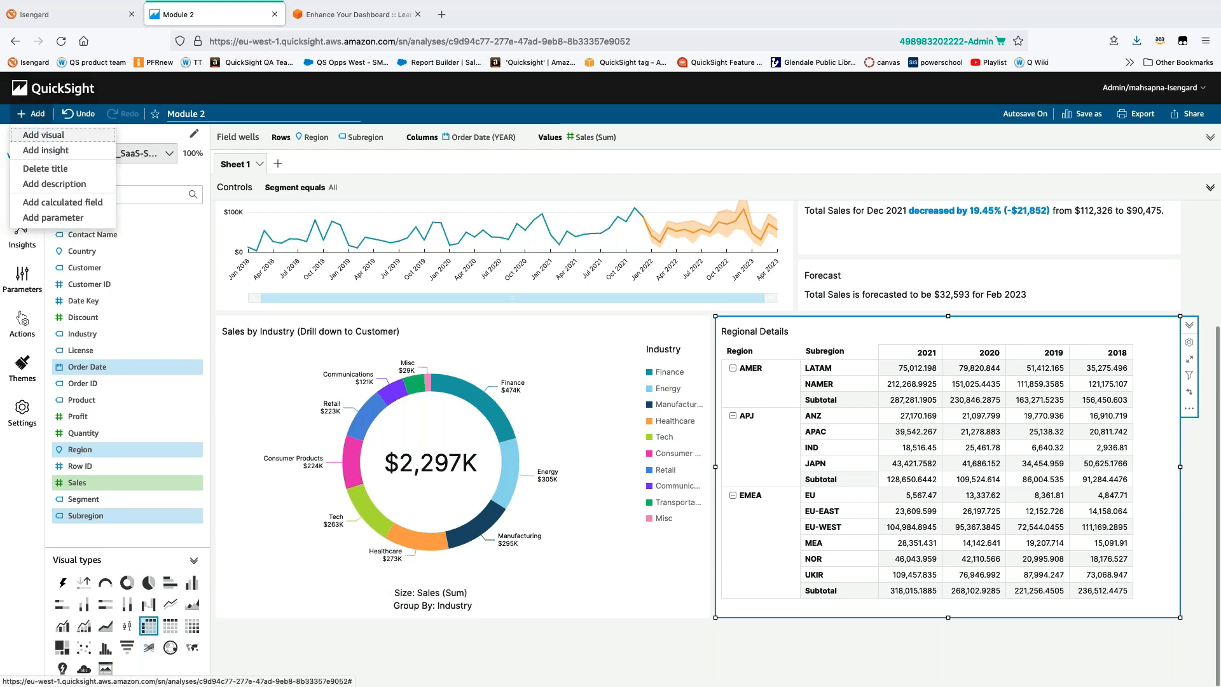
click(46, 131)
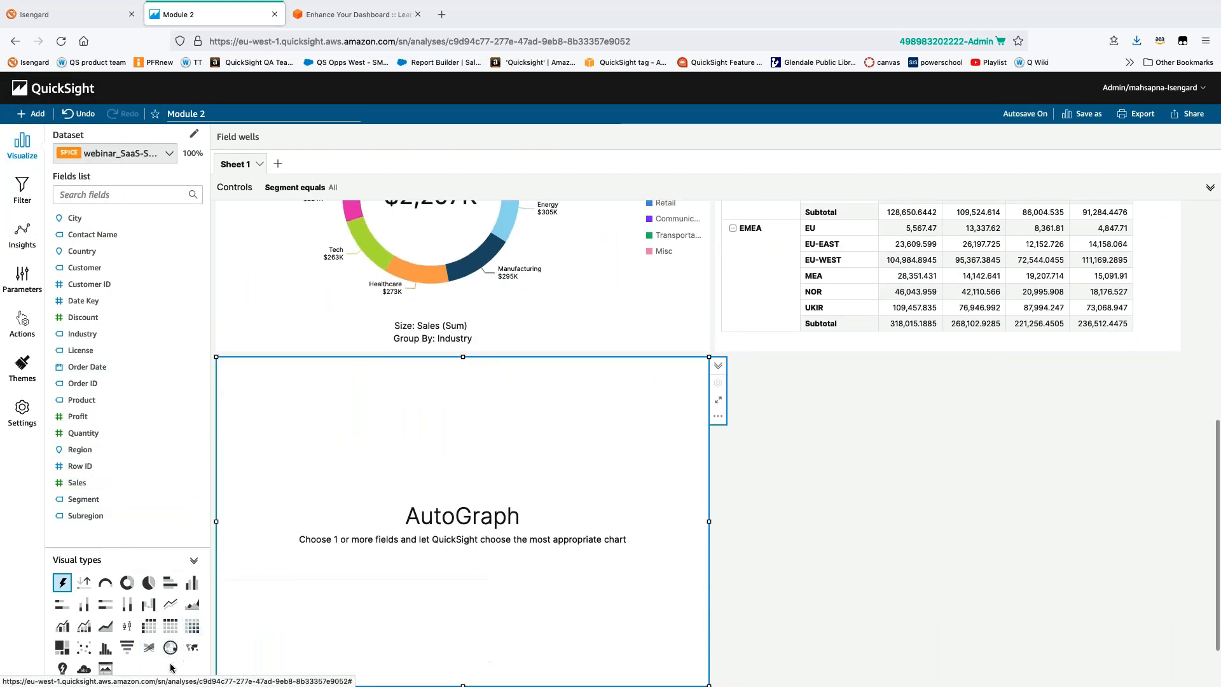
click(151, 647)
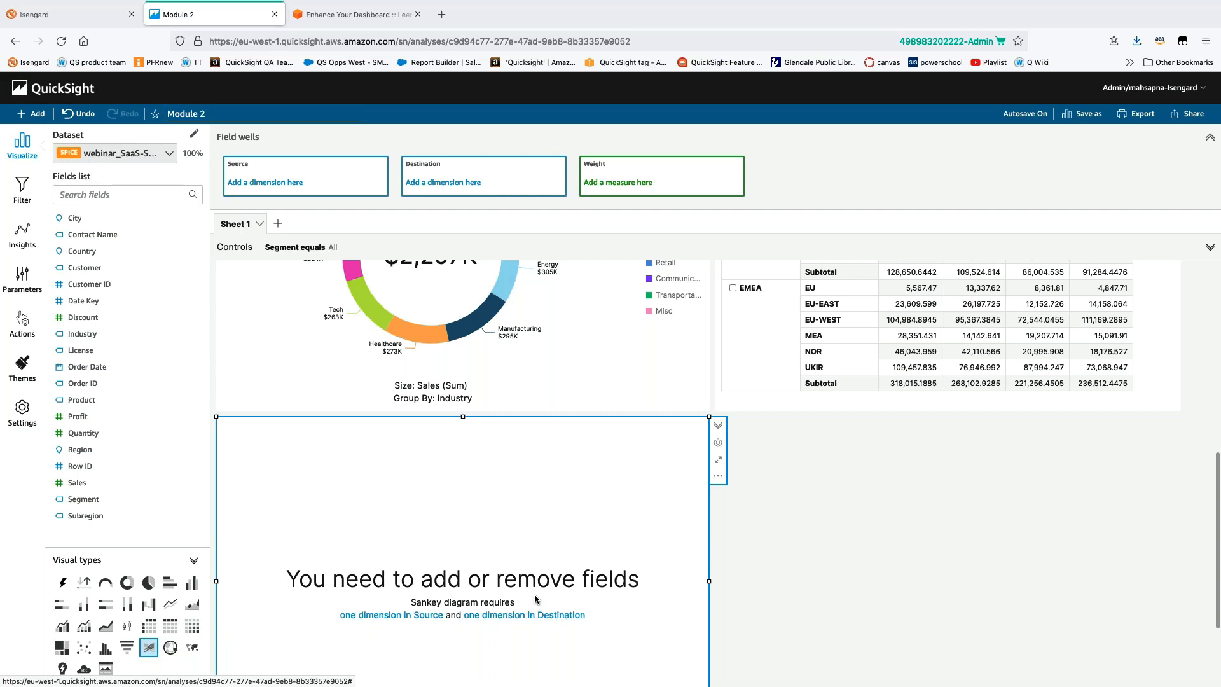
Find Region and Segment in the fields list and assign them as the Sankey diagram's source and destination
click(125, 196)
text(reg)
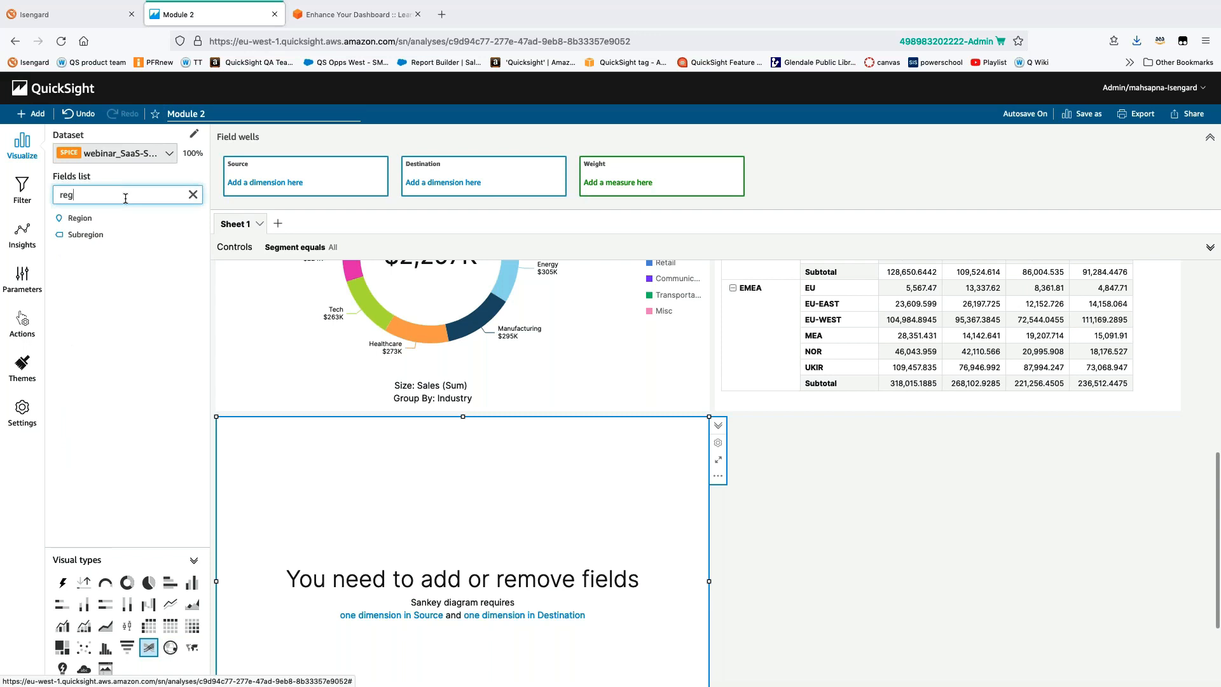
click(80, 218)
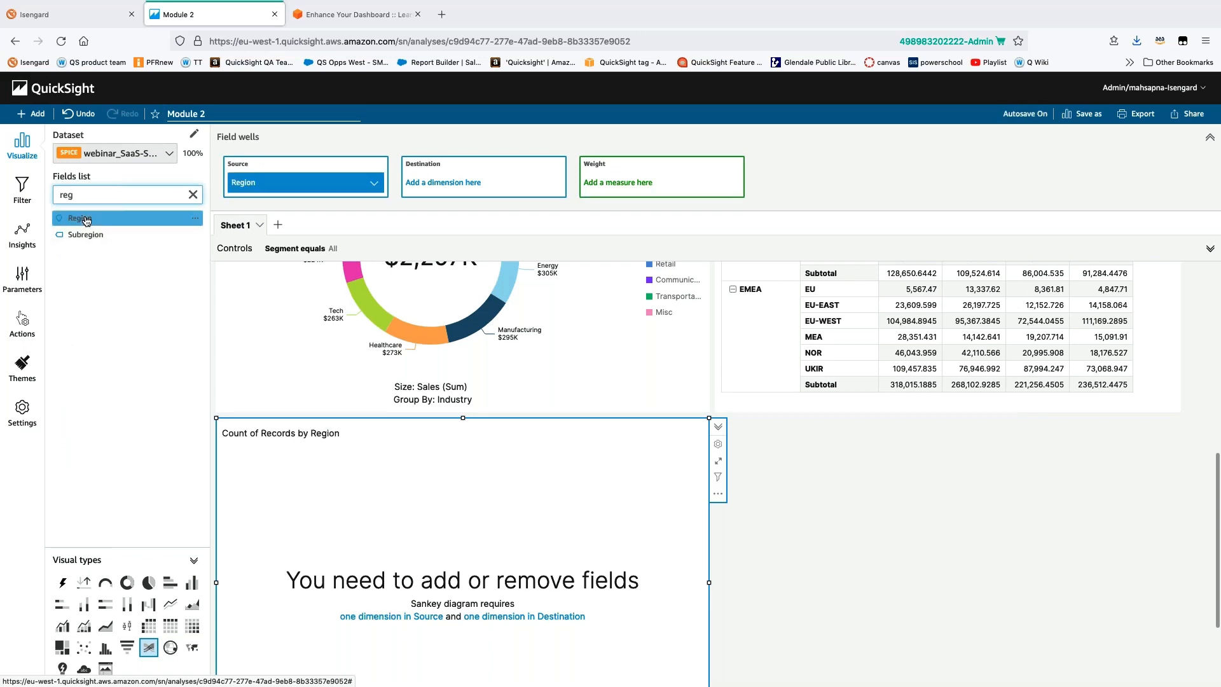
click(192, 194)
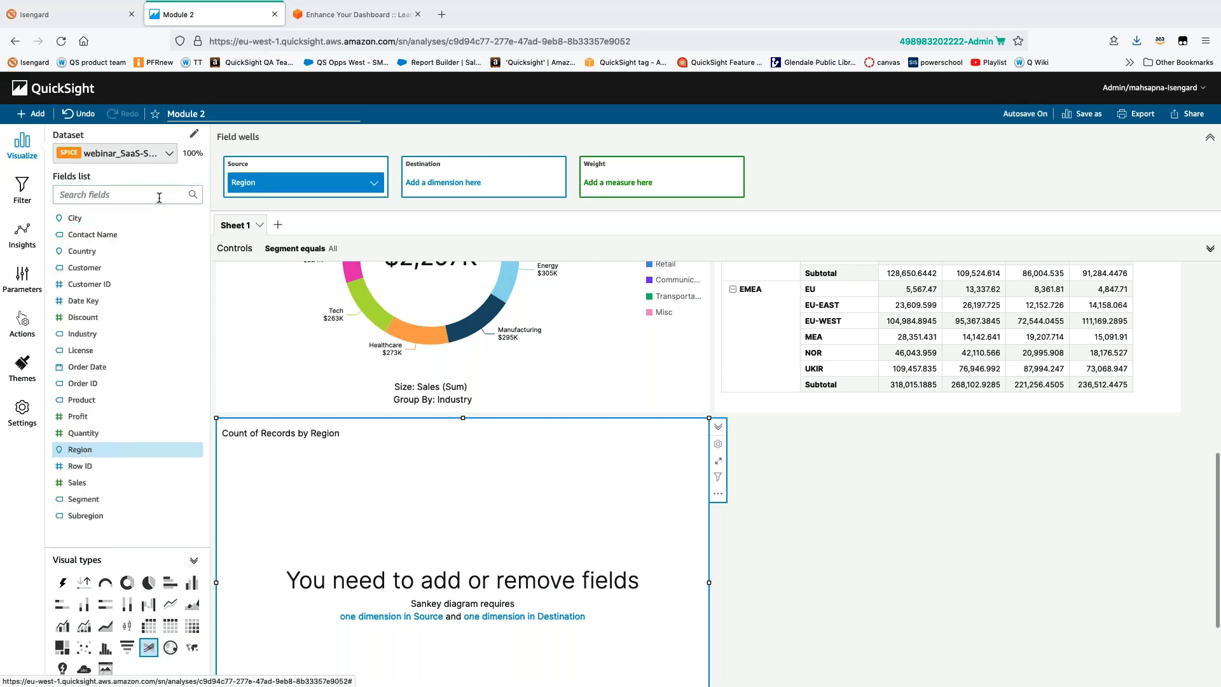
click(159, 196)
text(seg)
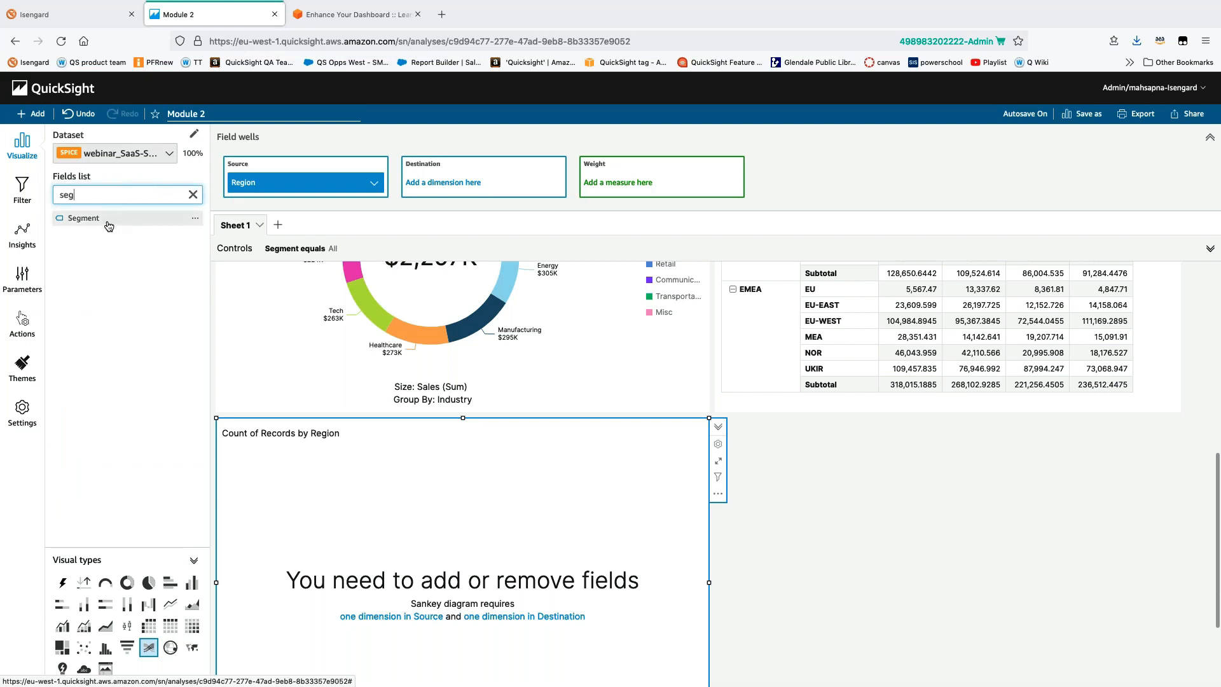
click(108, 222)
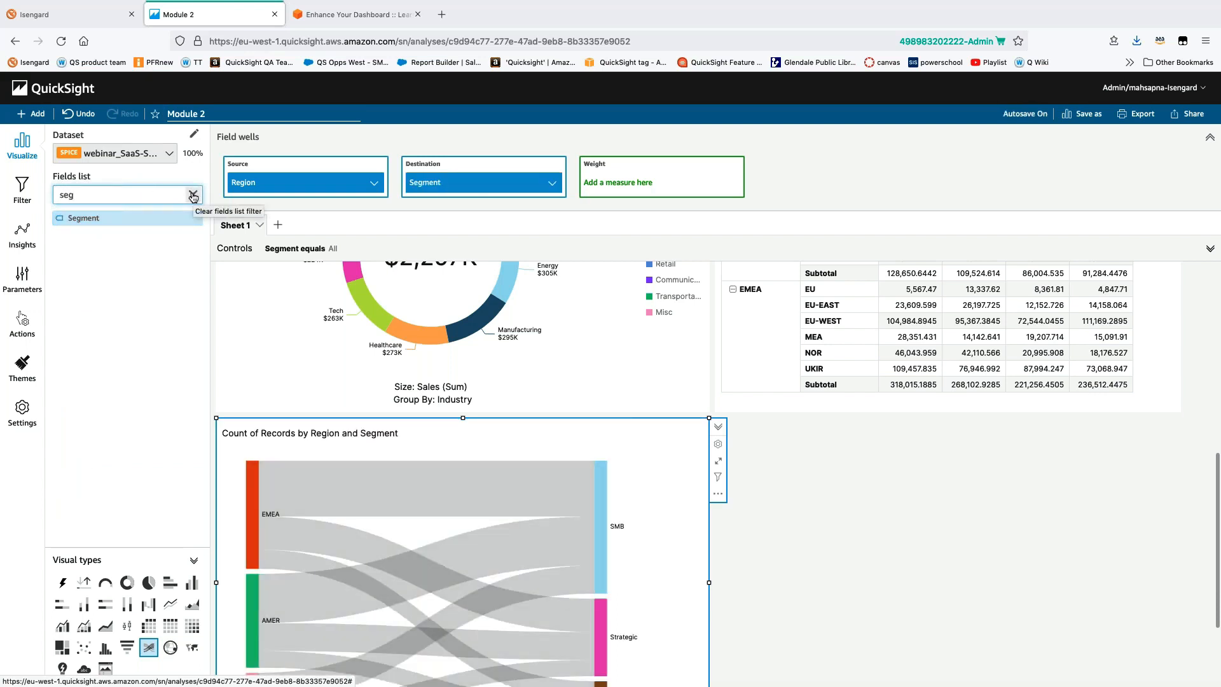
Add Sales as the Sankey diagram's weight and look over the flows between regions and segments
mouse_move(296, 497)
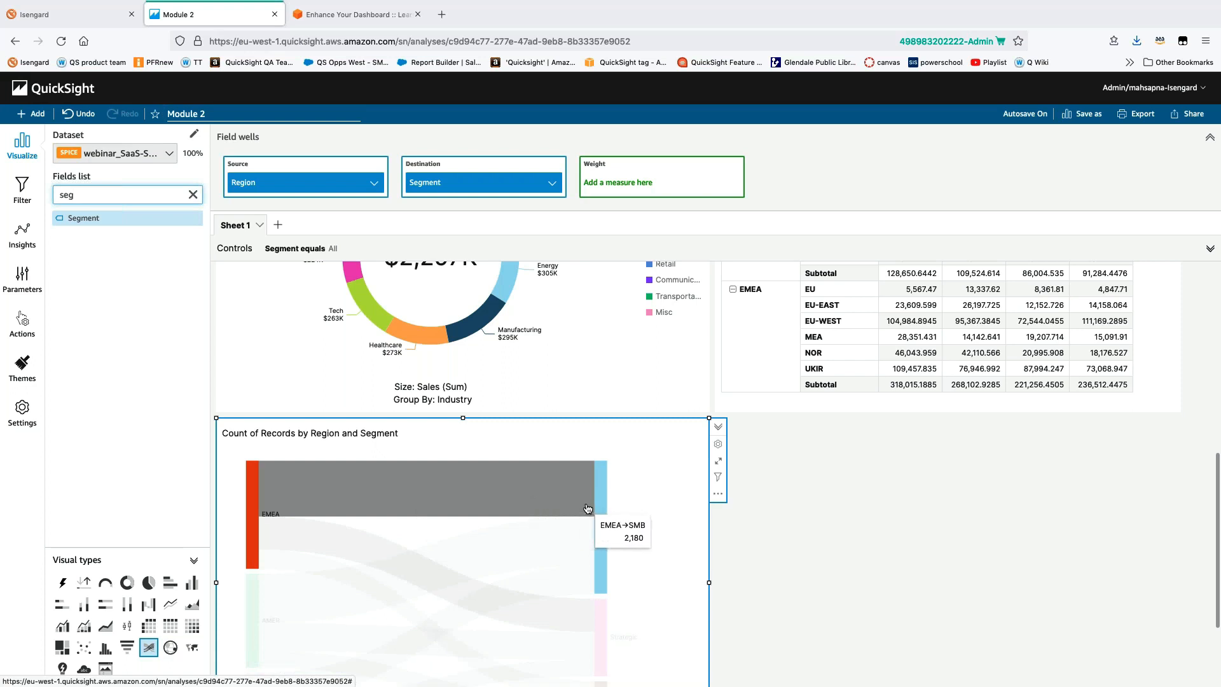
click(192, 195)
text(sa;)
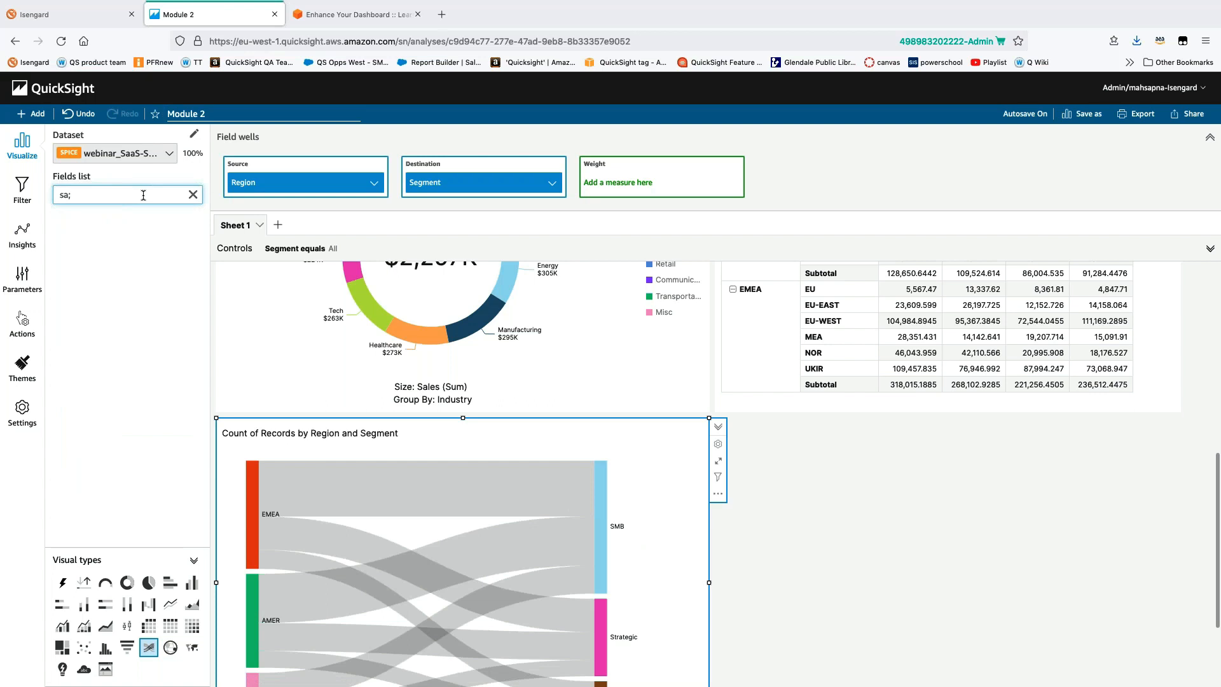
key(BackSpace)
text(l)
click(63, 218)
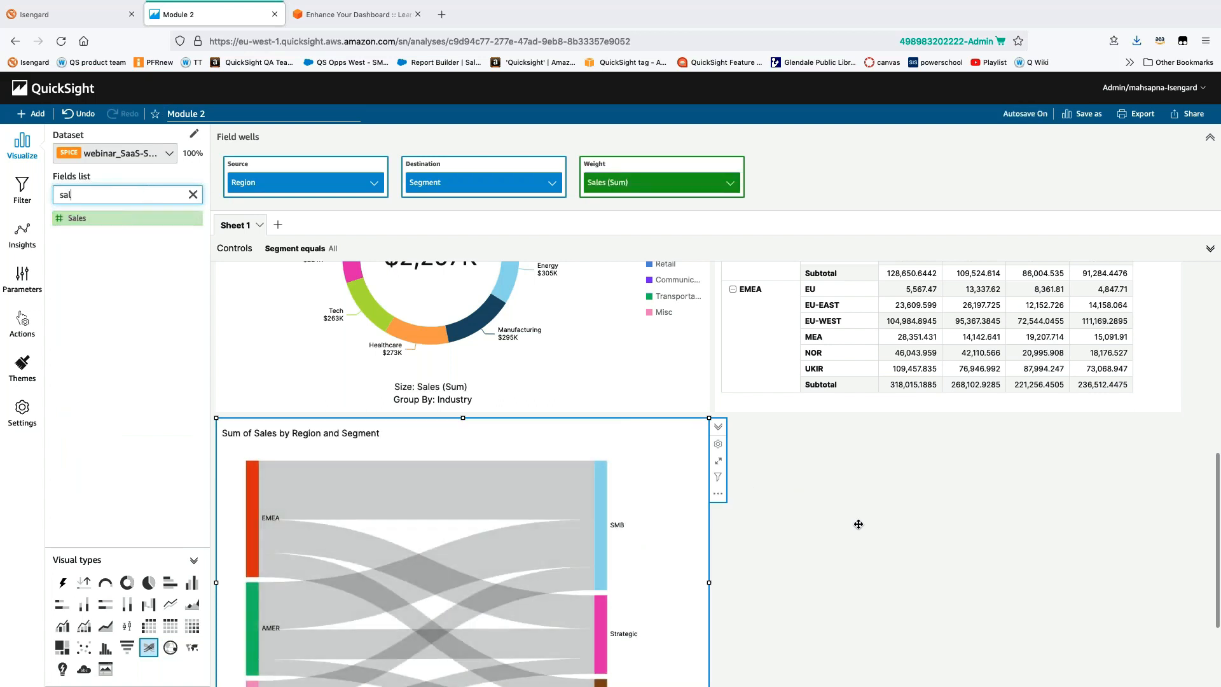
scroll(859, 522, down, 2)
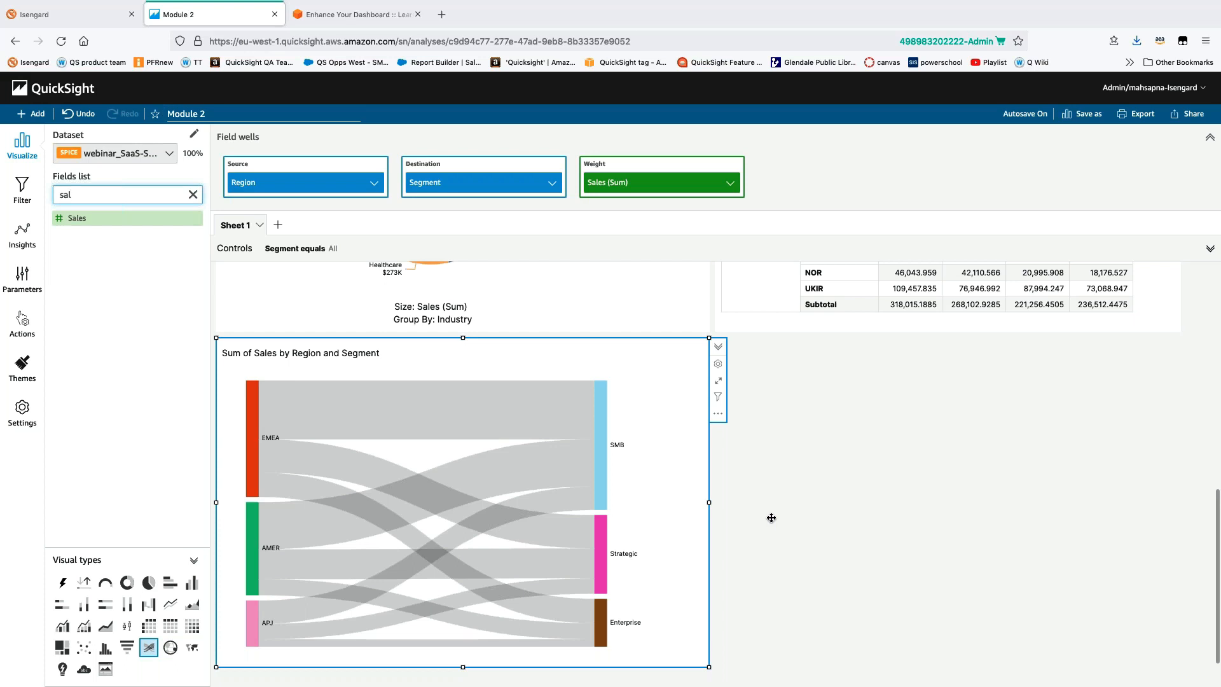
mouse_move(437, 442)
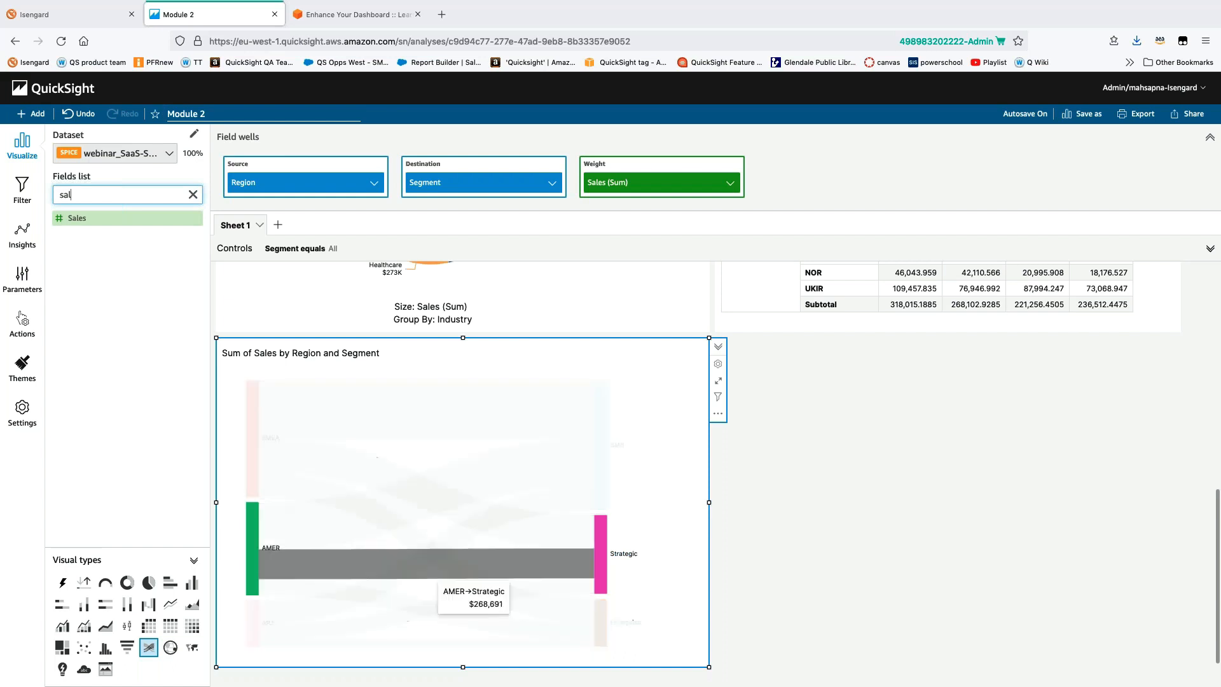
scroll(796, 479, down, 1)
scroll(796, 479, down, 2)
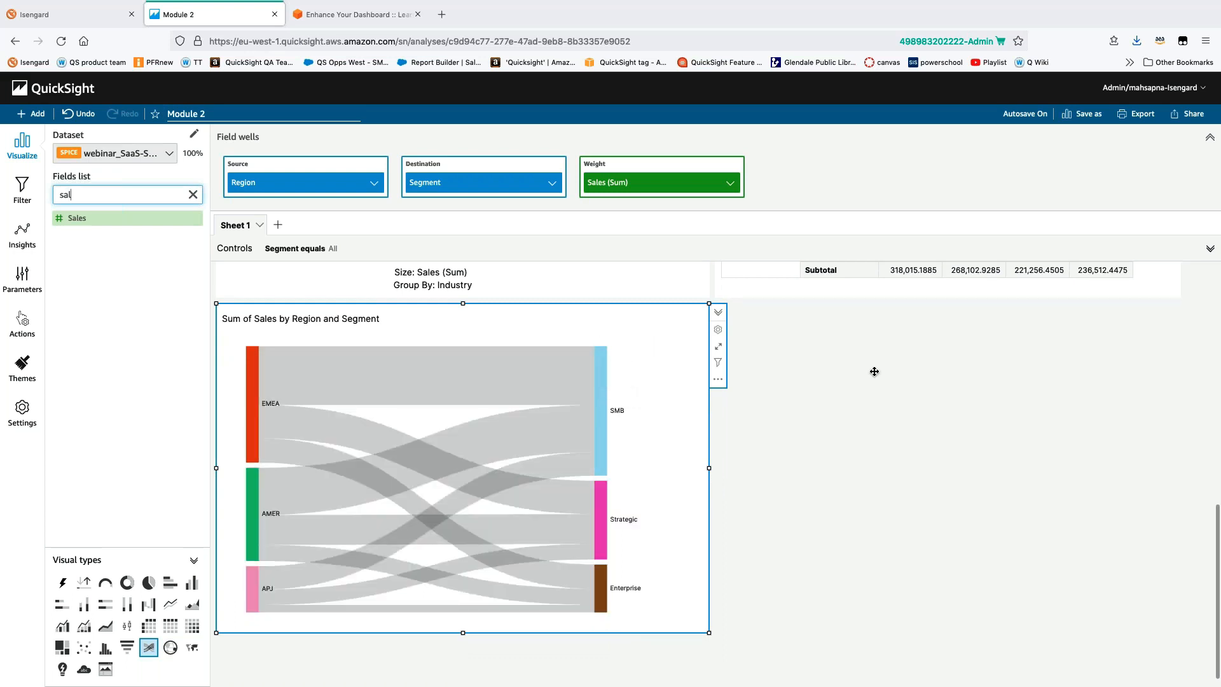
Clear the field search and add another visual of type Points on map
click(193, 194)
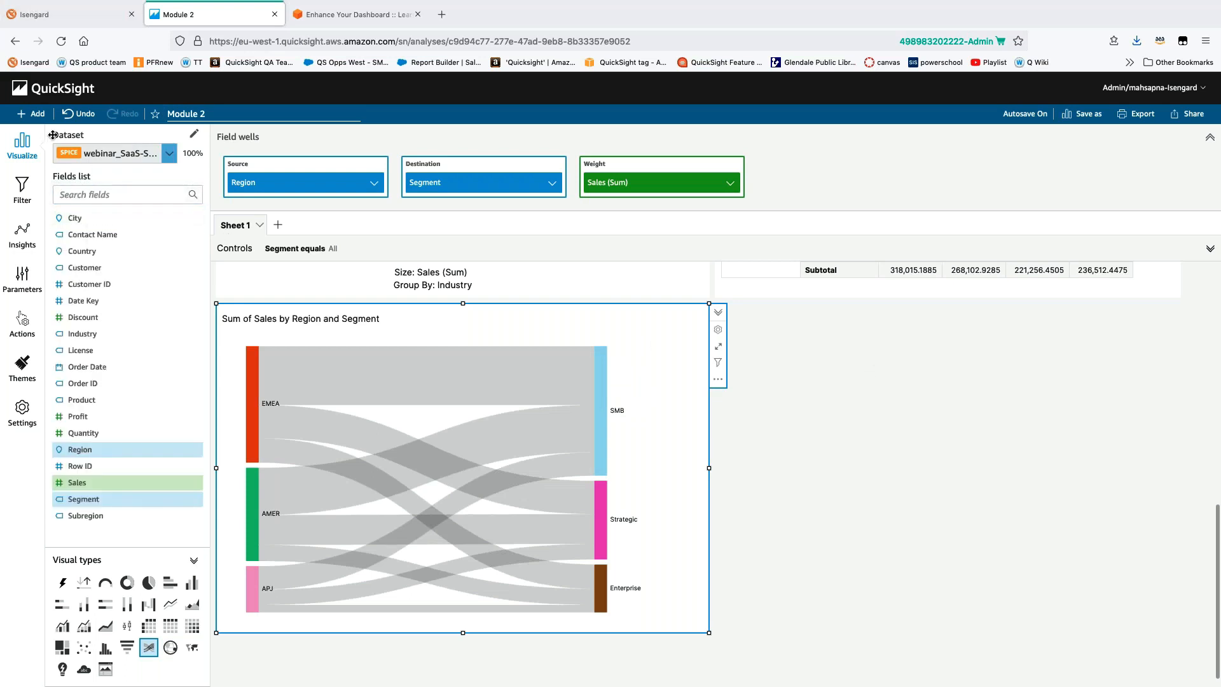
click(31, 113)
click(51, 132)
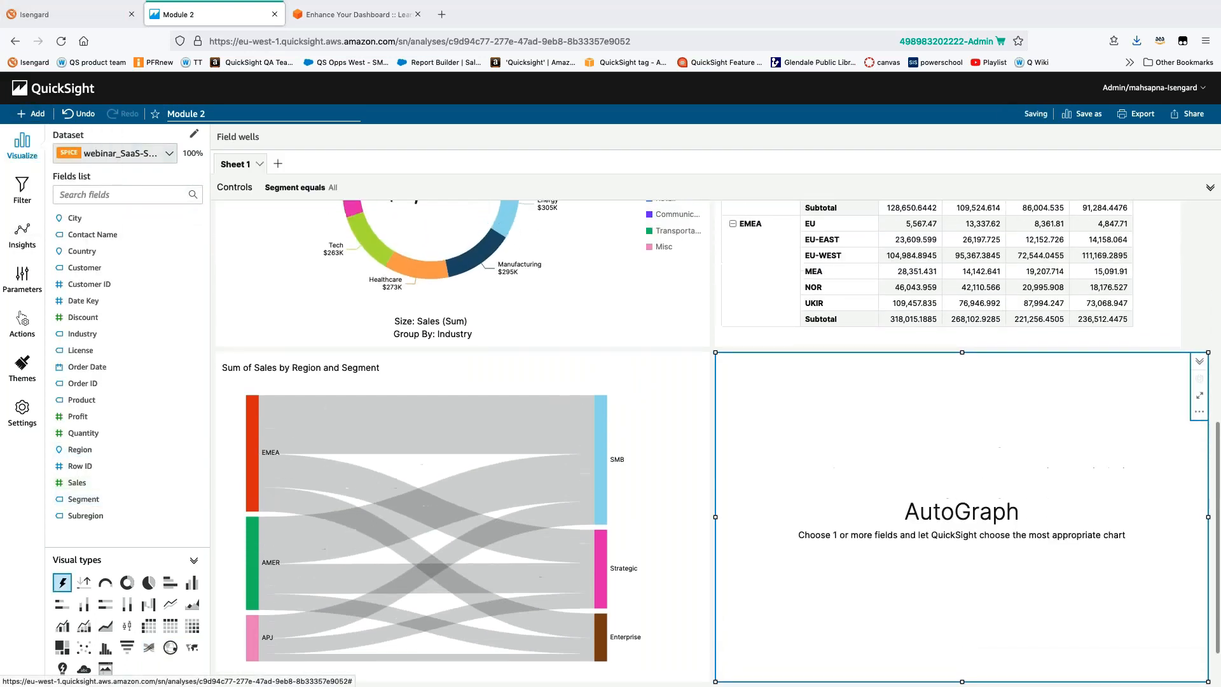
click(170, 648)
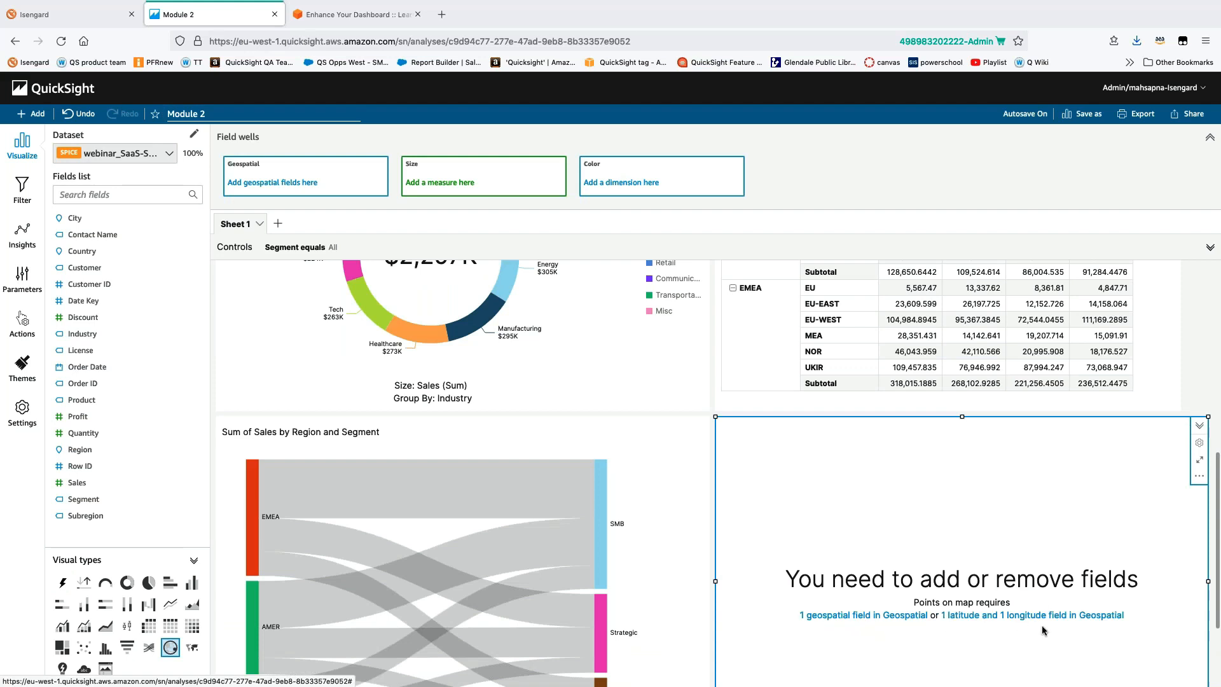
Plot the map by Country with points sized by Sales, framed to show the whole world
click(110, 195)
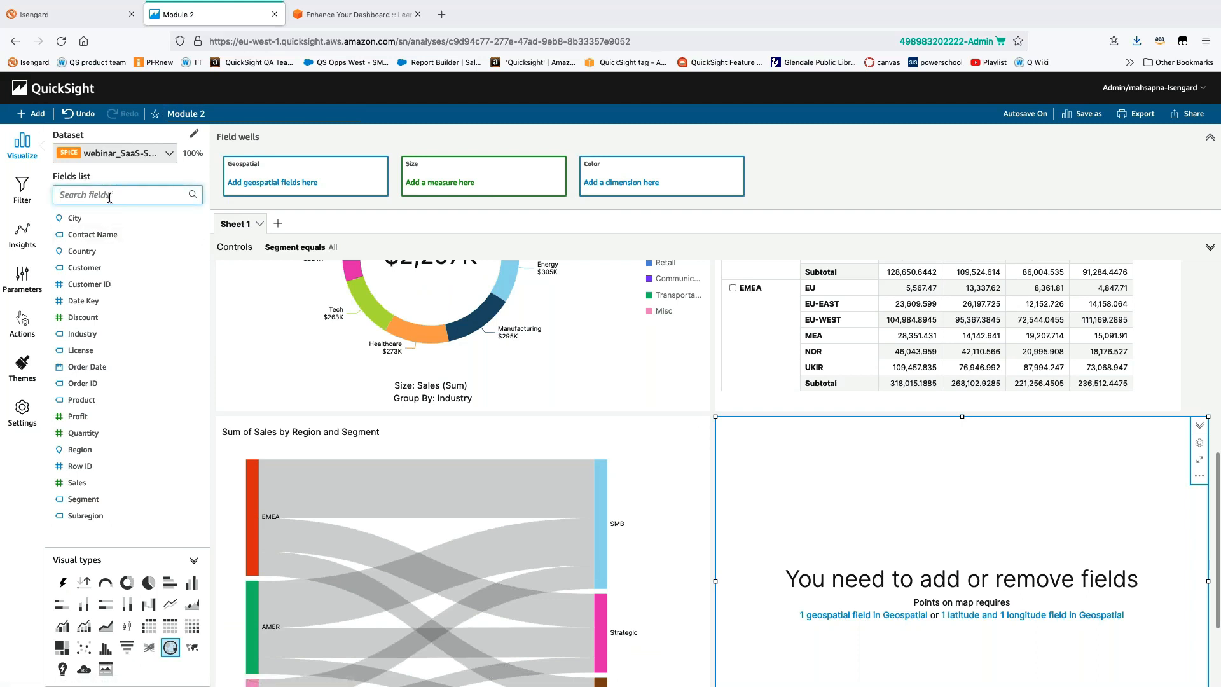
click(83, 252)
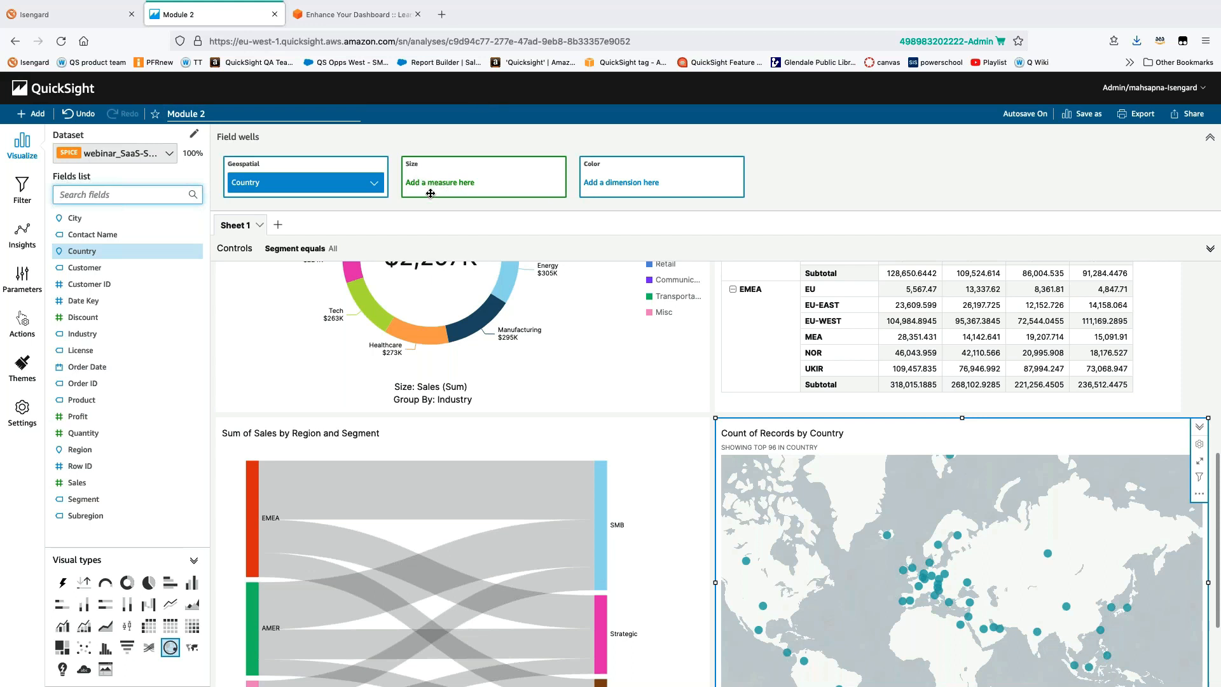
click(152, 190)
text(sal)
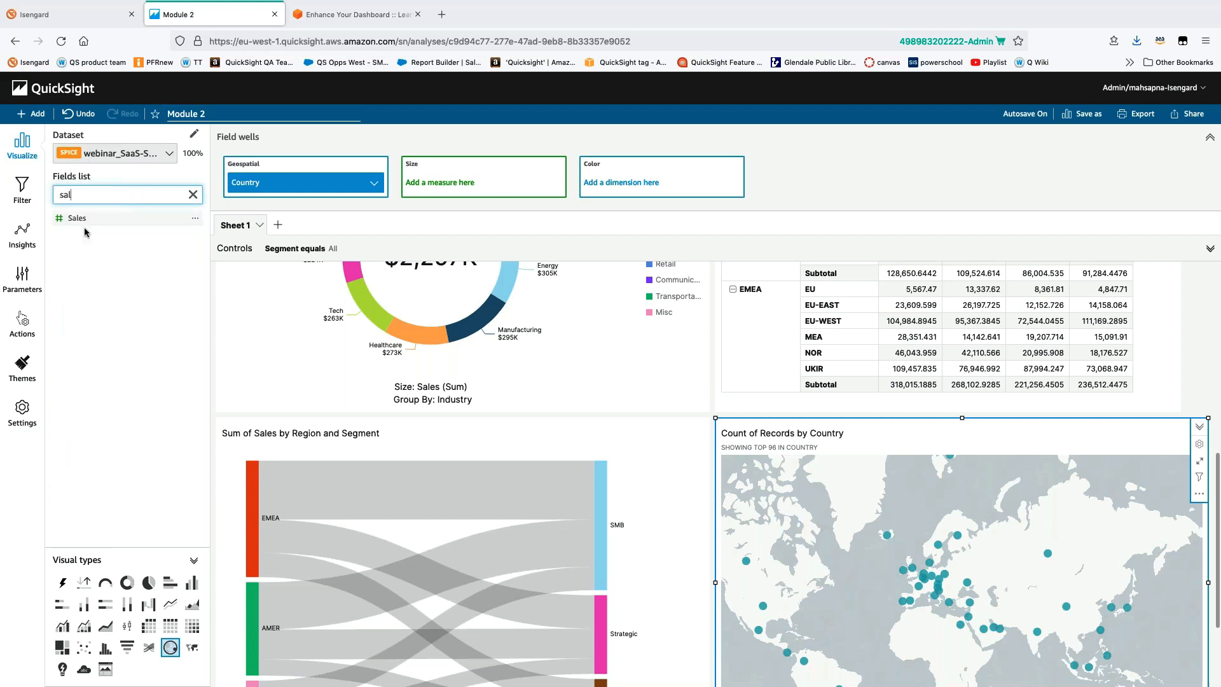
click(83, 219)
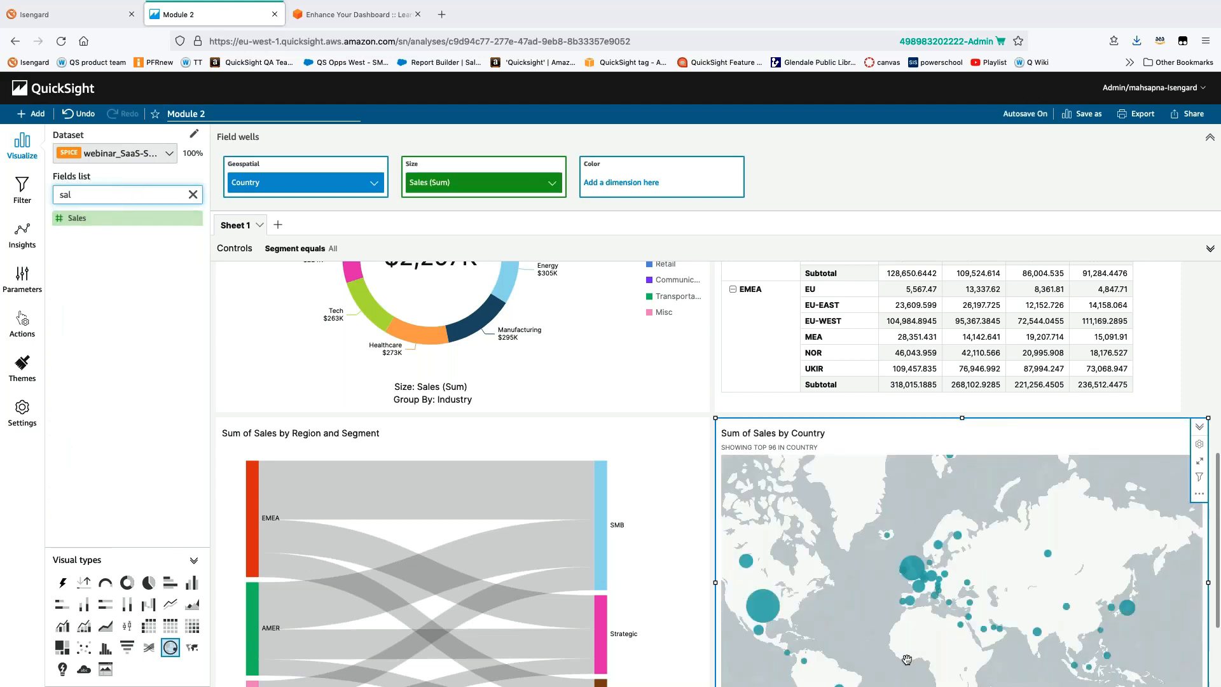
scroll(906, 659, down, 2)
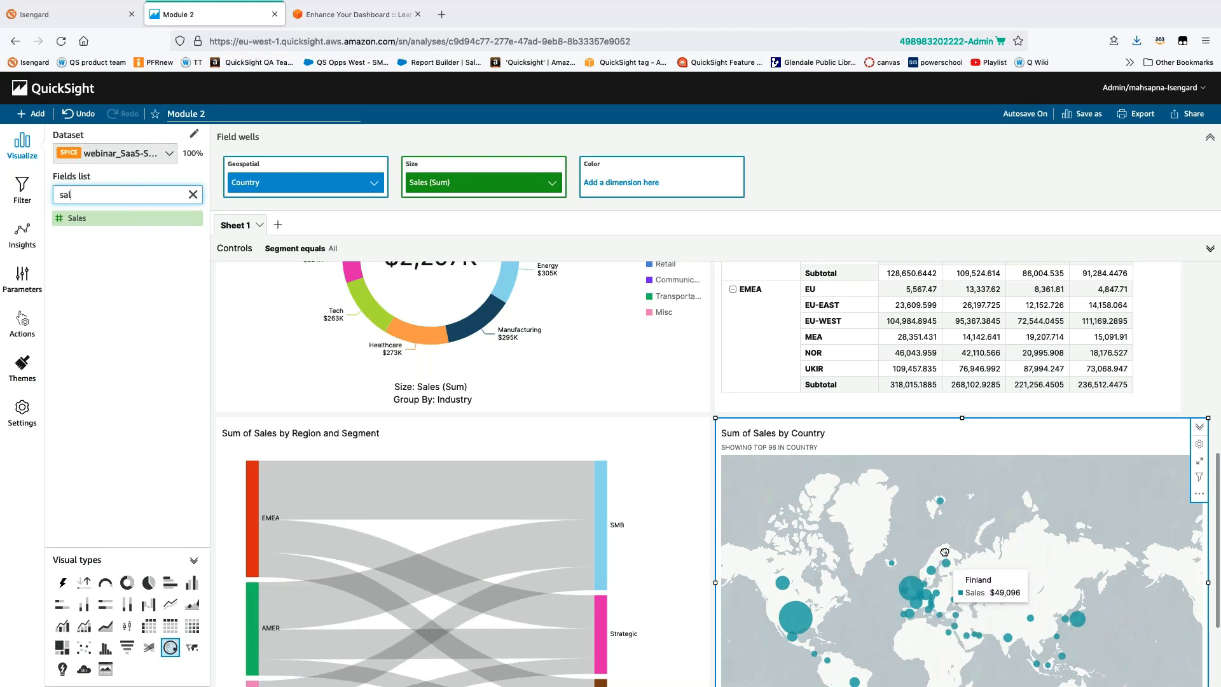
drag(944, 552, 961, 534)
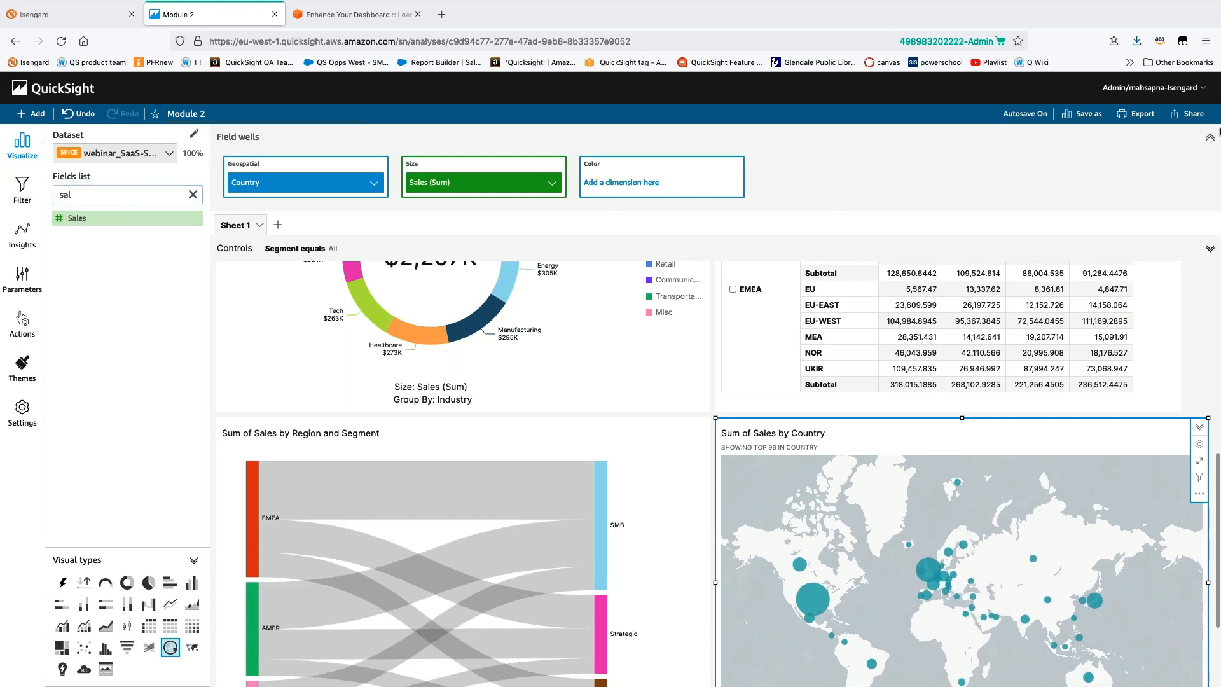
Check the sales of the map's largest country bubbles and shorten its title to Sales by Country
click(1210, 136)
mouse_move(814, 540)
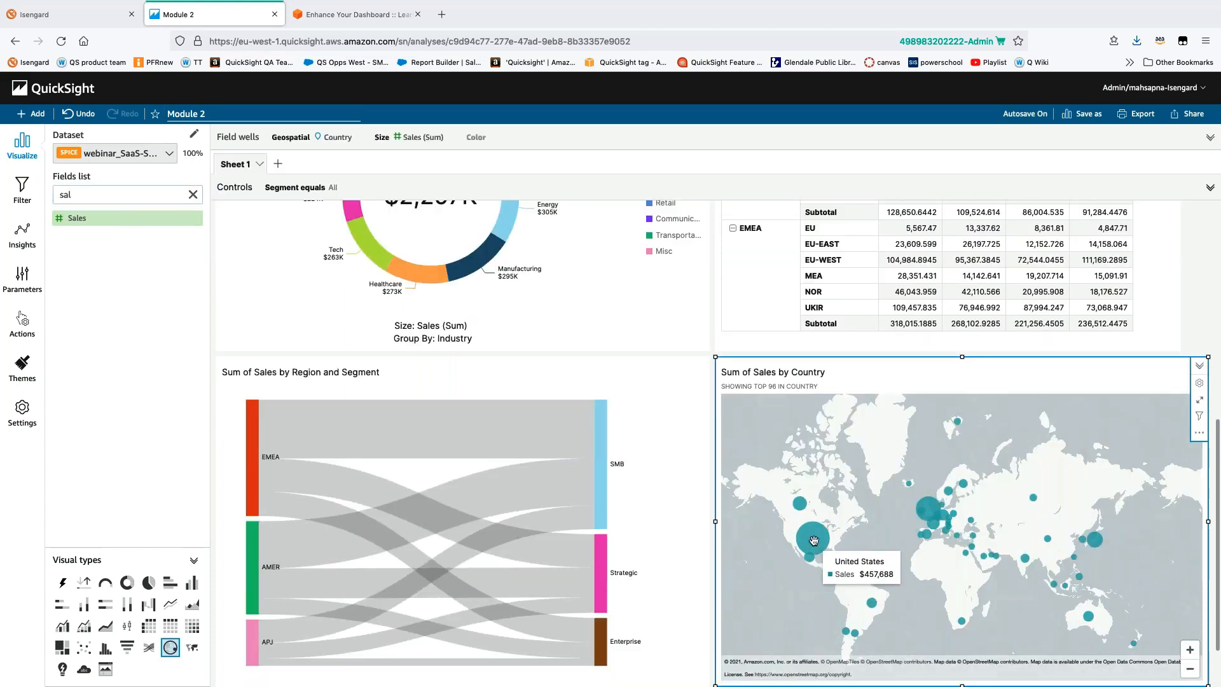
mouse_move(928, 512)
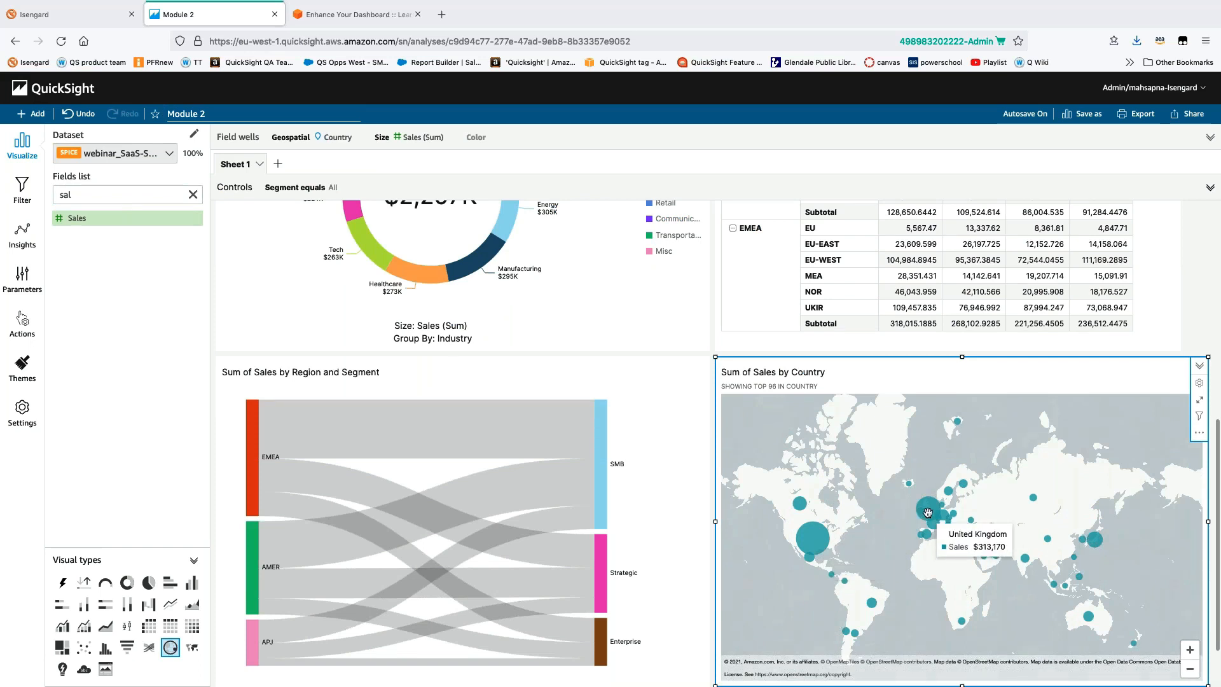
mouse_move(1092, 542)
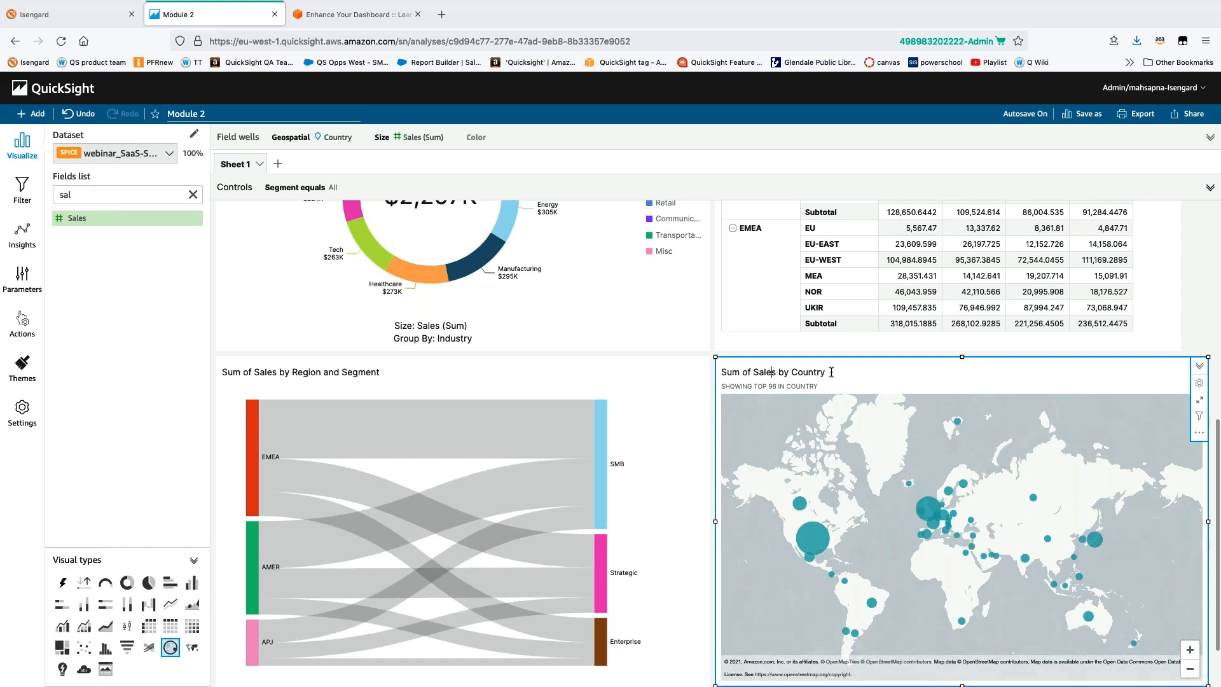
drag(752, 372, 708, 370)
key(BackSpace)
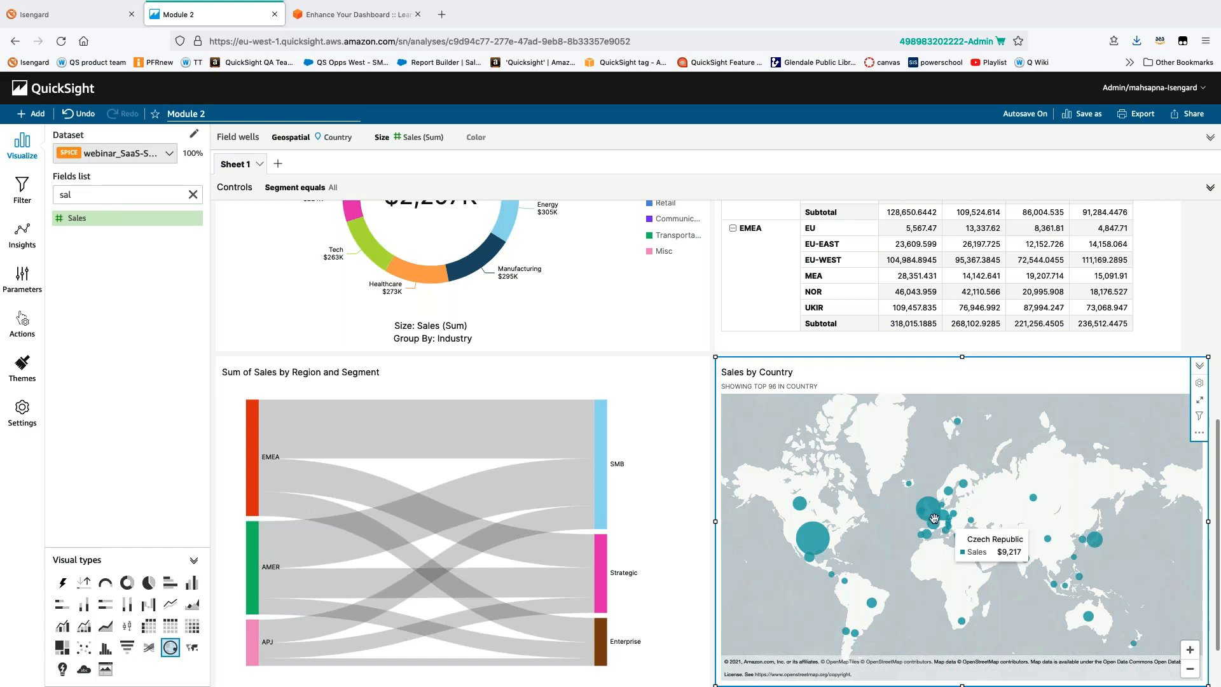
Clear the field search and start adding Contact Name as a new field in the Sales by Country map's tooltip
mouse_move(932, 517)
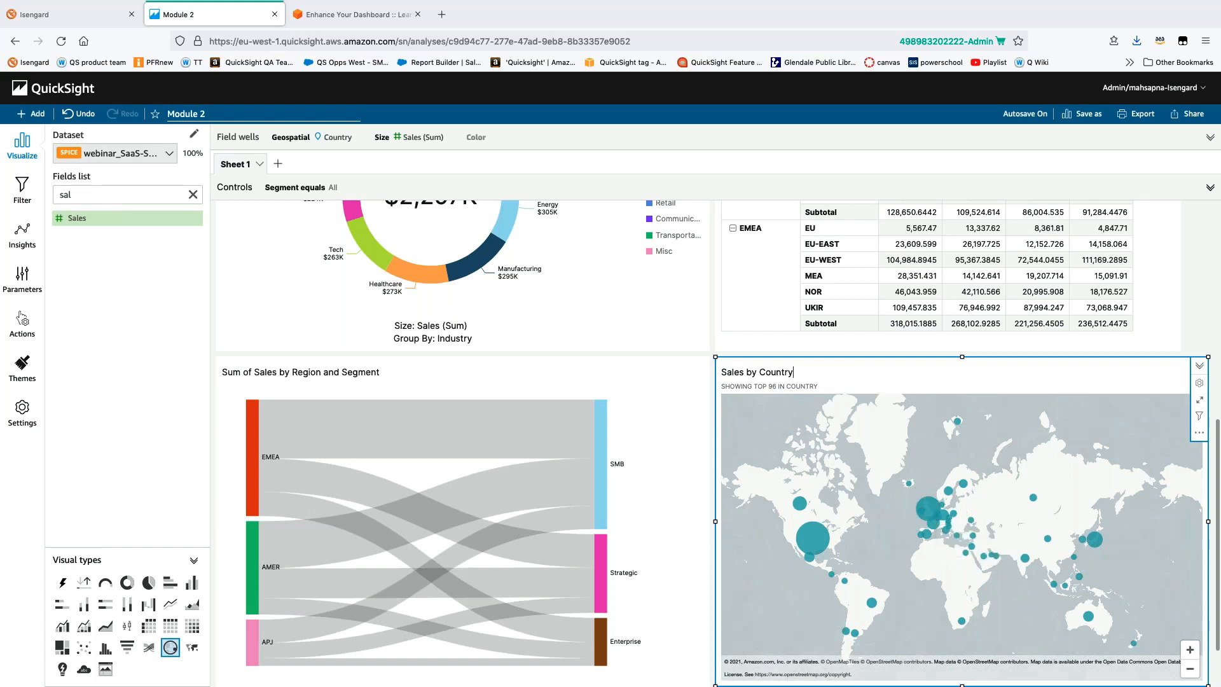
click(193, 194)
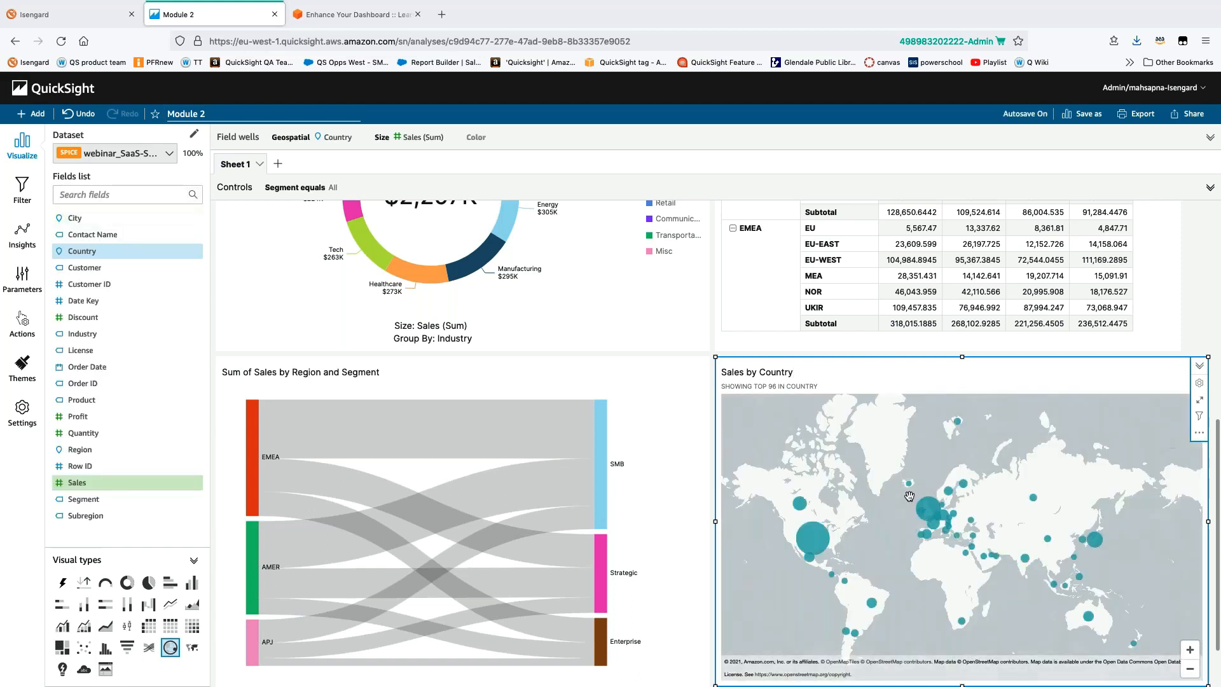
mouse_move(928, 510)
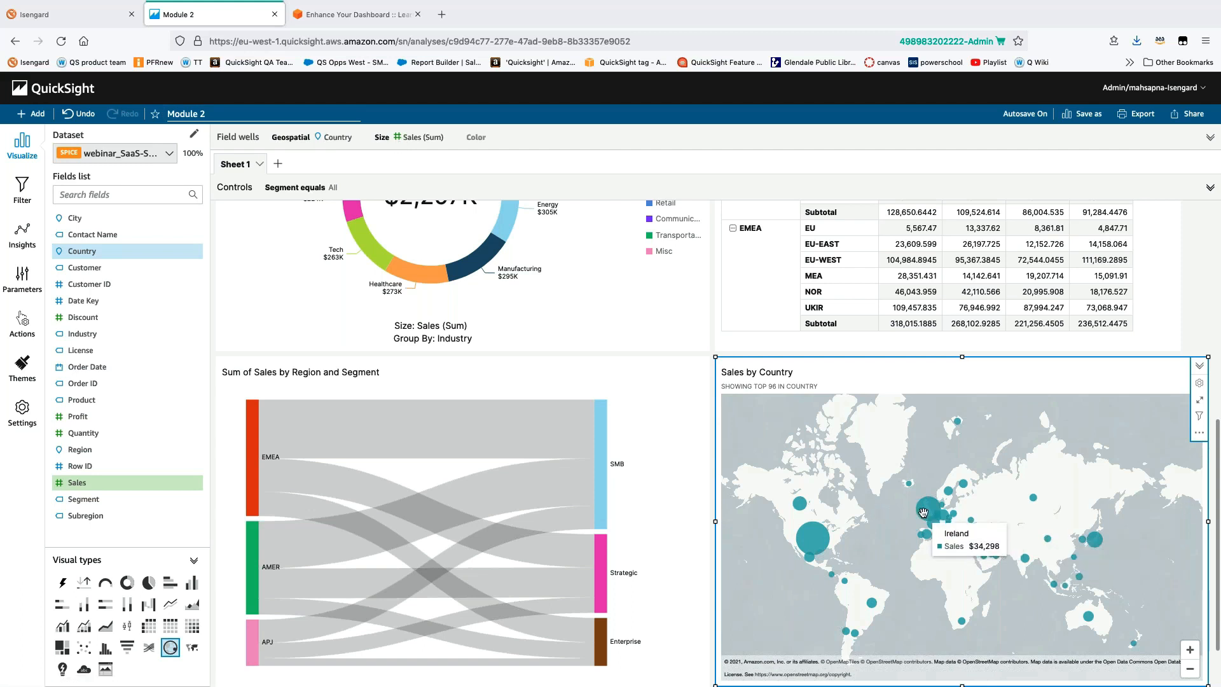
click(1200, 385)
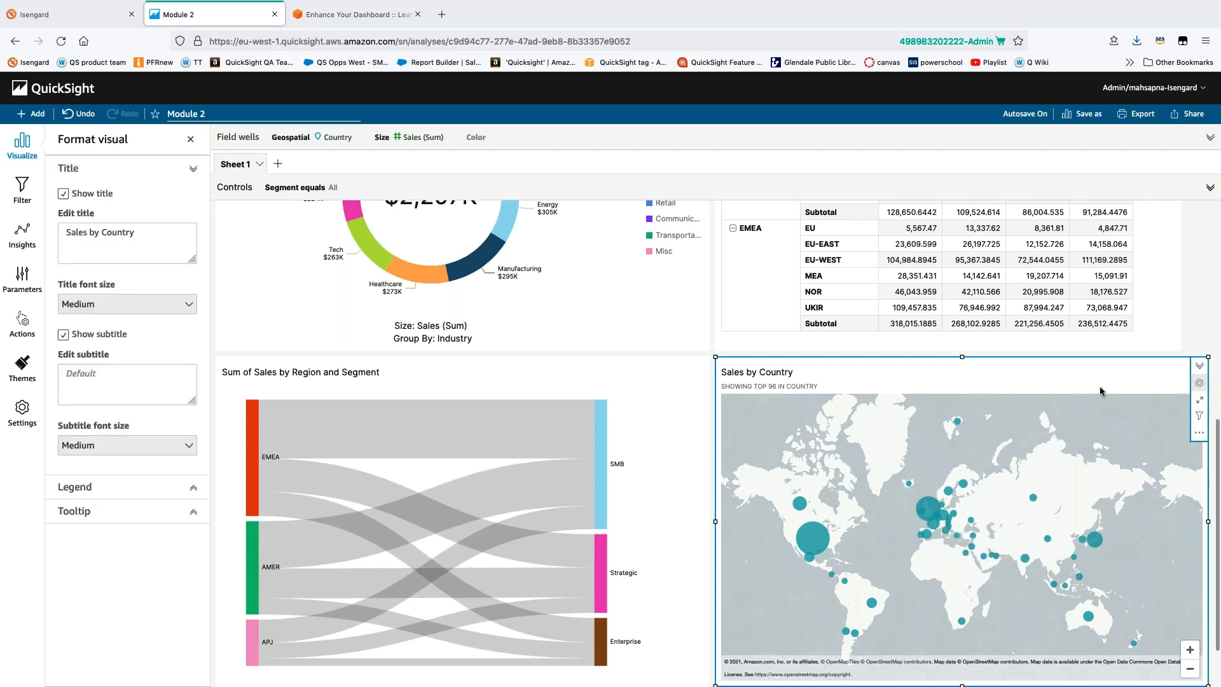
click(116, 512)
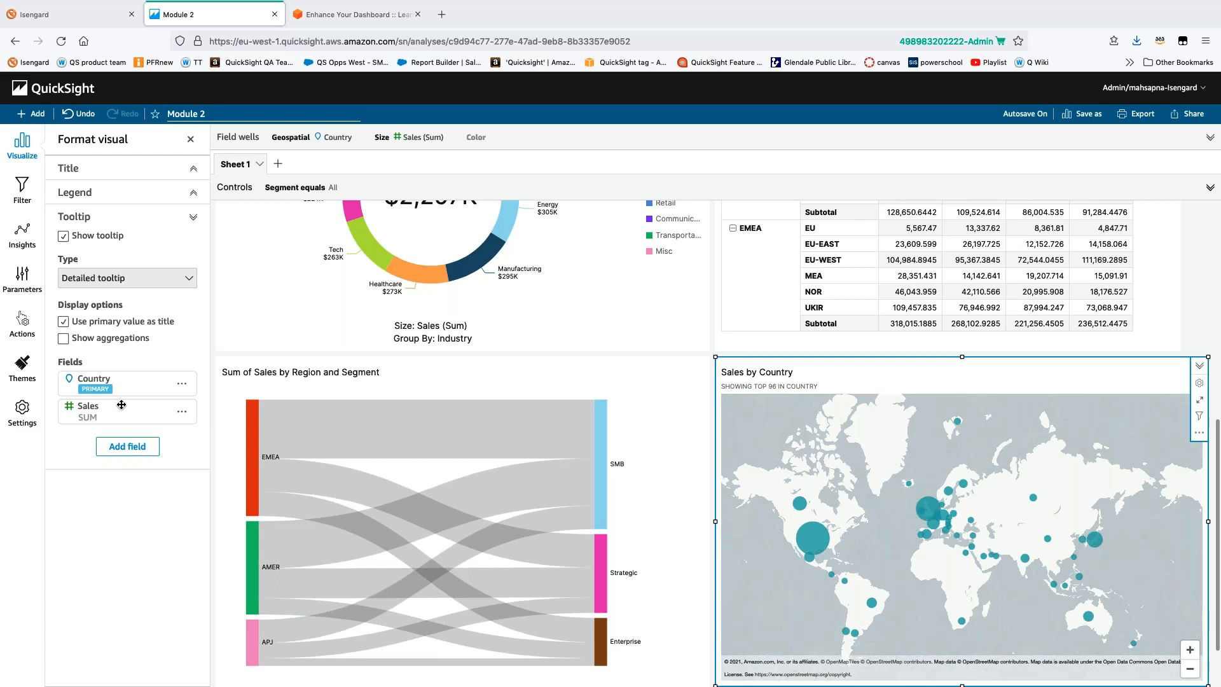
click(127, 446)
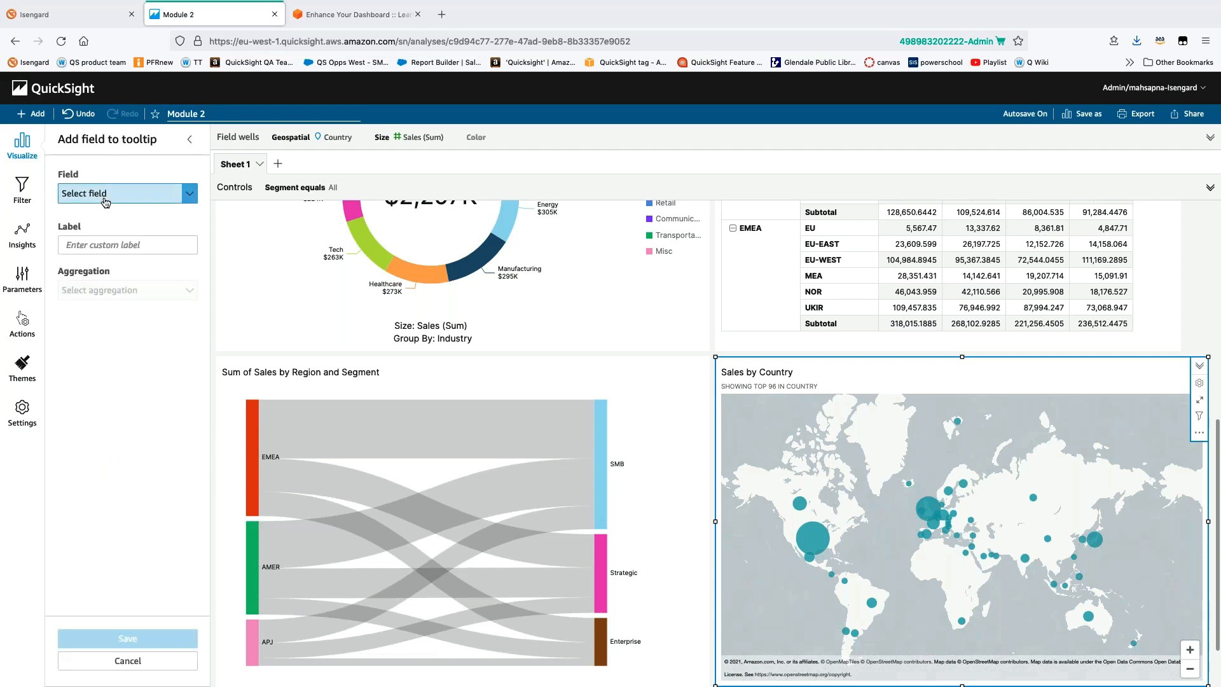
click(106, 199)
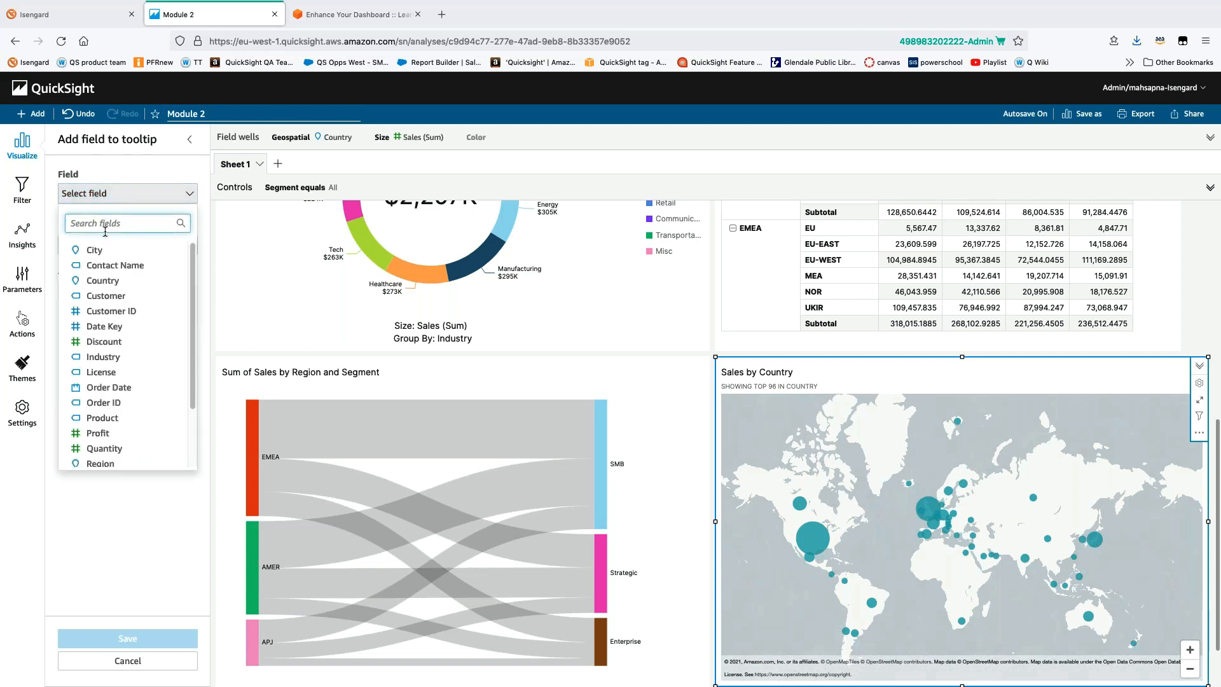
click(111, 267)
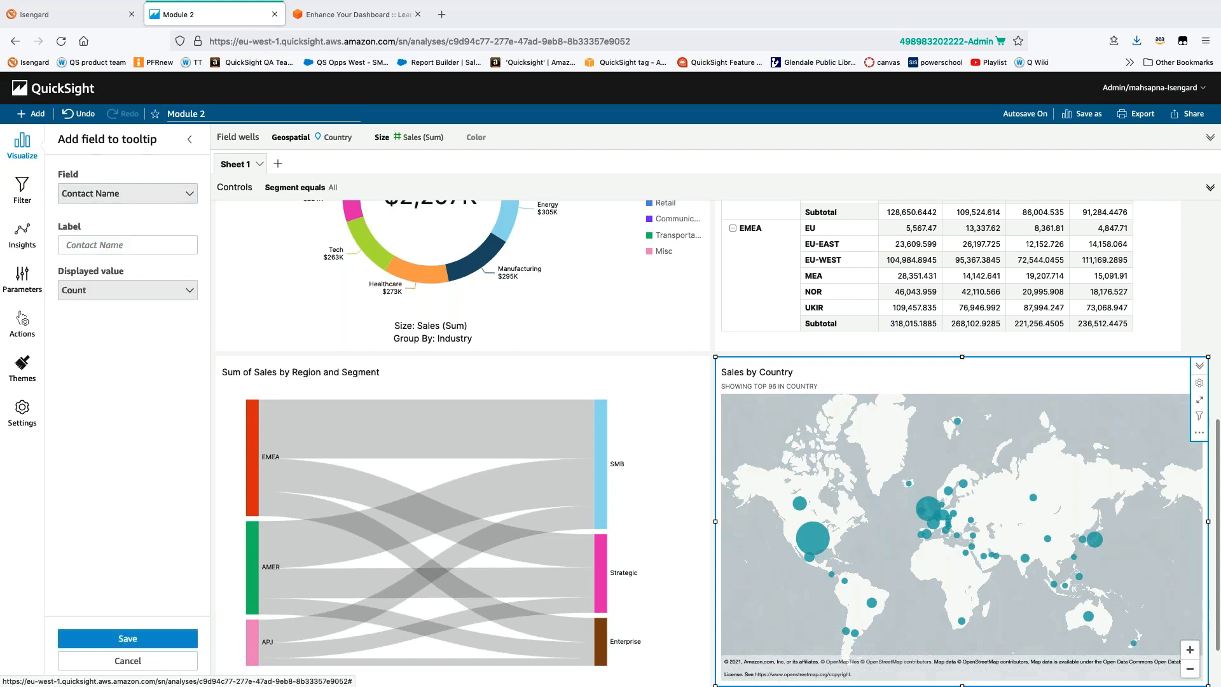
Label the tooltip field #ofcustomers, display it as Count distinct, and save it
click(105, 253)
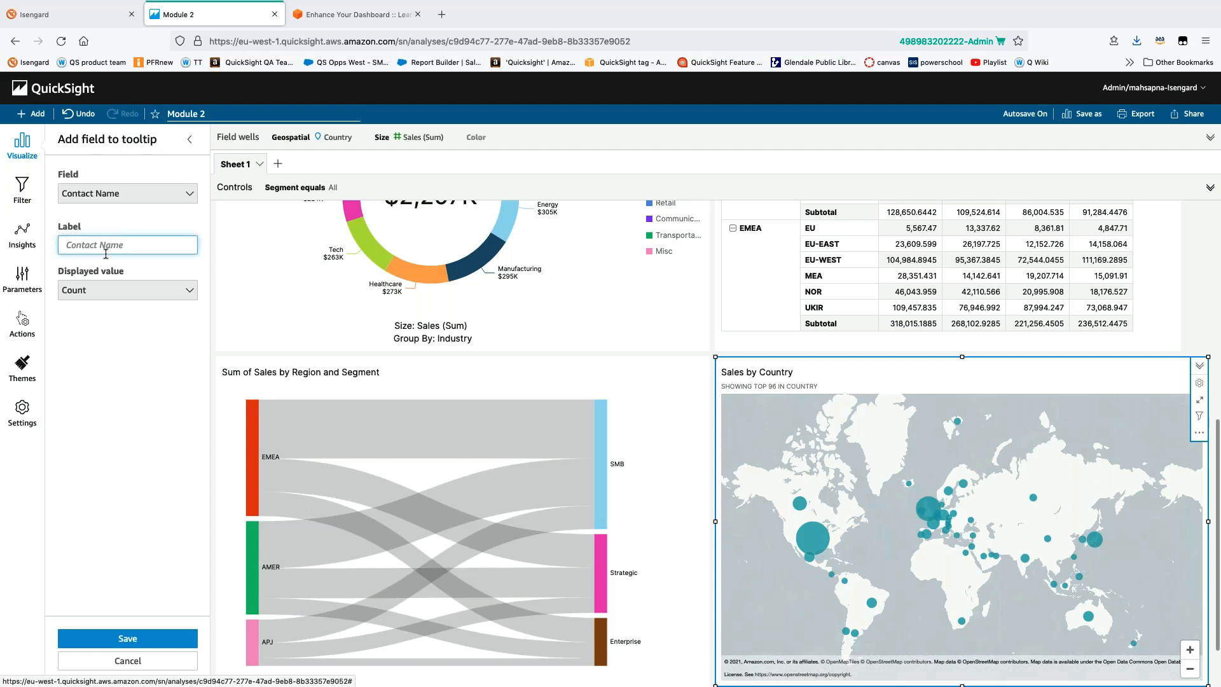
text(#ofcustomers)
click(104, 290)
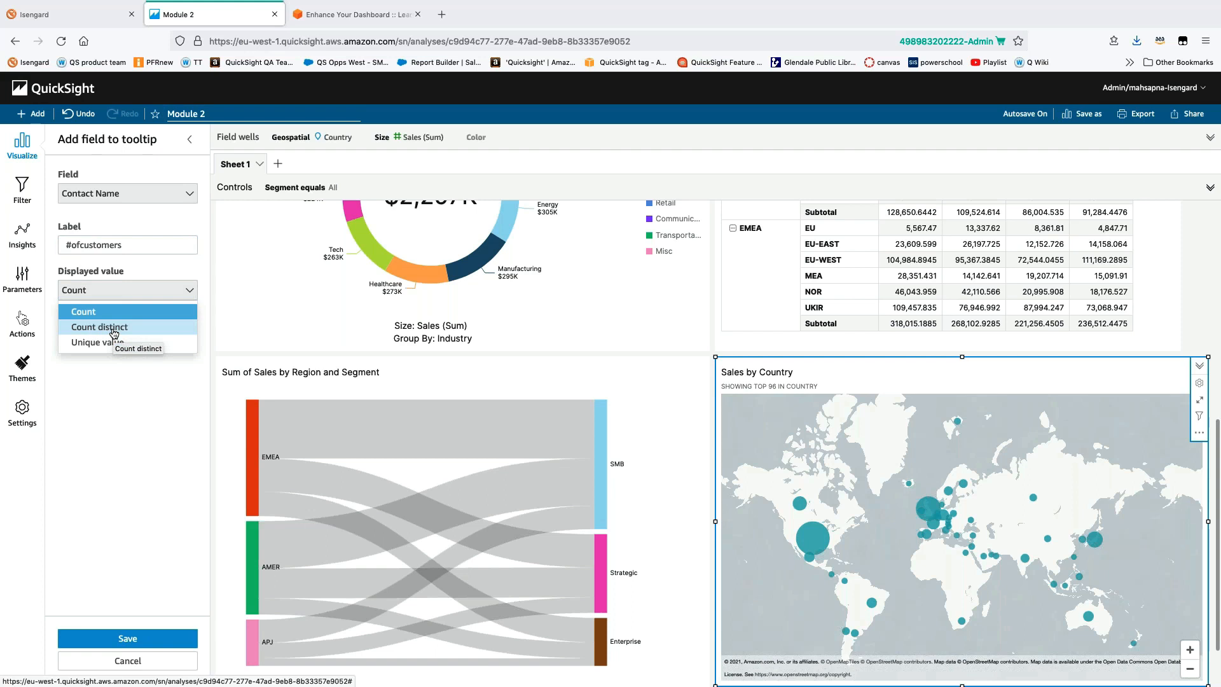
click(114, 330)
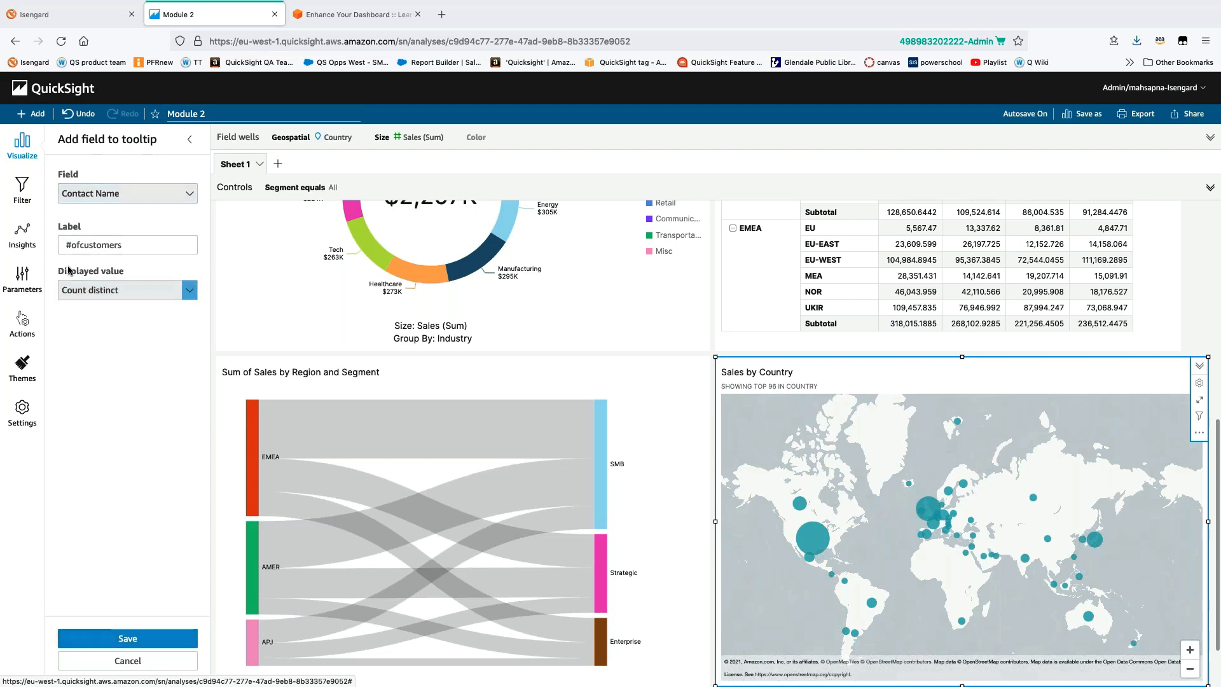
click(152, 639)
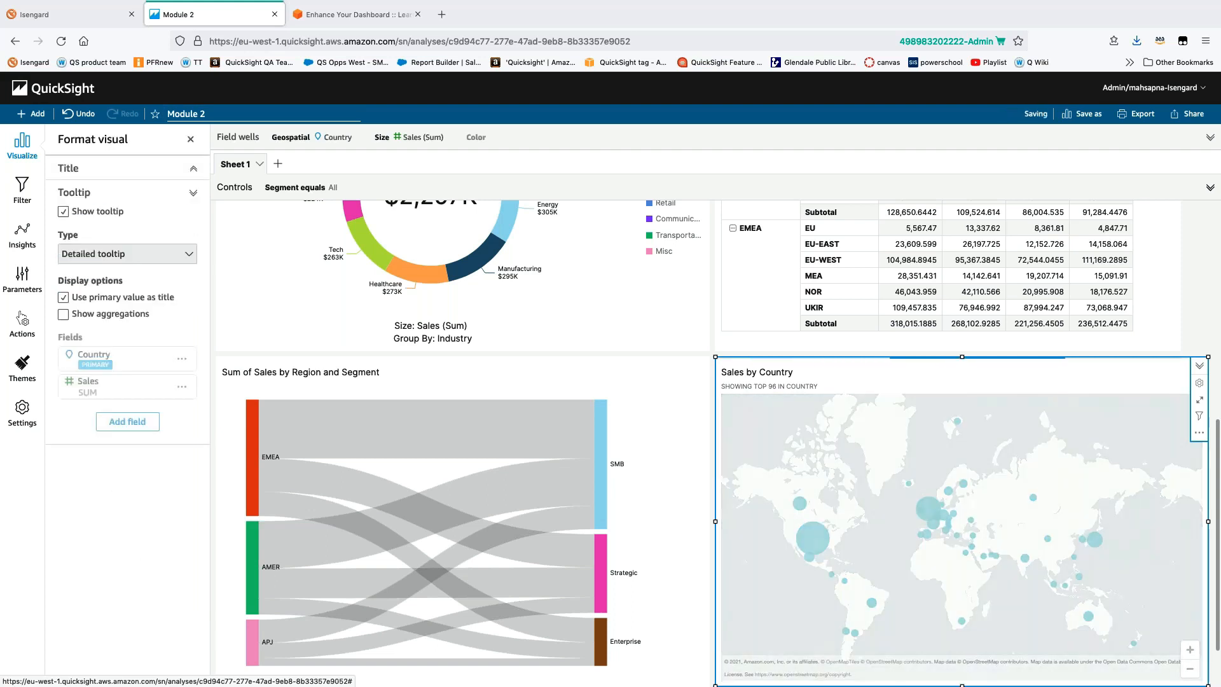
Try the tooltip without the primary value as title, check it on the United States bubble, and close the map's formatting
mouse_move(816, 537)
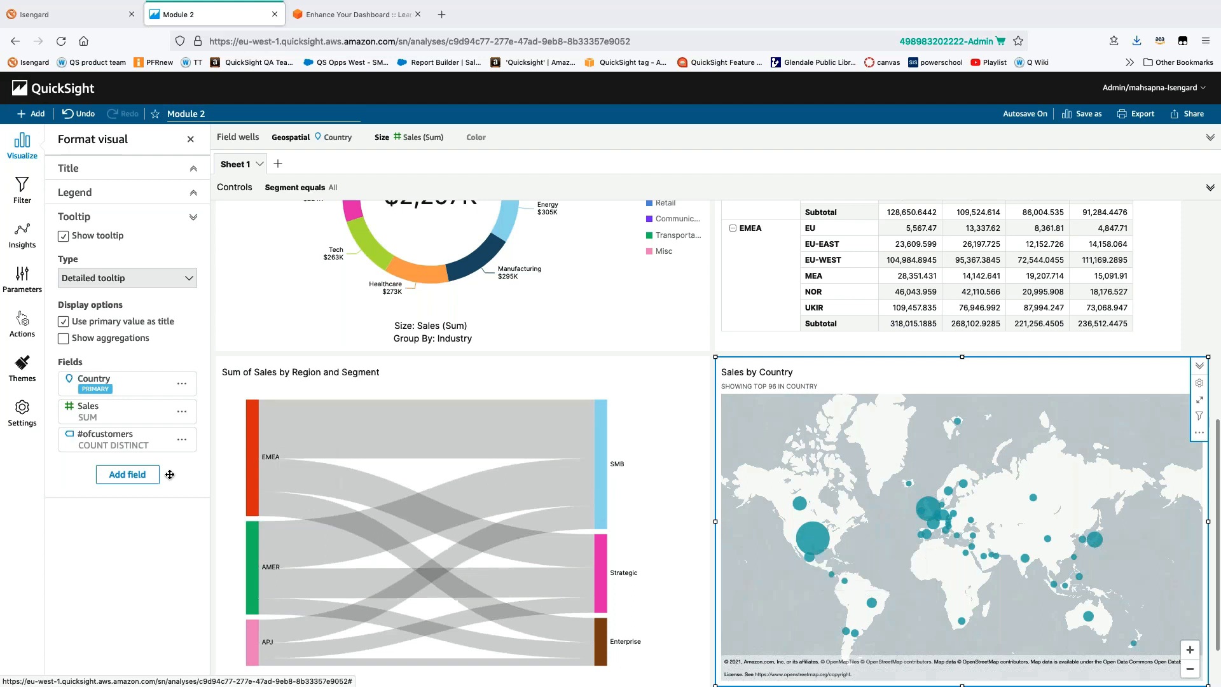
click(64, 322)
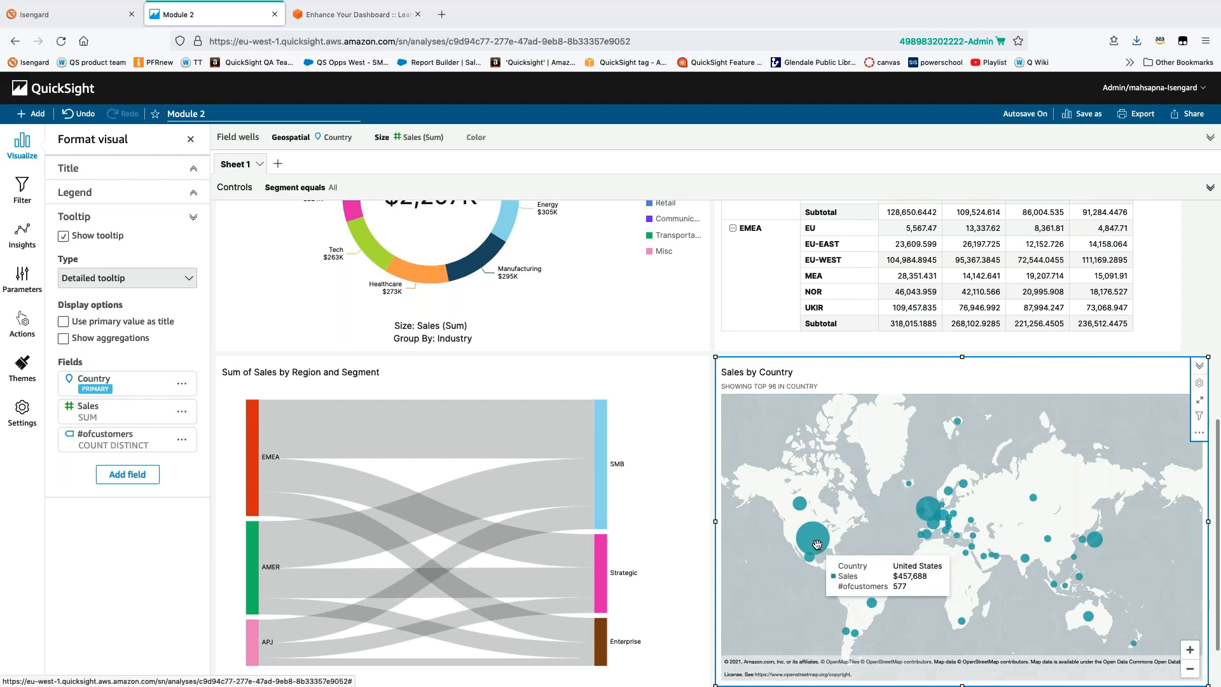
click(64, 322)
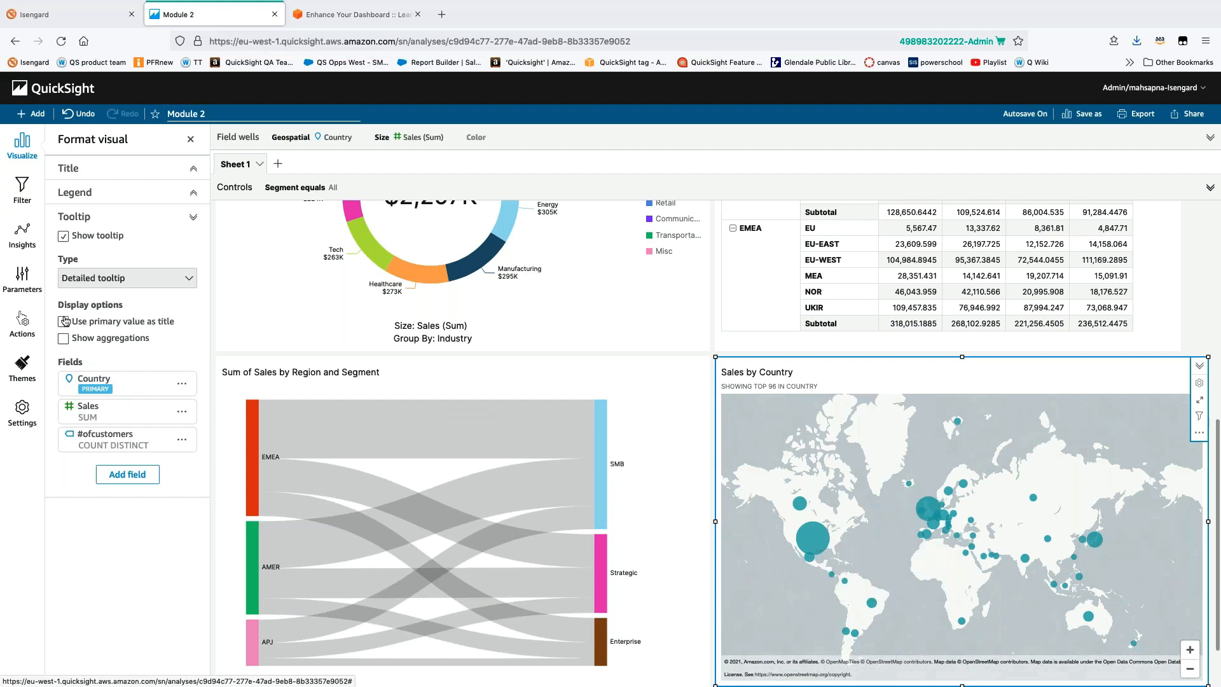
mouse_move(813, 545)
click(190, 139)
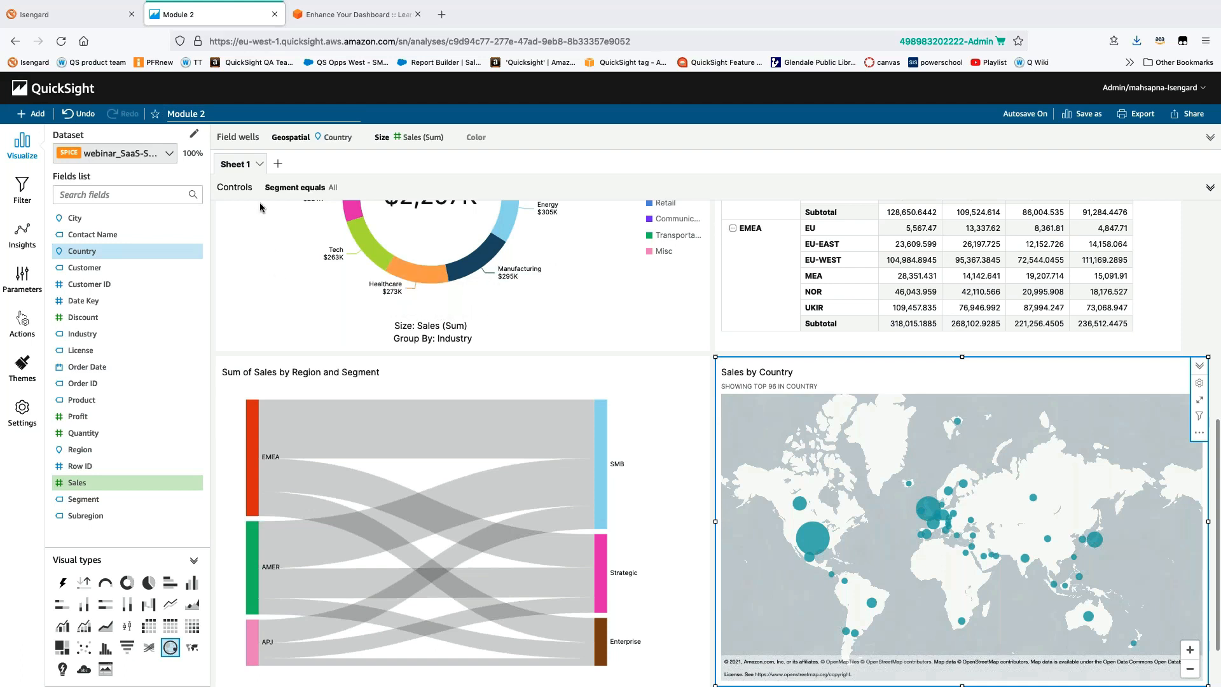
Rename Sheet 1 to Summary and add a second sheet named Details
double_click(239, 168)
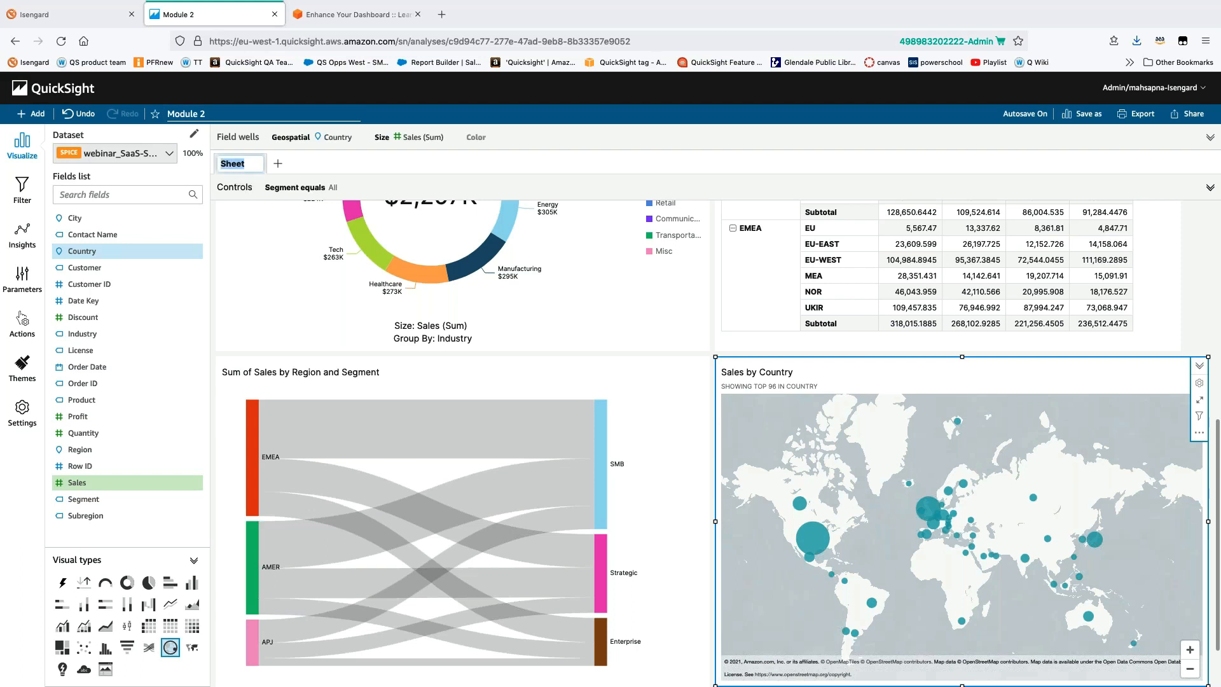
text(Summary)
key(Return)
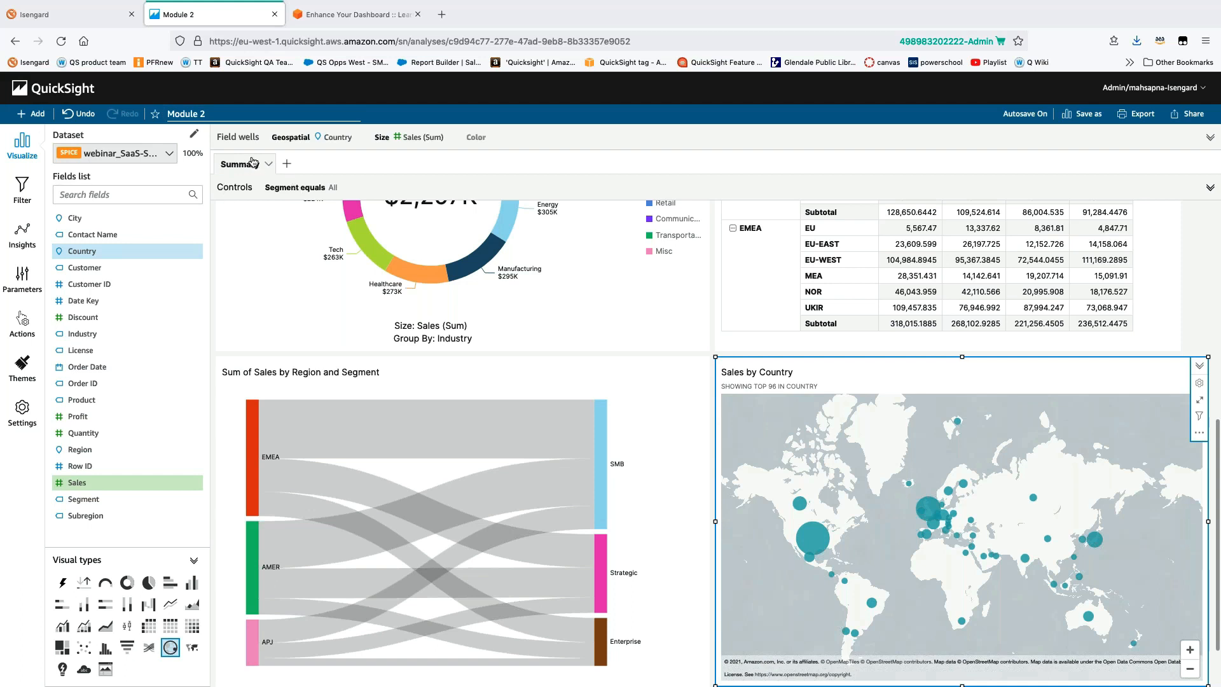
click(287, 167)
double_click(290, 163)
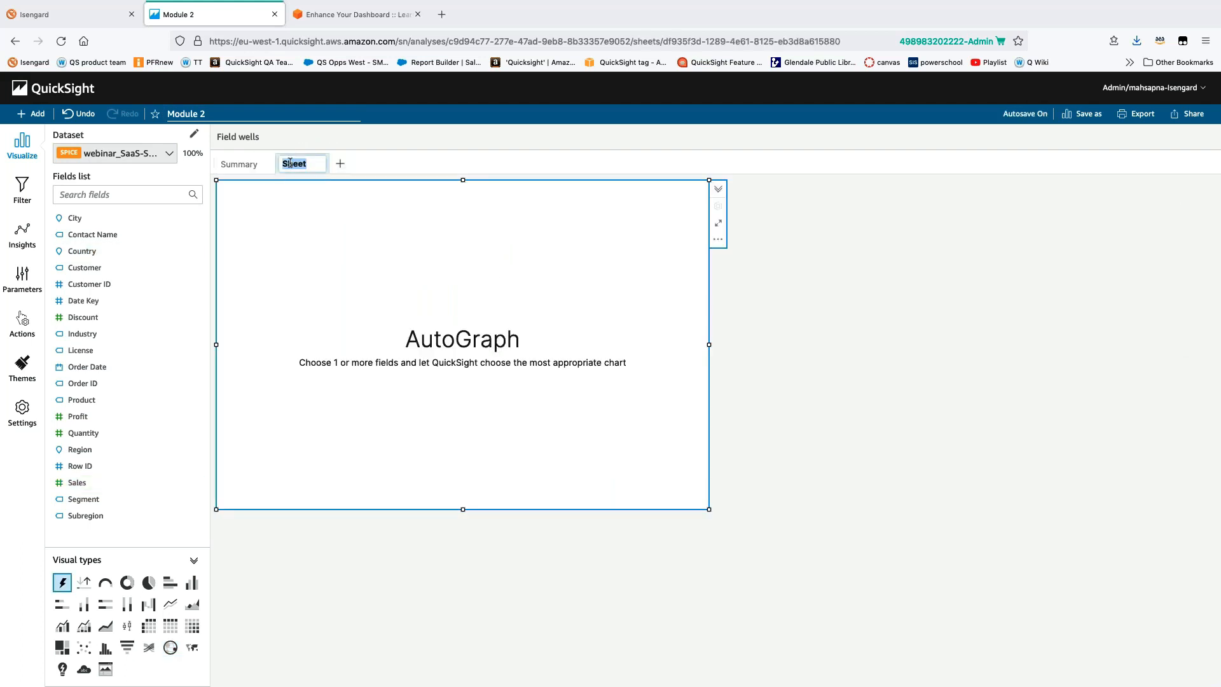
text(Details)
key(Return)
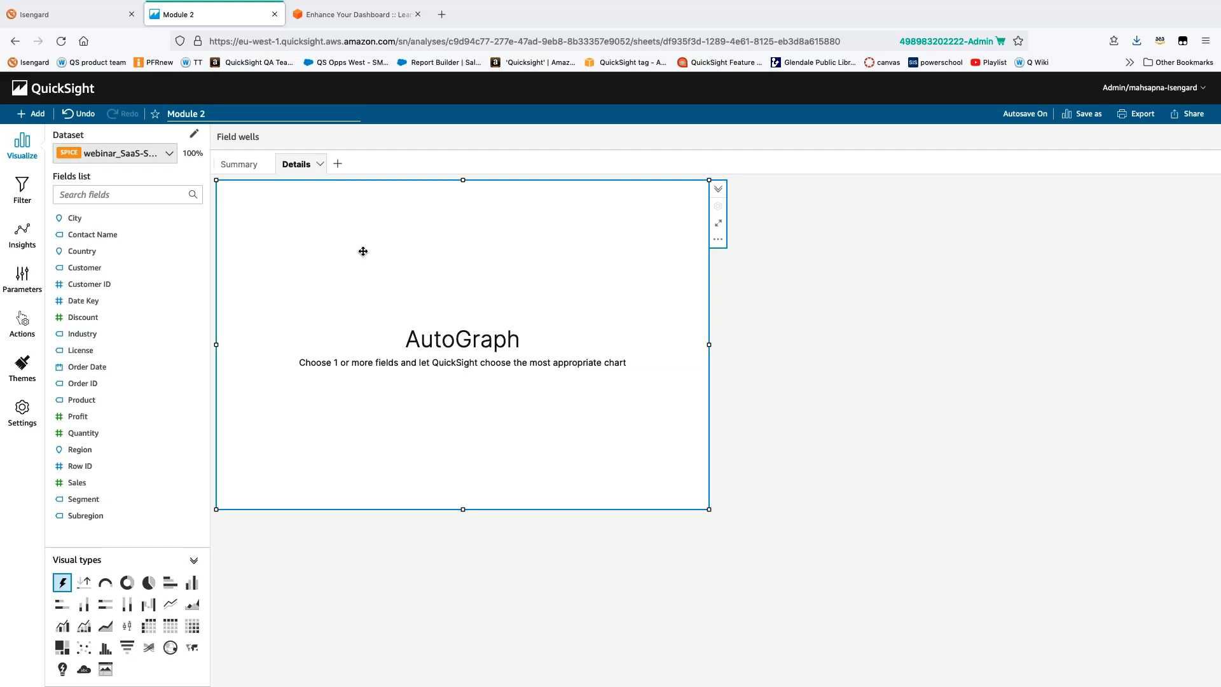
Turn the empty visual on the Details sheet into a table grouped by Order ID and Order Date
click(169, 628)
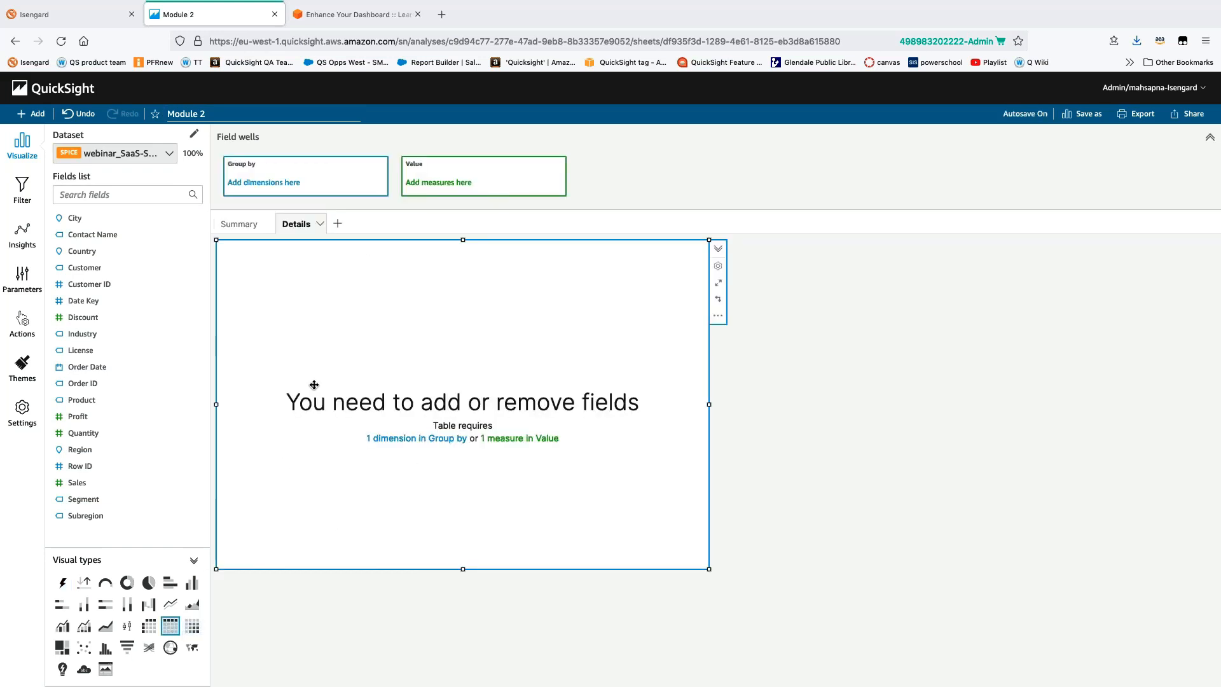
click(123, 191)
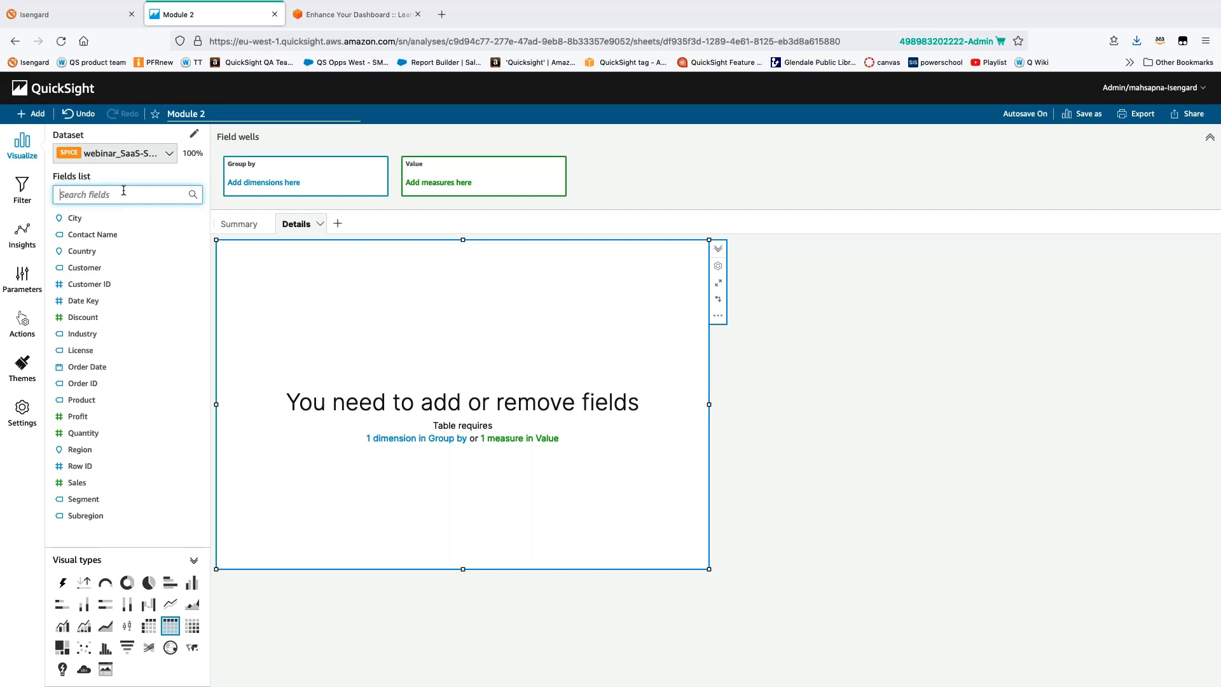
text(order)
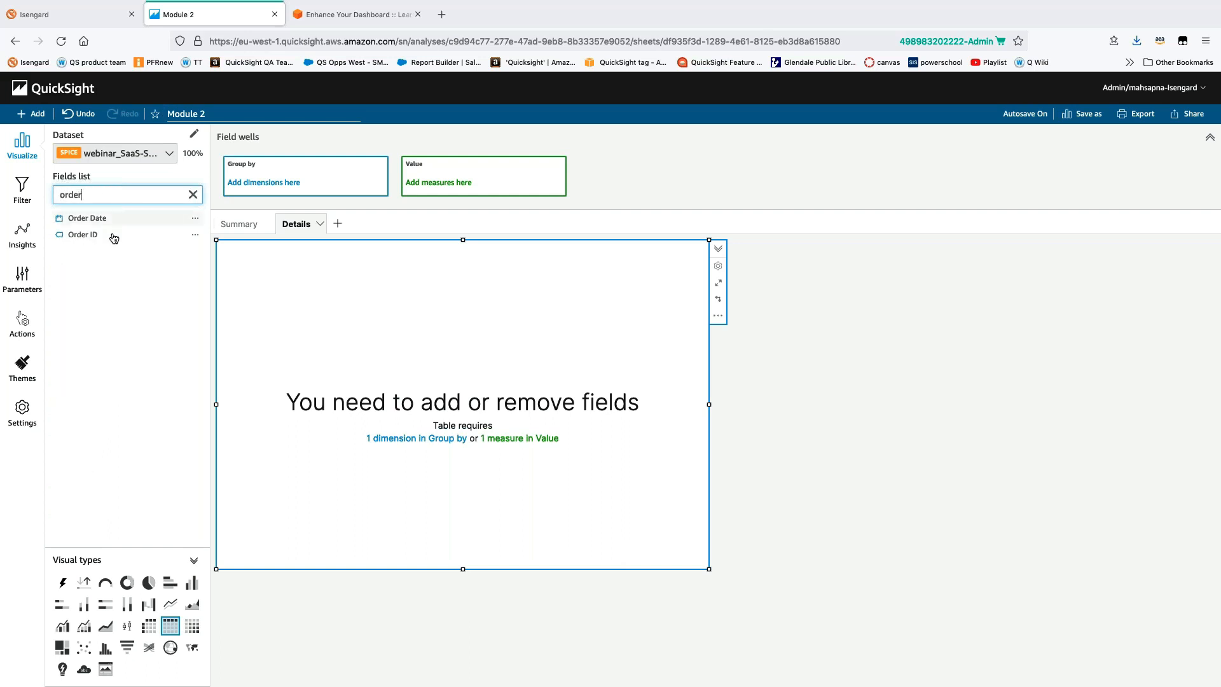
click(114, 236)
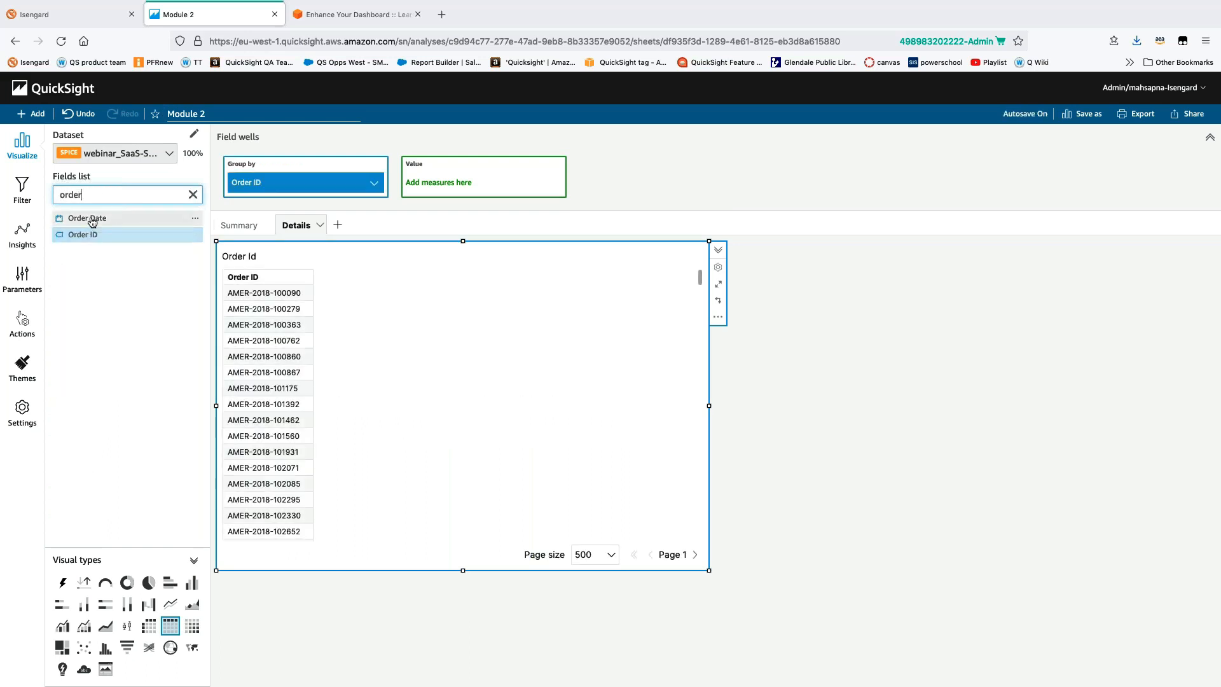
click(92, 220)
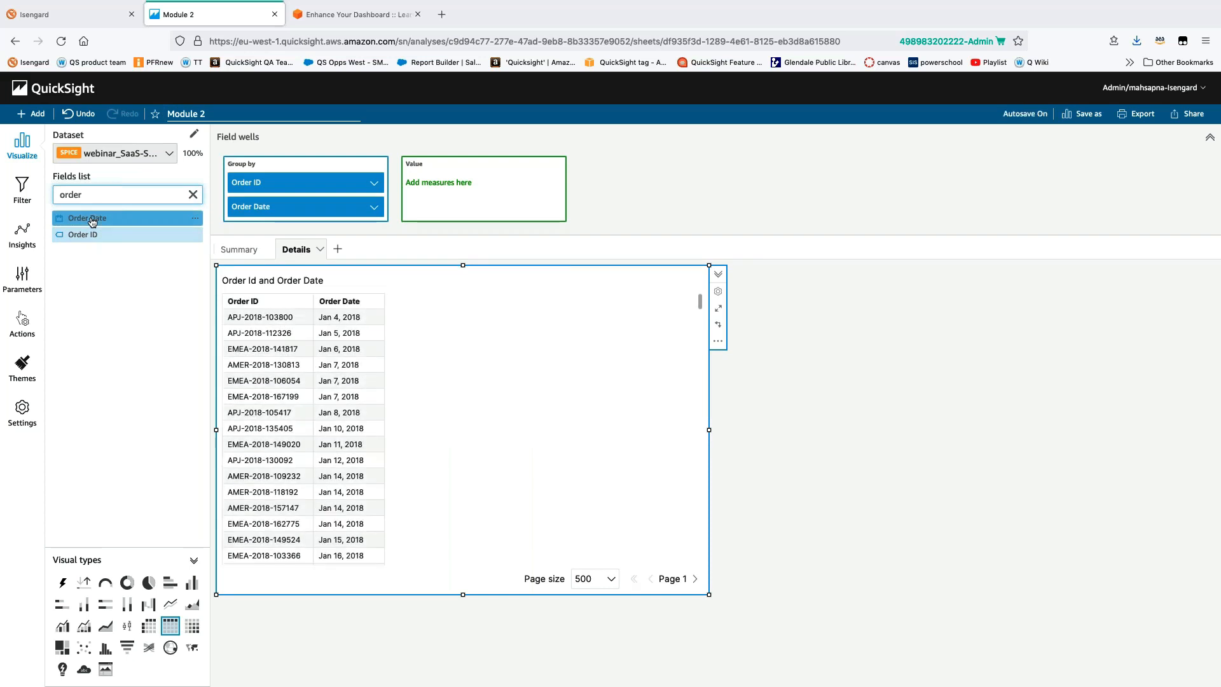
Add Contact Name and Customer to the table's grouping fields
click(192, 194)
click(176, 193)
text(con)
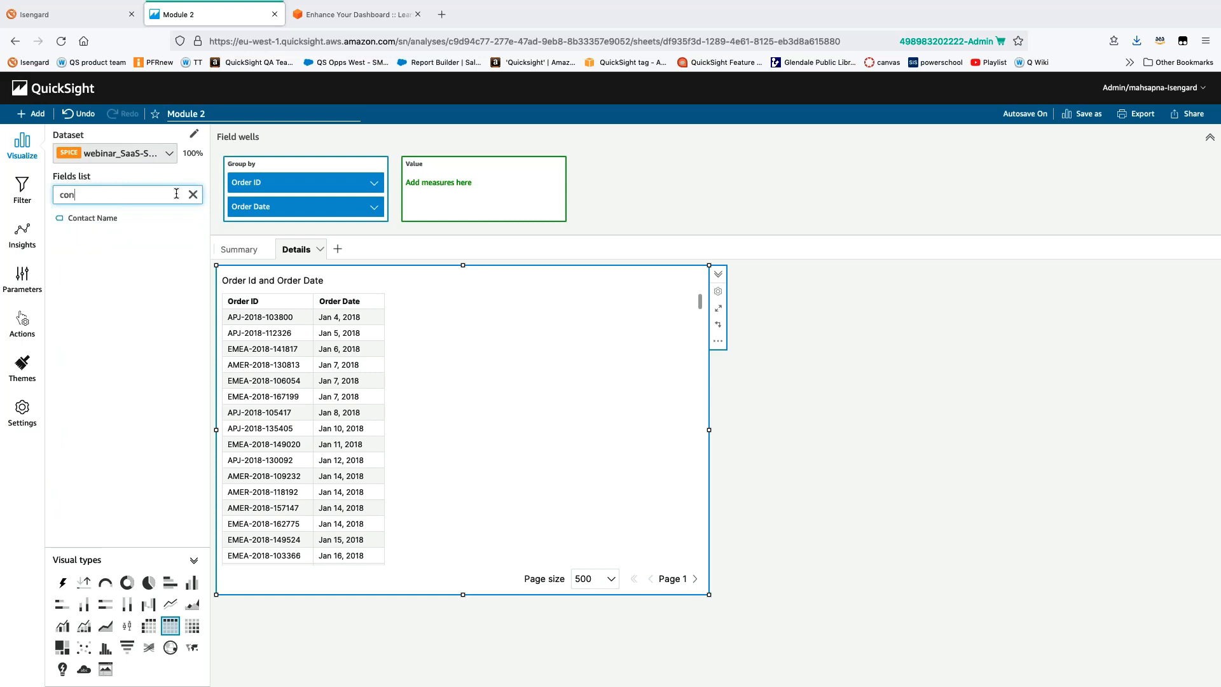
click(125, 222)
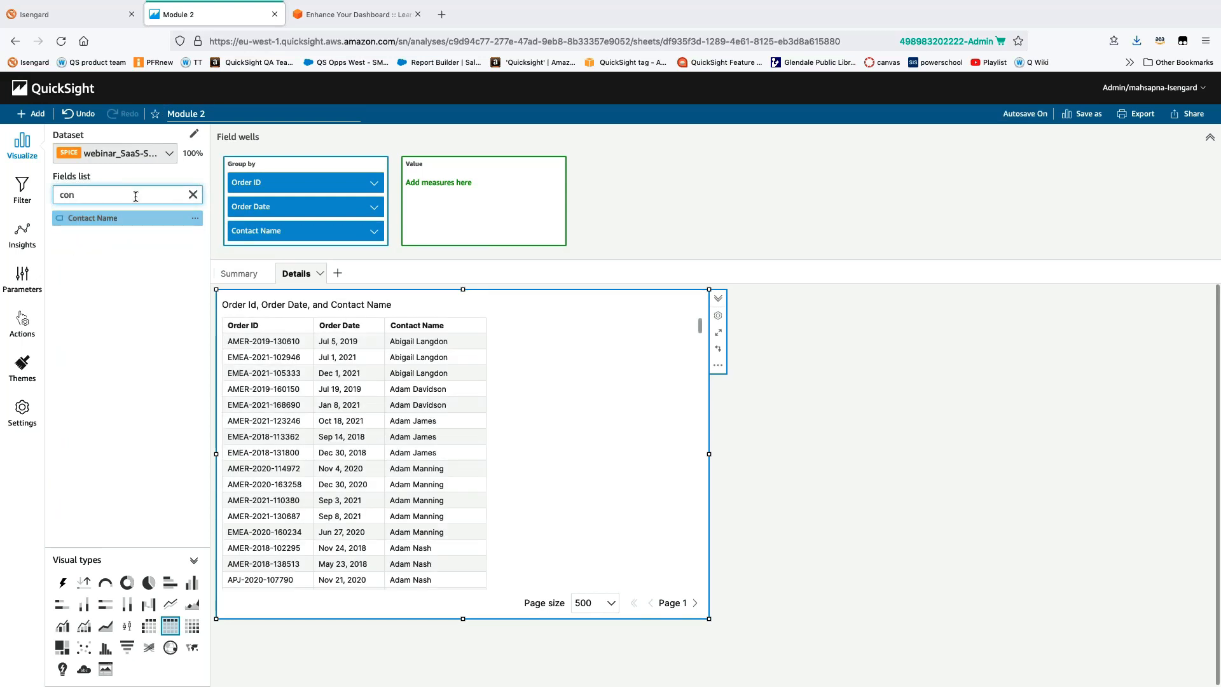
click(192, 194)
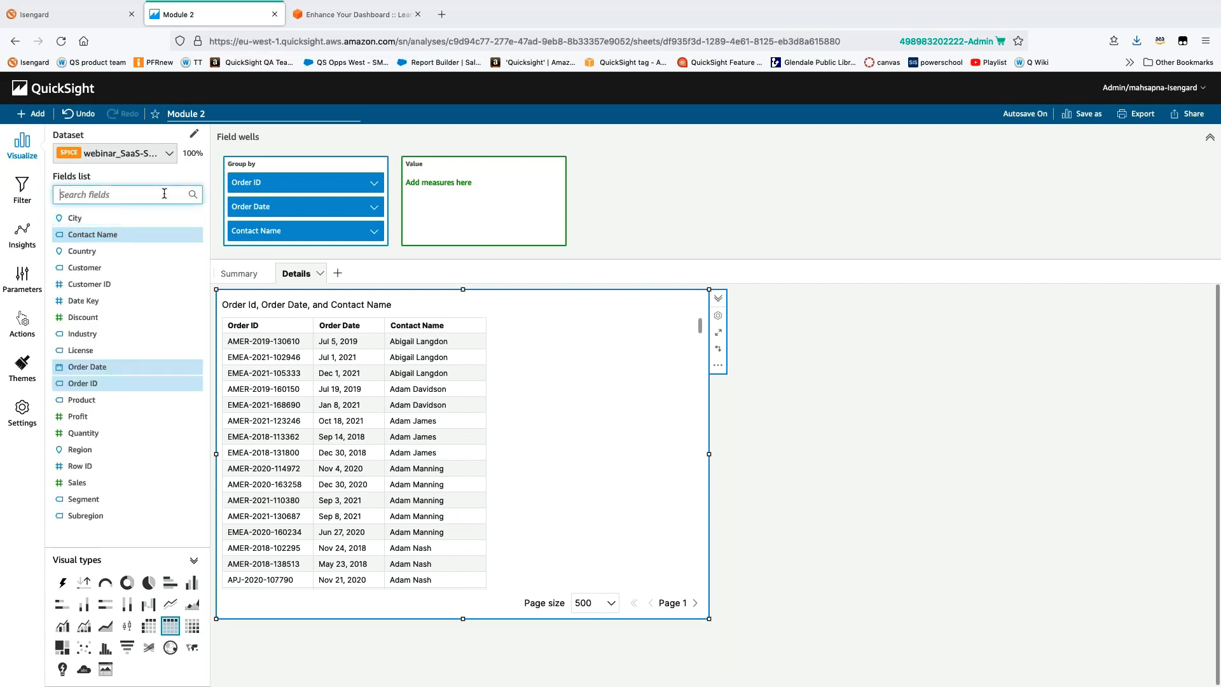
text(cust)
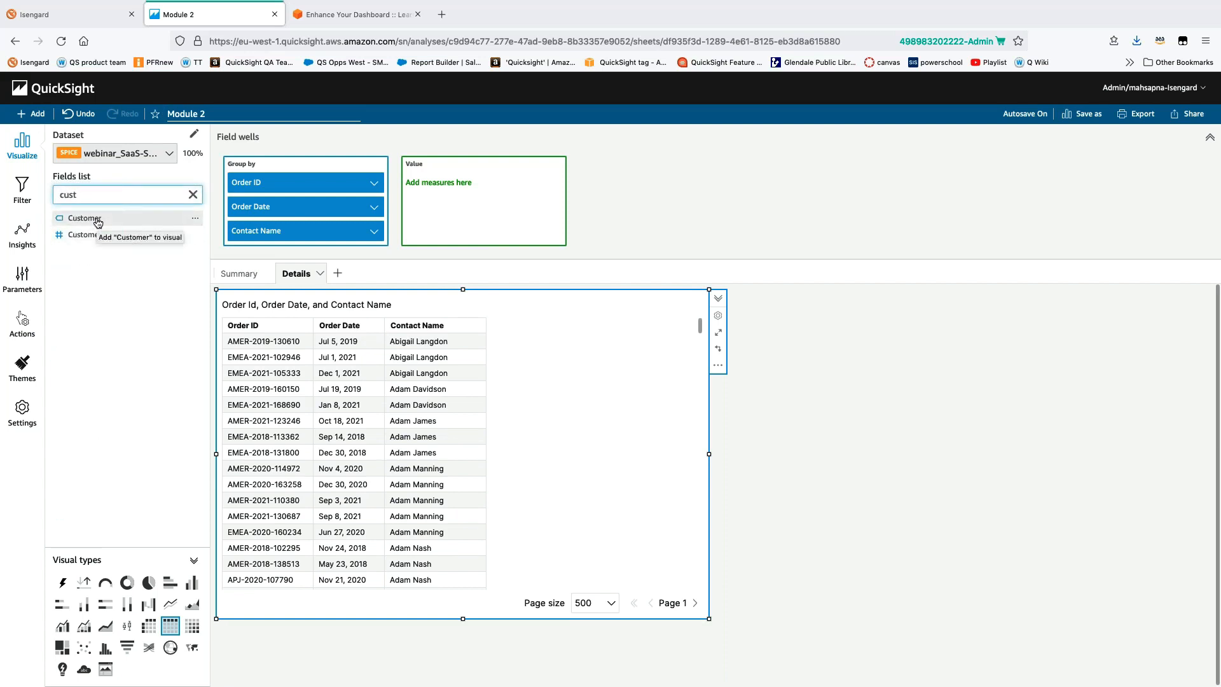
click(84, 218)
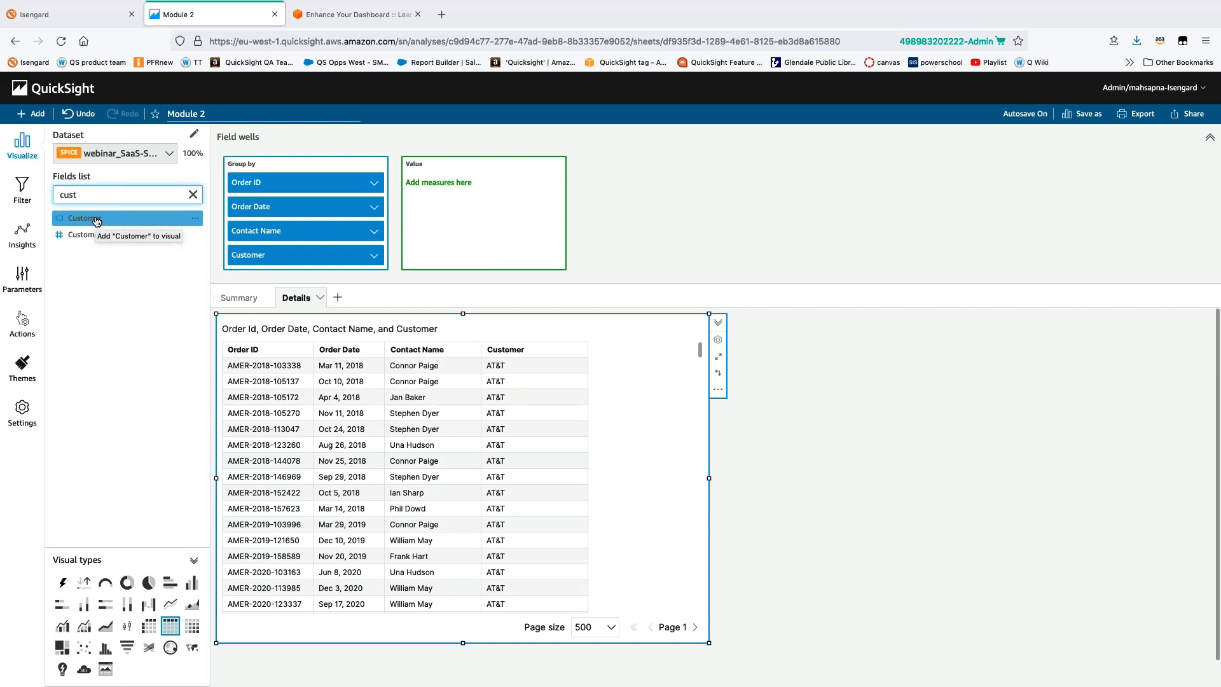
Add Industry and Product to the table's grouping fields and clear the field search
click(192, 194)
text(ind)
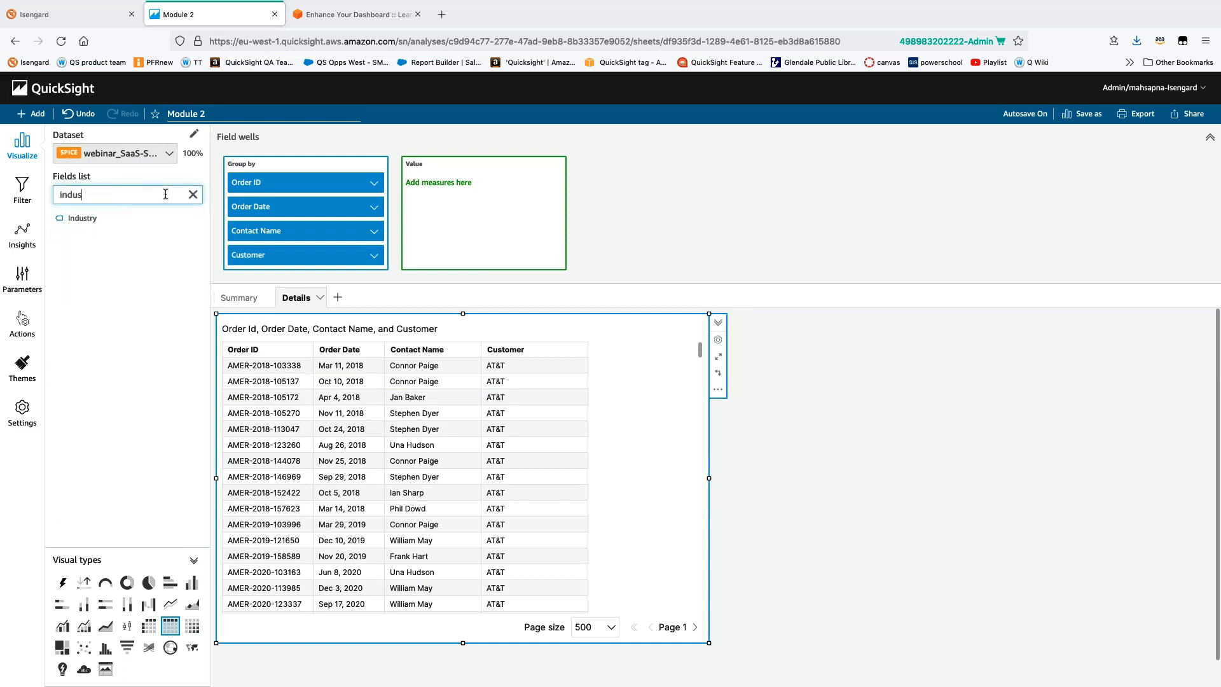
click(139, 222)
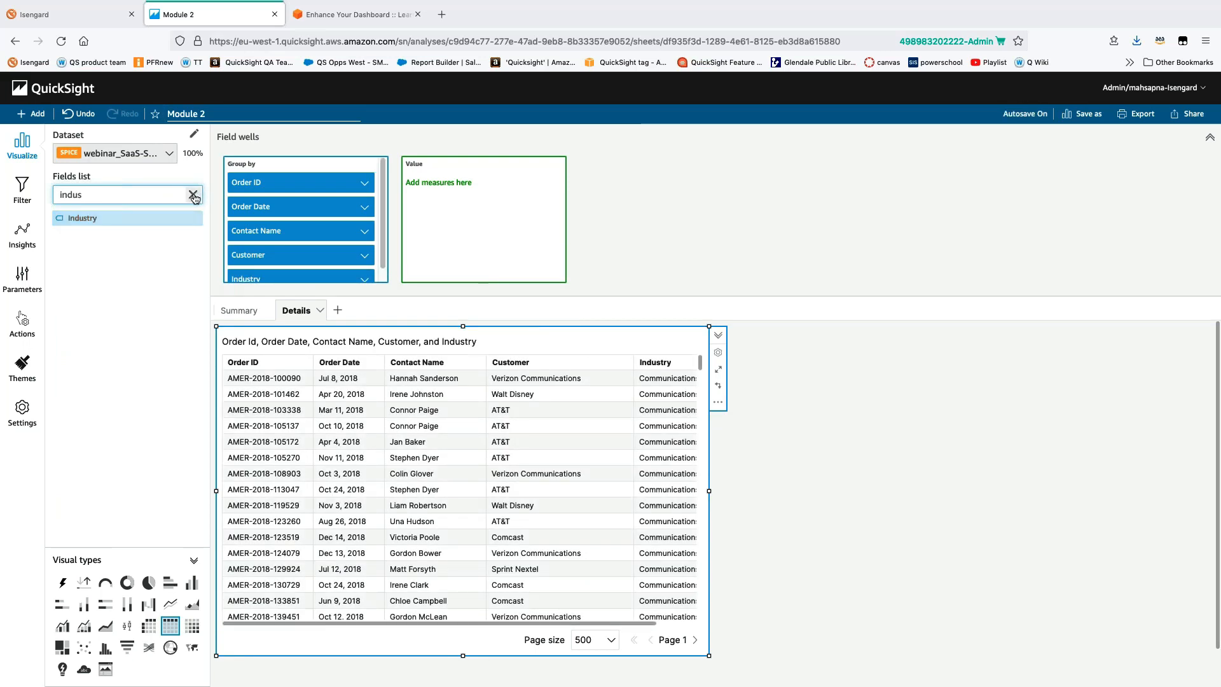
click(193, 195)
text(produc)
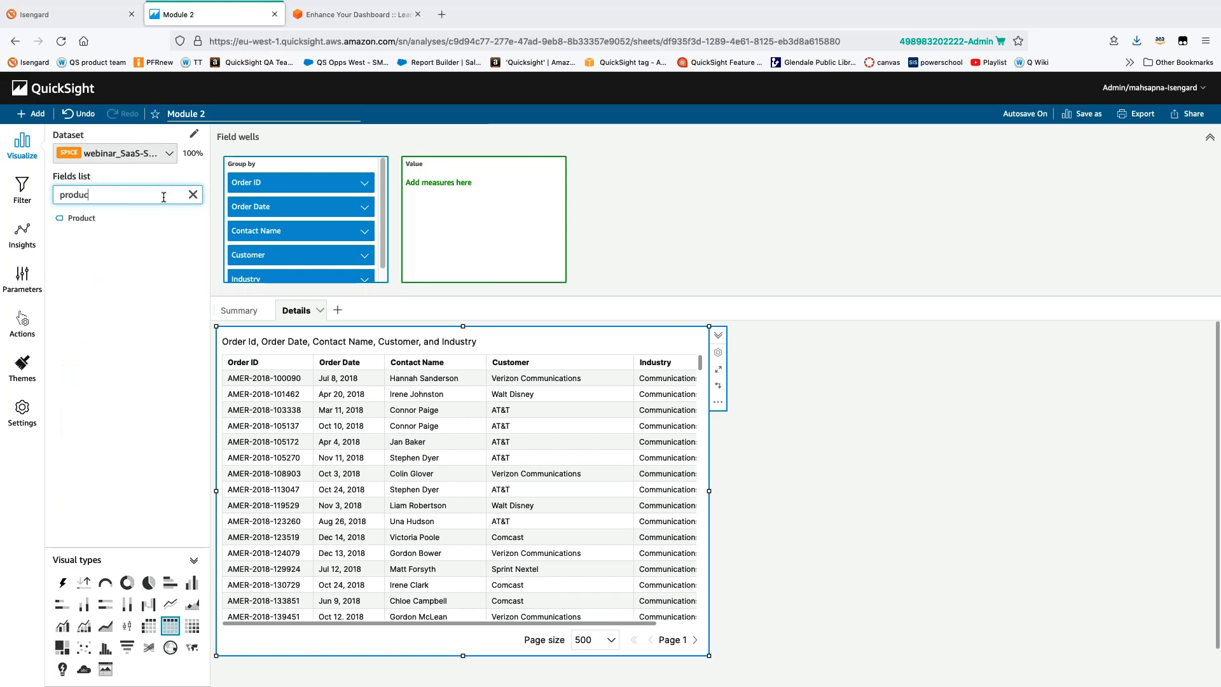
click(105, 220)
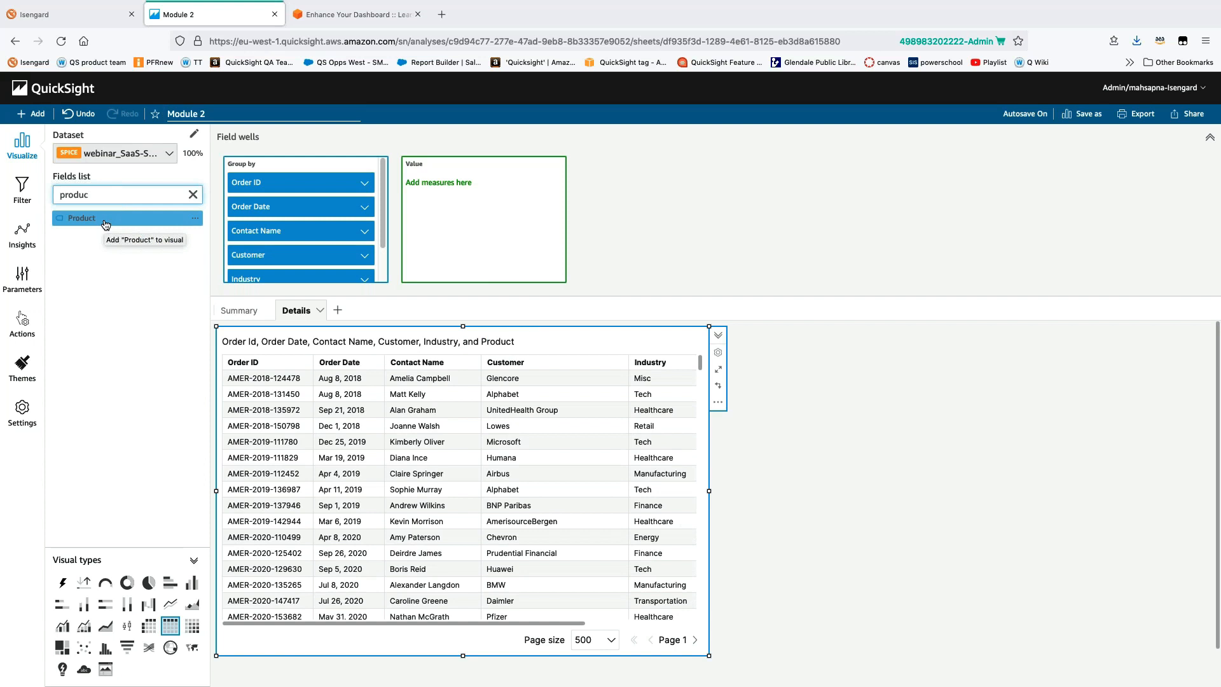
click(193, 194)
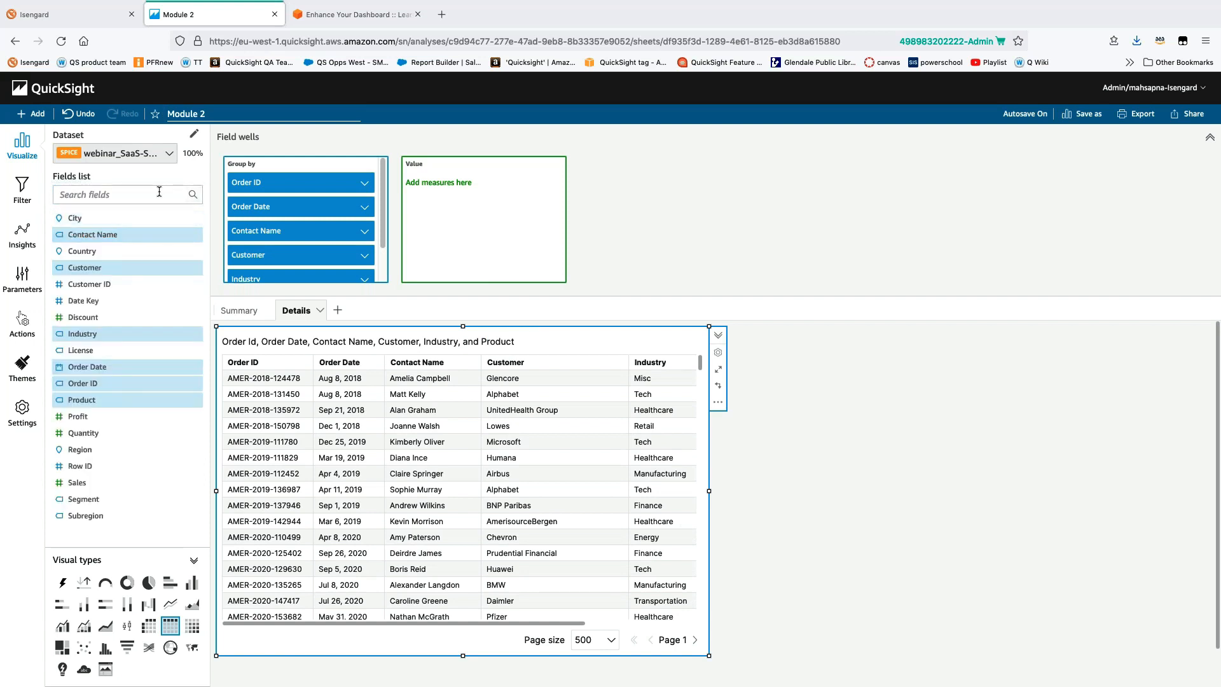
Add Country to the table's grouping fields and widen the table across most of the Details sheet
text(count)
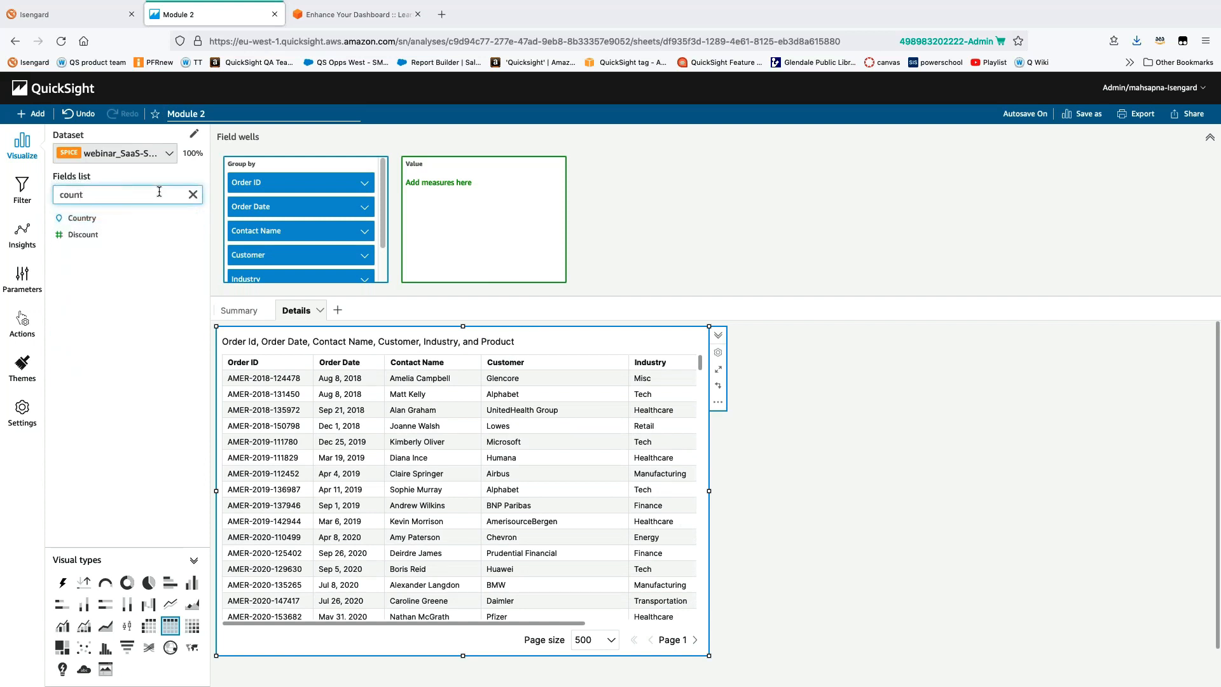
click(128, 220)
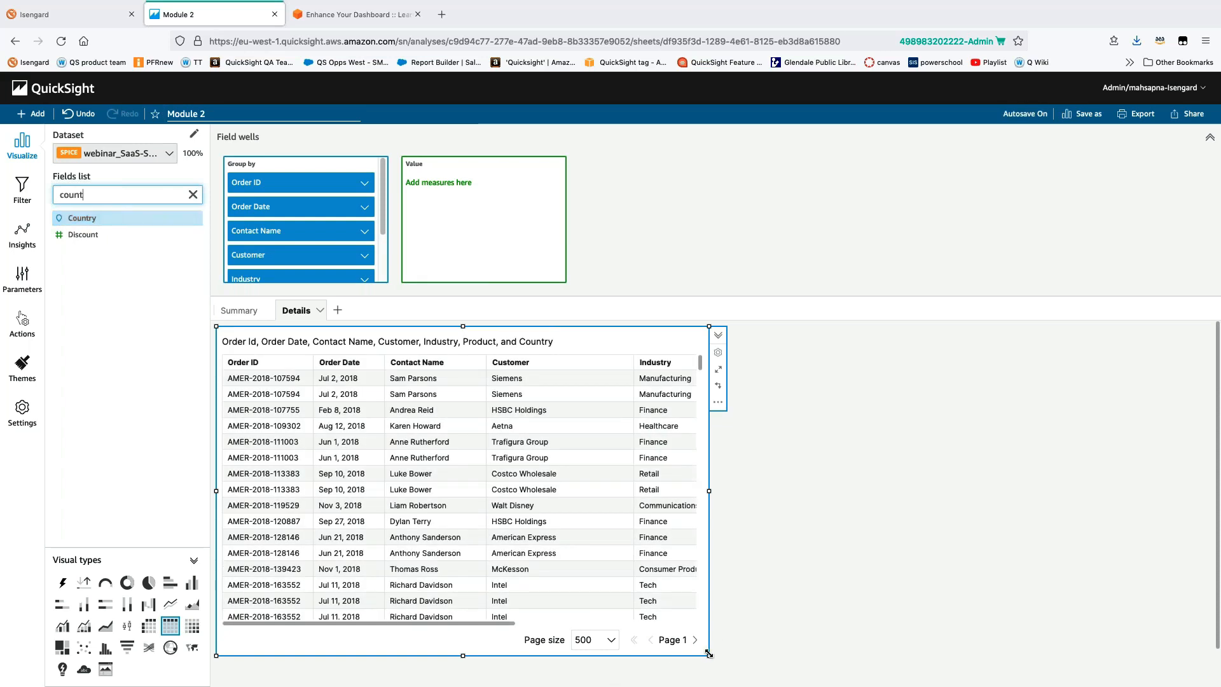
drag(708, 654, 1153, 656)
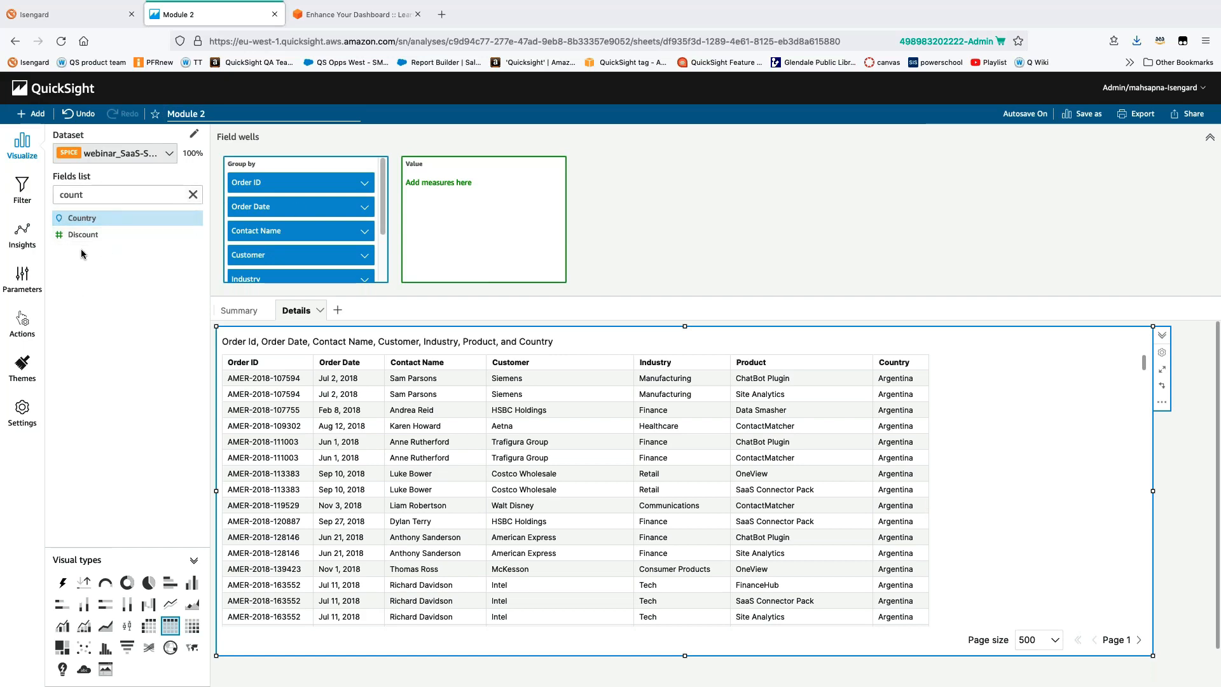
Add Discount and Sales as the table's value fields
click(93, 237)
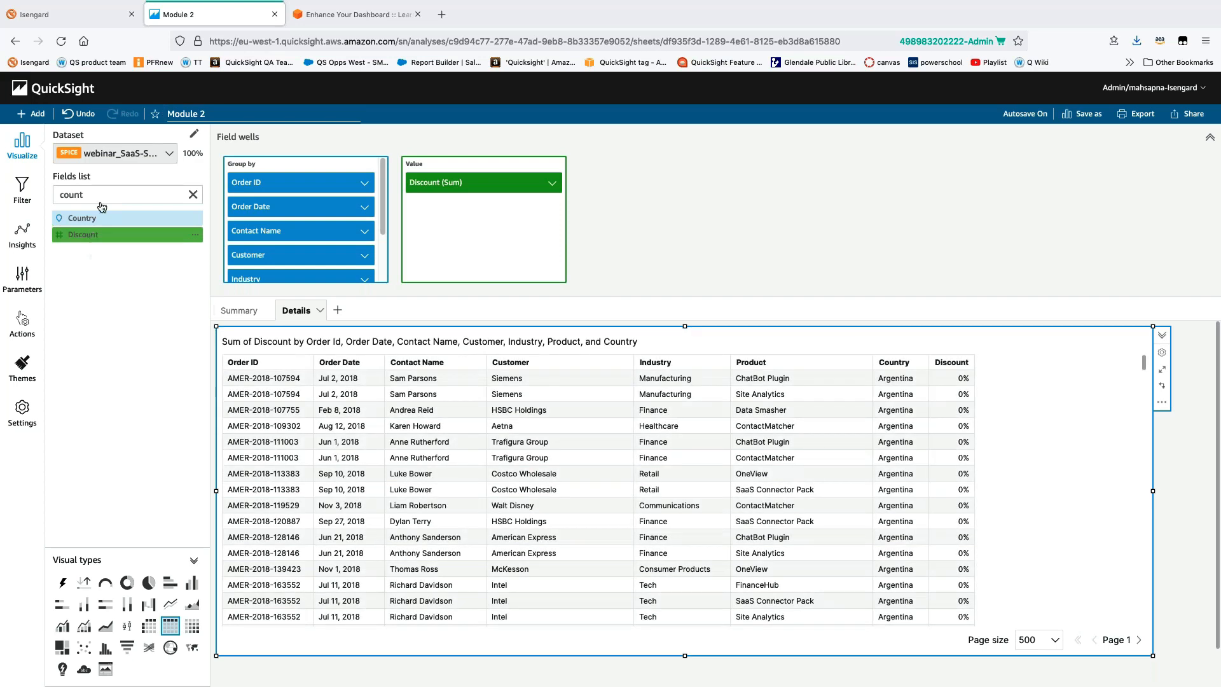
click(192, 195)
text(sal)
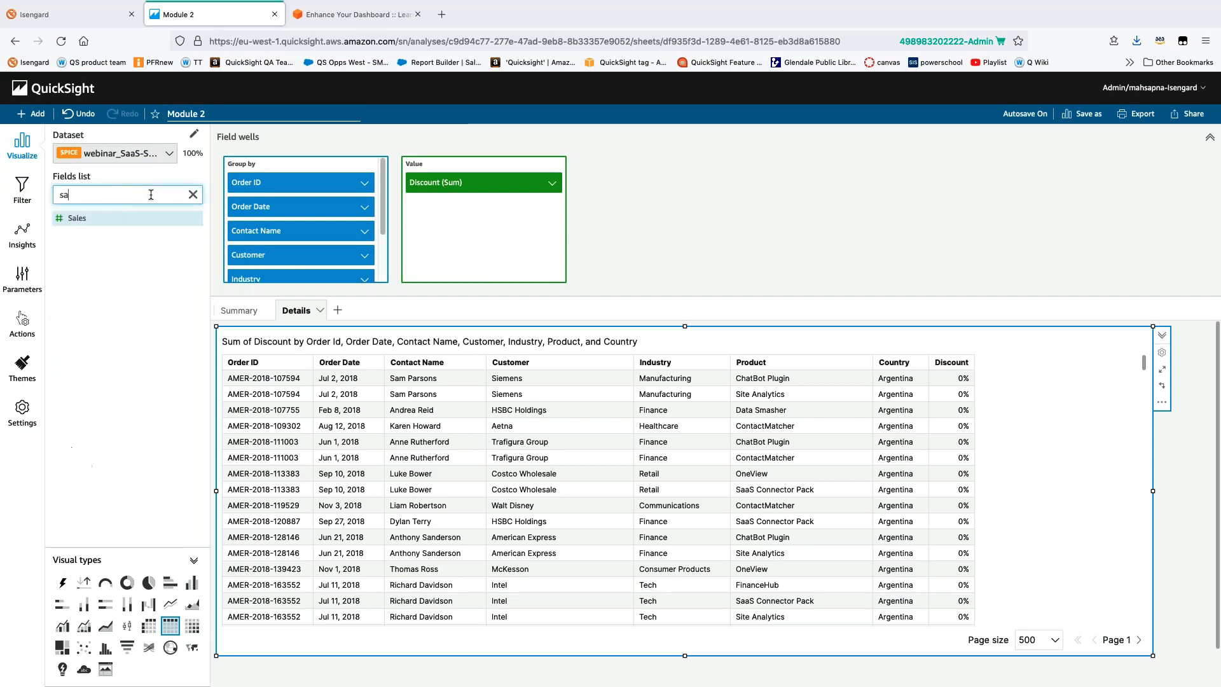
click(80, 225)
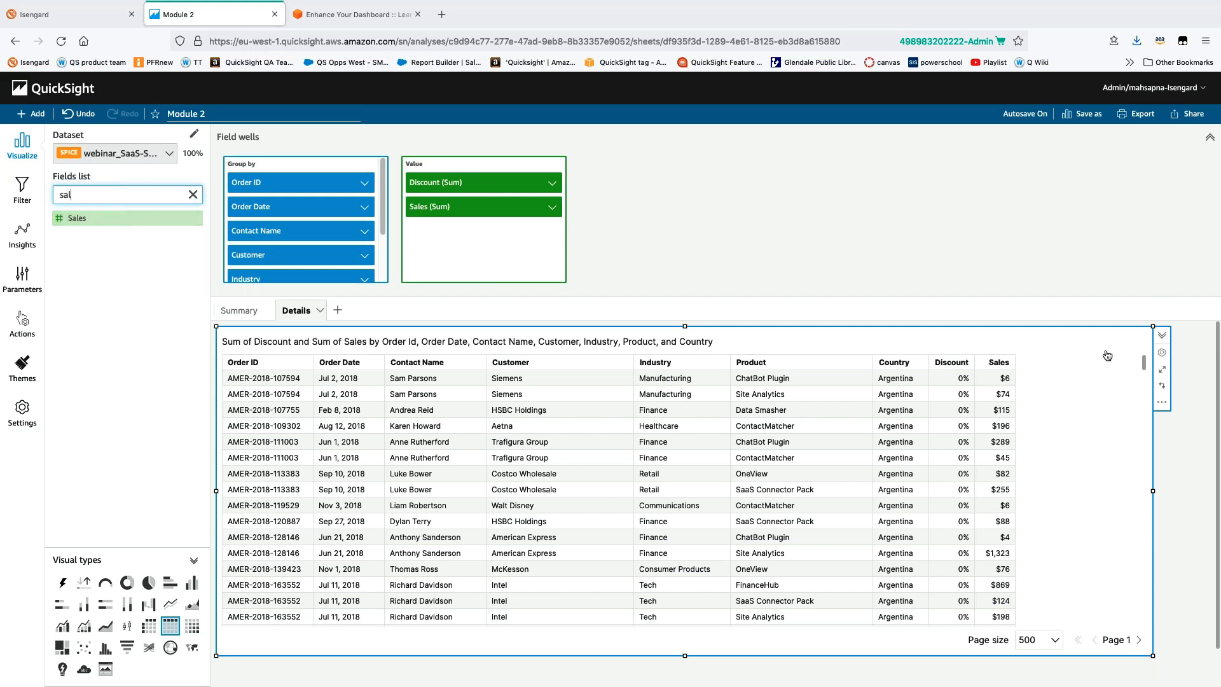
Sort the table by Sales in descending order and widen the visual slightly
click(998, 364)
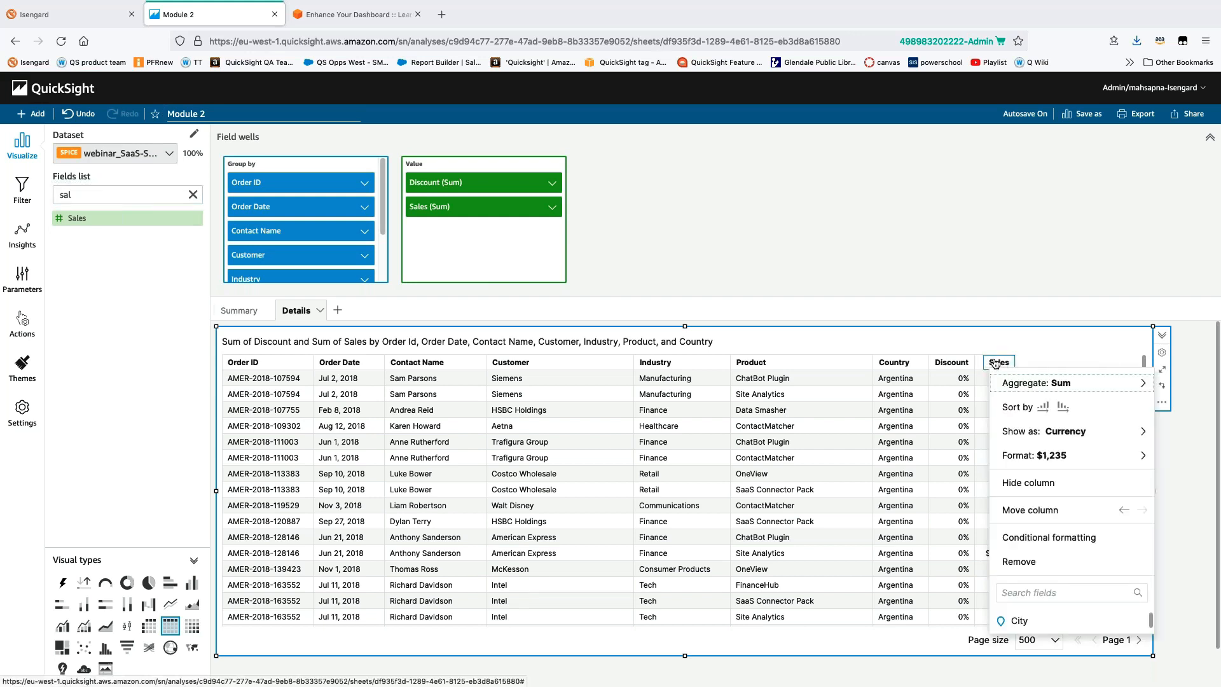
click(1062, 407)
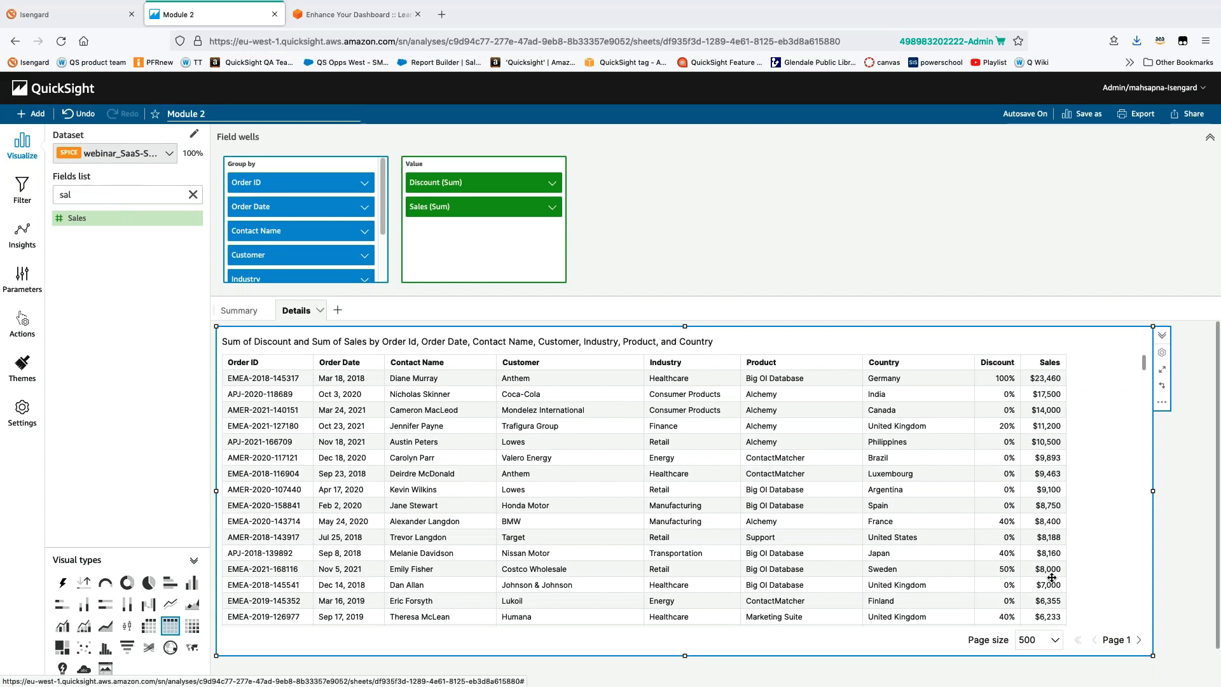
click(1053, 368)
click(1071, 344)
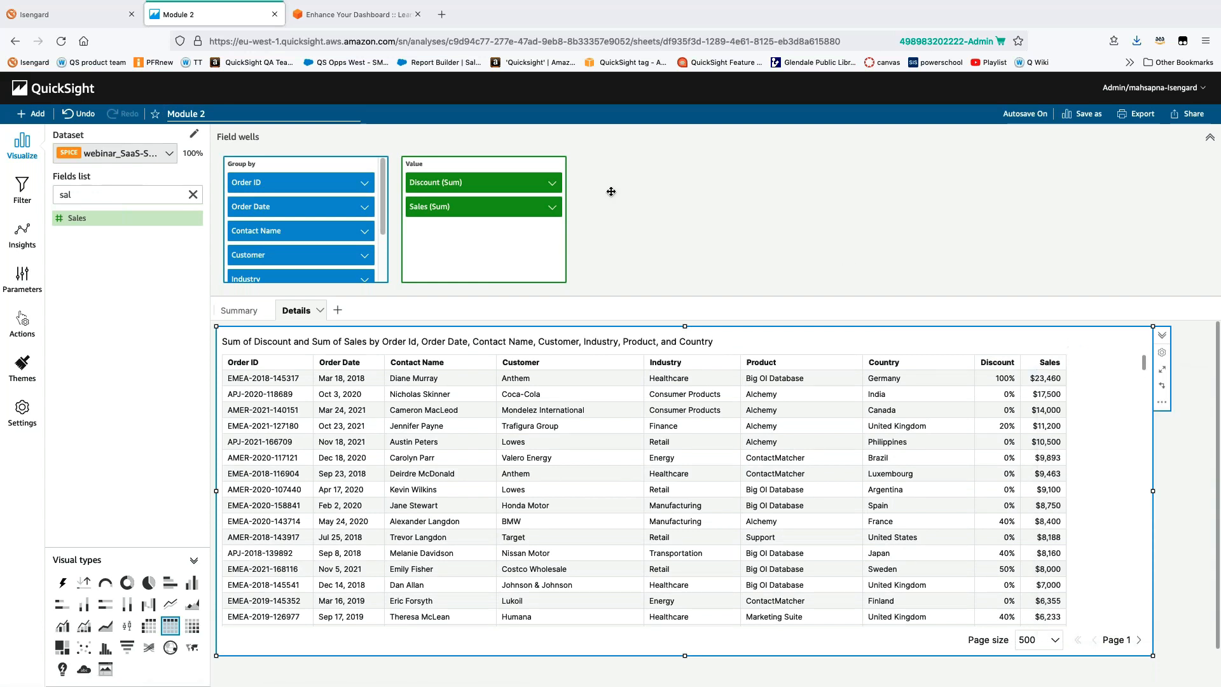
click(553, 209)
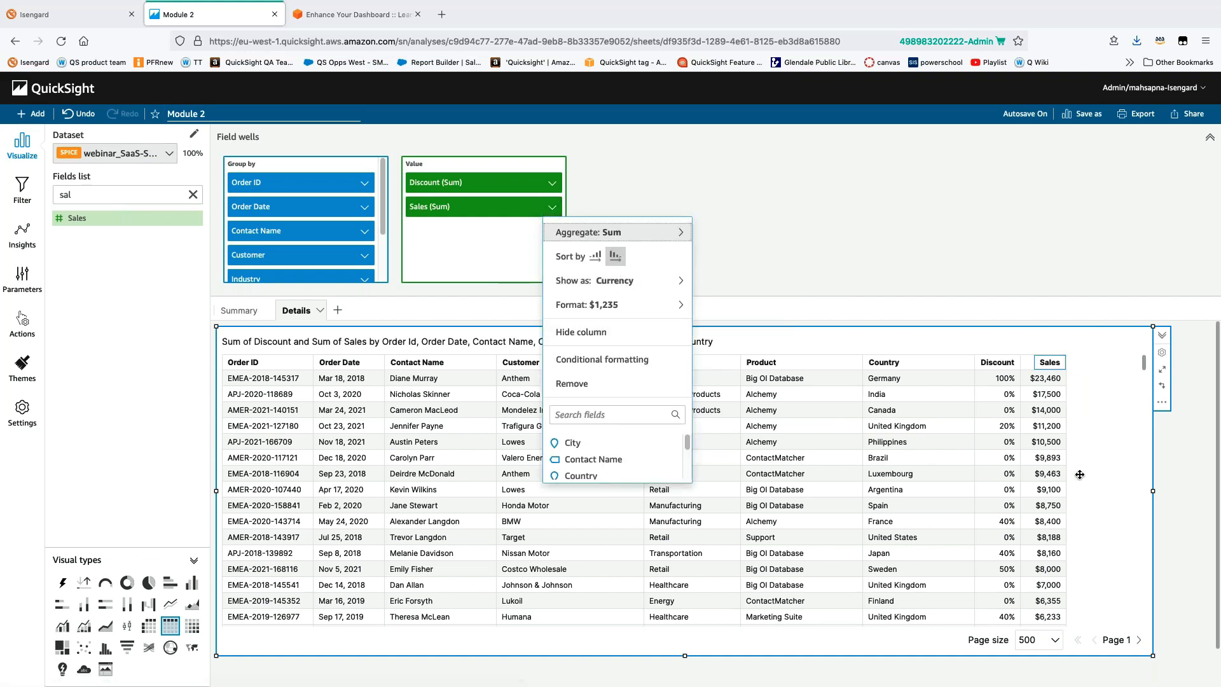
click(1101, 467)
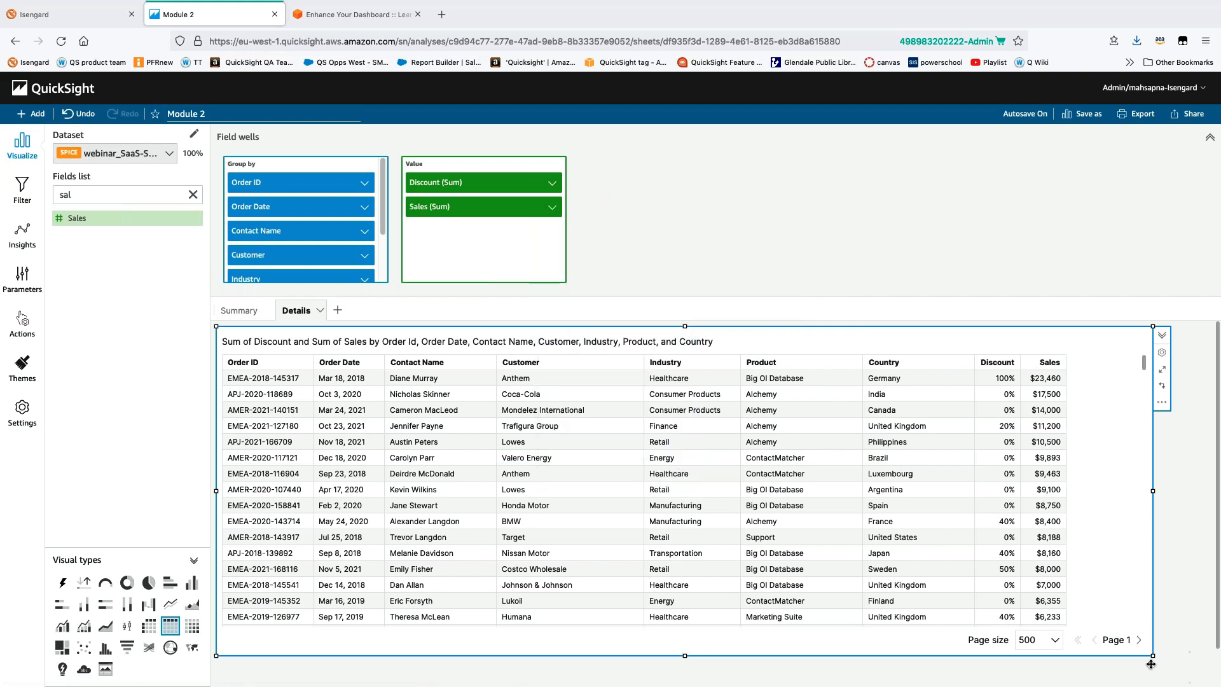
drag(1153, 656, 1184, 658)
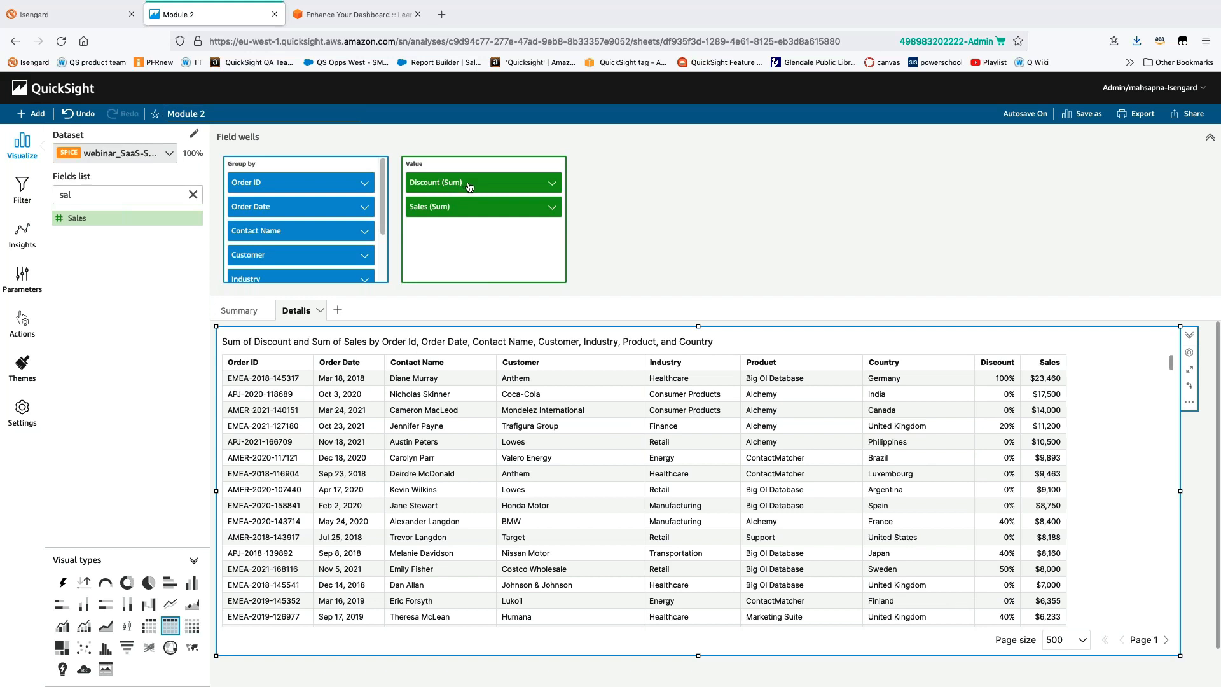
Change the Discount aggregation to Average and narrow the table's Country column
click(552, 185)
mouse_move(626, 215)
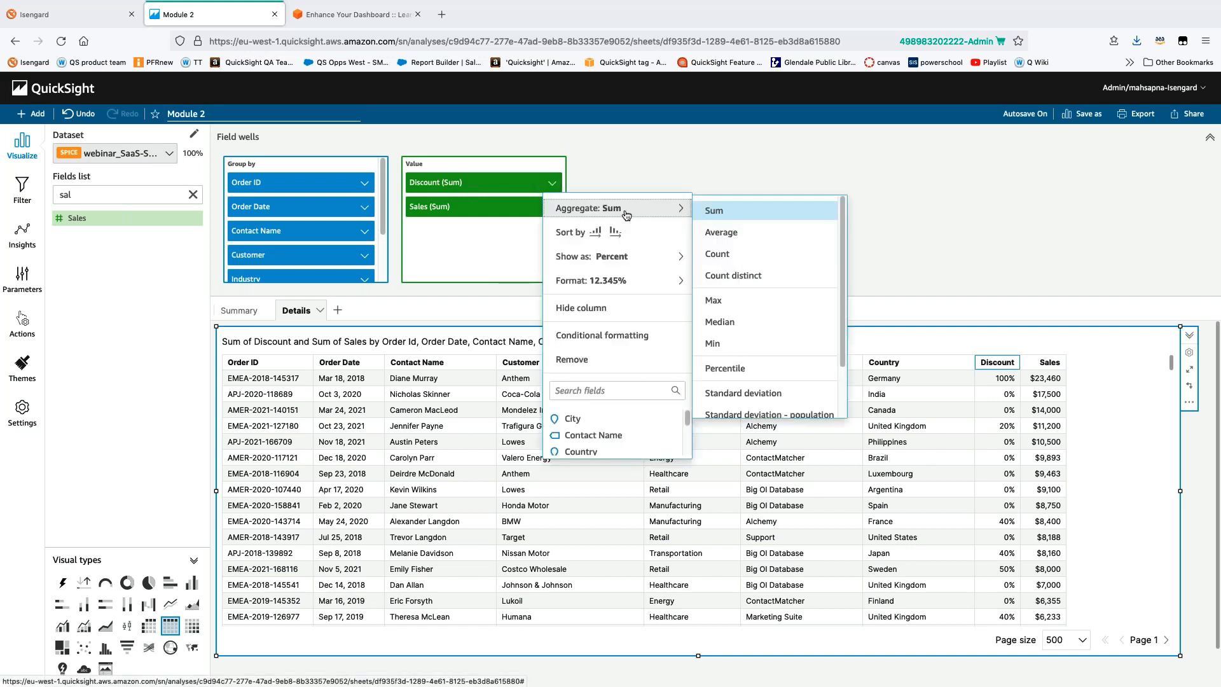
click(724, 232)
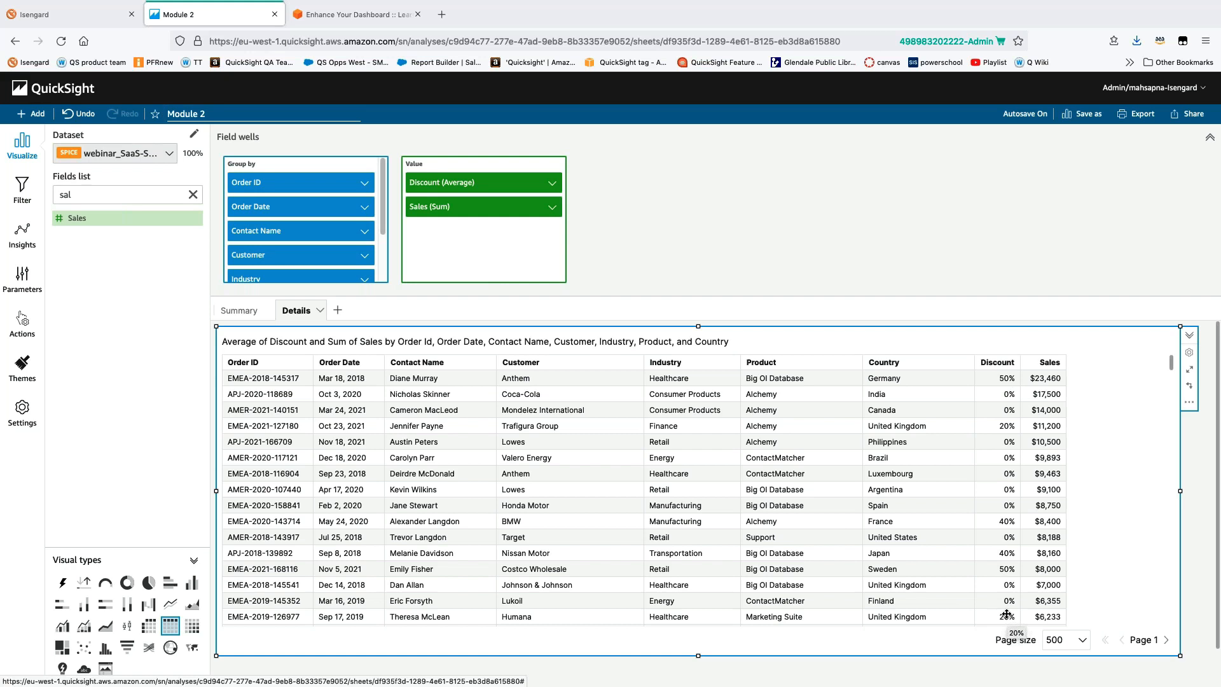
drag(973, 362, 945, 362)
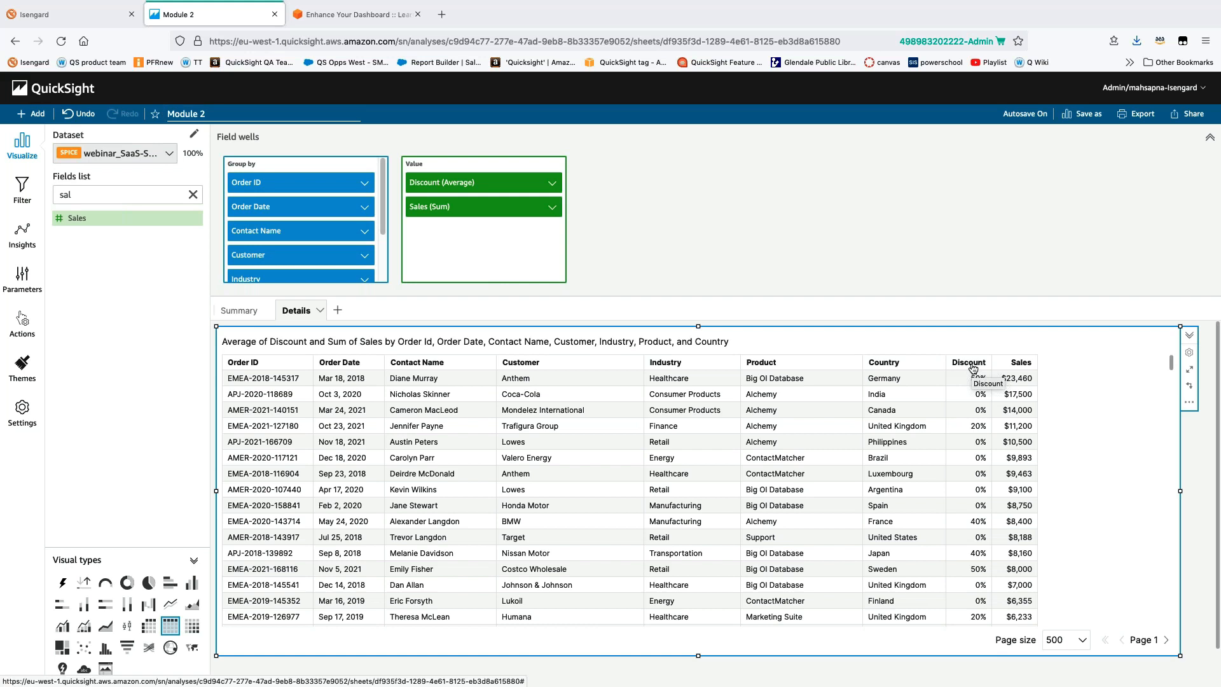
Rename the table's Discount value column to "Avg. Discount" in the visual's formatting
click(1190, 353)
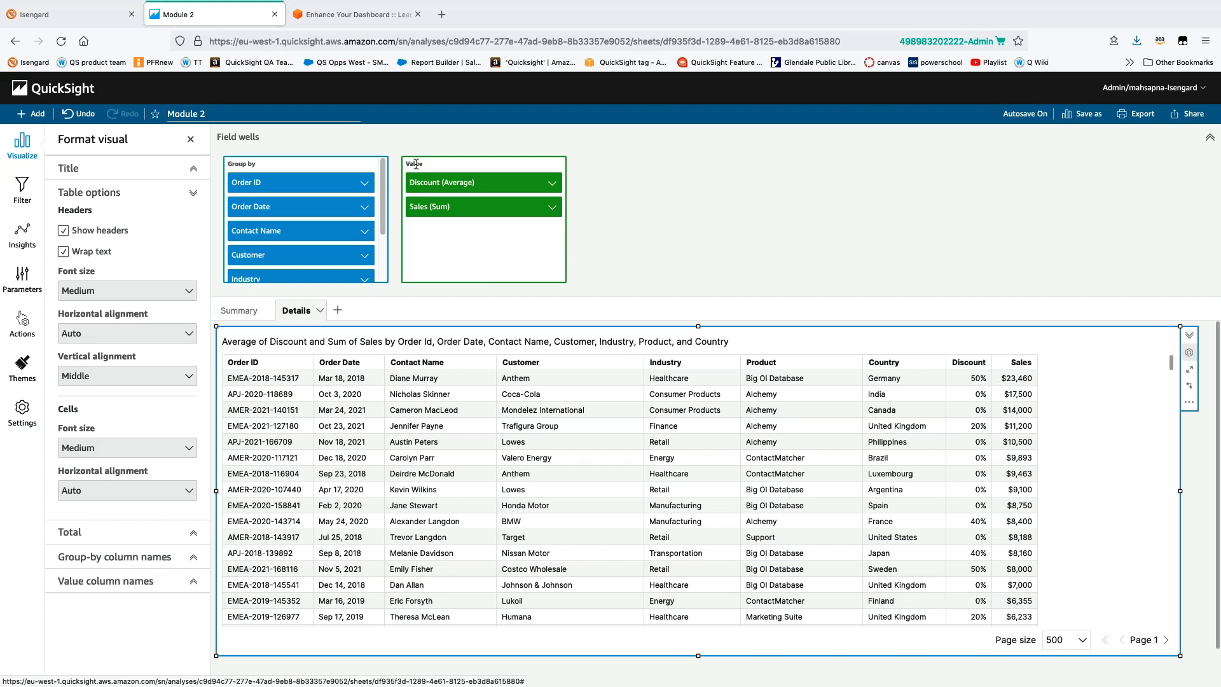
click(104, 583)
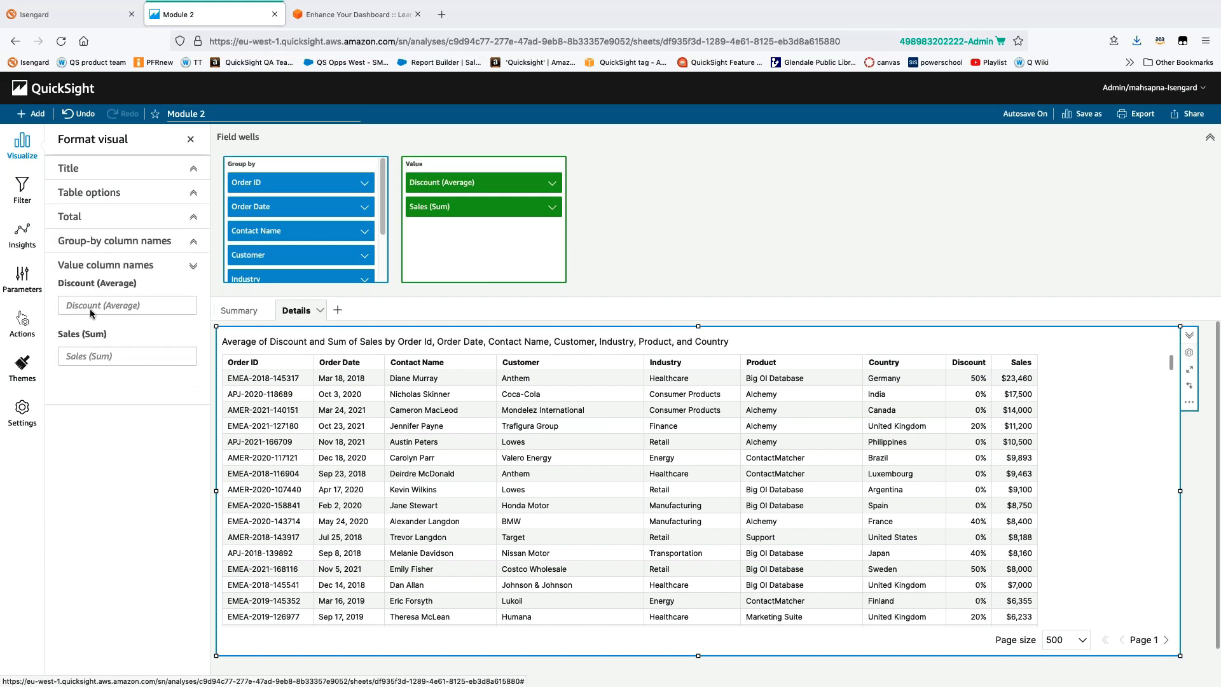
click(112, 303)
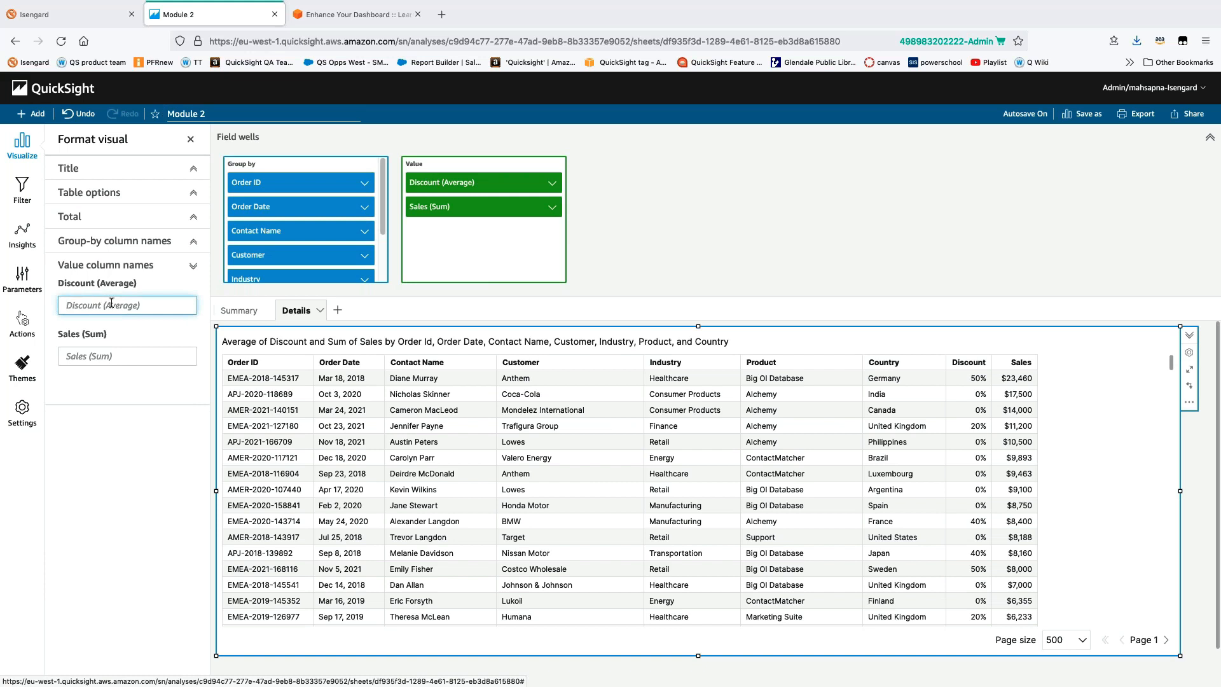
text(Avg. Discount)
click(118, 525)
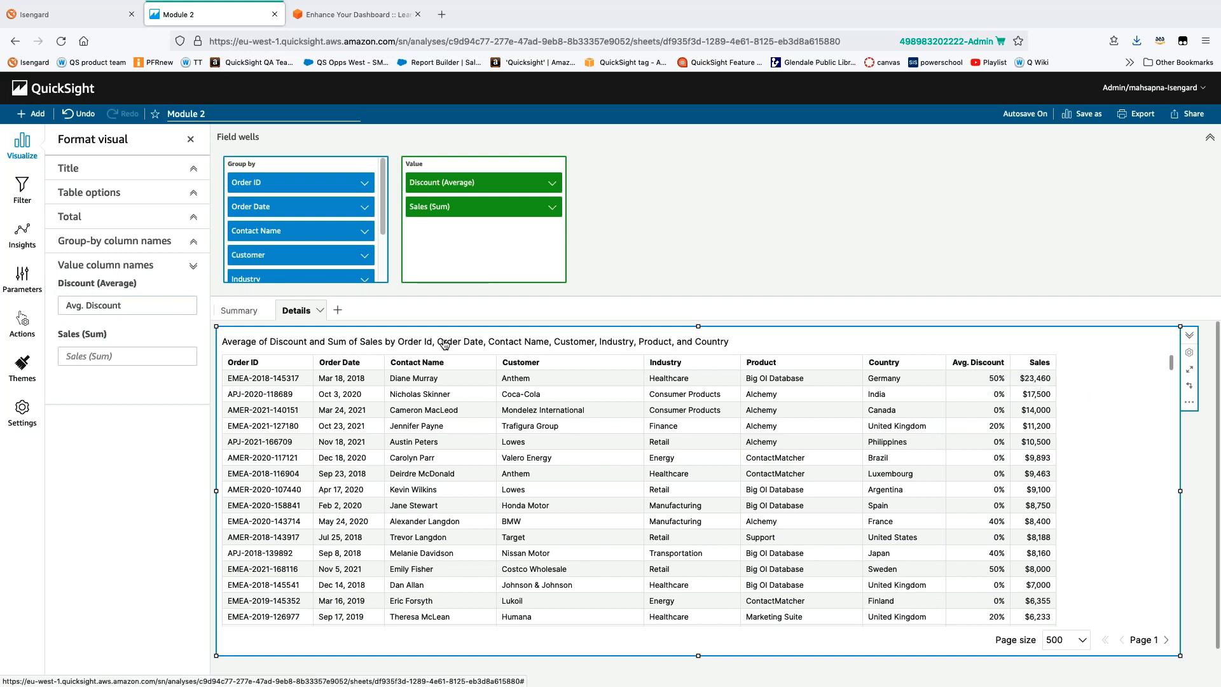
Replace the table visual's title with "Order Details"
drag(755, 342, 214, 341)
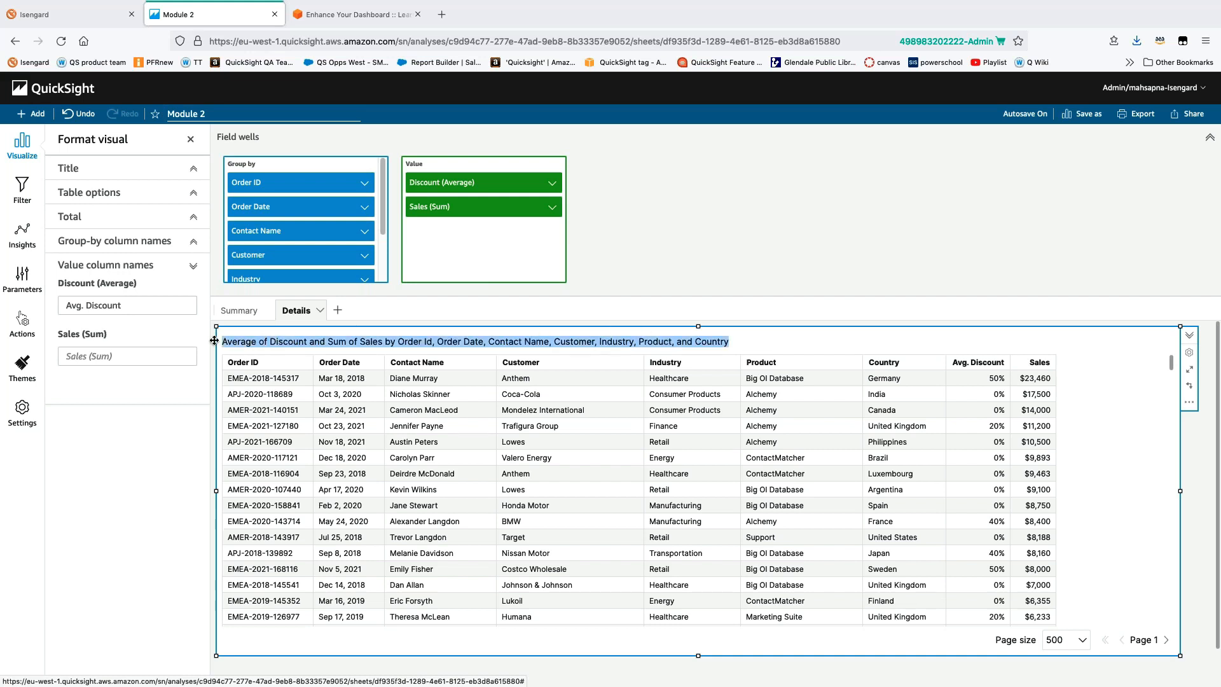
text(Order D)
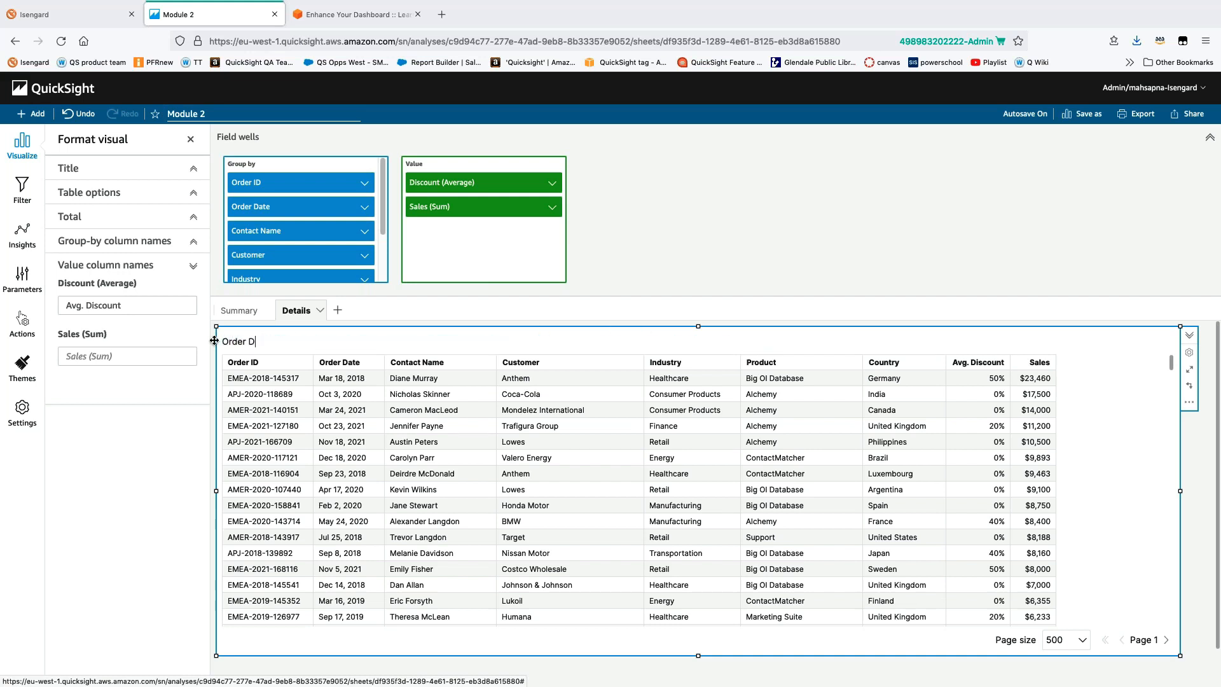
text(etails)
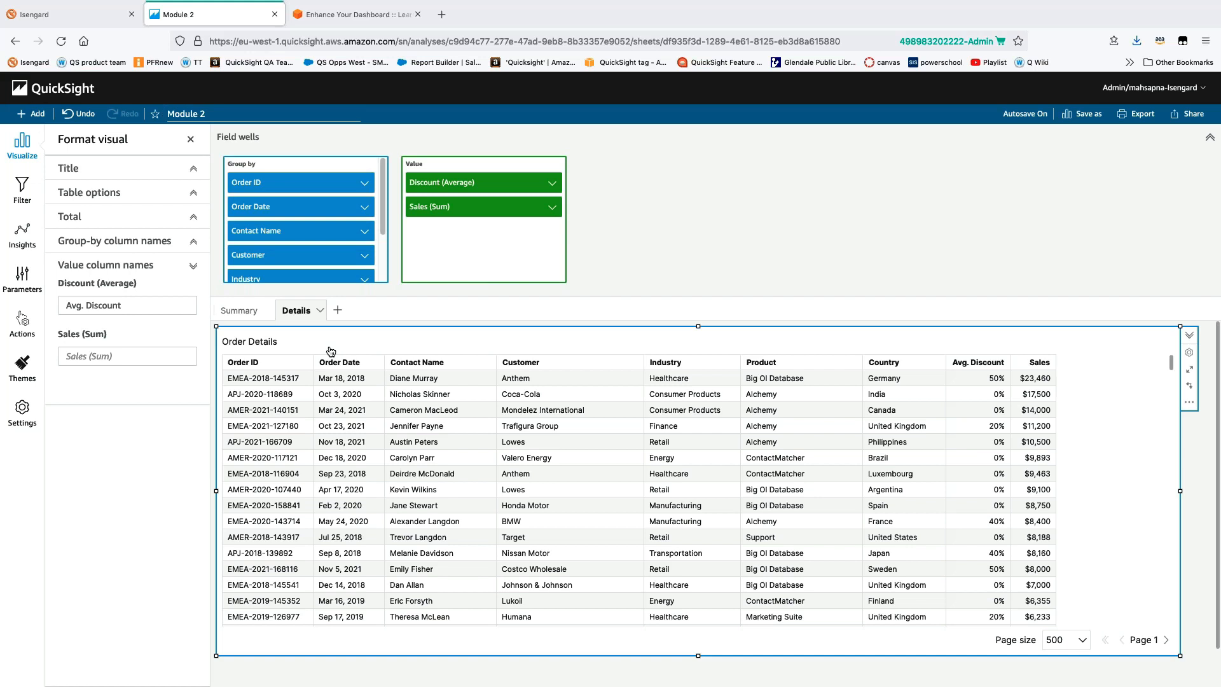
Collapse the field wells and add the Avg. Discount column to the Order Details table's conditional formatting
click(1210, 142)
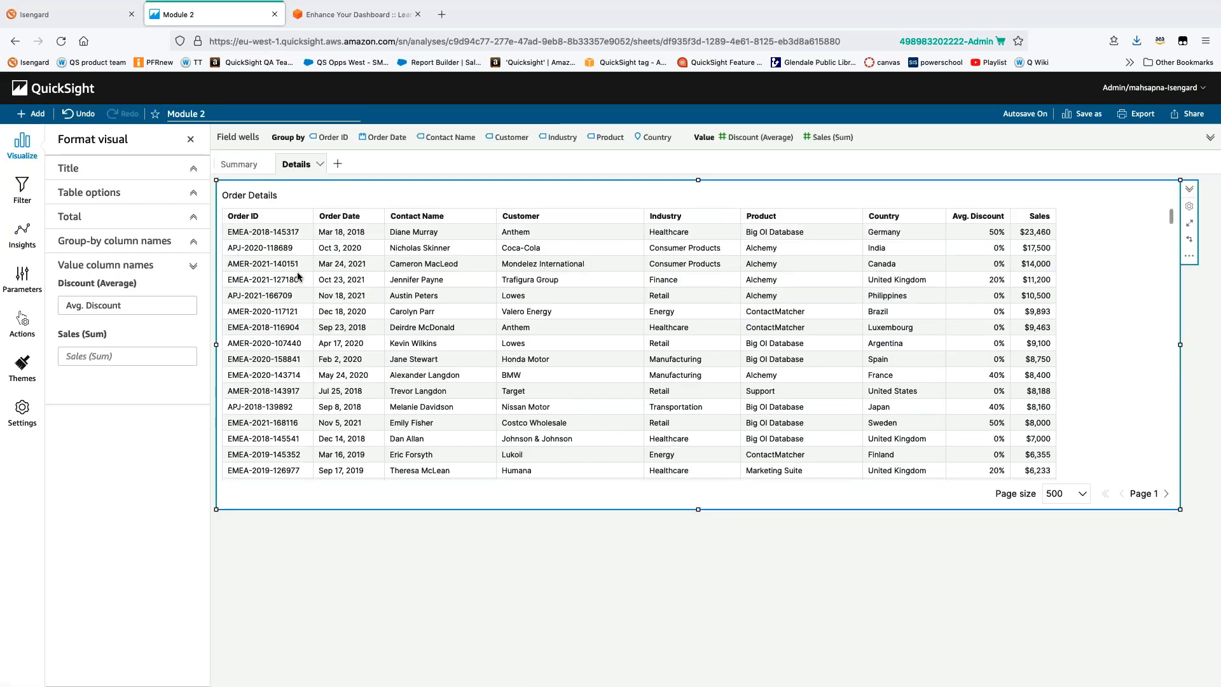
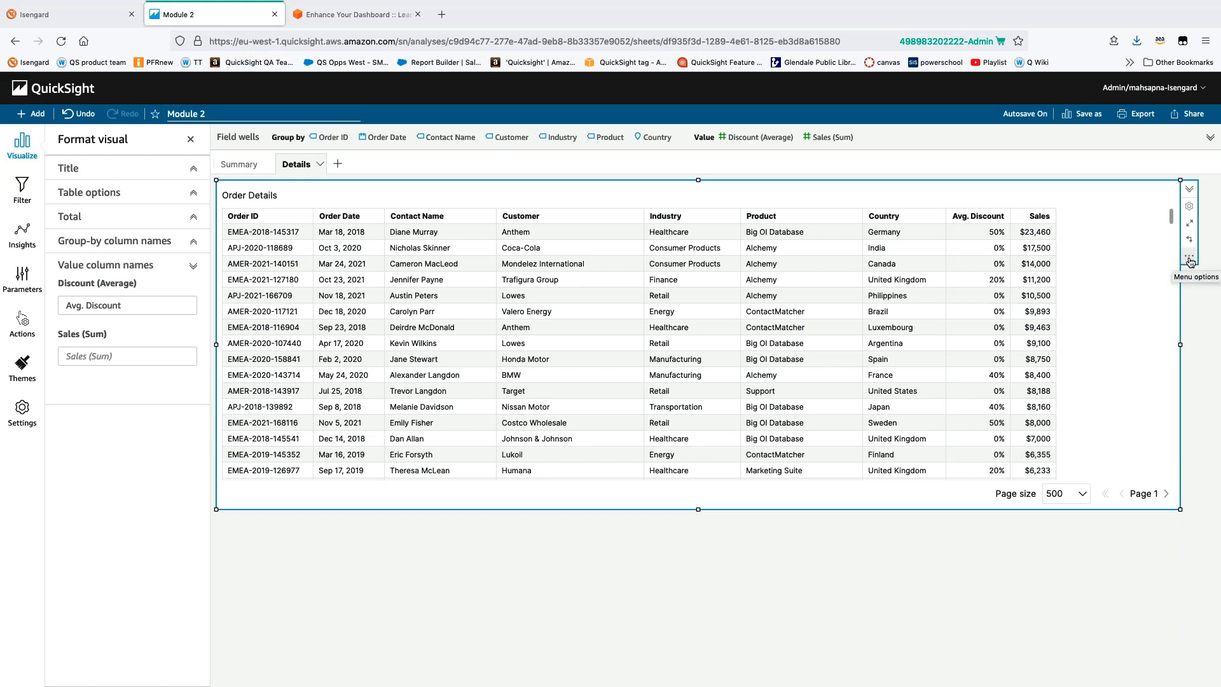
click(1189, 257)
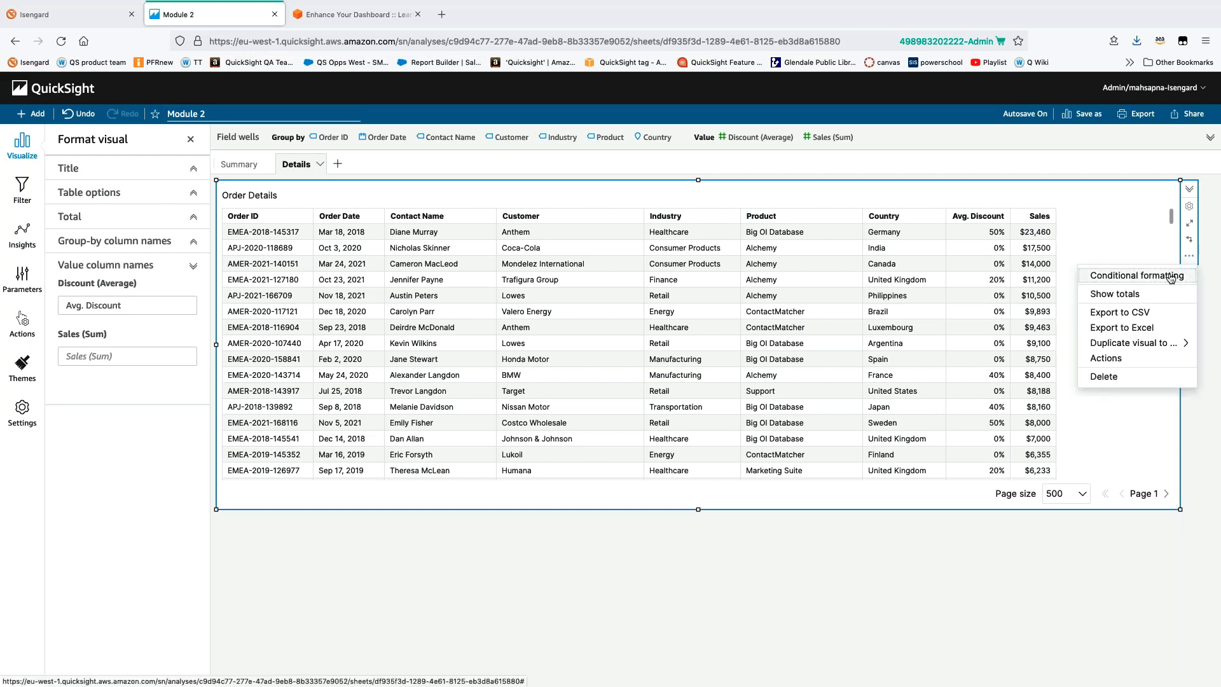
click(1171, 276)
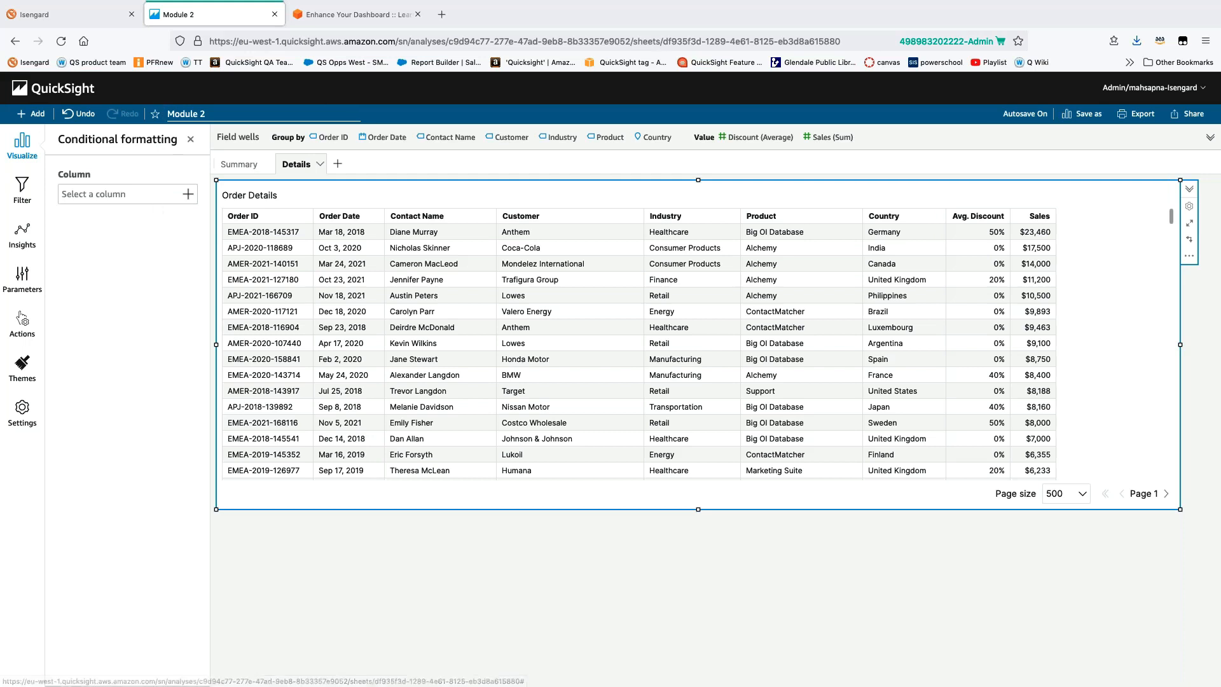
click(143, 198)
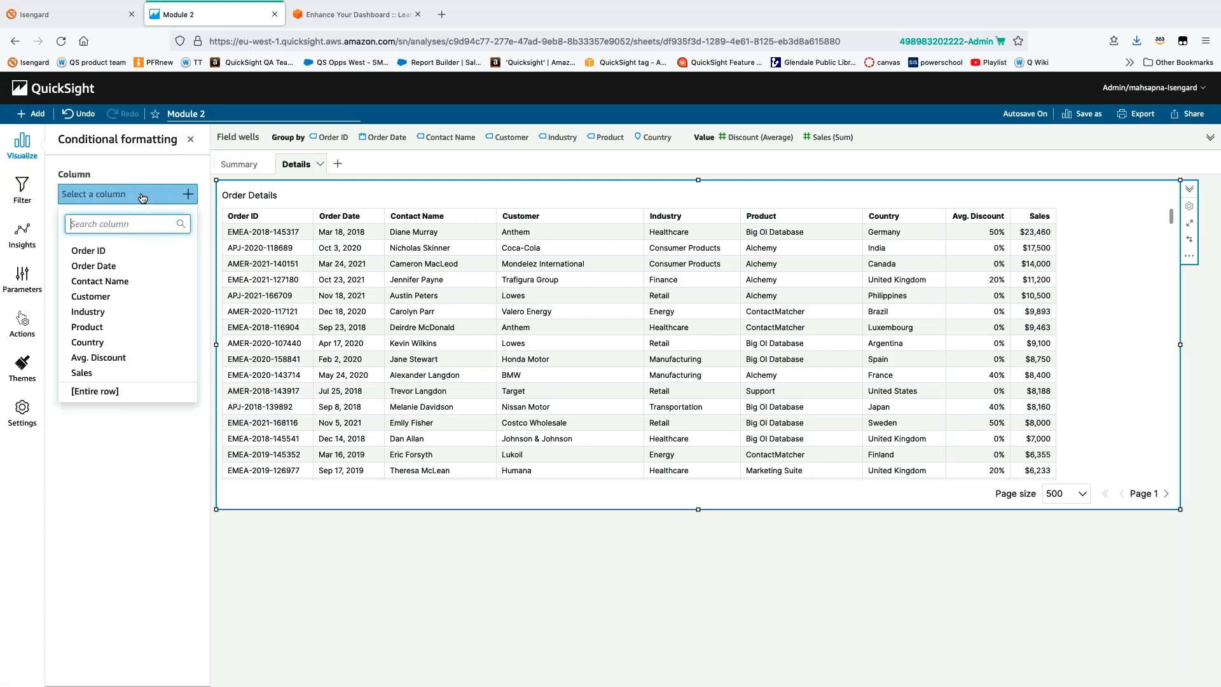
click(110, 361)
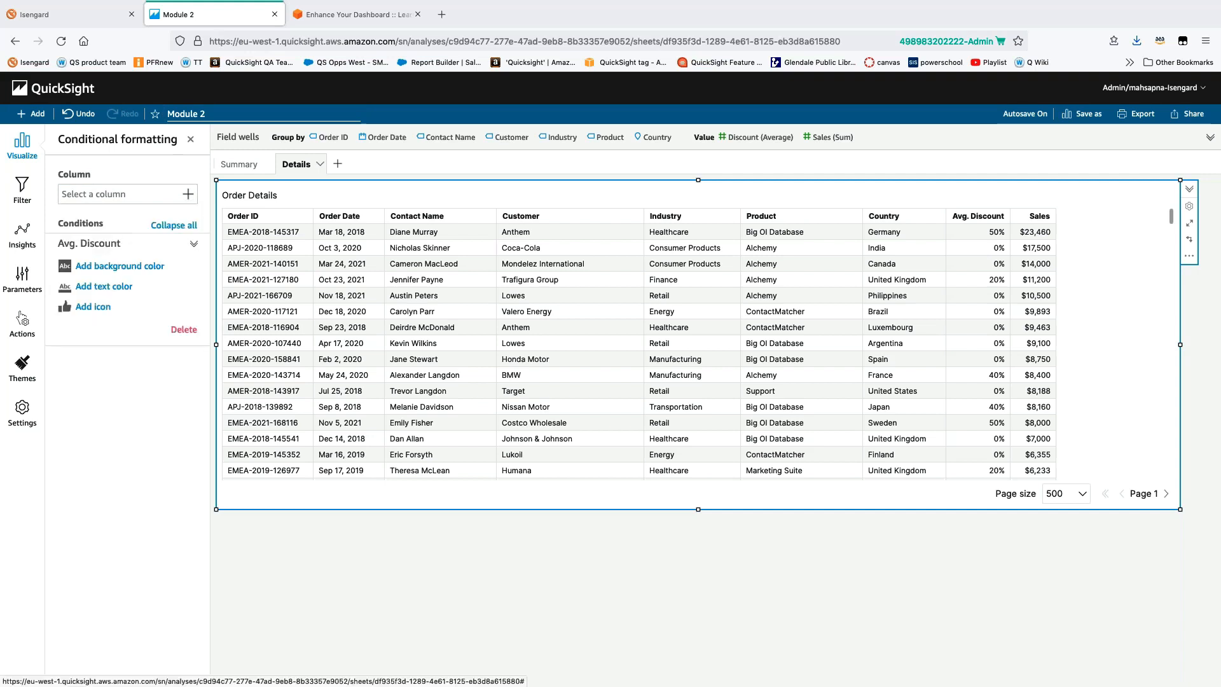
Create a solid background color rule for Avg. Discount: orange when the average discount is greater than or equal to 0.5
click(115, 267)
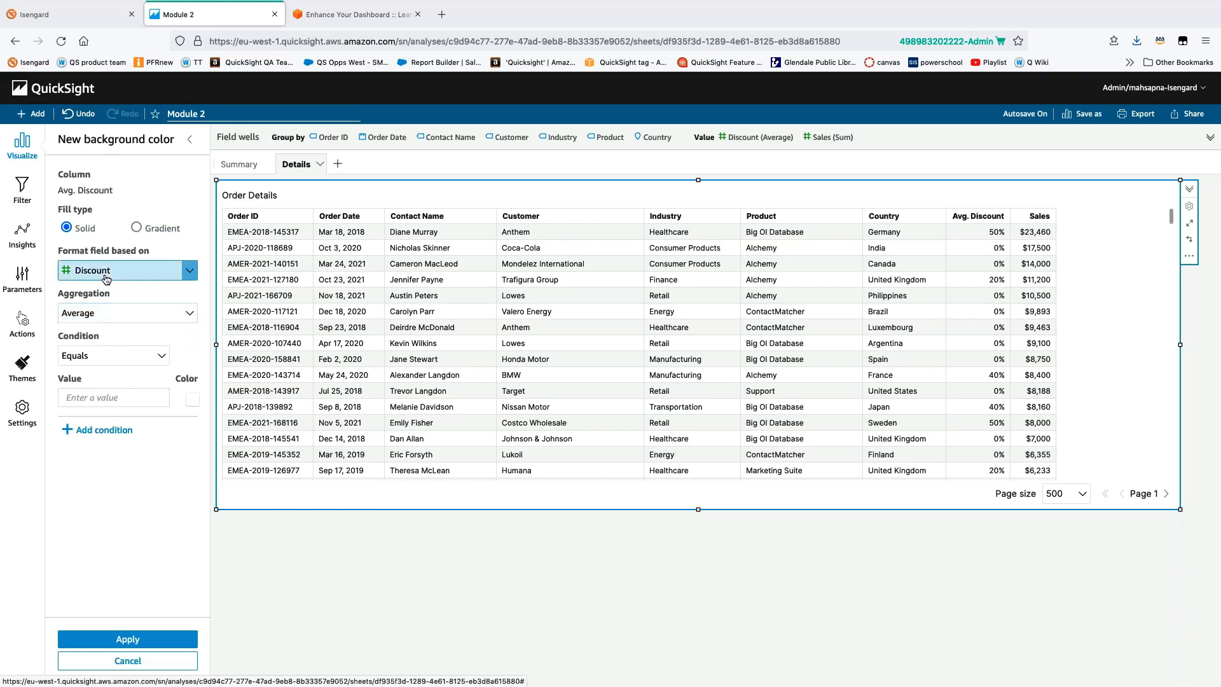
click(103, 360)
click(108, 424)
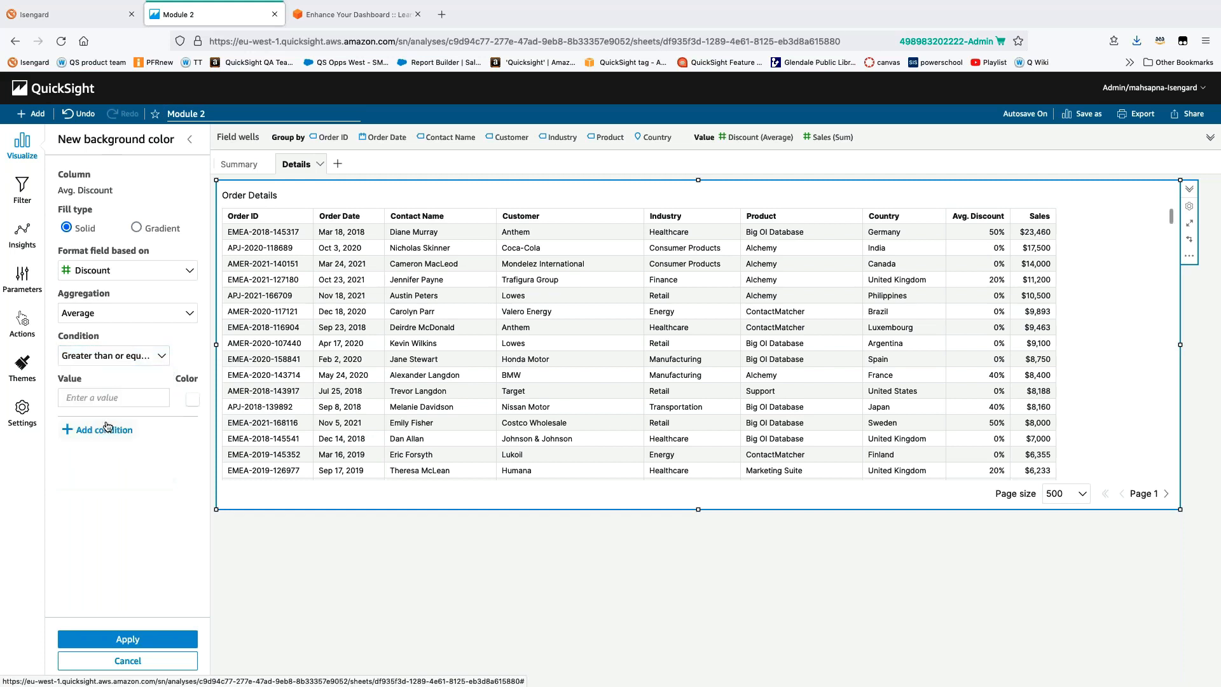
click(112, 398)
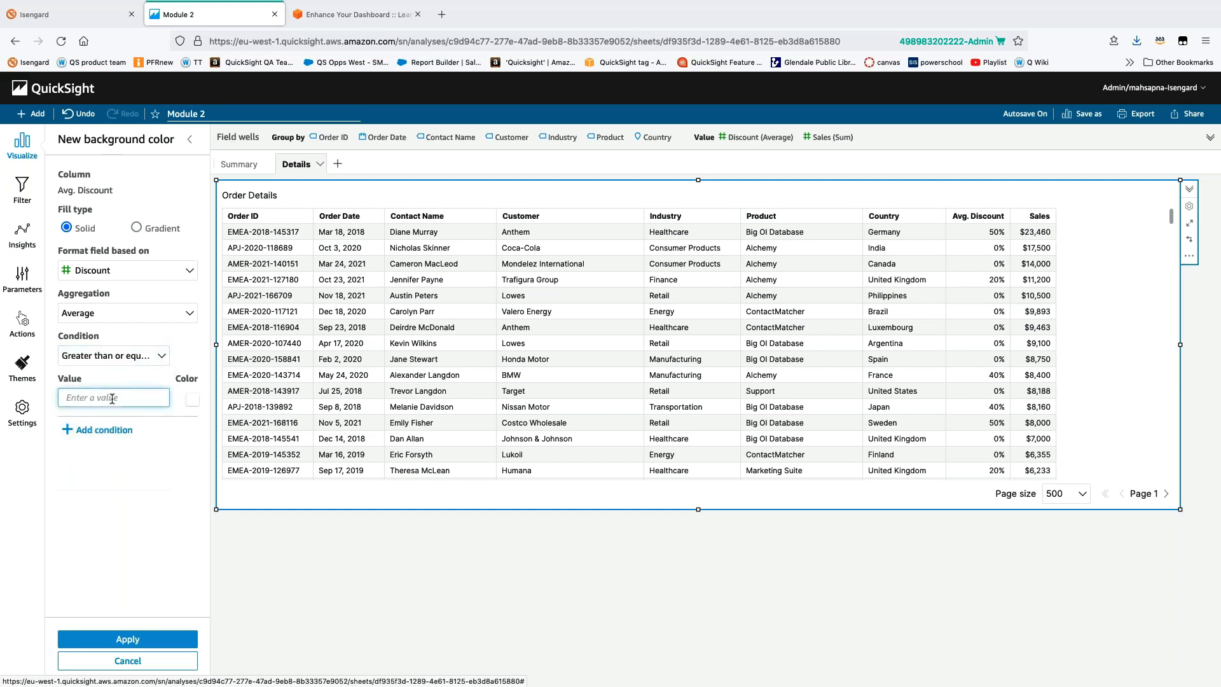
text(0.5)
click(190, 406)
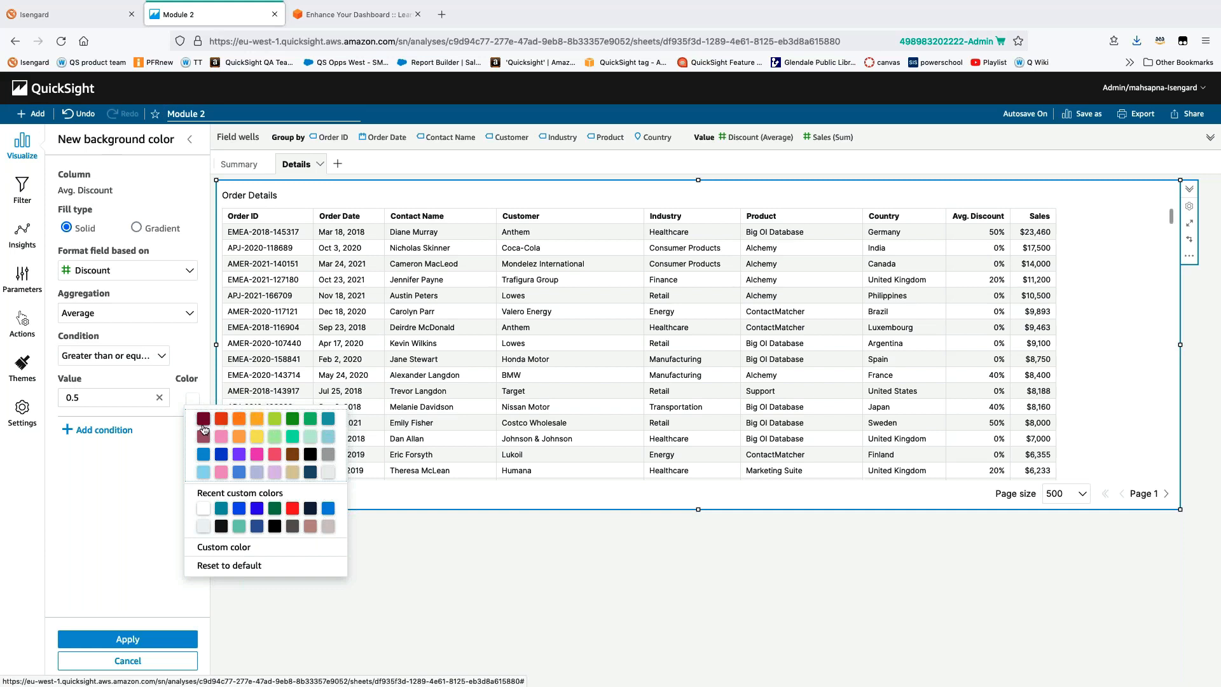
click(240, 419)
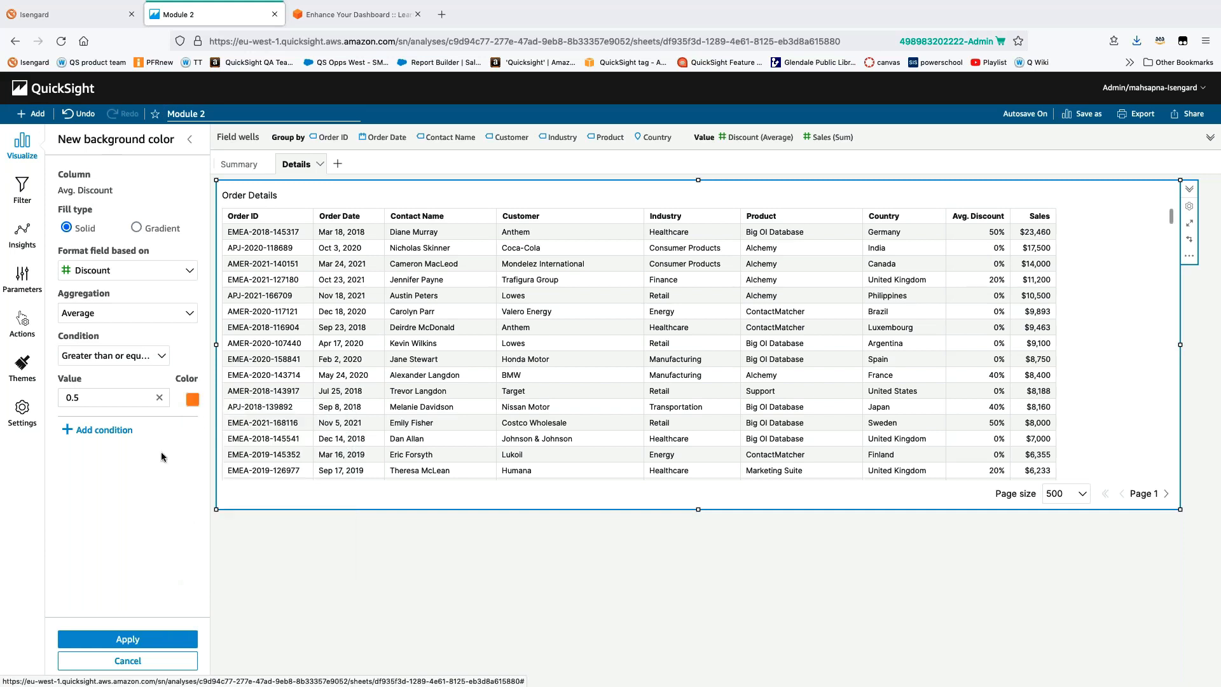
Add a second background color condition: yellow when the average discount is greater than or equal to 0.2
click(85, 432)
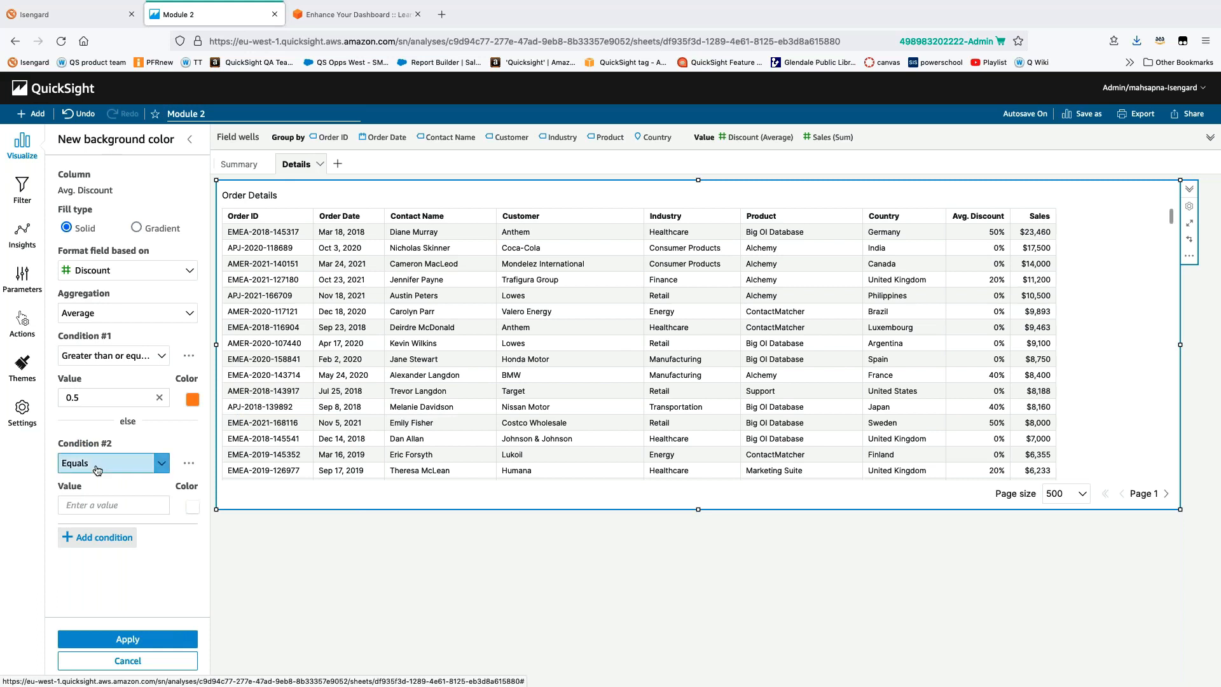
click(194, 509)
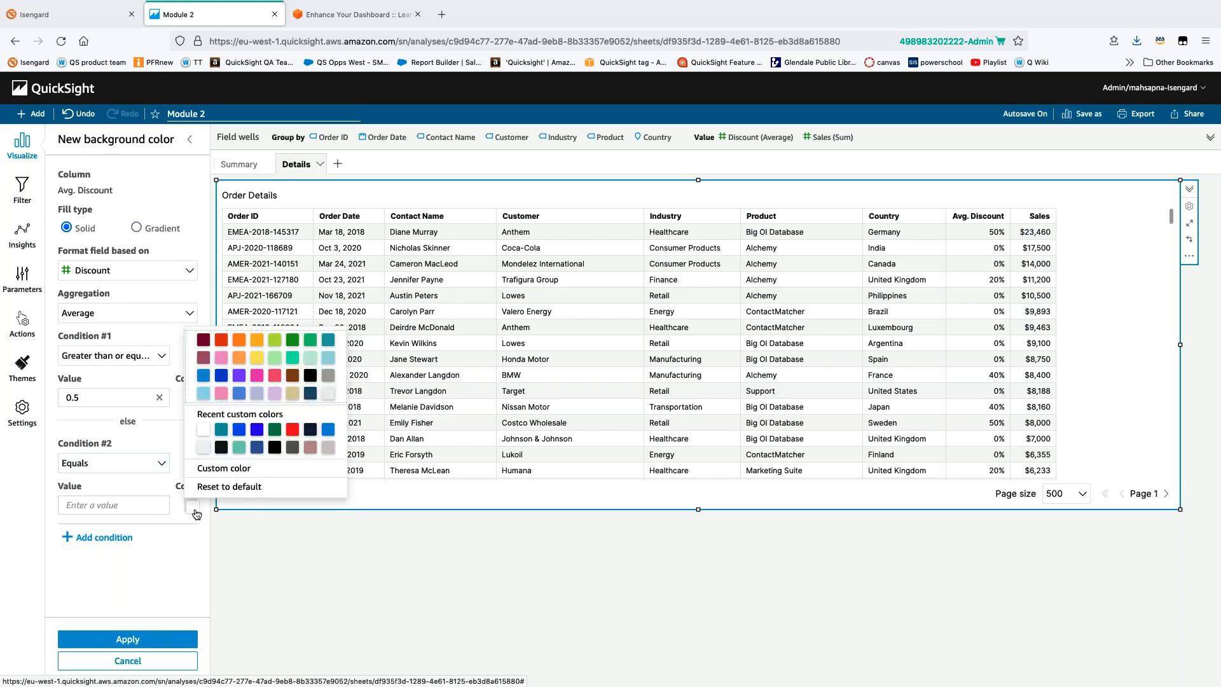
click(257, 362)
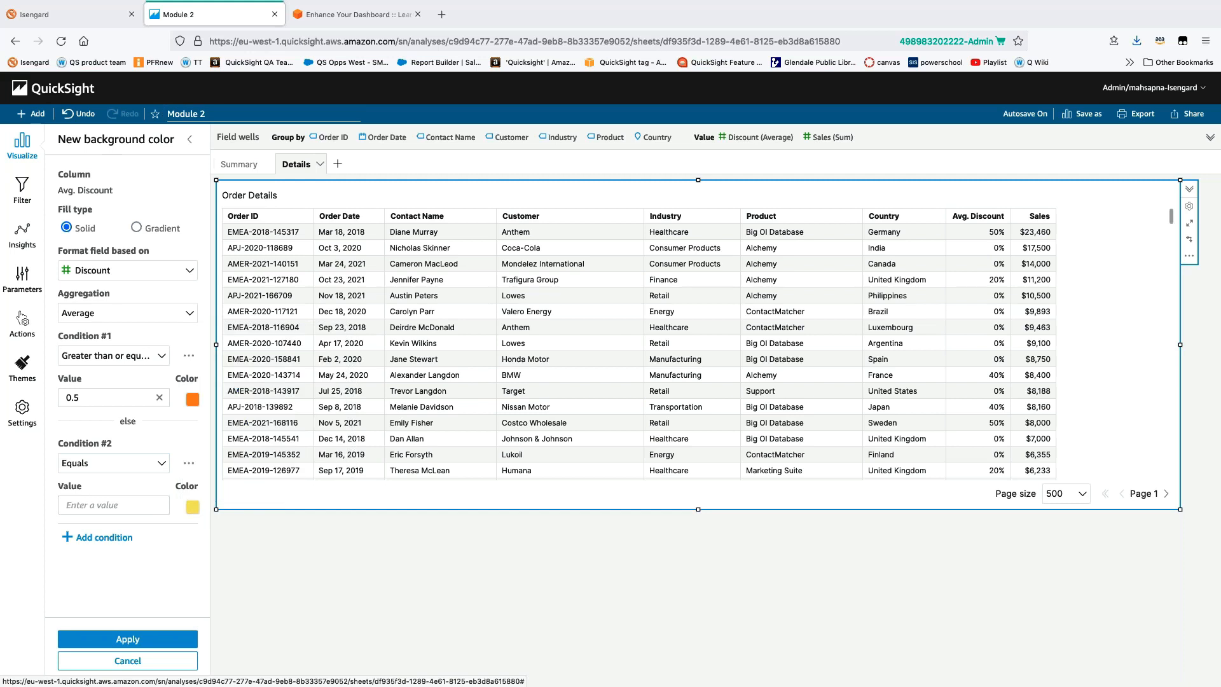
click(116, 502)
text(0.)
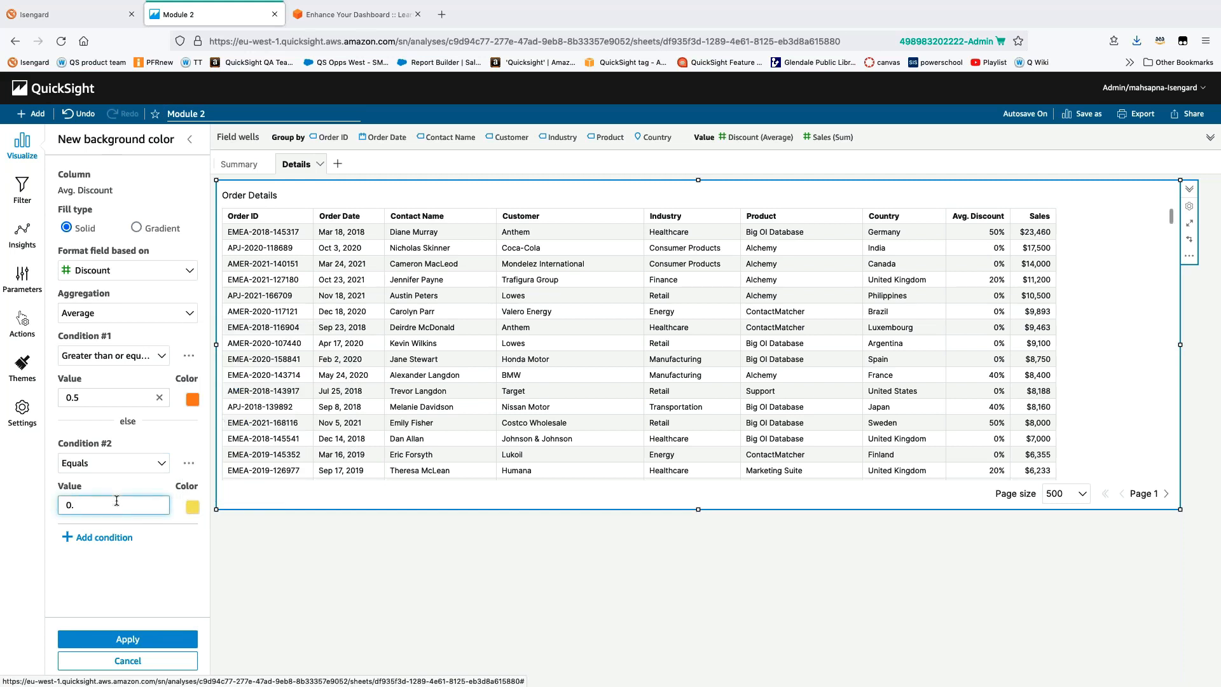
text(2)
click(141, 464)
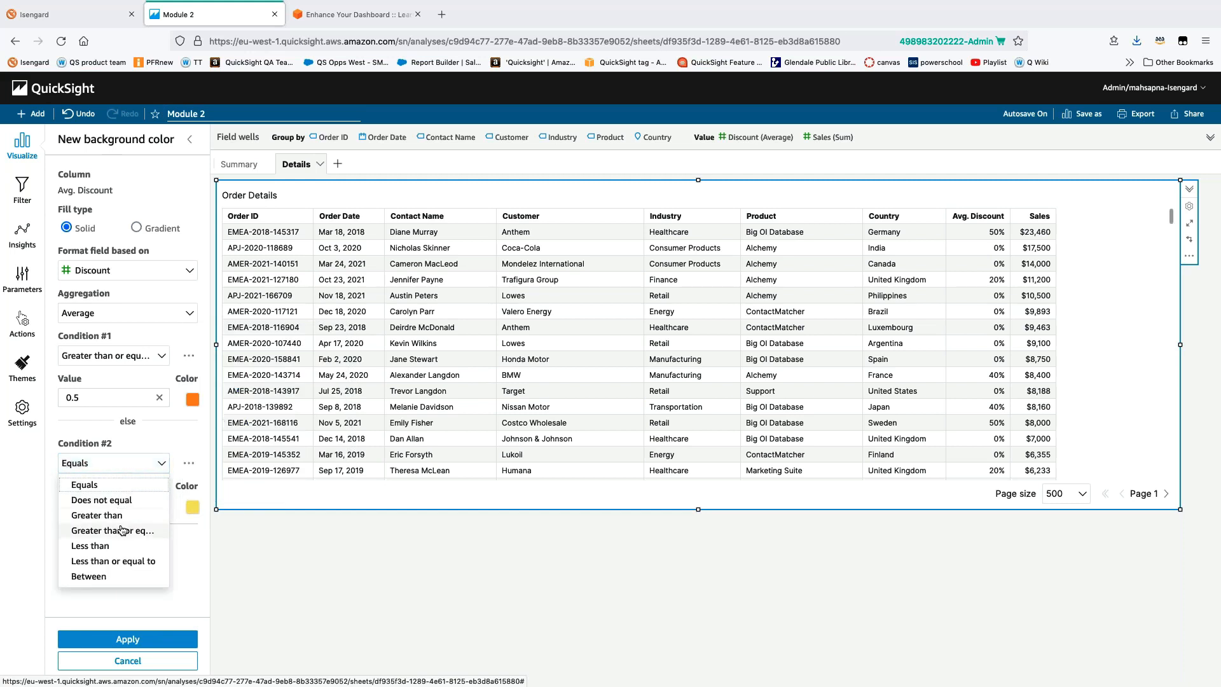
click(122, 531)
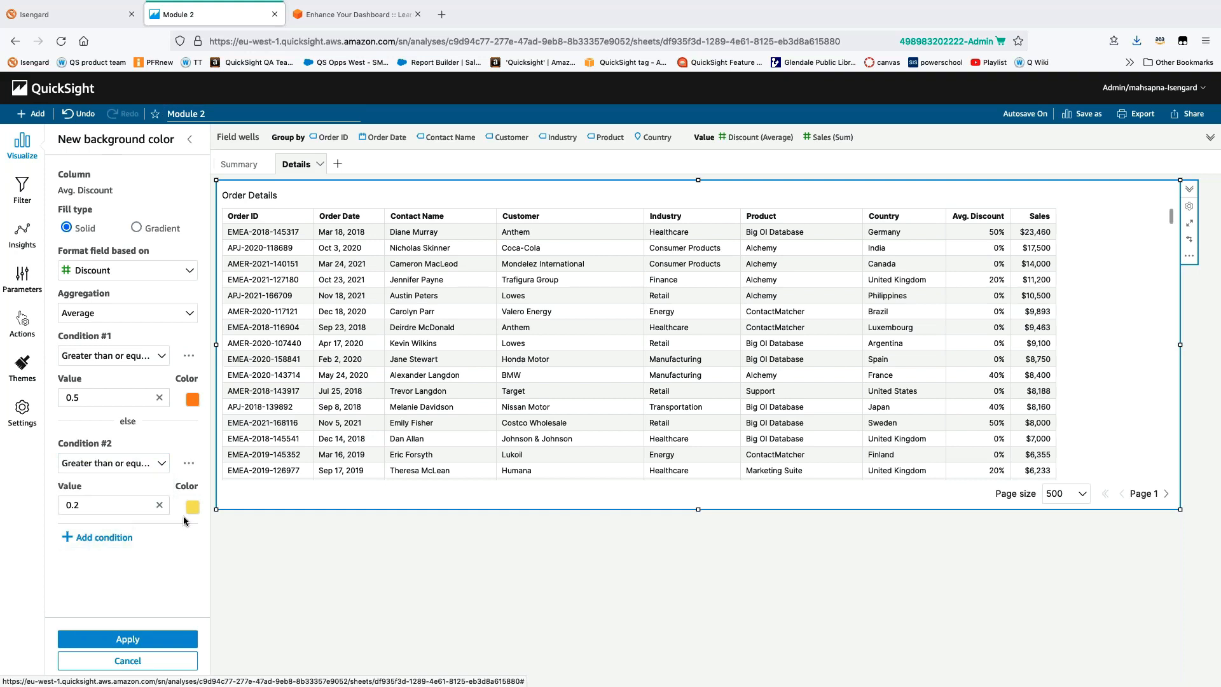
Add a third background color condition that fills values less than 0.2 in dark green, and apply the rules to the table
click(107, 542)
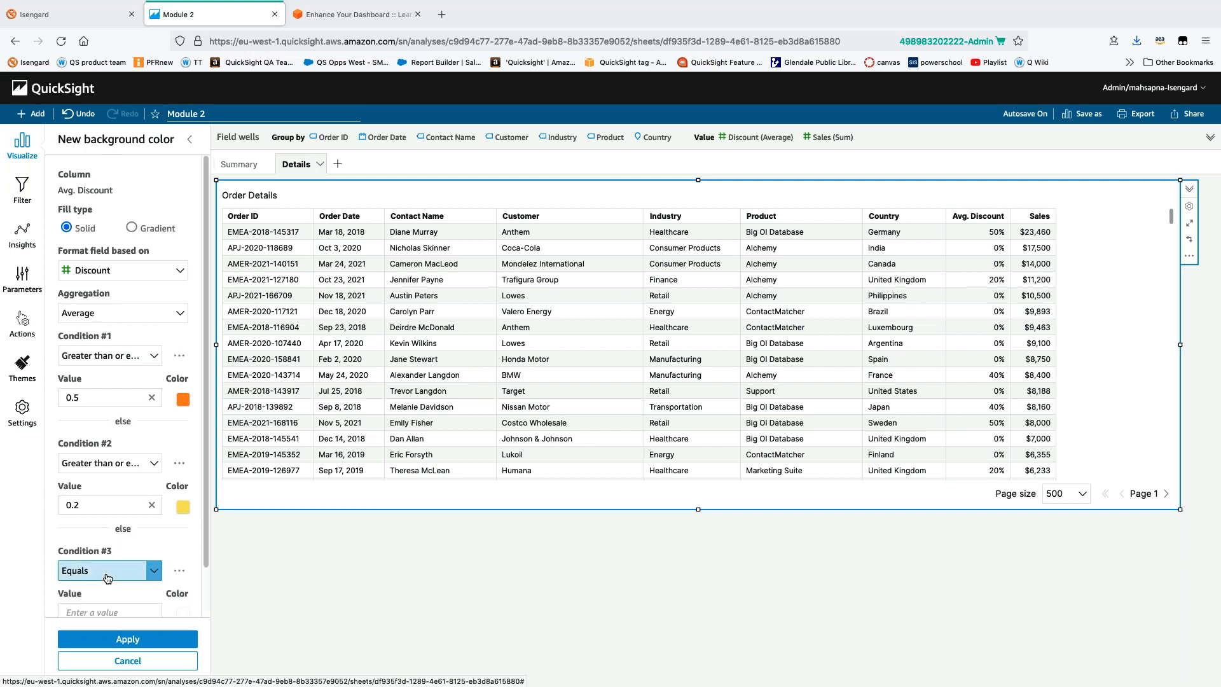
click(108, 575)
click(108, 534)
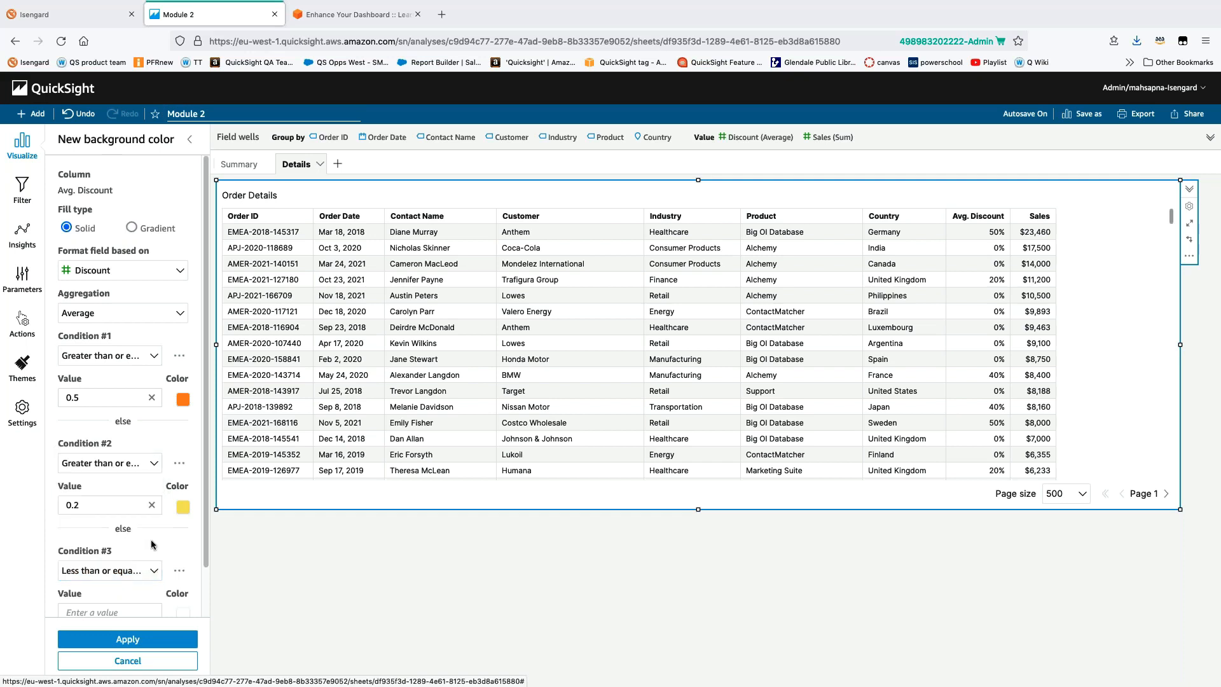
scroll(151, 540, down, 2)
click(132, 561)
text(0.2)
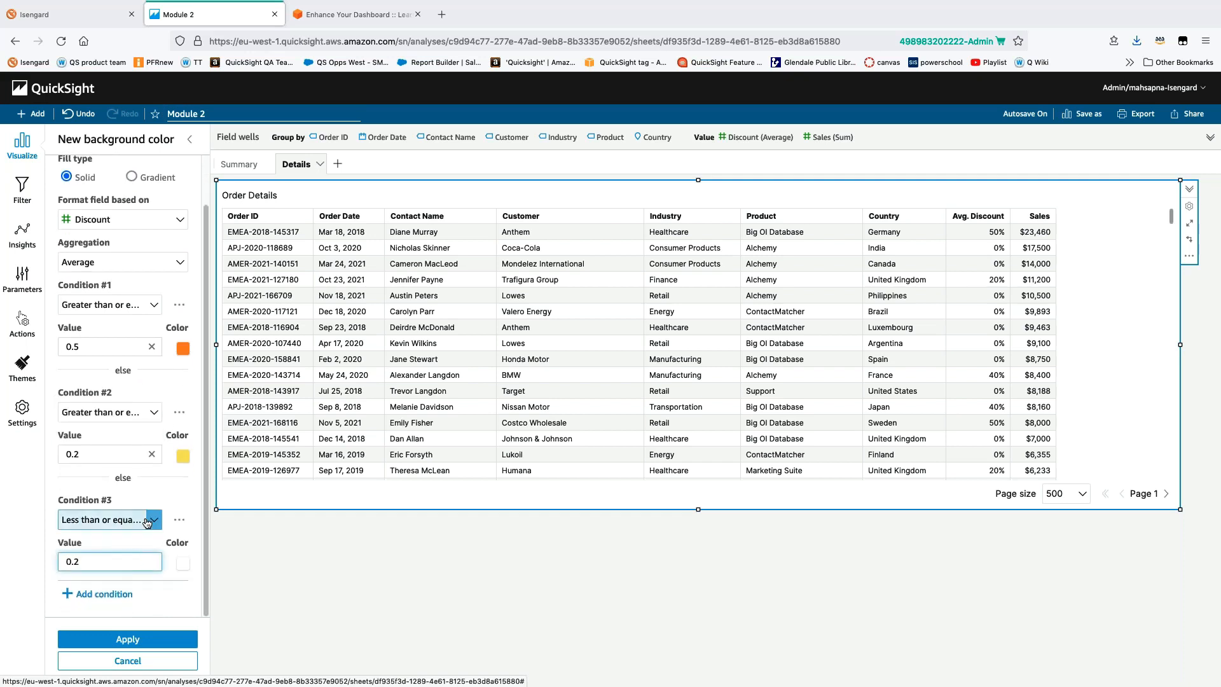
click(120, 519)
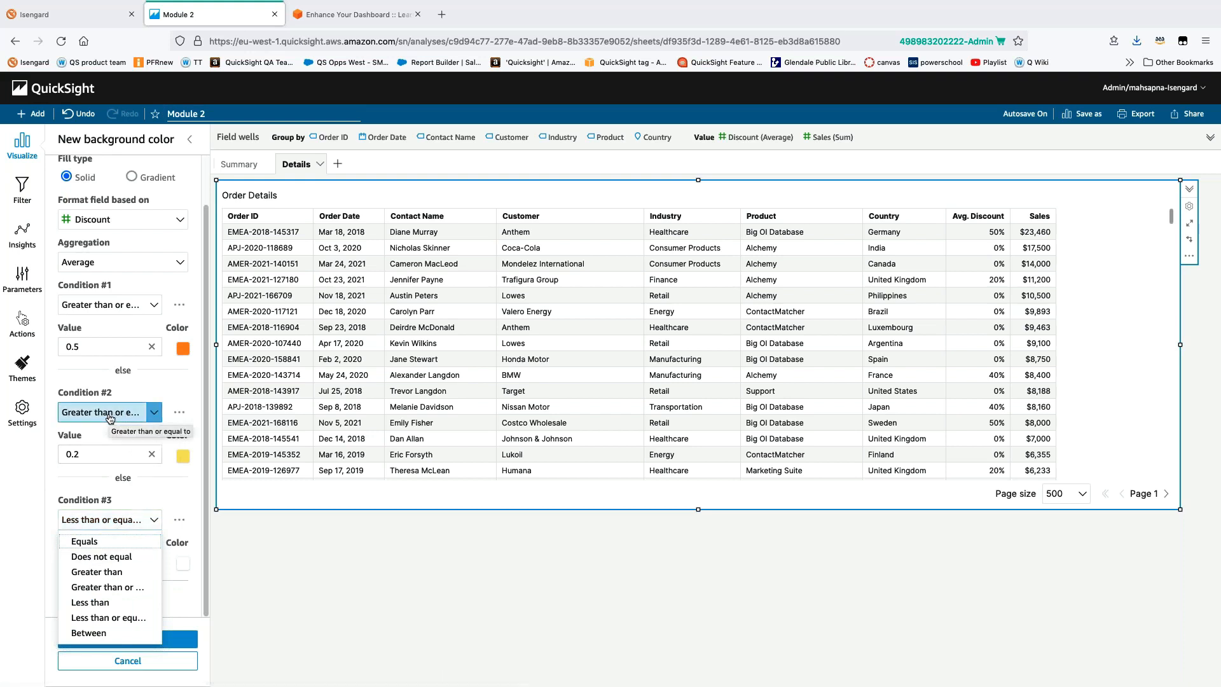
click(118, 602)
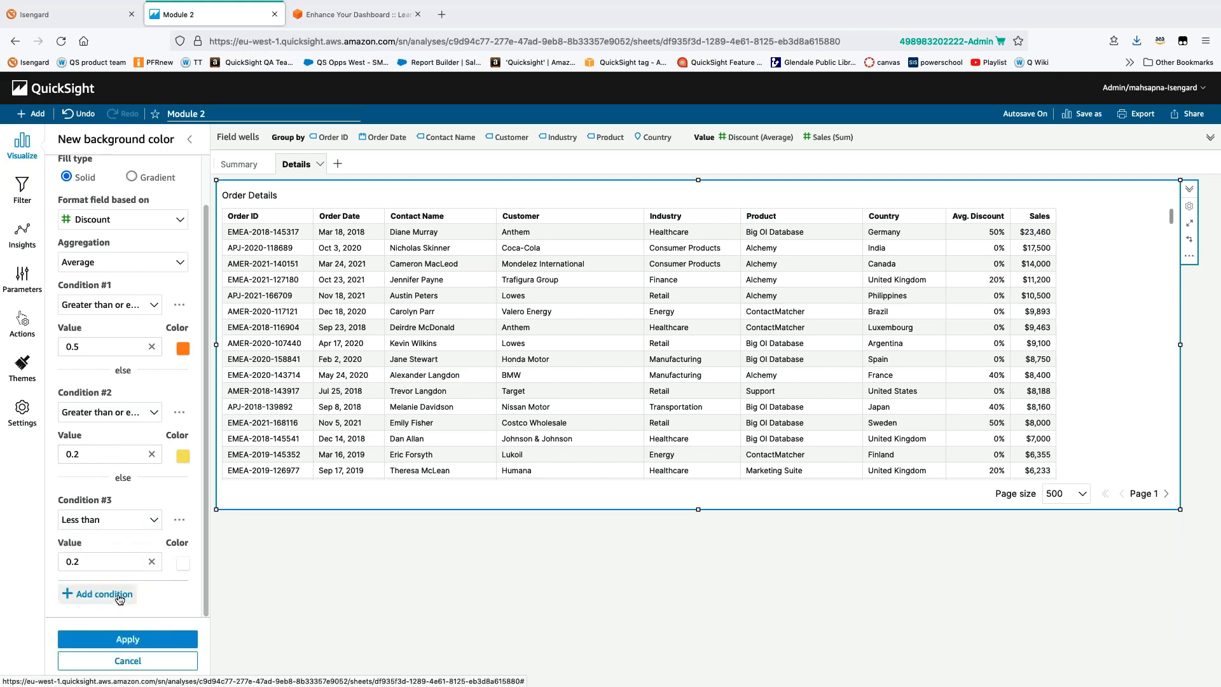
click(183, 562)
click(283, 396)
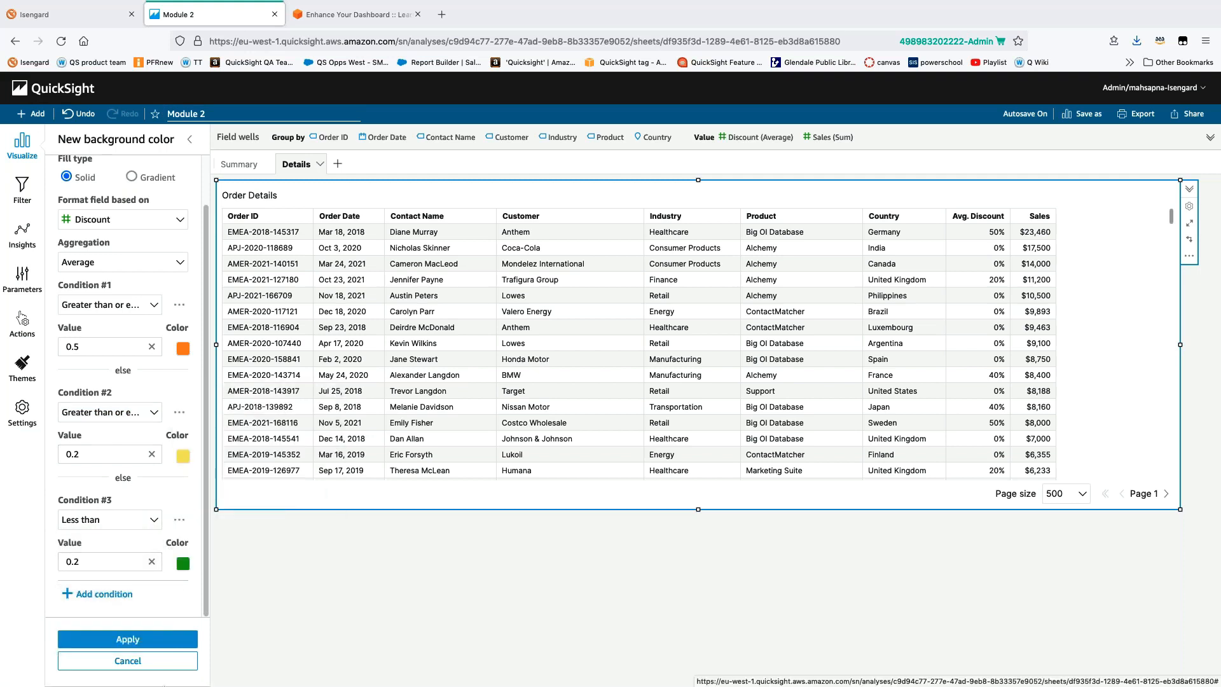
click(145, 645)
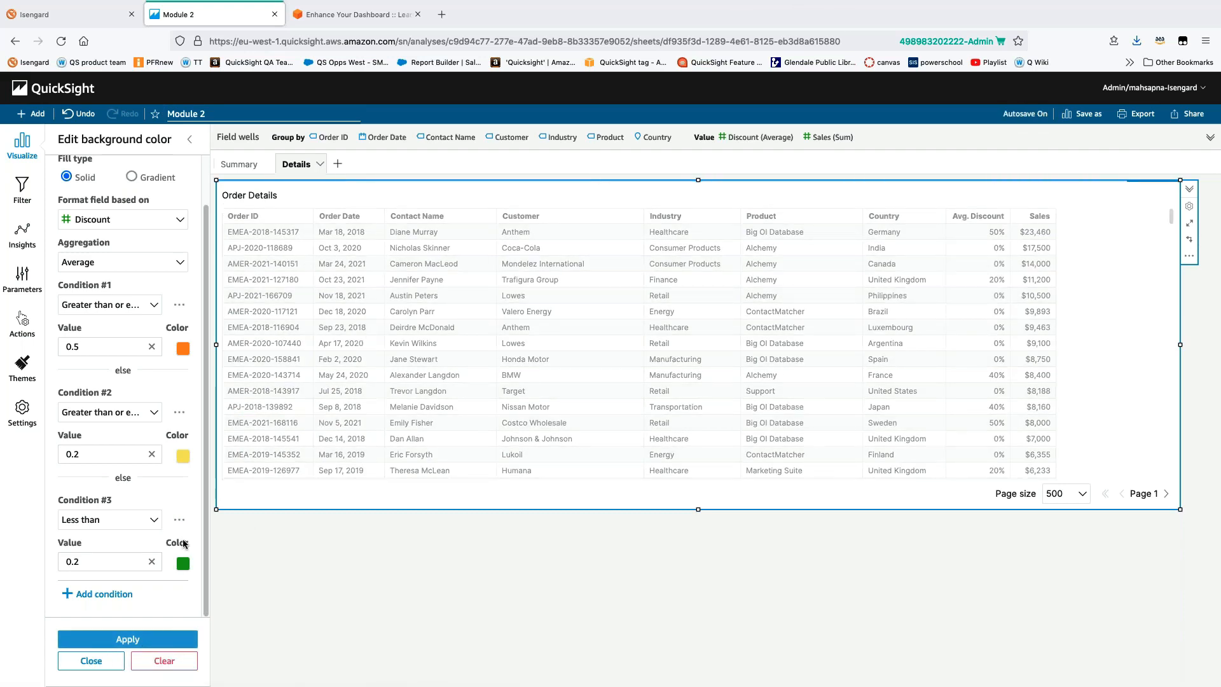
Try a lighter green and teal as the third condition's background color, applying each to the table
click(183, 563)
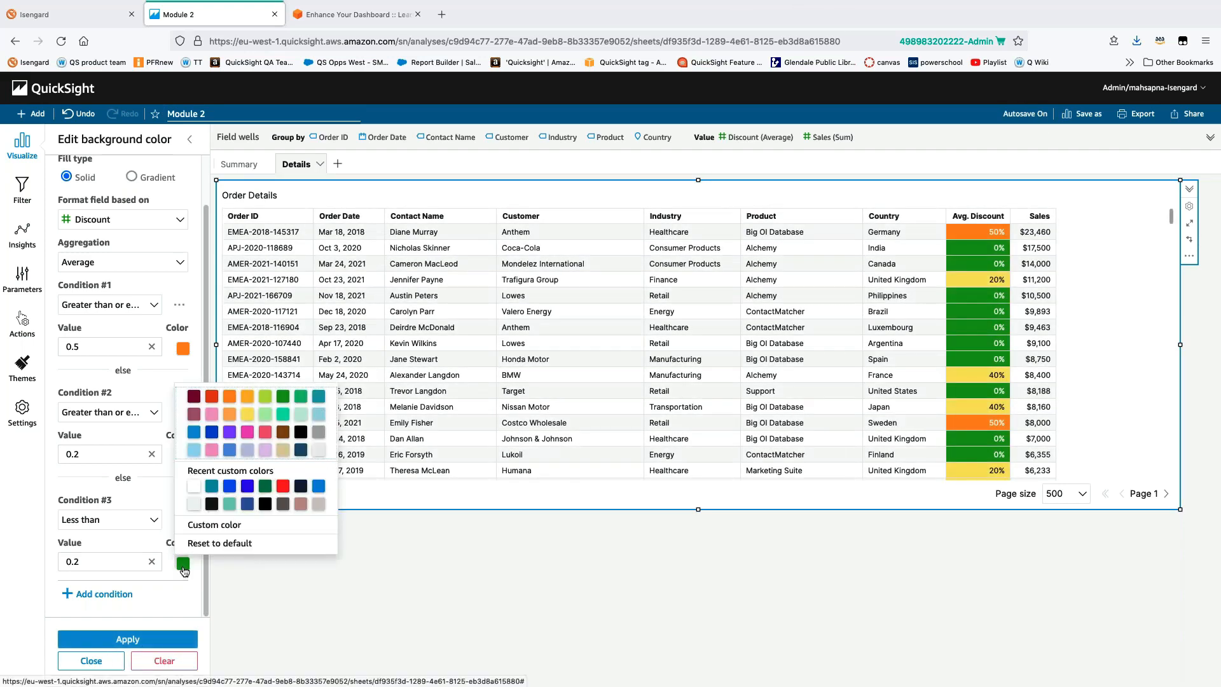
click(300, 396)
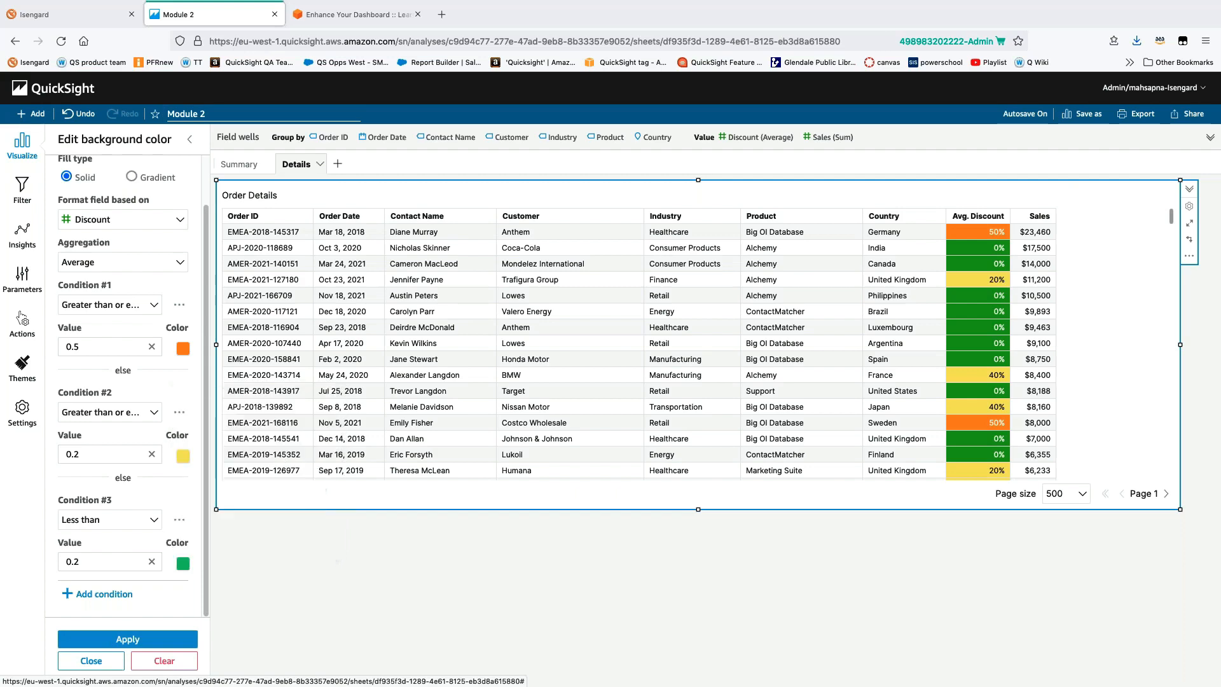
click(127, 638)
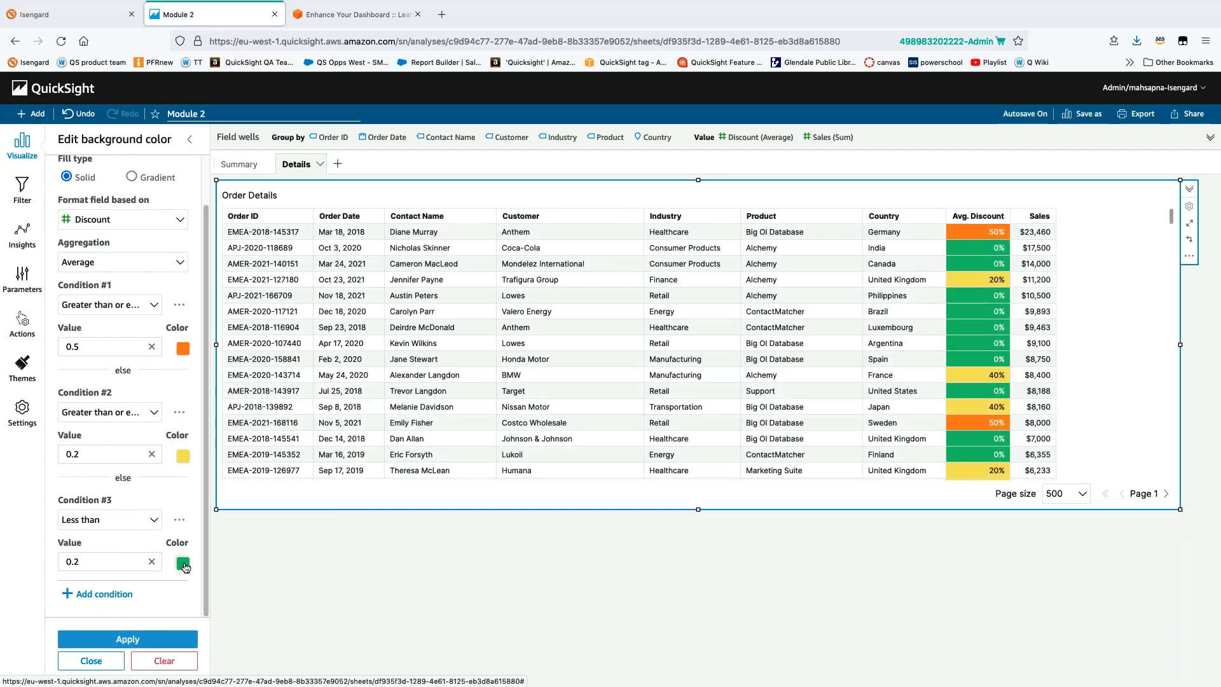
click(183, 563)
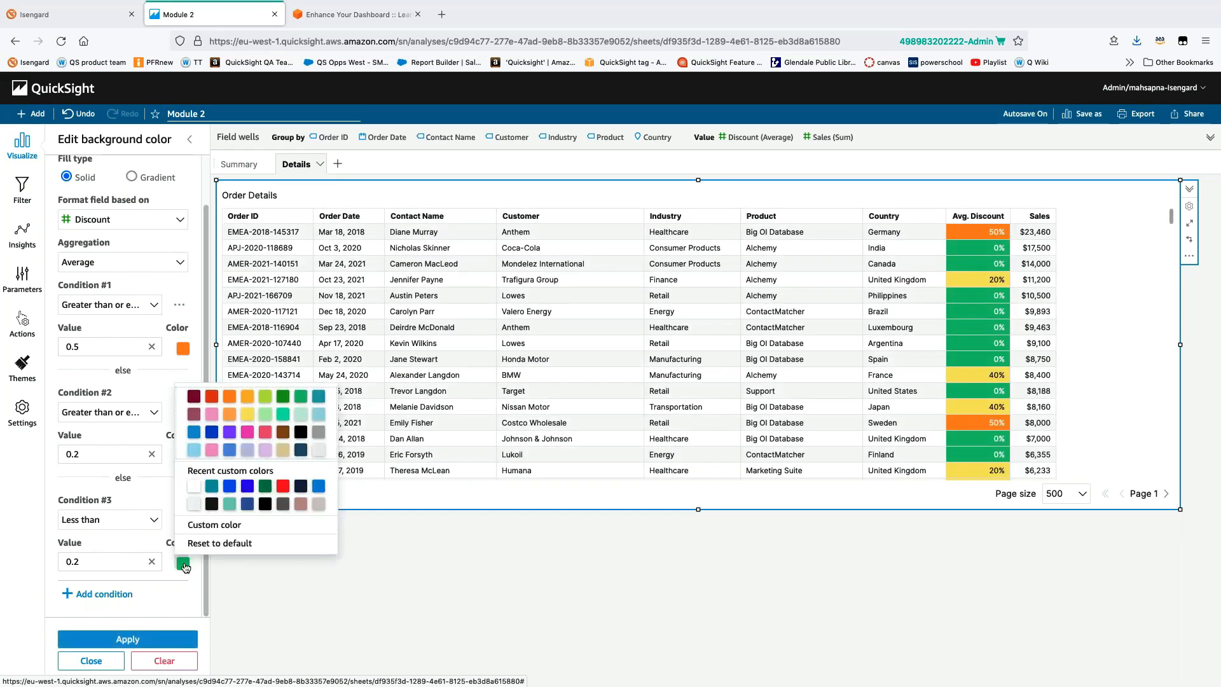
click(318, 396)
click(159, 636)
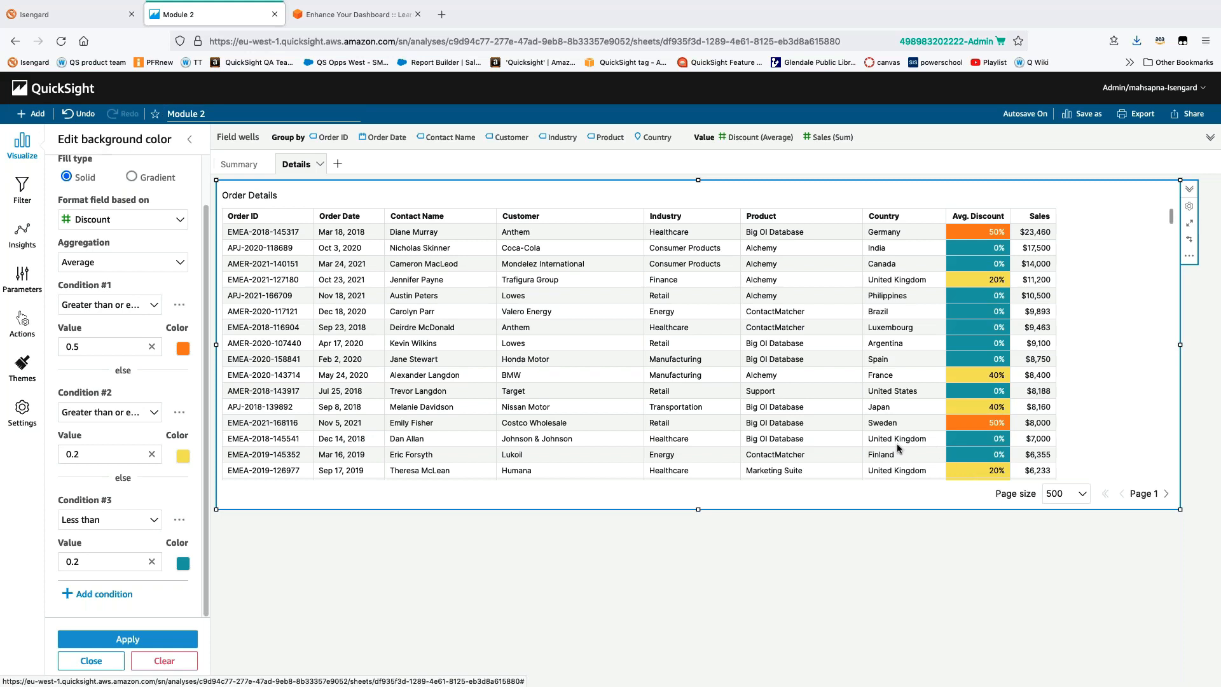
Delete the third condition (less than 0.2) and apply the remaining background color rules
click(178, 524)
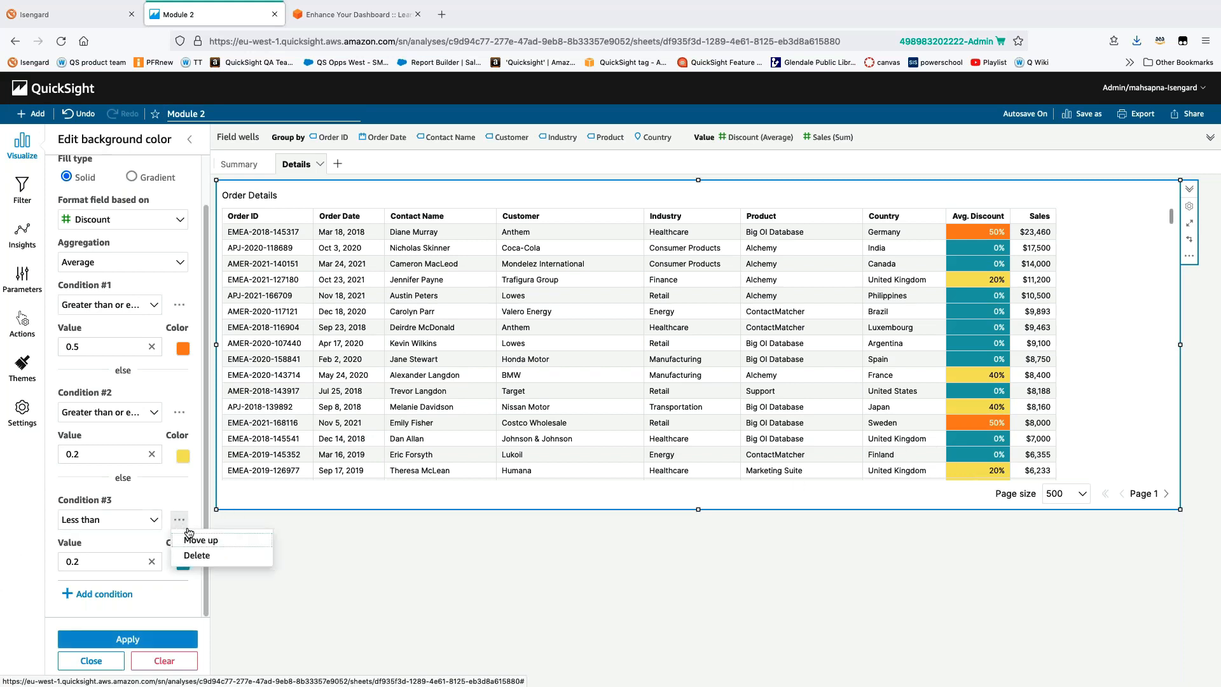
click(205, 561)
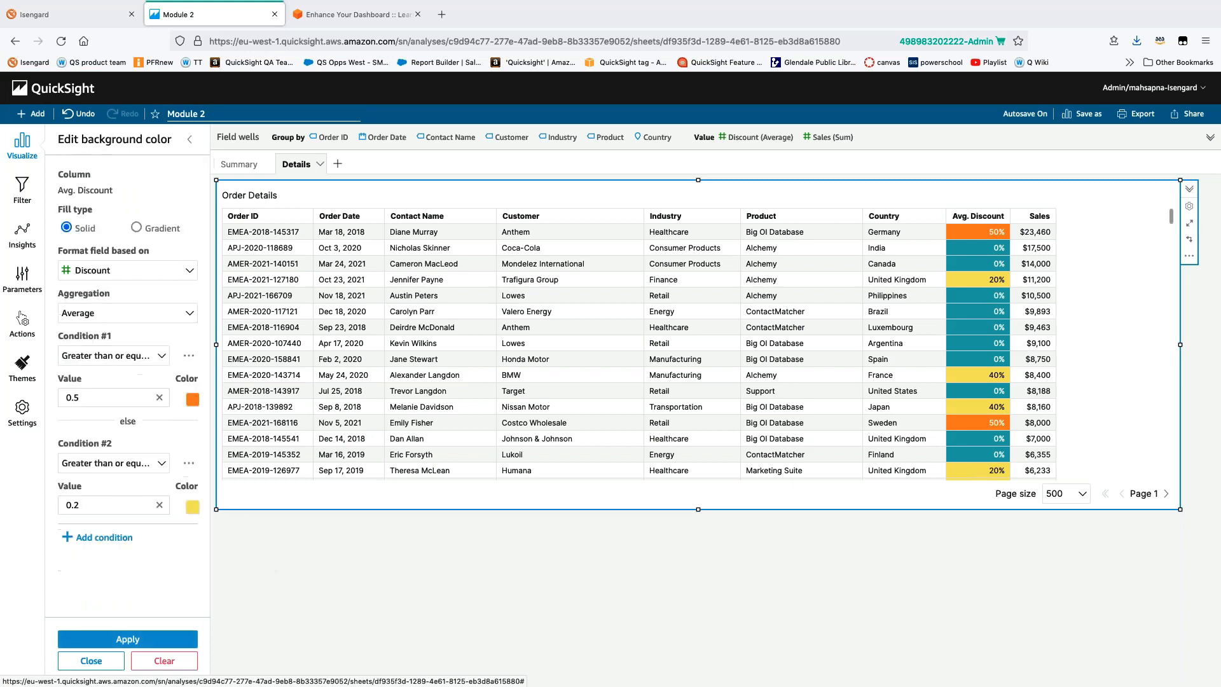
click(150, 639)
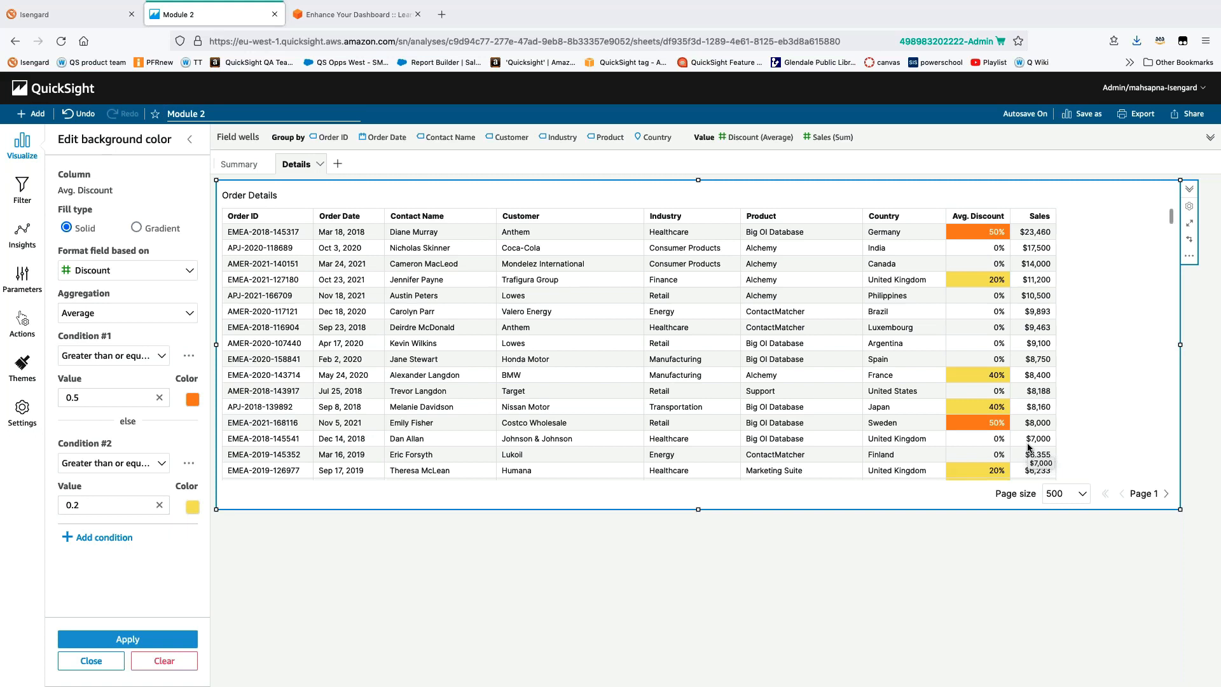
Return to the conditional formatting overview and add [Entire row] as a formatting target
click(189, 141)
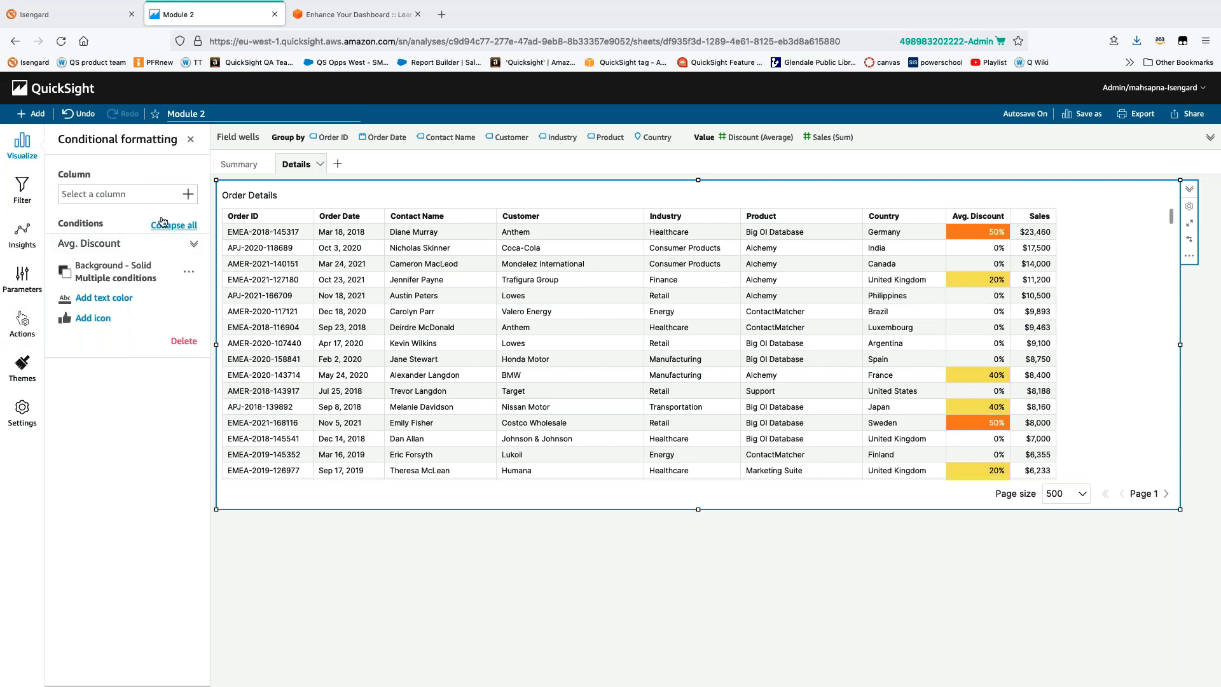
click(70, 198)
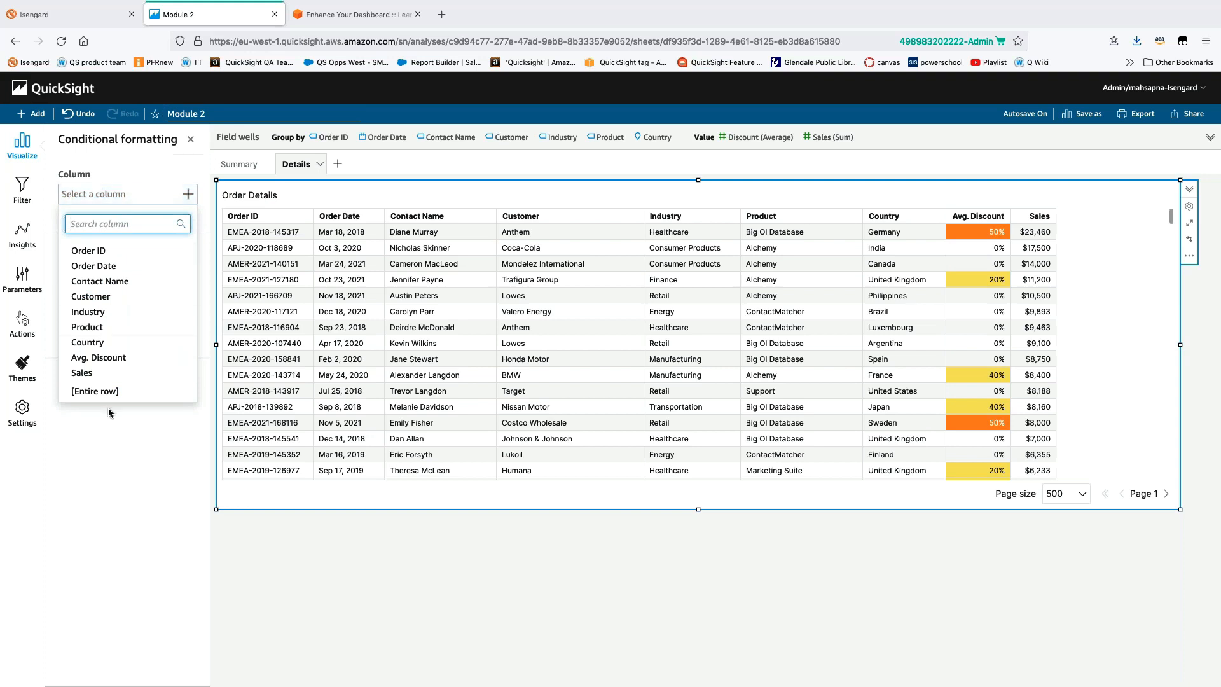
key(Return)
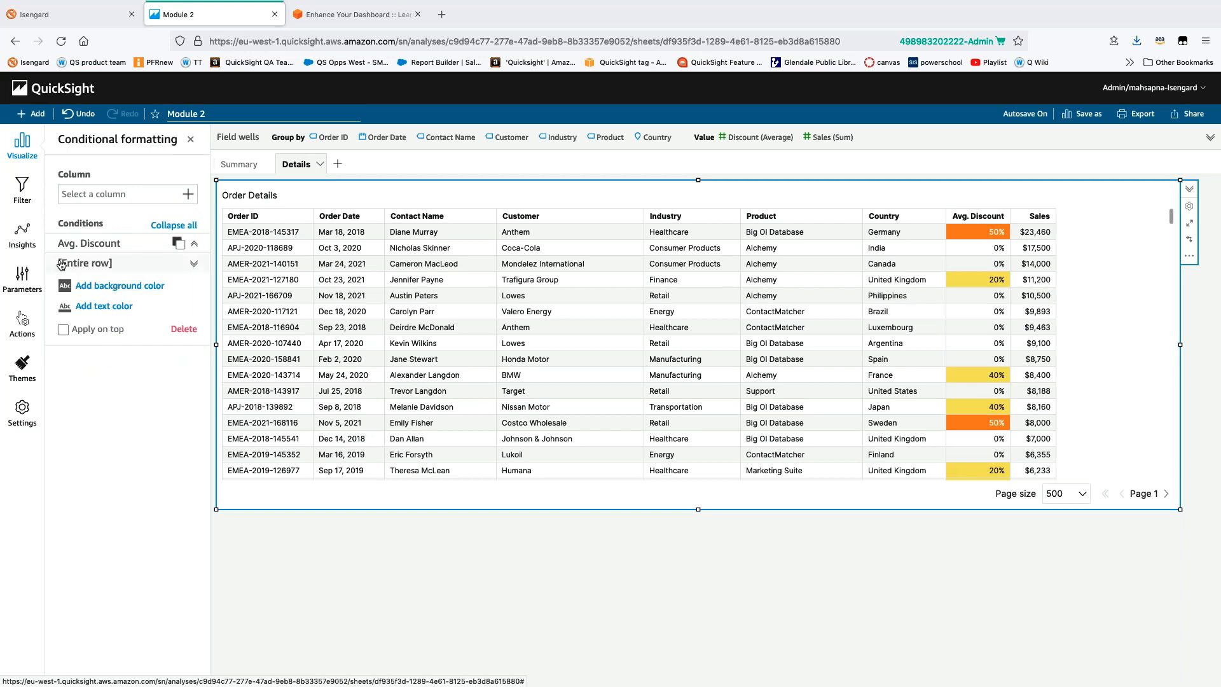
Start an entire-row background color rule based on Order Date, with the condition set to After
click(120, 286)
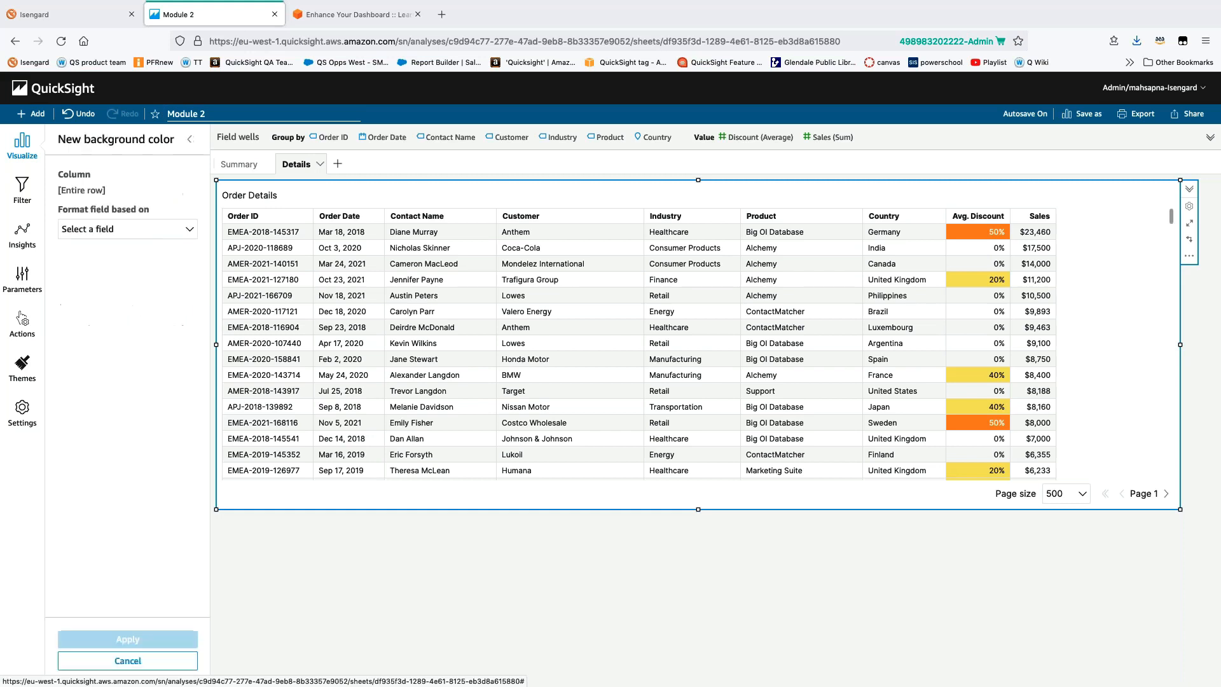
click(114, 229)
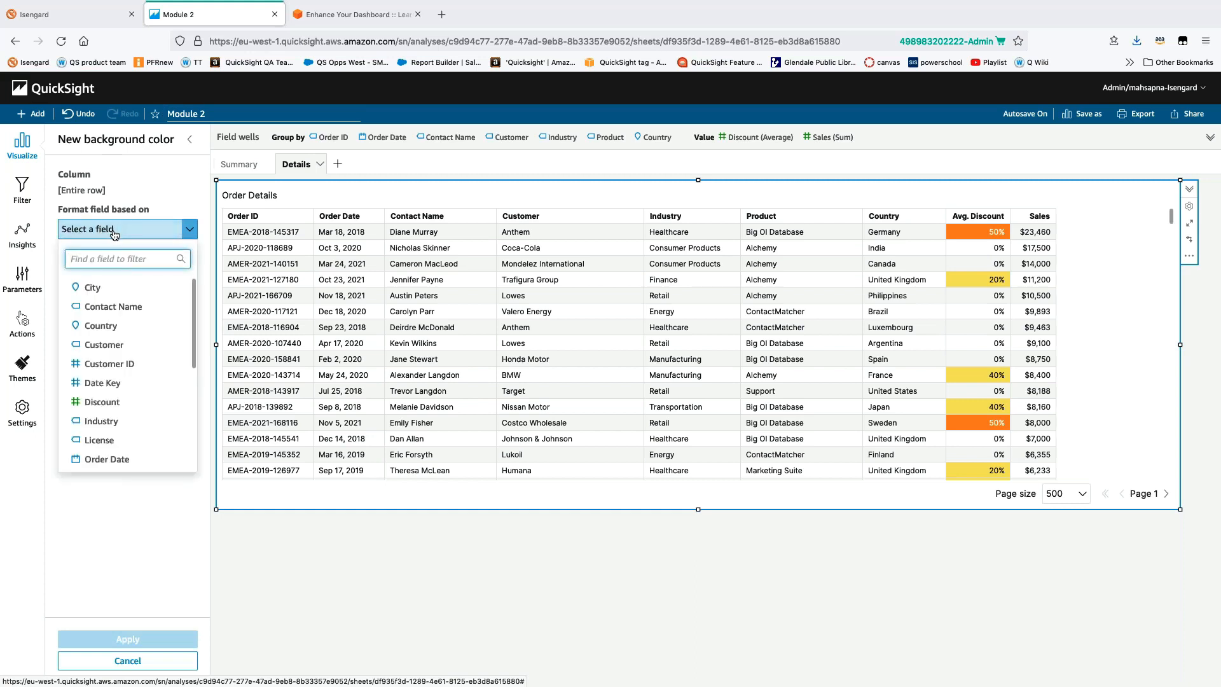
click(108, 459)
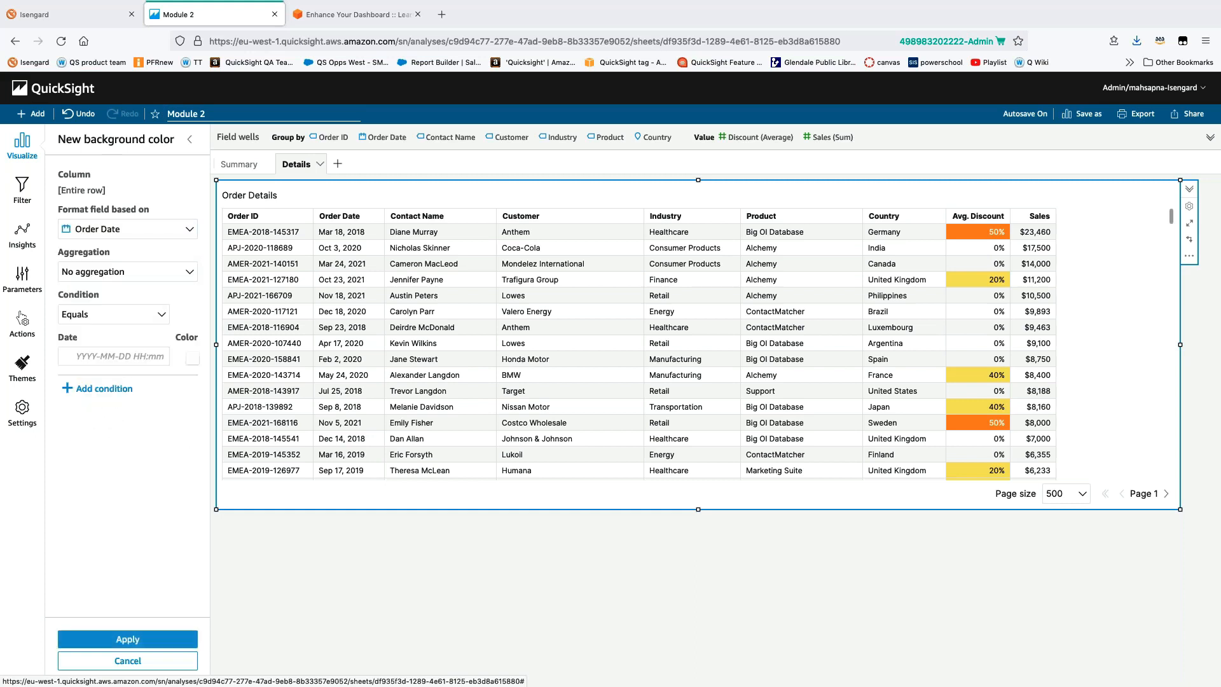
click(94, 315)
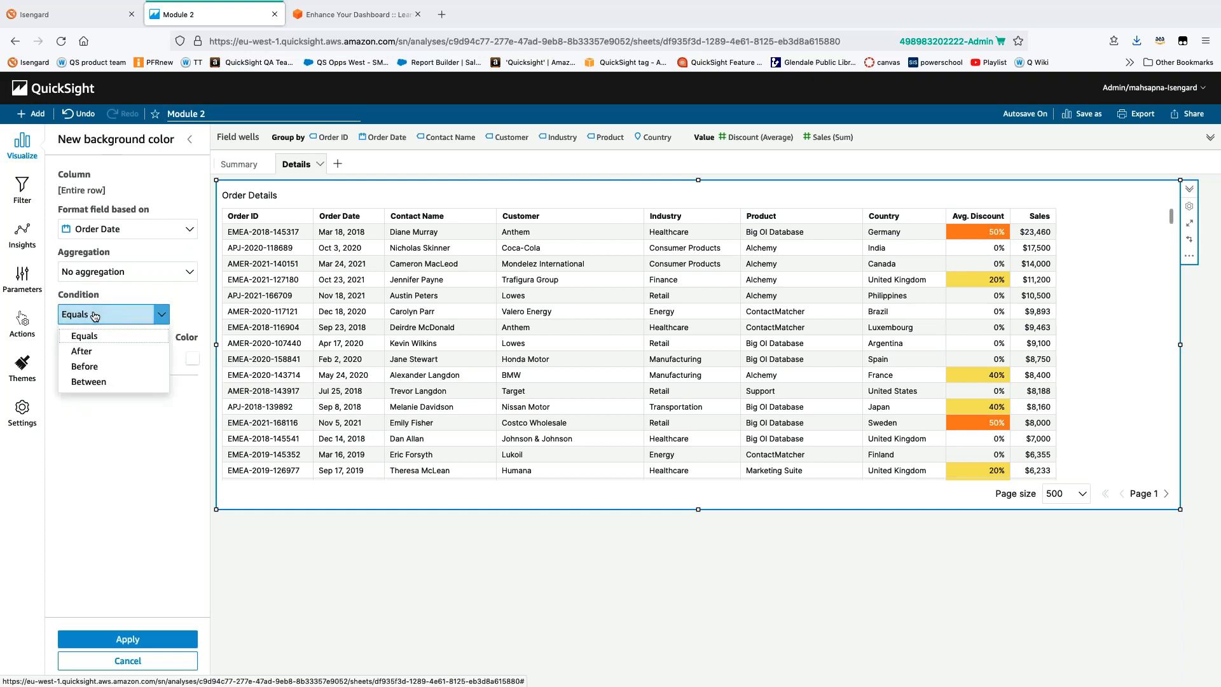
click(98, 349)
click(101, 357)
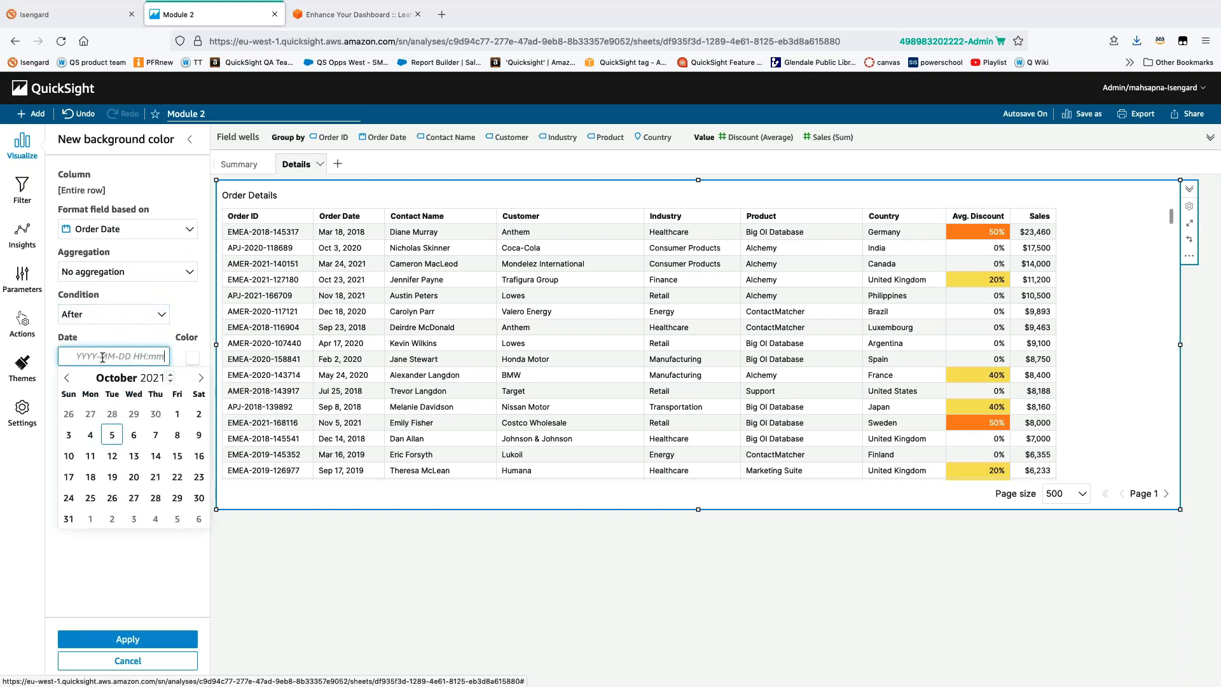
click(170, 375)
click(170, 375)
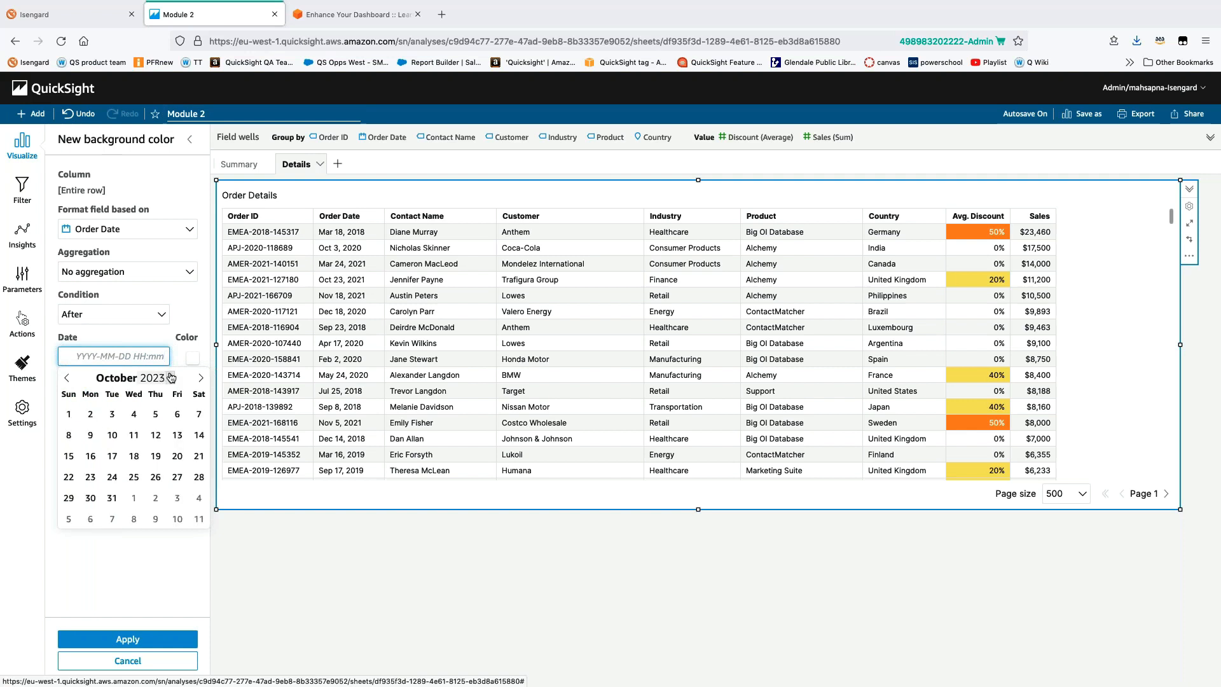
click(171, 381)
click(171, 383)
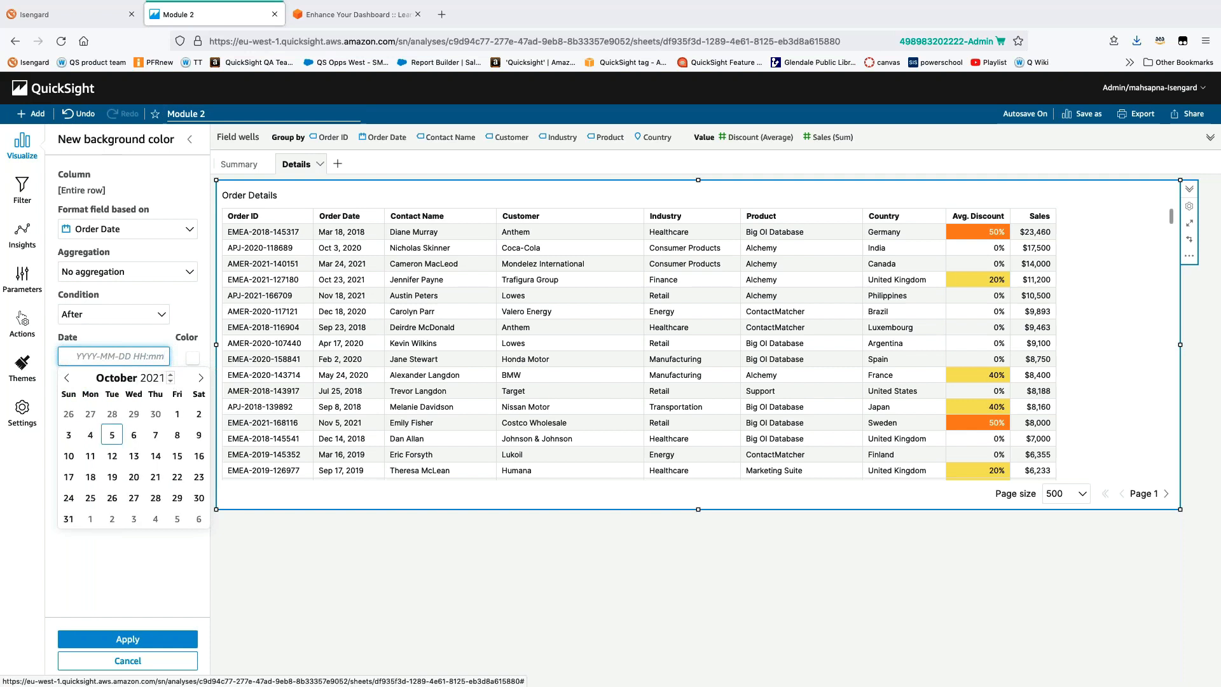
click(201, 378)
click(201, 378)
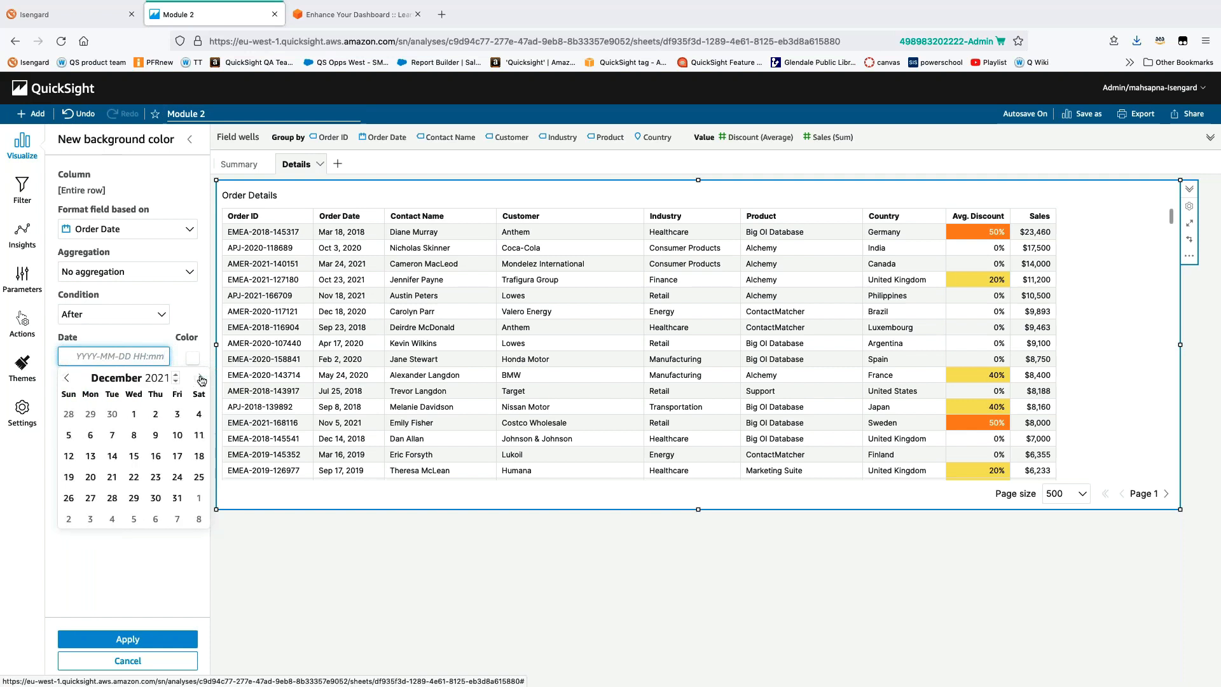
click(201, 379)
click(198, 421)
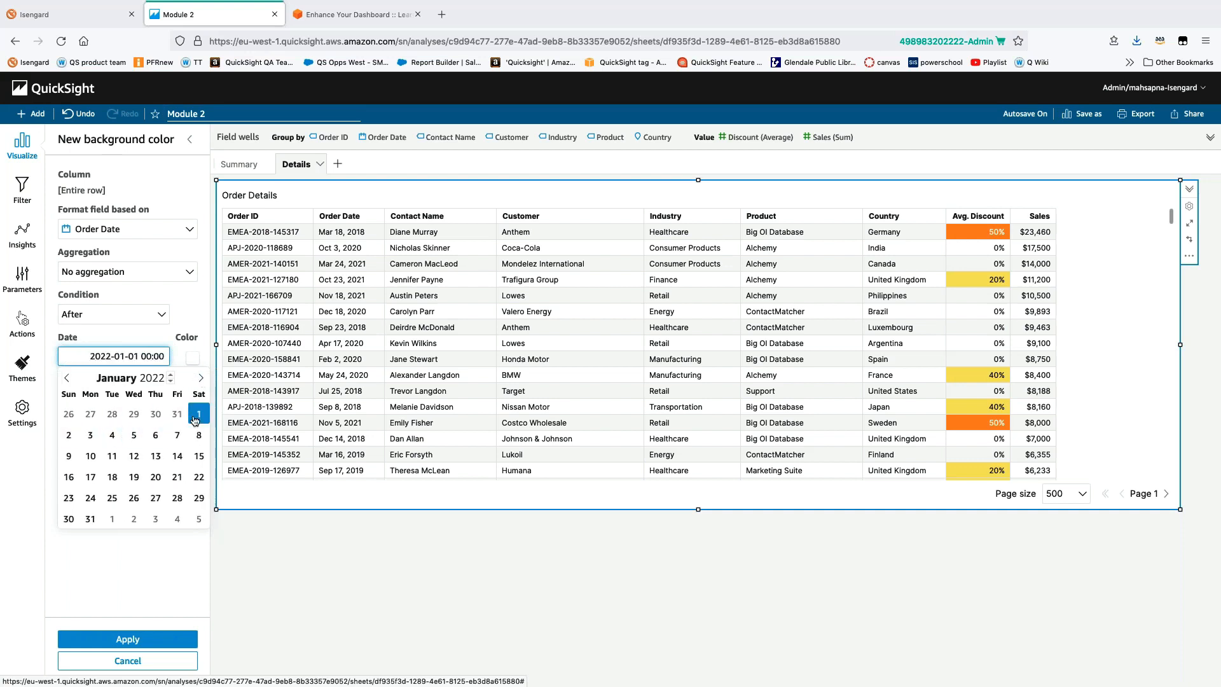
click(170, 381)
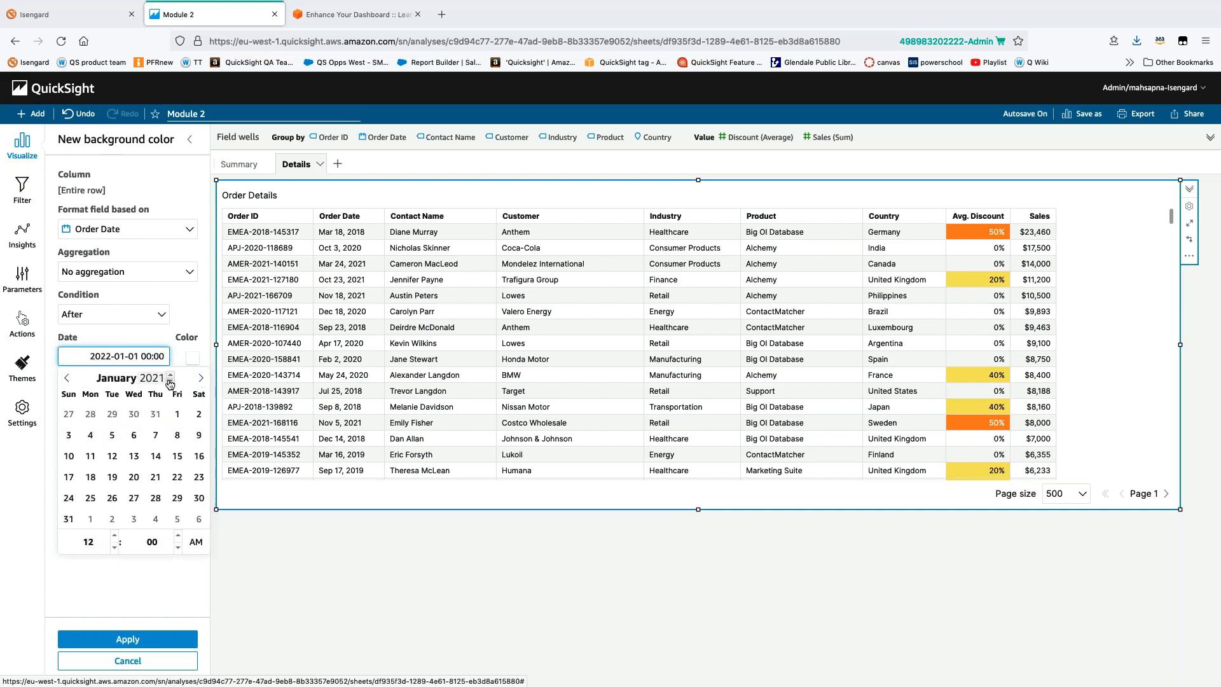
click(177, 414)
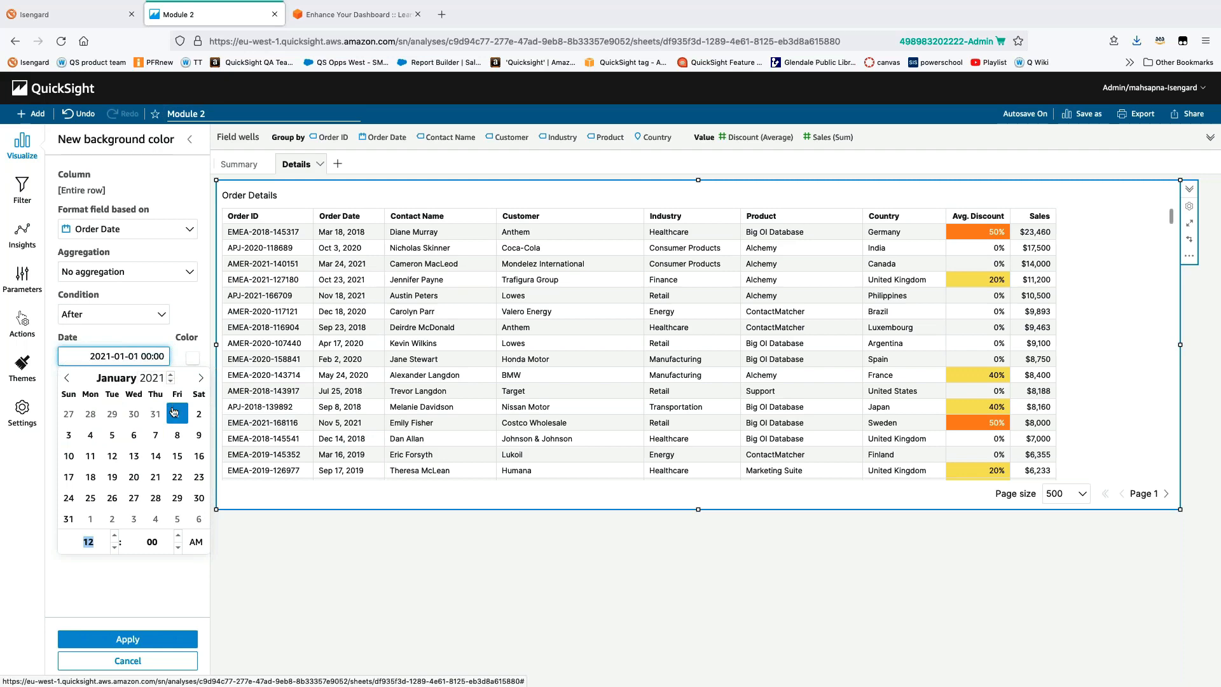
click(145, 637)
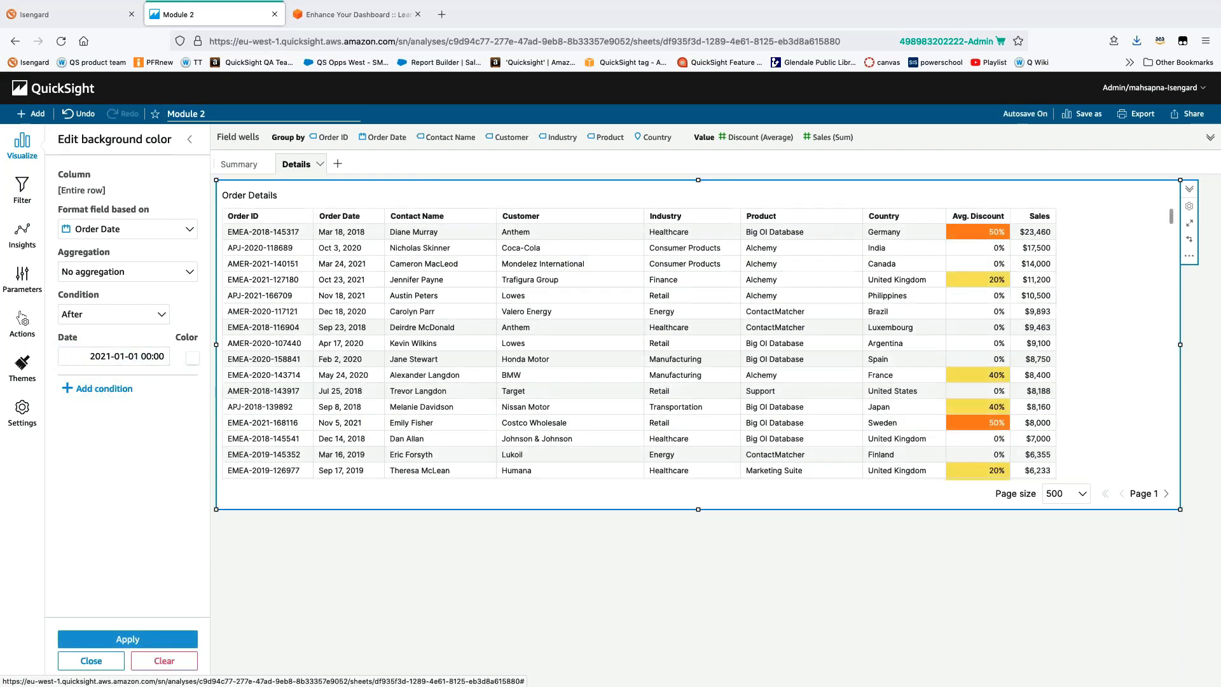
Set the entire-row rule's color to medium blue, apply it, and check the highlighted rows in the Order Details table
click(192, 359)
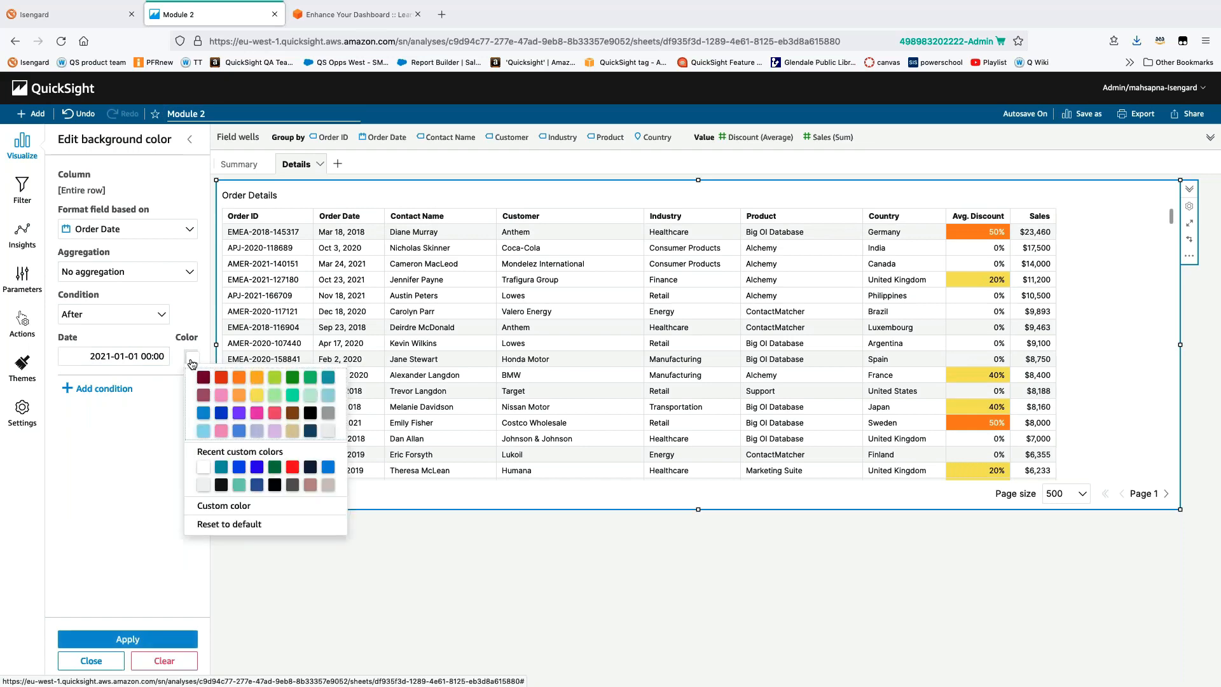
click(202, 413)
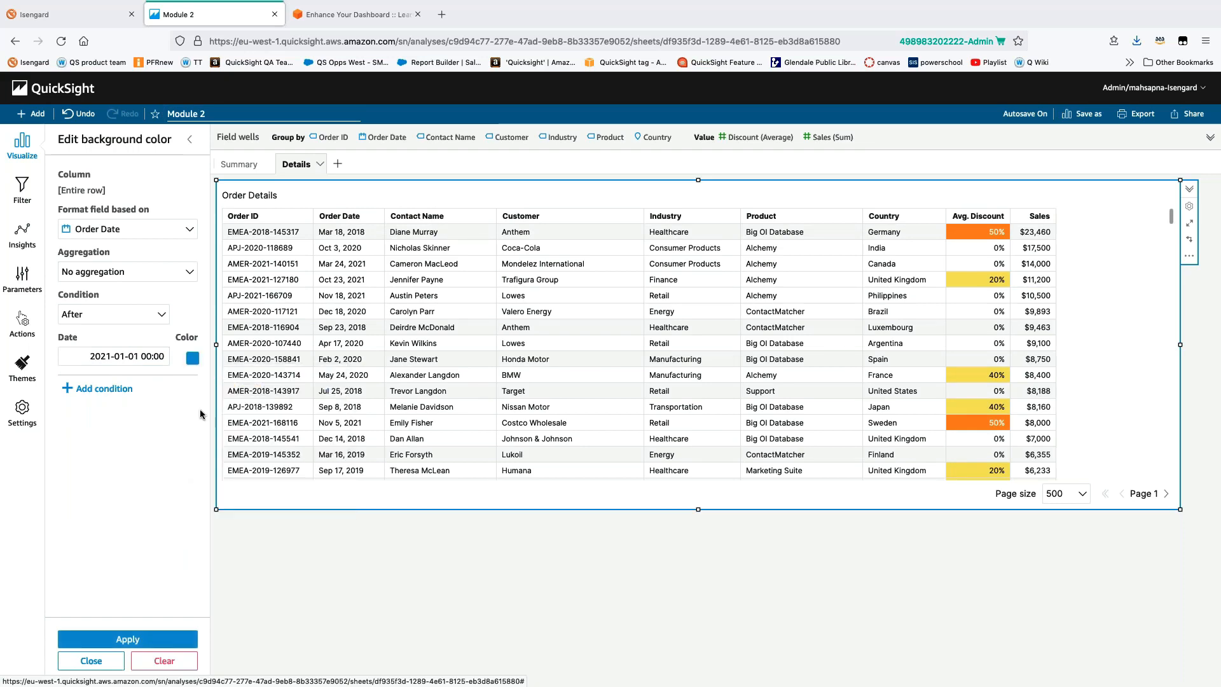
click(131, 641)
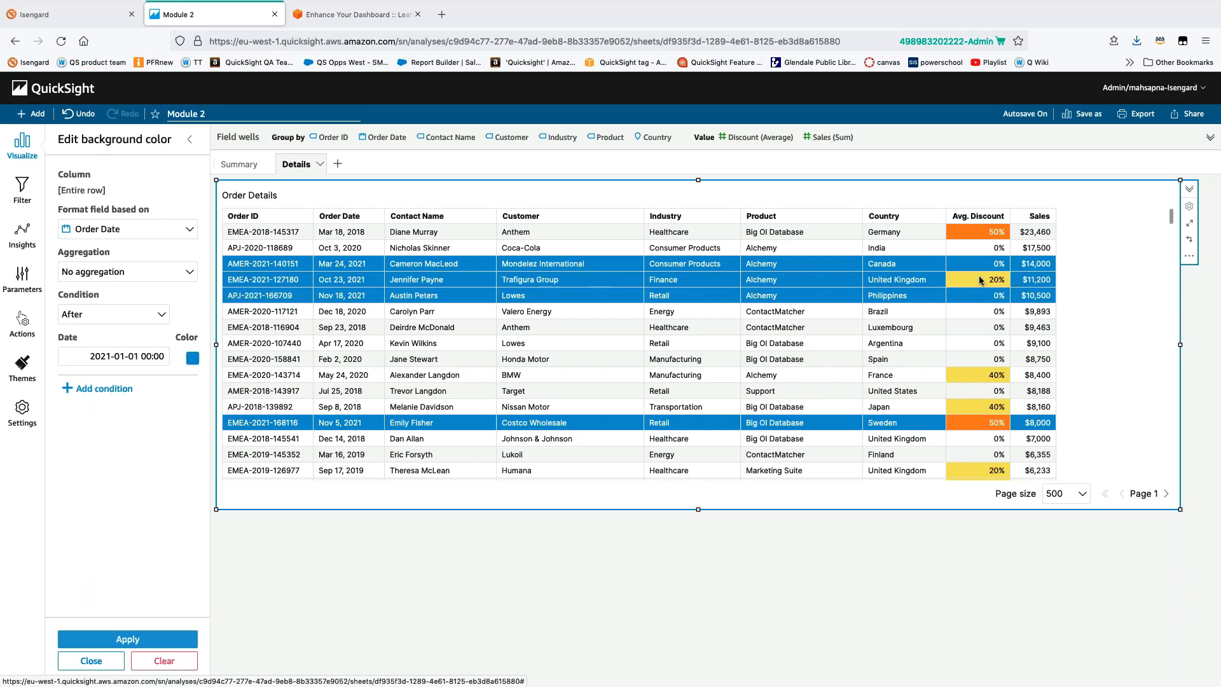
scroll(525, 369, down, 3)
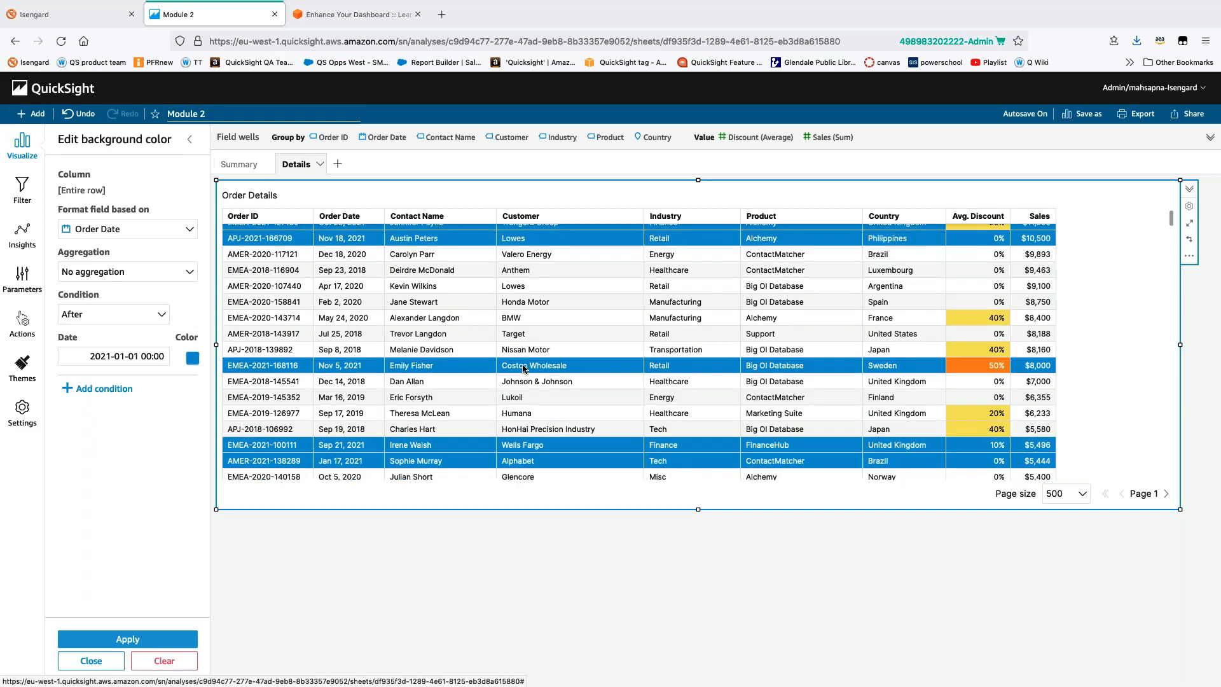
scroll(859, 367, down, 10)
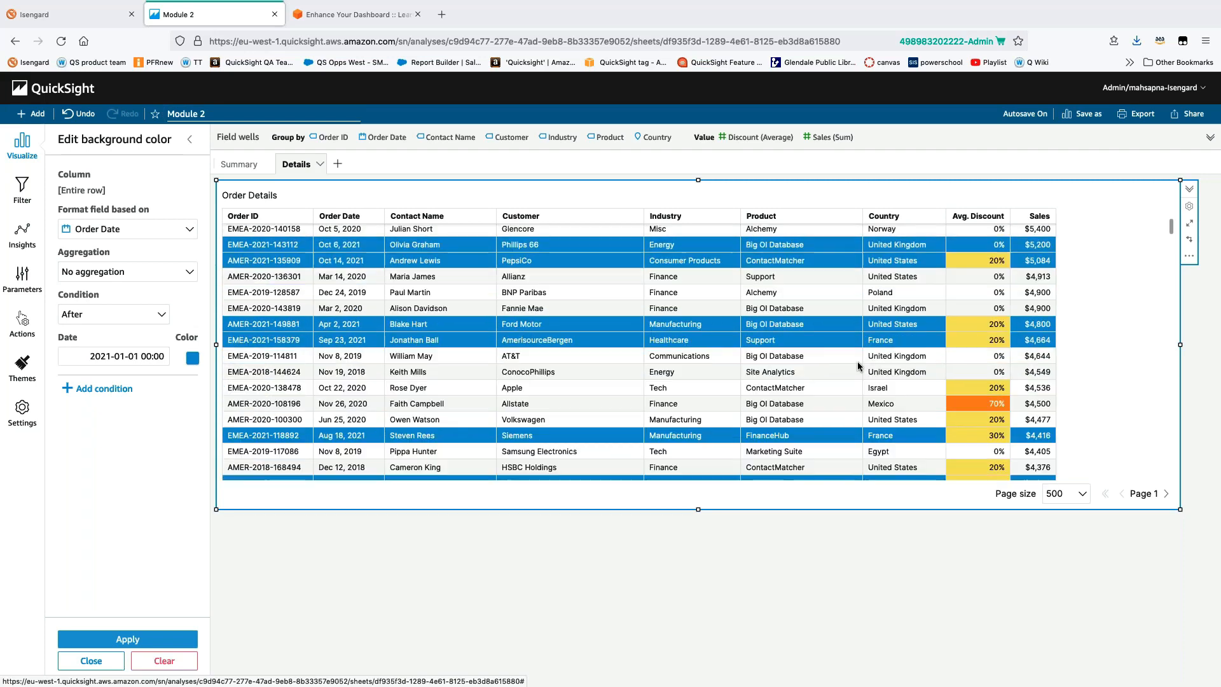
scroll(857, 366, down, 6)
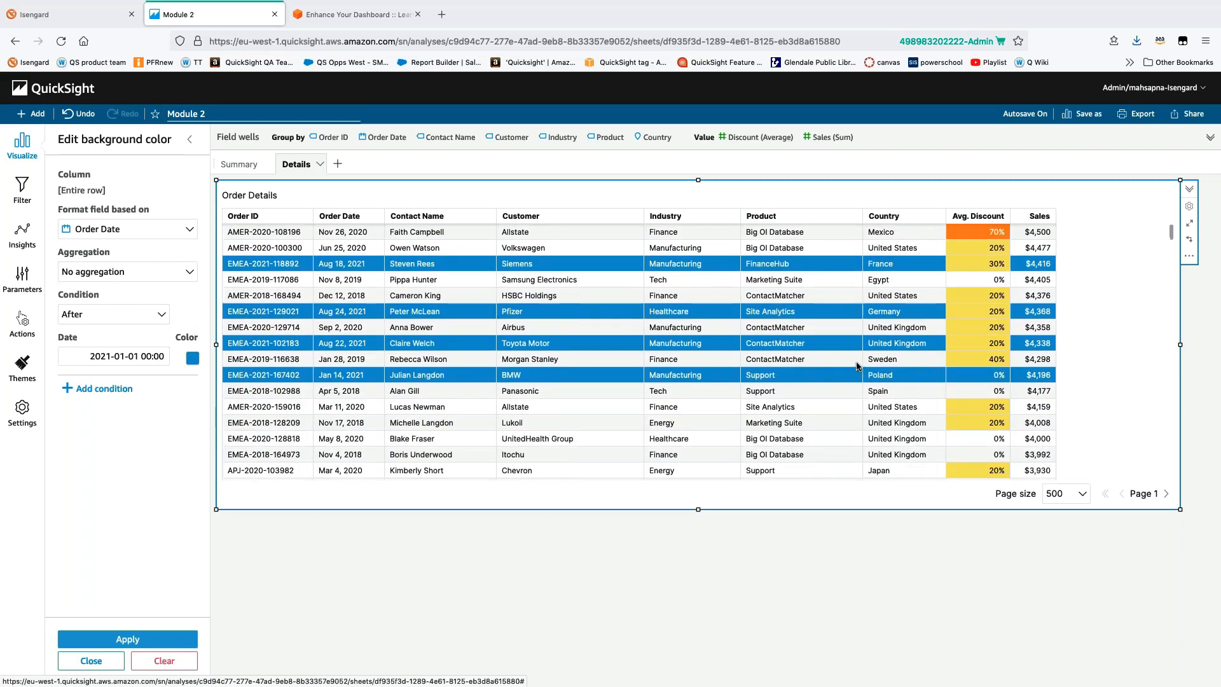
scroll(856, 366, down, 15)
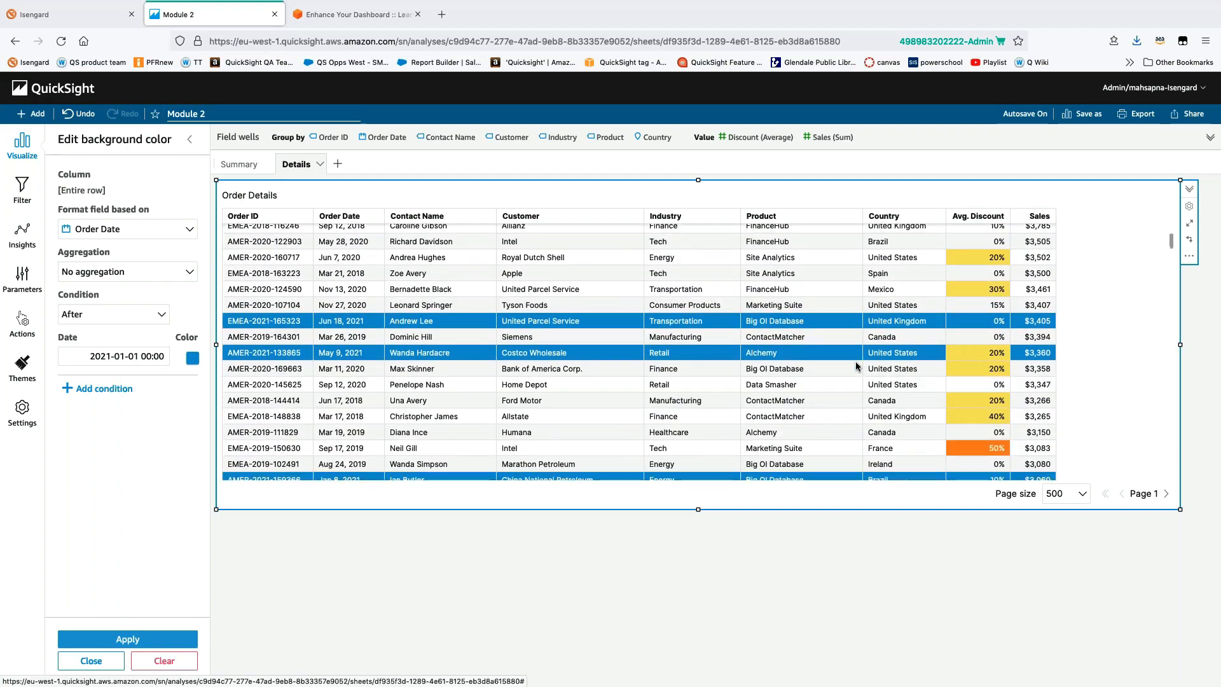
scroll(856, 367, up, 20)
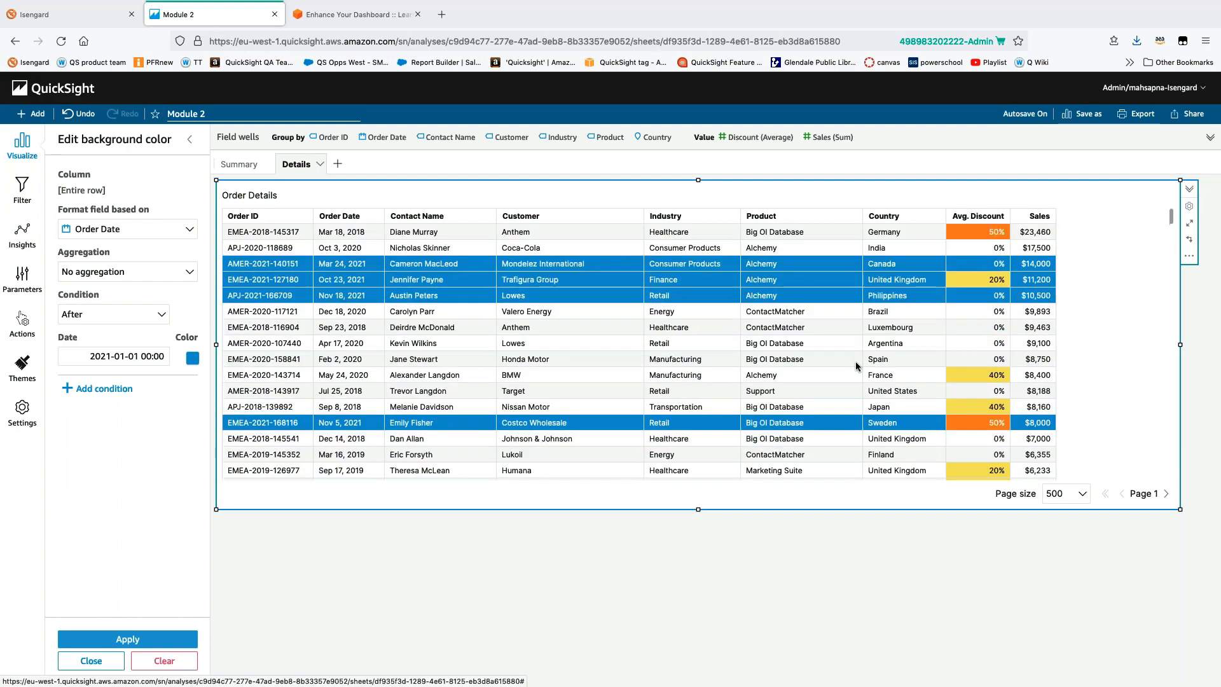
Leave the entire-row background color rule and clear the fields list search
click(190, 139)
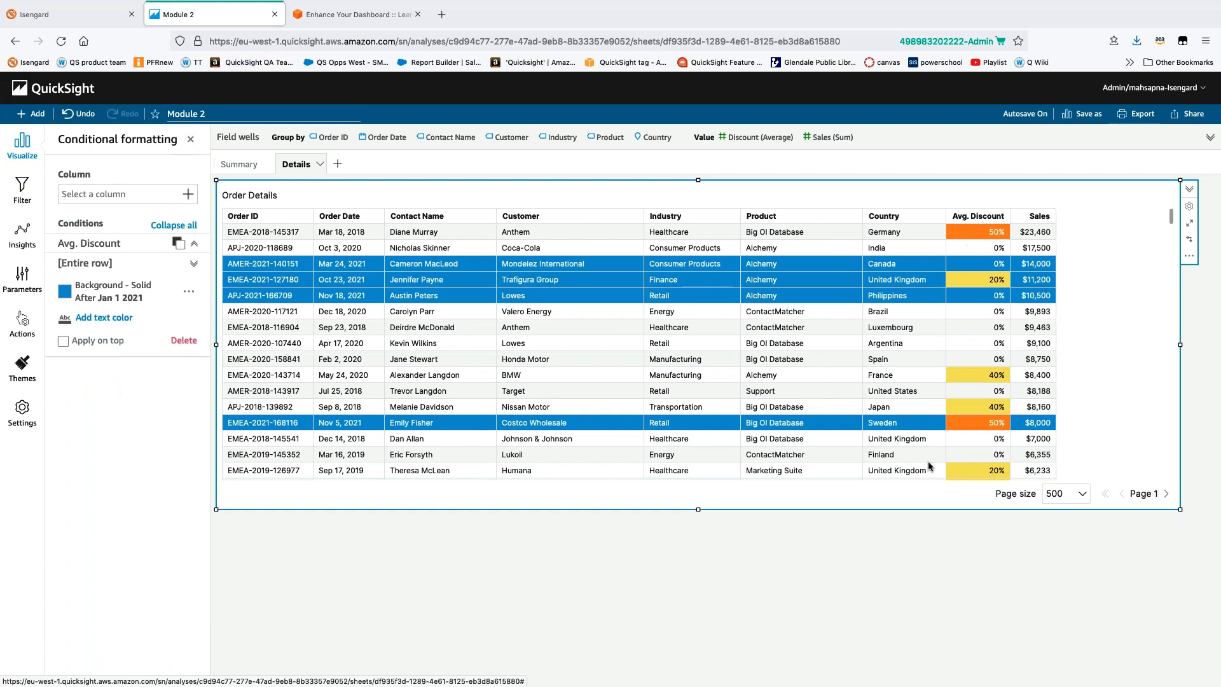
click(653, 557)
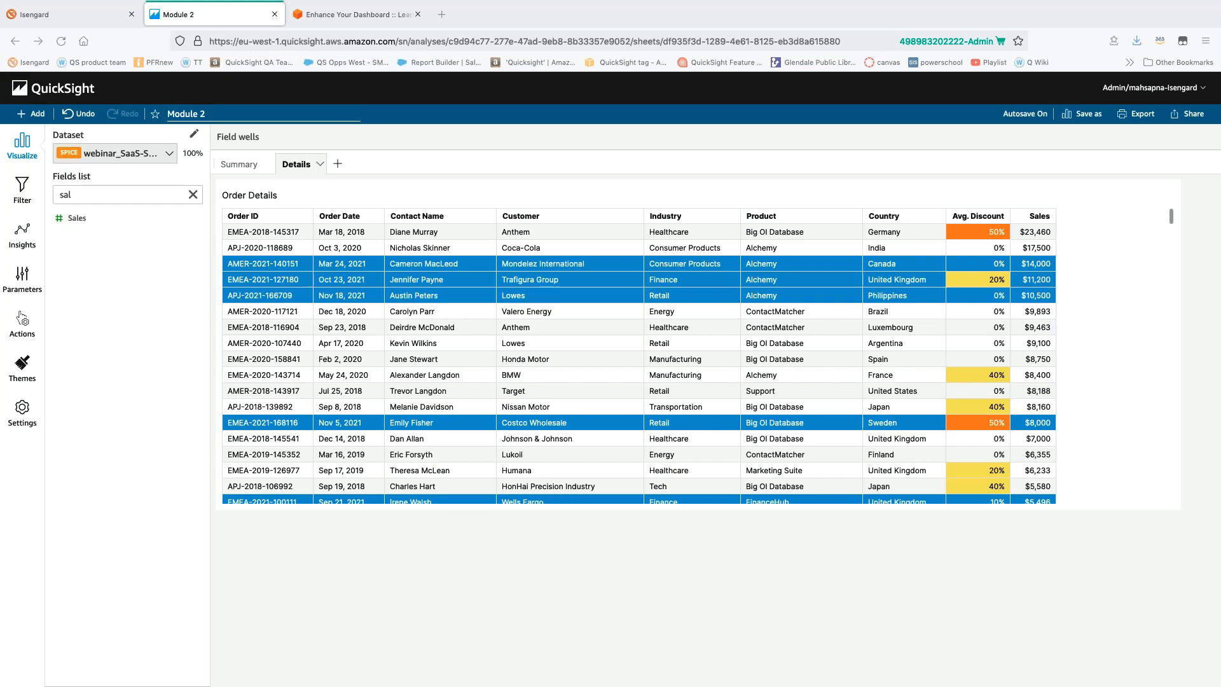
click(193, 194)
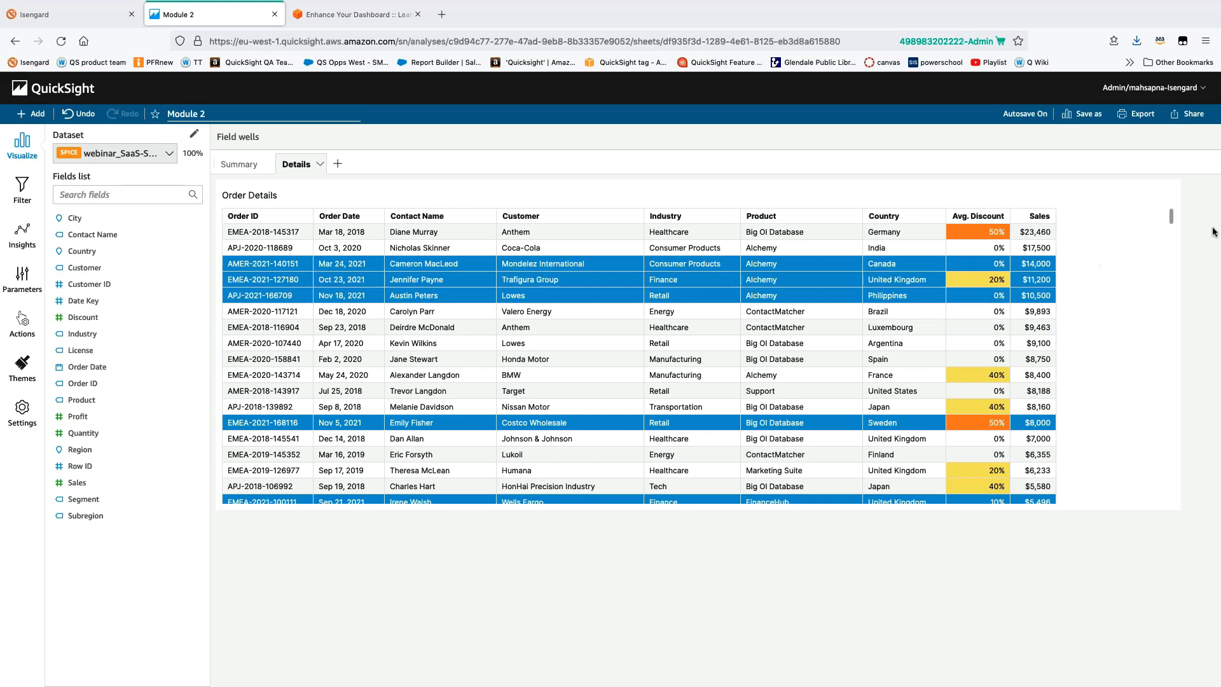
Rename the Contact Name column header of the Order Details table to Contact
click(1166, 213)
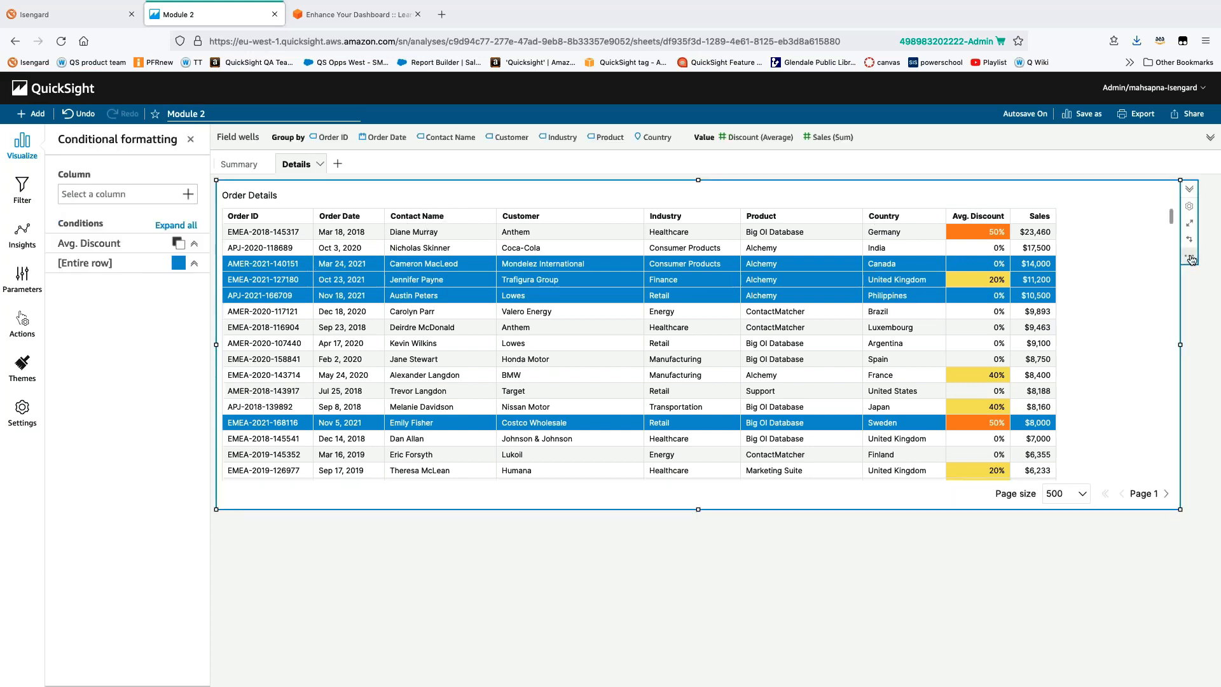
click(1189, 208)
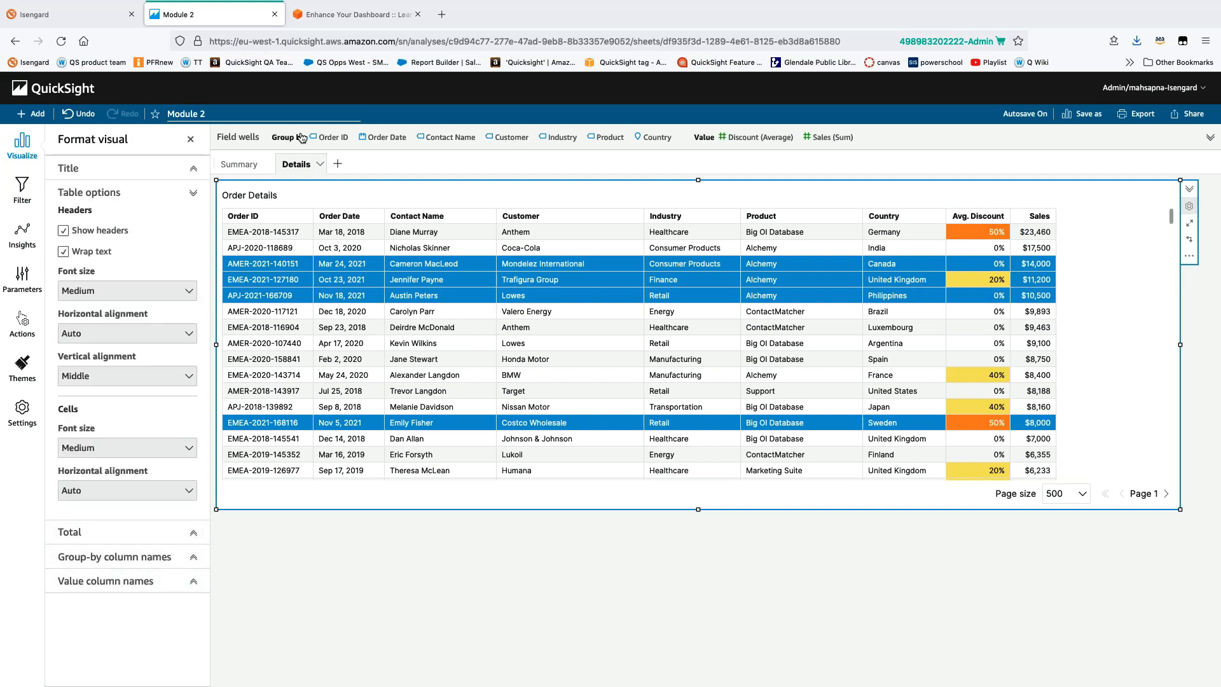
click(118, 558)
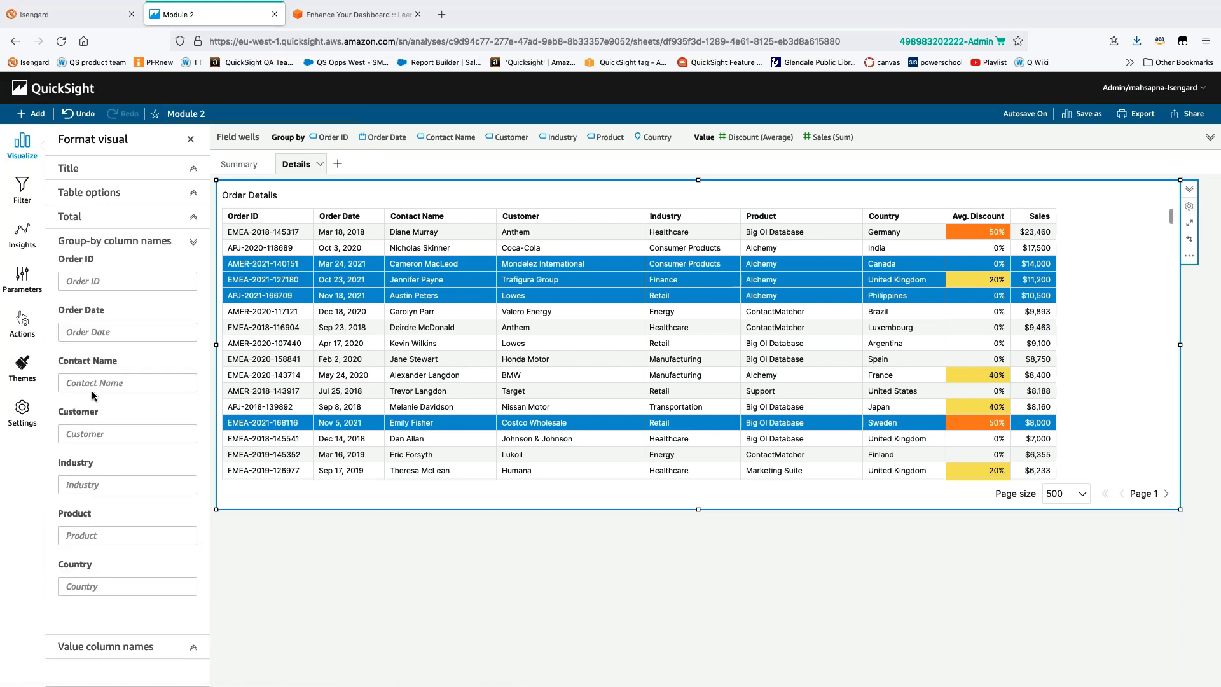
click(137, 379)
text(Contact)
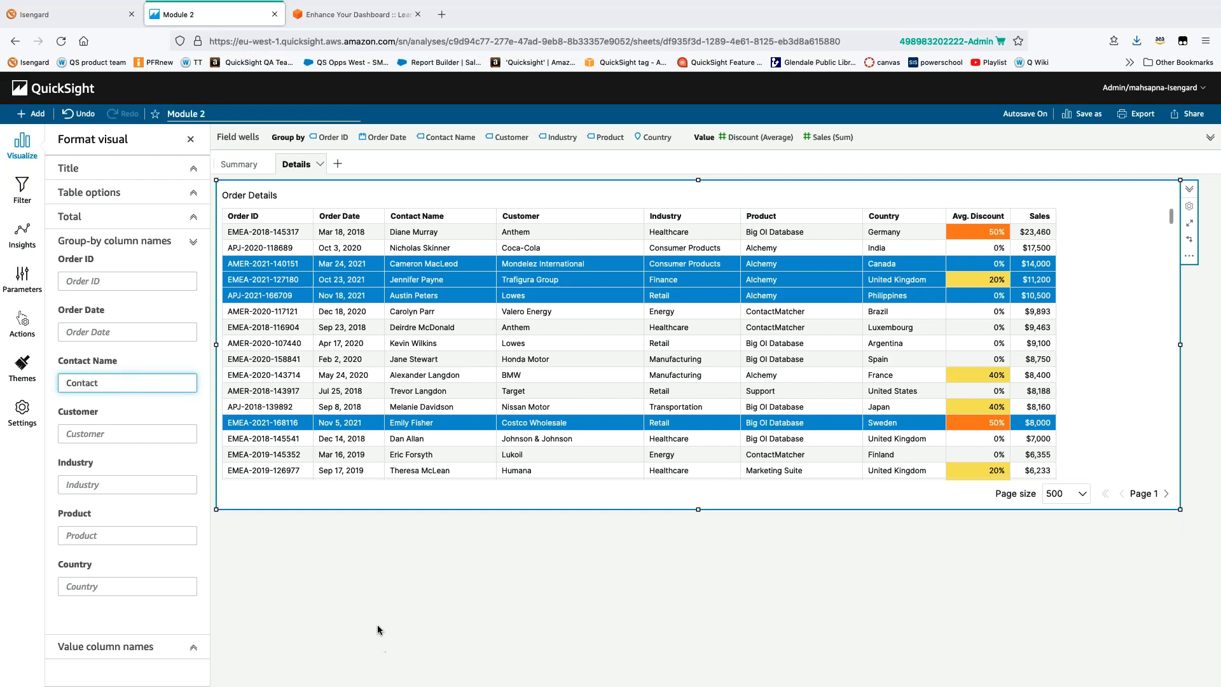
click(396, 586)
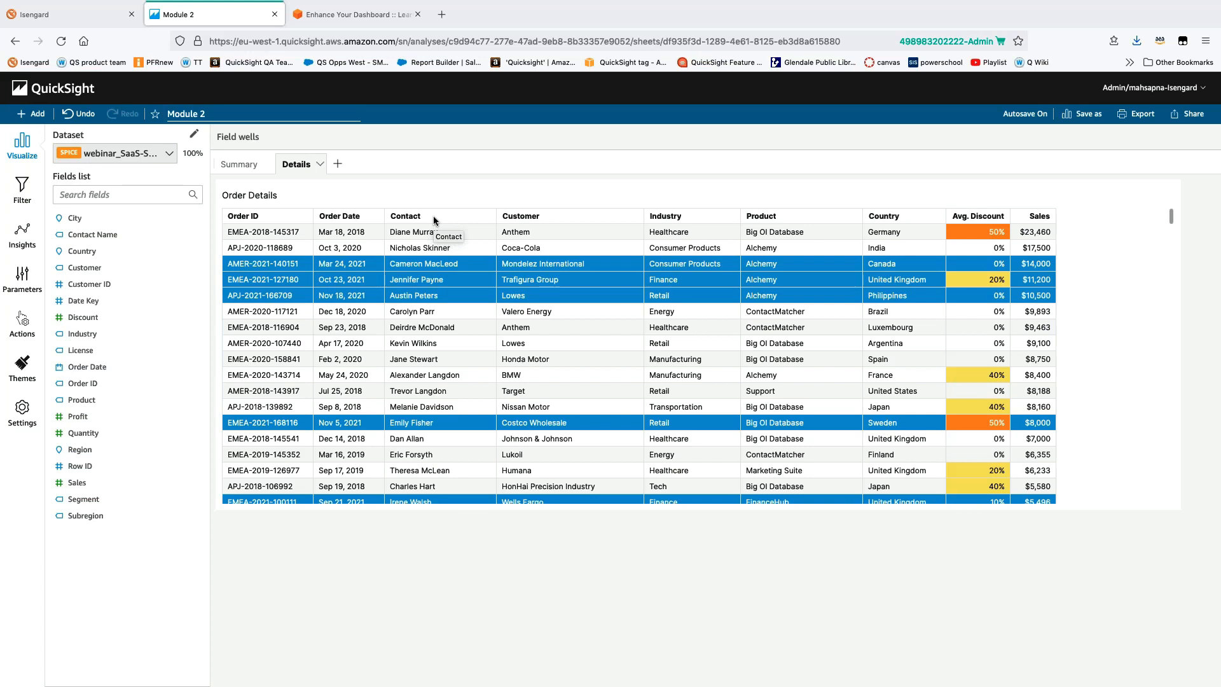
Go to the Summary sheet, apply the Free-form dashboard layout, and look over the visuals on the sheet
click(237, 166)
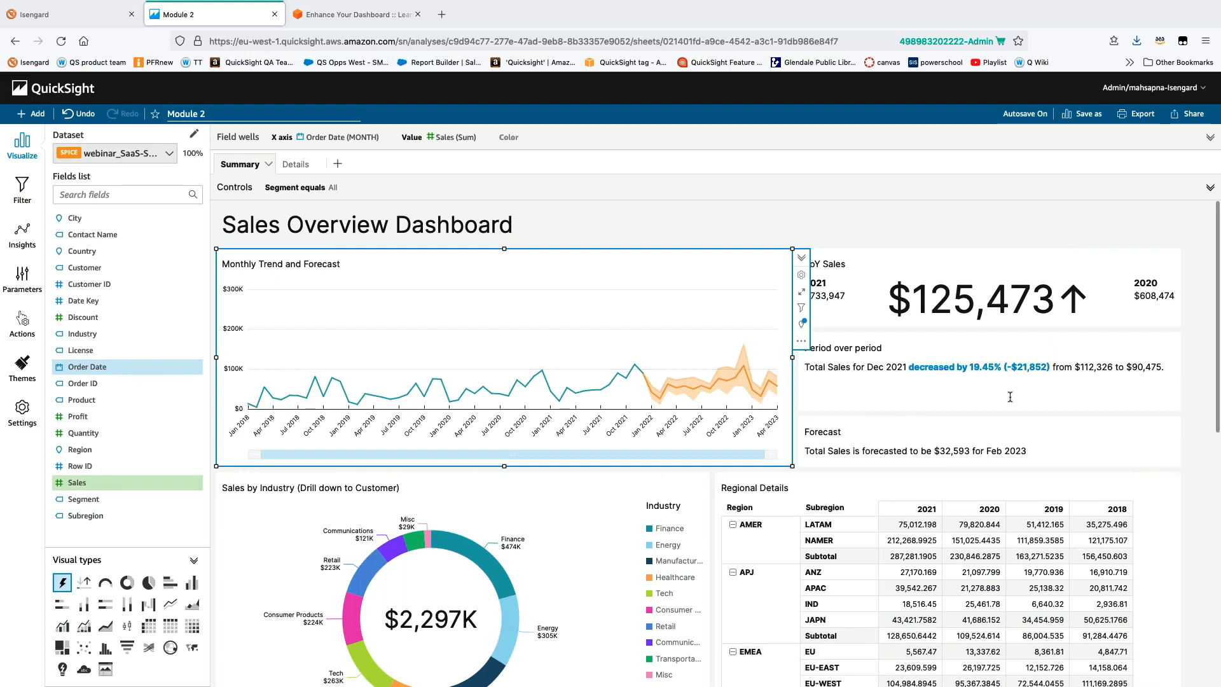
click(1149, 251)
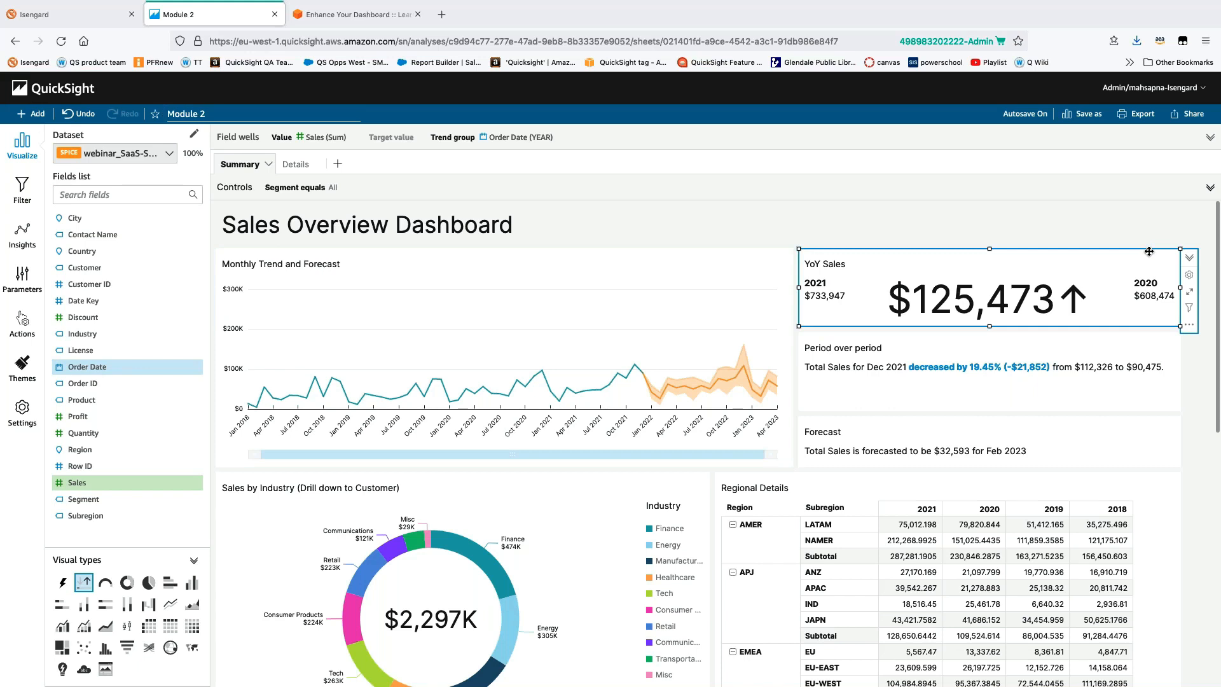
click(23, 416)
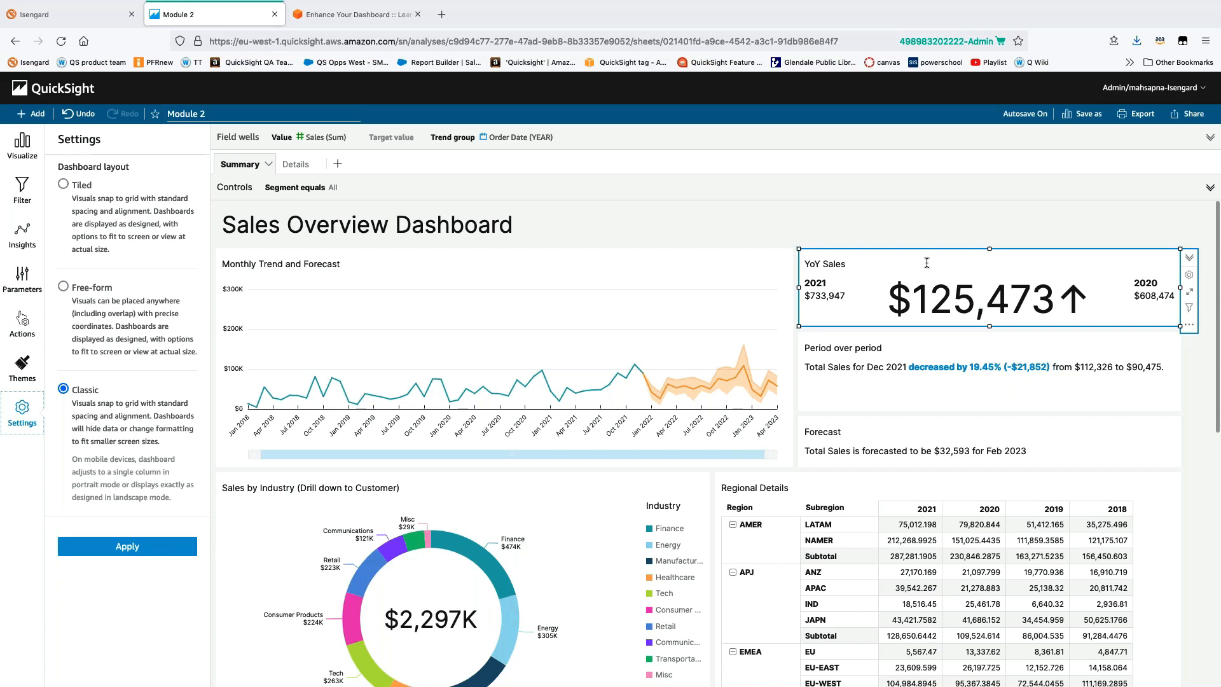
click(64, 290)
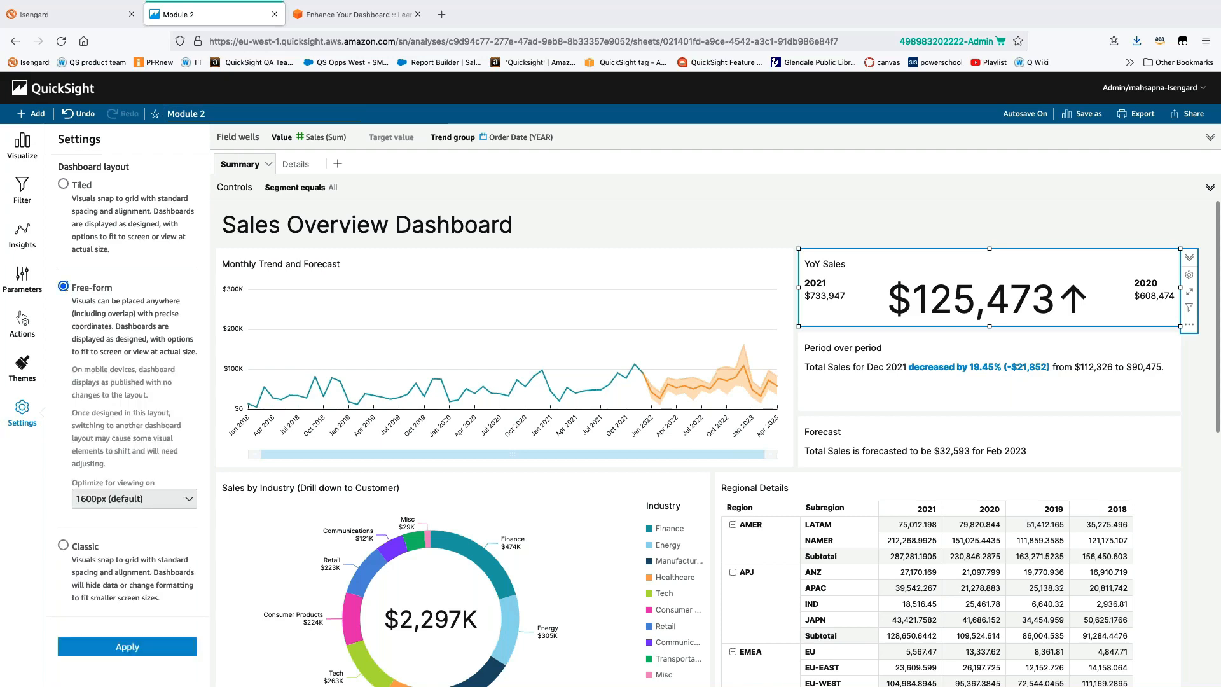
click(127, 646)
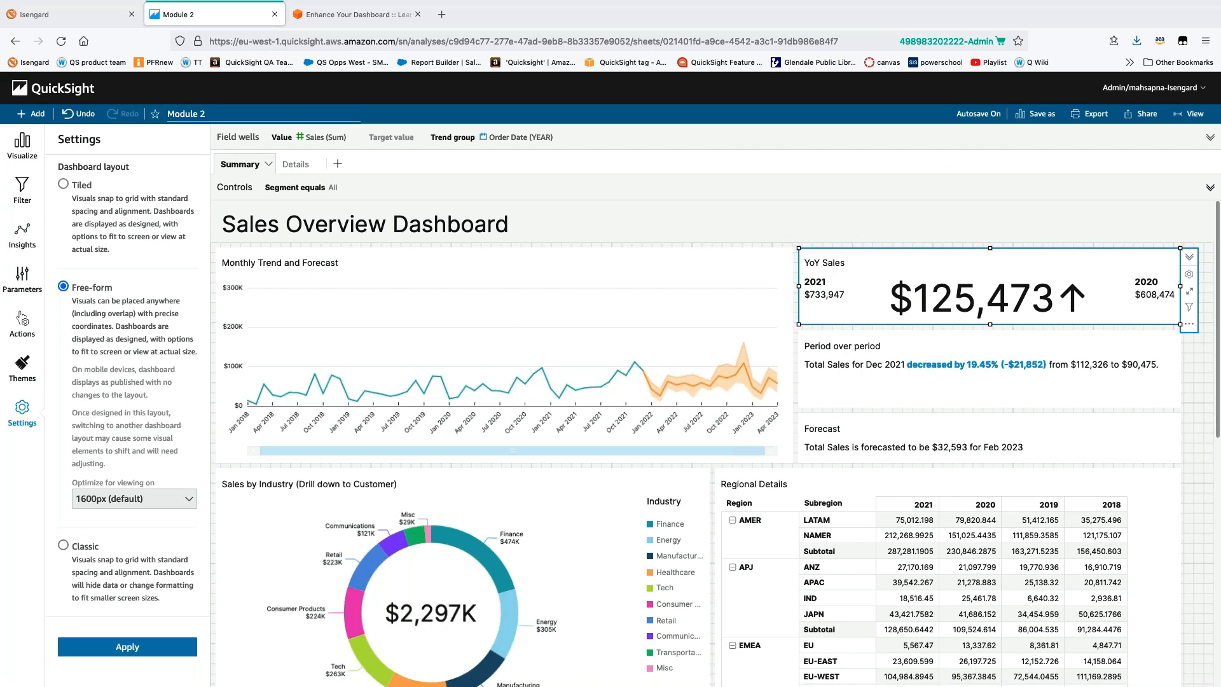
drag(1218, 415, 1218, 471)
scroll(696, 513, down, 3)
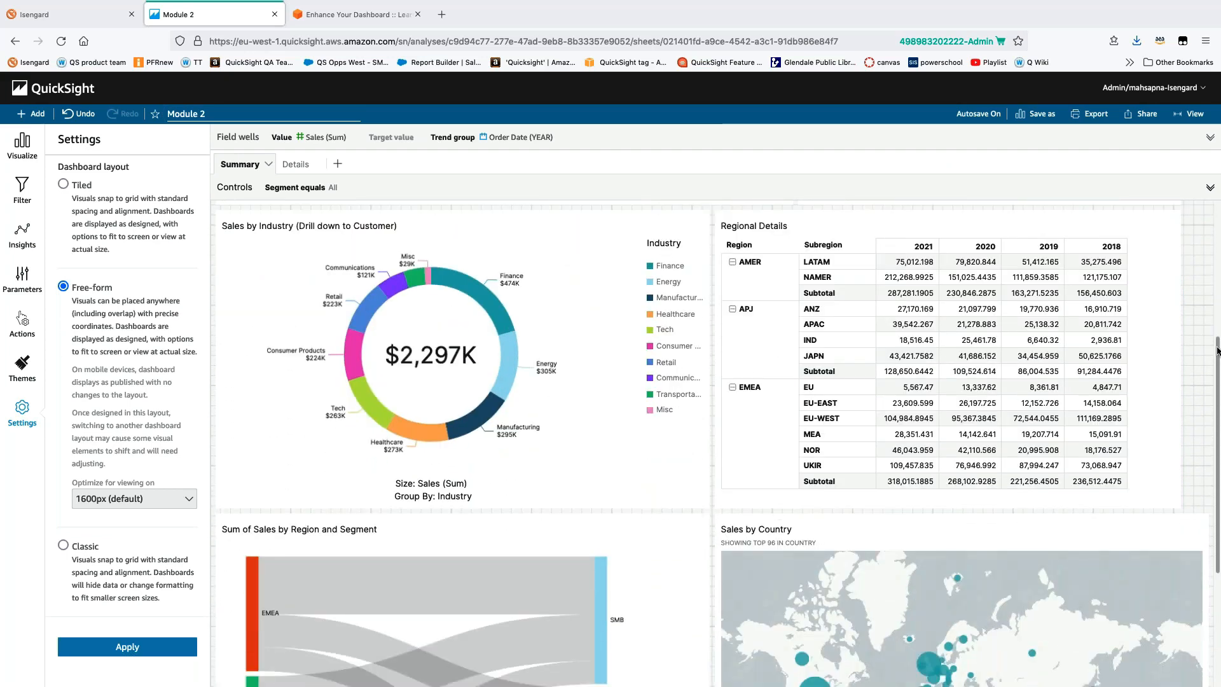
drag(1219, 365, 1218, 274)
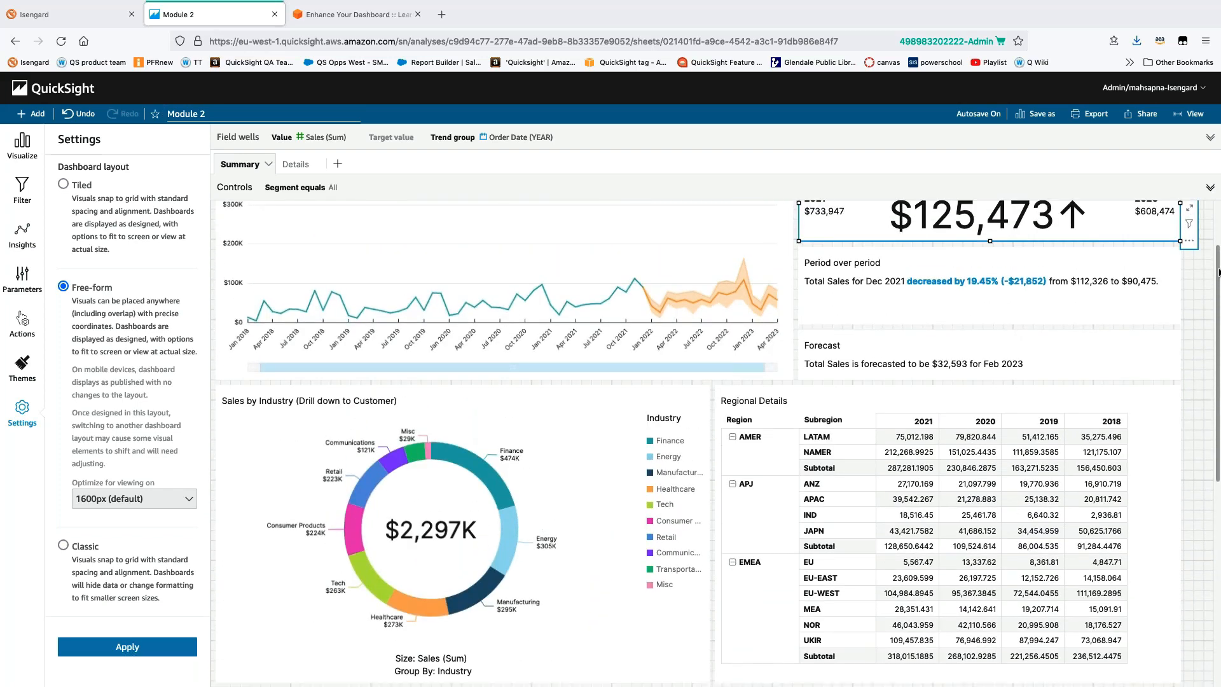
Move the Forecast insight on top of the Monthly Trend and Forecast chart, beside the chart's title
drag(1219, 213, 1219, 210)
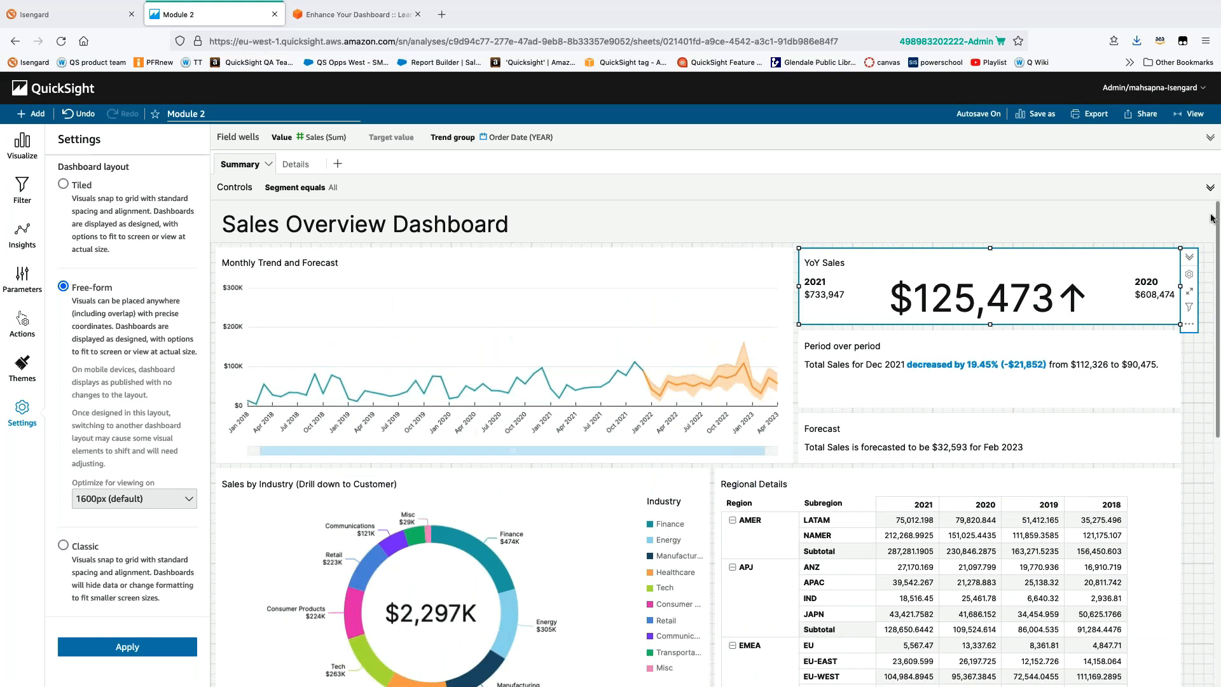
click(959, 389)
click(939, 428)
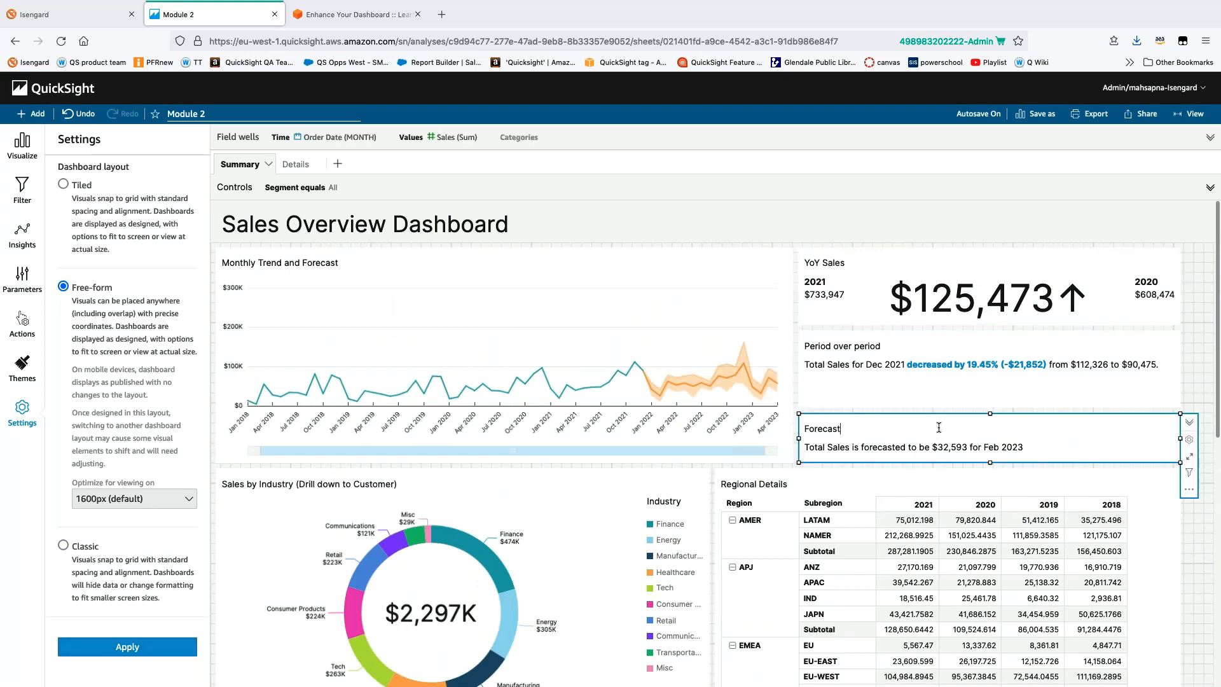
drag(1034, 416, 588, 255)
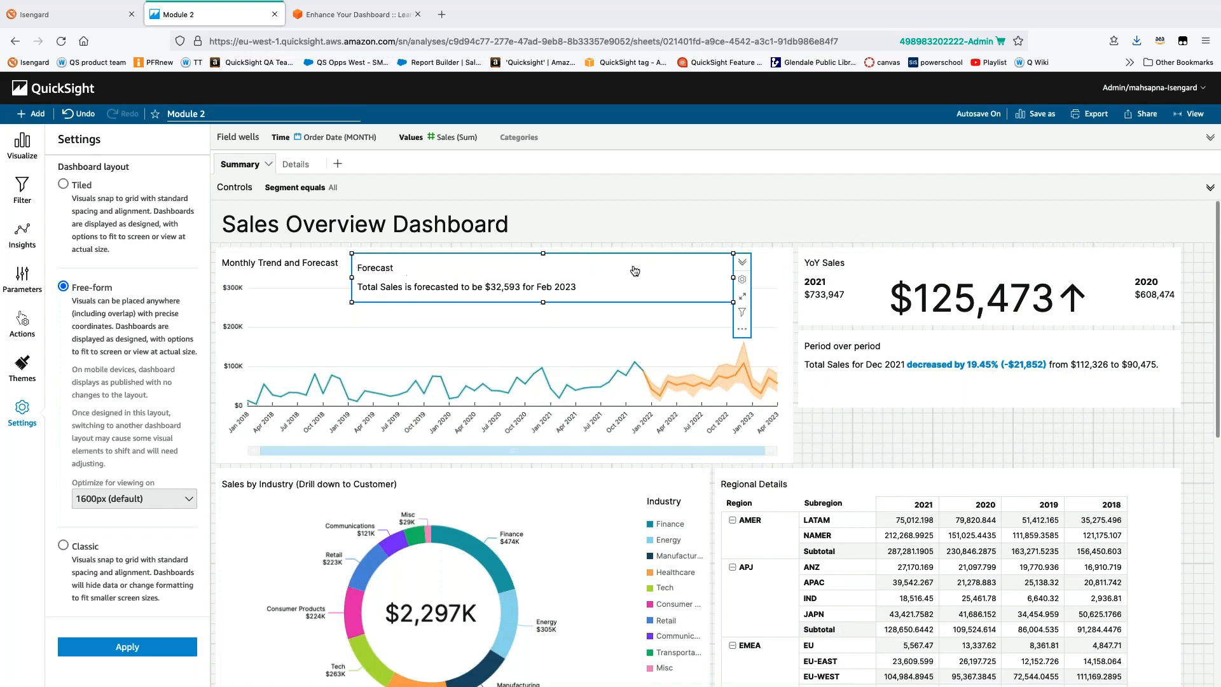
Hide the Forecast insight's title and narrow its box over the line chart
click(742, 282)
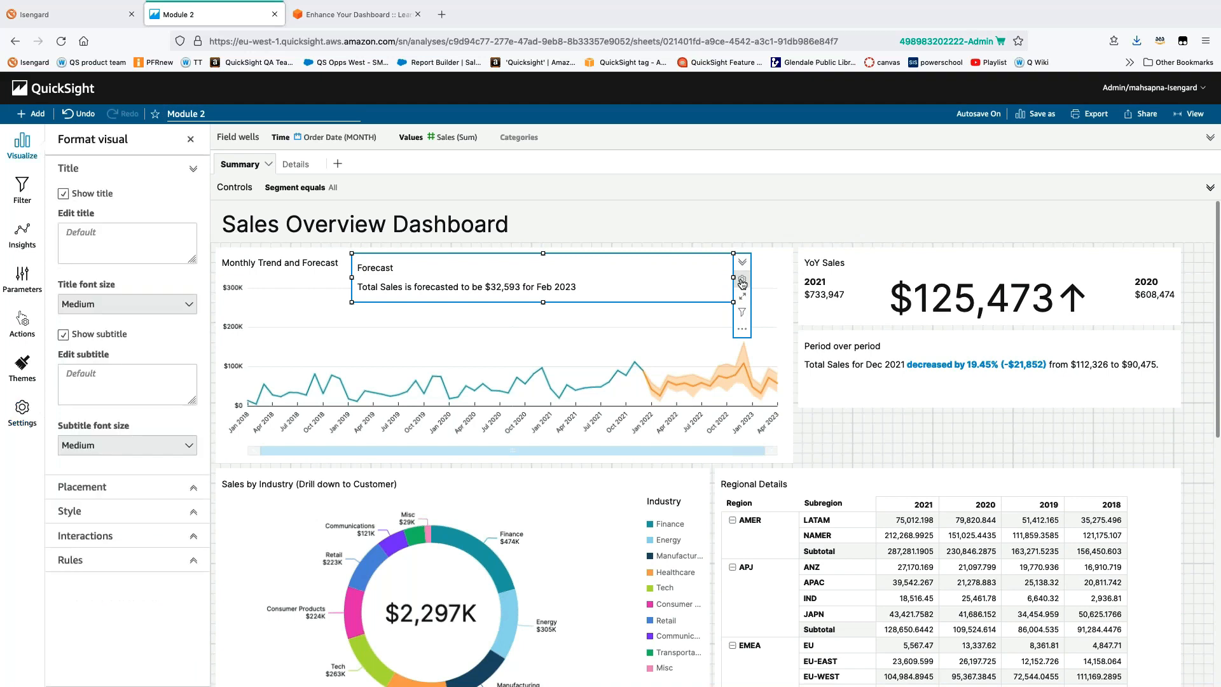
click(63, 194)
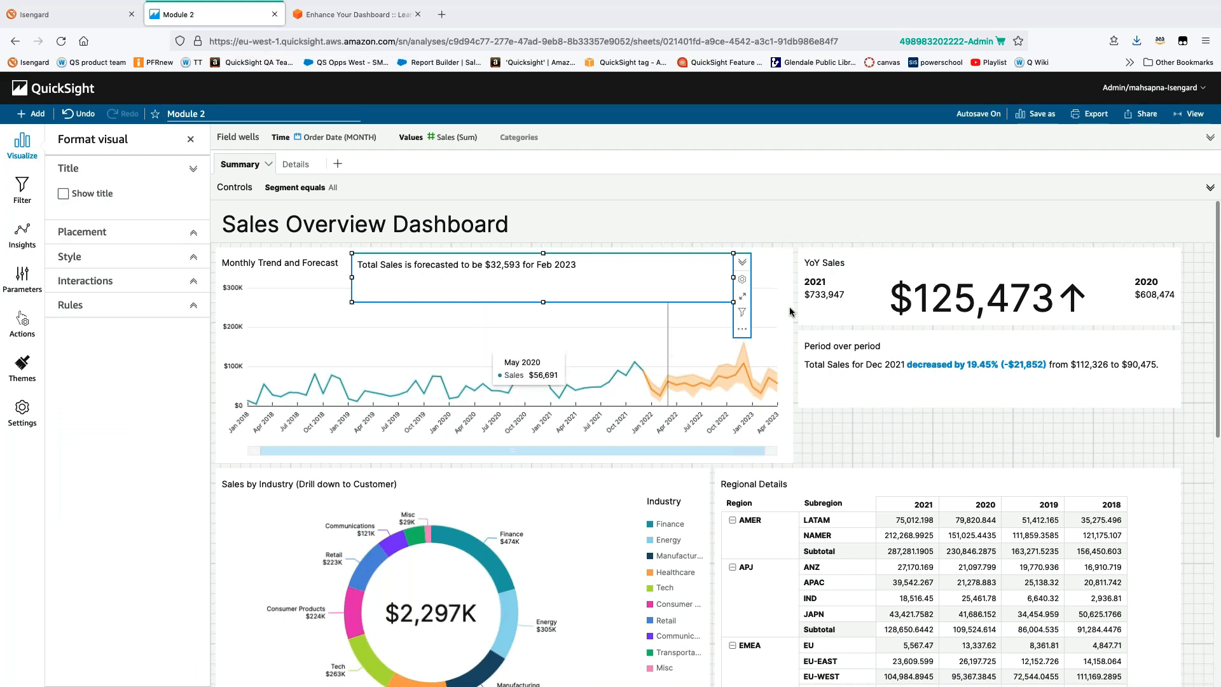
drag(734, 303, 581, 302)
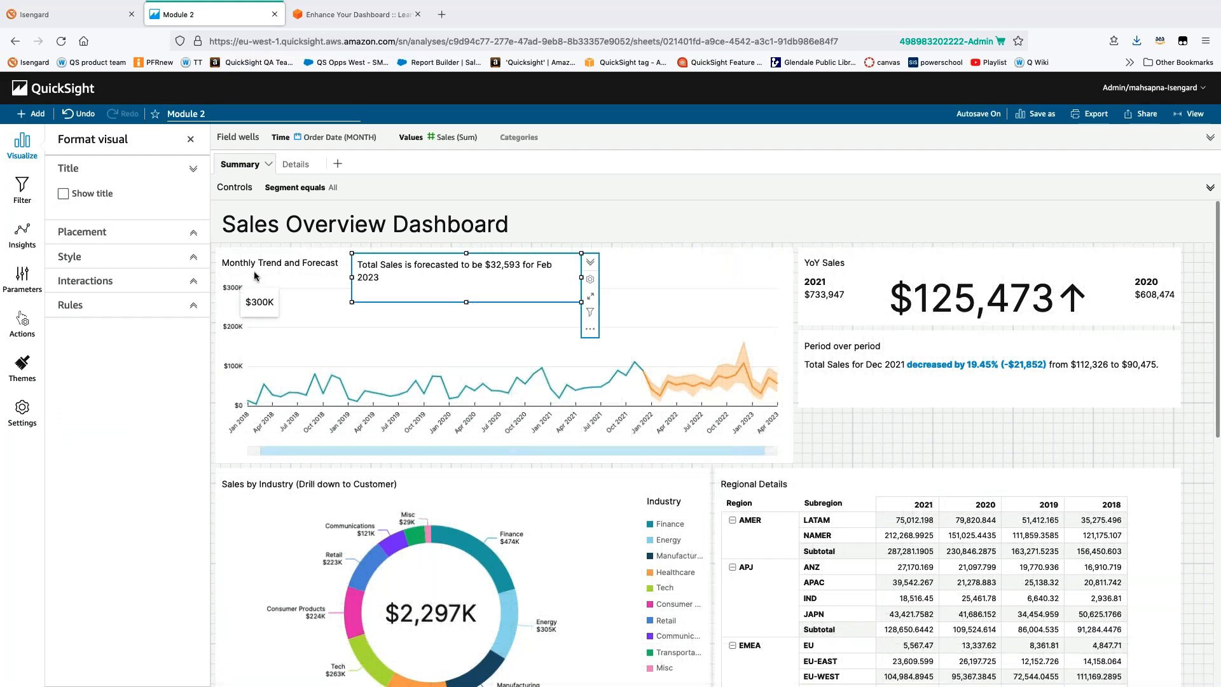
Hide the title of the Monthly Trend and Forecast chart and turn off its Y-axis grid lines
click(701, 269)
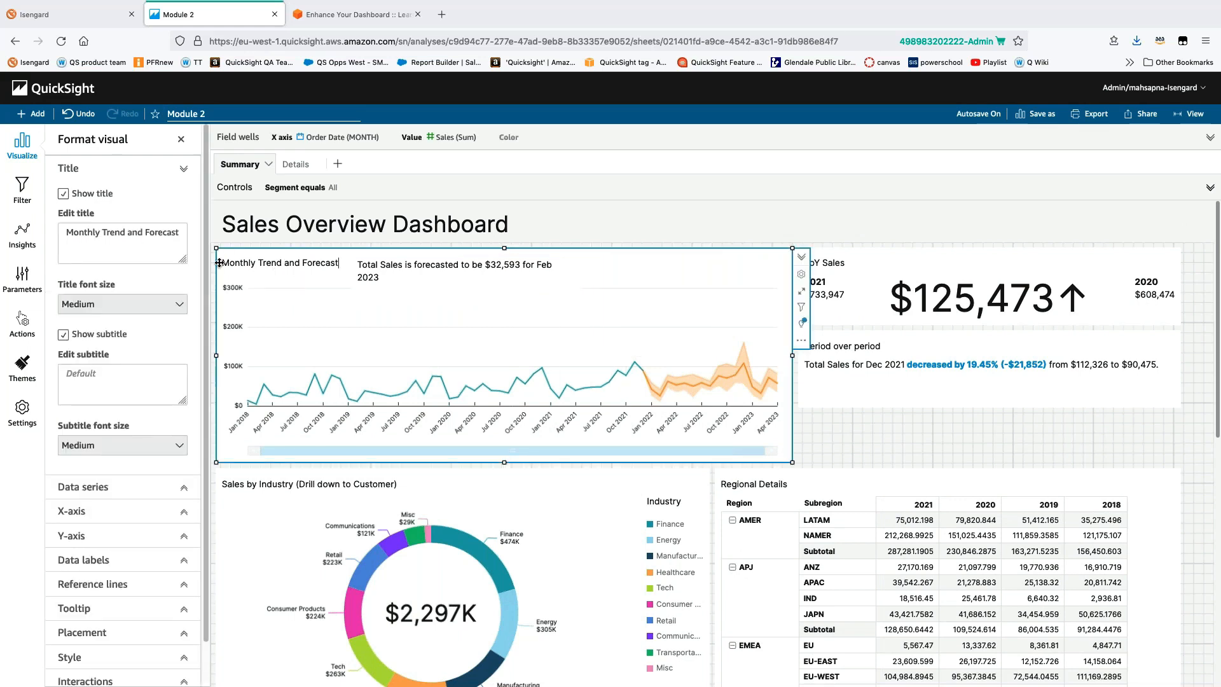
click(801, 277)
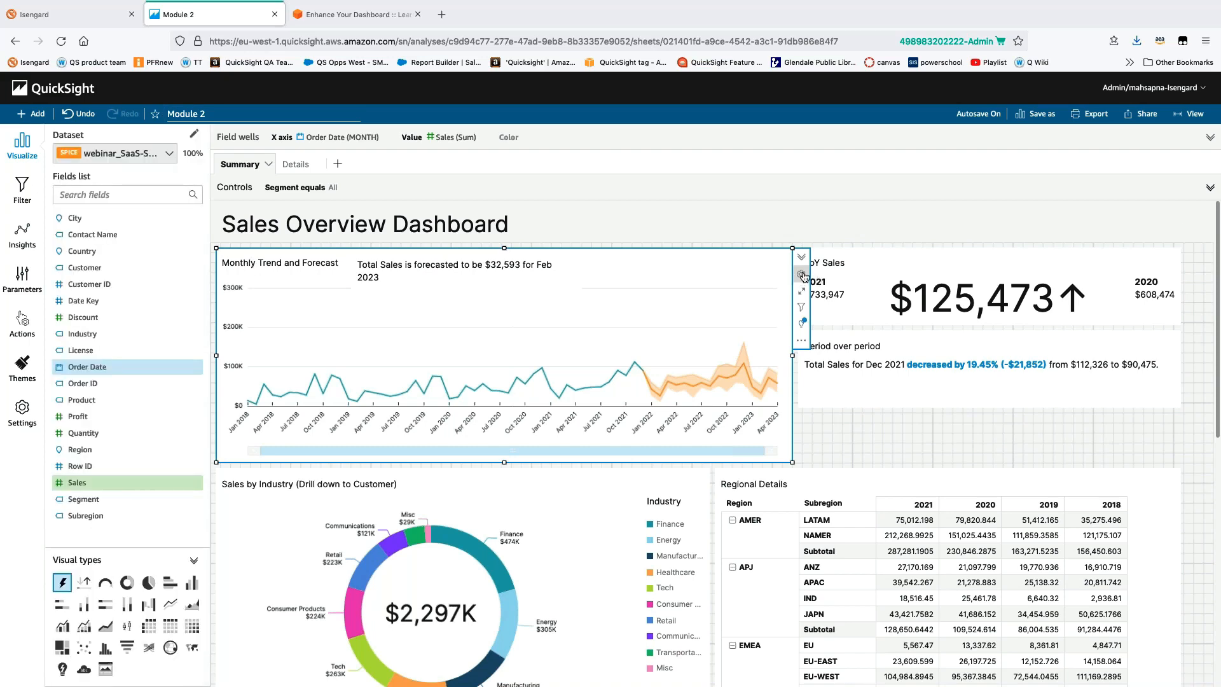
click(802, 275)
click(68, 196)
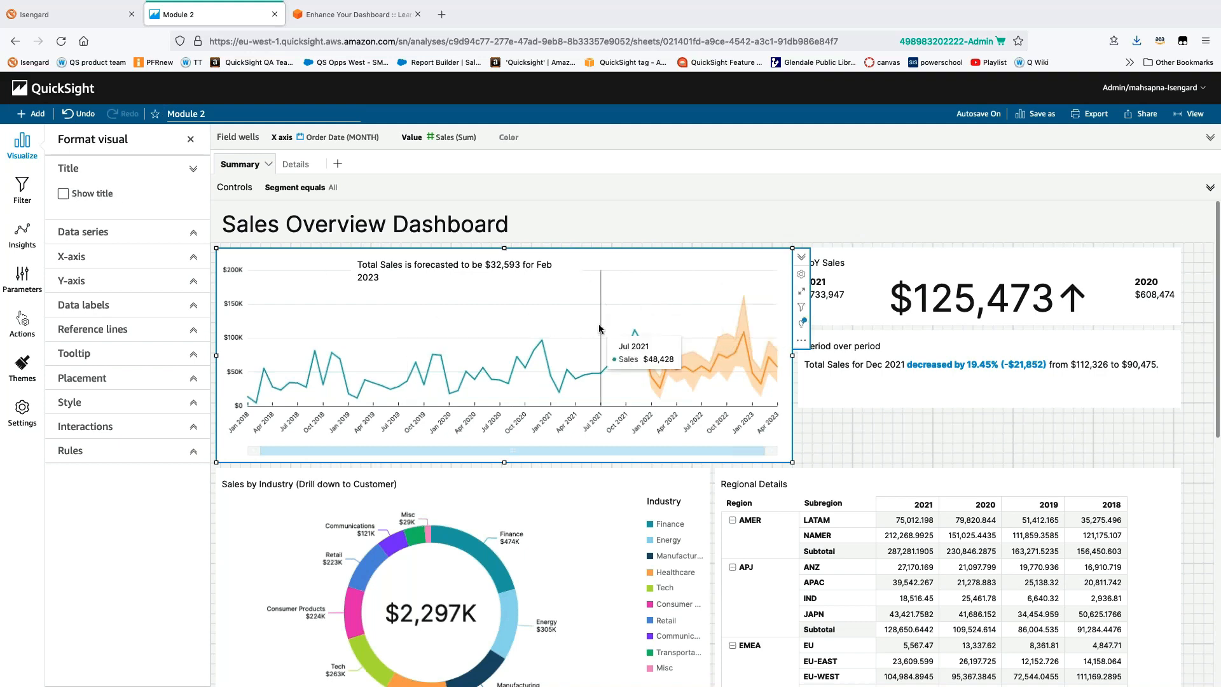
click(88, 282)
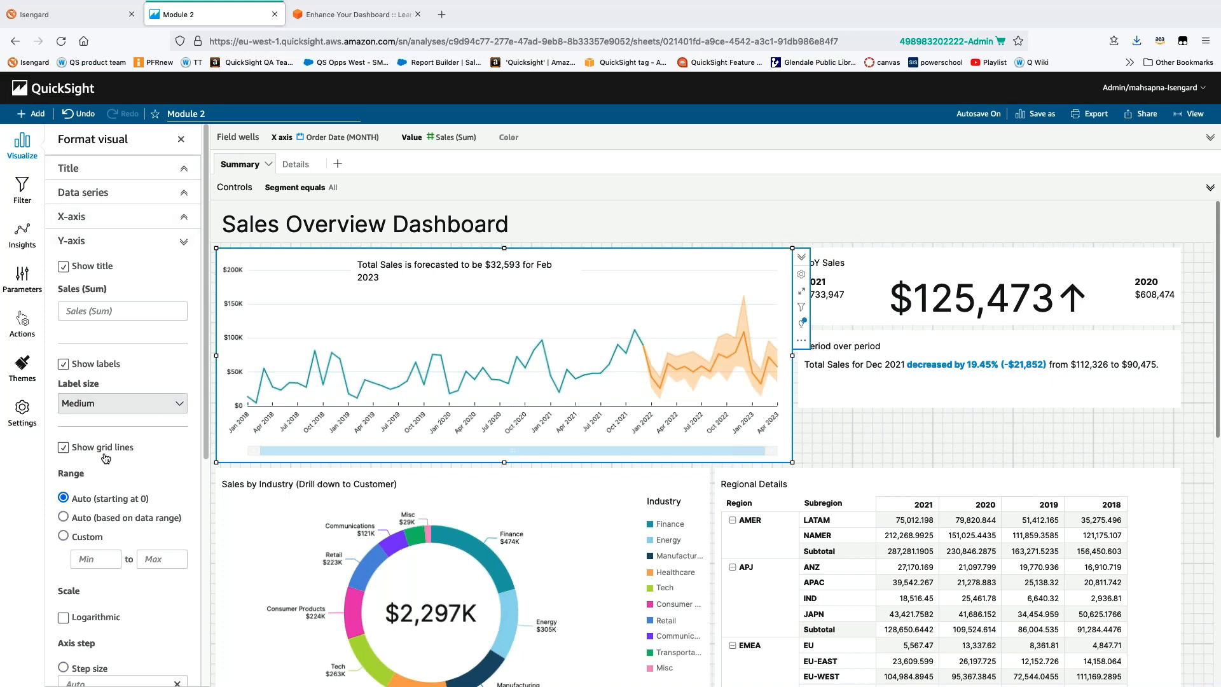
click(63, 448)
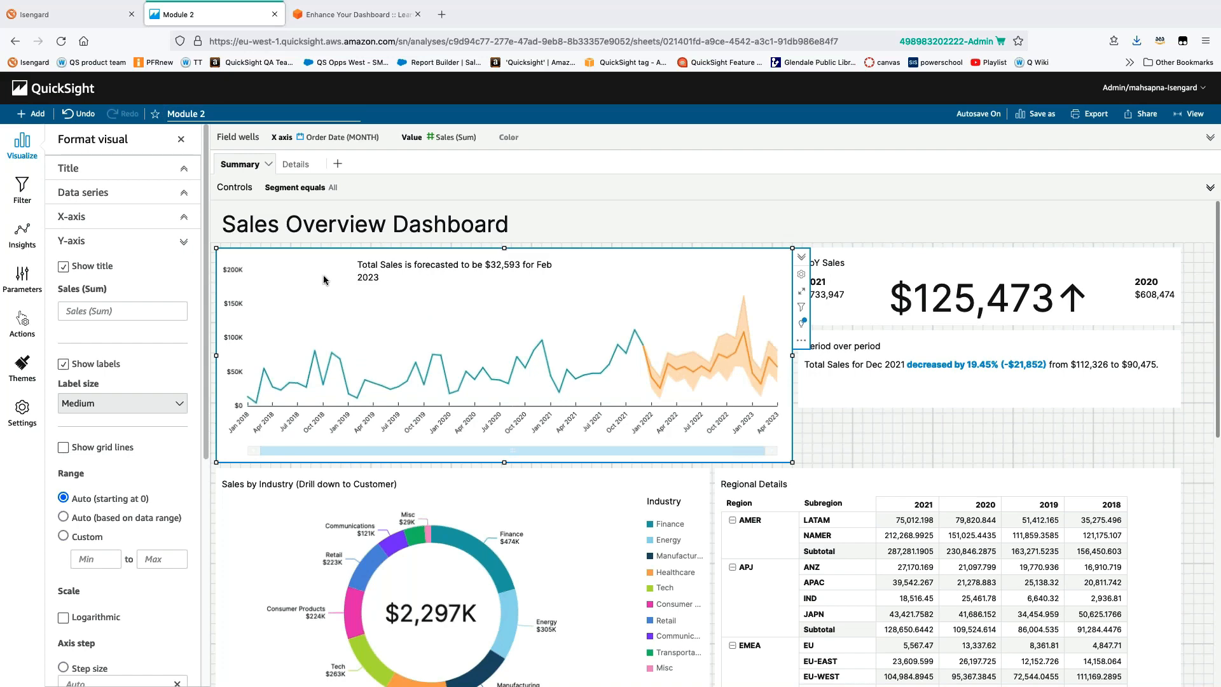
Shrink the forecast insight to a narrow two-line box and move it close to the line chart's Y-axis labels
click(428, 263)
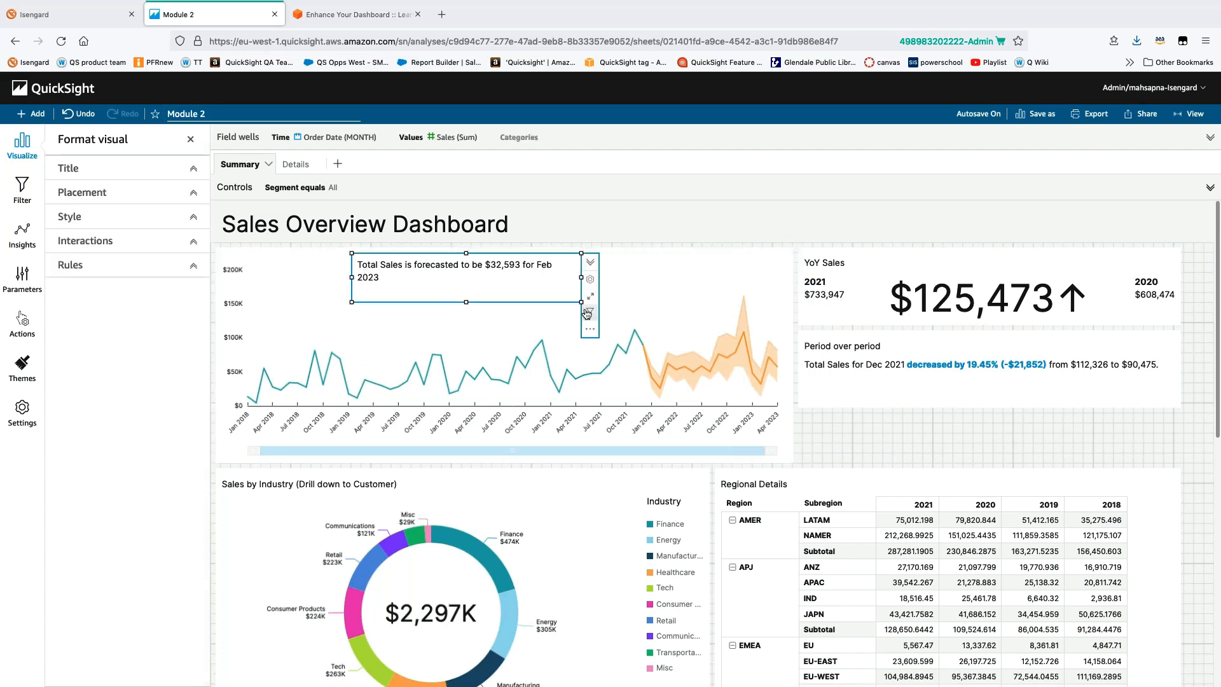
drag(581, 302, 491, 320)
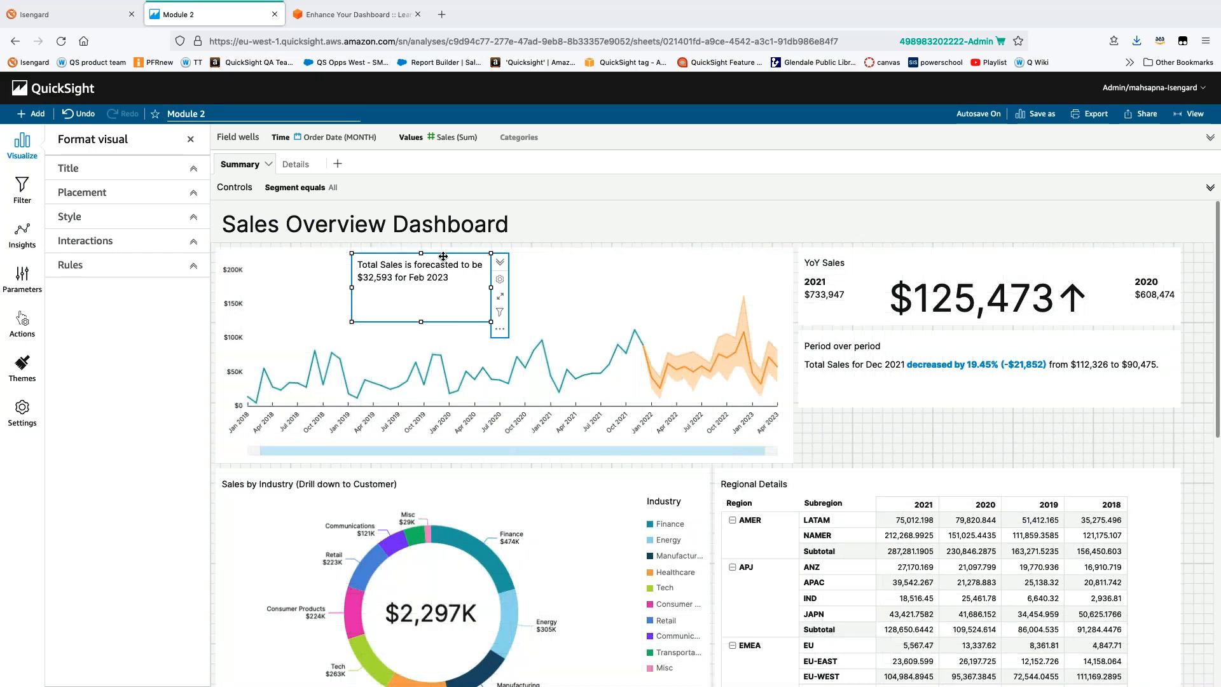
drag(440, 255, 393, 259)
drag(393, 260, 395, 255)
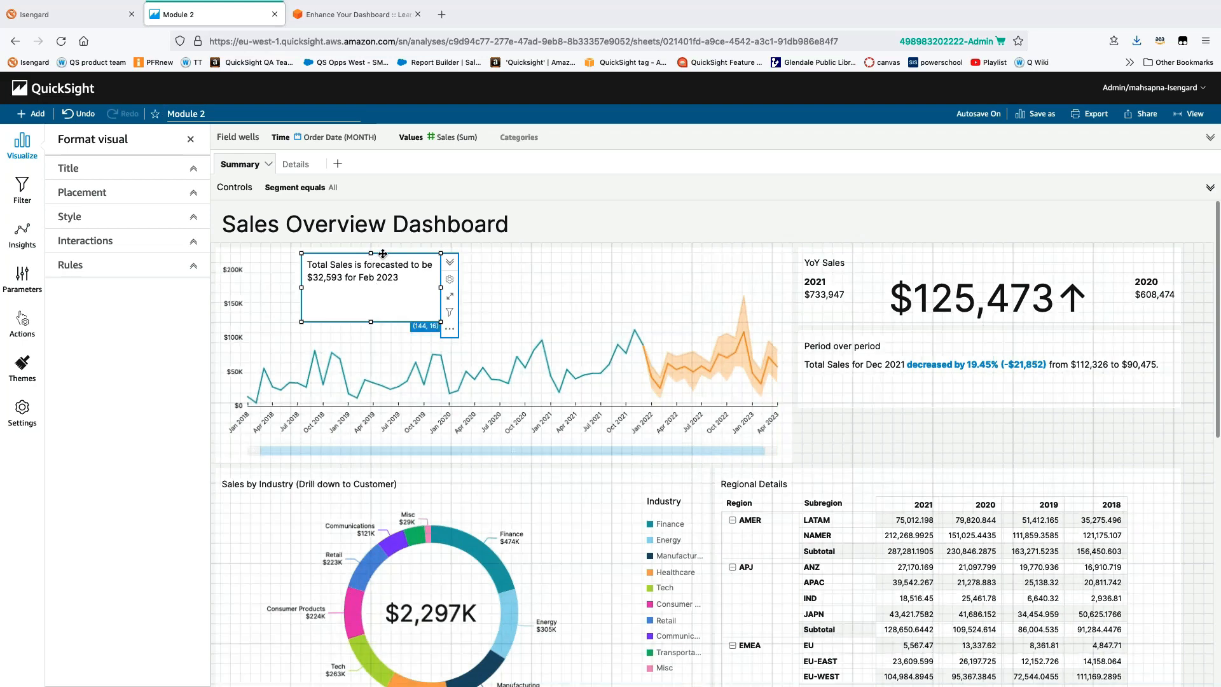
drag(385, 254, 365, 254)
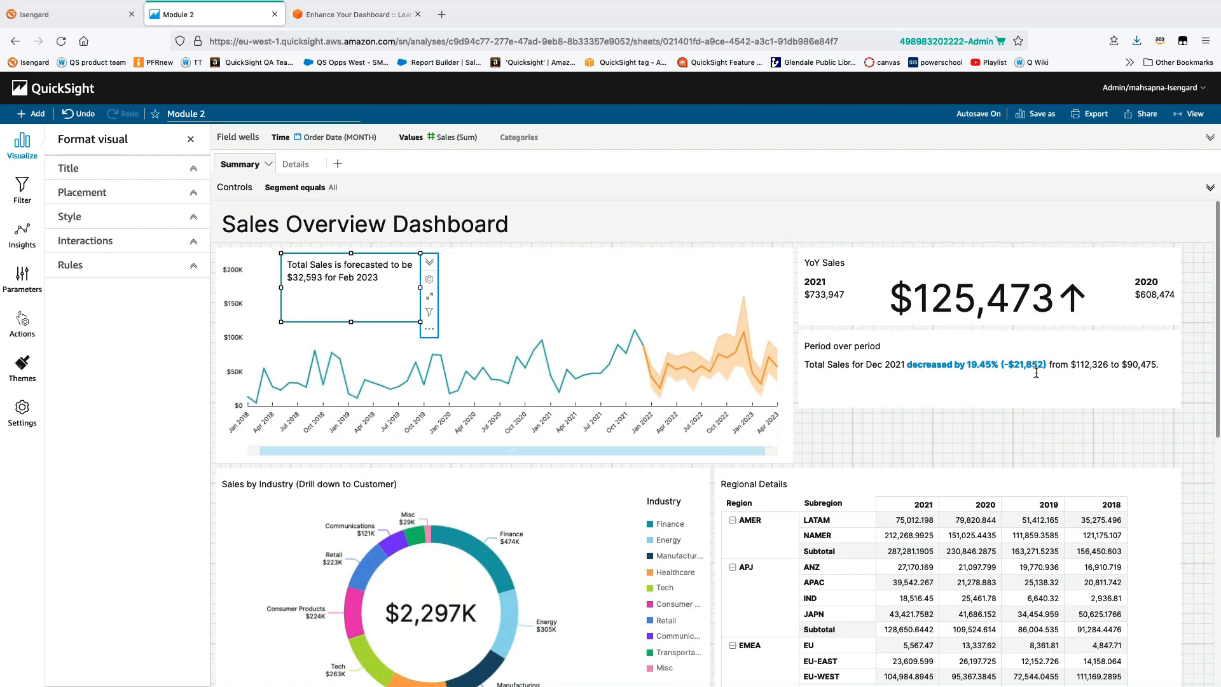
Move the Period over period insight onto the line chart beside the forecast text and narrow its box
click(1016, 349)
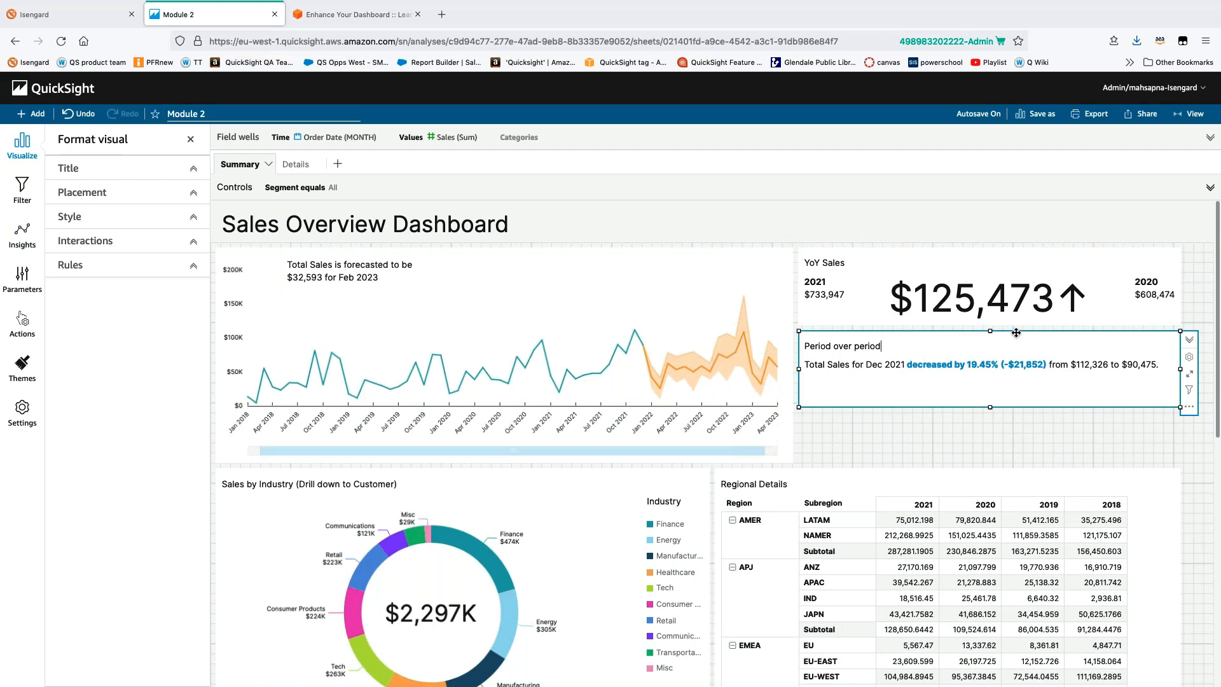
drag(1015, 333, 638, 258)
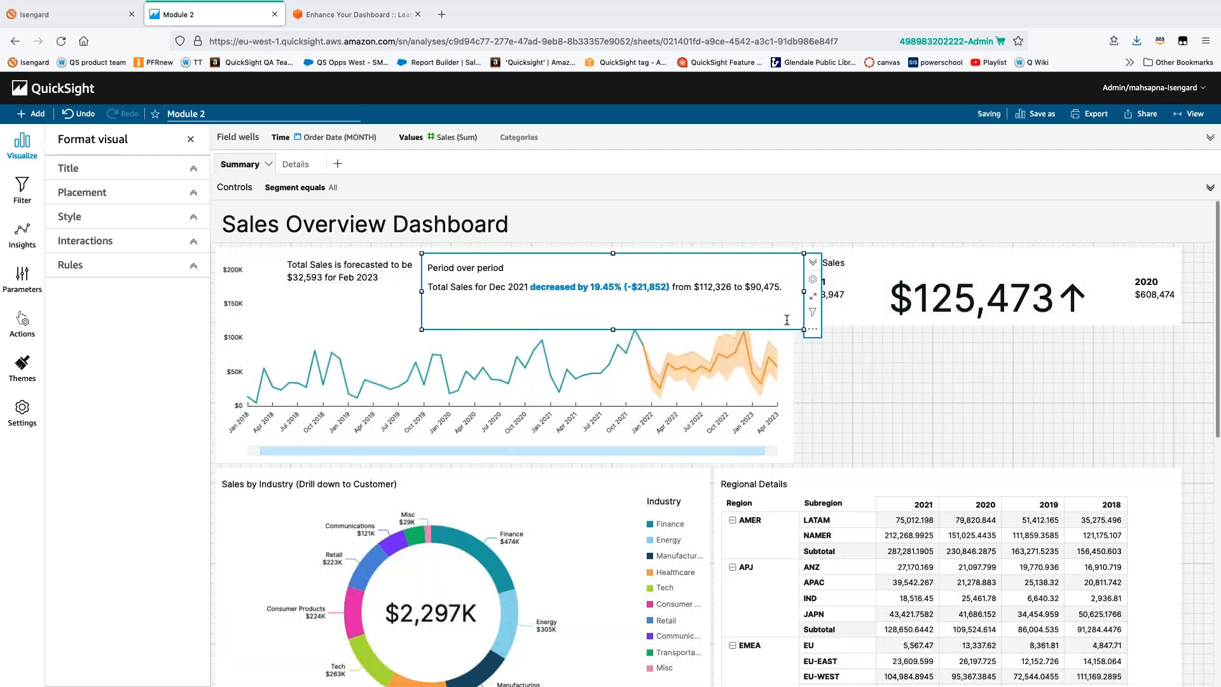
drag(806, 330, 707, 330)
drag(598, 252, 618, 251)
click(910, 399)
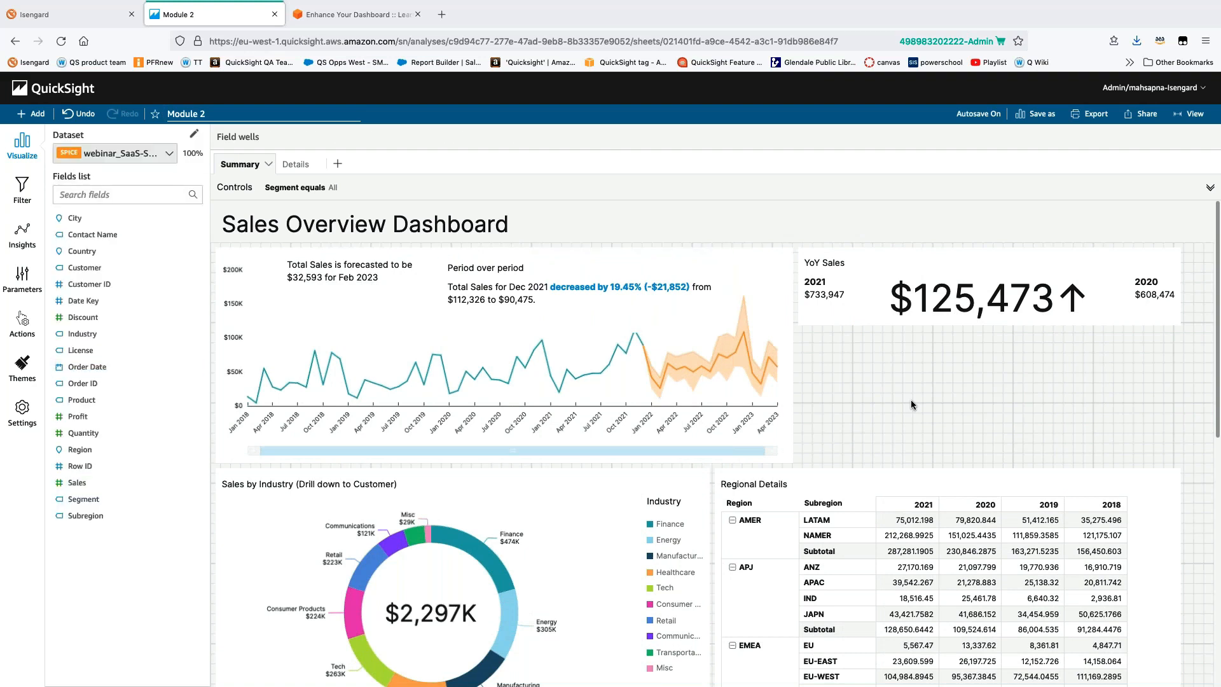
Turn off the background color of the Period over period insight so it does not cover the line chart
click(570, 282)
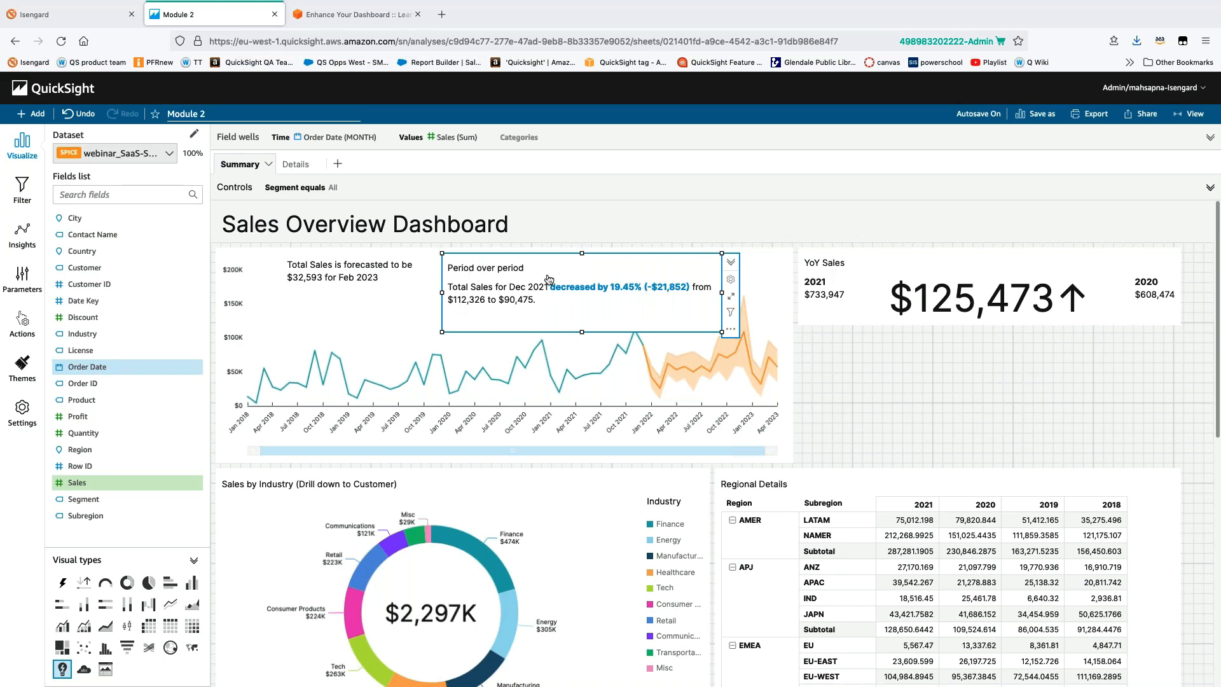
click(731, 281)
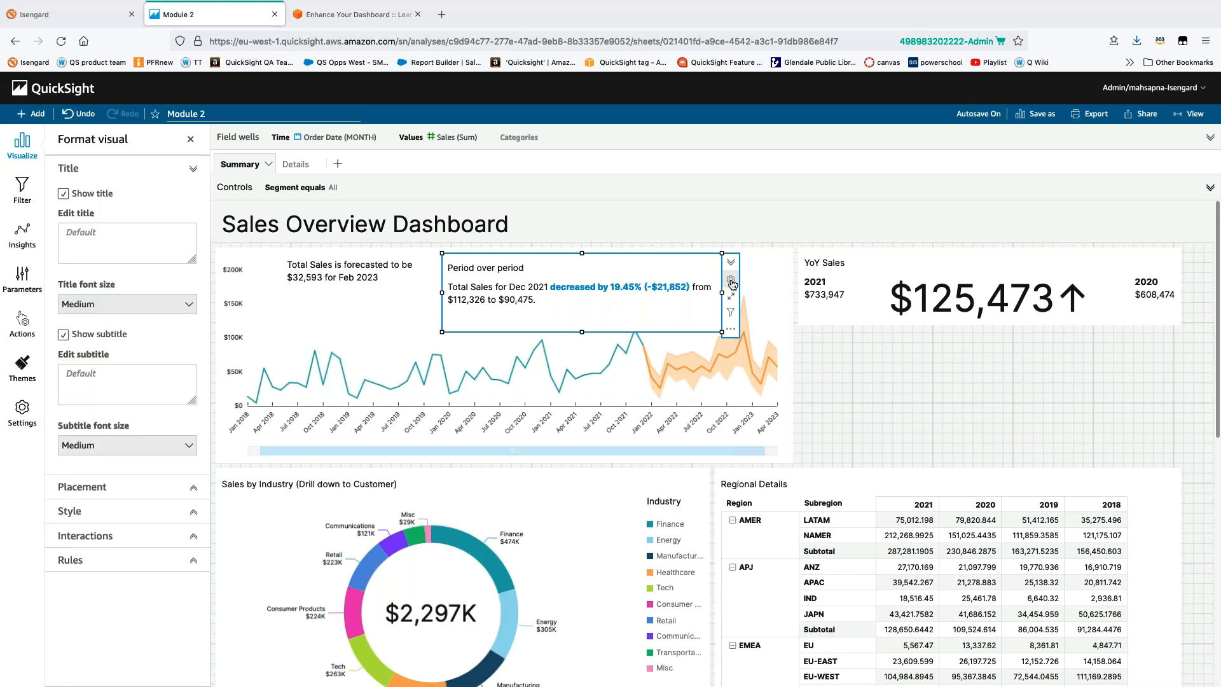
click(76, 517)
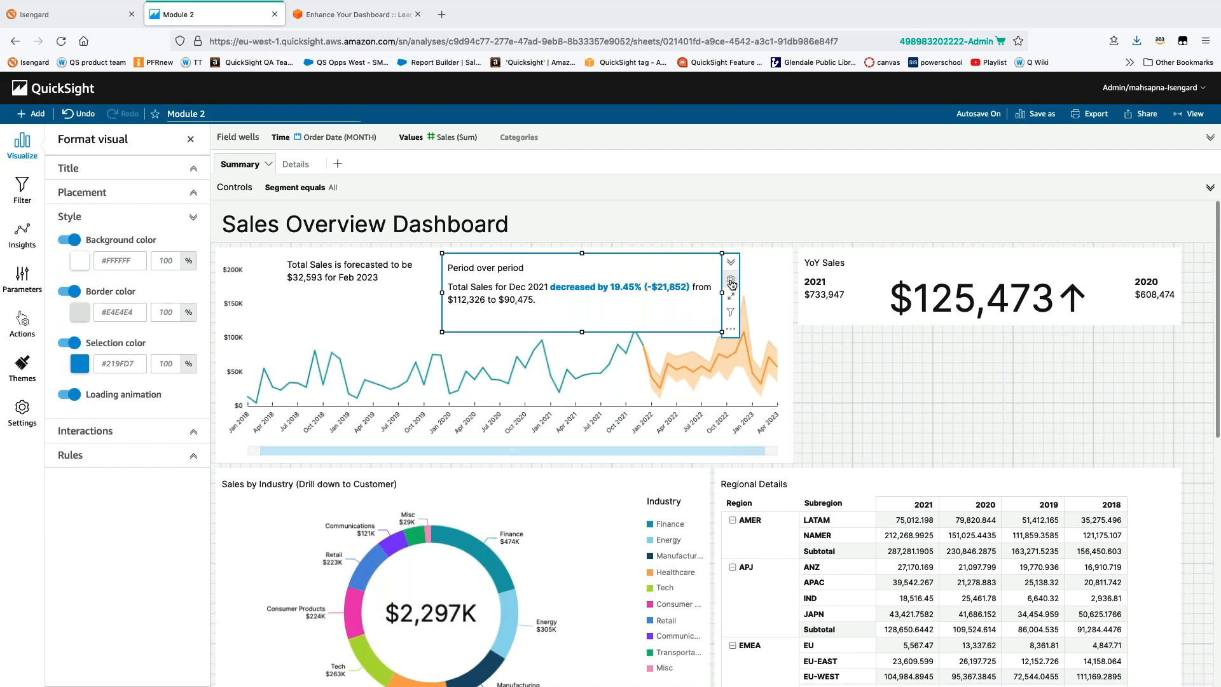
click(66, 241)
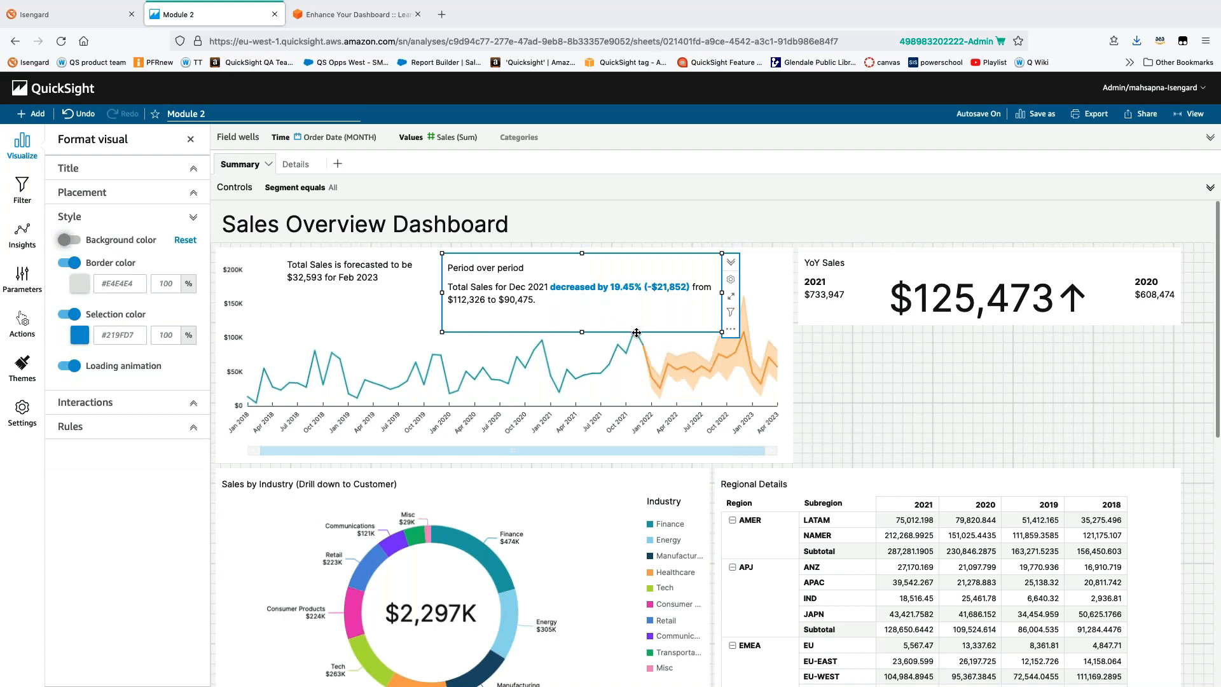
click(629, 384)
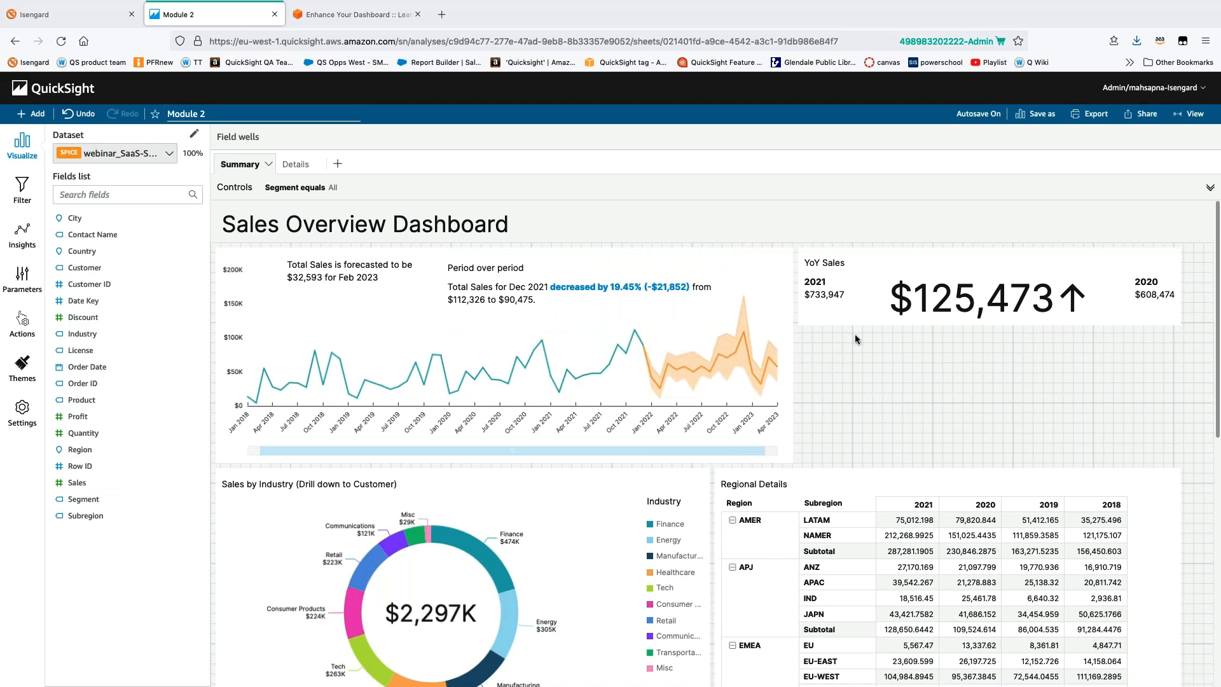
Hide the Period over period insight's title and narrow its box to clear the forecast peak
click(574, 284)
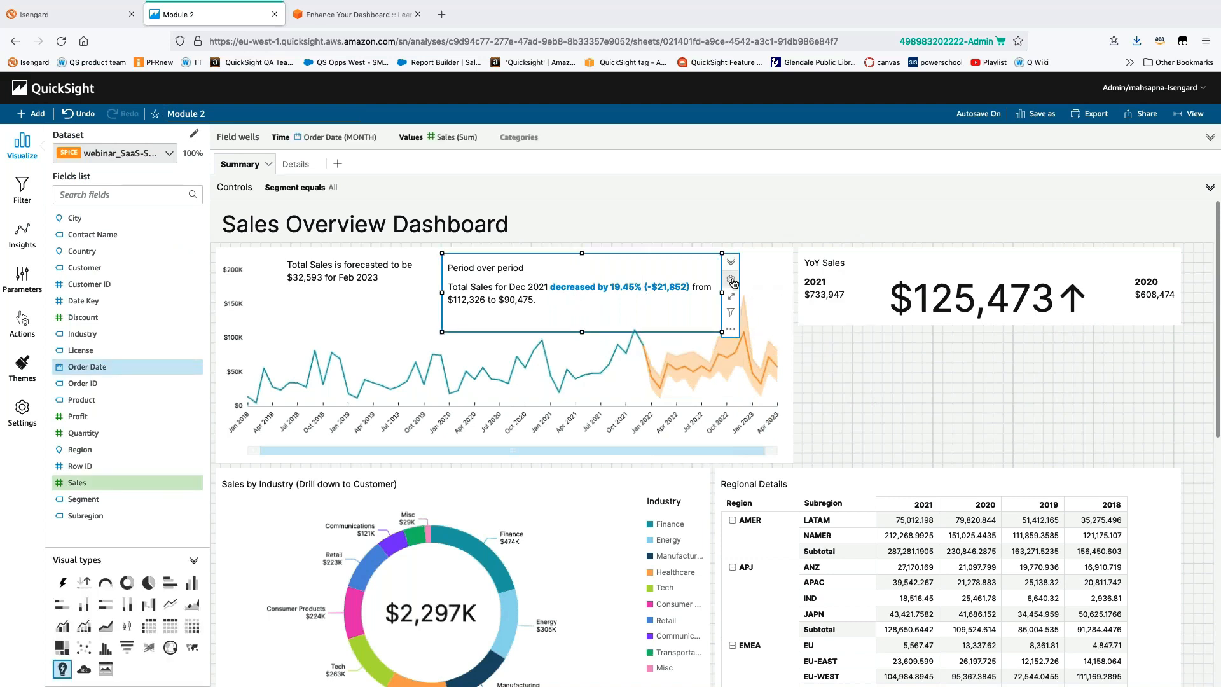
click(732, 281)
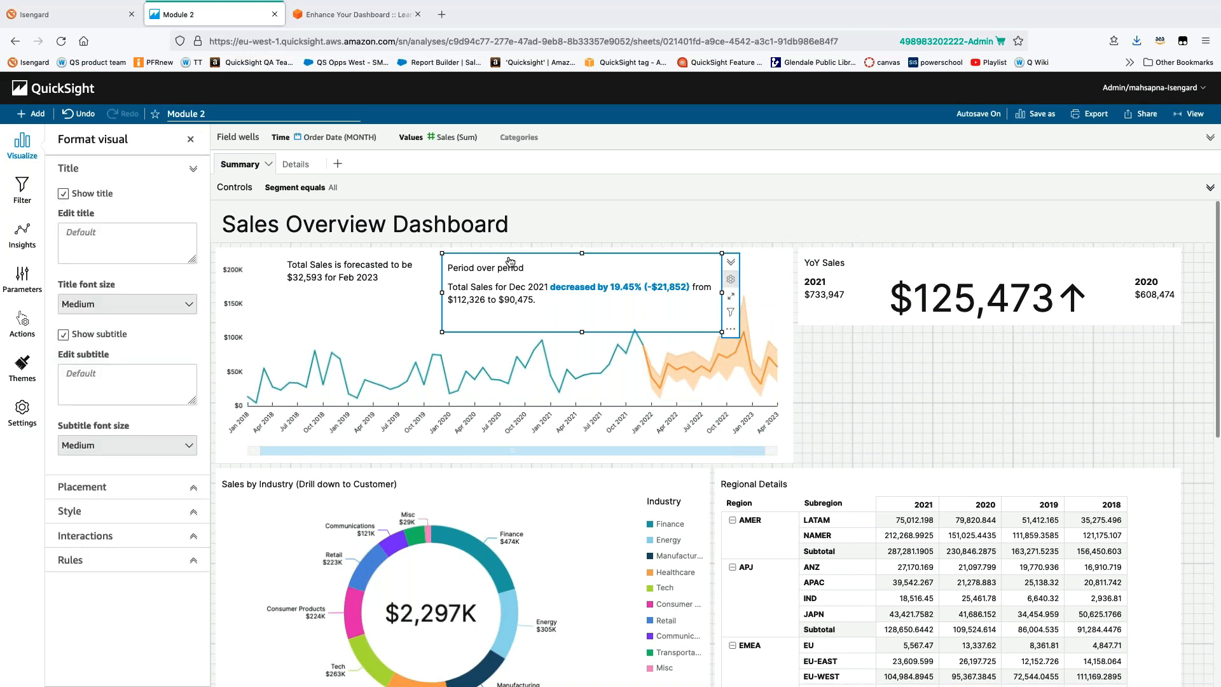
click(63, 195)
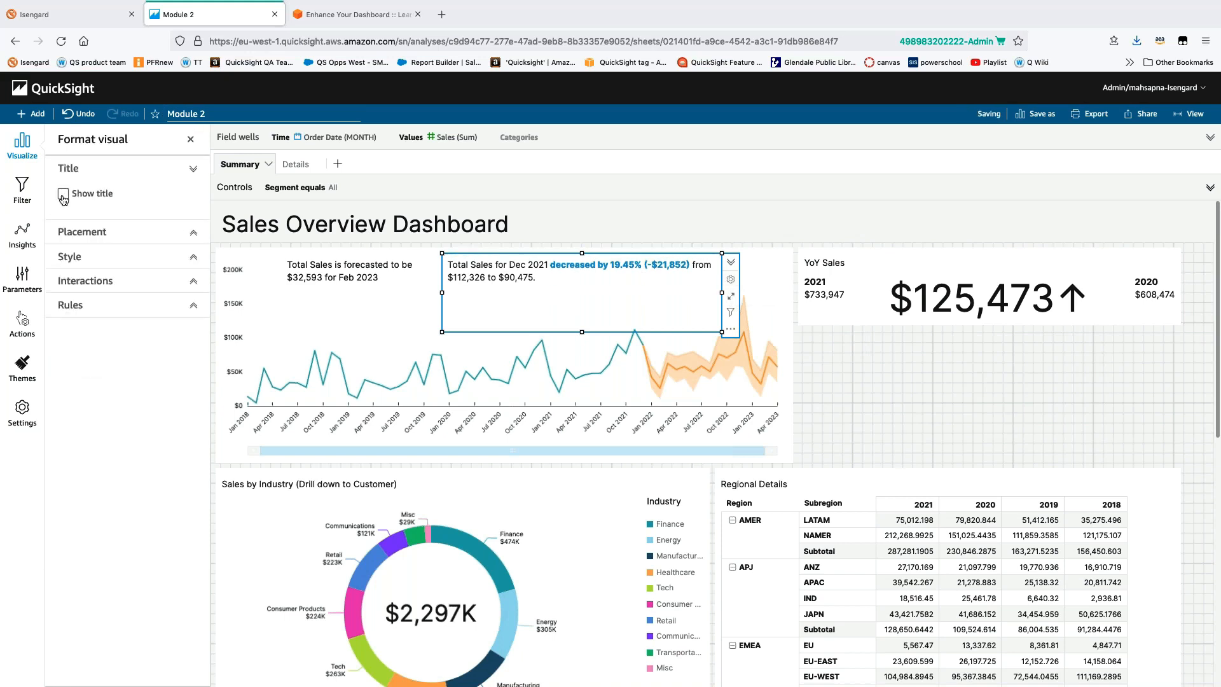
click(972, 389)
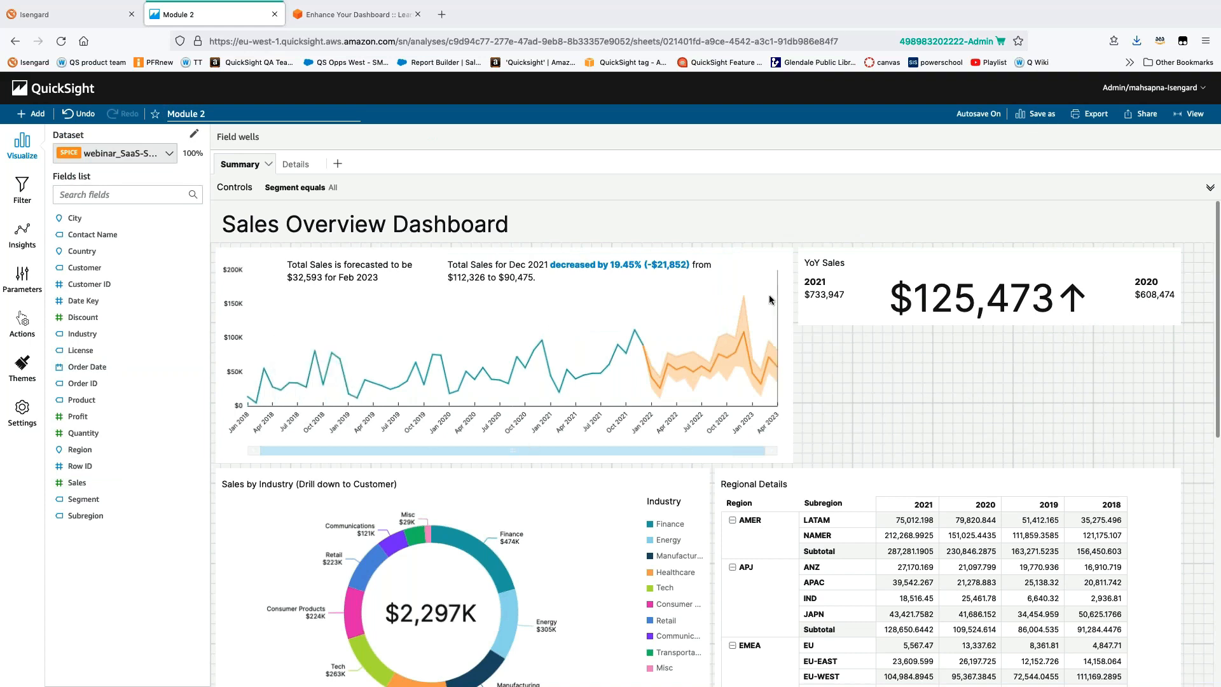
click(562, 274)
drag(737, 335, 651, 332)
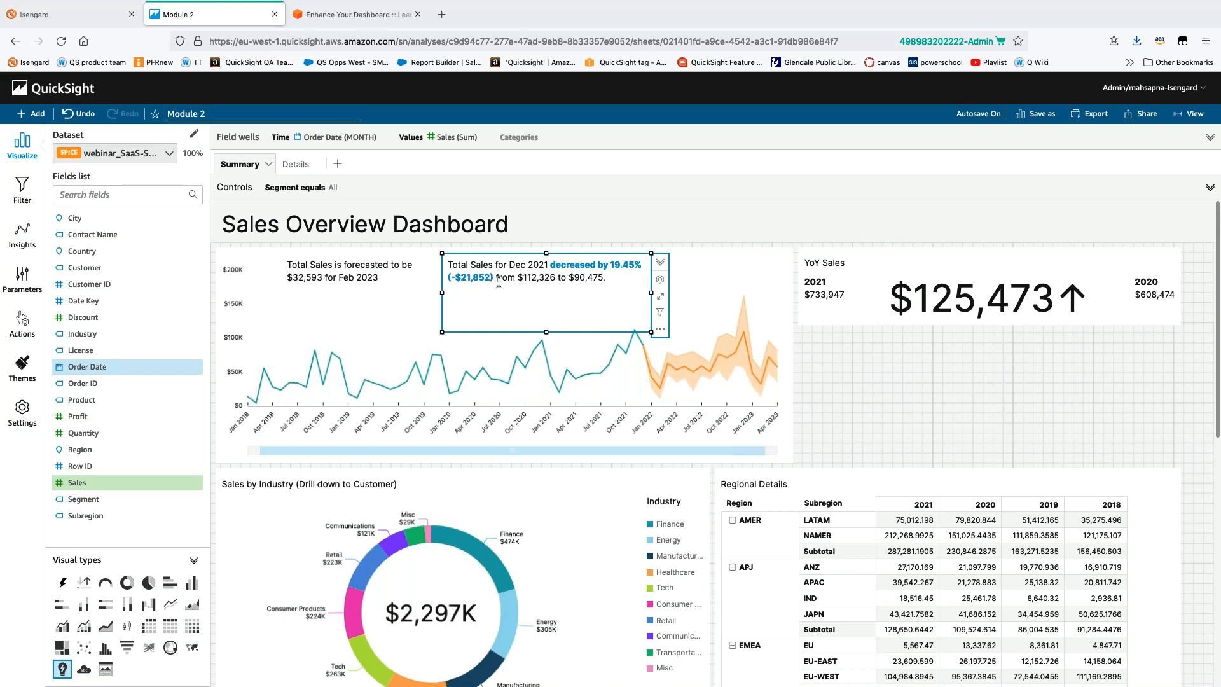
Customize the period-over-period insight's narrative by removing the PeriodOverPeriod.absoluteDifference.formattedValue expression and its parentheses, and save it
click(661, 332)
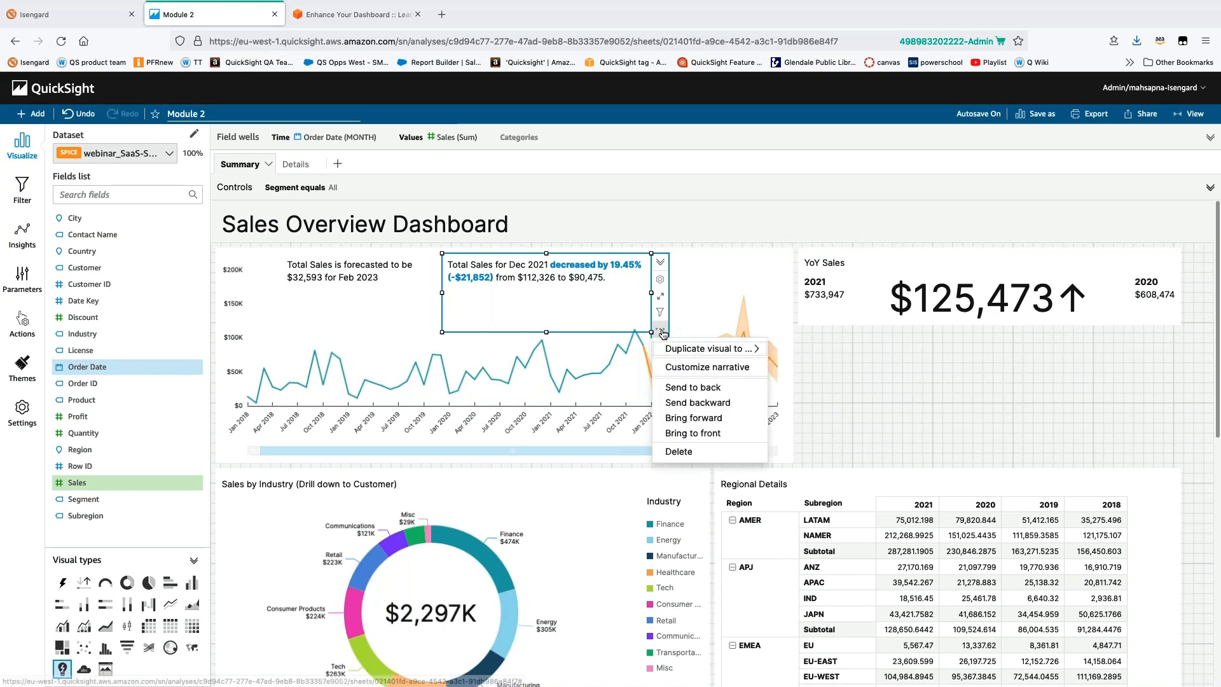
click(714, 368)
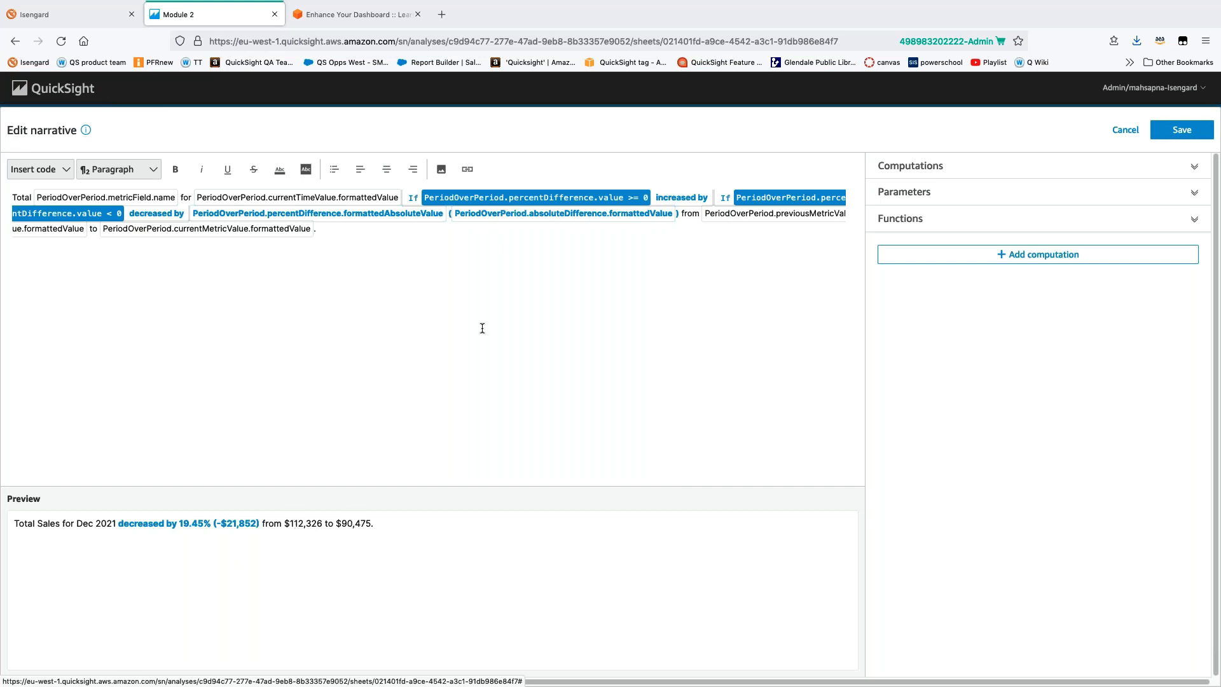
click(541, 220)
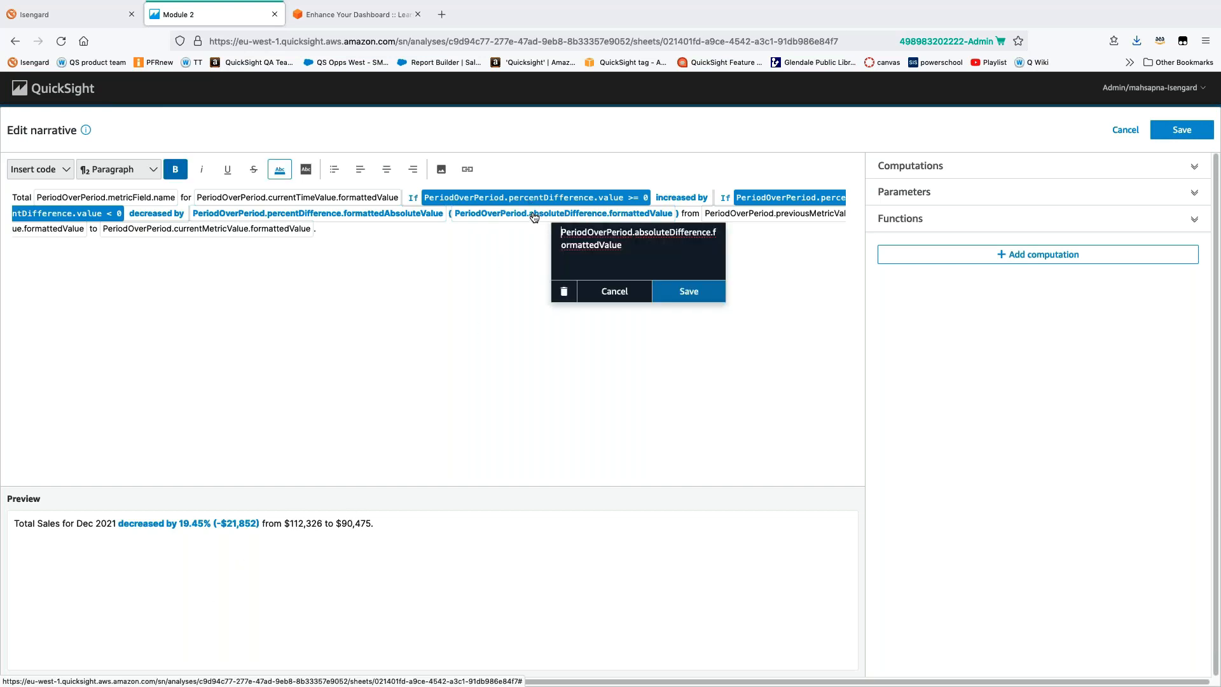
click(564, 292)
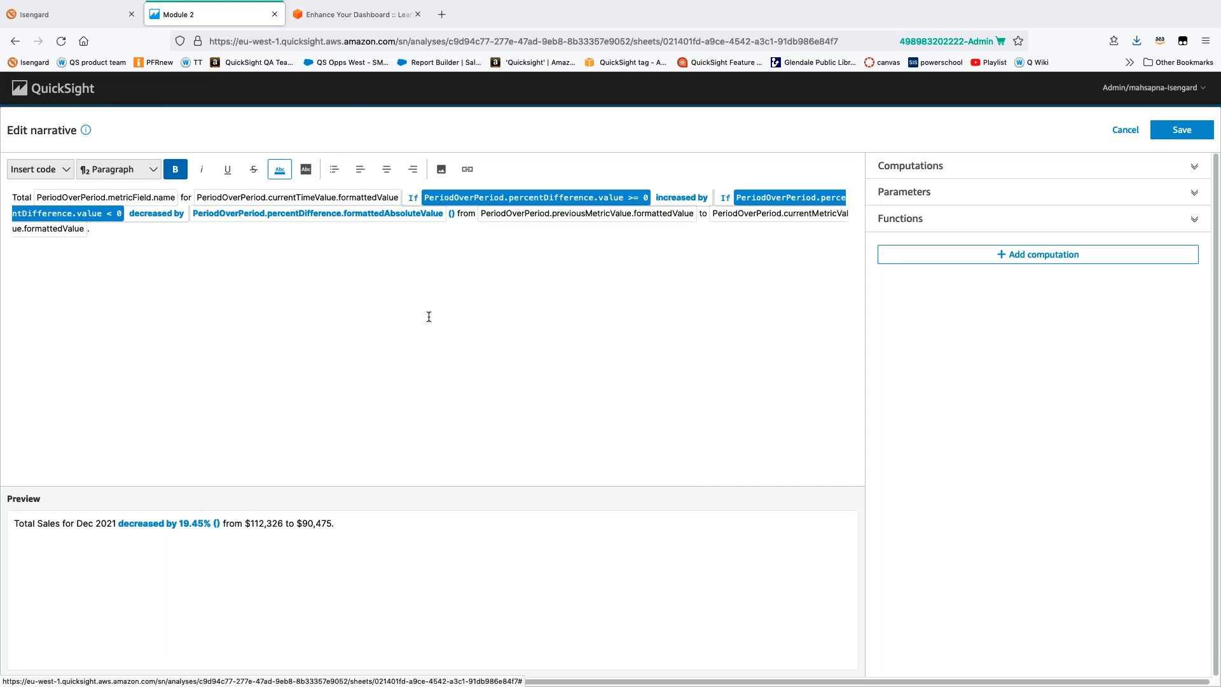
key(BackSpace)
key(BackSpace)
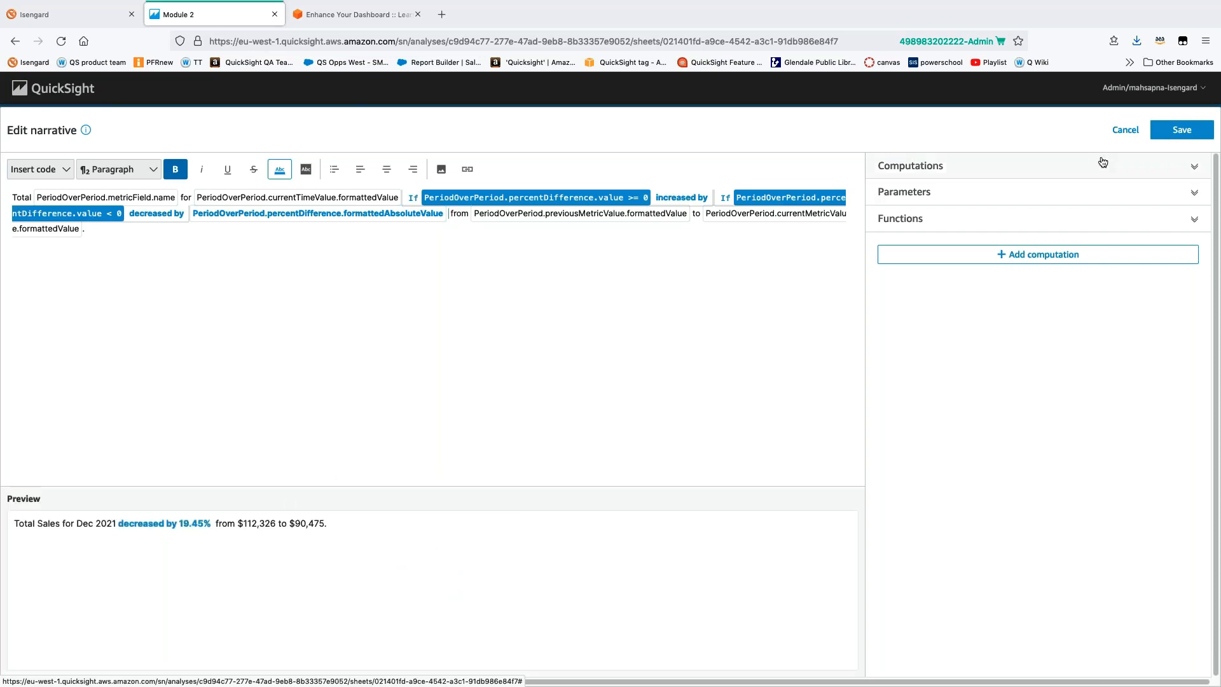
click(1171, 139)
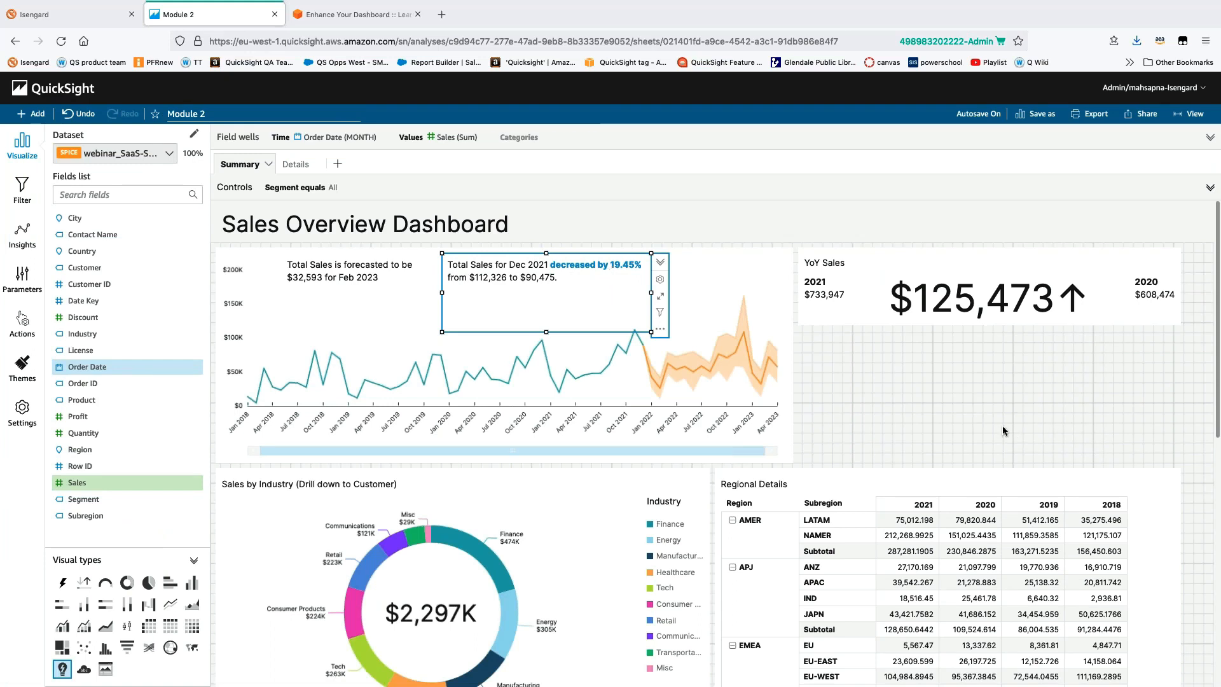
click(968, 415)
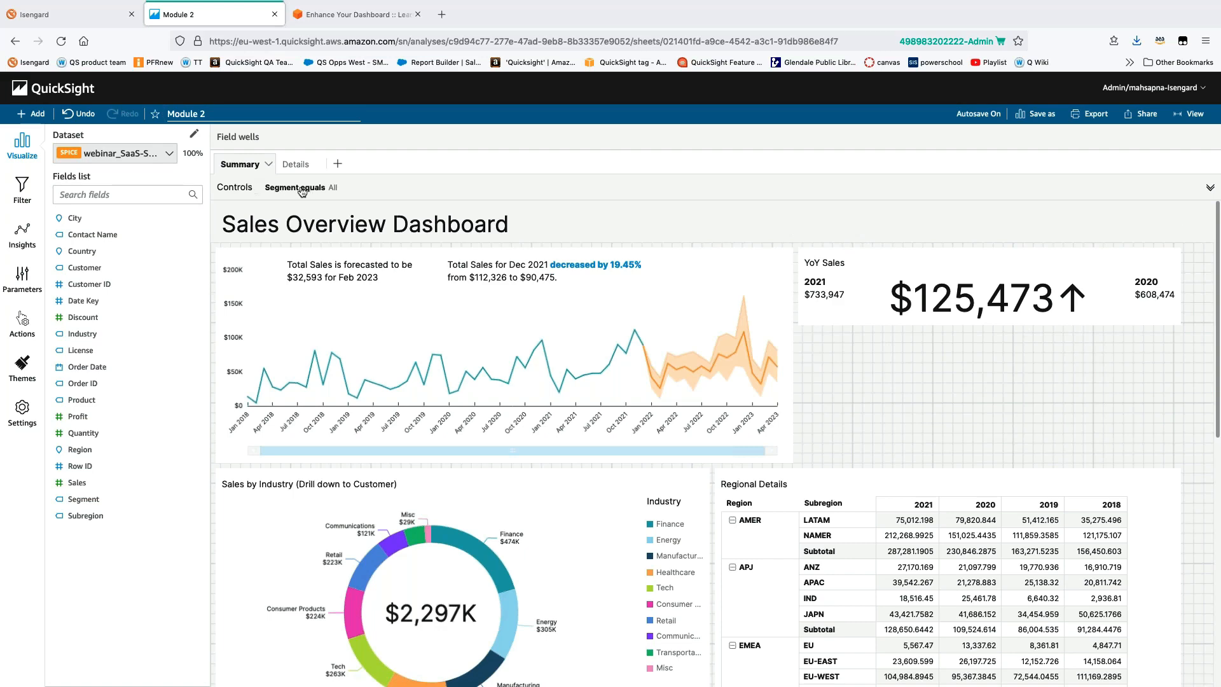
Move the Segment equals control onto the sheet and place it beside the trend chart, over the YoY Sales KPI
click(330, 190)
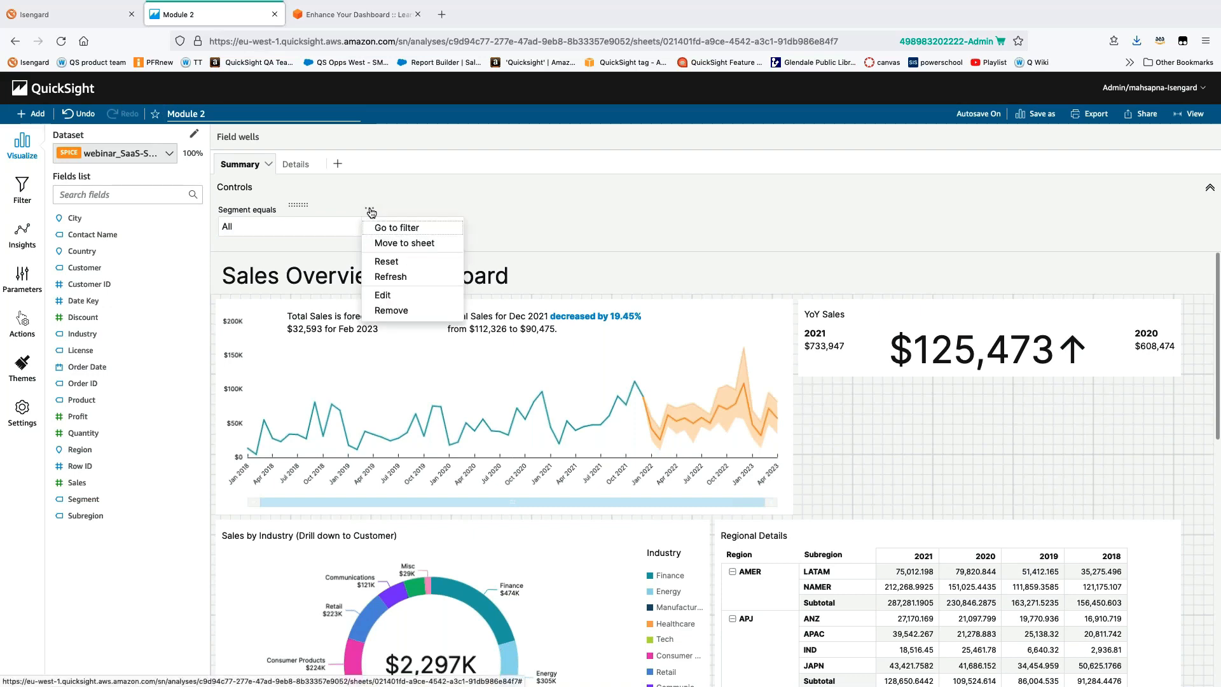
click(372, 211)
click(424, 243)
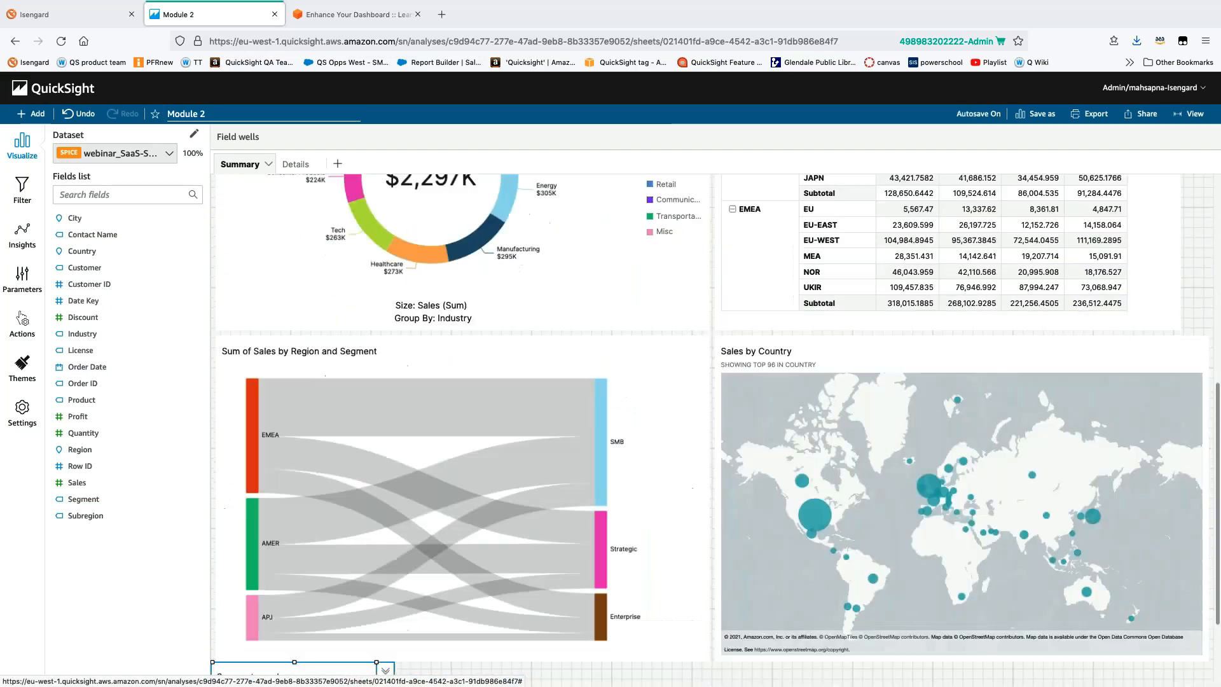
scroll(448, 629, down, 2)
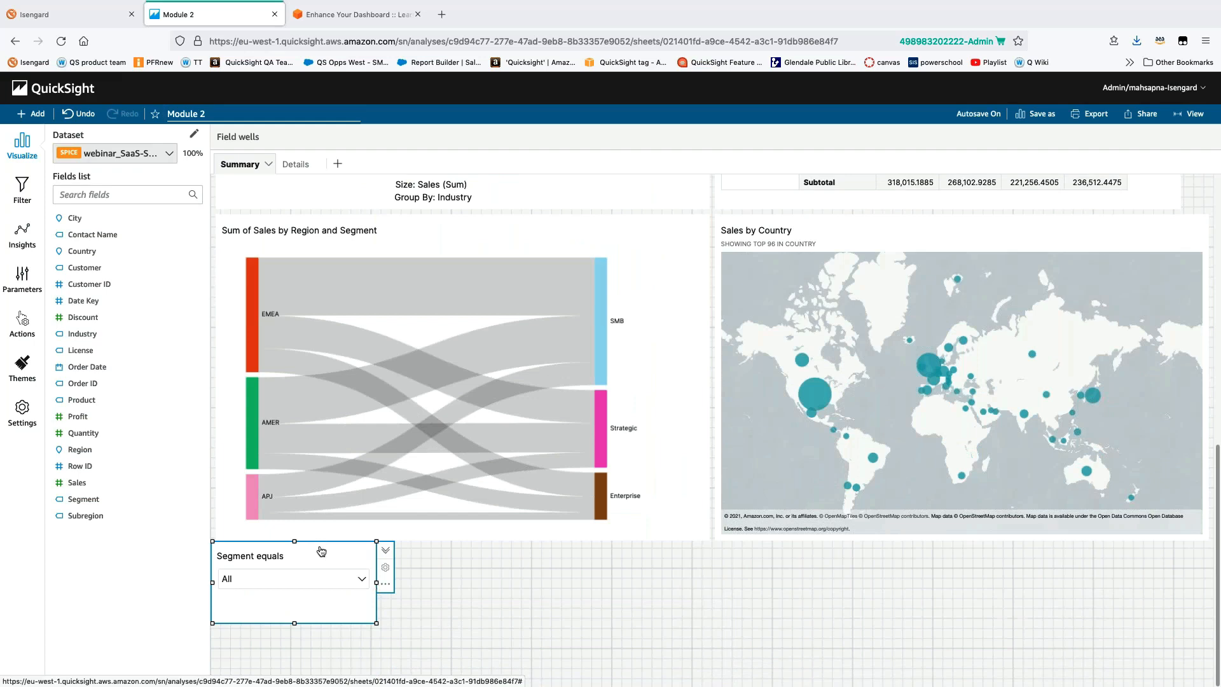
drag(320, 541, 977, 87)
scroll(1111, 247, up, 7)
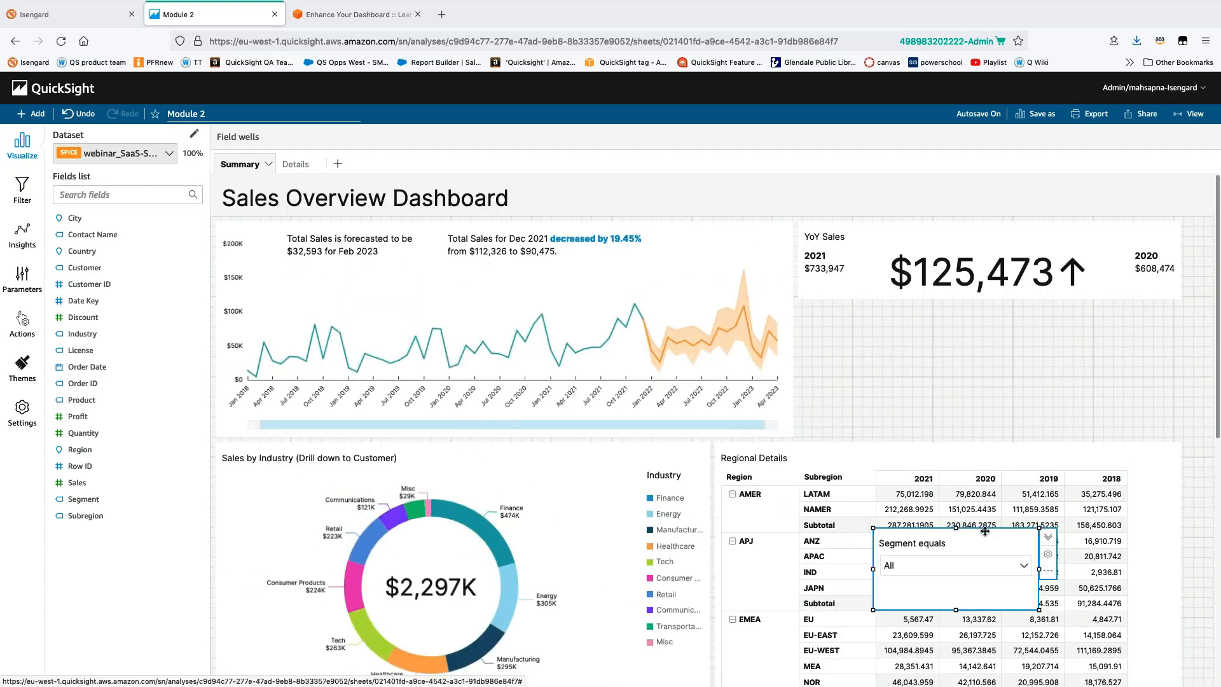
drag(980, 527, 905, 220)
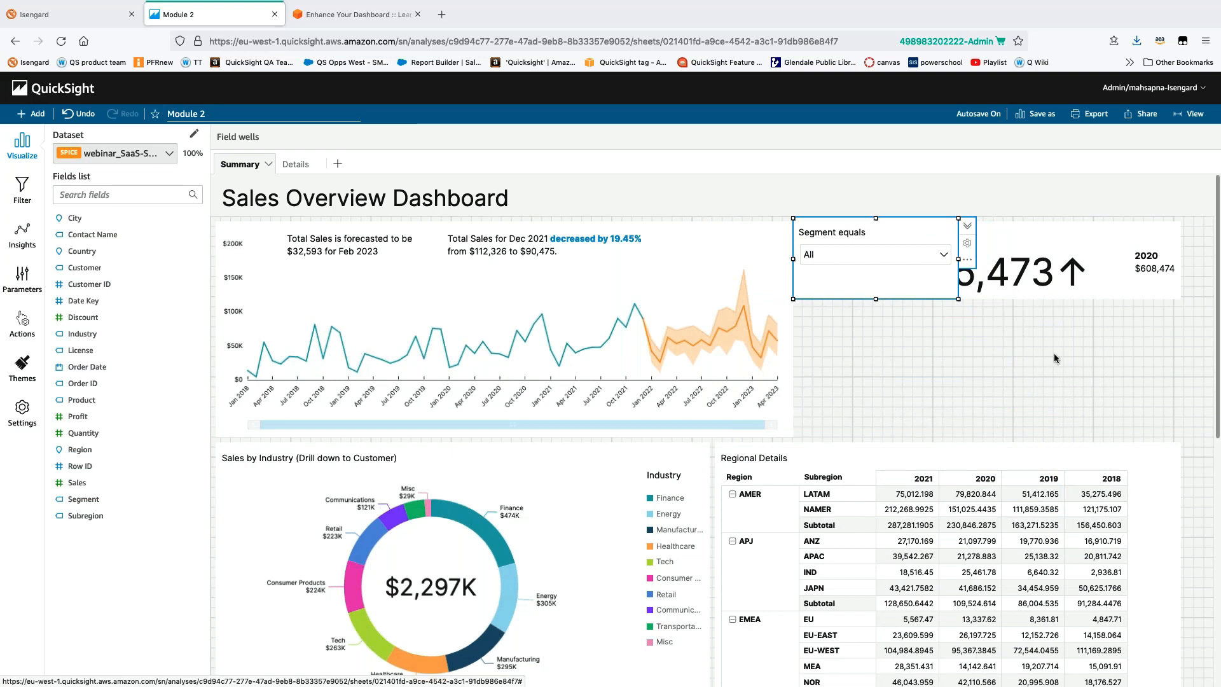
Move the YoY Sales KPI below the Segment equals control and enlarge it to meet the trend chart's edge
click(1037, 223)
drag(1037, 224, 1054, 351)
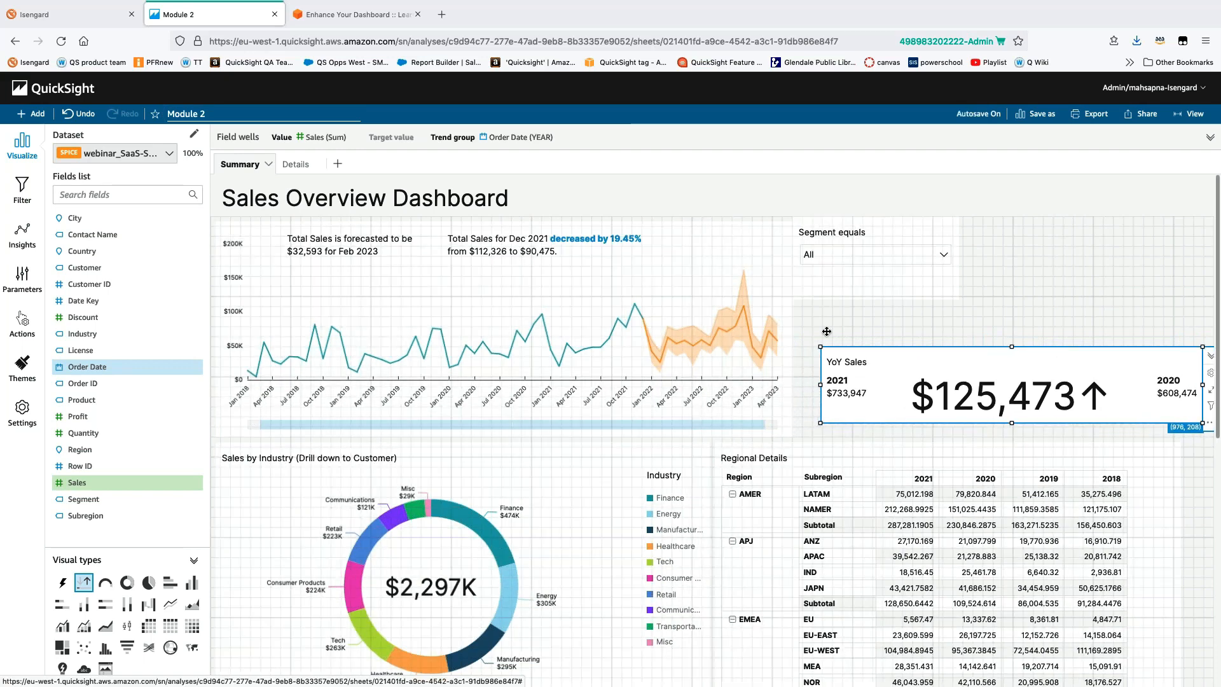
click(891, 218)
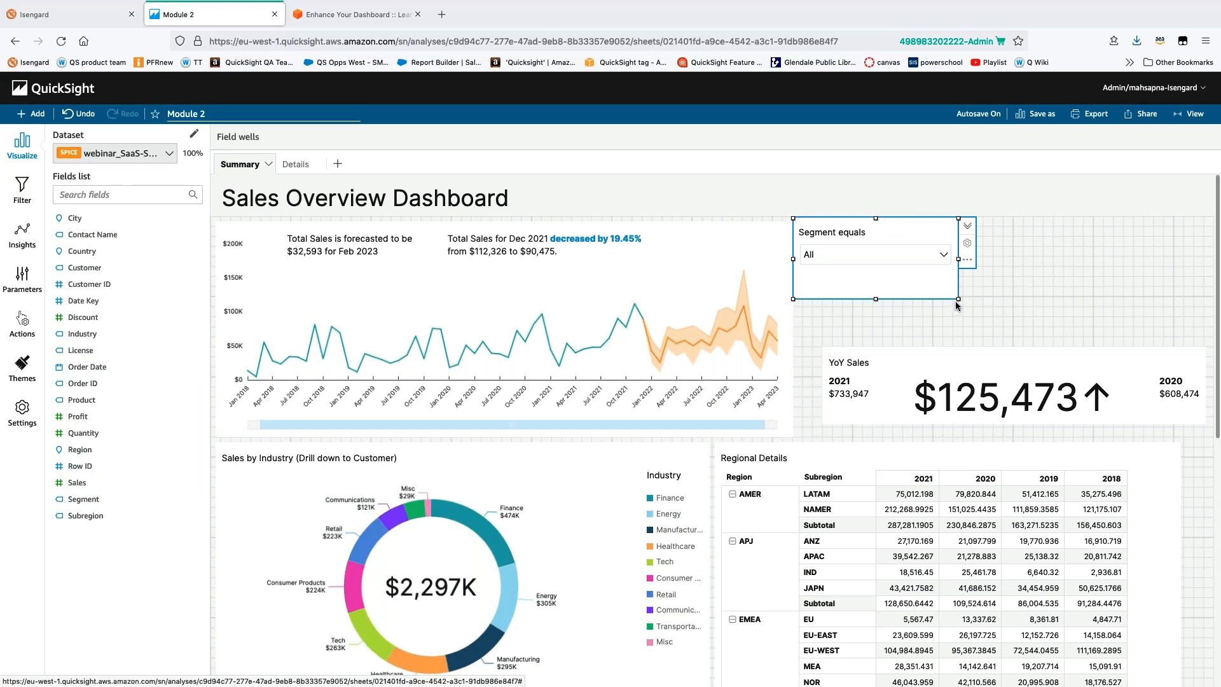
click(924, 354)
drag(825, 347, 794, 298)
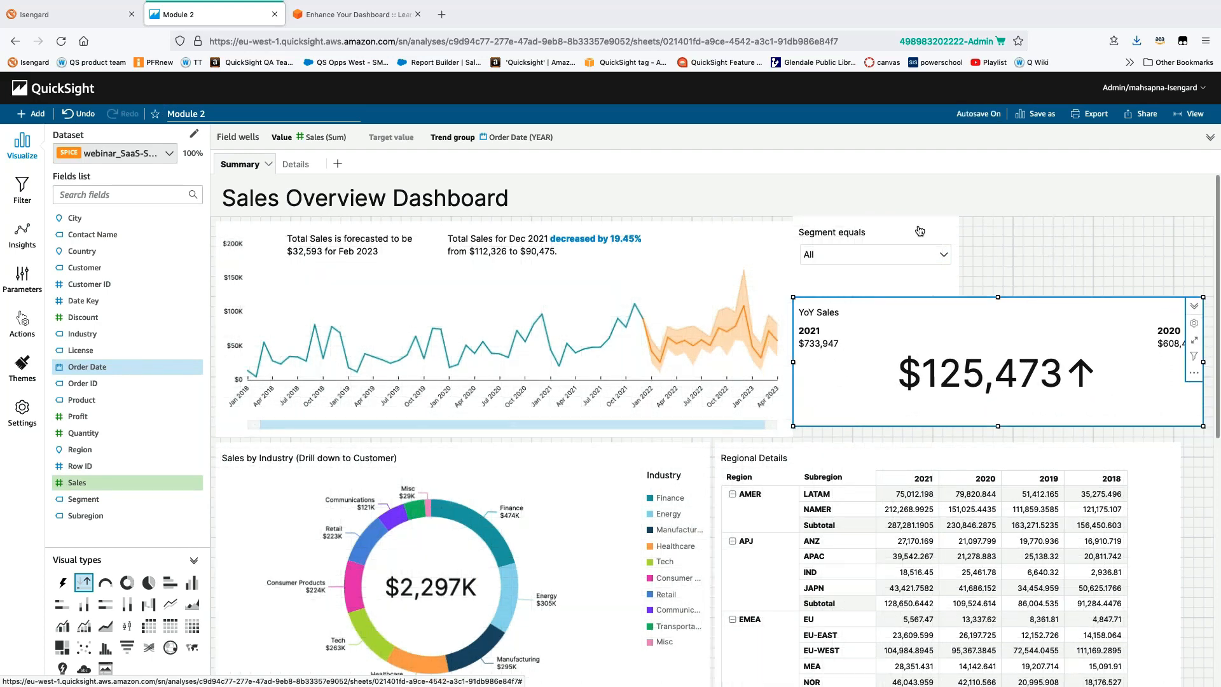
Reduce the Segment equals control's height slightly and align it with the left edge of the YoY Sales KPI
click(808, 216)
drag(793, 218, 794, 222)
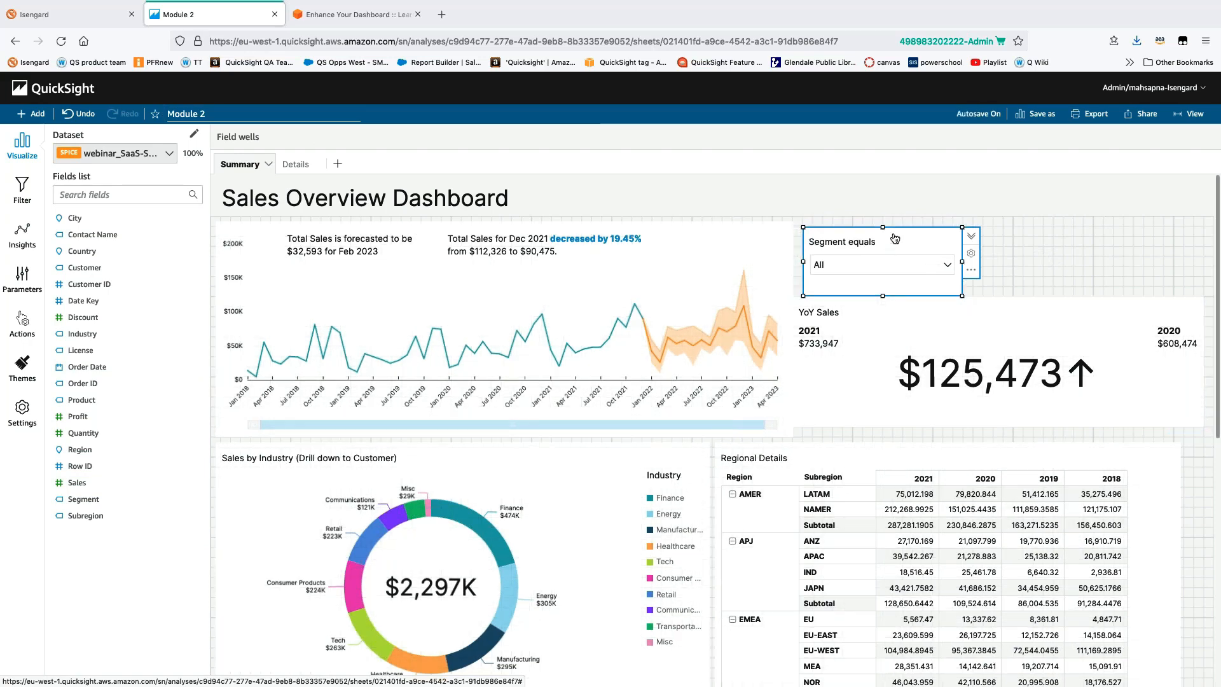
drag(895, 231, 884, 228)
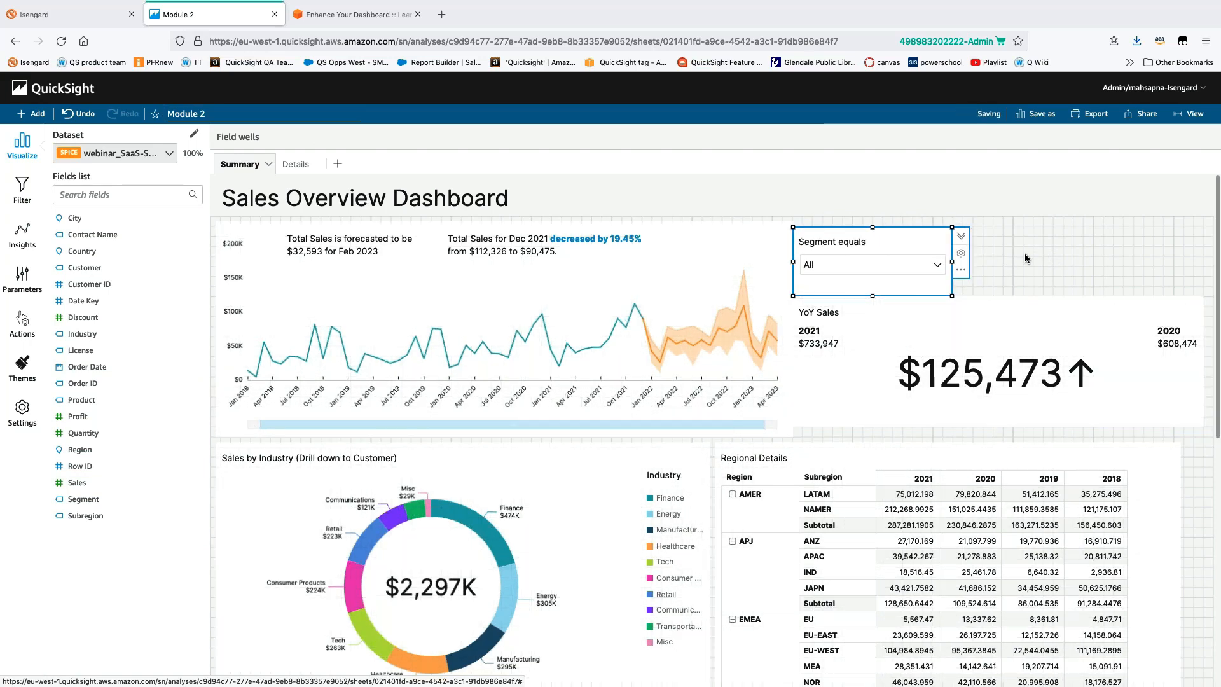
click(1024, 253)
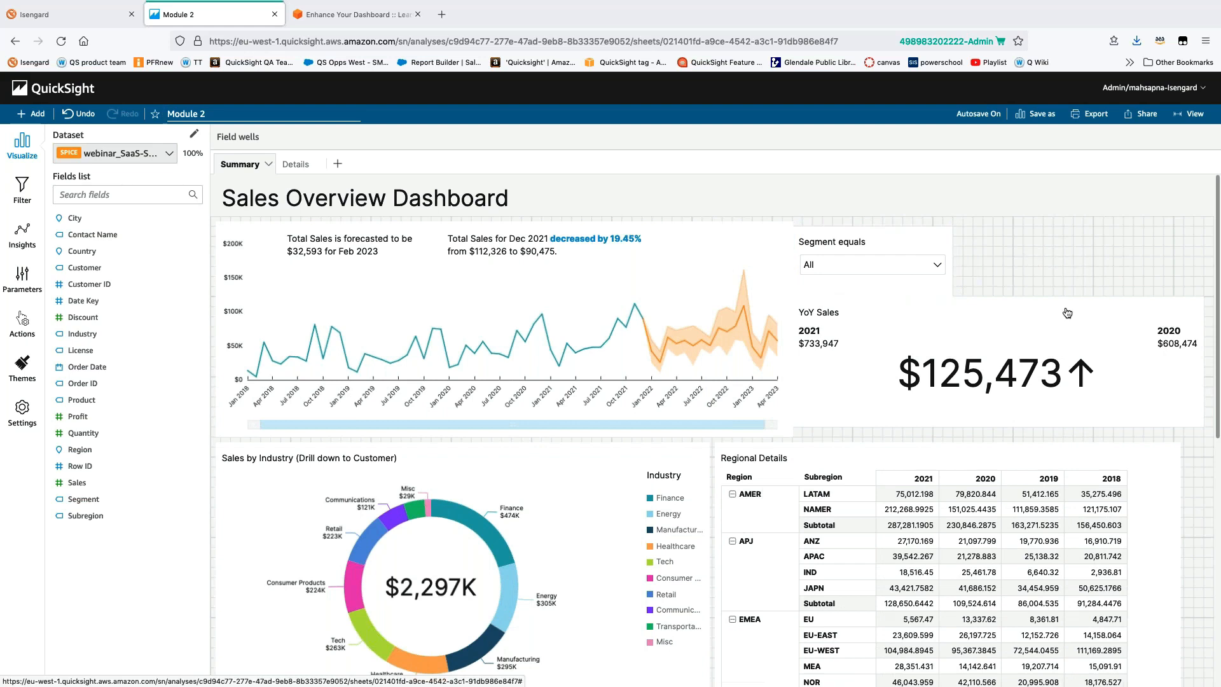
Add a filter on the Region field from the trend chart and apply it to all applicable visuals
click(22, 189)
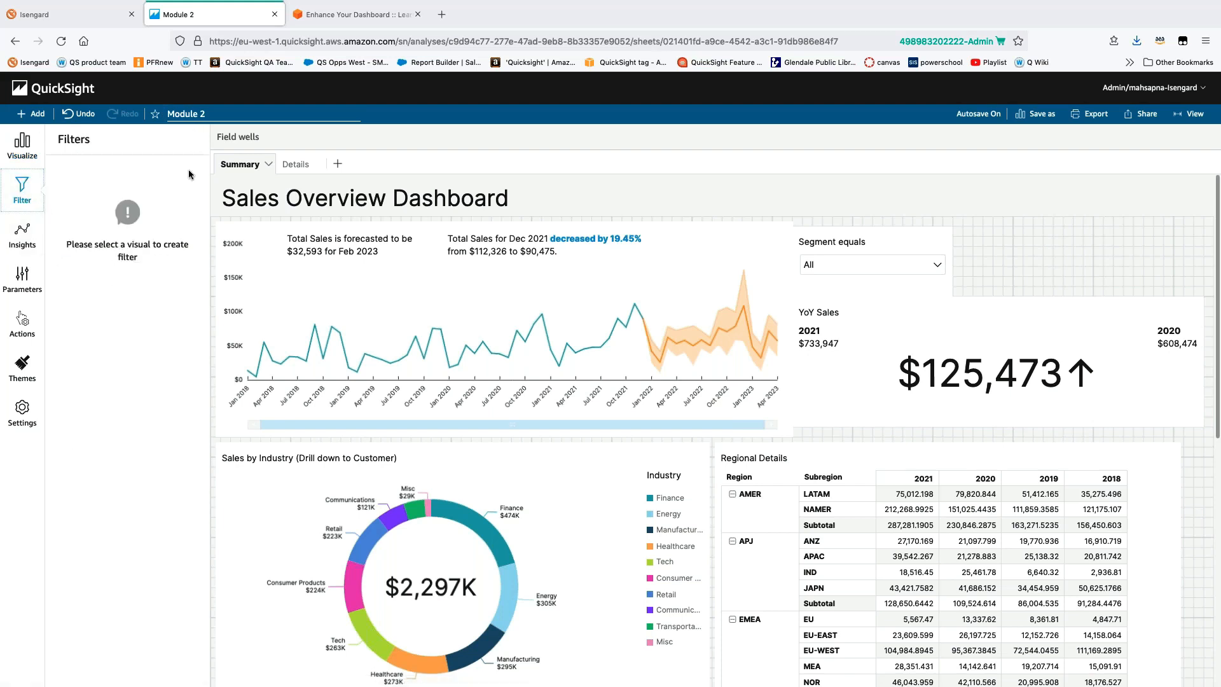
click(688, 239)
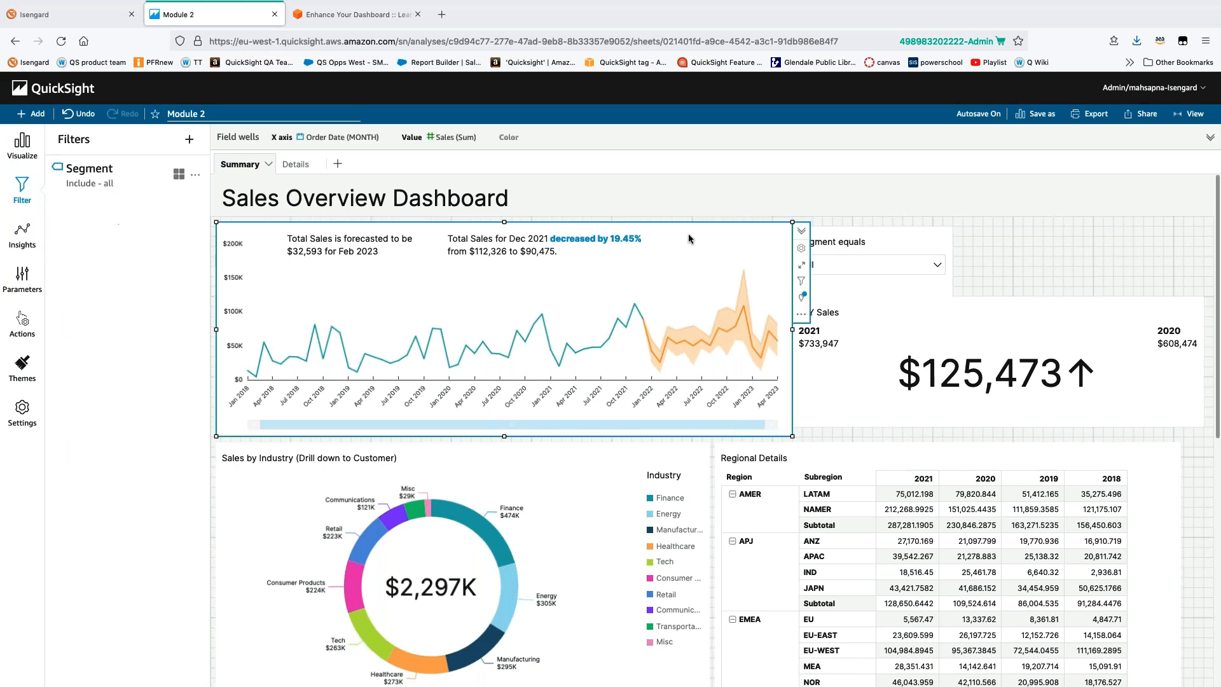
click(189, 141)
text(regi)
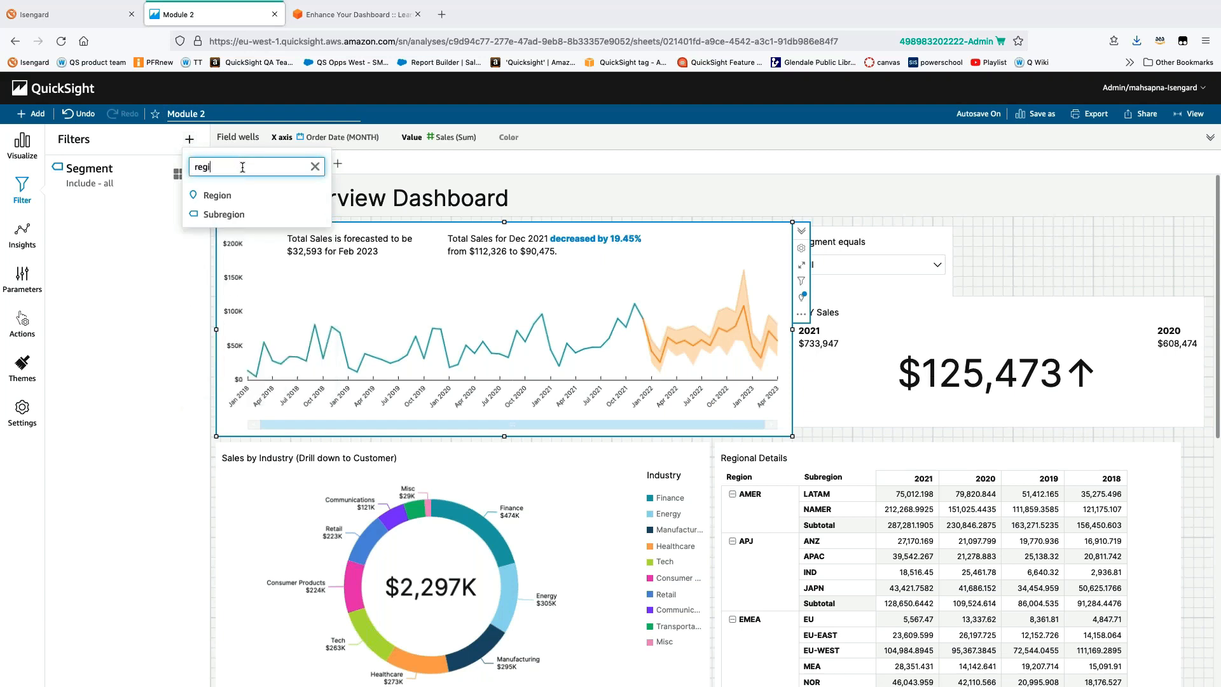
click(230, 197)
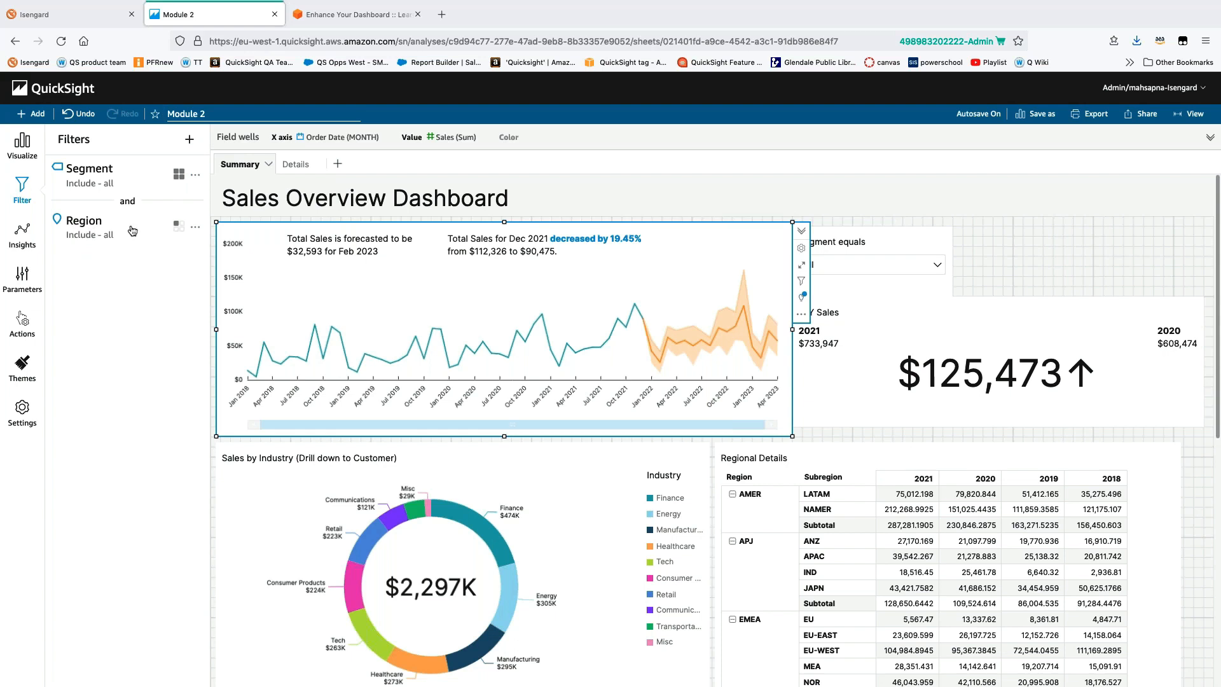
click(88, 230)
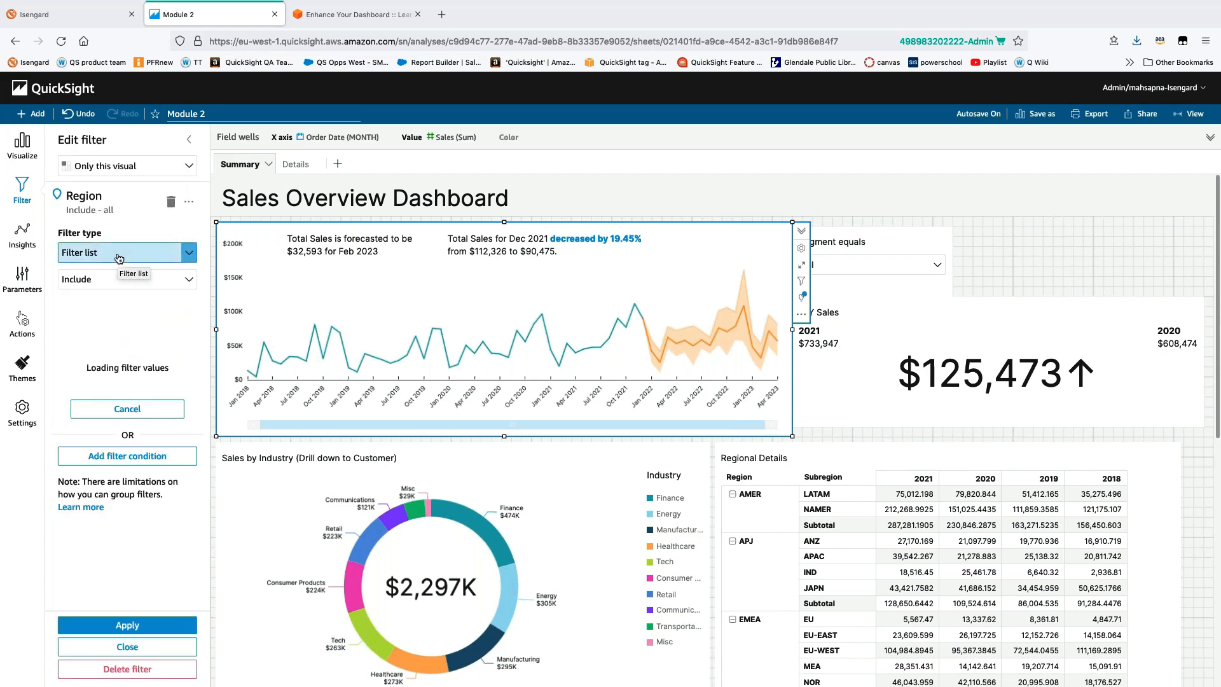
click(115, 165)
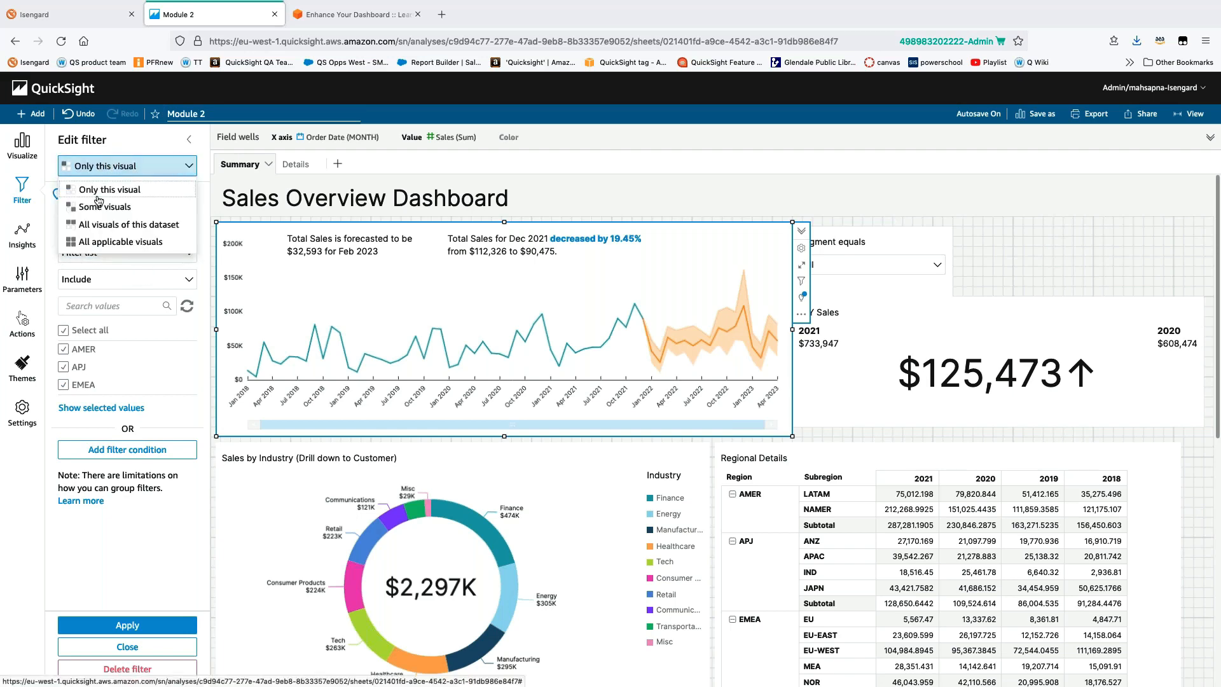
click(111, 248)
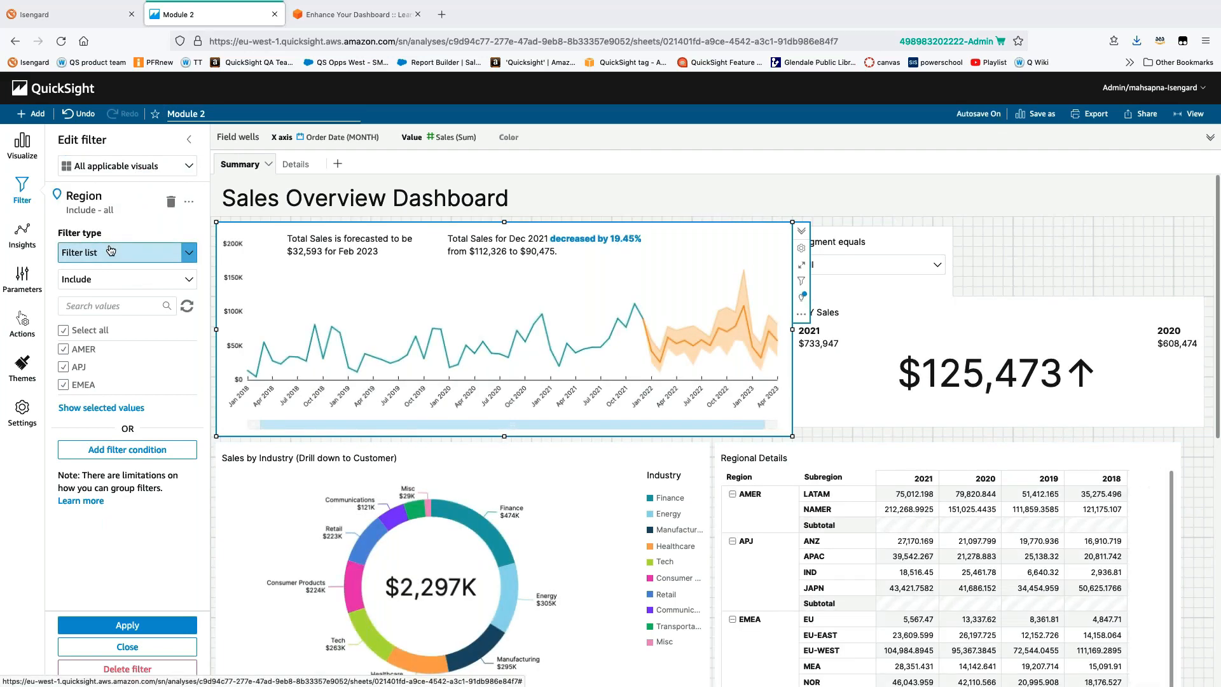
Add the Region filter's control to the sheet and place it beside the Segment equals control above YoY Sales
click(189, 202)
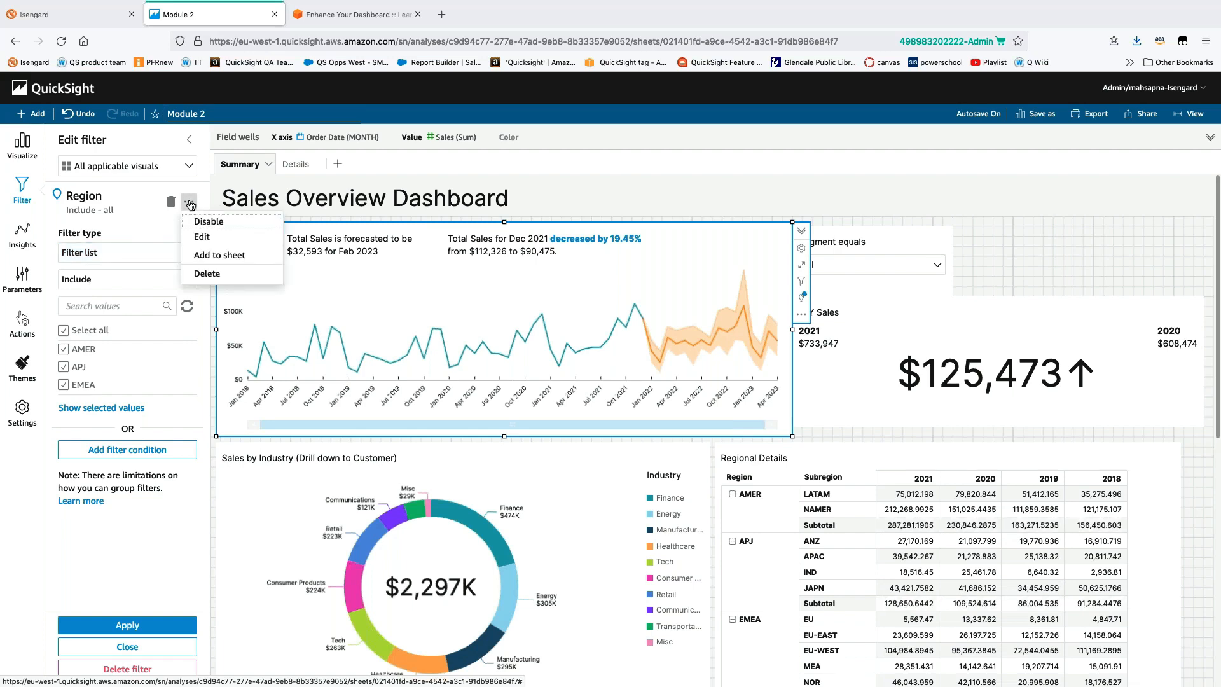
click(226, 258)
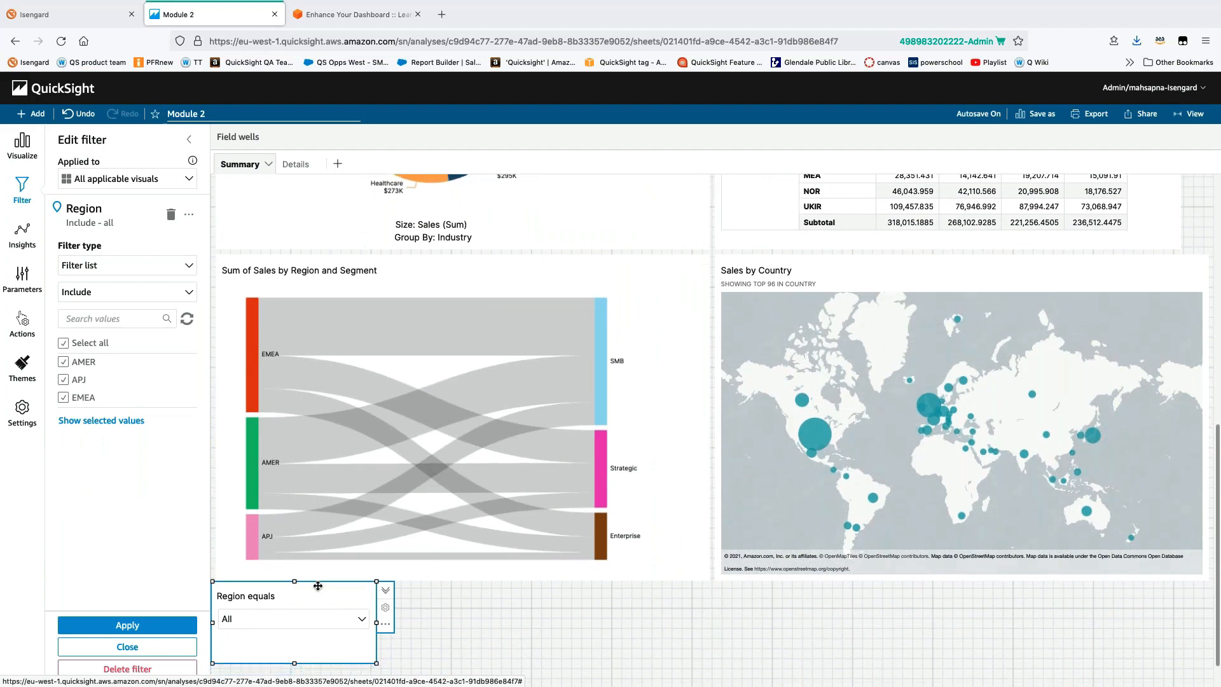
drag(318, 585, 1039, 224)
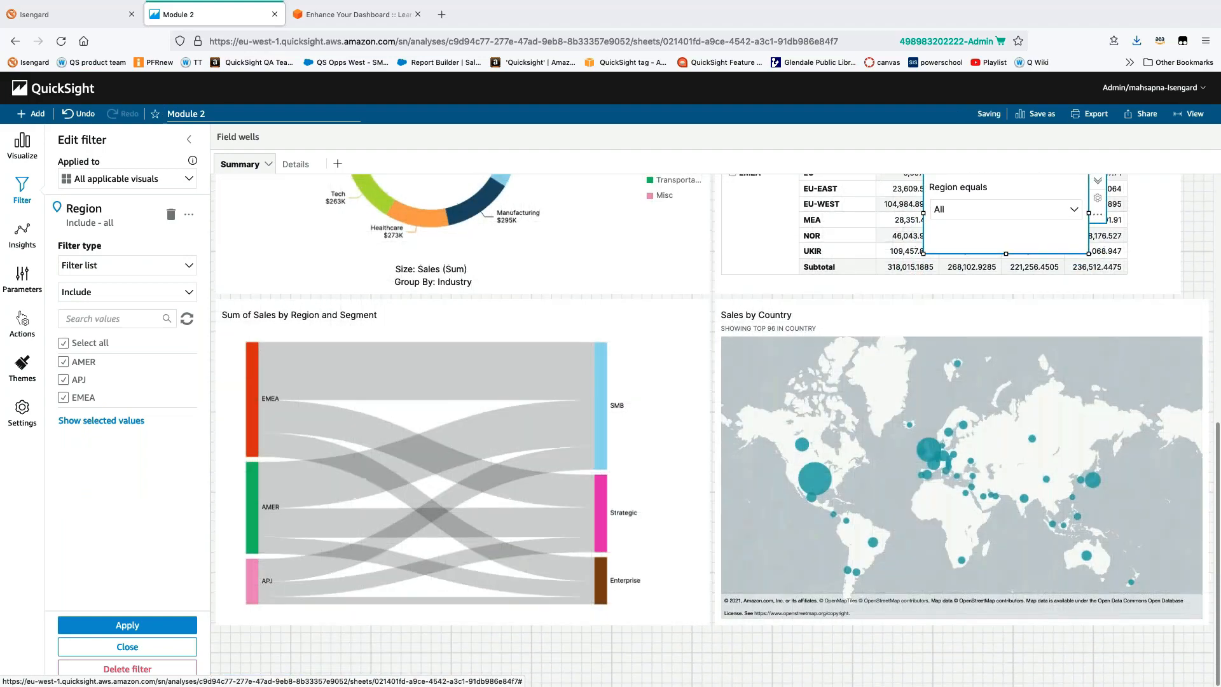
scroll(712, 426, up, 6)
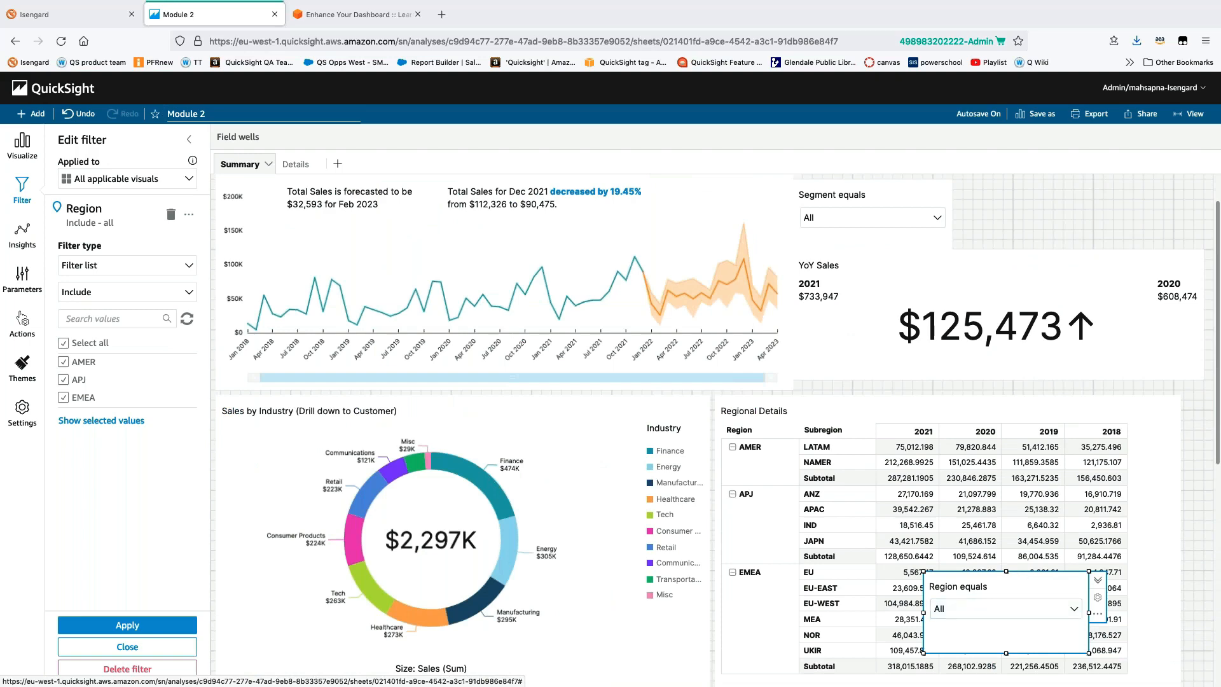
drag(1022, 577, 1051, 183)
Narrow the Segment equals control to about 224 × 112 and shift the Region equals control against it
click(946, 245)
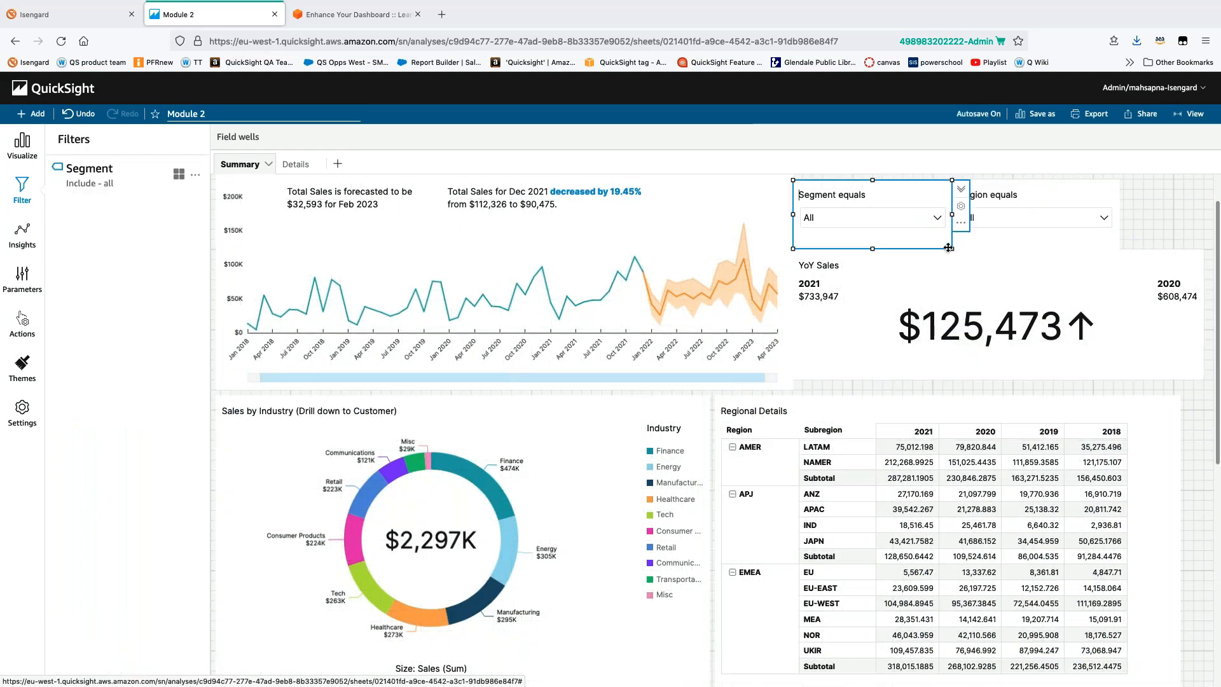
drag(952, 250, 933, 251)
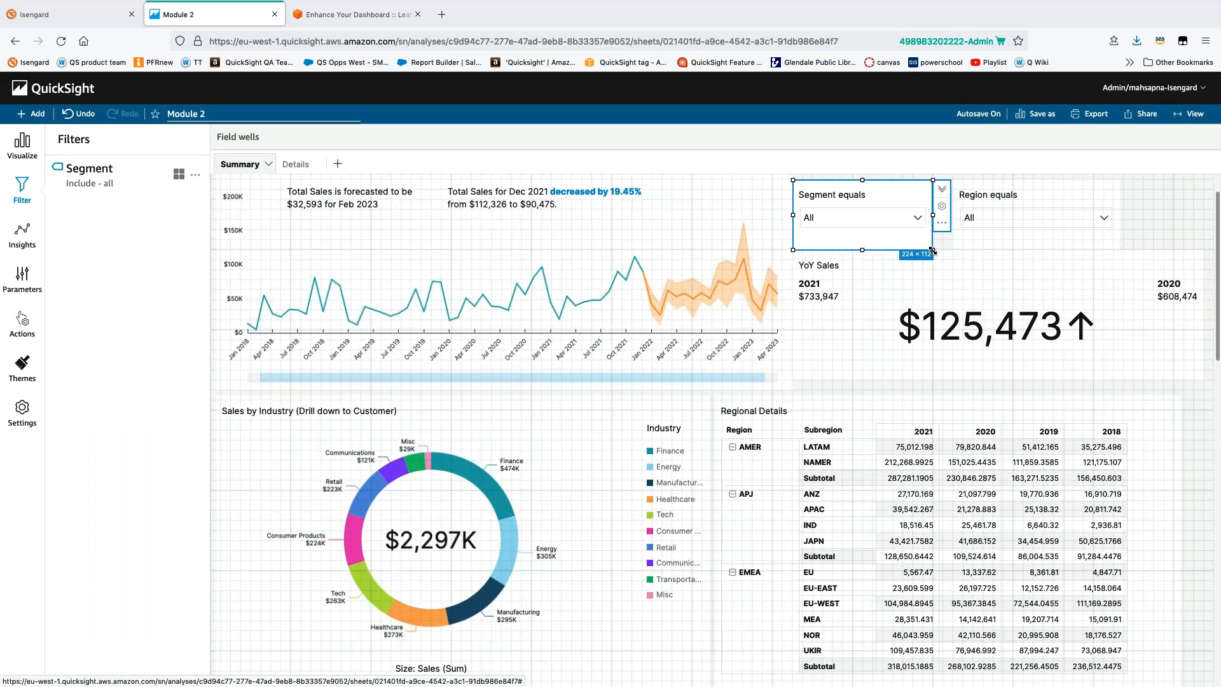
click(1008, 197)
drag(1052, 181, 1032, 182)
click(1139, 239)
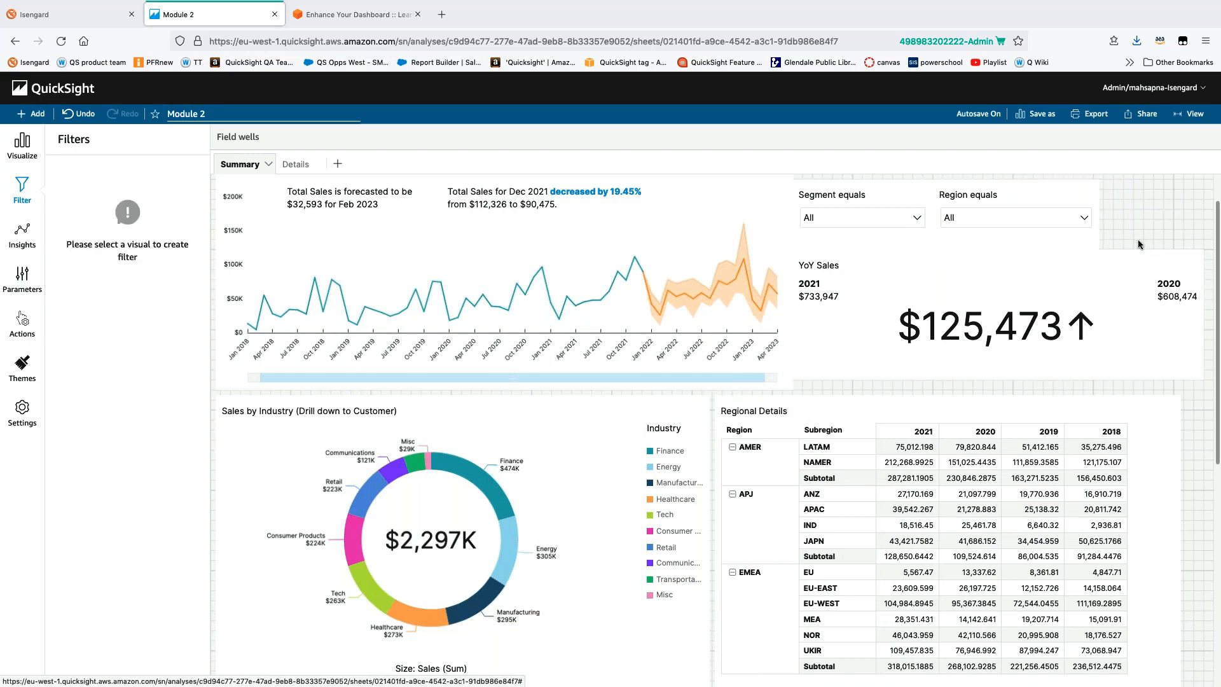
Narrow the Region equals control slightly and extend the YoY Sales KPI downward to the trend chart's lower edge
click(1079, 250)
drag(1099, 261, 1098, 248)
click(1139, 258)
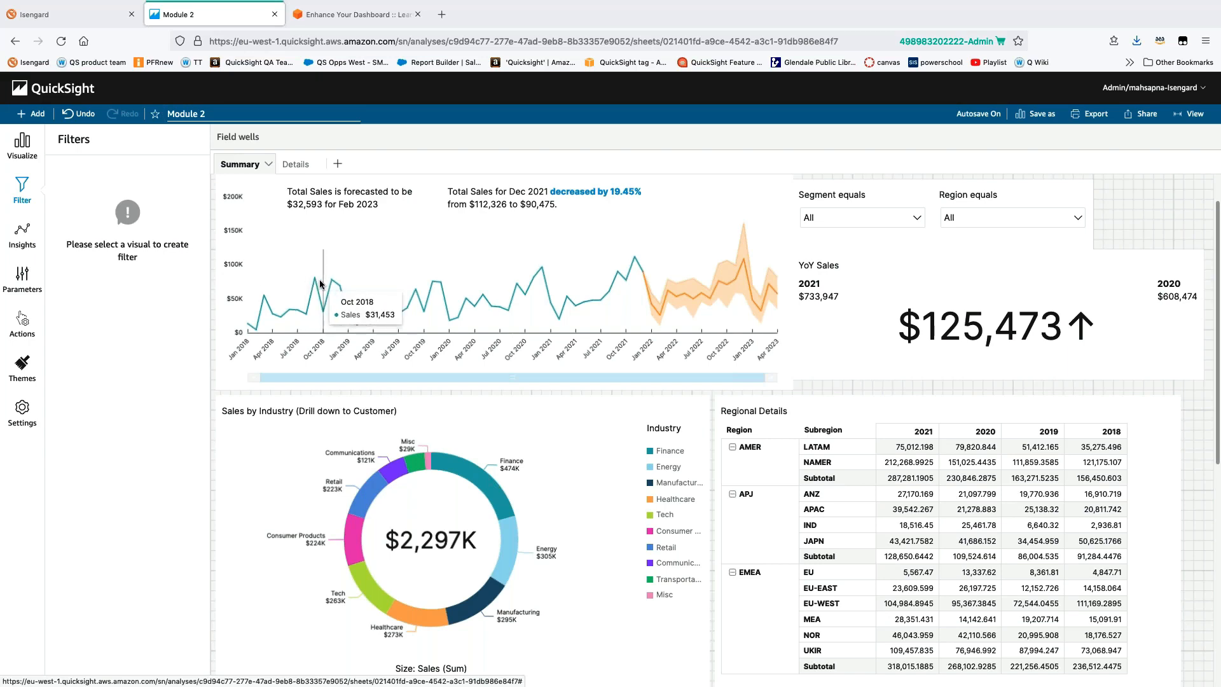
drag(1142, 340, 1203, 388)
drag(1142, 308, 1142, 308)
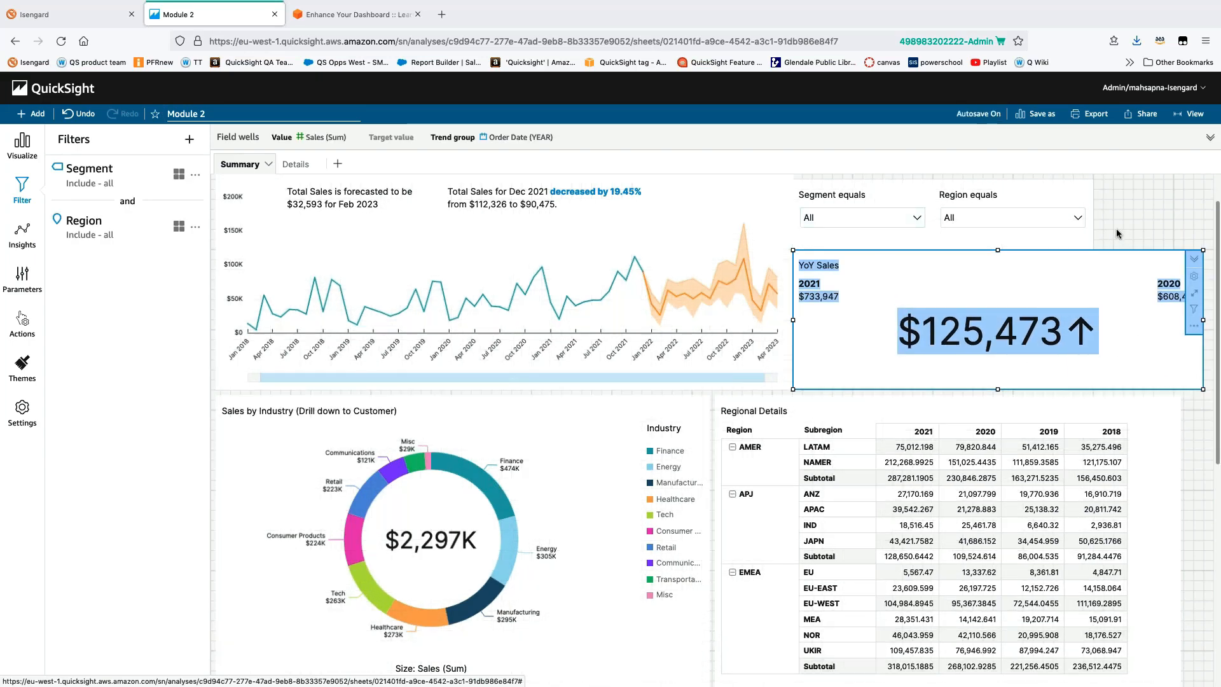
Add a filter on the Subregion field and apply it to all visuals of this dataset
click(189, 138)
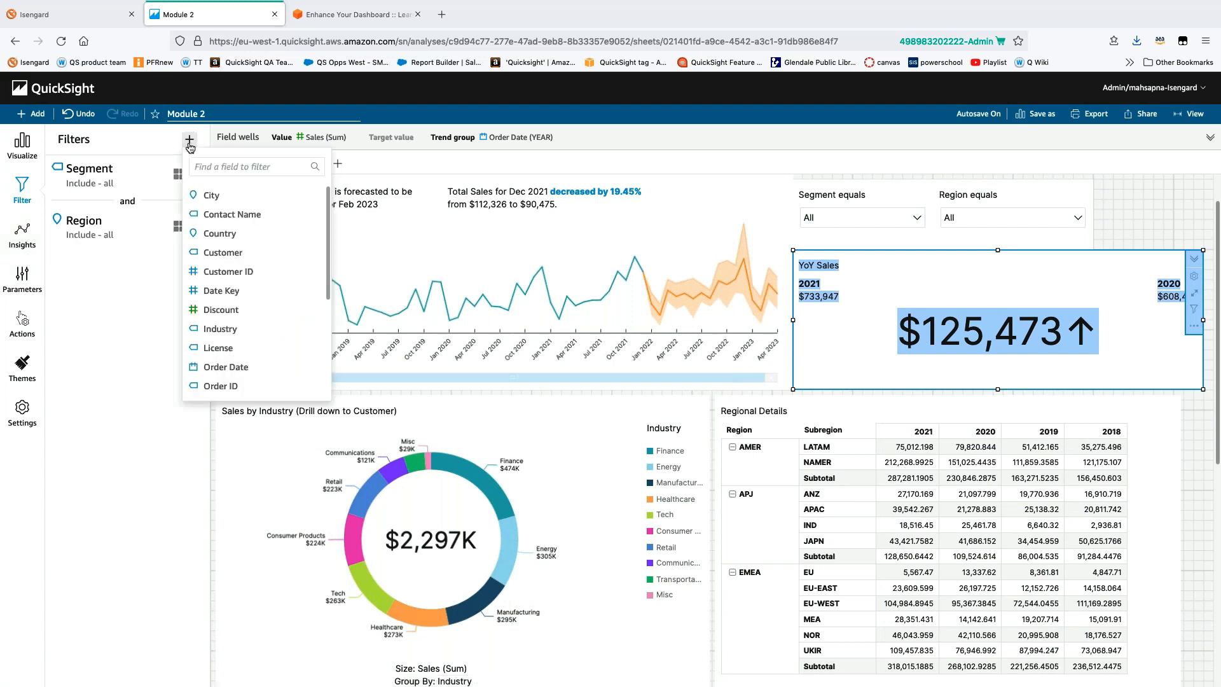
text(sub)
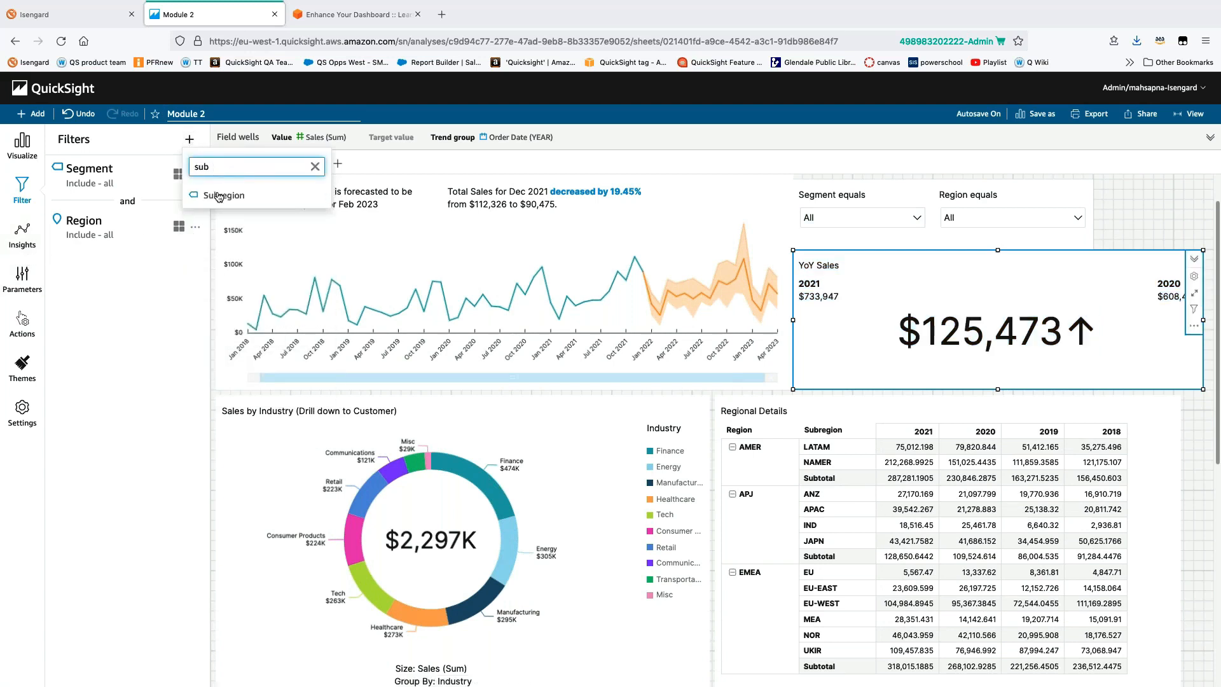
click(218, 197)
click(93, 279)
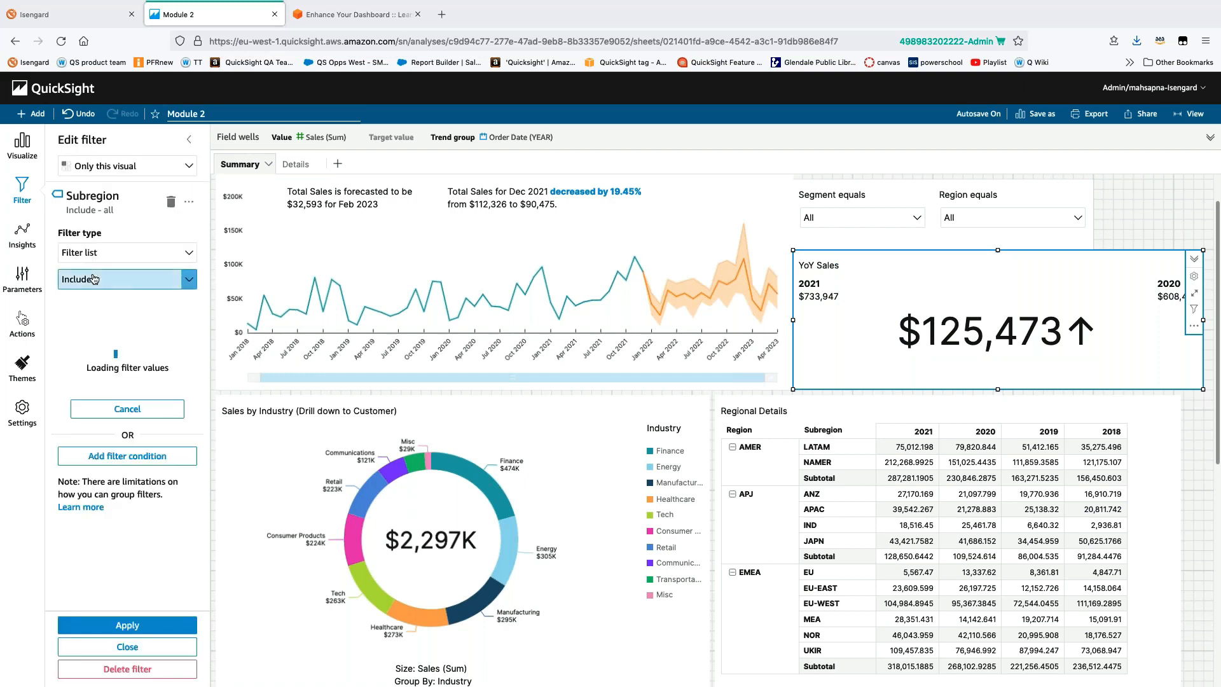
click(105, 167)
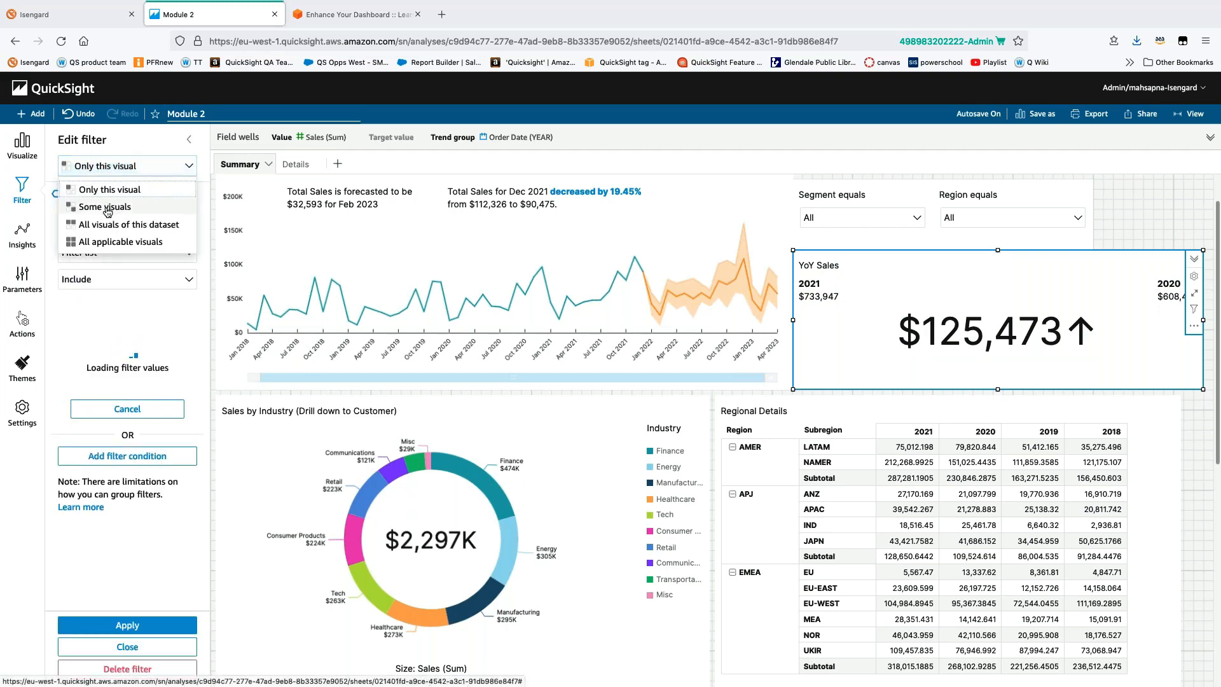
click(106, 225)
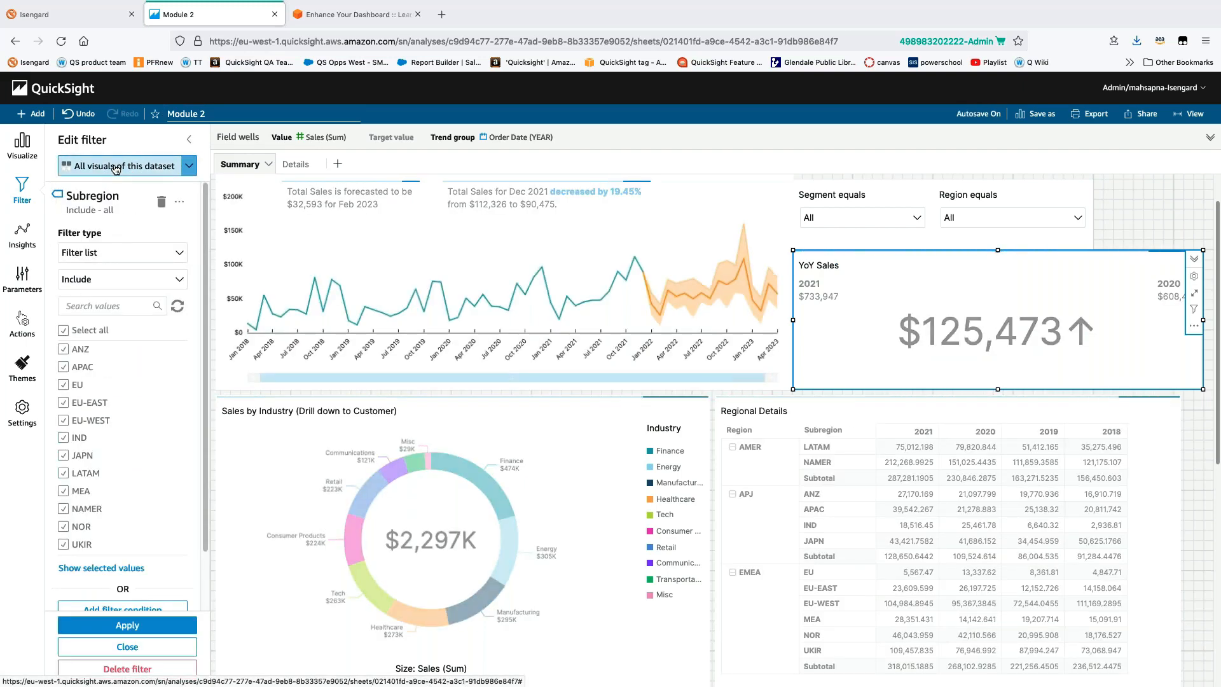
click(137, 630)
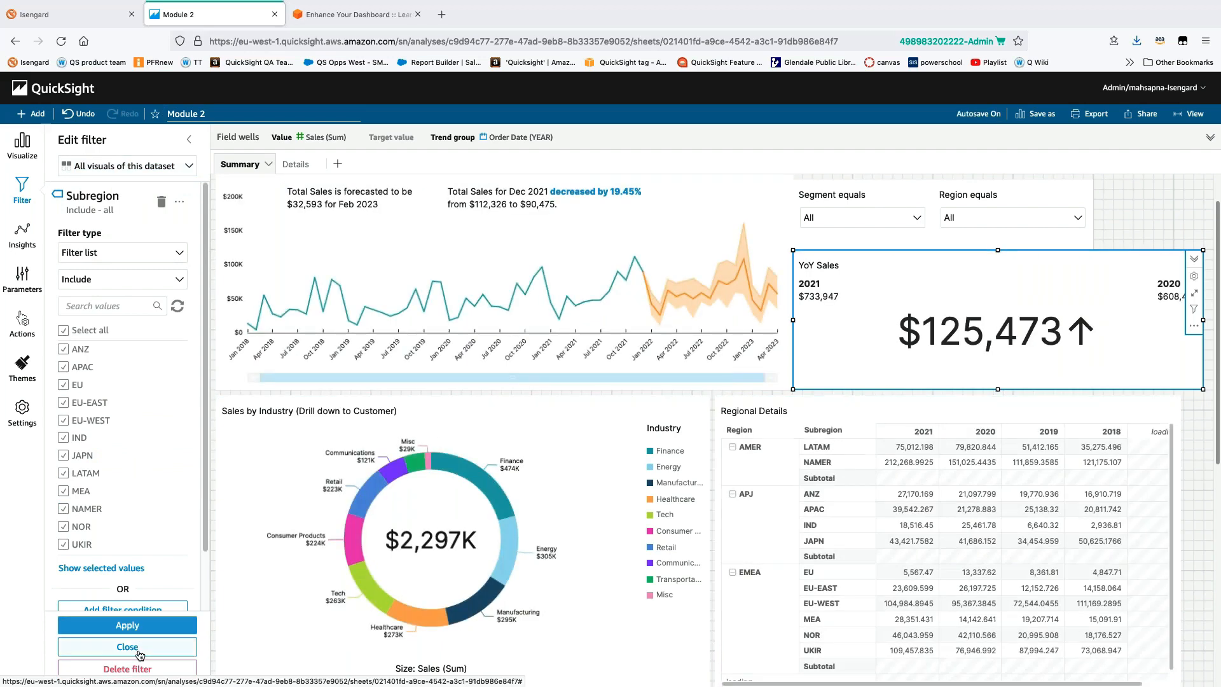
click(138, 647)
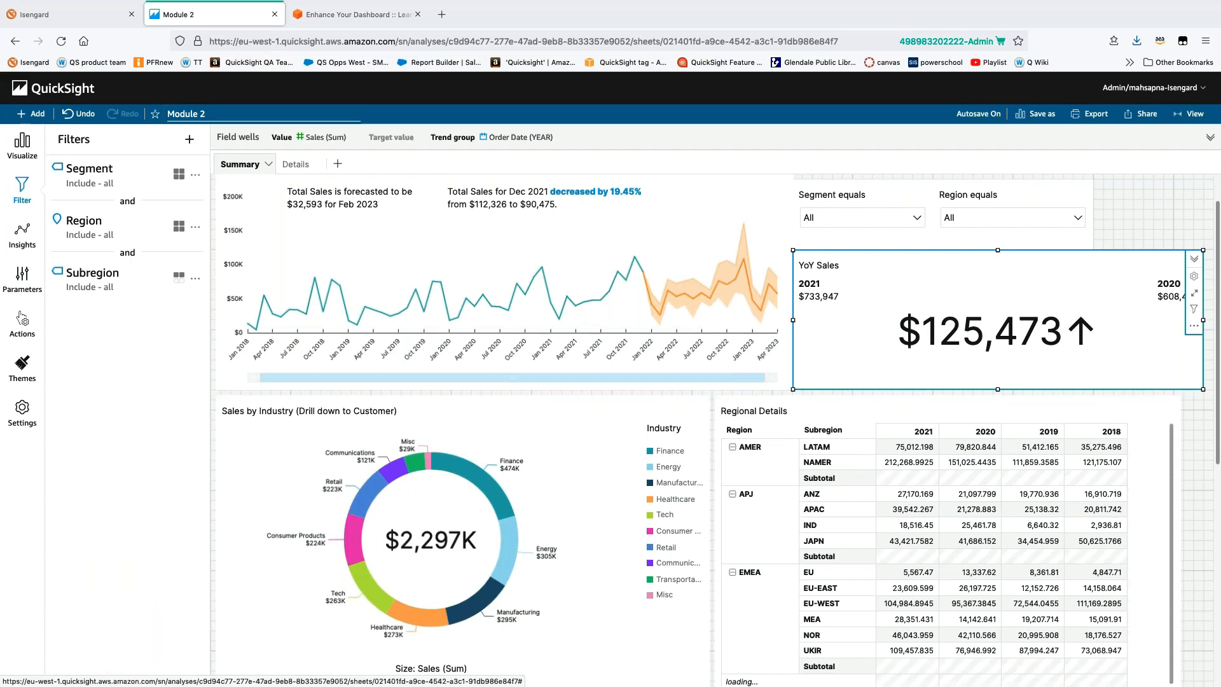
Add the Subregion filter's control to the sheet and move it up near the Region equals control
click(196, 280)
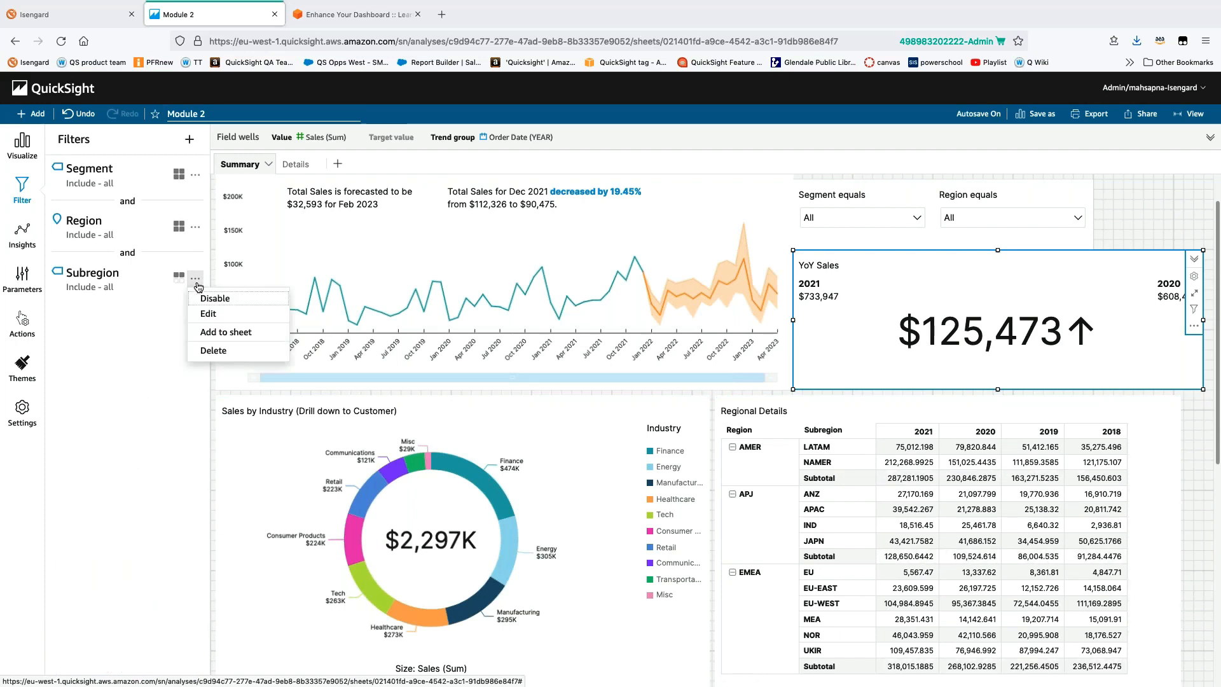
click(226, 332)
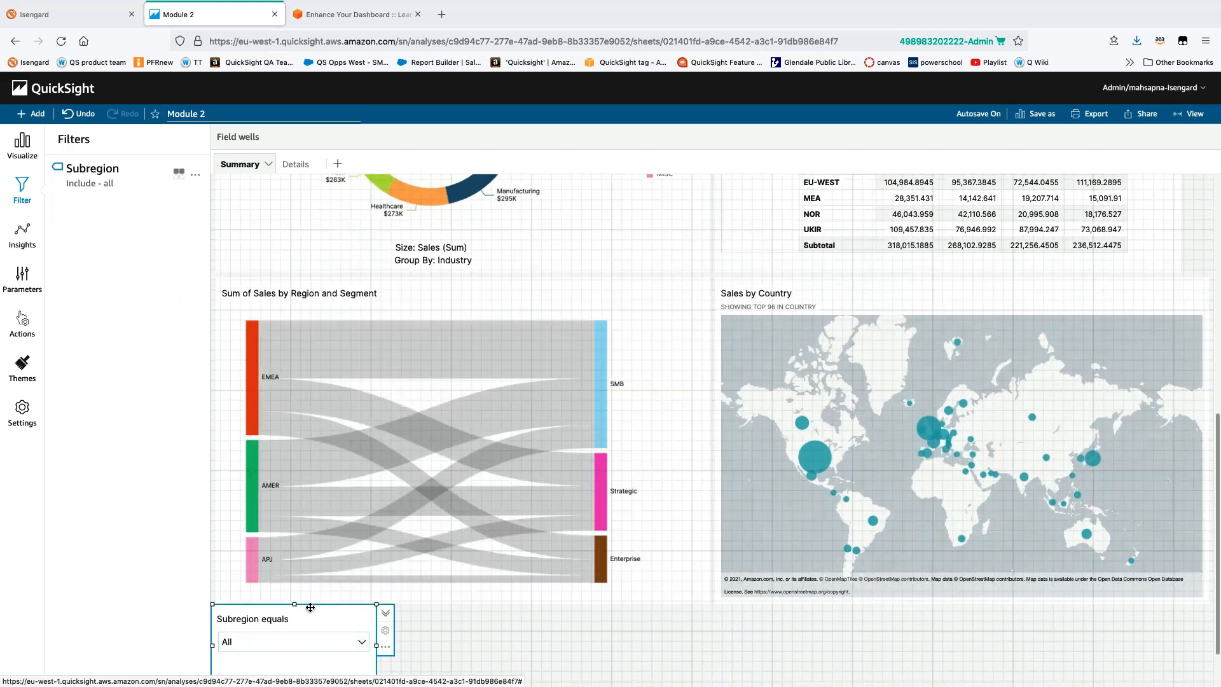
drag(309, 608, 902, 310)
scroll(902, 310, up, 4)
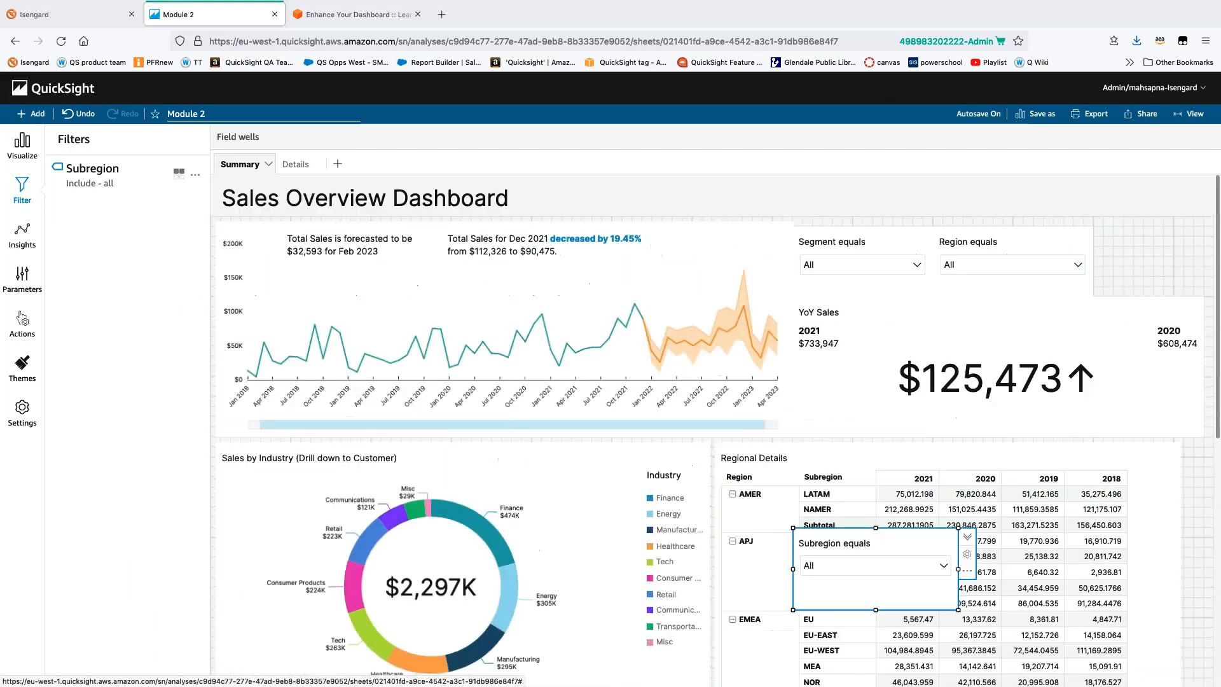
drag(900, 530, 1197, 225)
Narrow the Region equals control to about 208 × 112 and fit the Subregion equals control beside it at about 240 × 112
click(1033, 242)
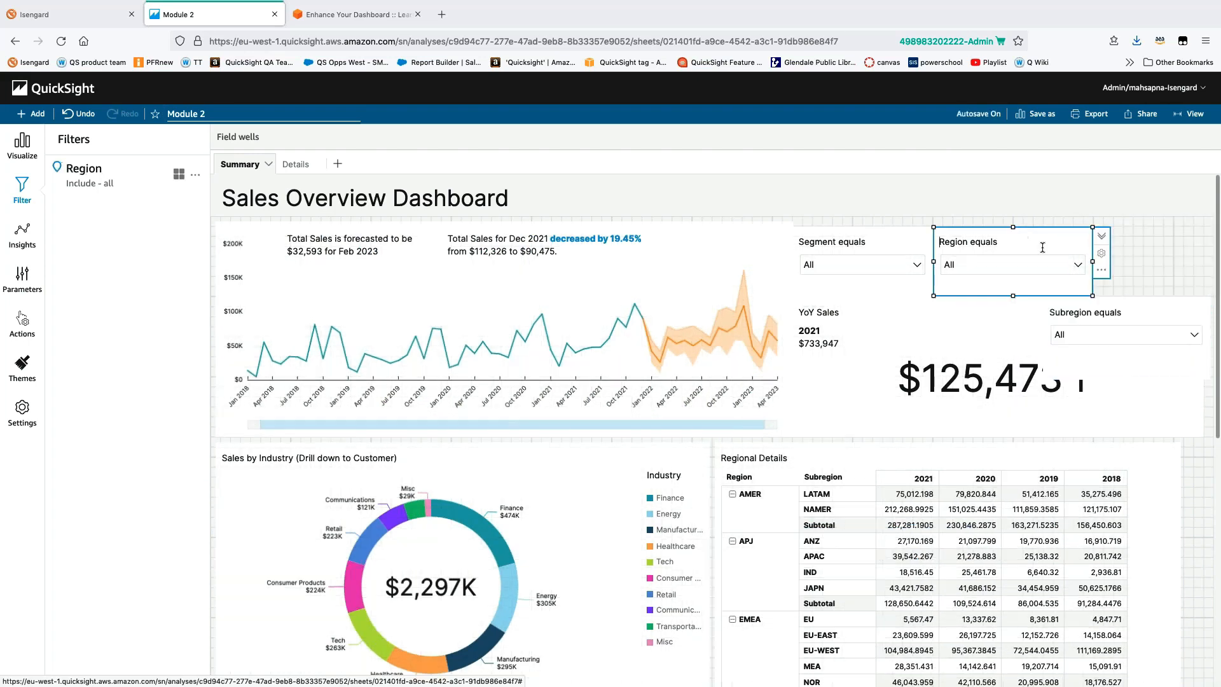
drag(1093, 295, 1063, 294)
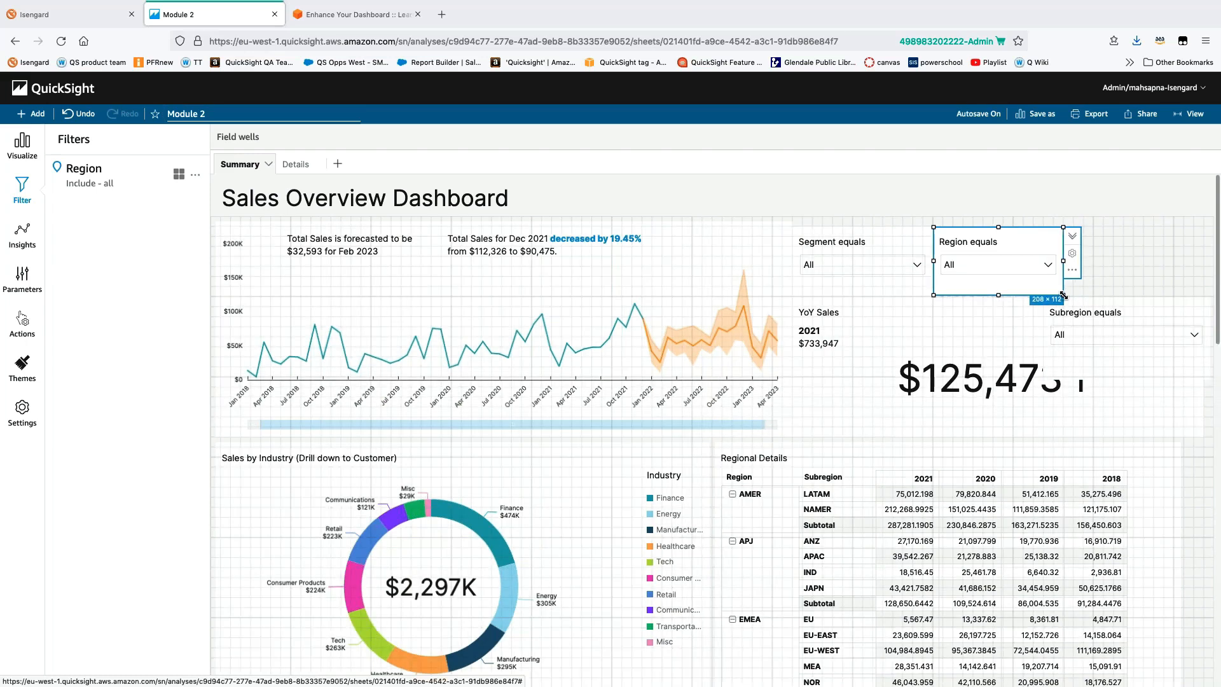
click(1139, 300)
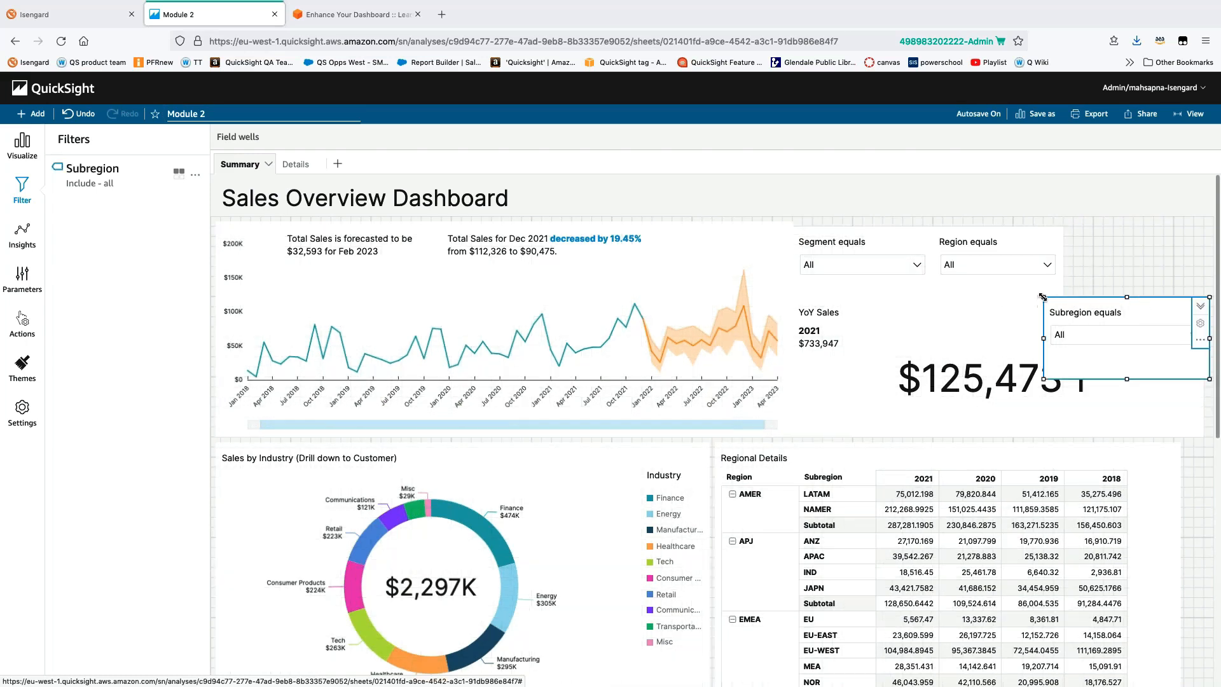
drag(1042, 297, 1160, 250)
drag(1193, 294, 1211, 295)
Widen the YoY Sales KPI to about 672 × 224, in line with the outer edge of the Subregion equals control
drag(1188, 368, 1199, 463)
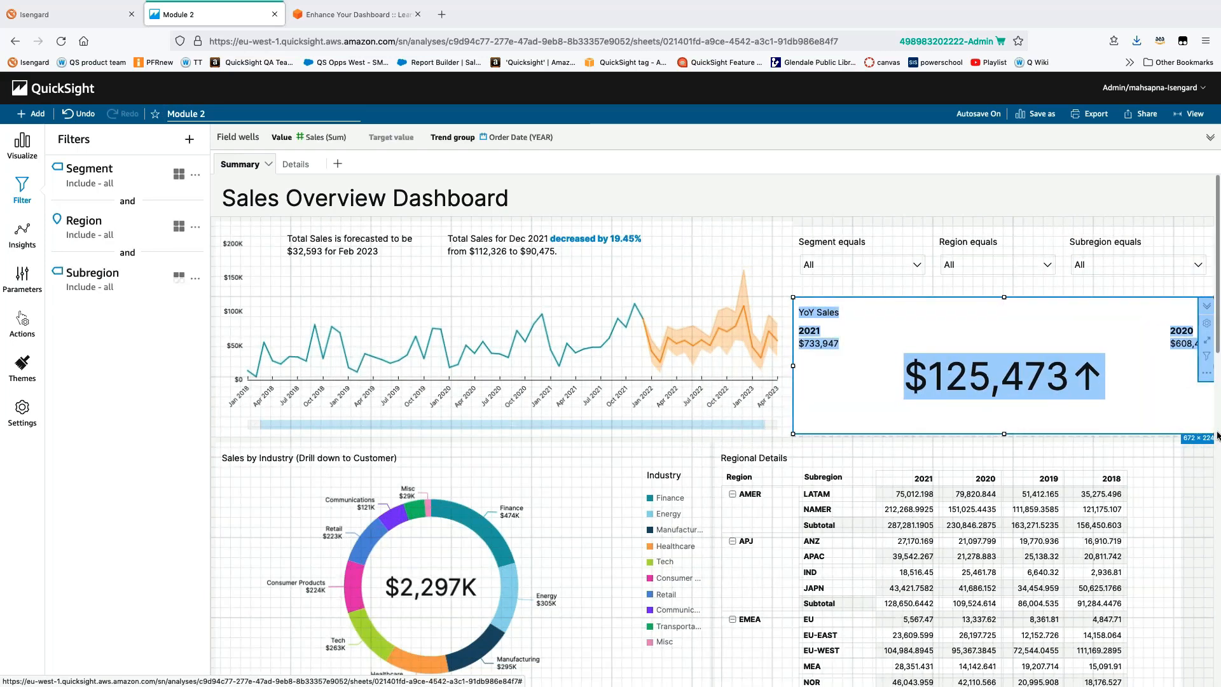
click(1212, 495)
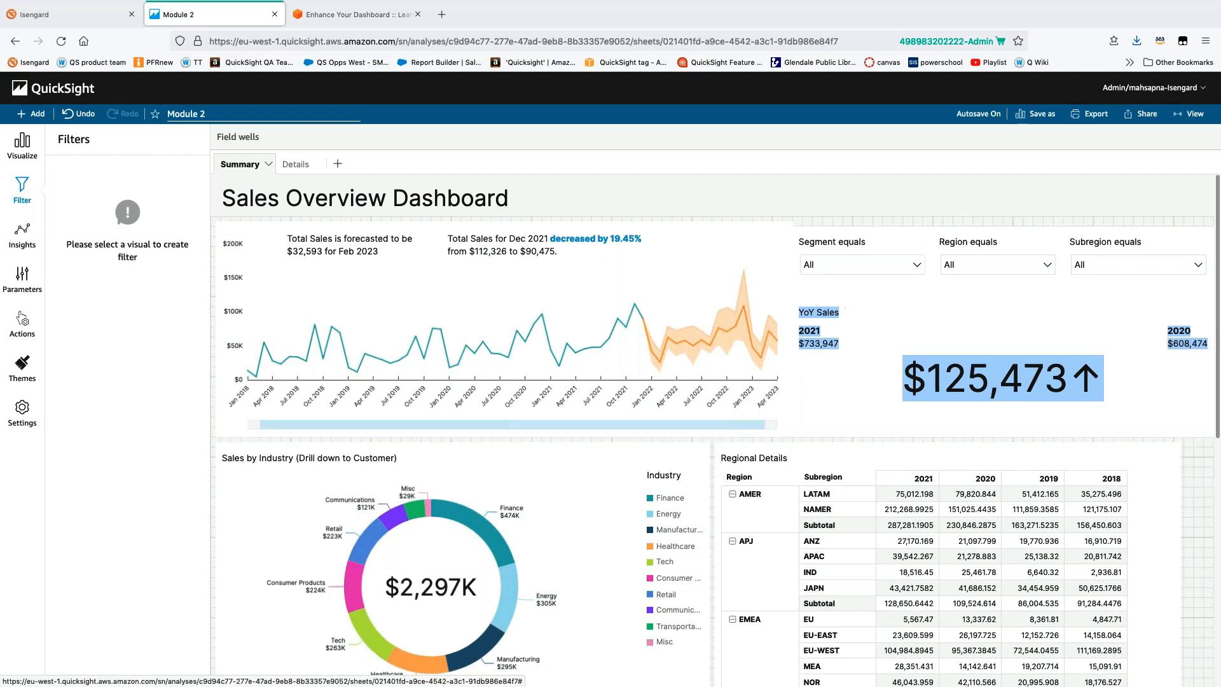
click(860, 316)
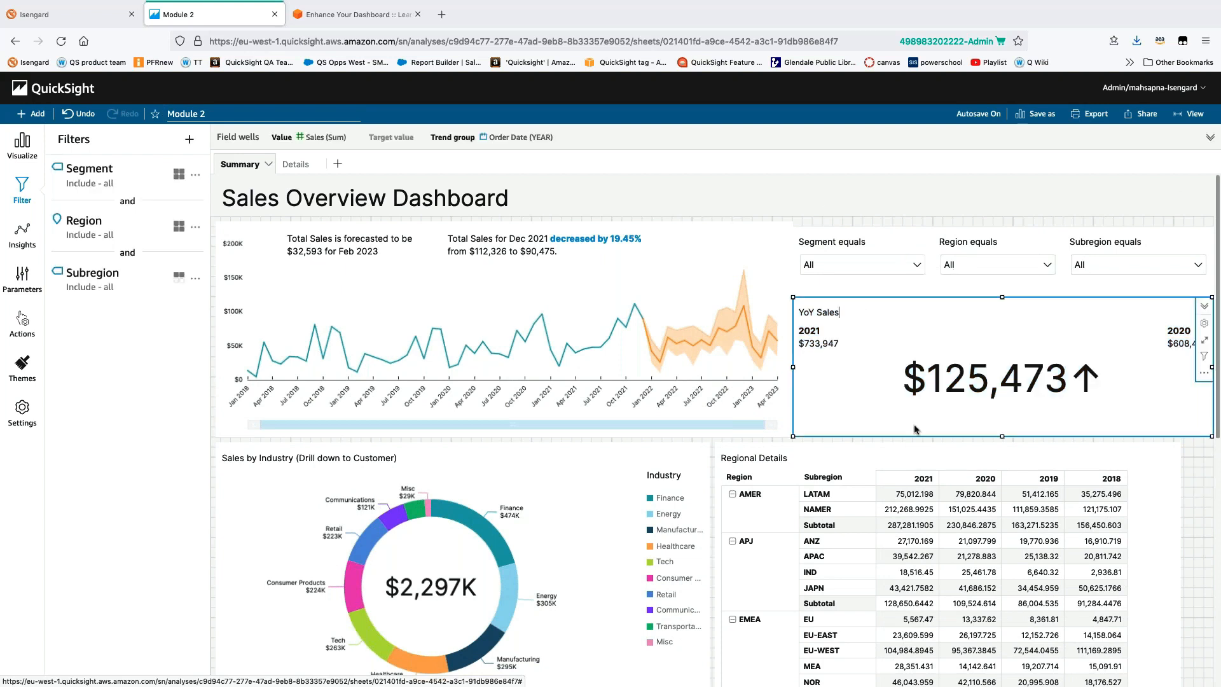
click(1202, 491)
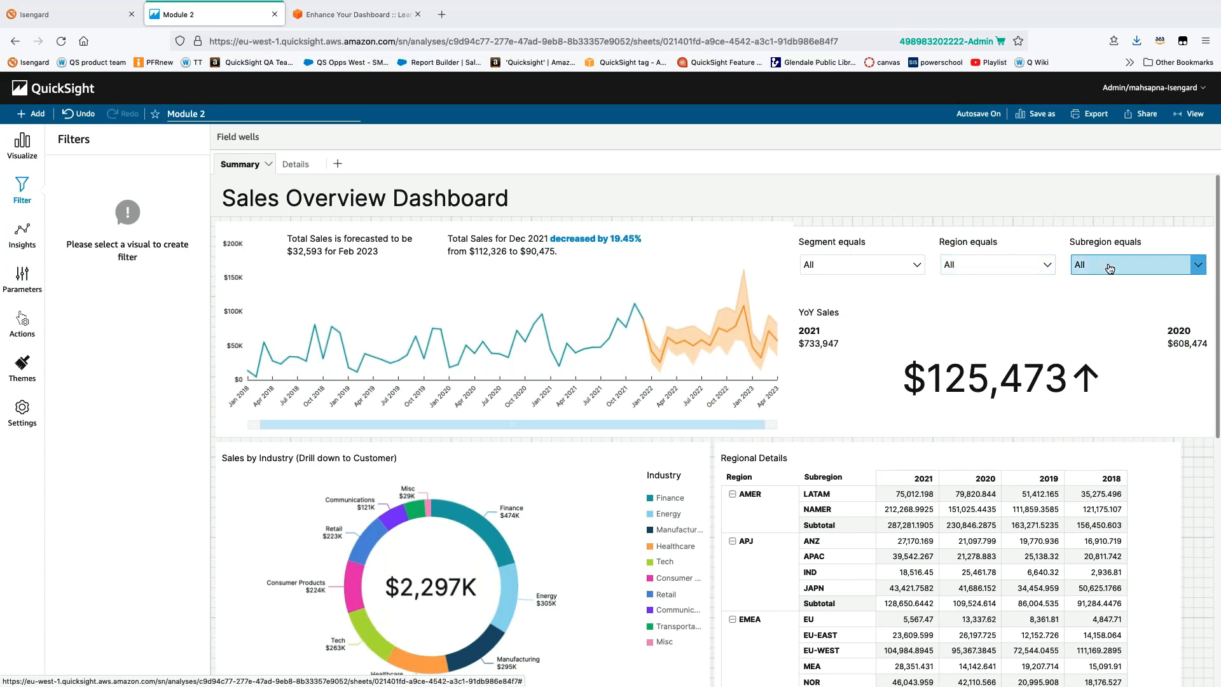
Examine the list of values offered by the Subregion equals control
click(1184, 264)
scroll(1147, 357, down, 2)
scroll(1147, 357, up, 2)
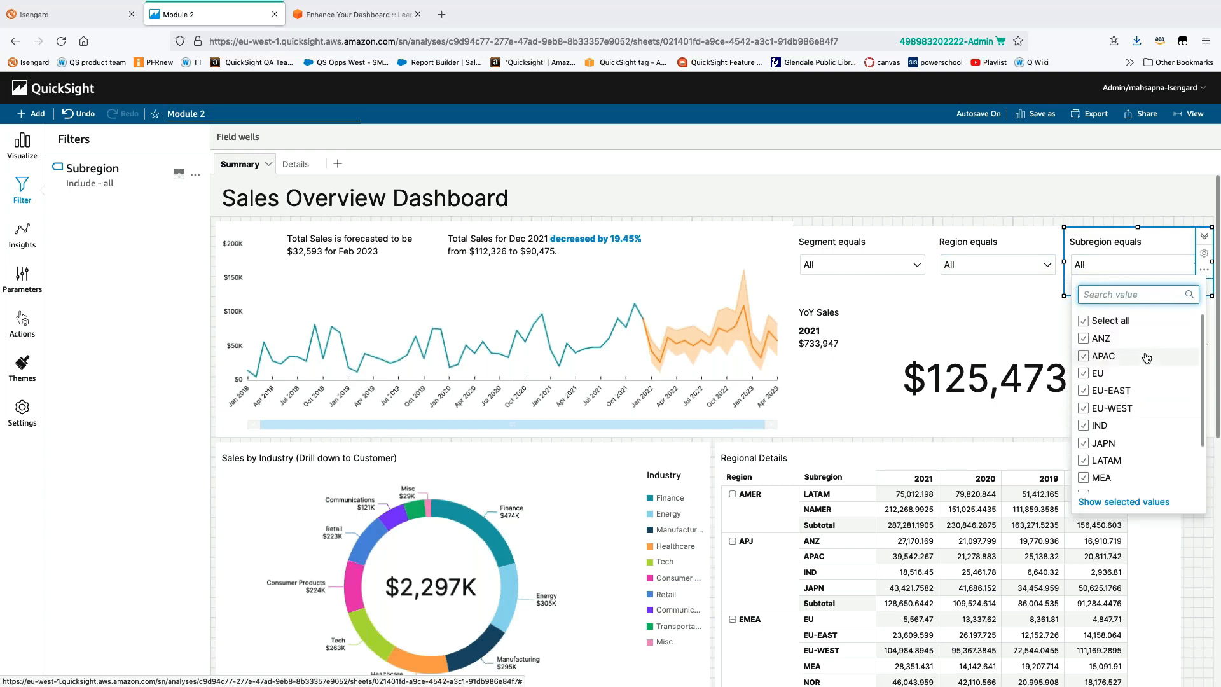
Restrict the Region equals control to AMER by excluding APJ and EMEA
click(992, 264)
click(992, 264)
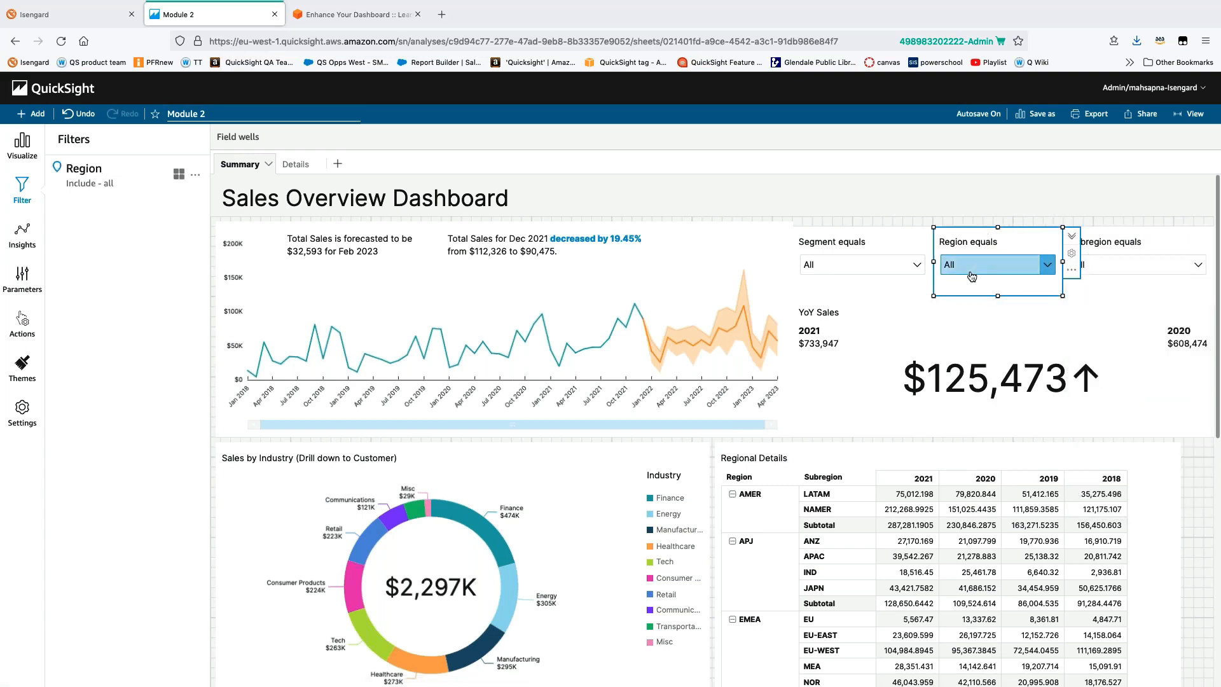
click(952, 357)
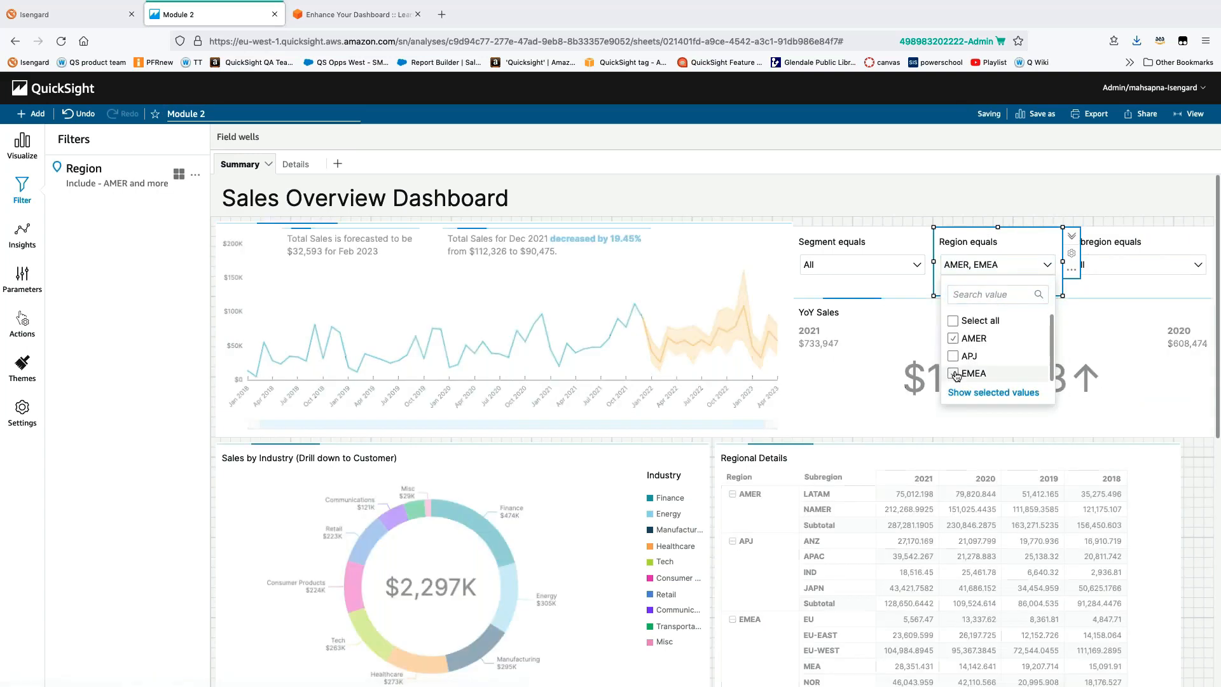
click(953, 374)
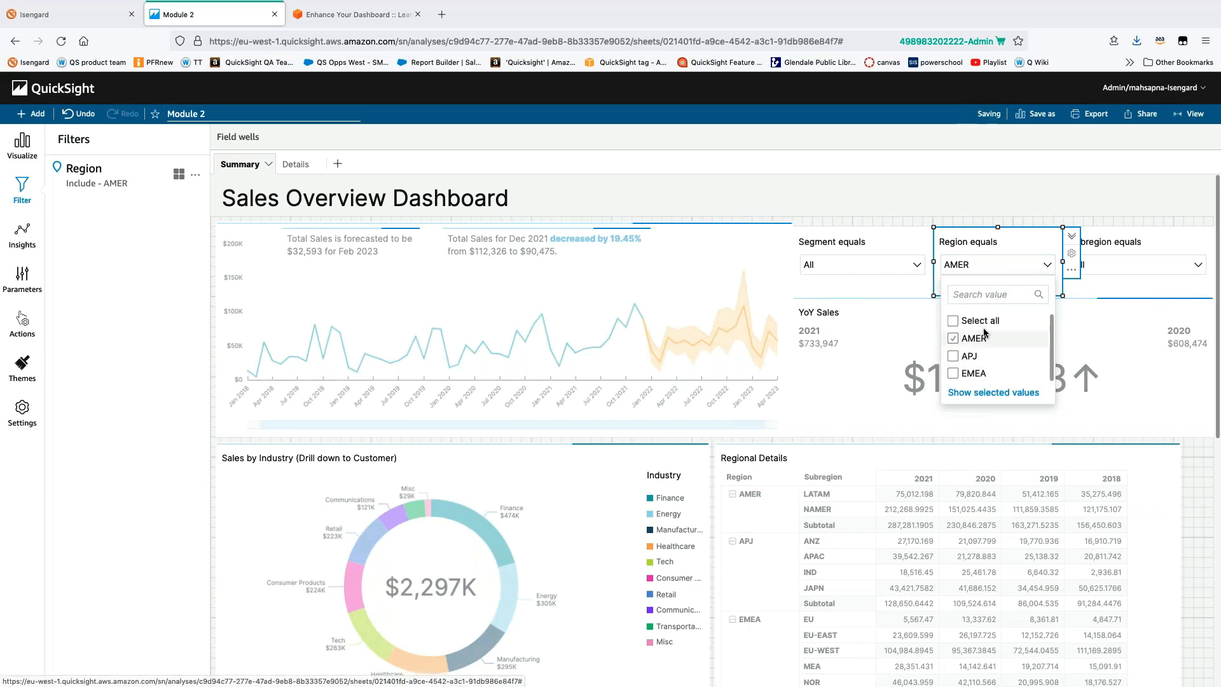
Check which values the Subregion equals control offers for the chosen region and review the Subregion filter's settings
click(1117, 266)
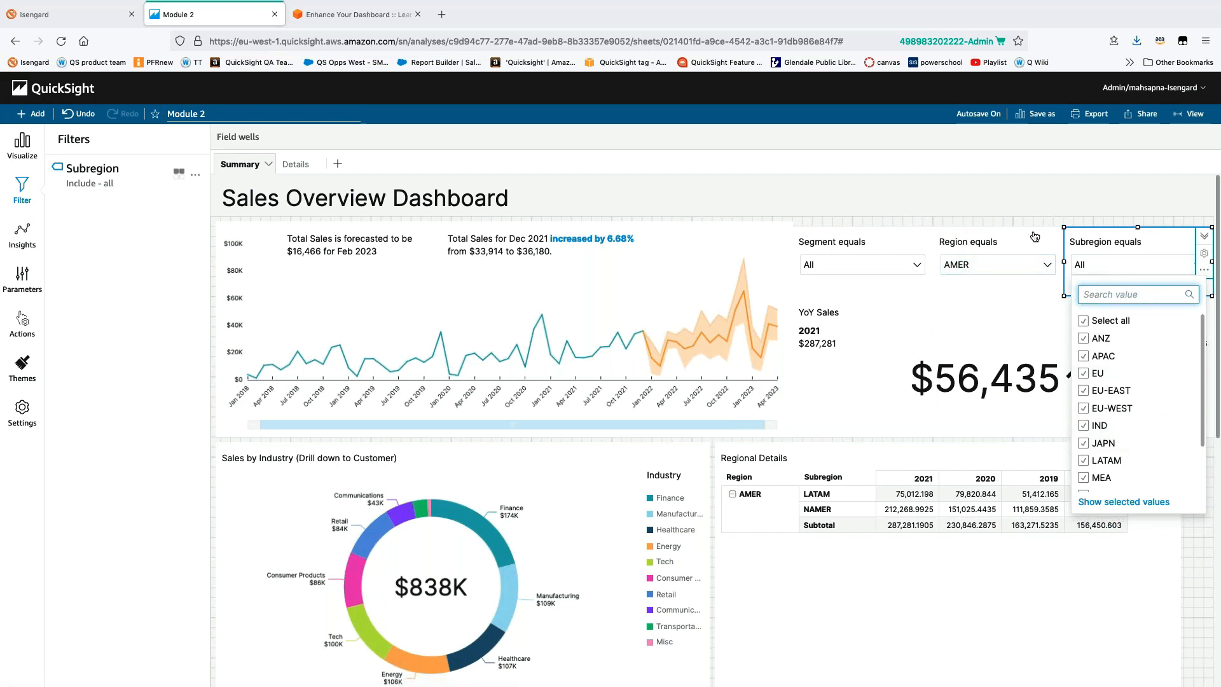
click(1129, 235)
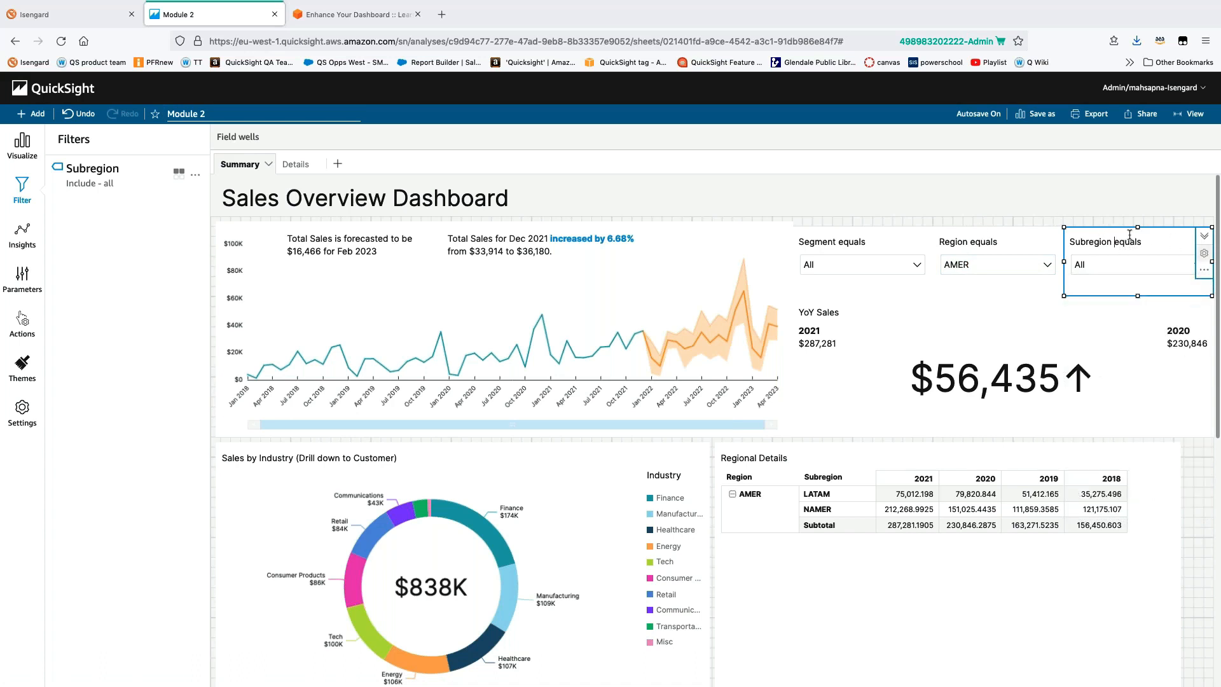
click(195, 174)
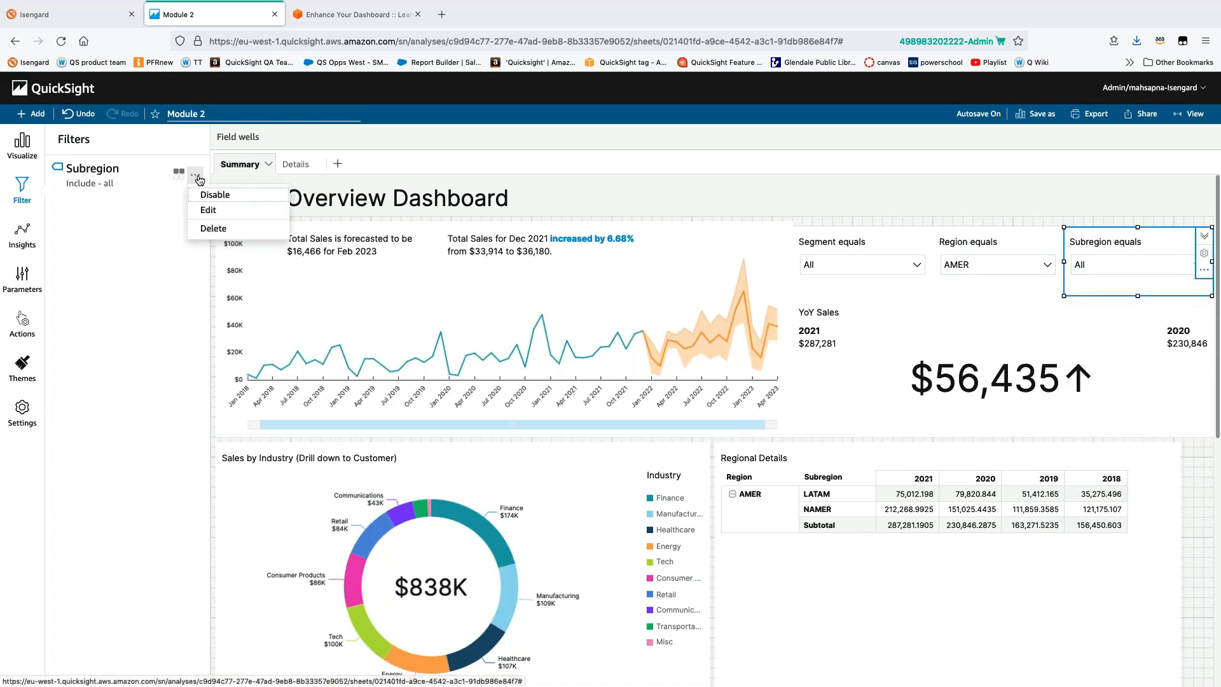
click(204, 210)
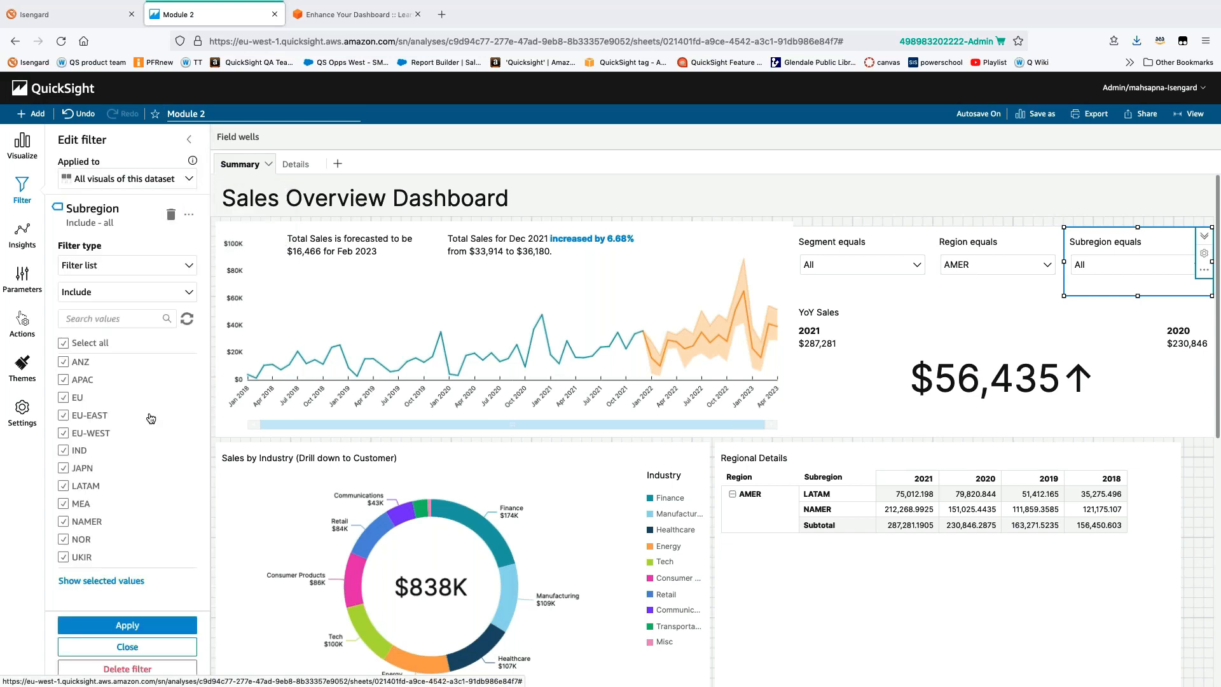
click(127, 647)
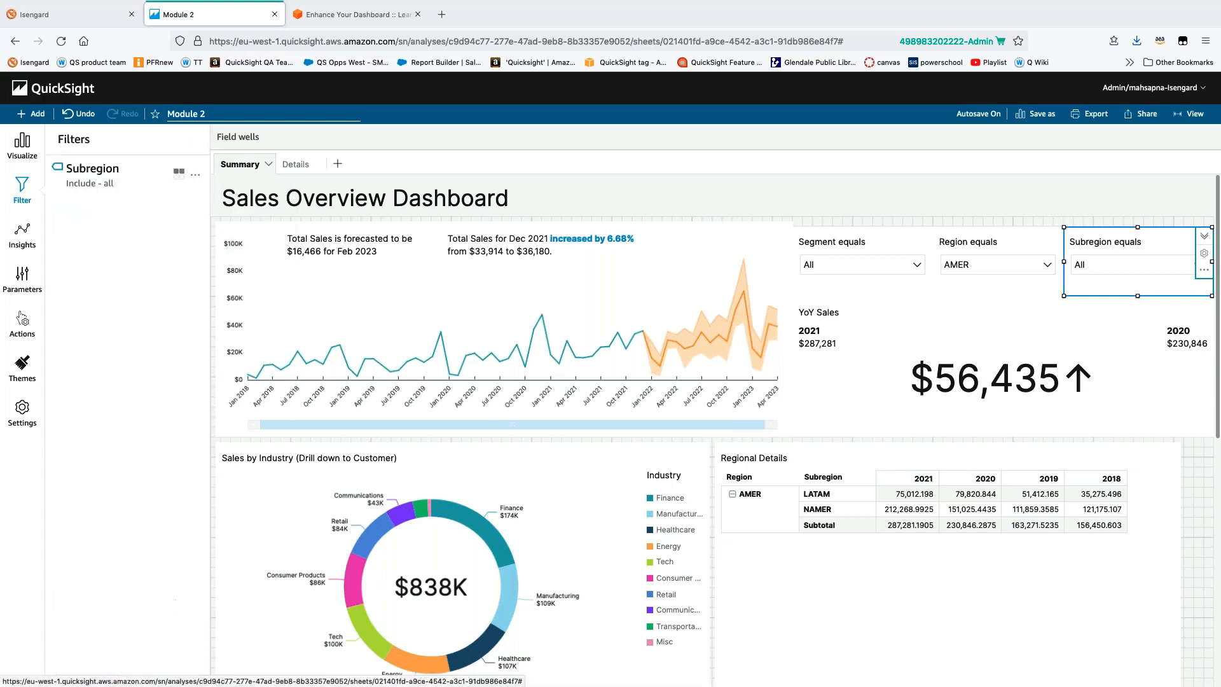
Format the Subregion equals control to show only values relevant to the Region equals control
click(1202, 253)
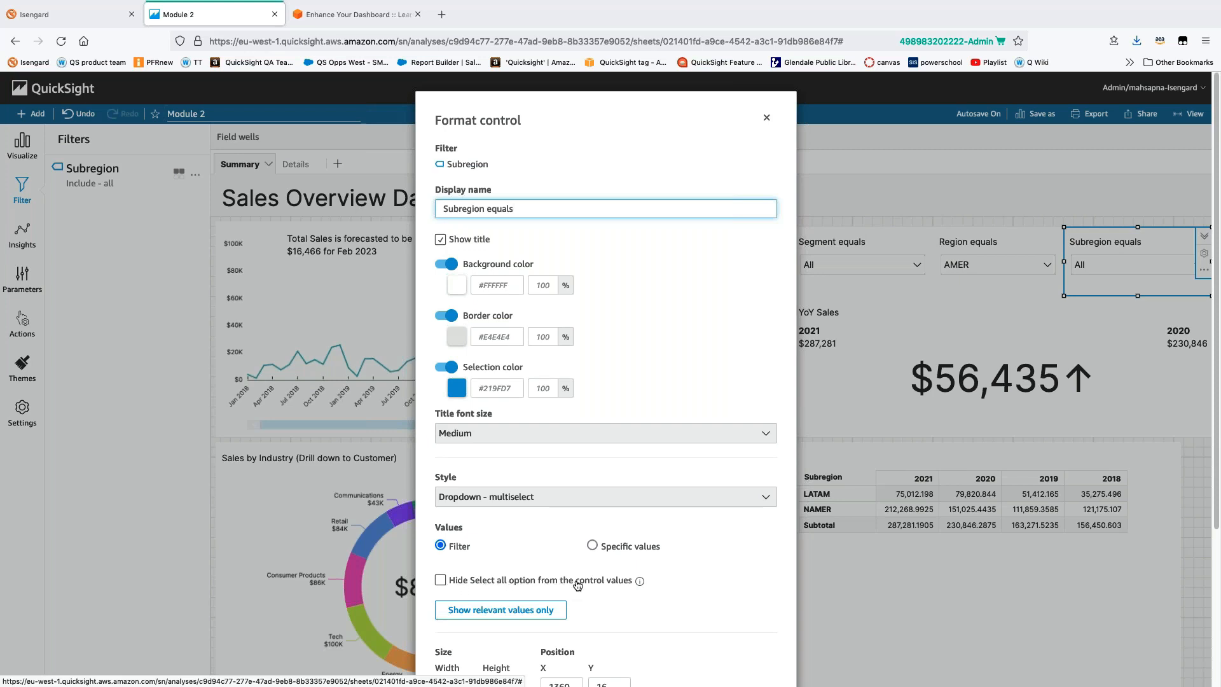
scroll(618, 589, down, 1)
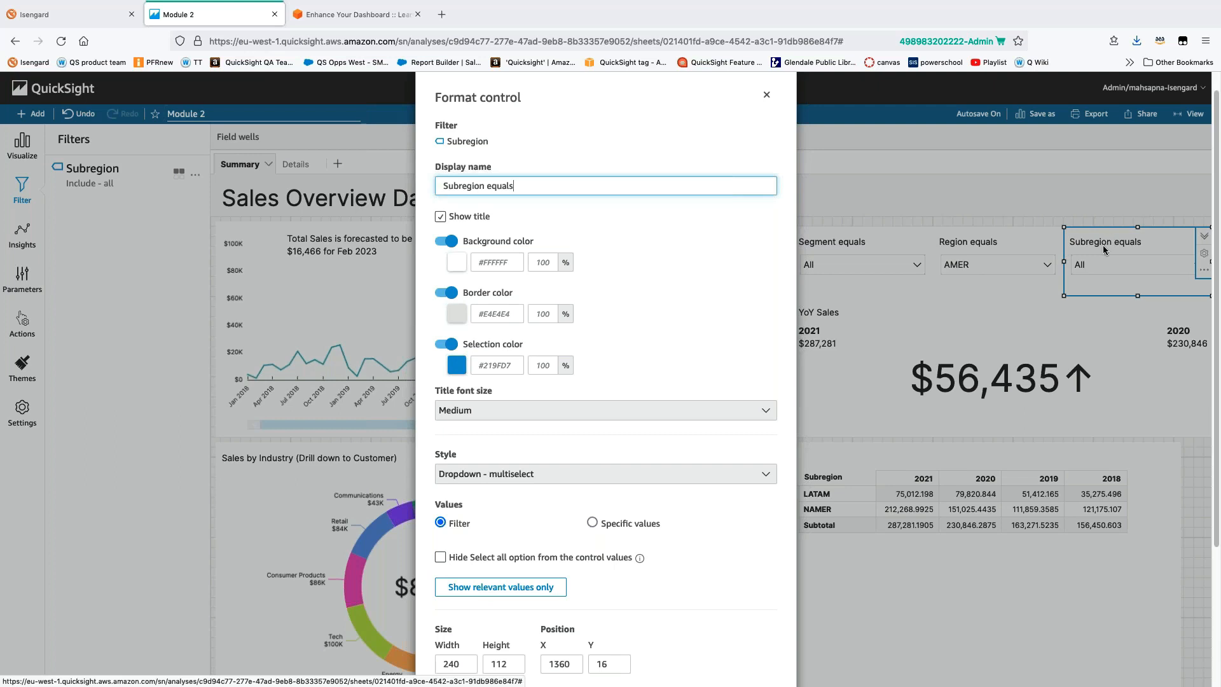
click(515, 596)
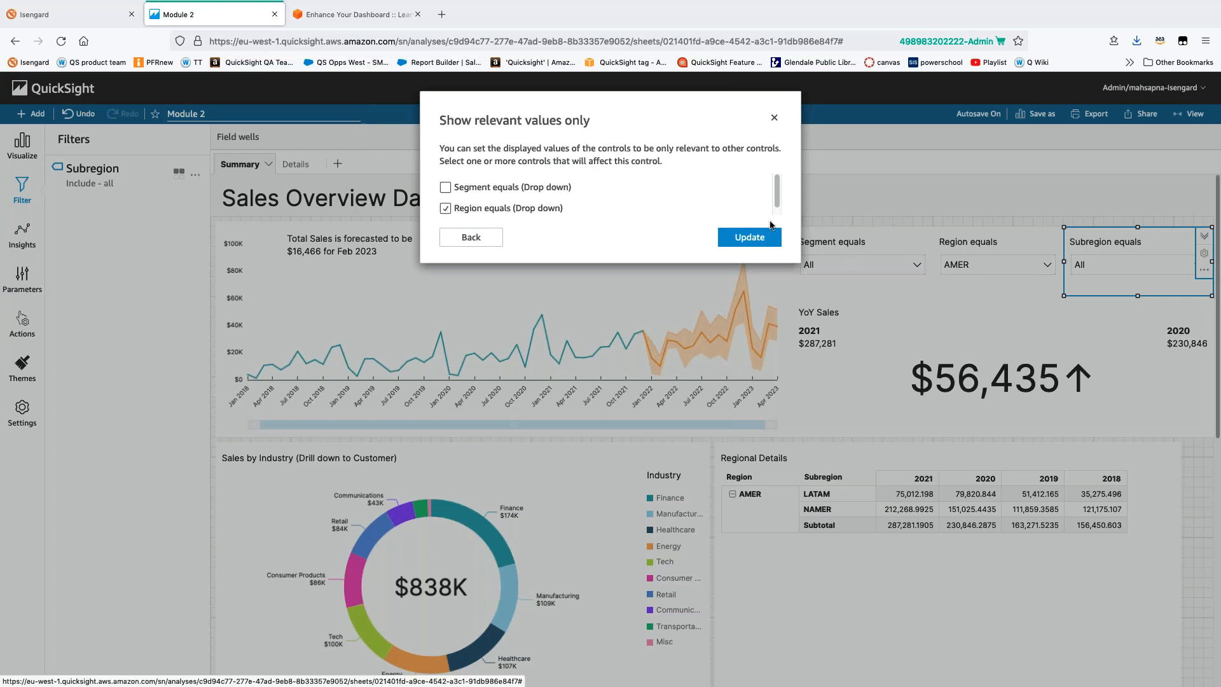
click(758, 244)
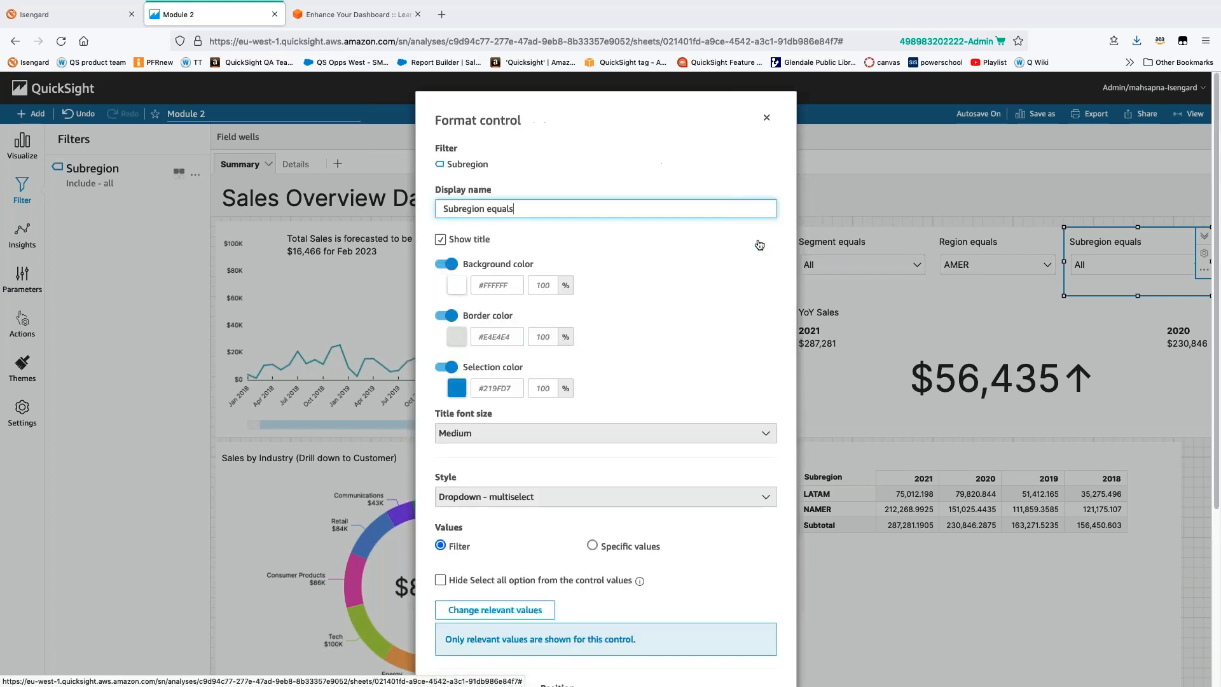
scroll(718, 356, down, 5)
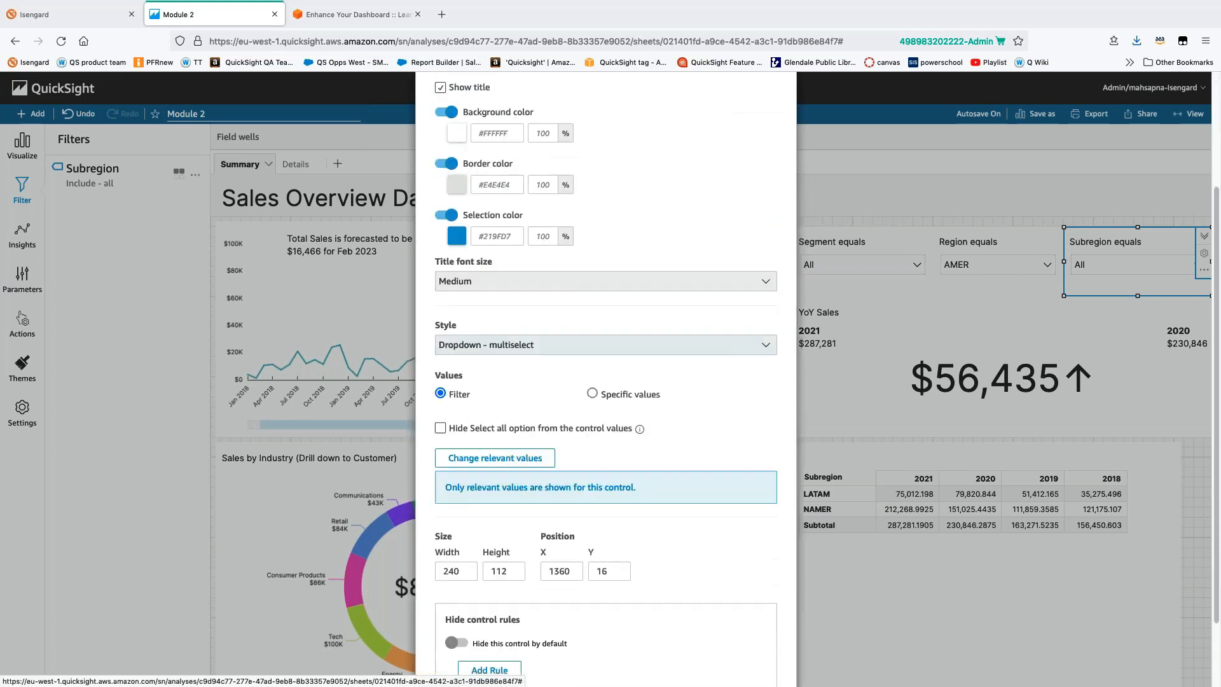
click(753, 640)
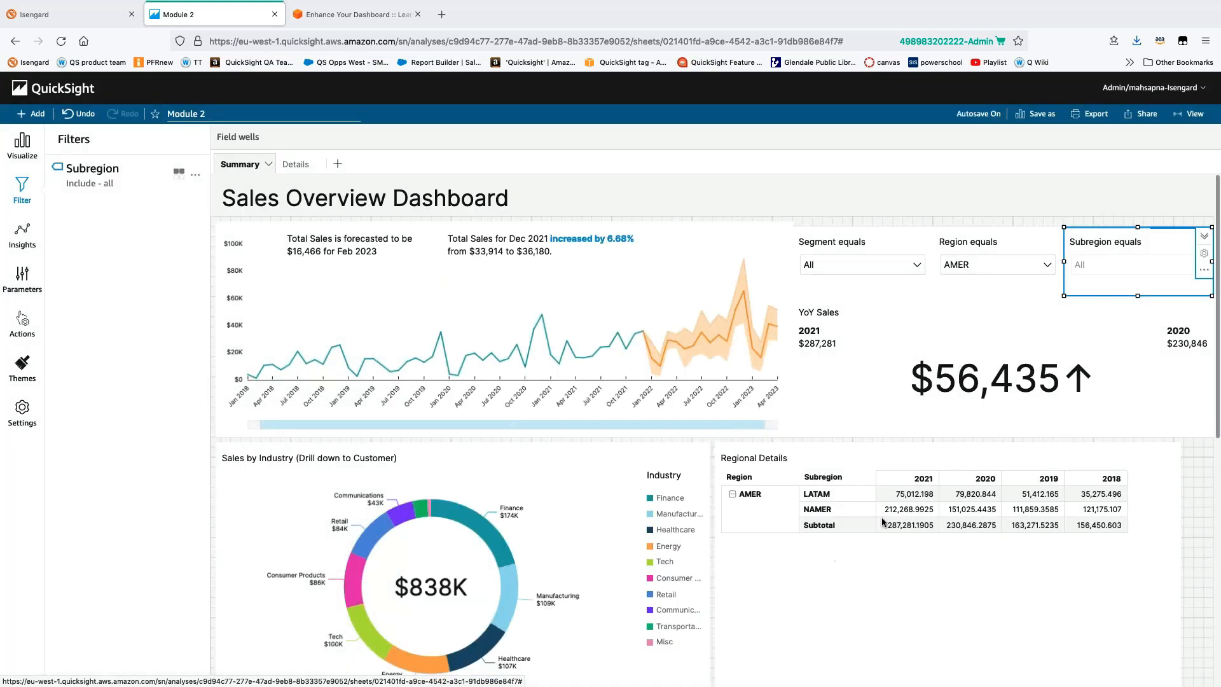
Check the subregions offered by the Subregion equals control and look over the filtered visuals
click(1118, 262)
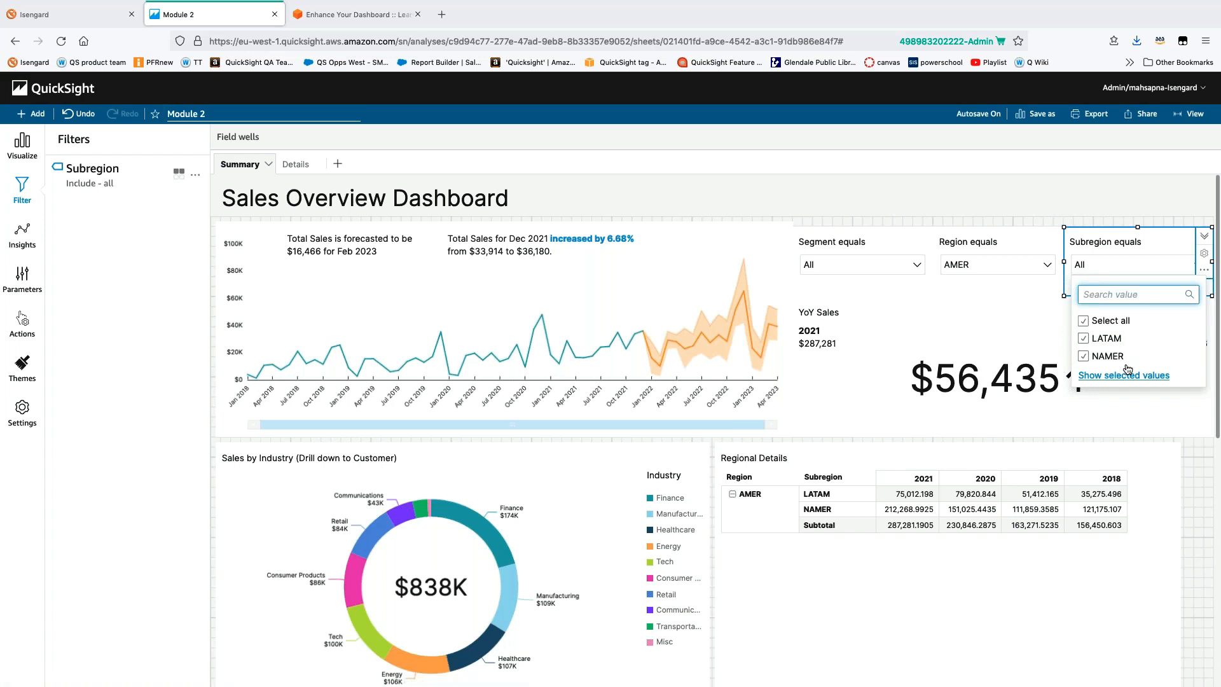
click(1165, 241)
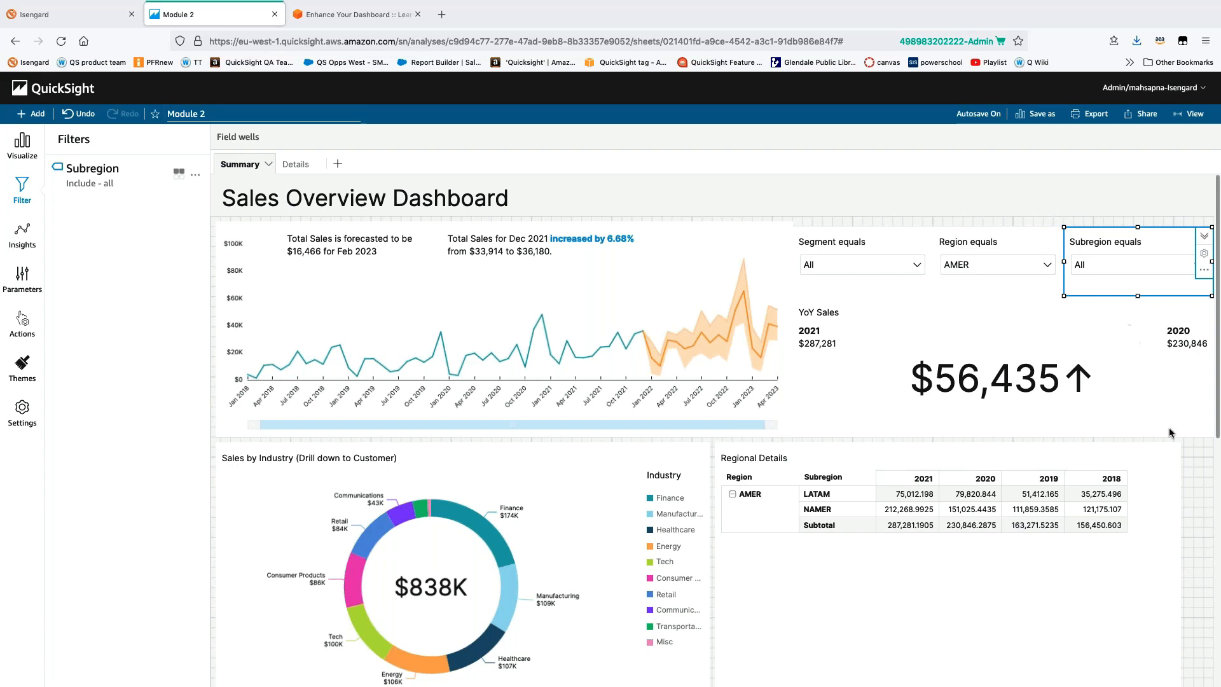
scroll(1181, 468, down, 2)
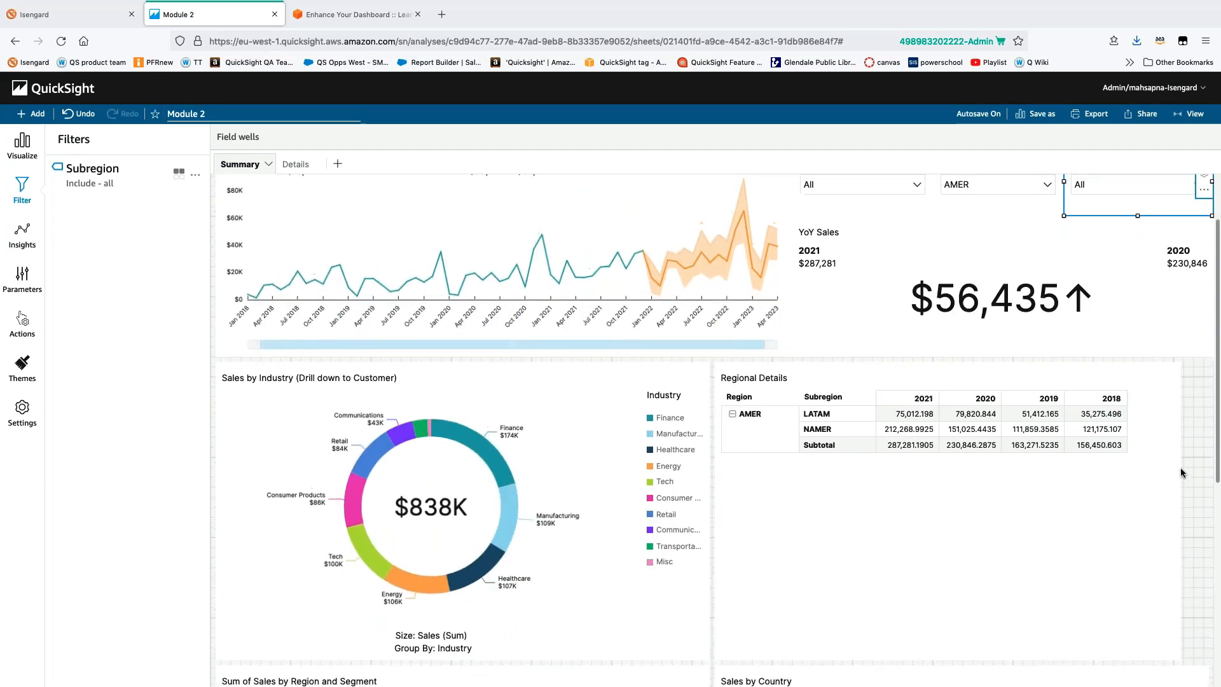
scroll(1180, 472, up, 2)
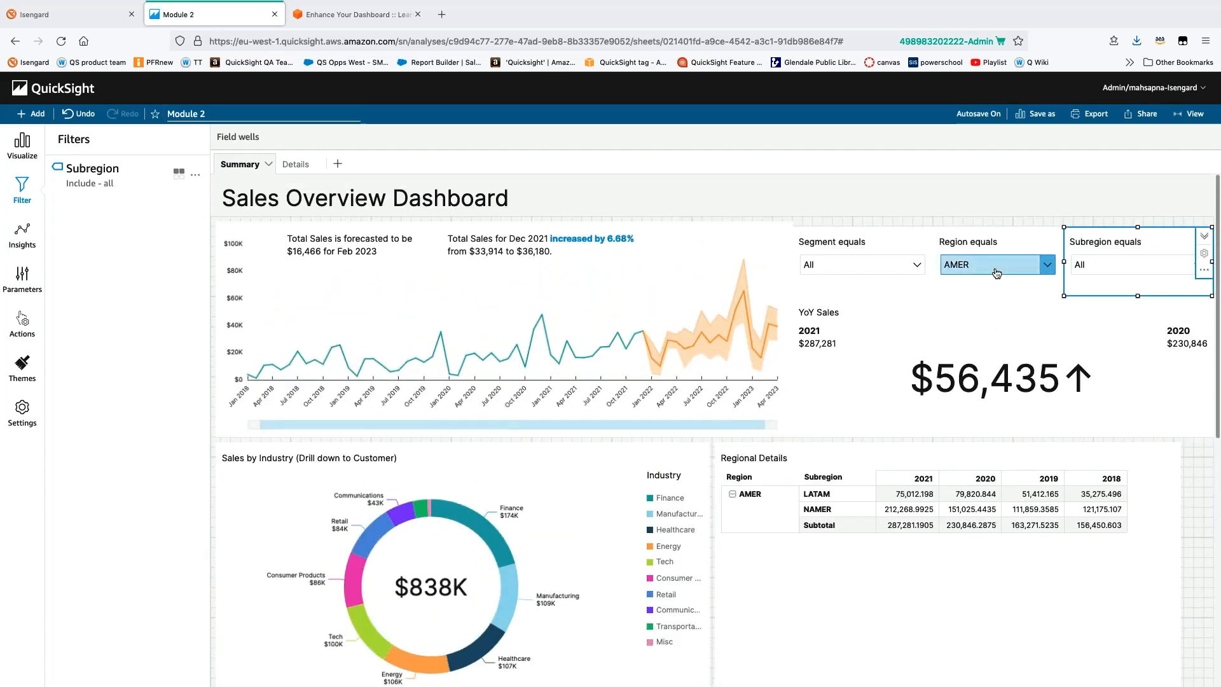
Select all regions in the Region equals control
click(995, 273)
click(953, 322)
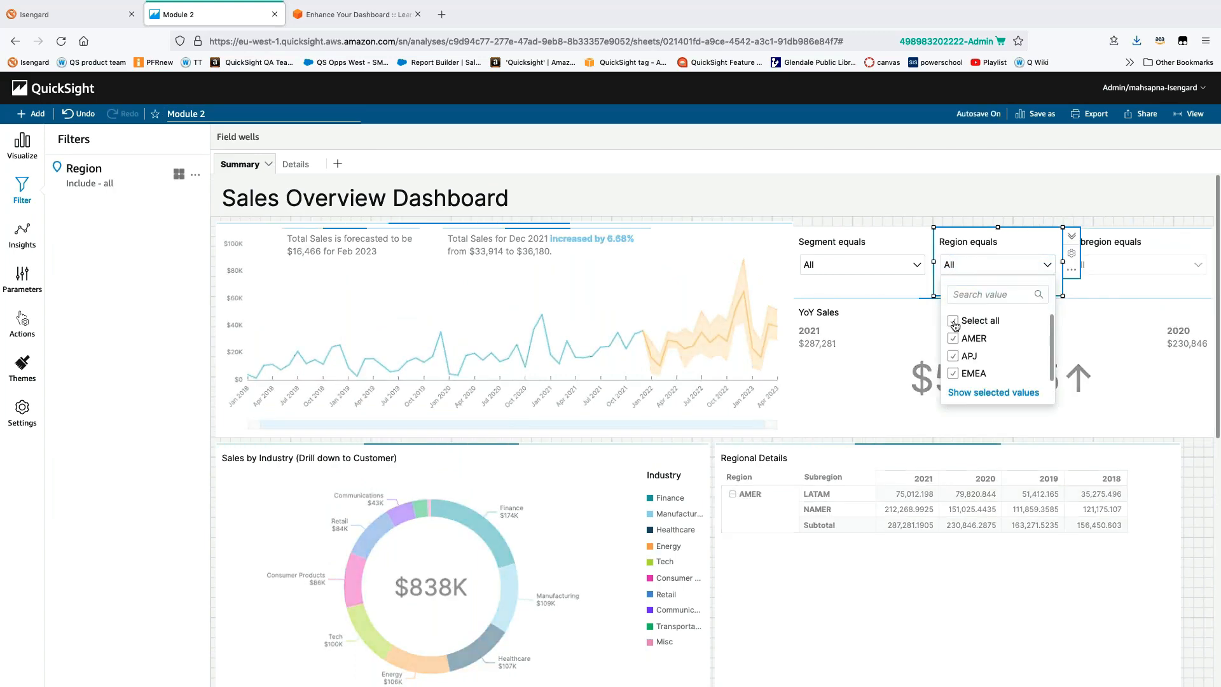
click(1153, 507)
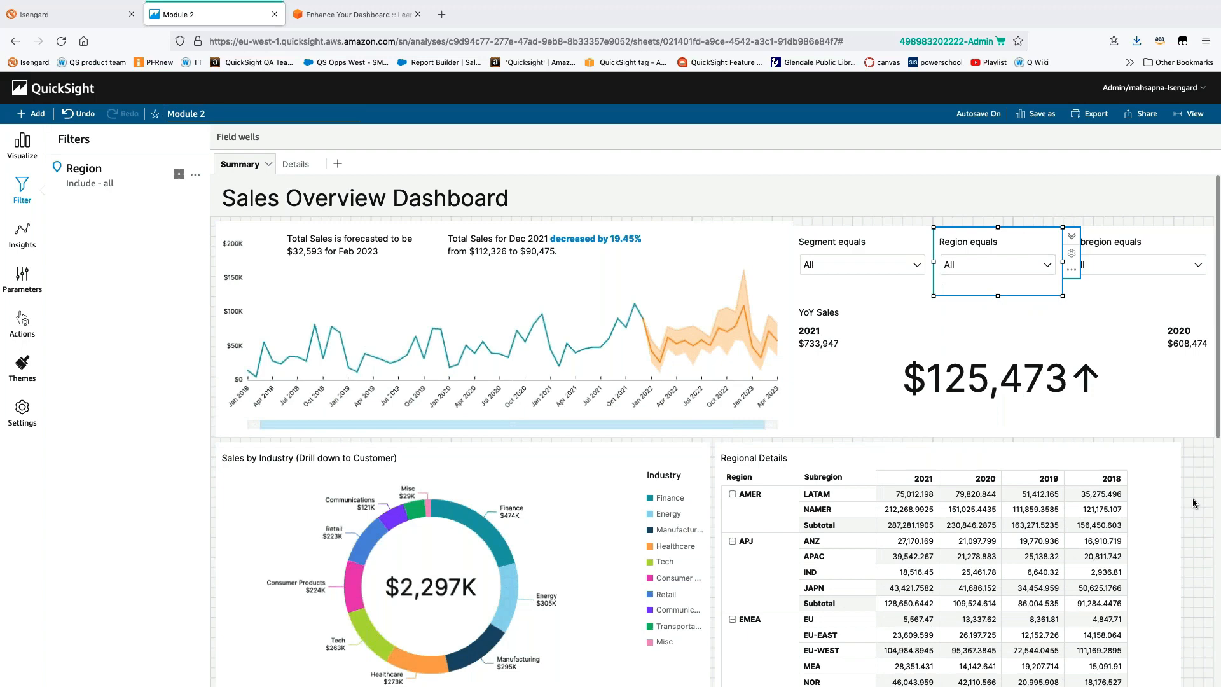
Widen the Regional Details pivot table to about 800 × 464
scroll(1192, 506, down, 3)
double_click(1169, 572)
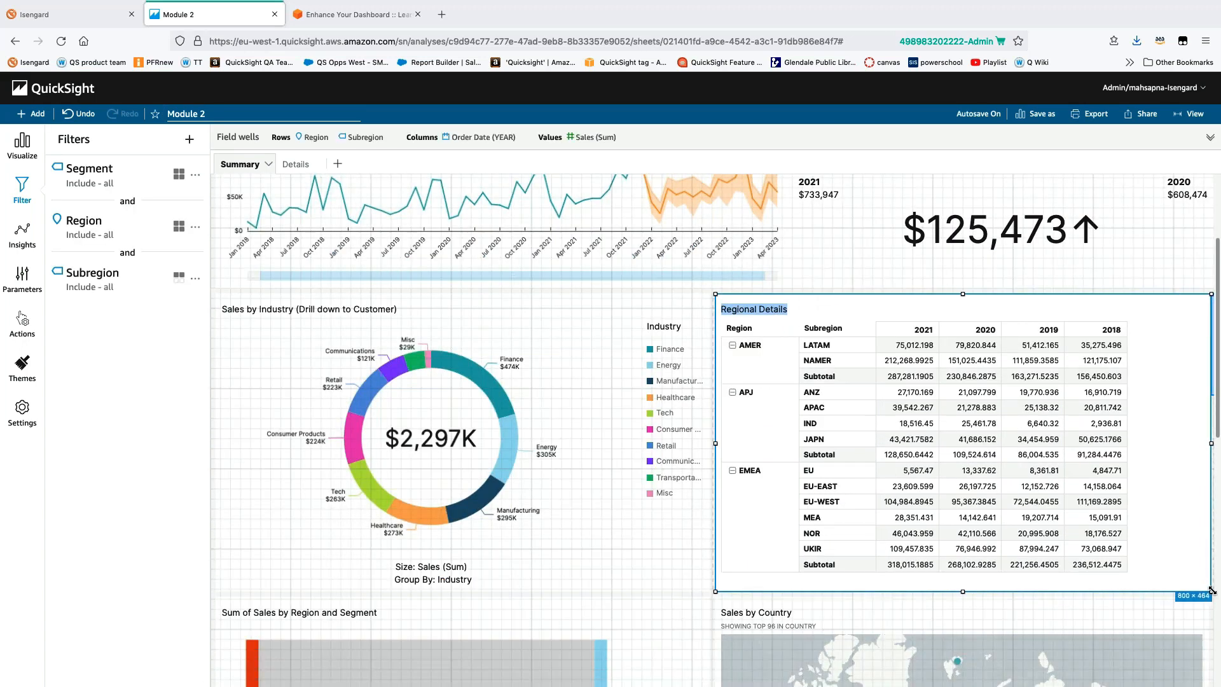
click(1211, 593)
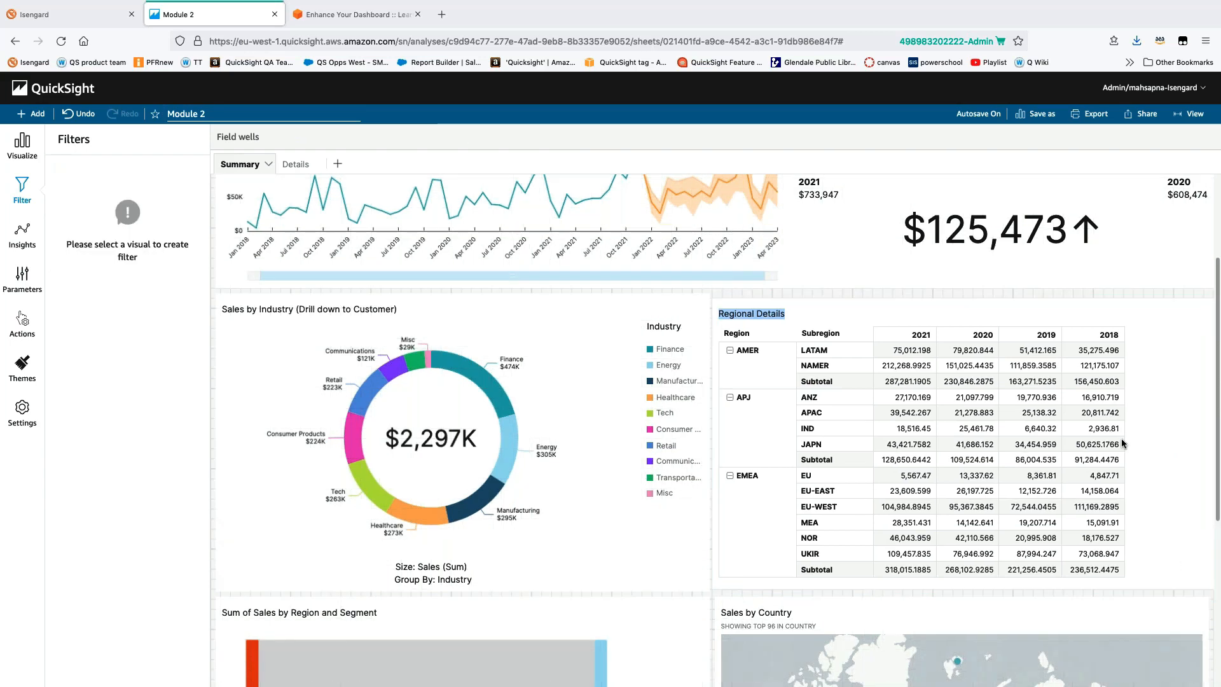
scroll(1120, 438, down, 4)
scroll(1092, 425, up, 6)
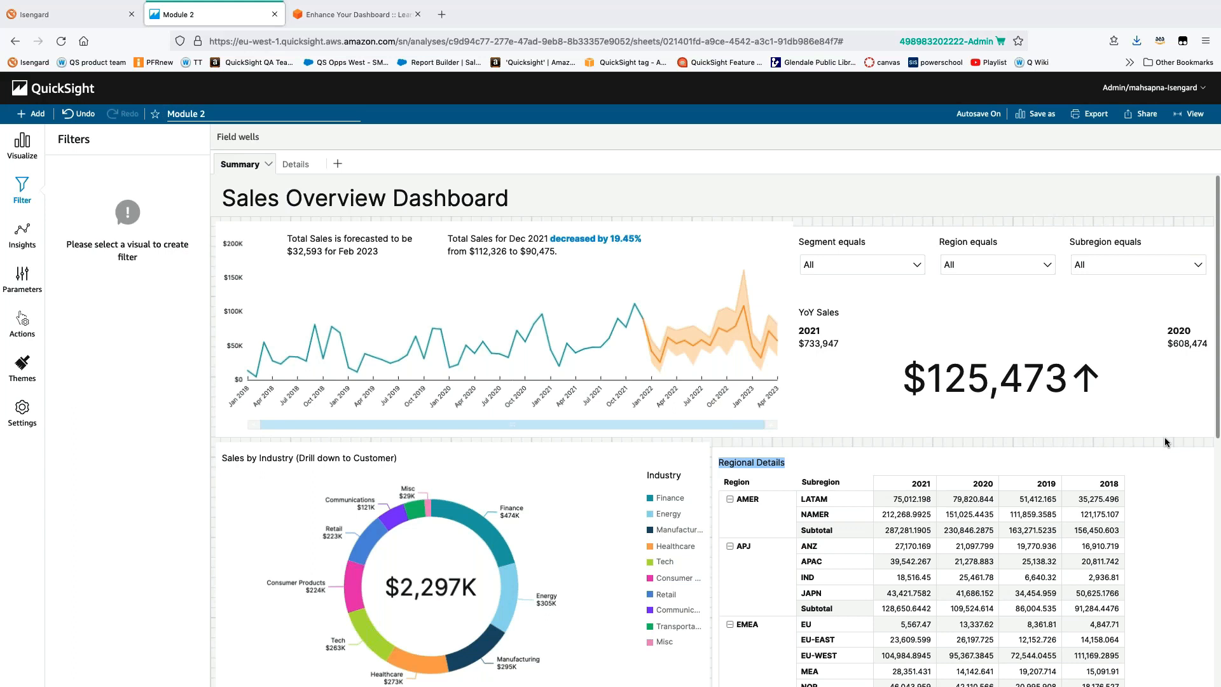
mouse_move(34, 24)
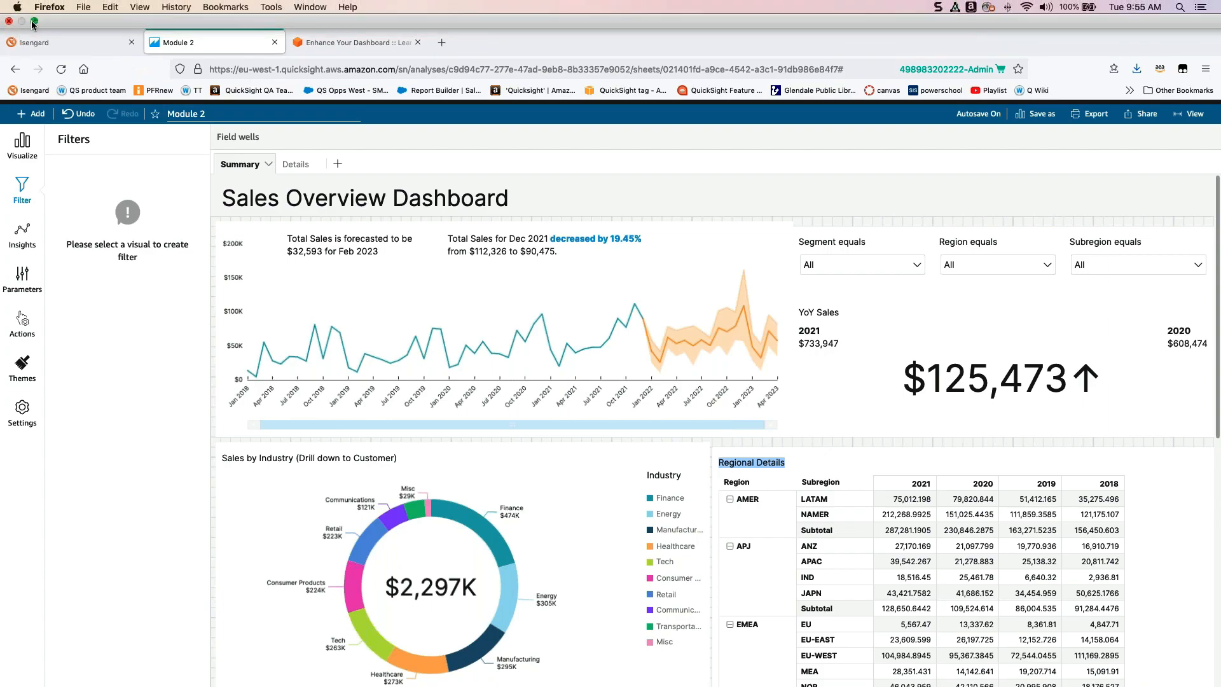
click(35, 23)
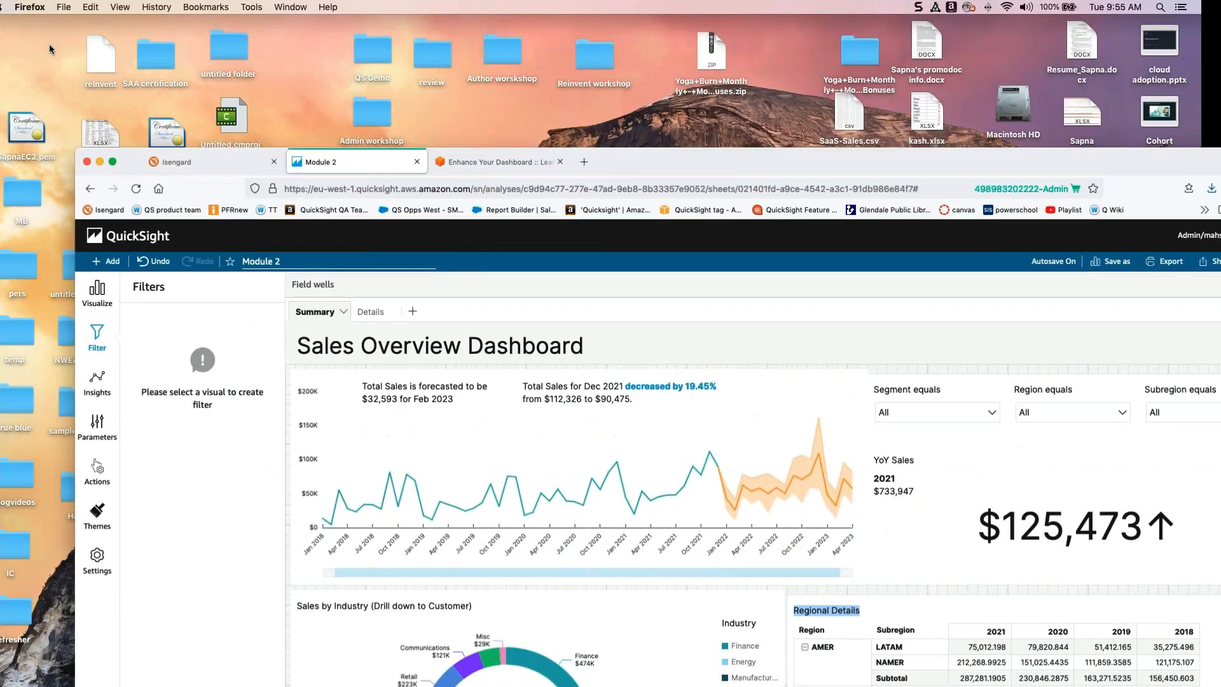
click(115, 164)
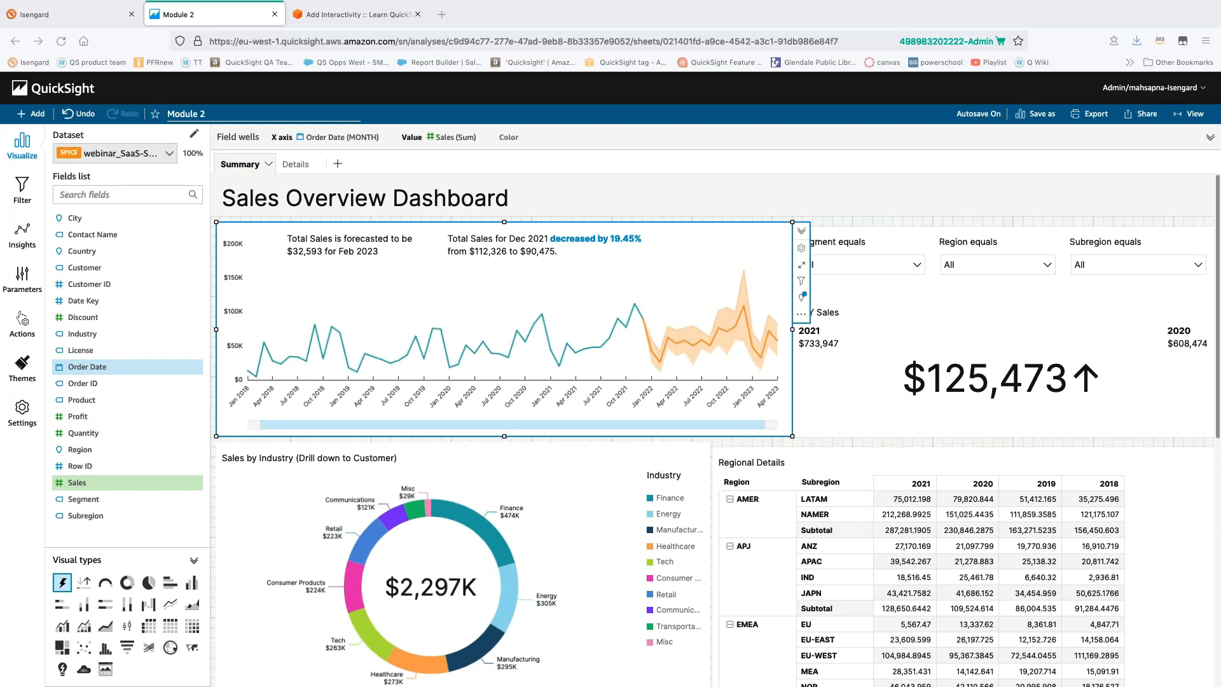
Look over the Summary sheet's visuals, from the YoY Sales KPI to the Sales by Country map
click(1038, 311)
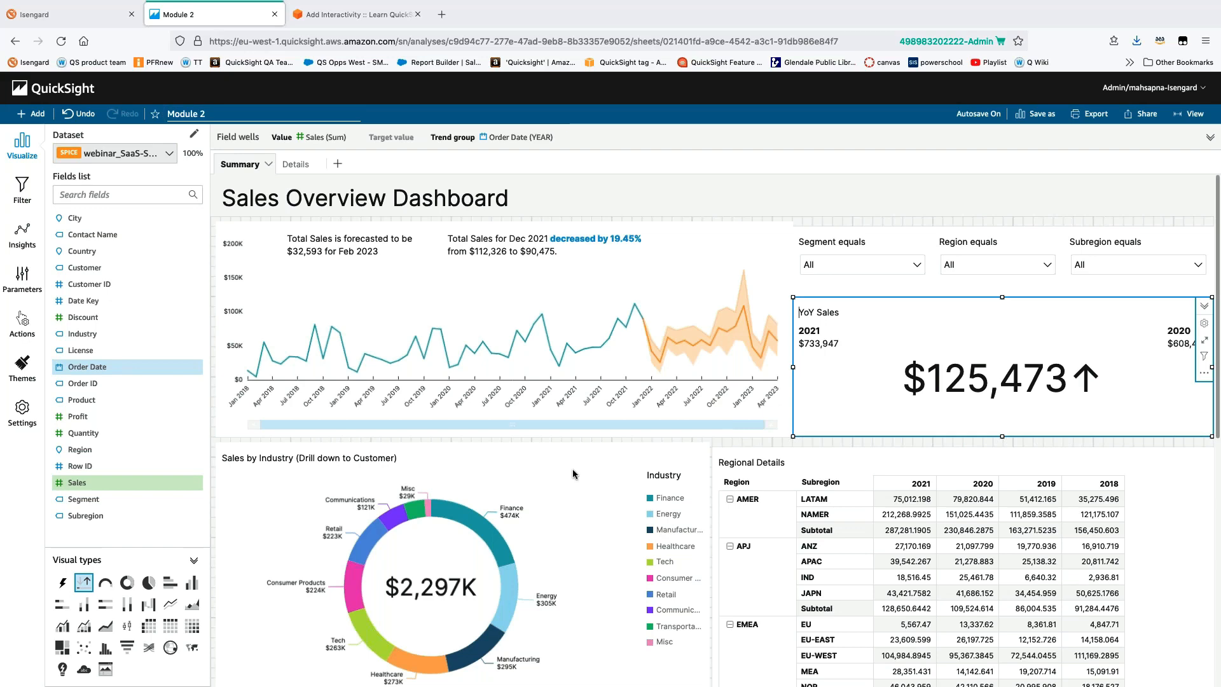
scroll(572, 474, down, 3)
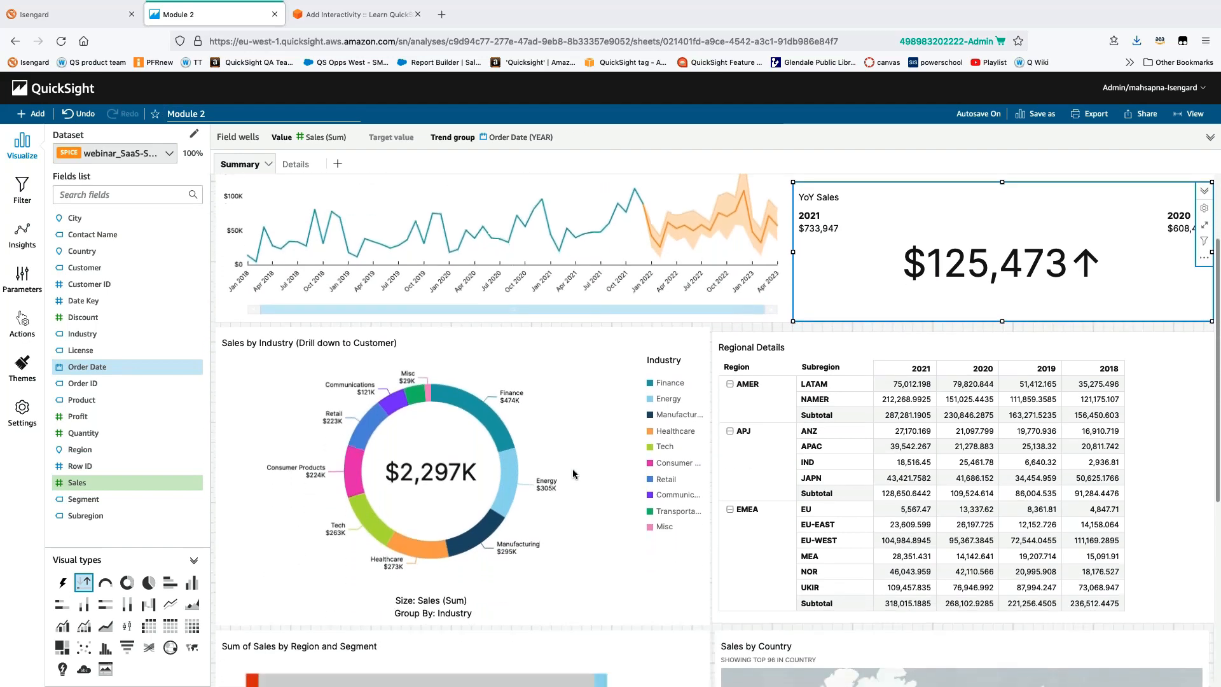
scroll(573, 470, down, 2)
scroll(572, 468, down, 3)
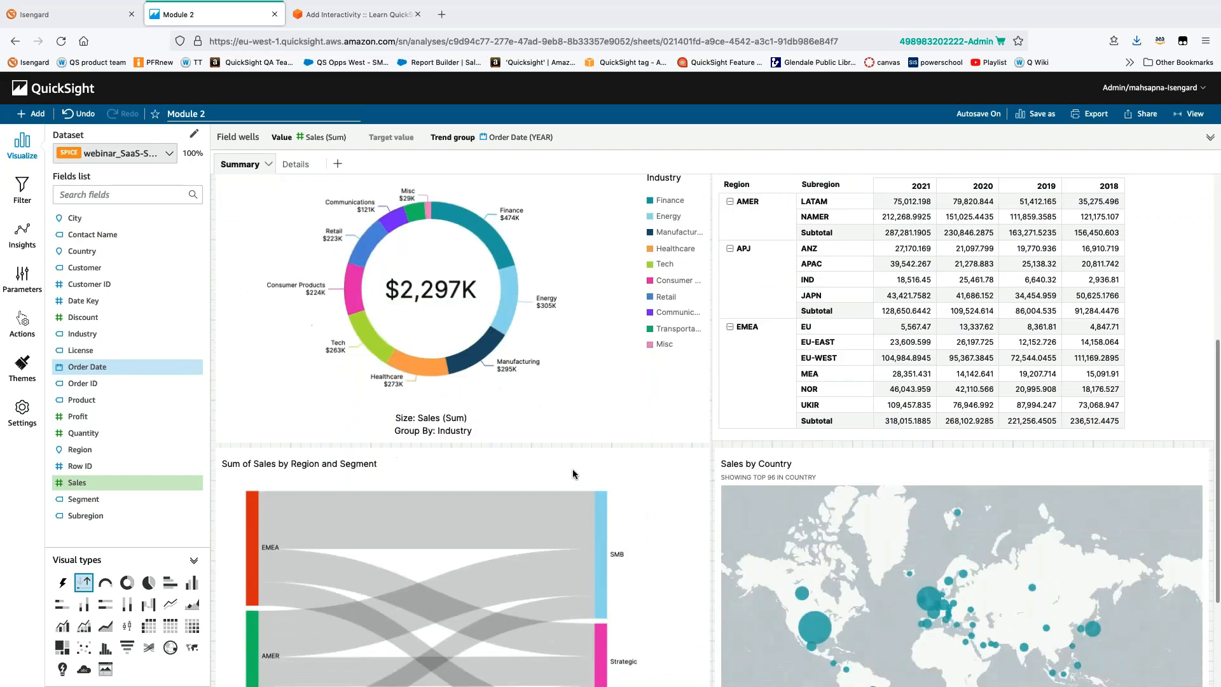
scroll(572, 468, up, 7)
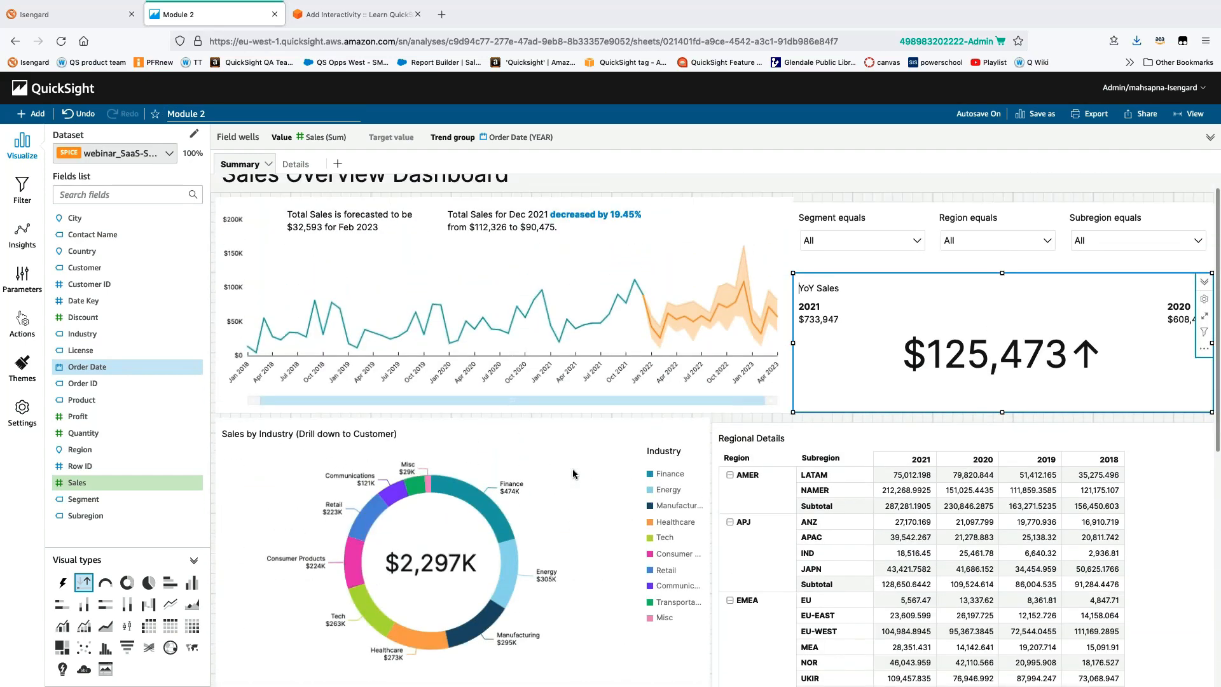
scroll(573, 470, up, 1)
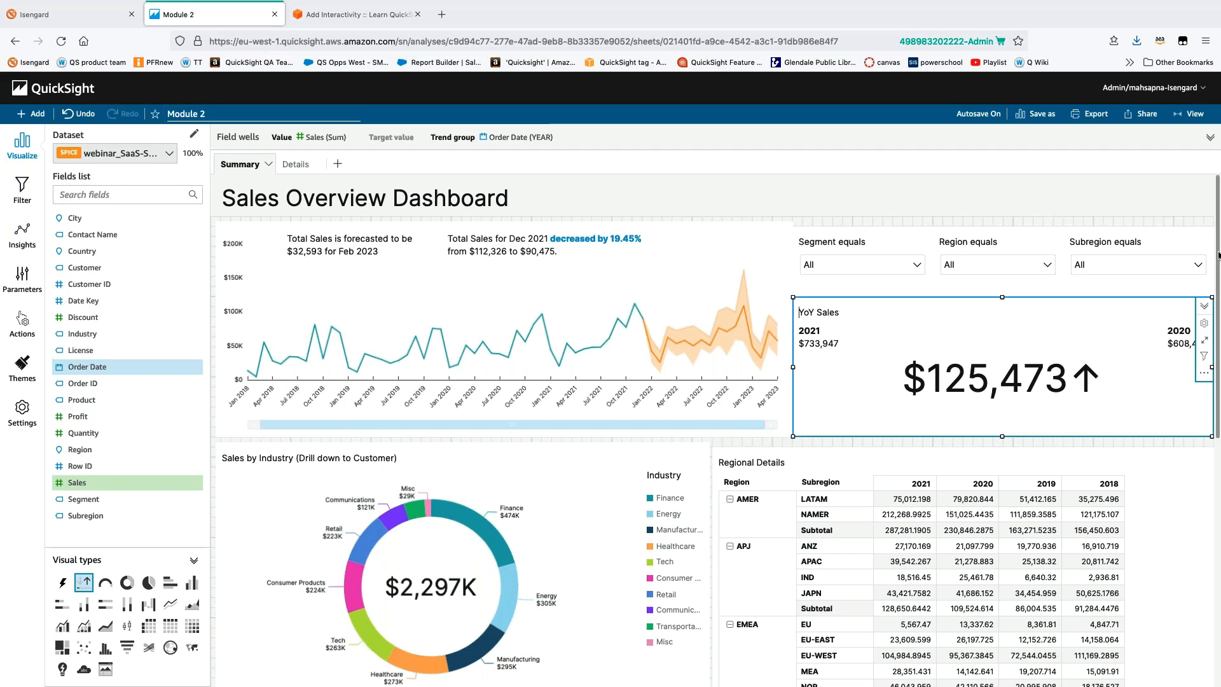
drag(1218, 255, 1218, 217)
scroll(1095, 531, down, 3)
scroll(1015, 437, down, 2)
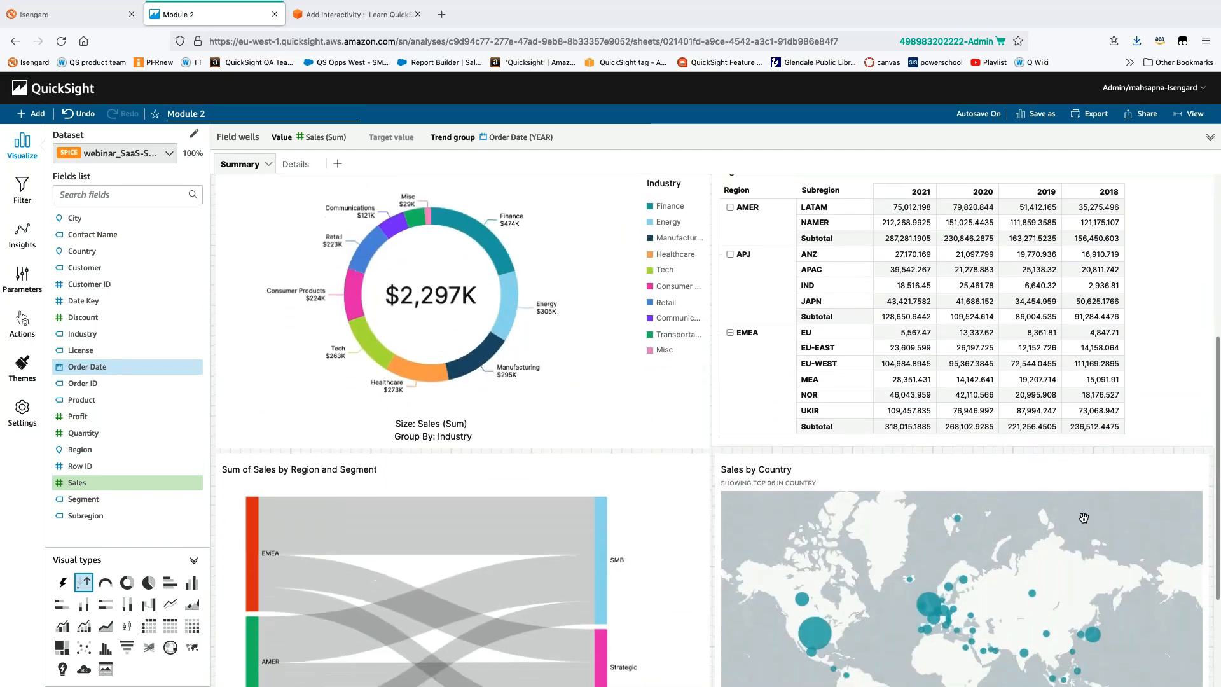
scroll(1016, 437, up, 2)
scroll(1016, 437, up, 1)
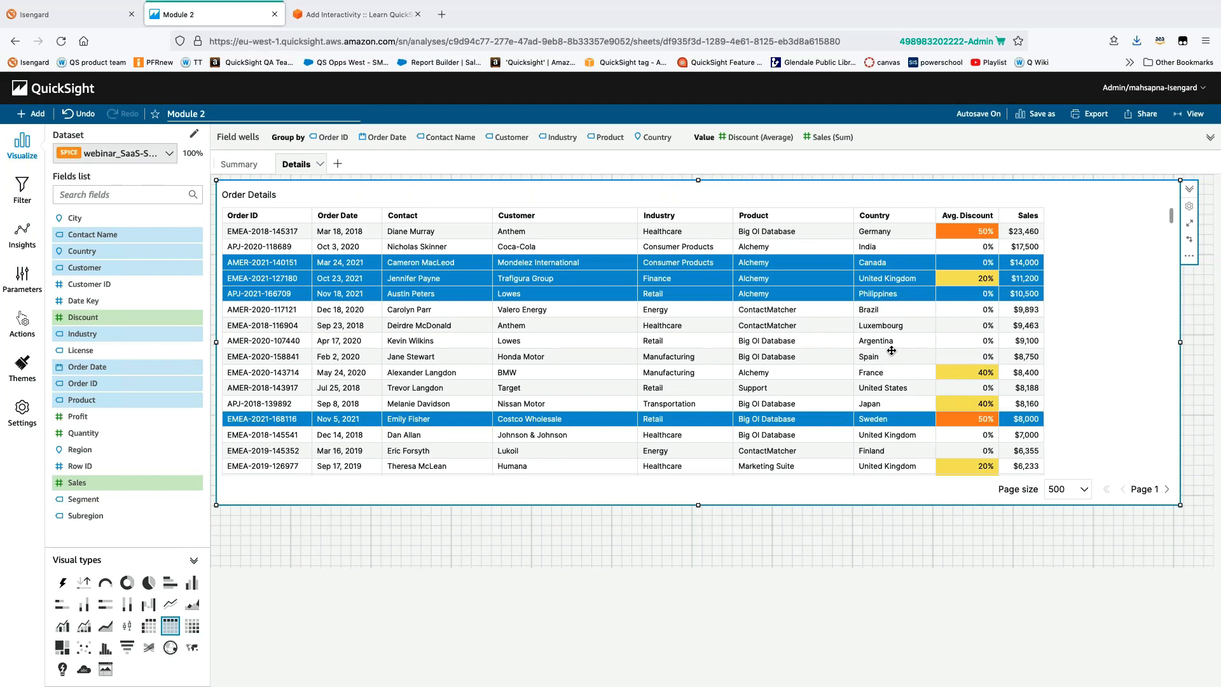
Return to the Summary sheet and examine the Region equals and Subregion equals controls and the remaining visuals
click(234, 165)
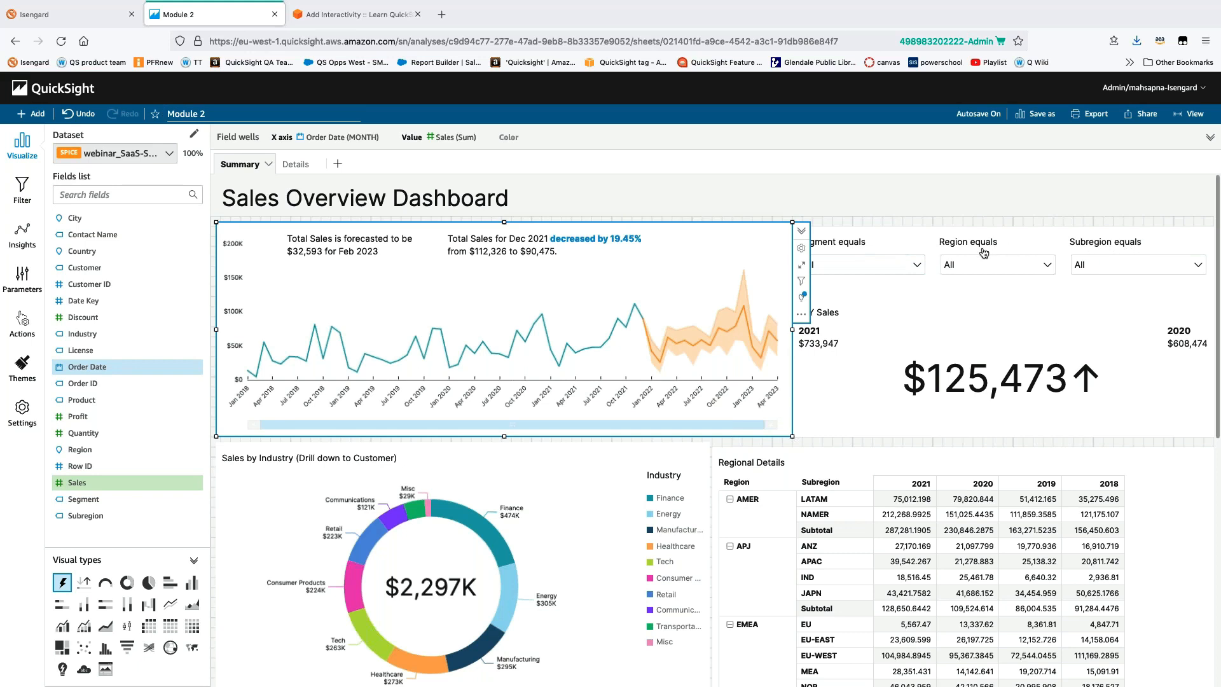
click(978, 290)
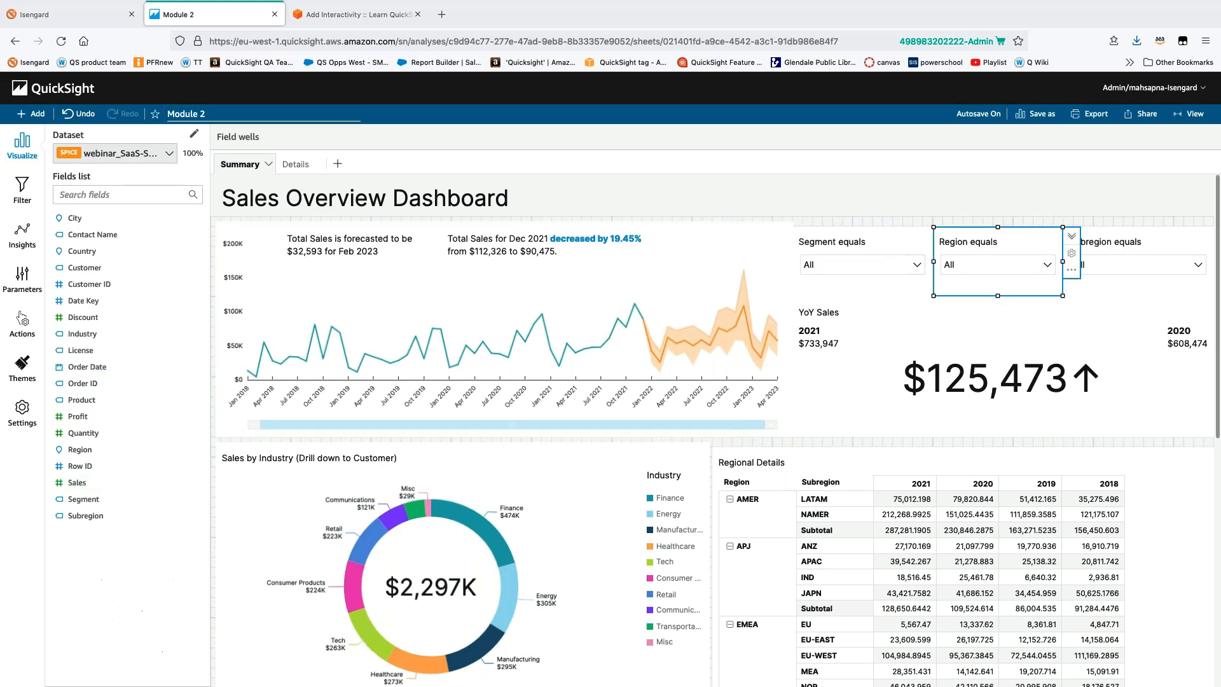
click(1129, 240)
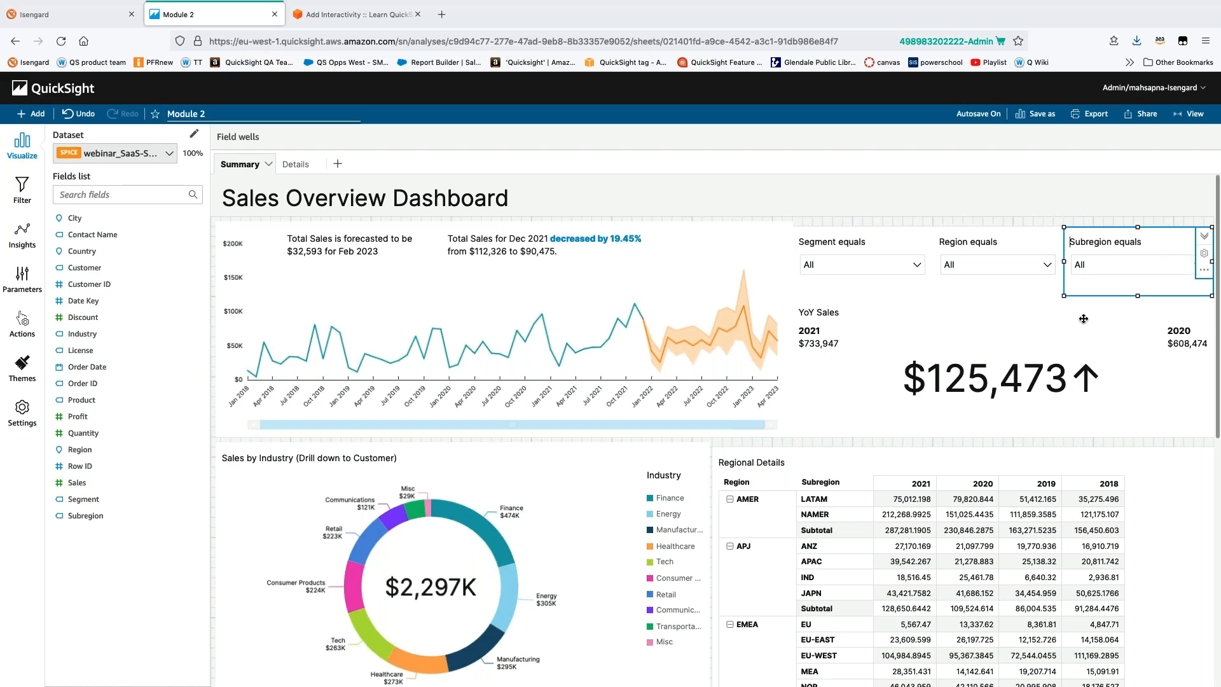
scroll(1085, 321, down, 3)
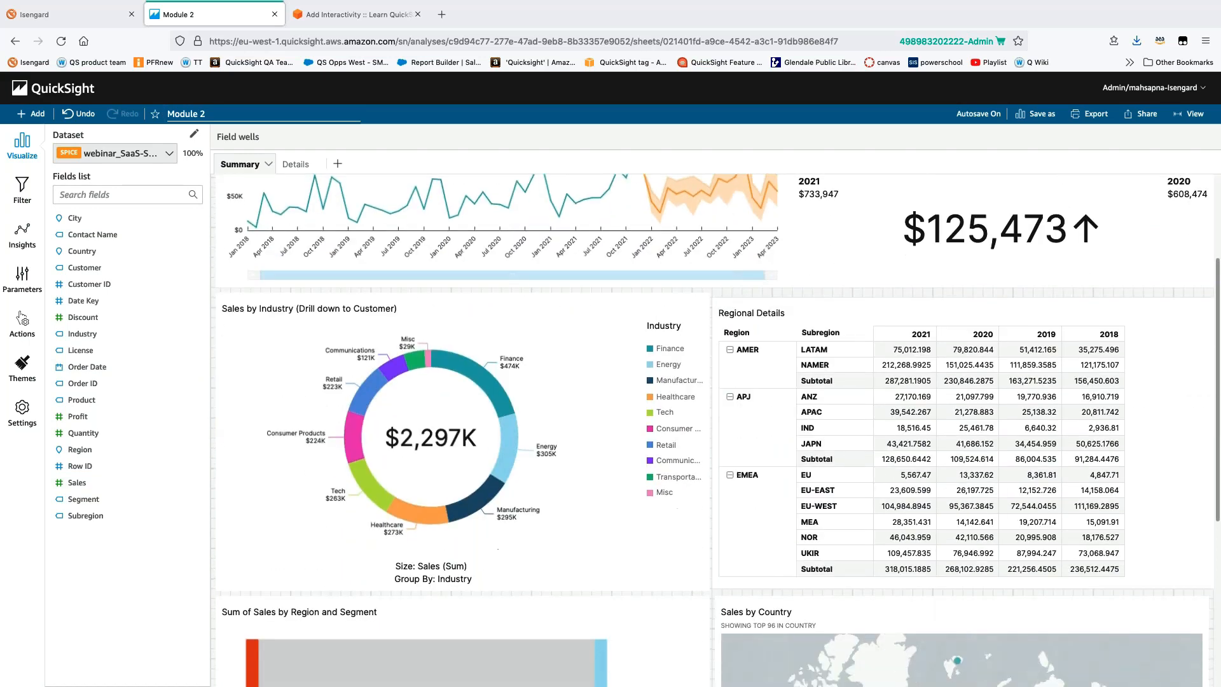
scroll(718, 430, down, 6)
scroll(718, 430, up, 7)
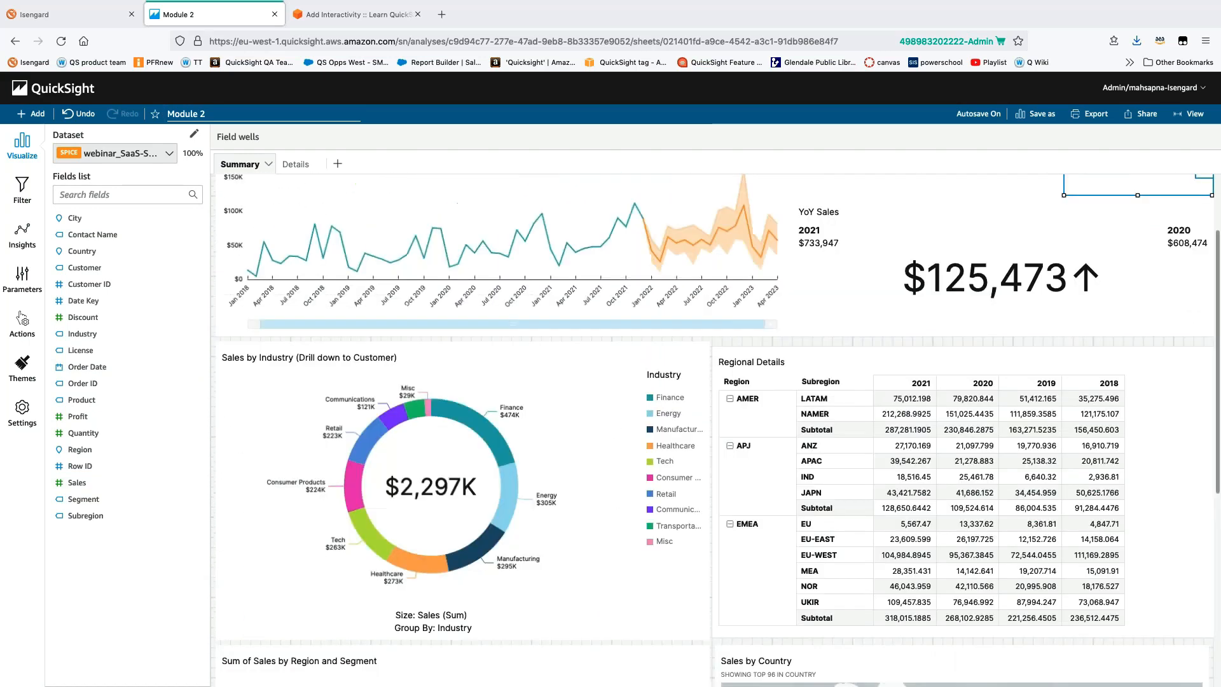
scroll(715, 413, up, 2)
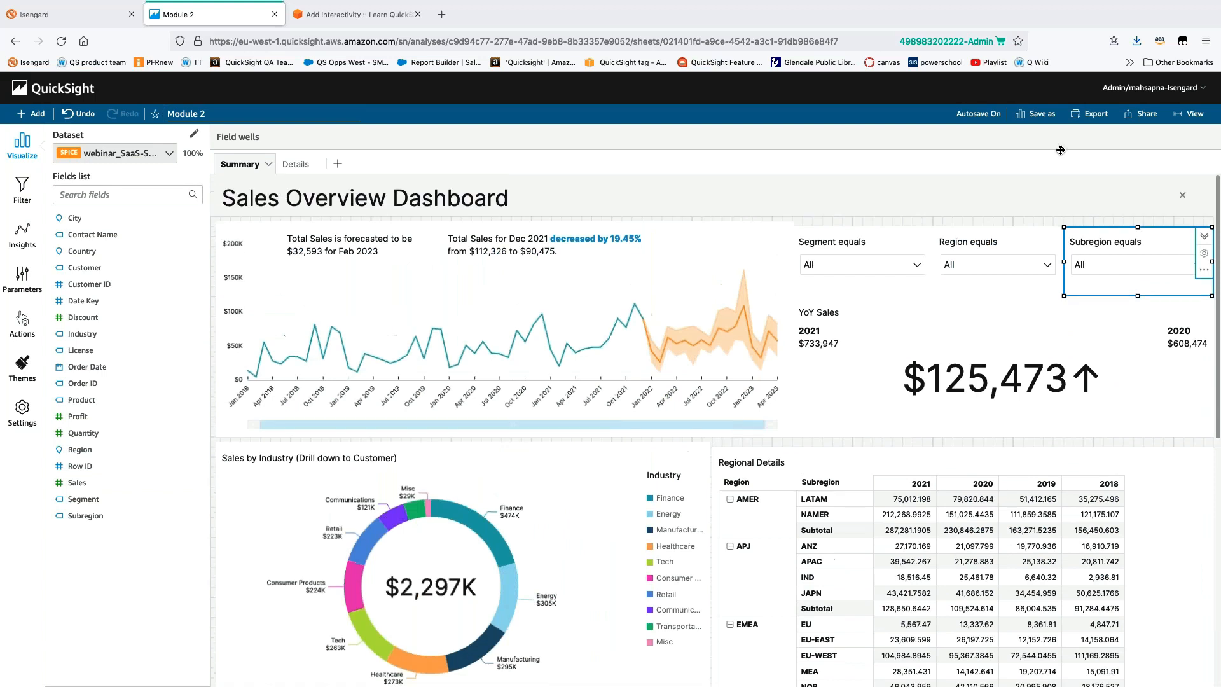
Start publishing the analysis as a new dashboard
click(1147, 120)
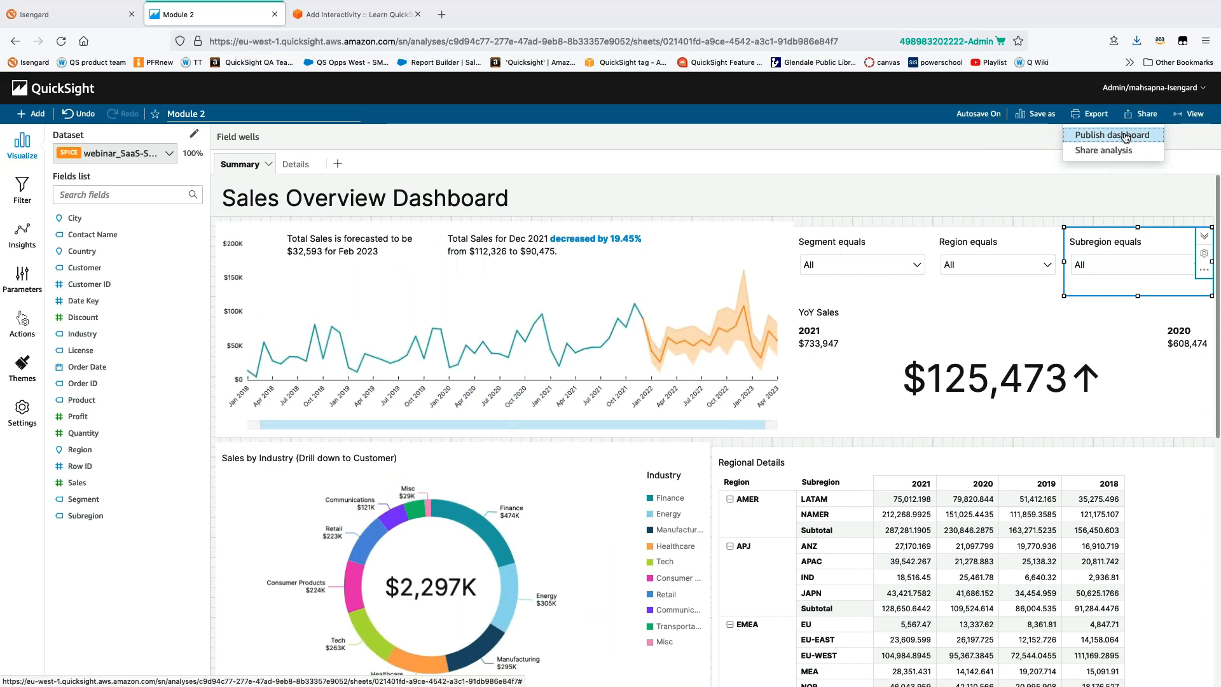
click(1126, 136)
click(592, 167)
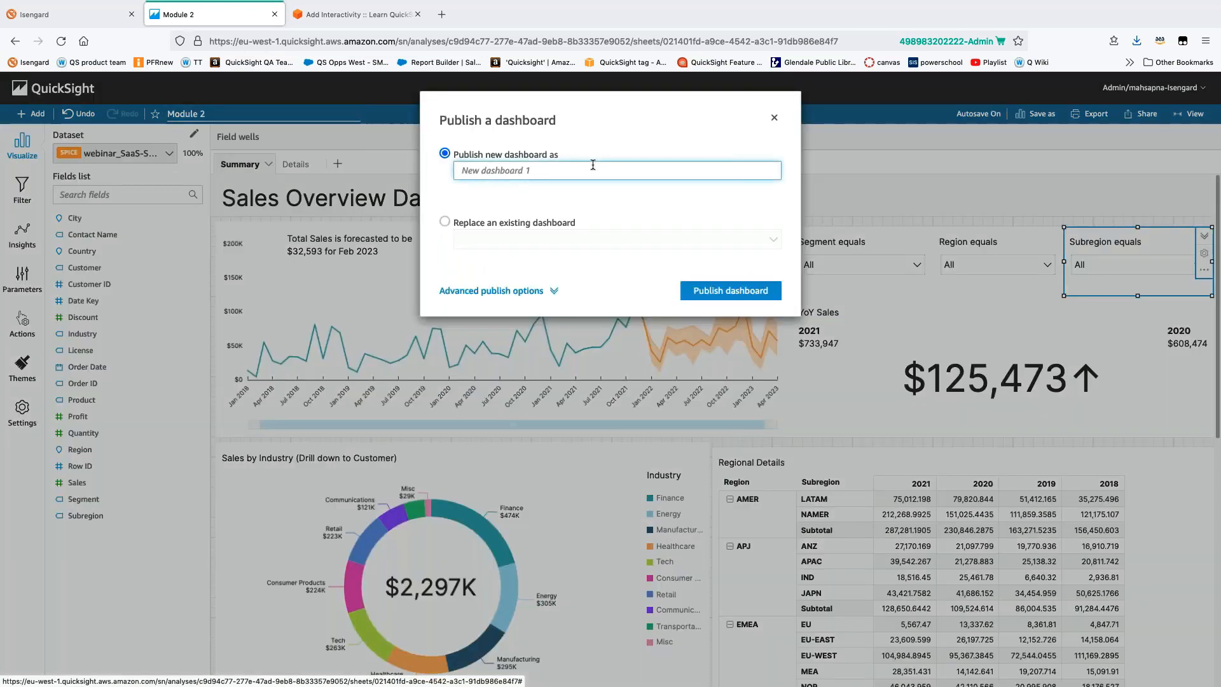
text(Module)
key(BackSpace)
key(BackSpace)
key(BackSpace)
key(BackSpace)
key(BackSpace)
key(BackSpace)
Publish the new dashboard as "Enhanced Dashboard" and dismiss its sharing dialog without adding anyone
text(Enhanced Dashboard)
click(732, 293)
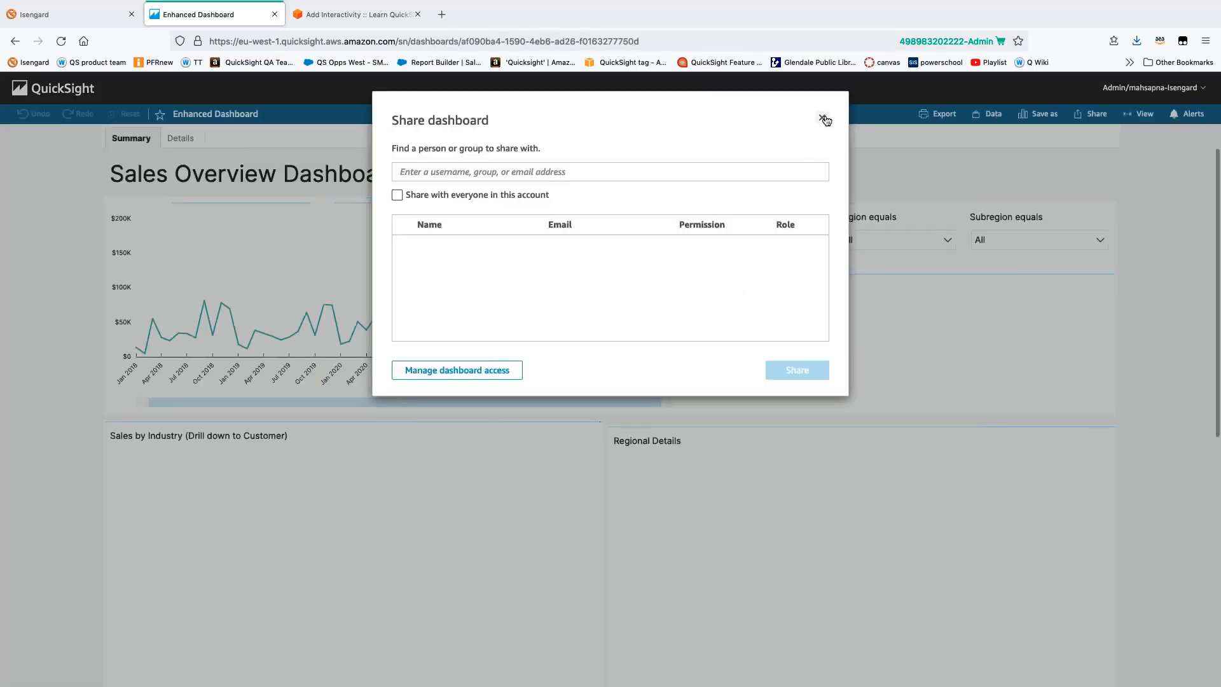
click(823, 118)
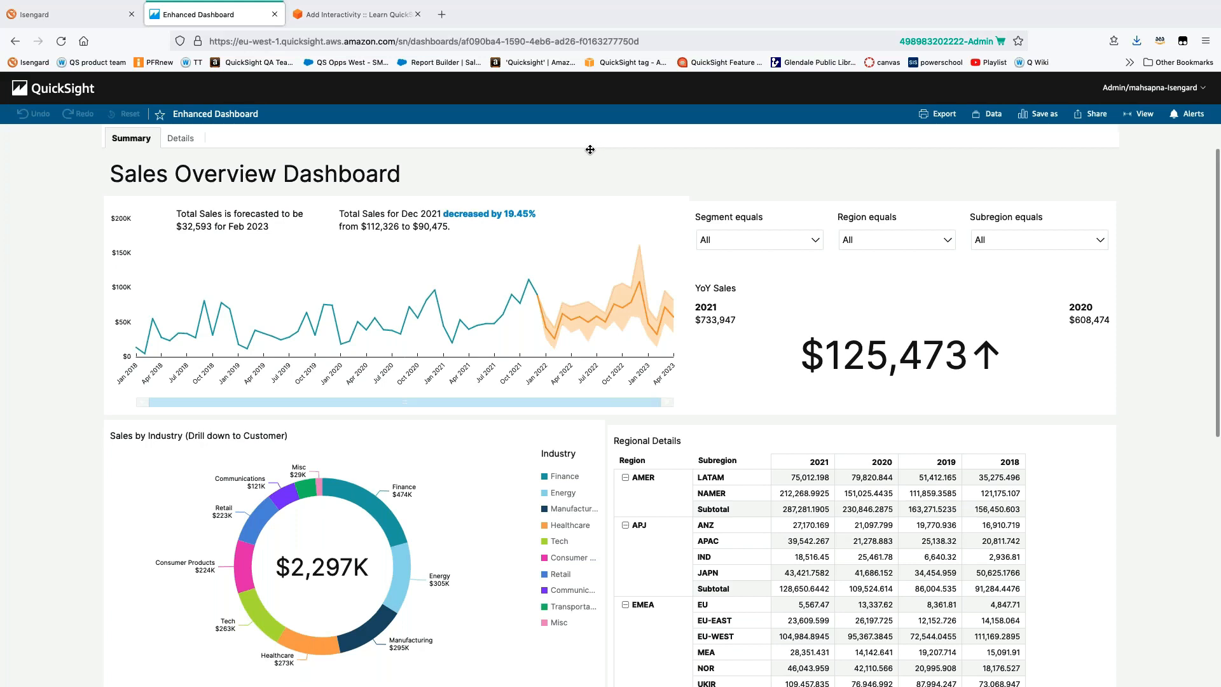
Start a new email report for the dashboard and keep its schedule at "Repeat once a week"
click(1089, 120)
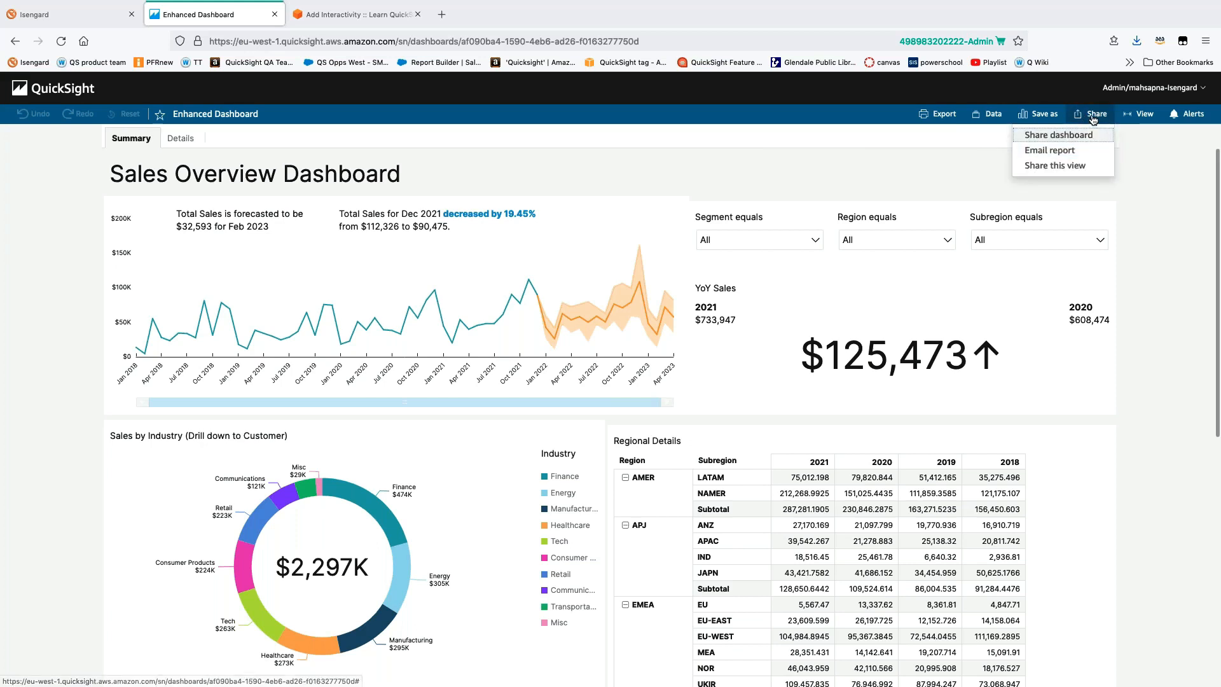
click(1059, 154)
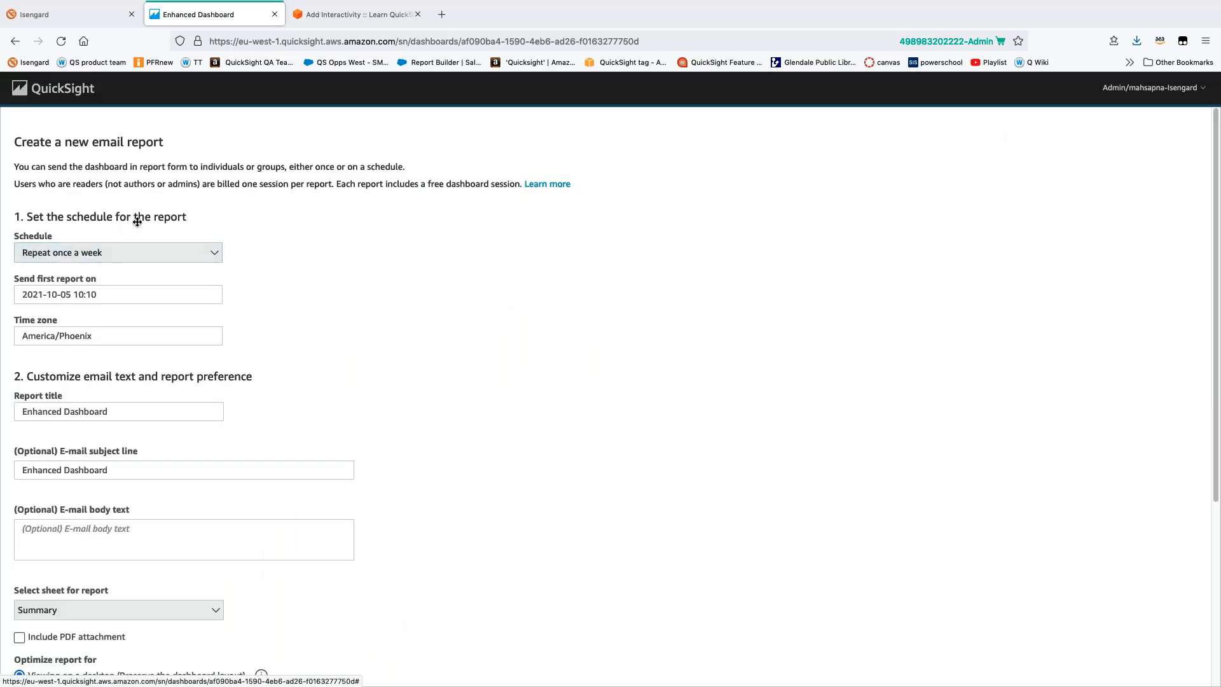
click(150, 253)
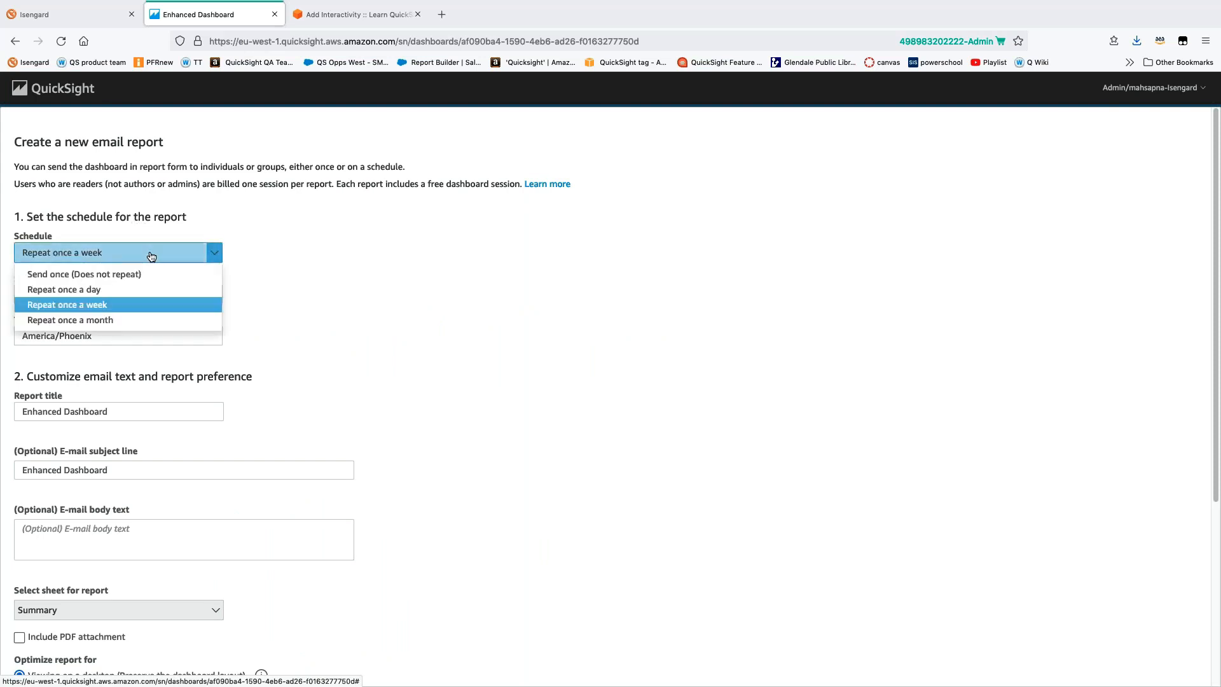
click(151, 254)
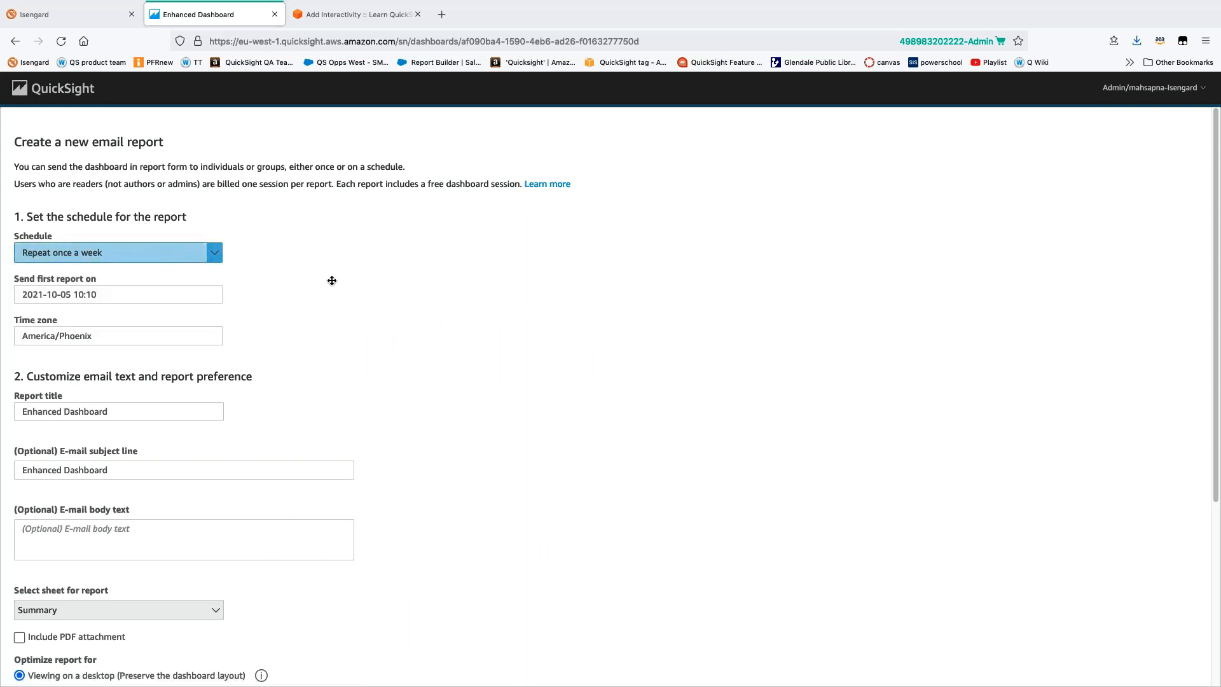
Include a PDF attachment in the email report and keep Summary as the sheet to send
scroll(287, 283, down, 1)
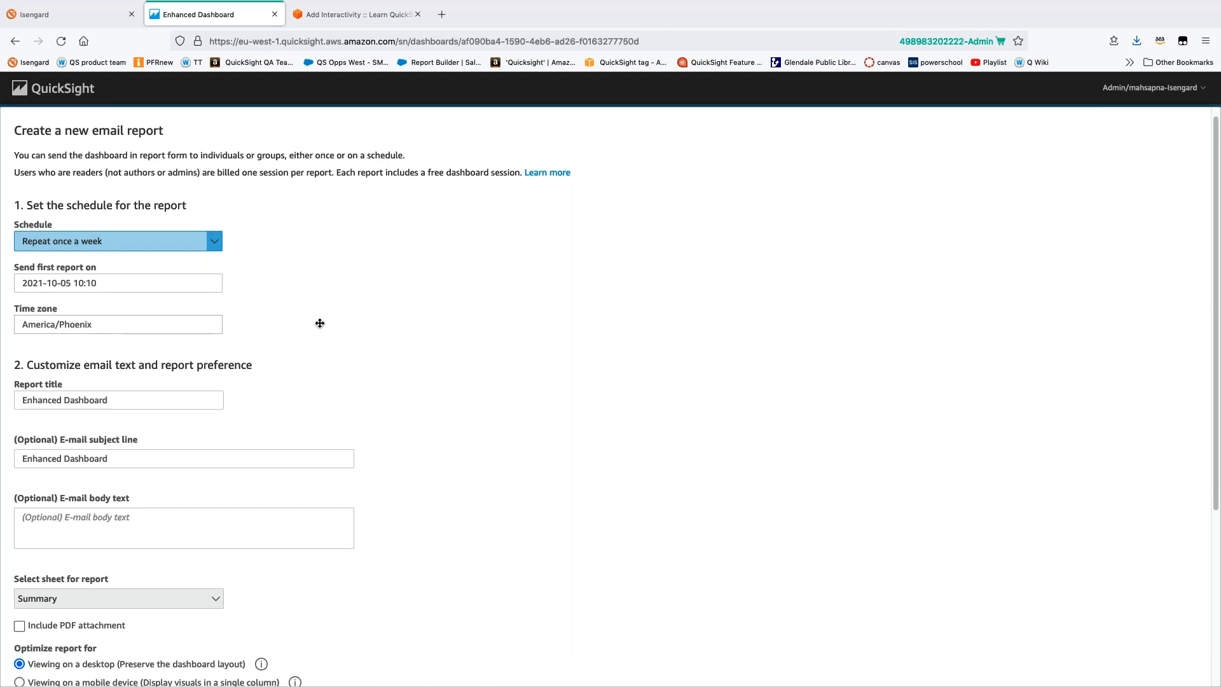
scroll(320, 323, down, 3)
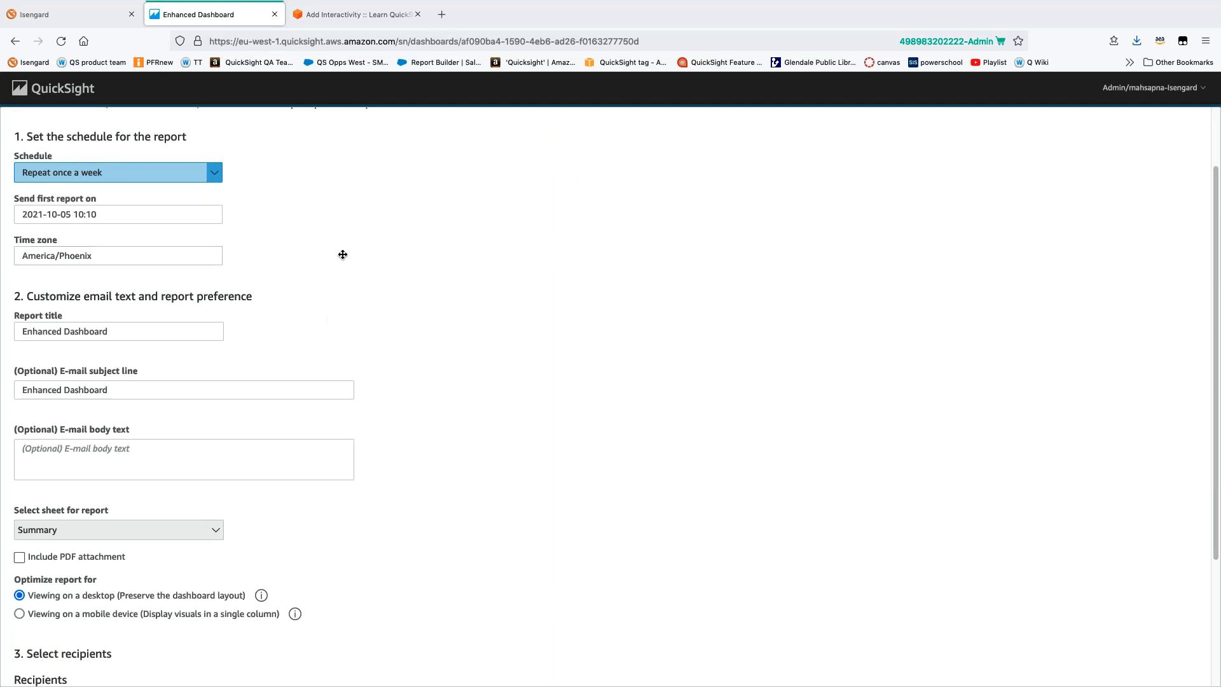
scroll(343, 254, down, 3)
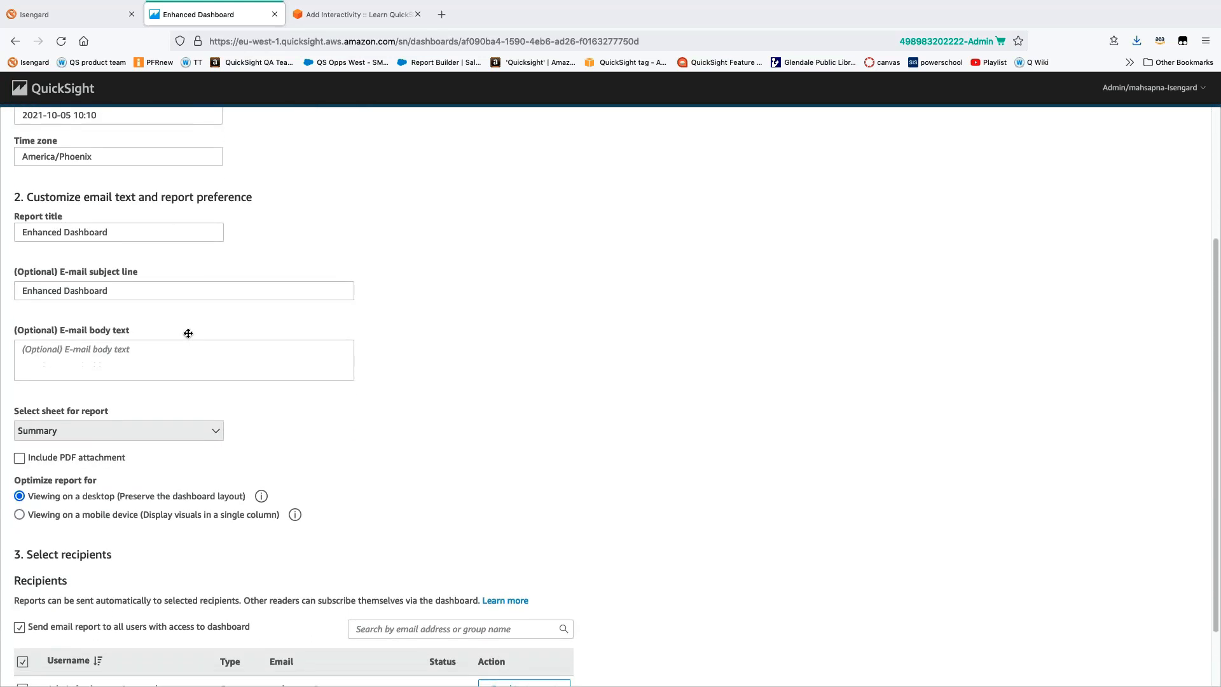
scroll(188, 333, down, 3)
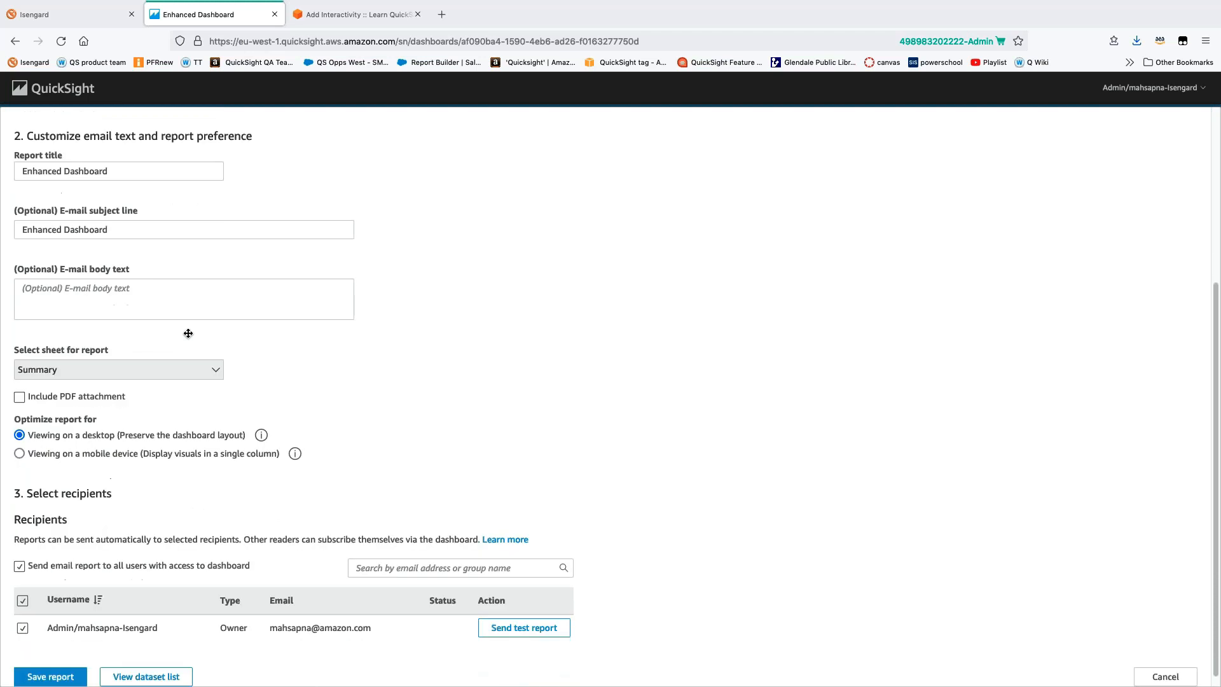
click(20, 383)
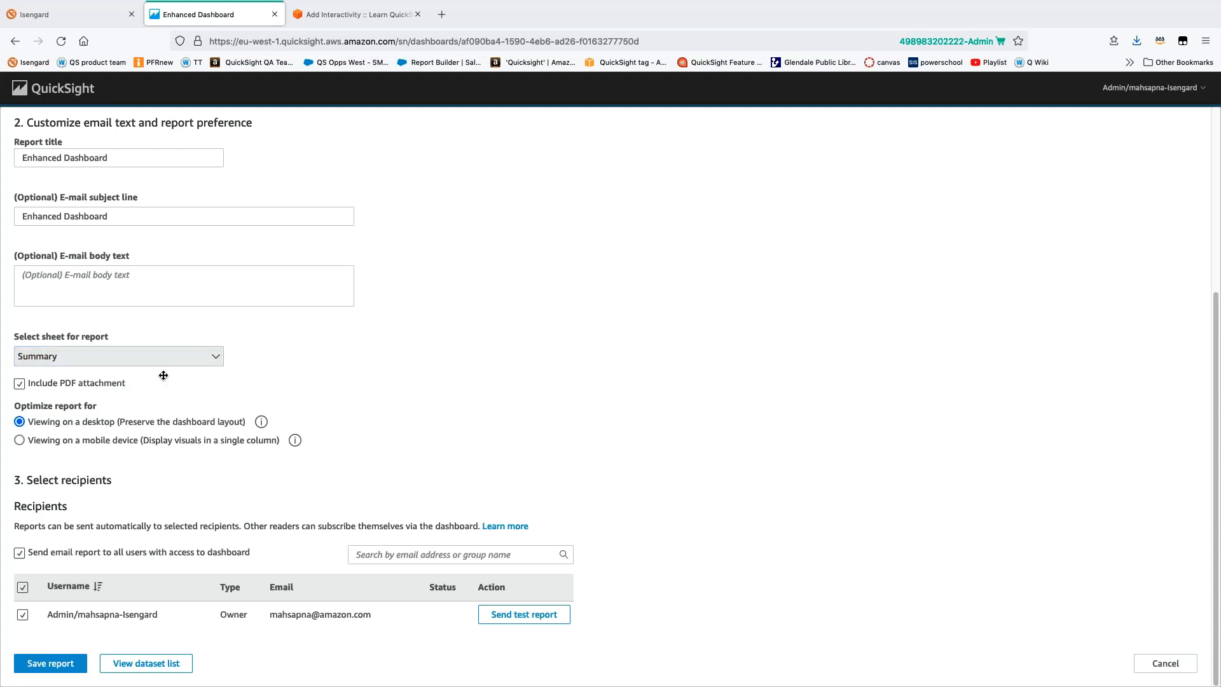
click(135, 360)
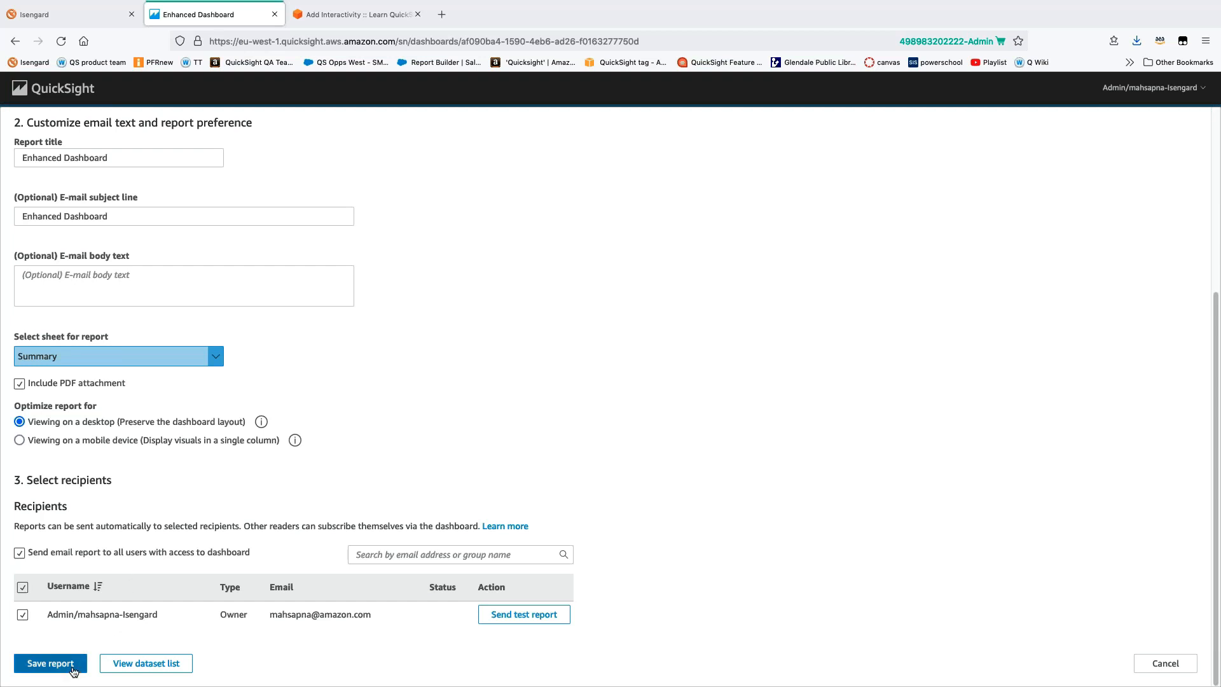
Send a test report to the listed owner and save the email report
click(522, 621)
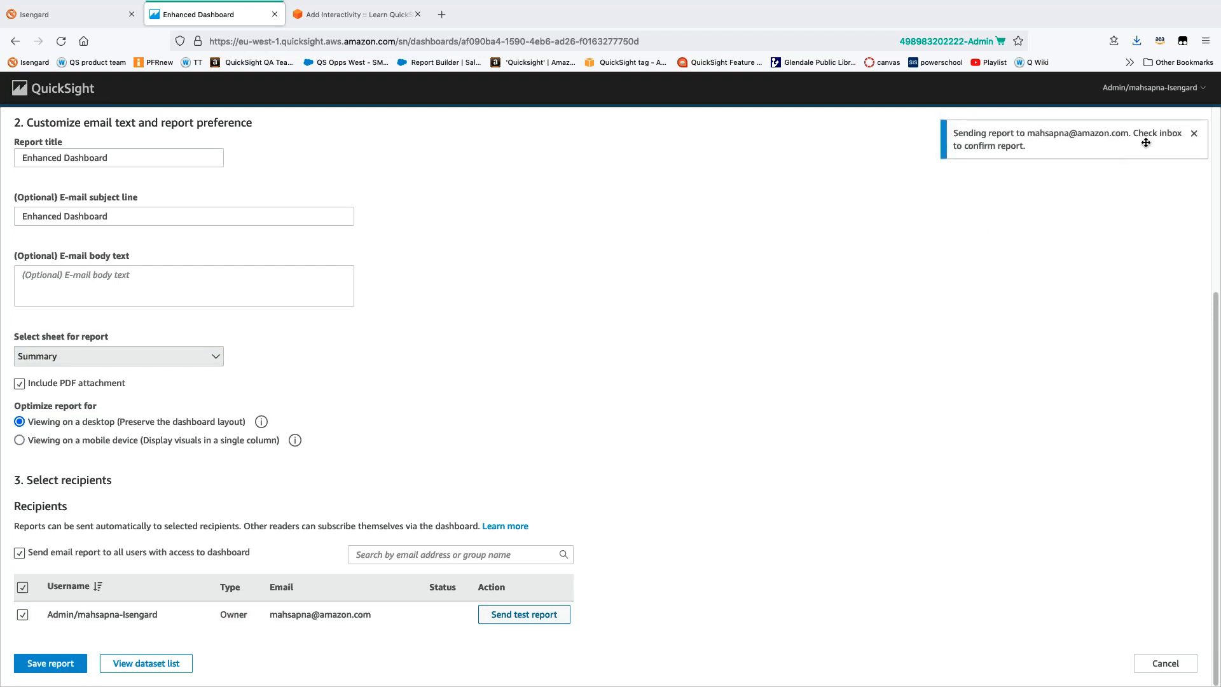
click(1193, 135)
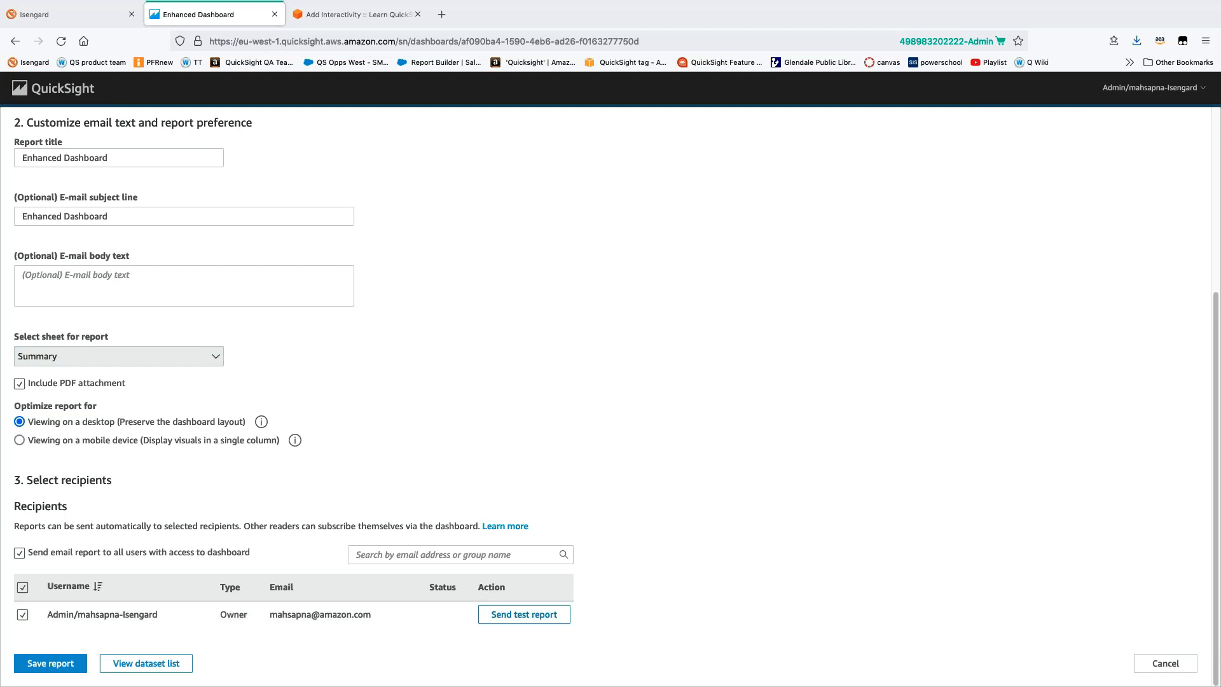
click(72, 669)
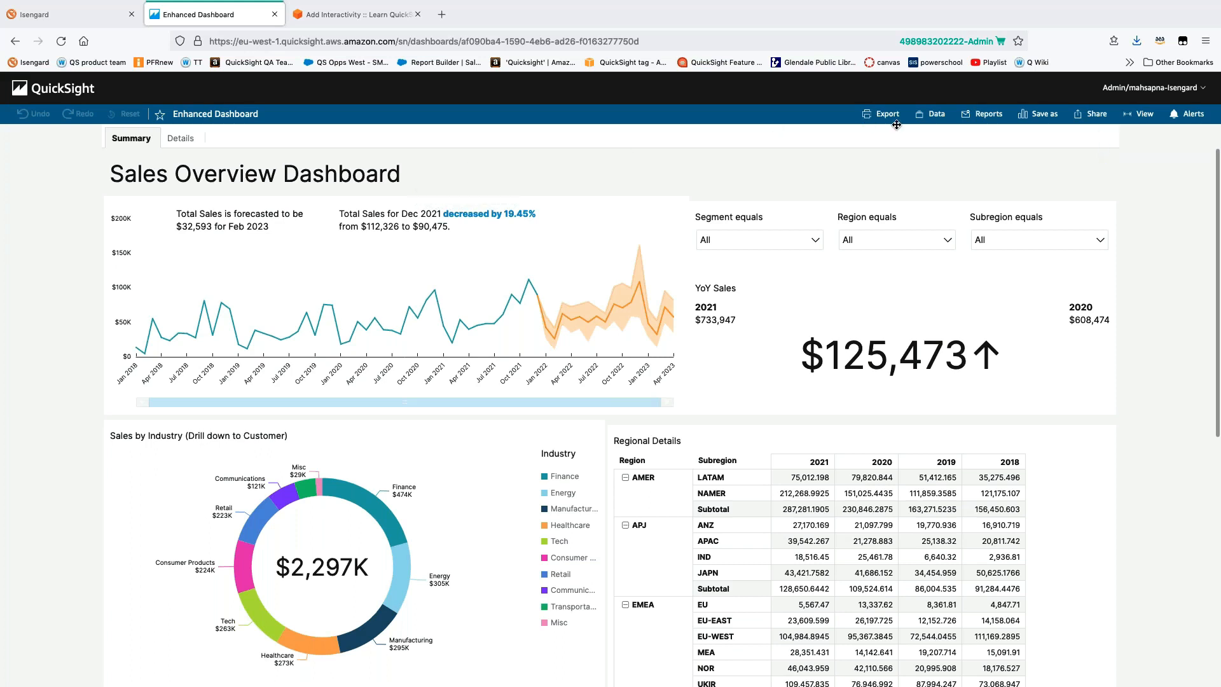
Change the dashboard's report preferences to unsubscribe from the regular e-mail reports
click(974, 119)
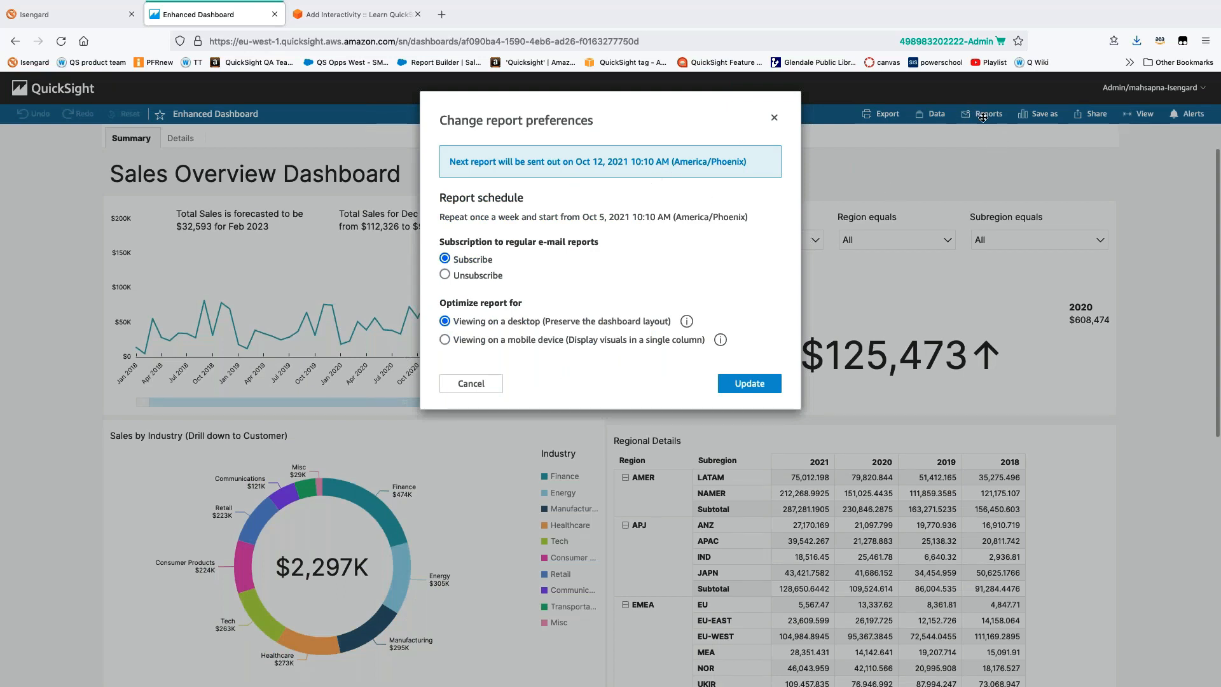
click(447, 276)
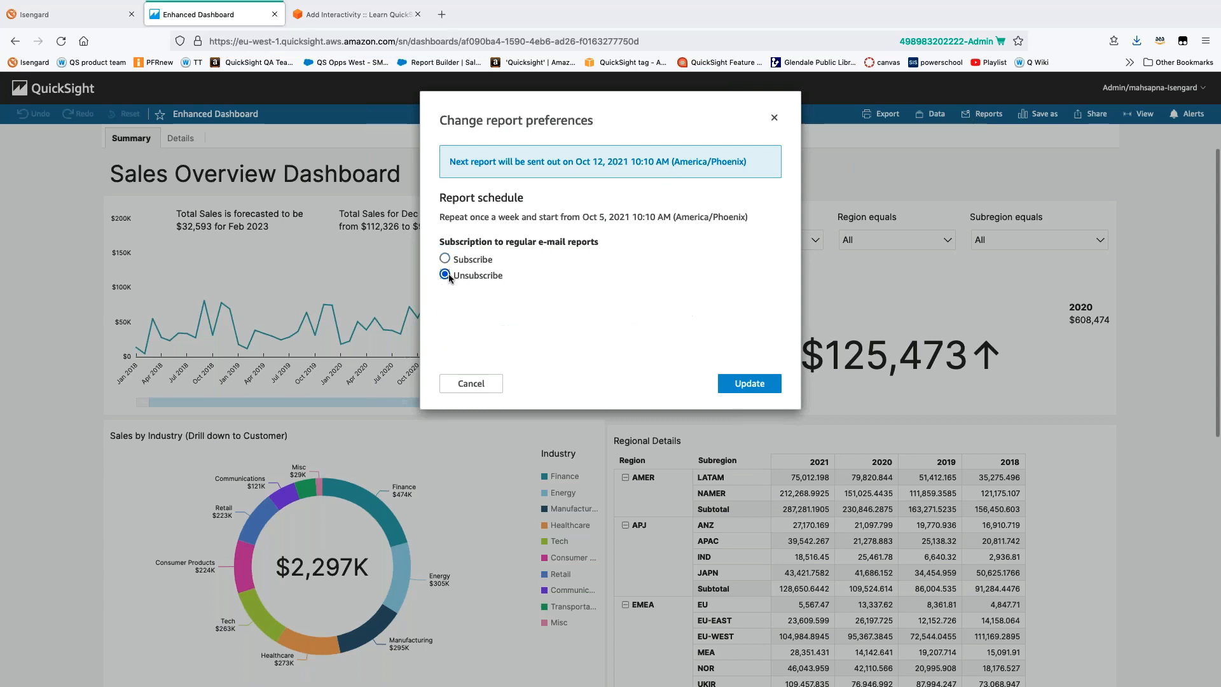
click(749, 383)
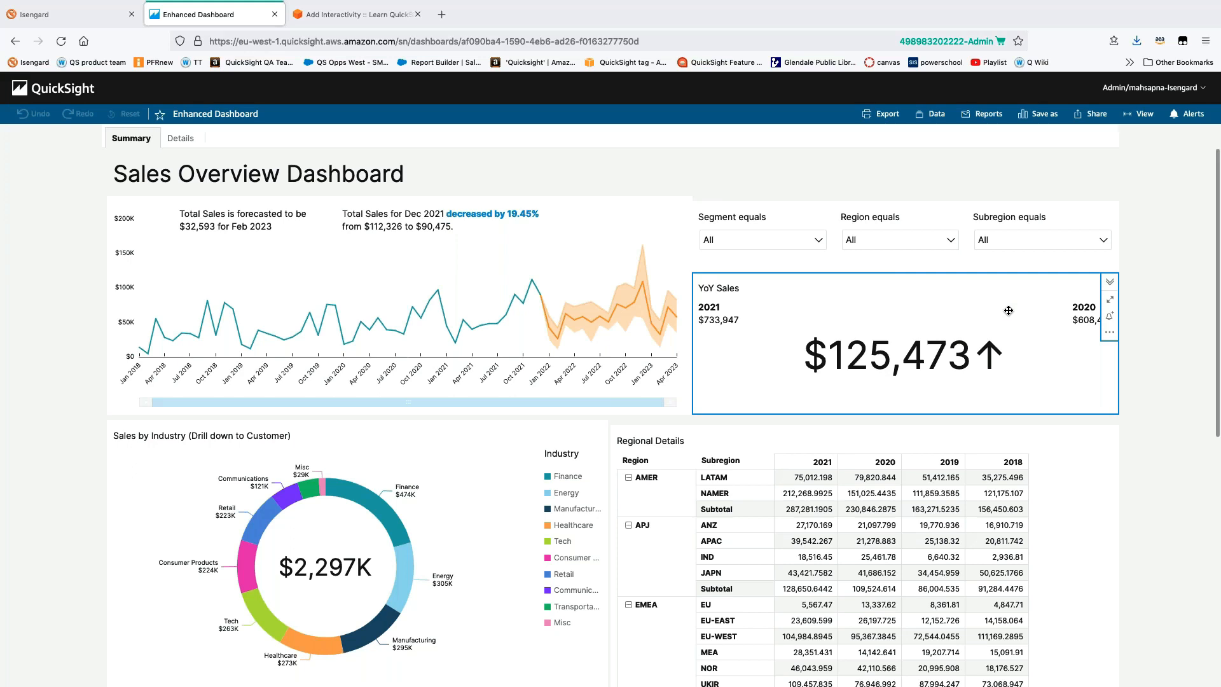
View the alert creation form for the YoY Sales KPI and the dashboard's alert management instructions
click(1110, 320)
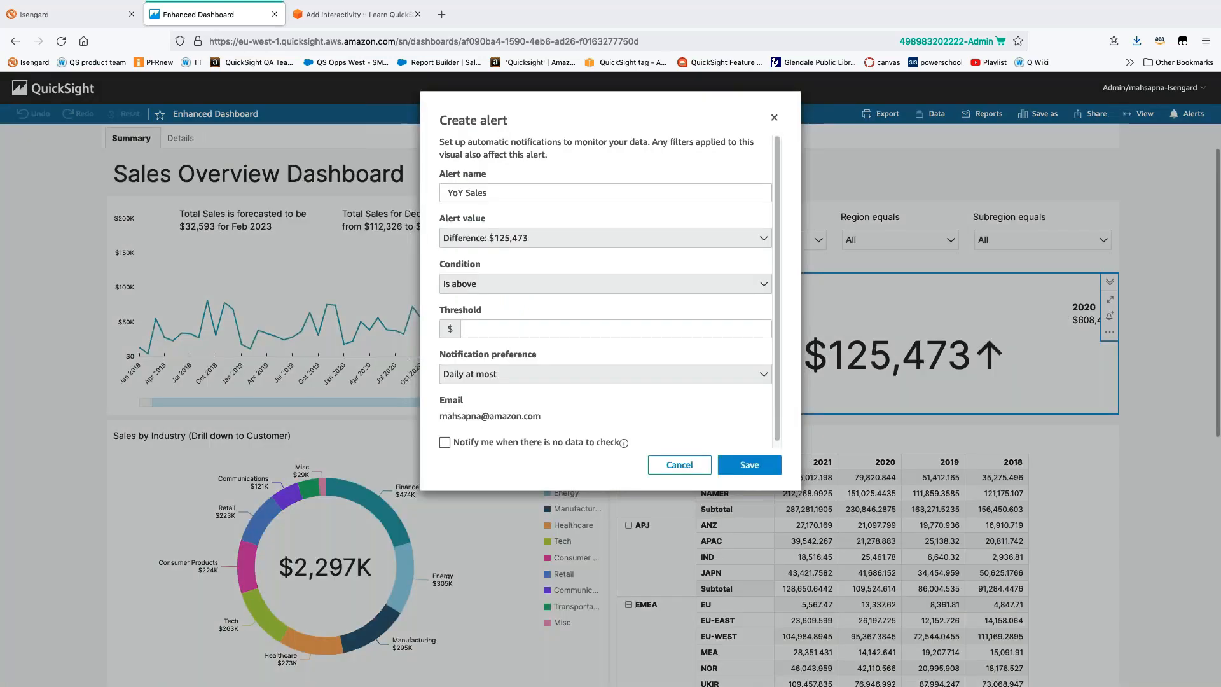
click(774, 121)
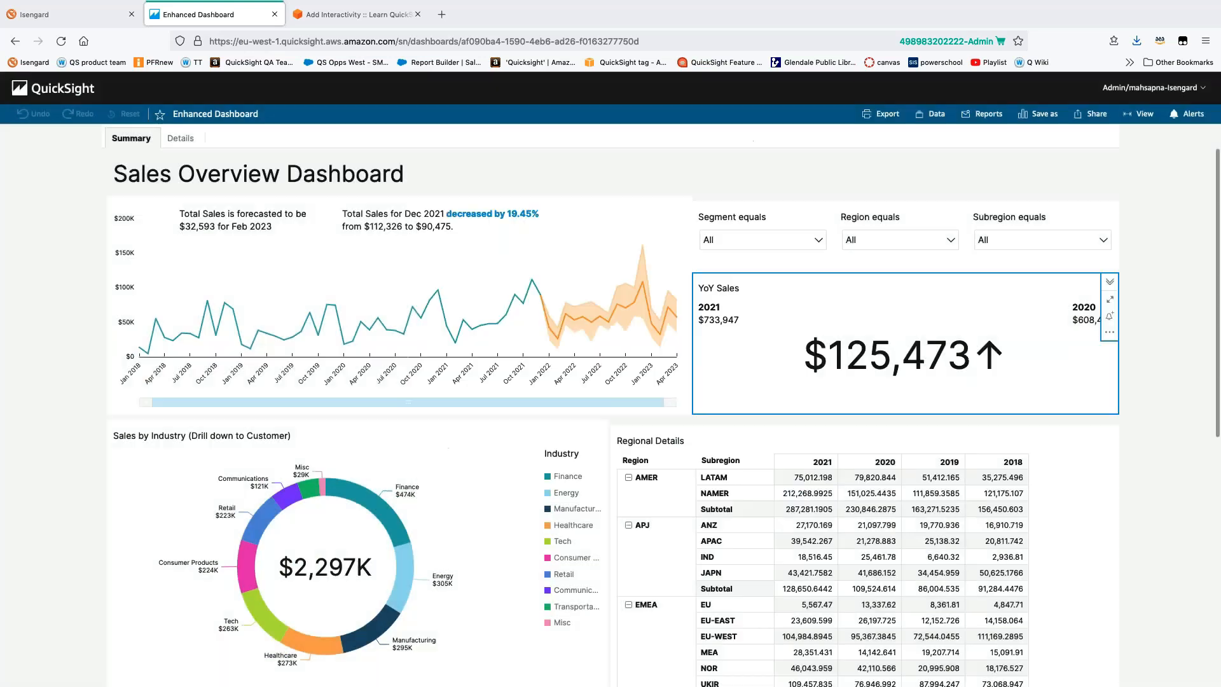
click(1186, 118)
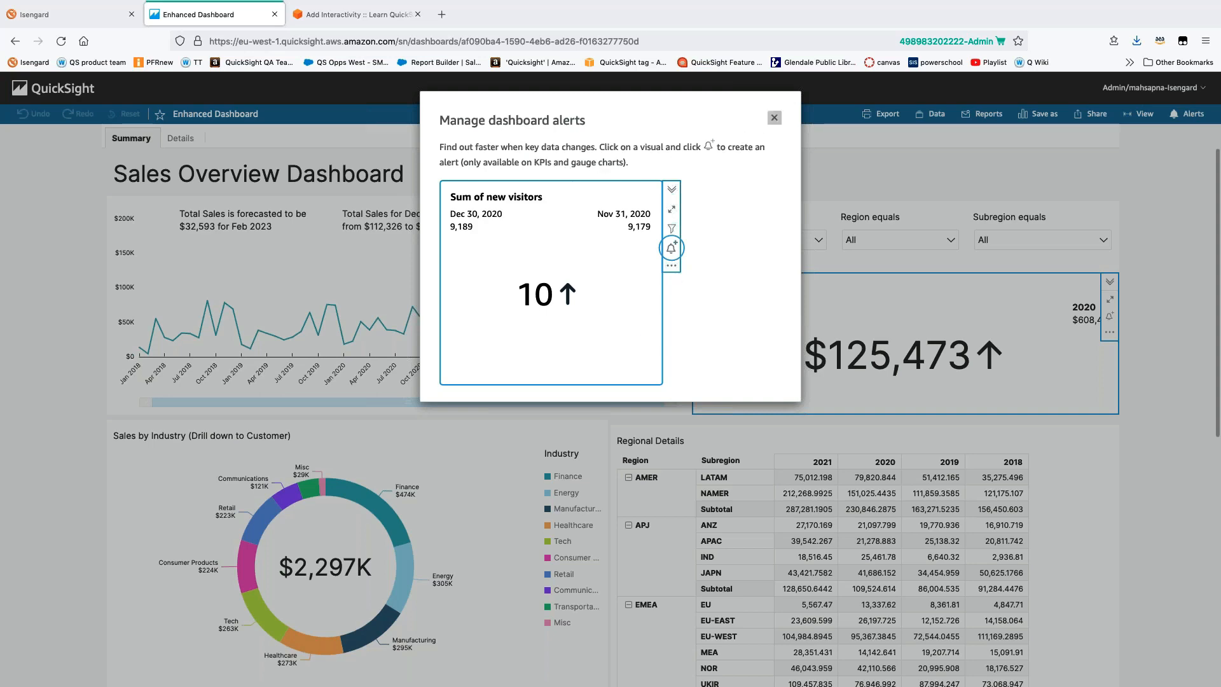
click(773, 117)
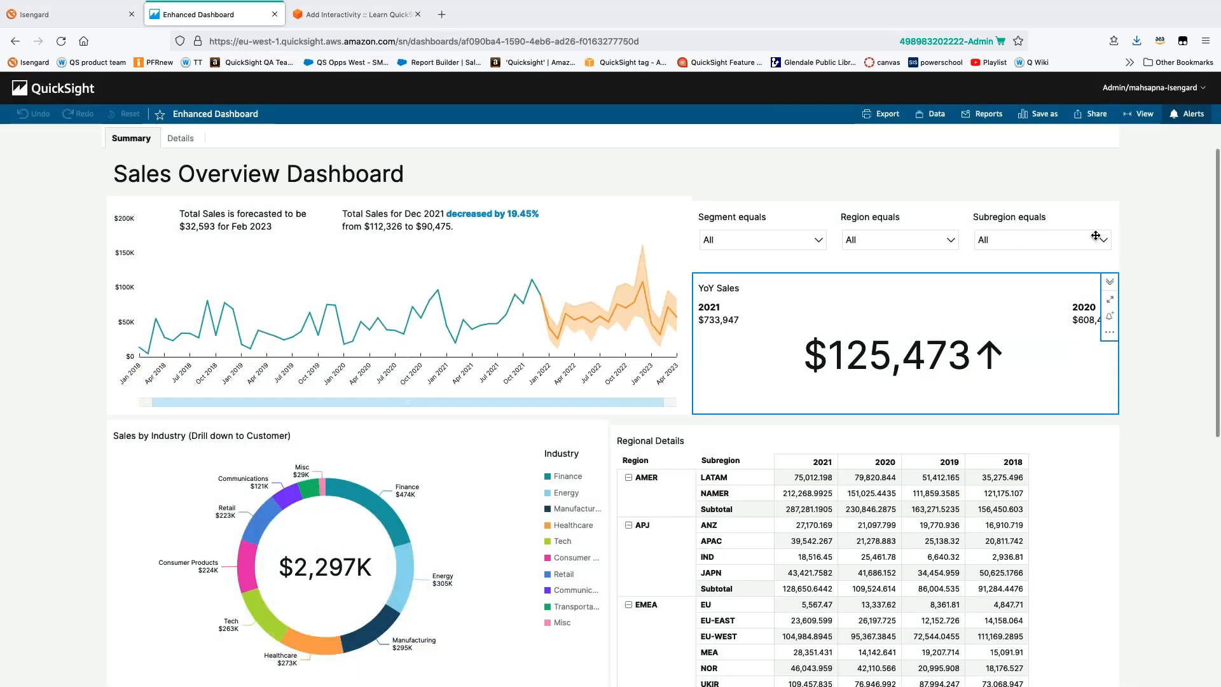
Start a new alert on the YoY Sales KPI with a threshold of 100000
click(1110, 318)
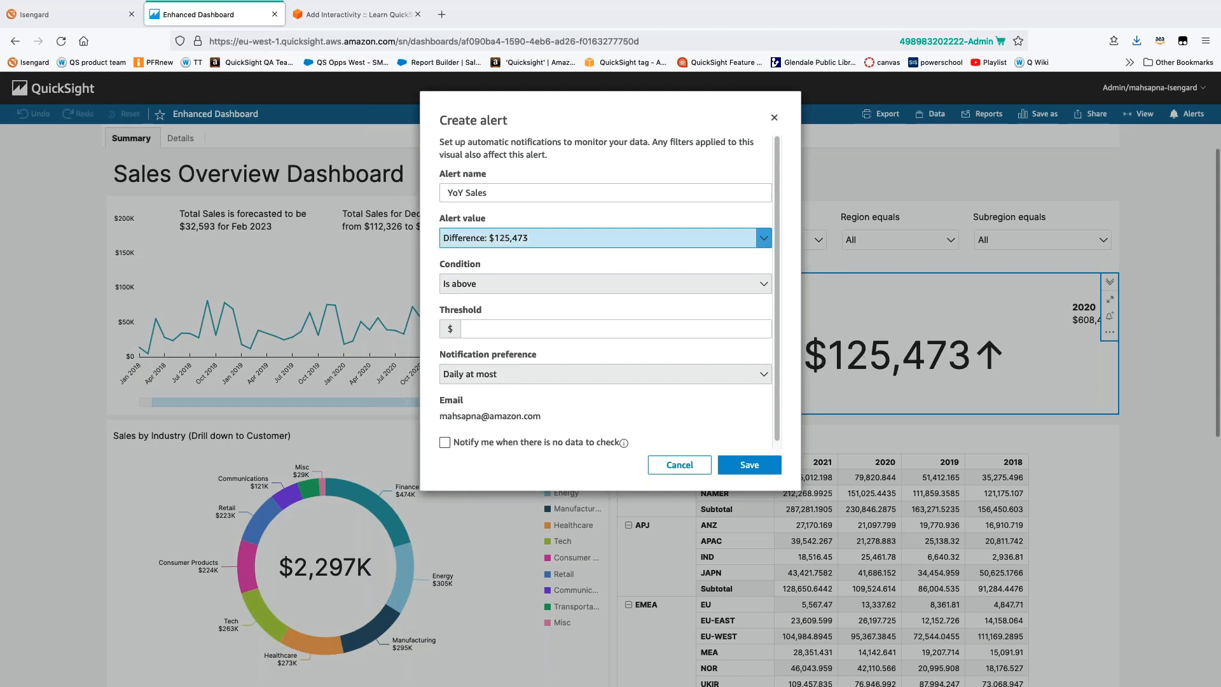
click(496, 330)
text(100)
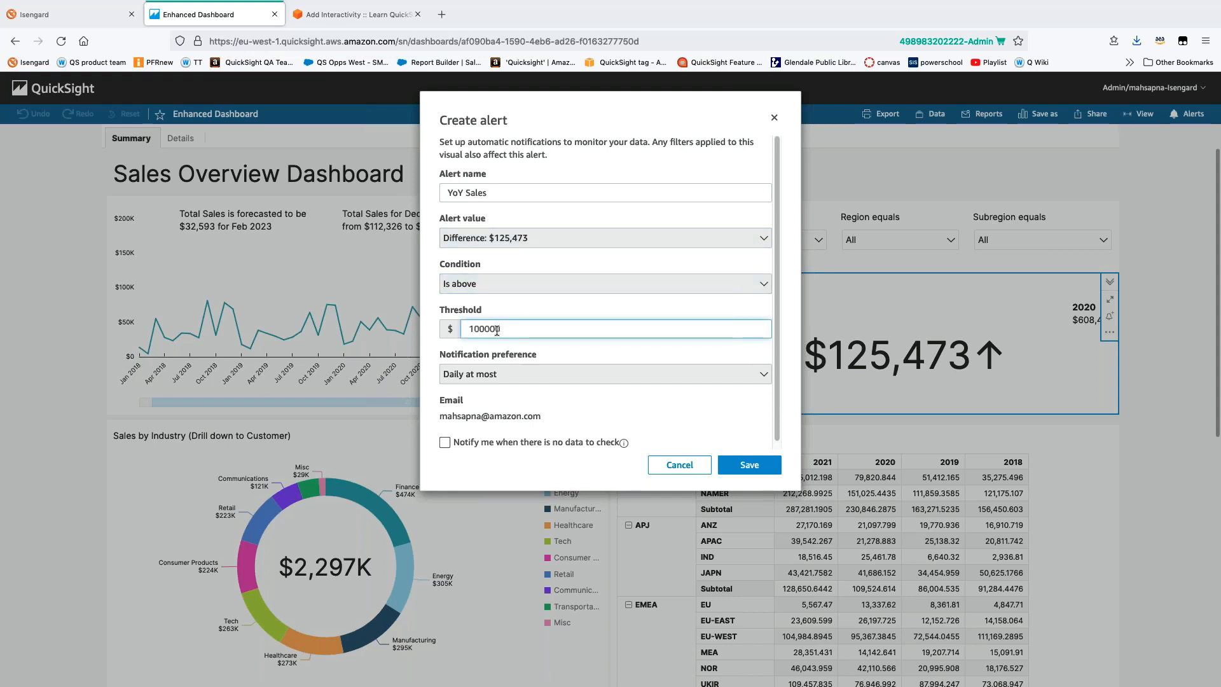
text(000)
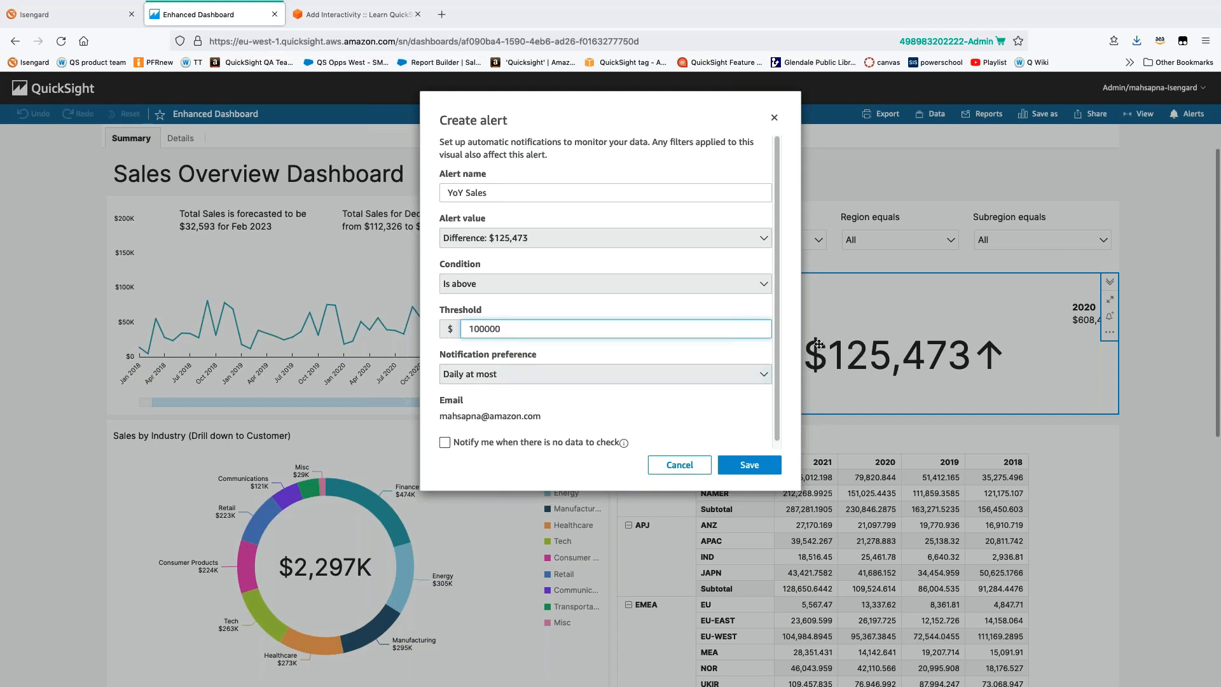
Switch the alert value to the actual sales figure and set the threshold to 800000
click(500, 244)
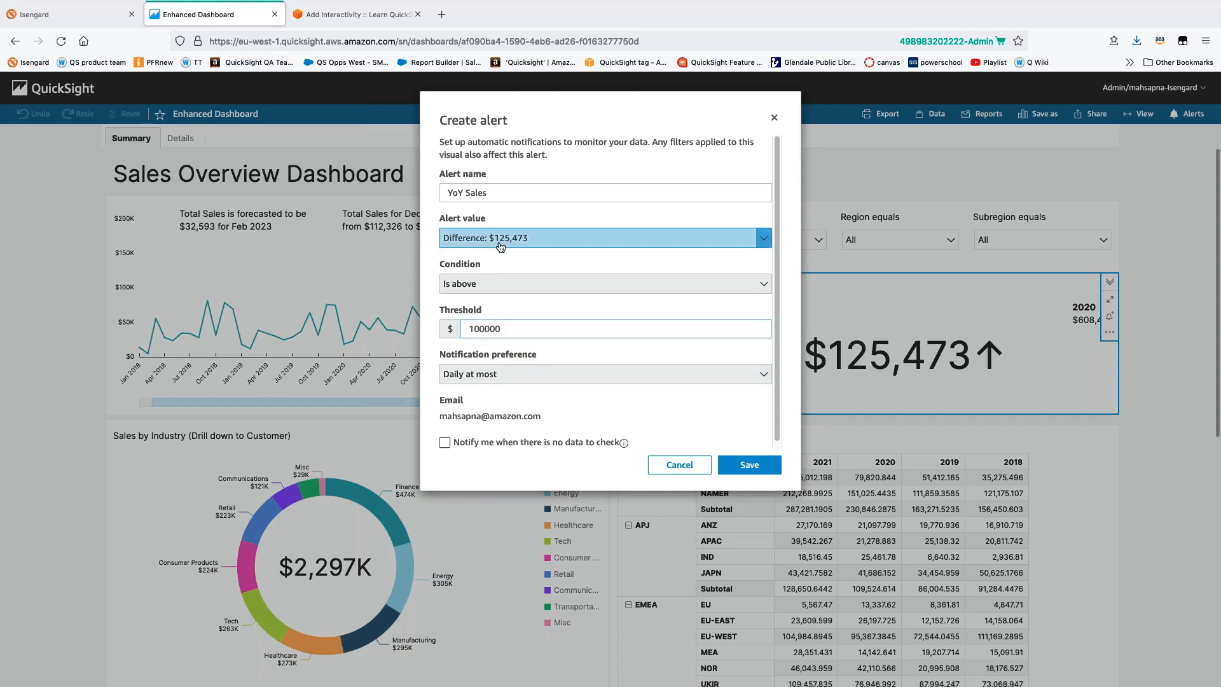
click(500, 247)
click(497, 277)
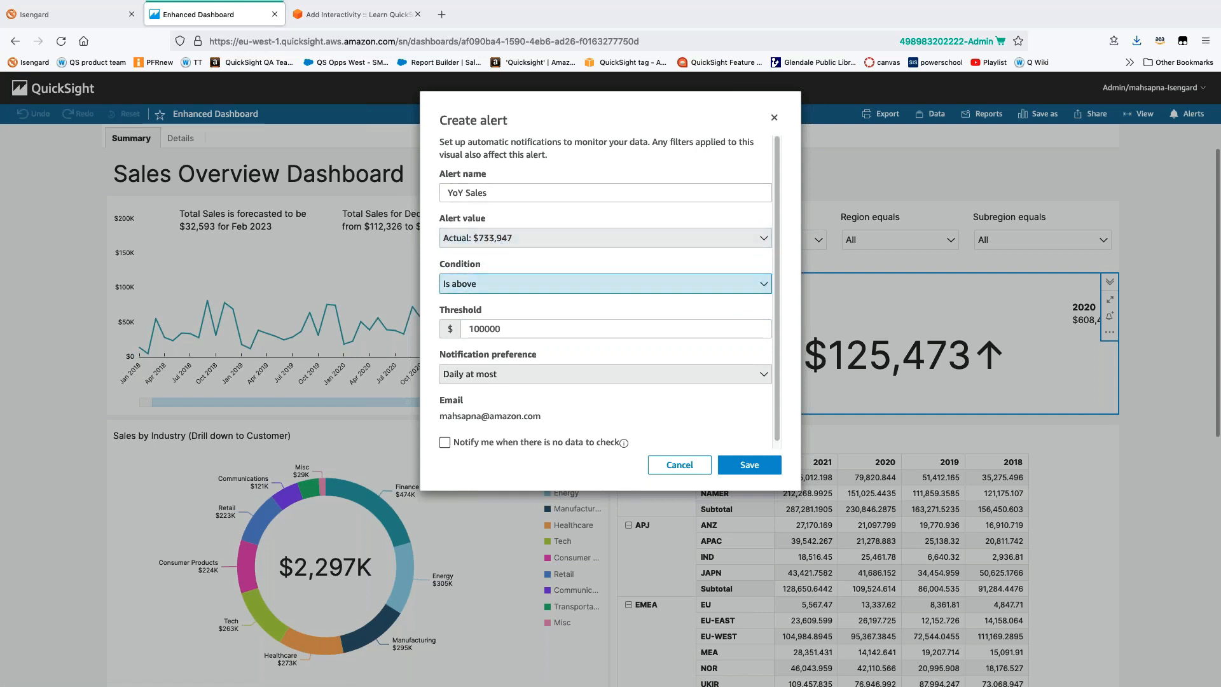
click(473, 328)
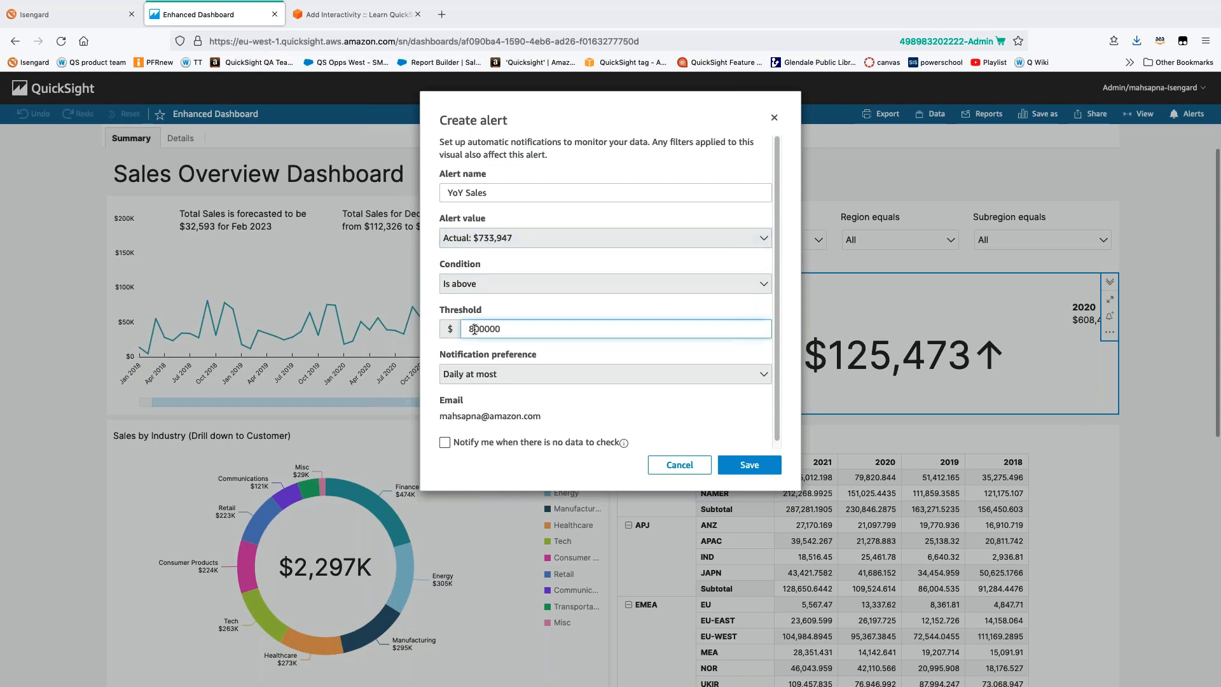
click(552, 340)
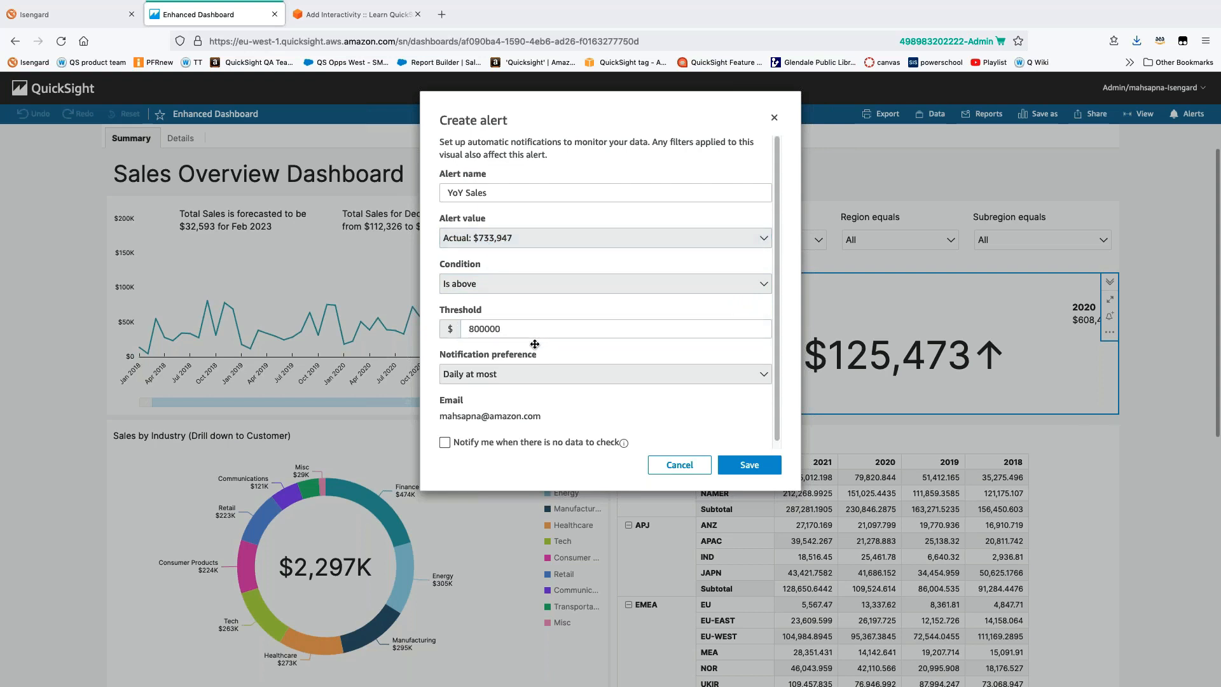
Keep the notification preference at "Daily at most" and save the YoY Sales alert
click(513, 384)
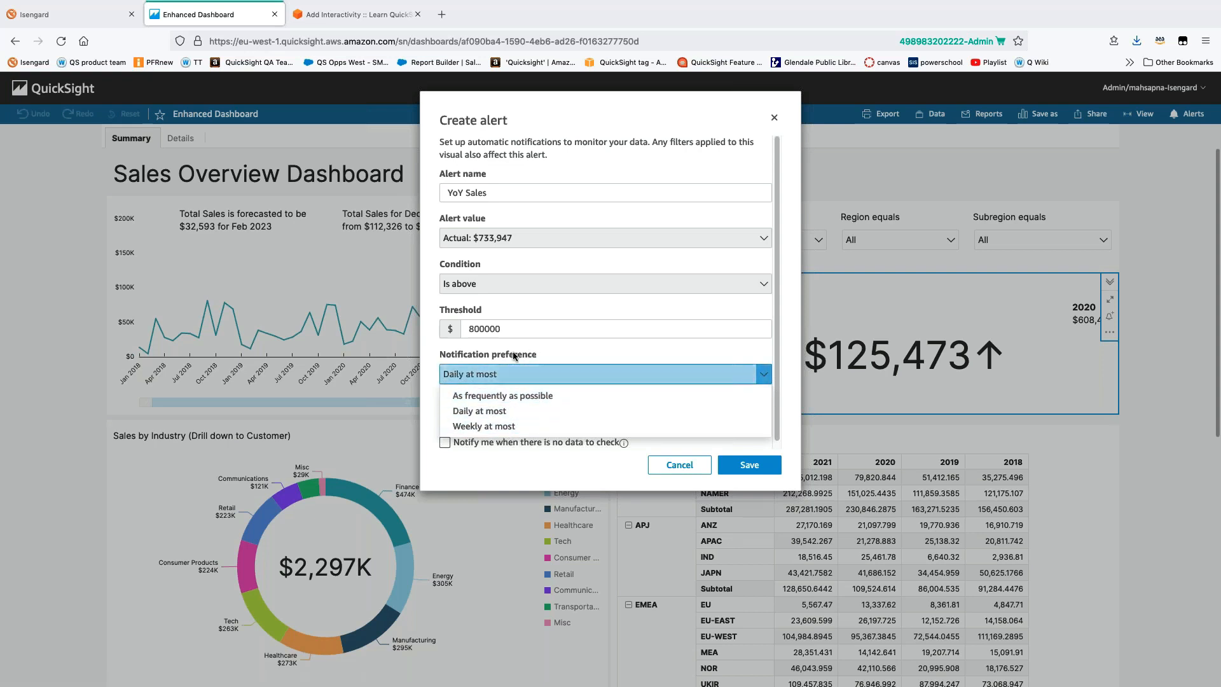
click(502, 377)
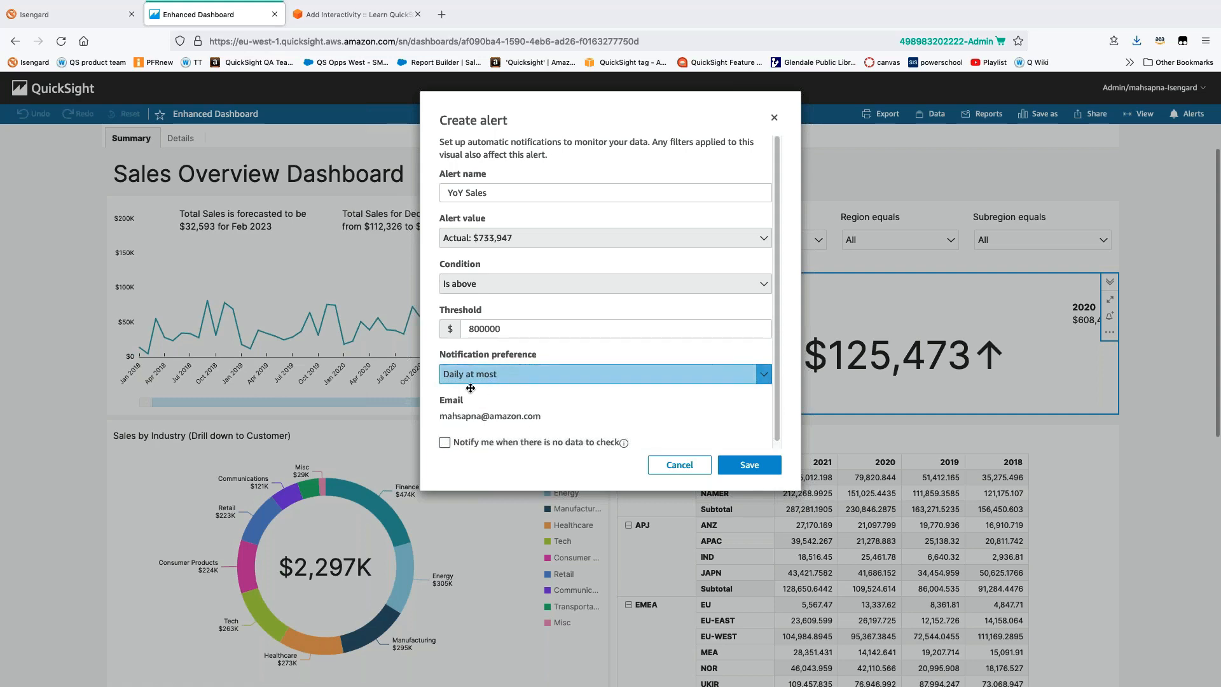
click(745, 470)
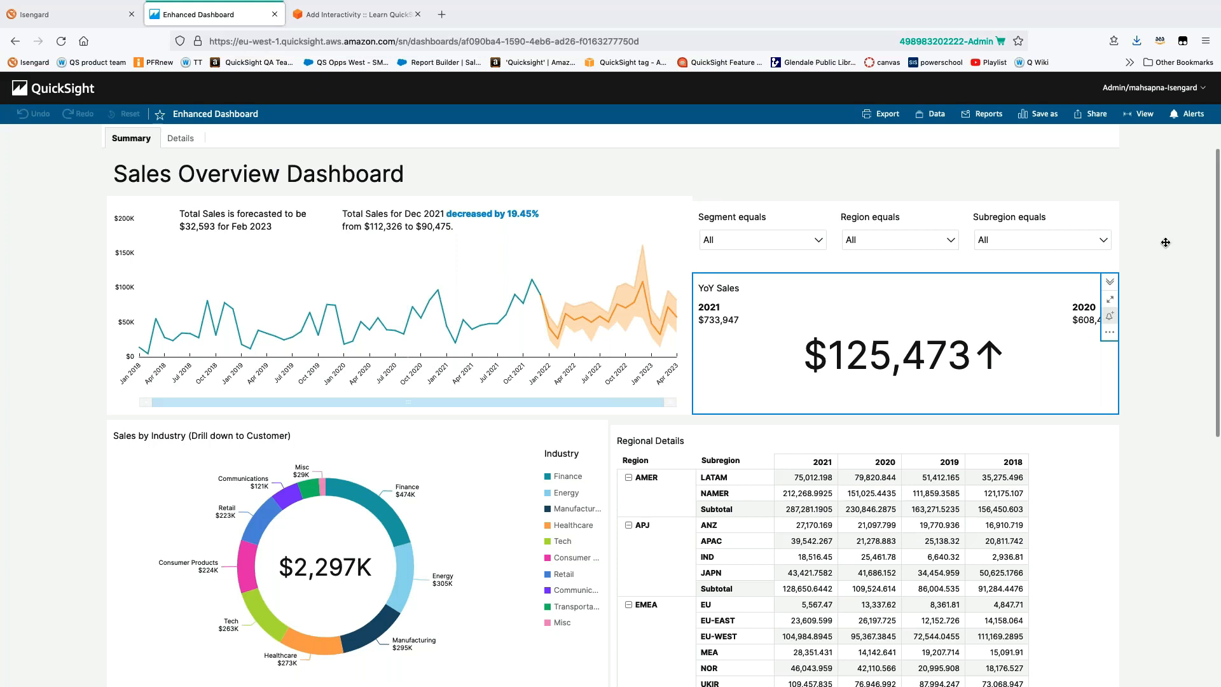
Review the Summary sheet's charts, including the Sales by Country map, and the order table on the Details sheet
scroll(1165, 242, down, 7)
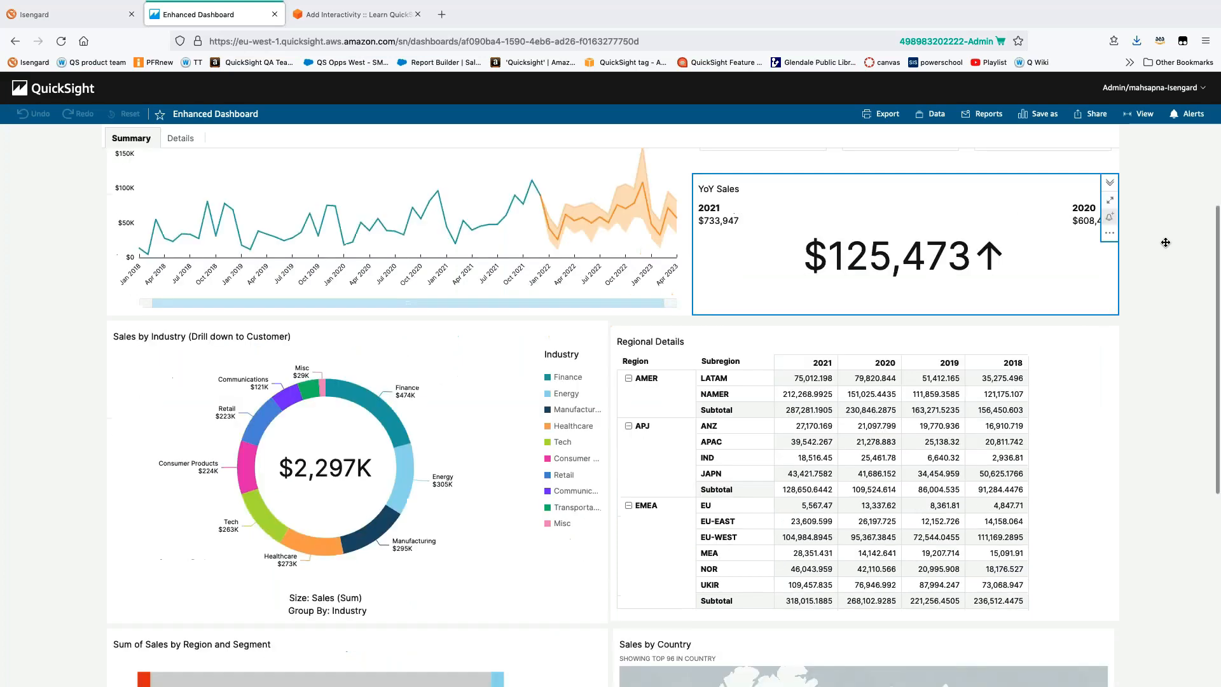
scroll(1166, 241, up, 7)
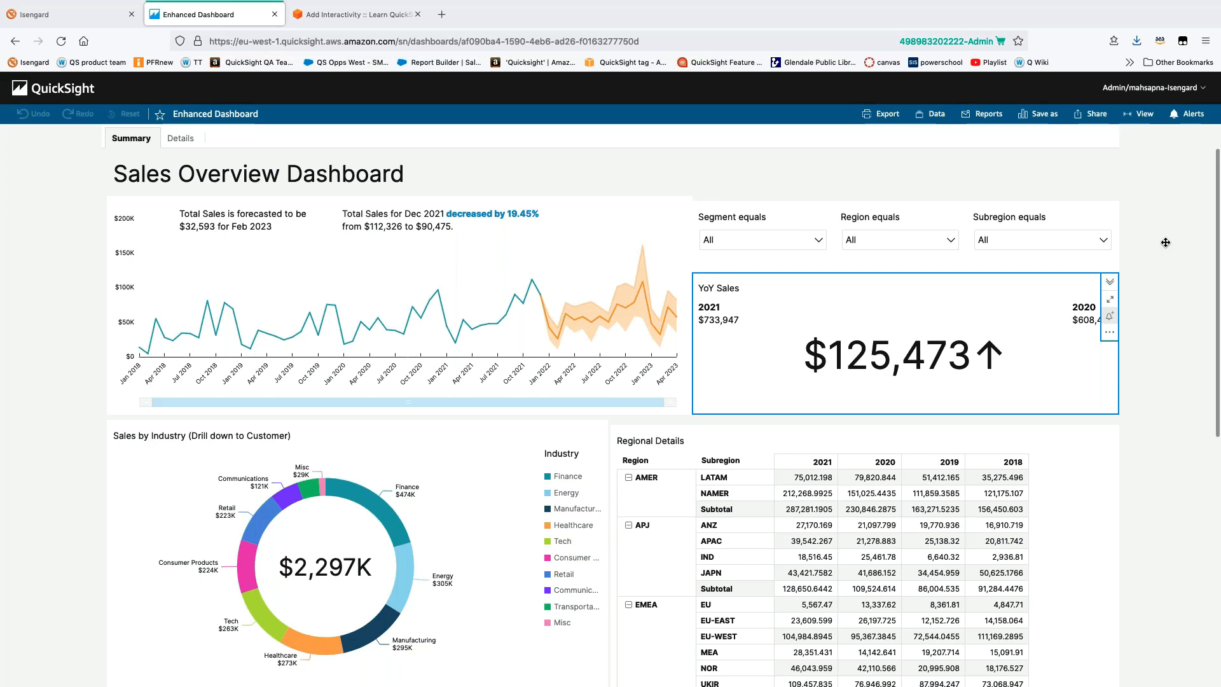
click(181, 140)
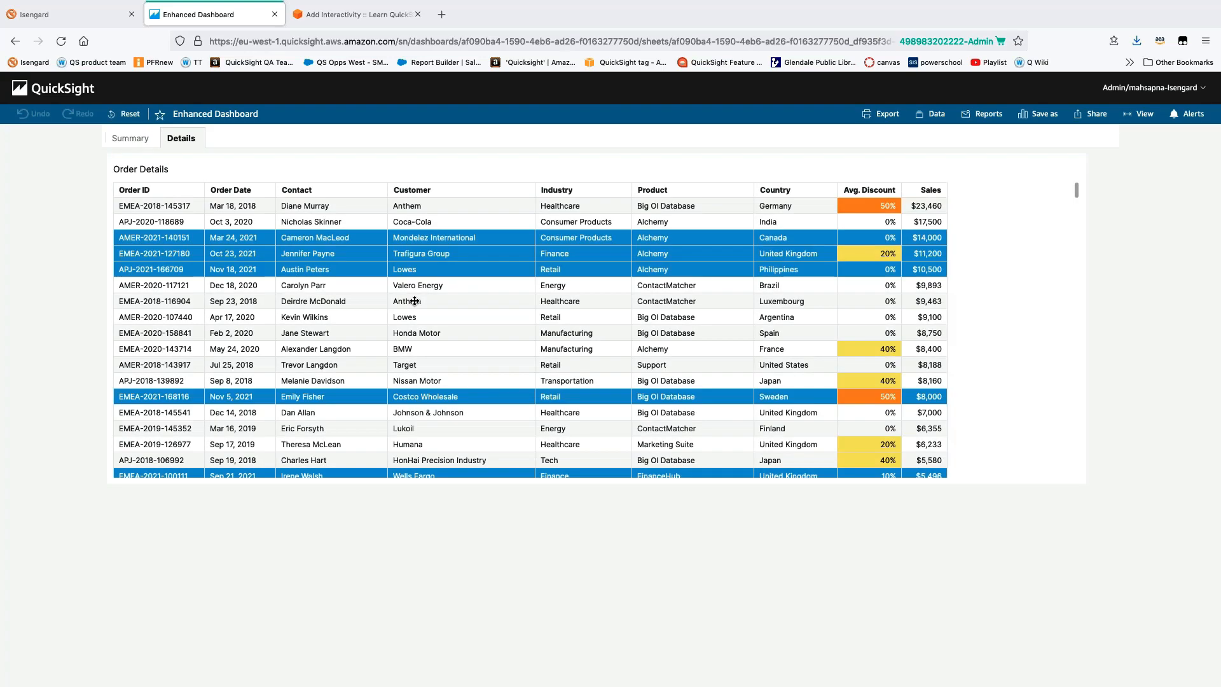
click(129, 141)
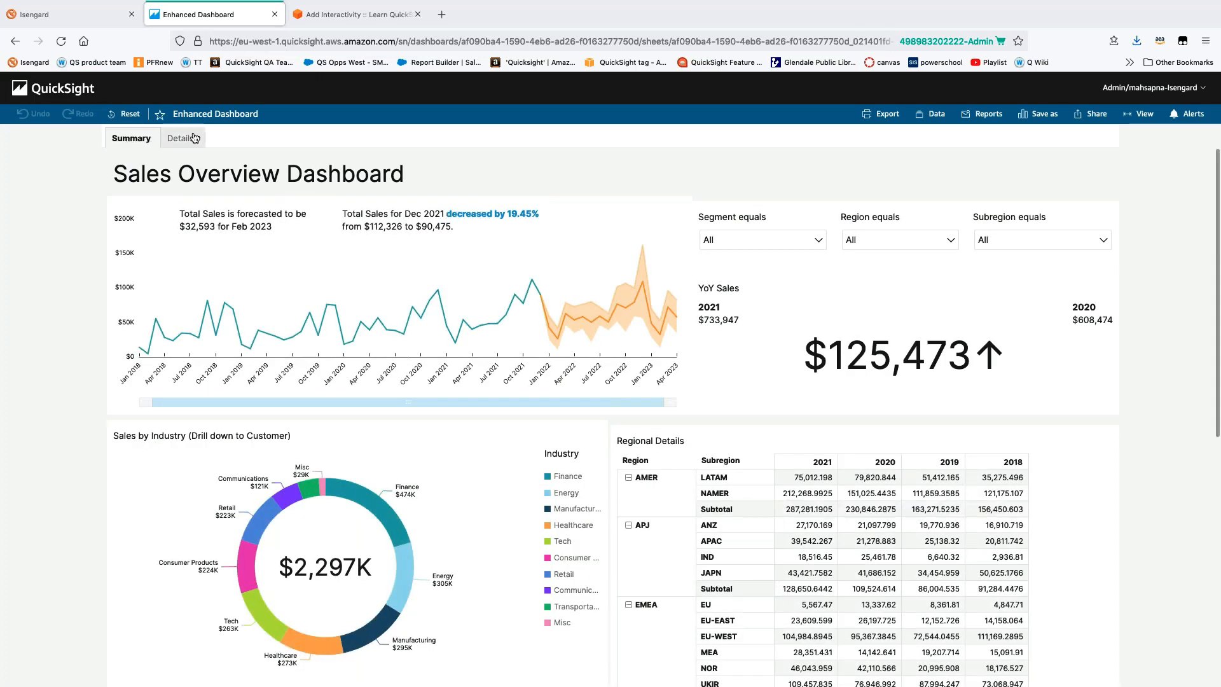
scroll(765, 491, down, 5)
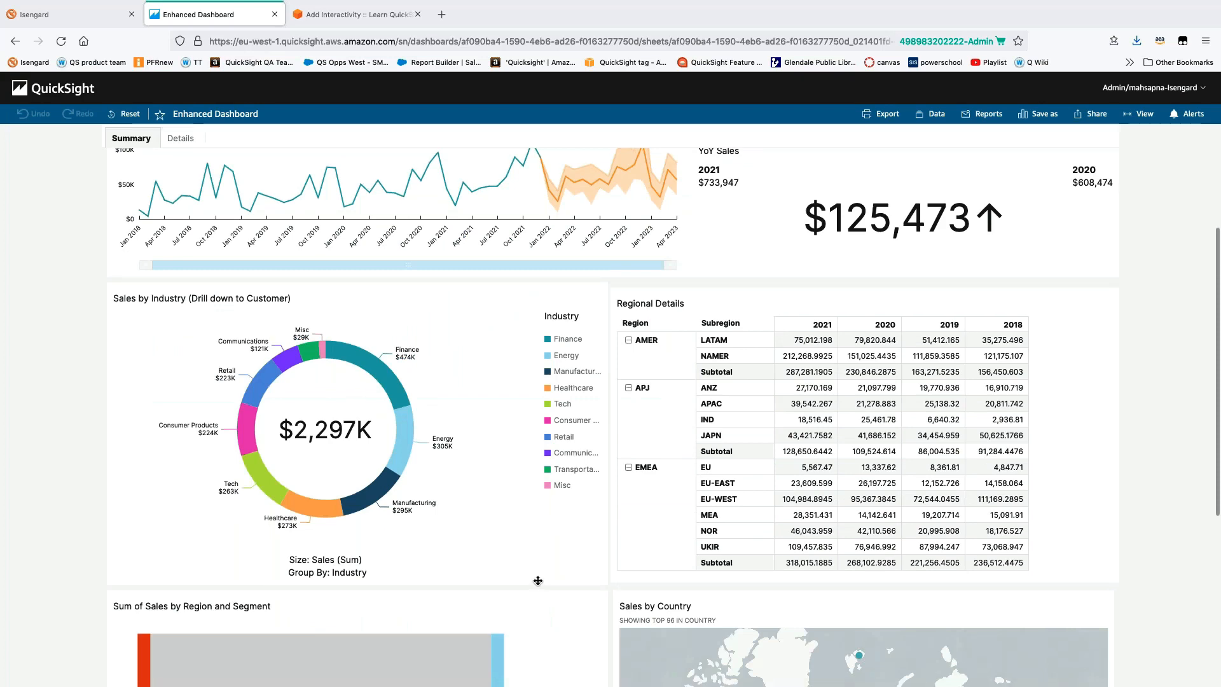
scroll(765, 491, down, 5)
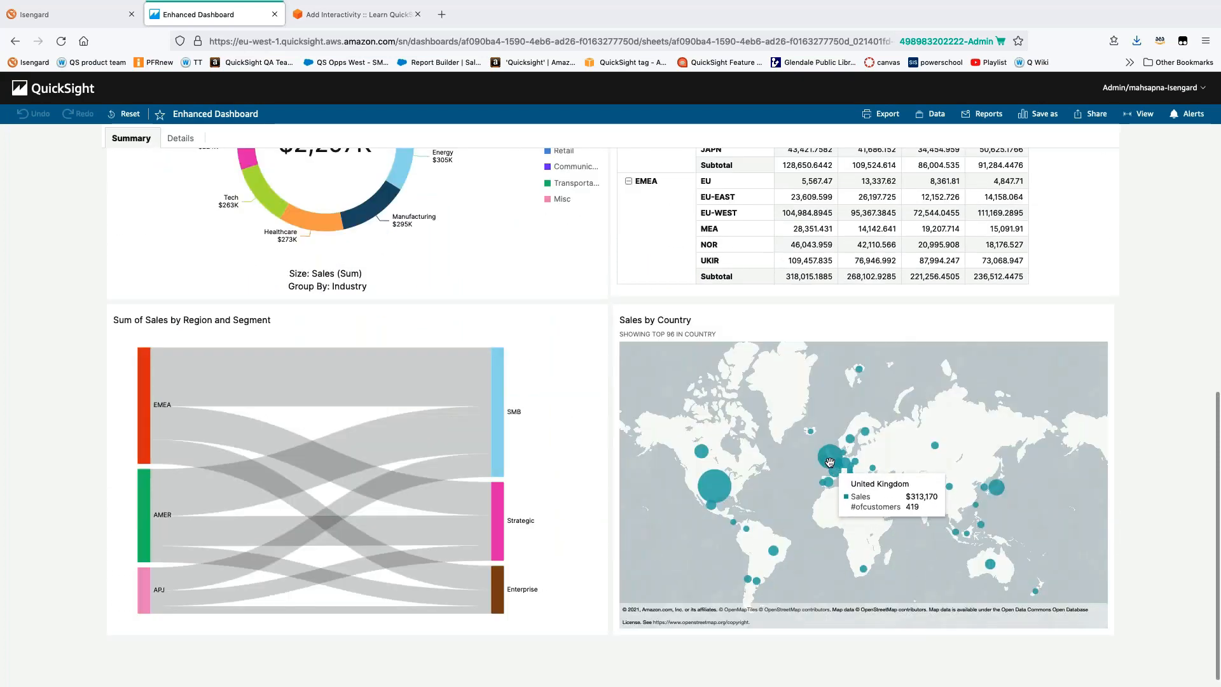
mouse_move(825, 461)
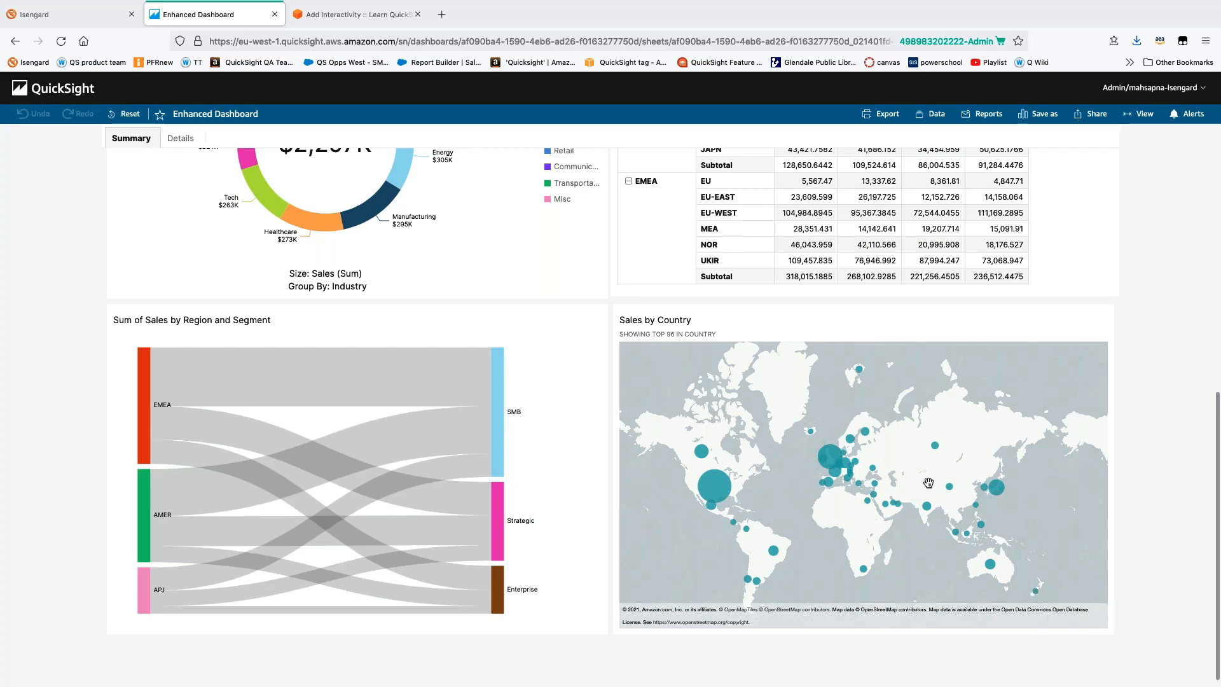
click(182, 141)
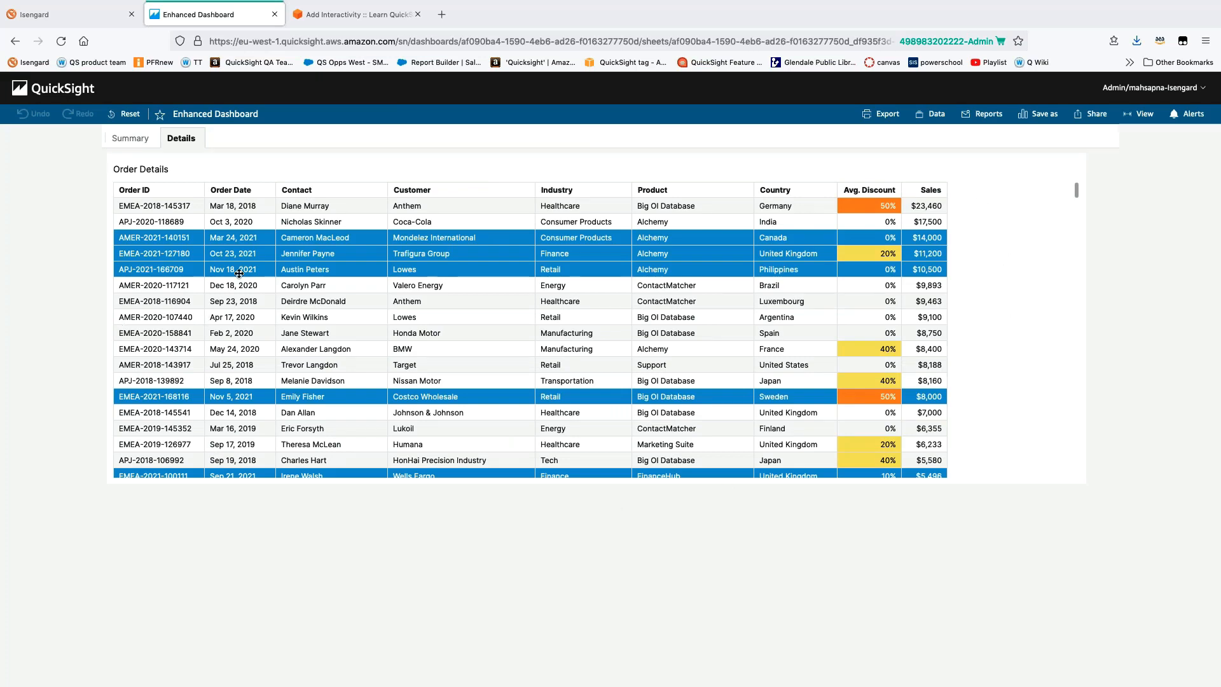
click(130, 139)
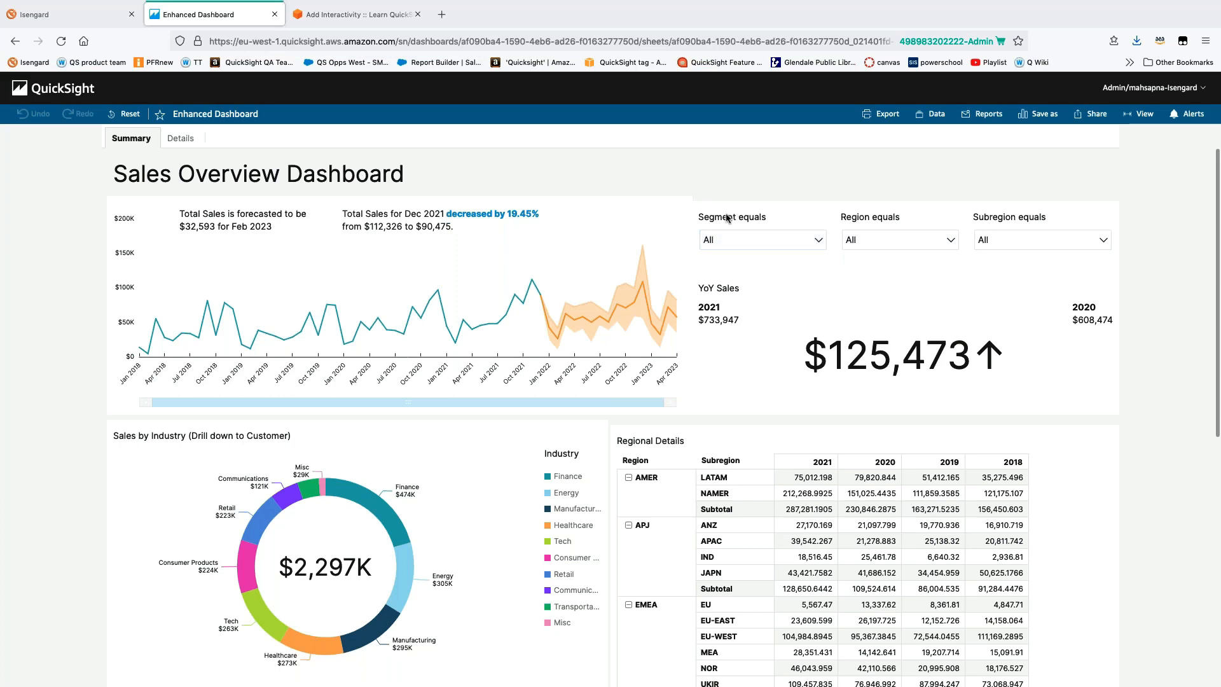
click(194, 140)
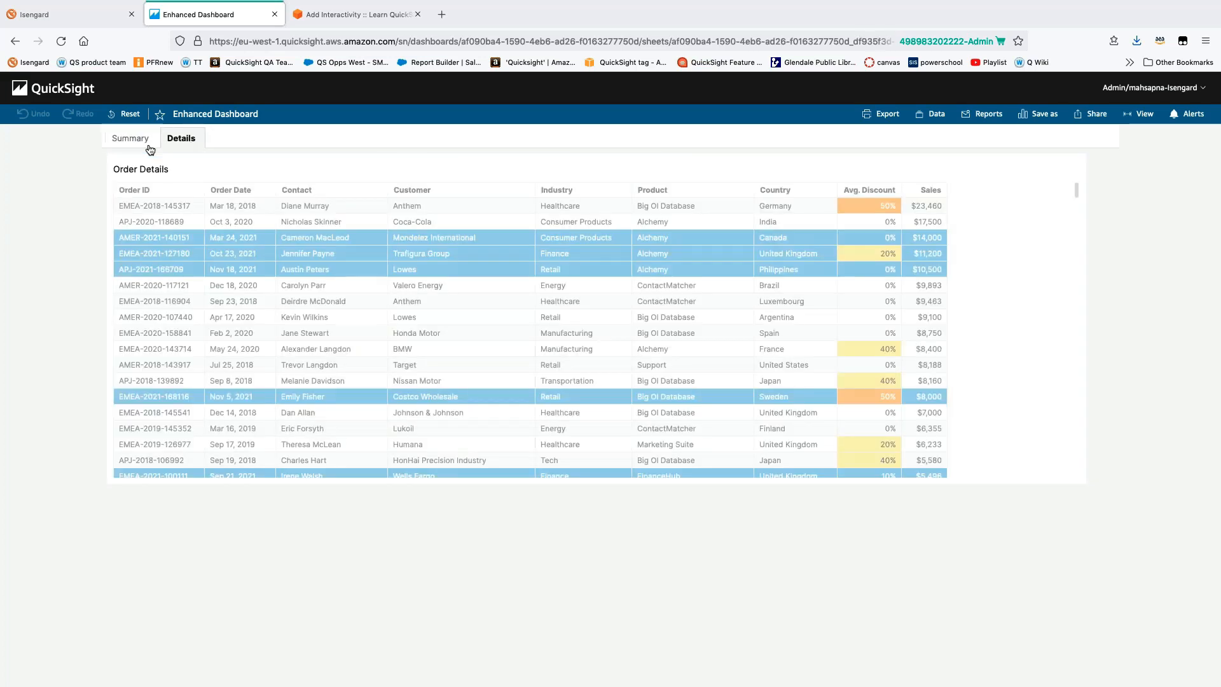
click(130, 140)
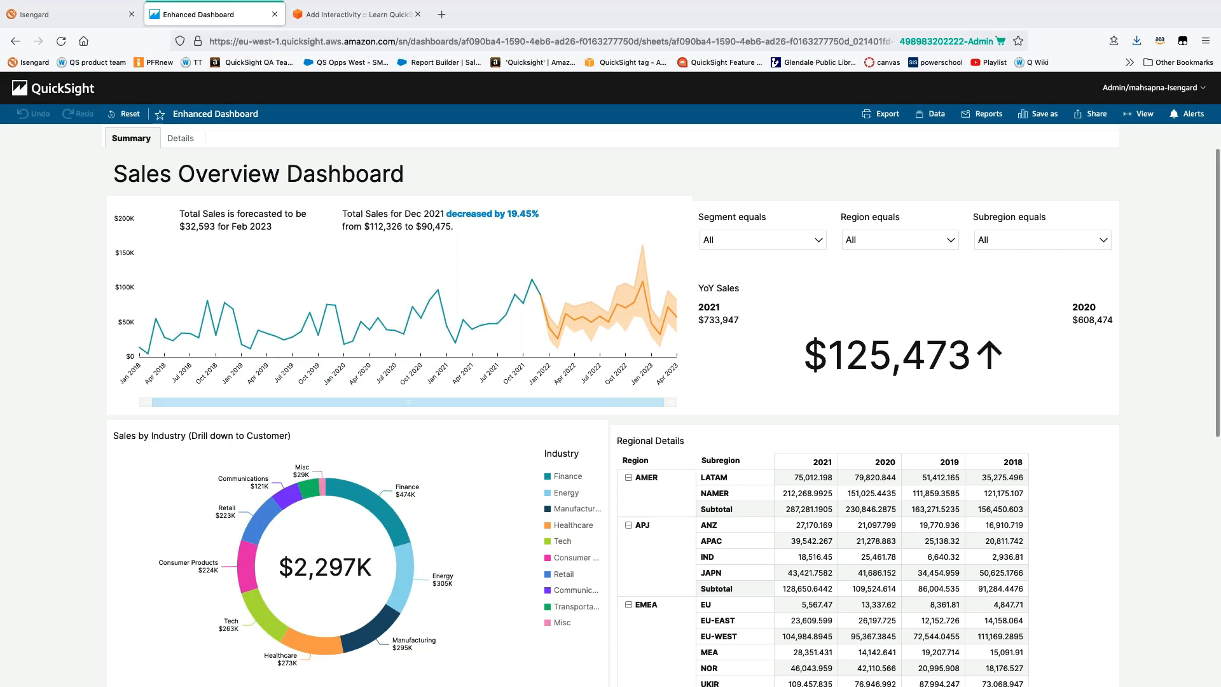
Read the filter actions description on the Add Interactivity workshop page and return to the dashboard
click(356, 14)
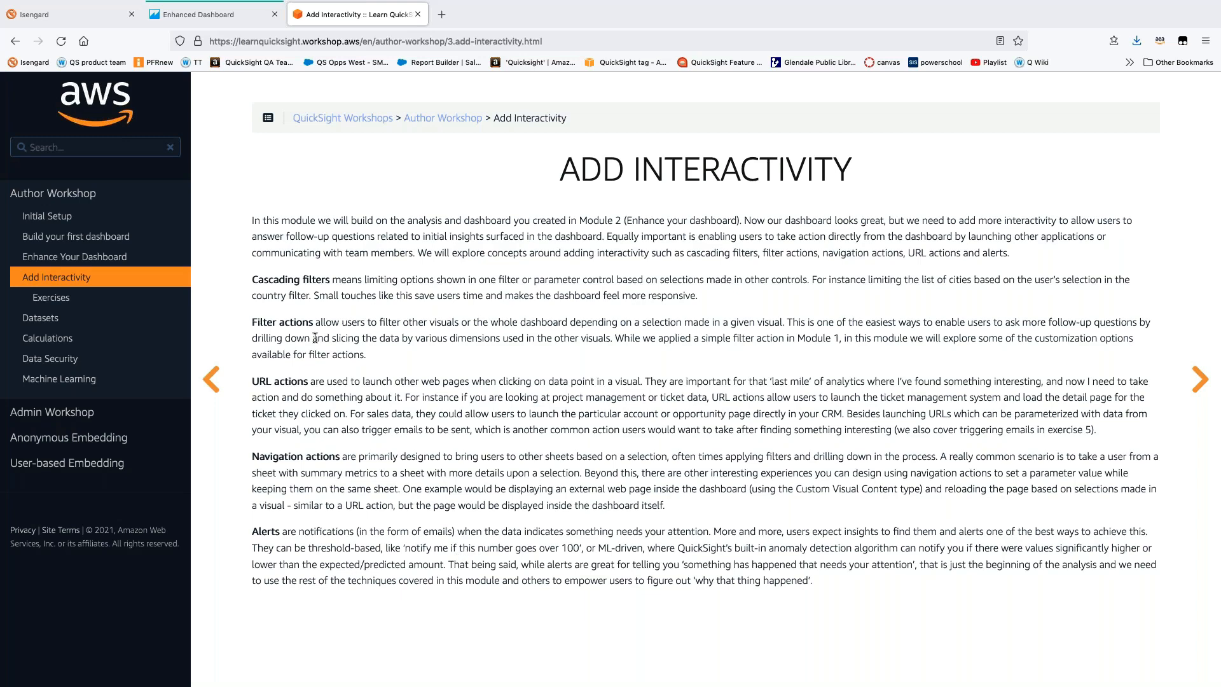
drag(257, 322, 316, 321)
click(194, 14)
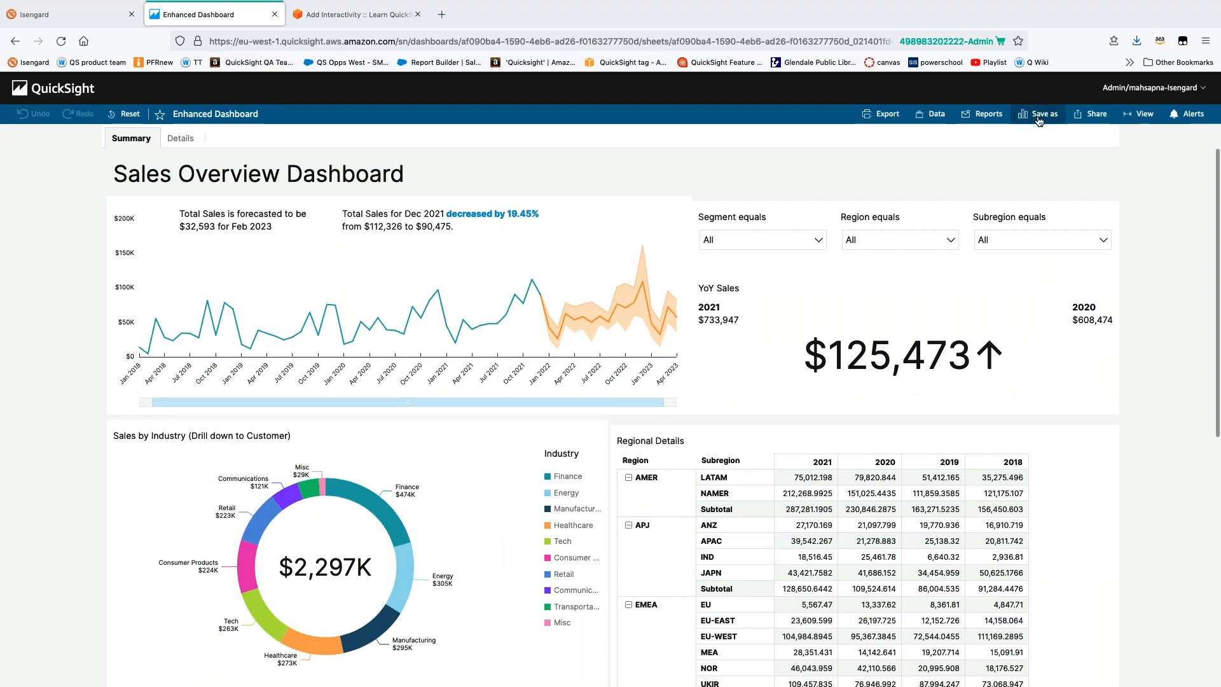
Open the Module 2 analysis and view the options offered for an early-2019 data point on the sales trend line chart
click(56, 88)
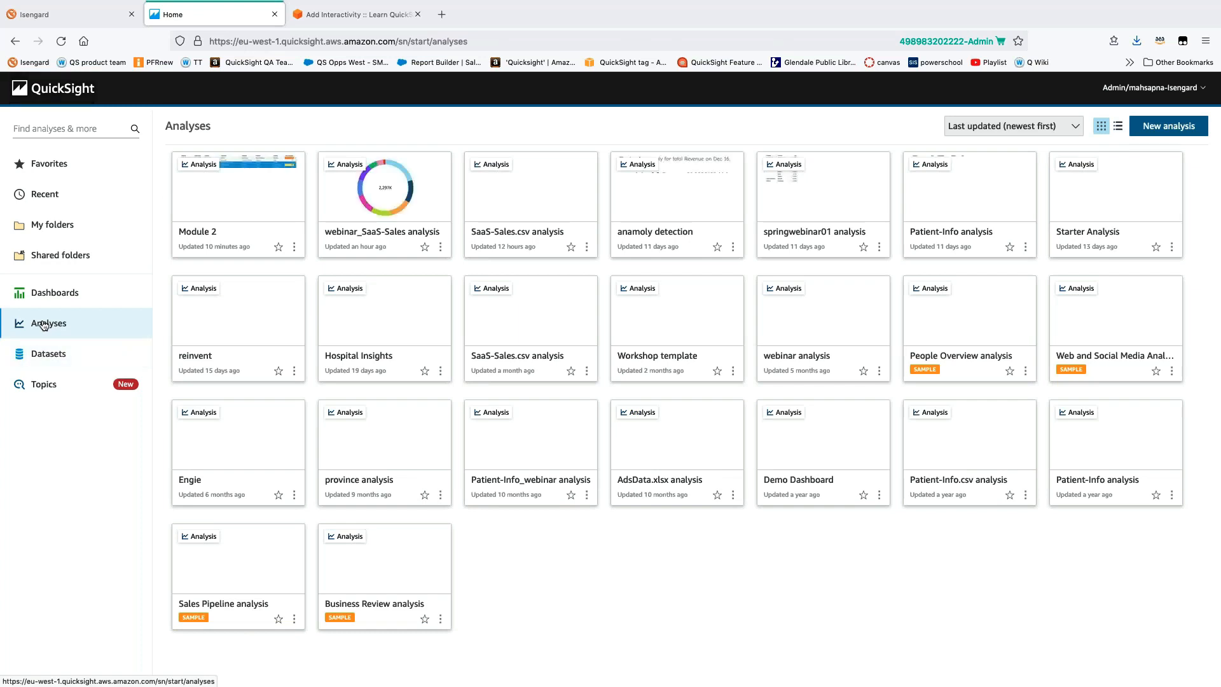
click(254, 177)
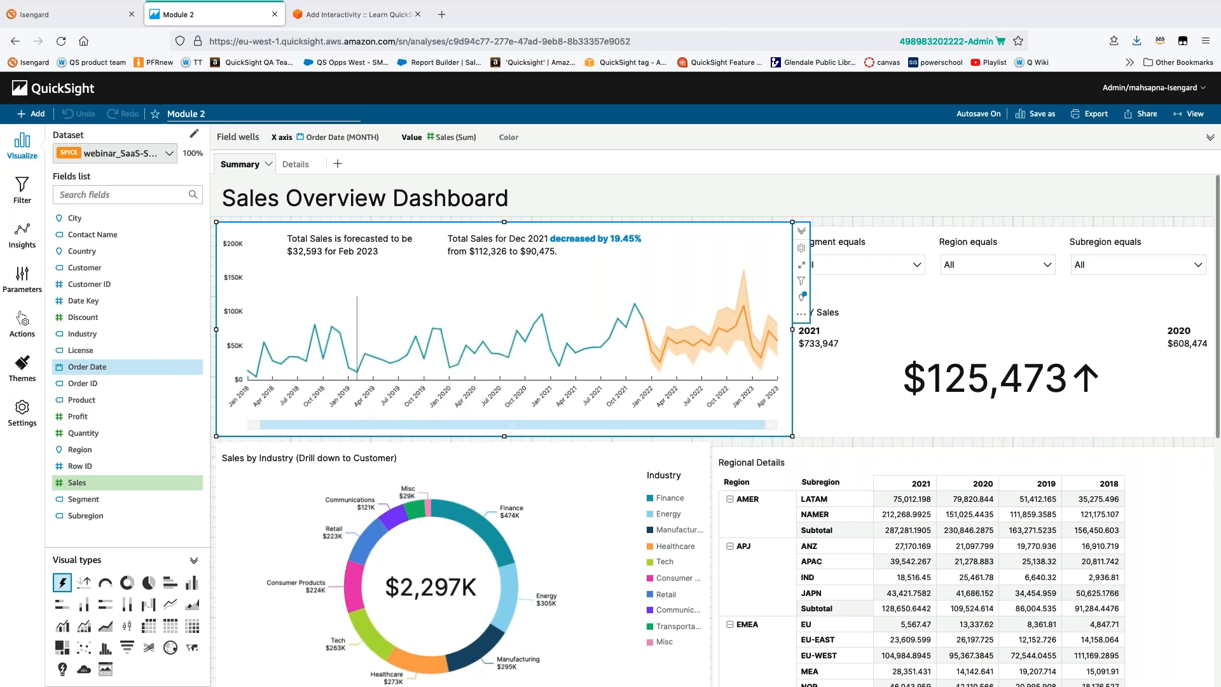
click(357, 373)
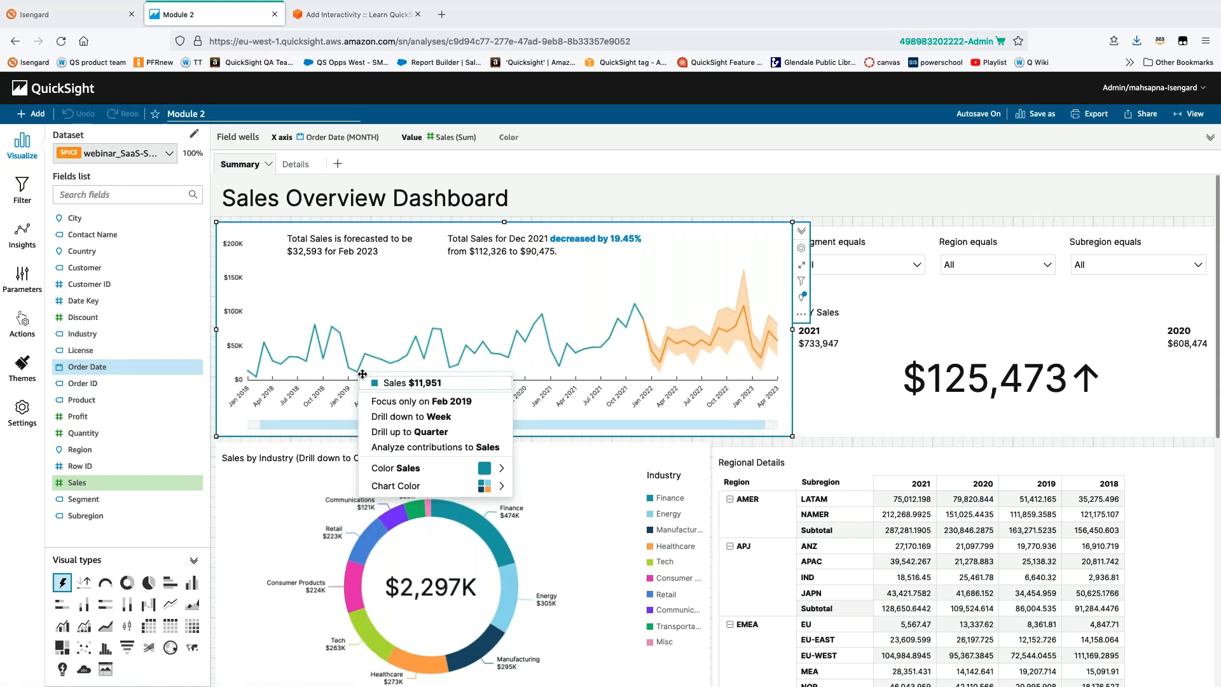
click(391, 337)
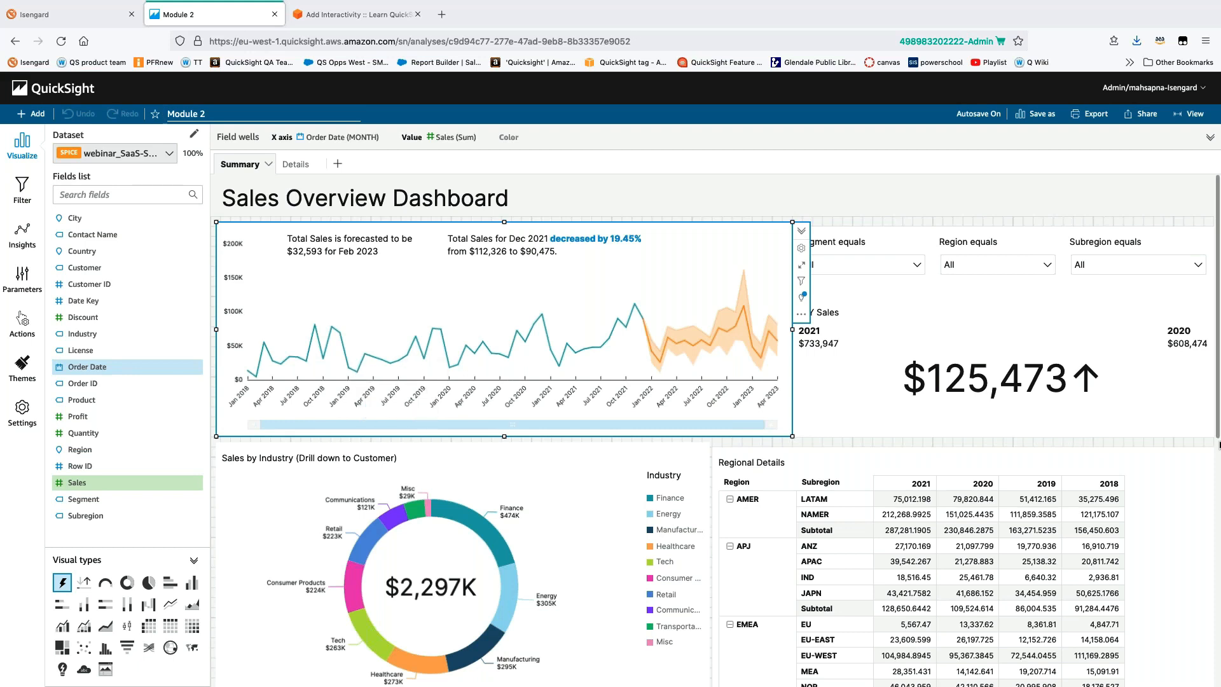
Add a quick filter action for same-sheet visuals to the sales trend line chart and test it on a late-2019 data point
scroll(1219, 445, down, 1)
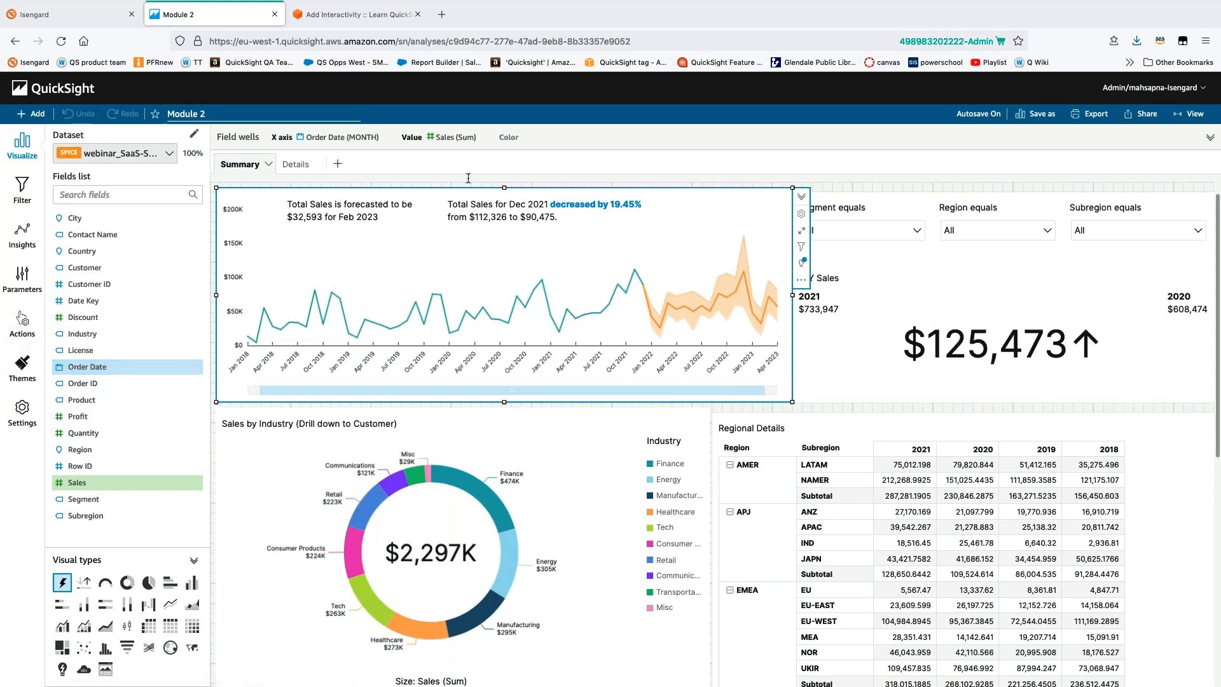
click(22, 328)
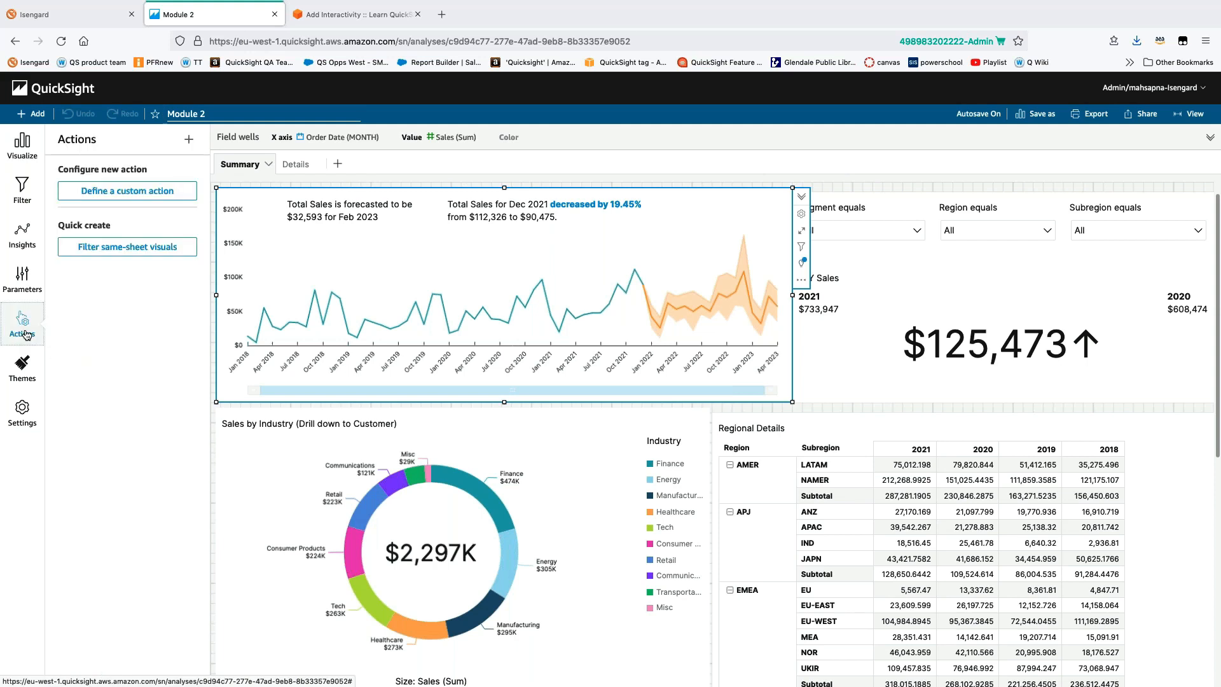
click(132, 247)
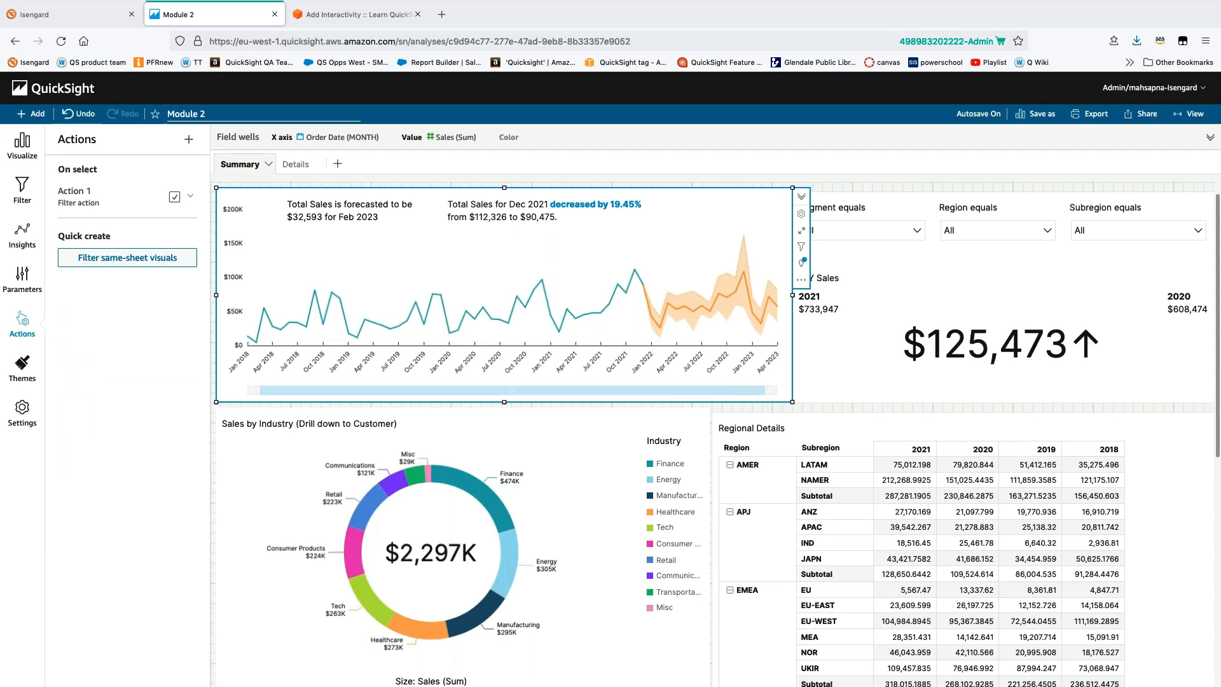
click(441, 297)
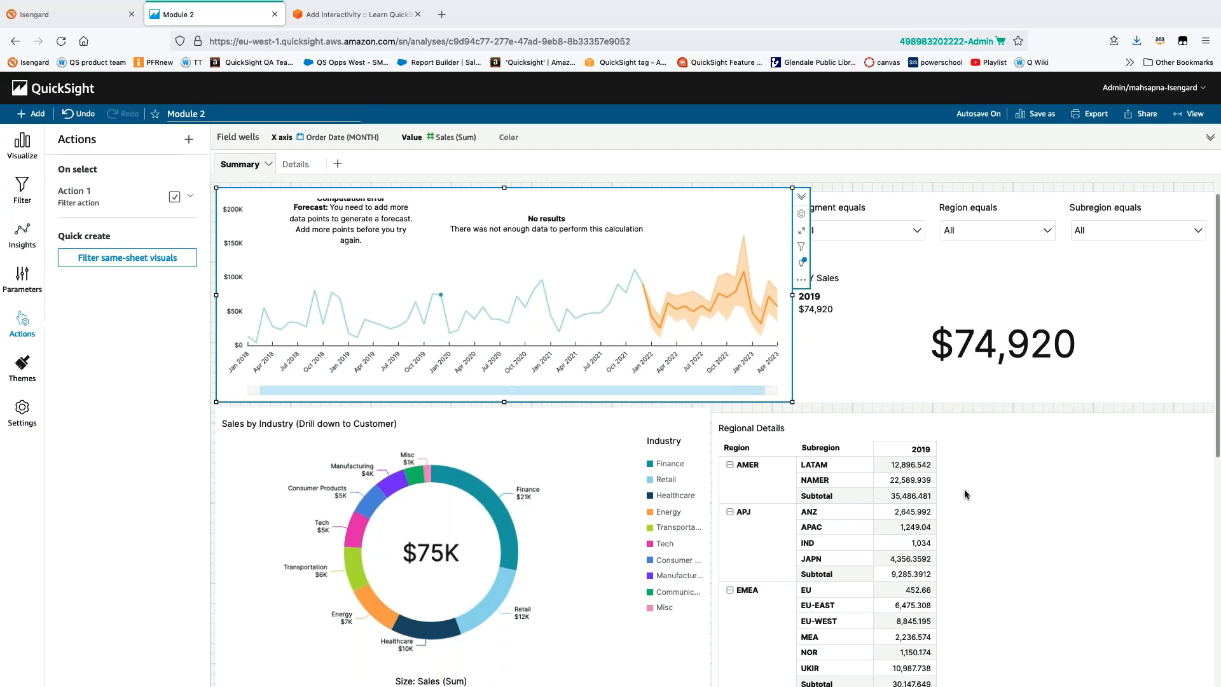
Limit the sales trend chart's filter action to selected visuals, excluding Forecast and Period over period, and save it
scroll(964, 494, down, 10)
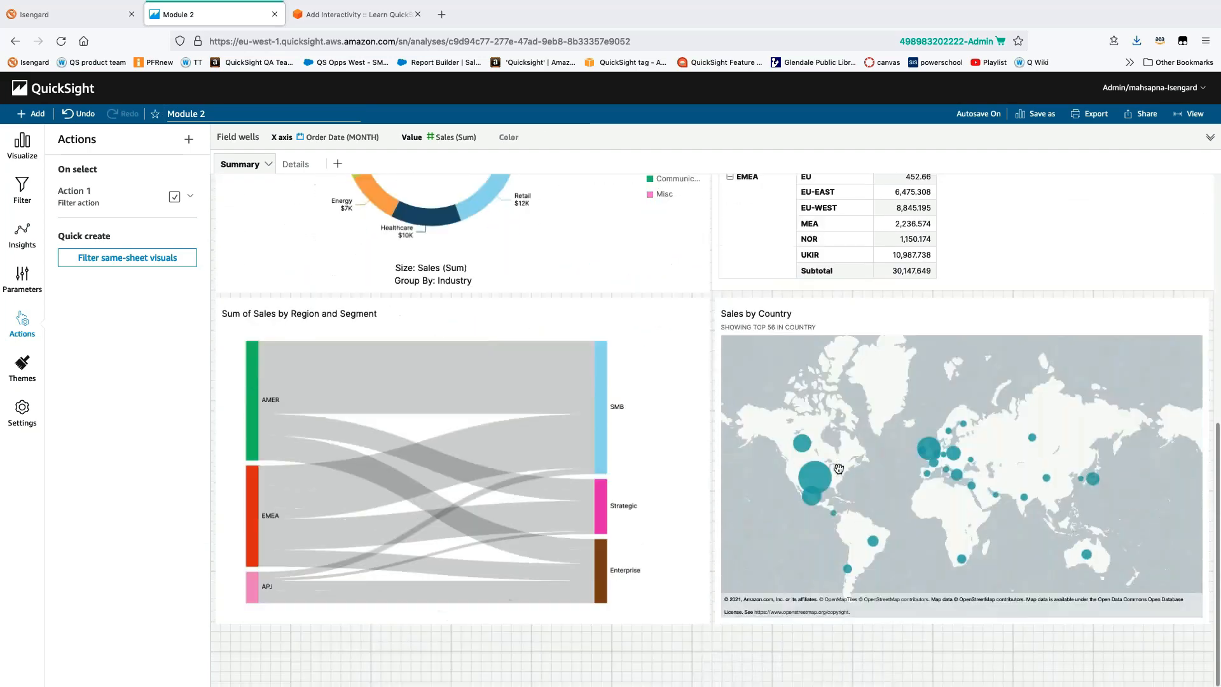
scroll(839, 468, up, 10)
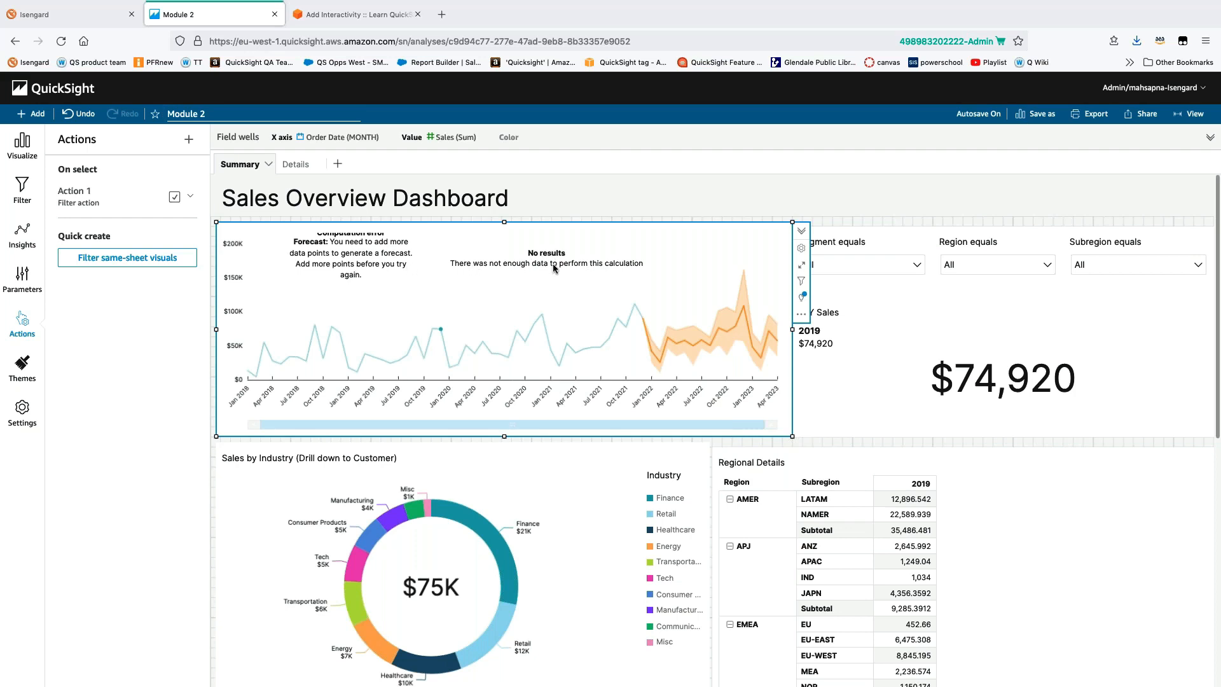
mouse_move(441, 333)
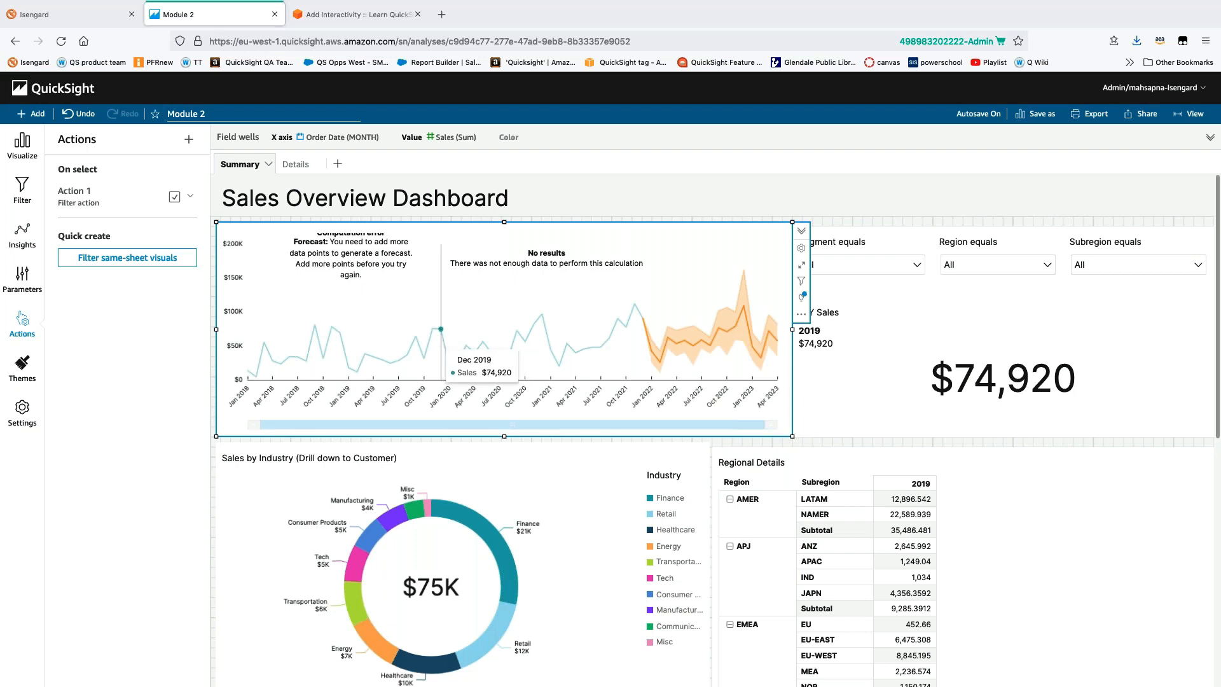
click(190, 197)
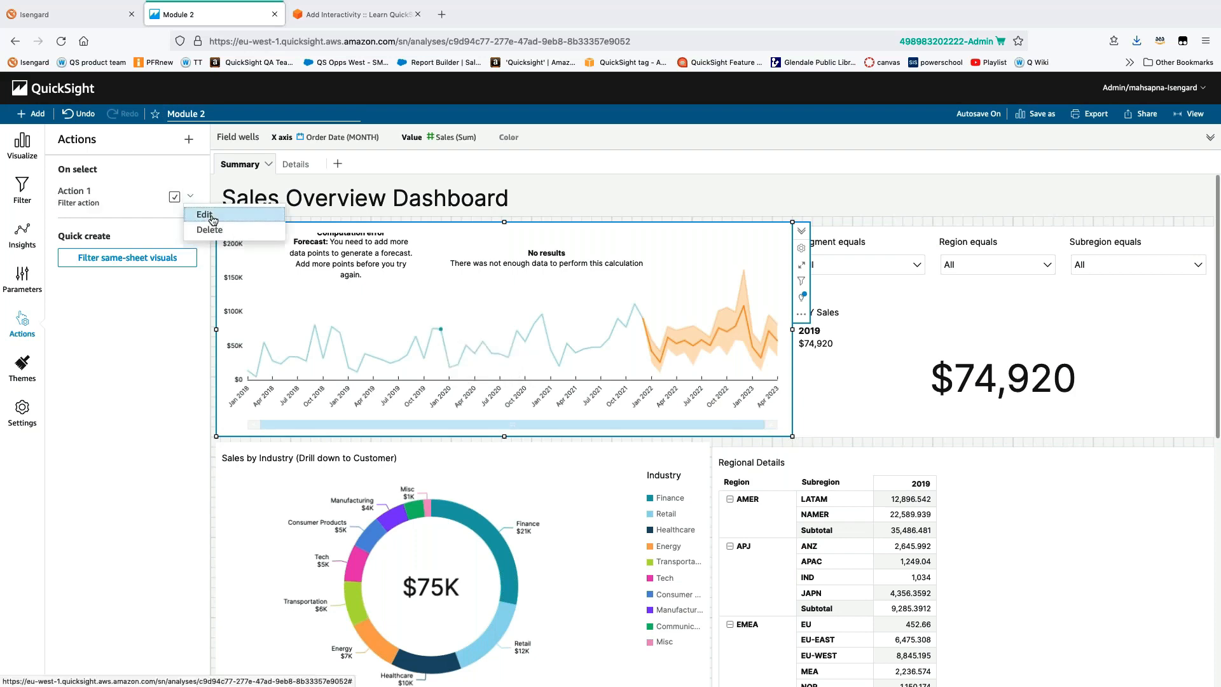
click(205, 215)
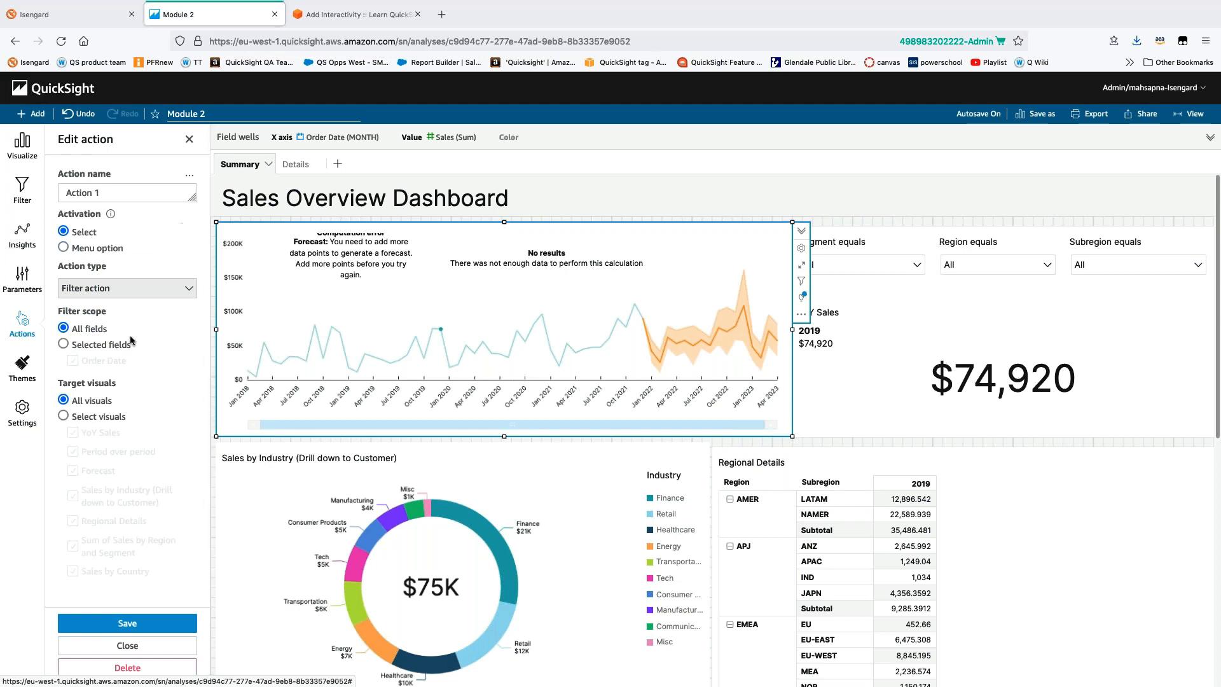
click(64, 417)
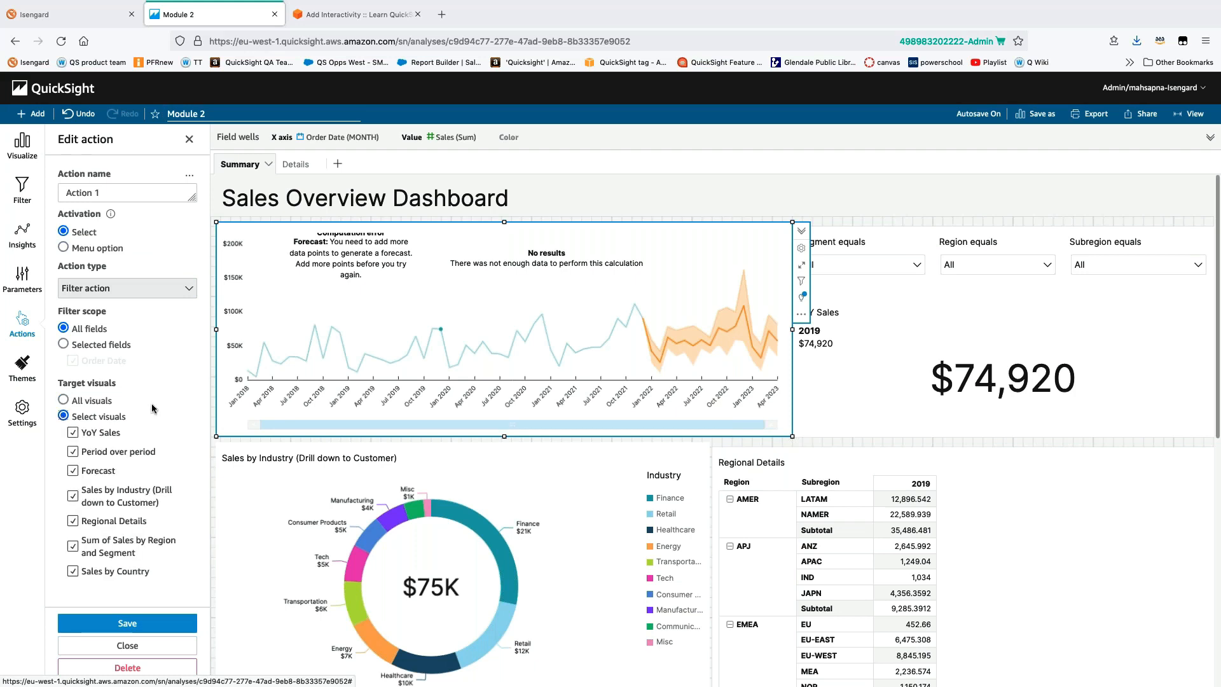
click(73, 473)
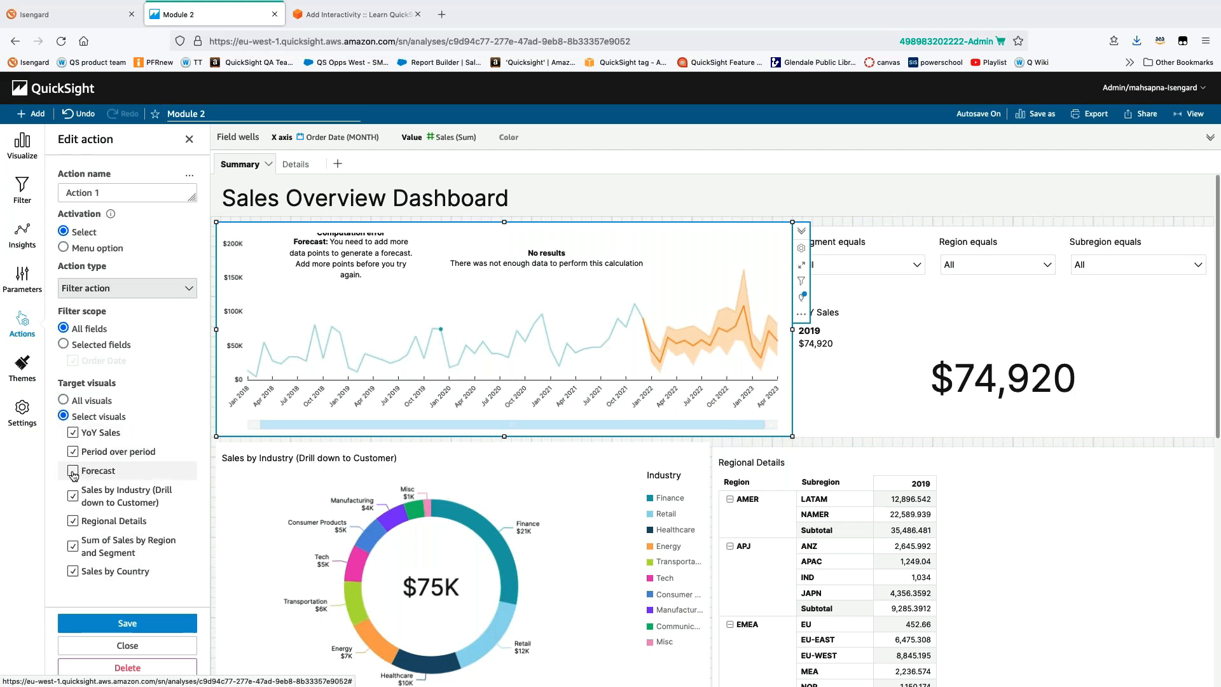
click(73, 452)
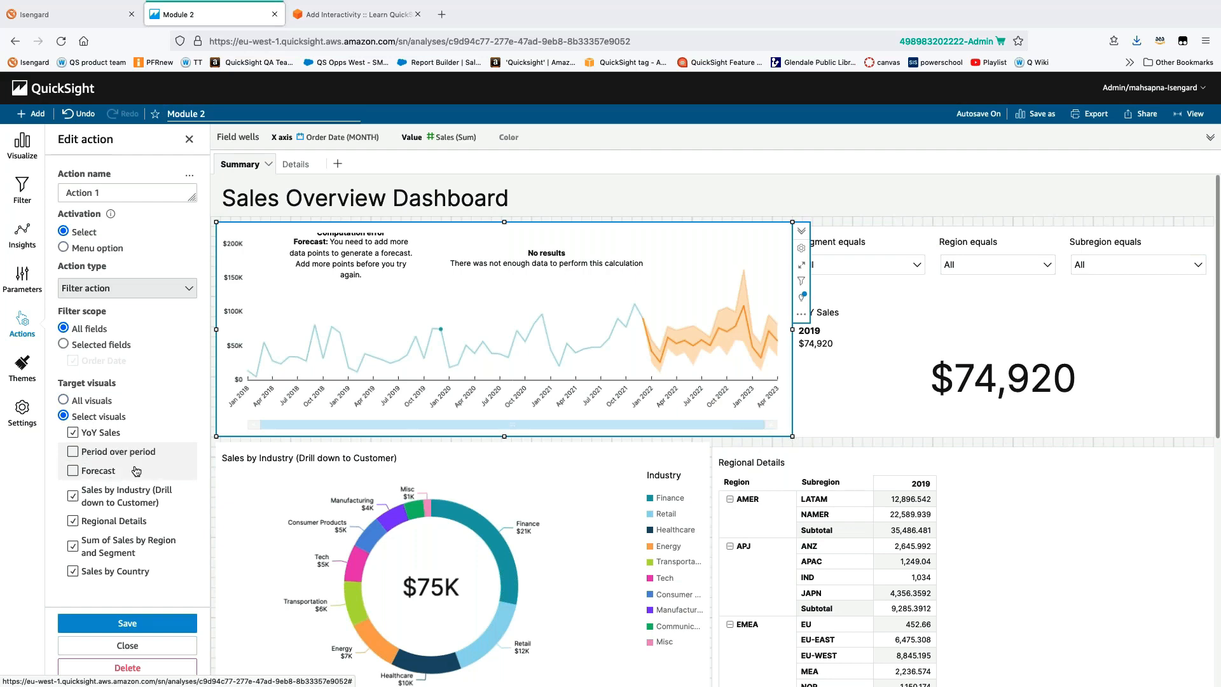
click(127, 623)
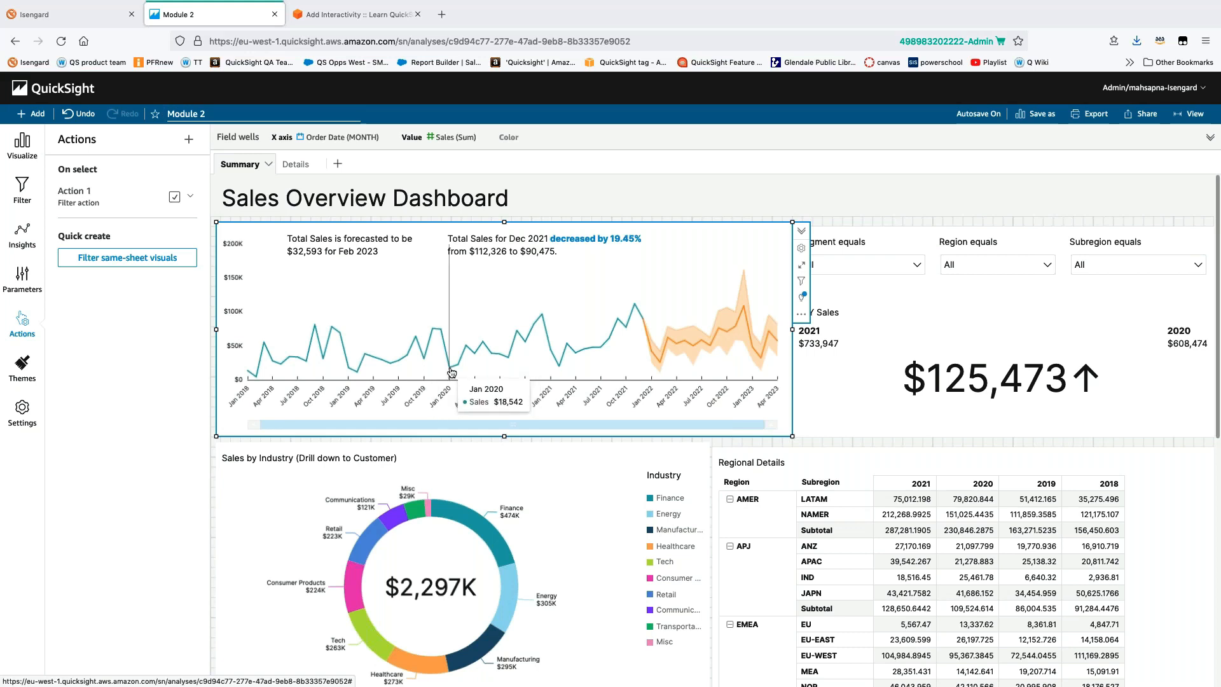
Test the edited filter action on an early-2019 data point and review the insights and other visuals on the Summary sheet
click(357, 371)
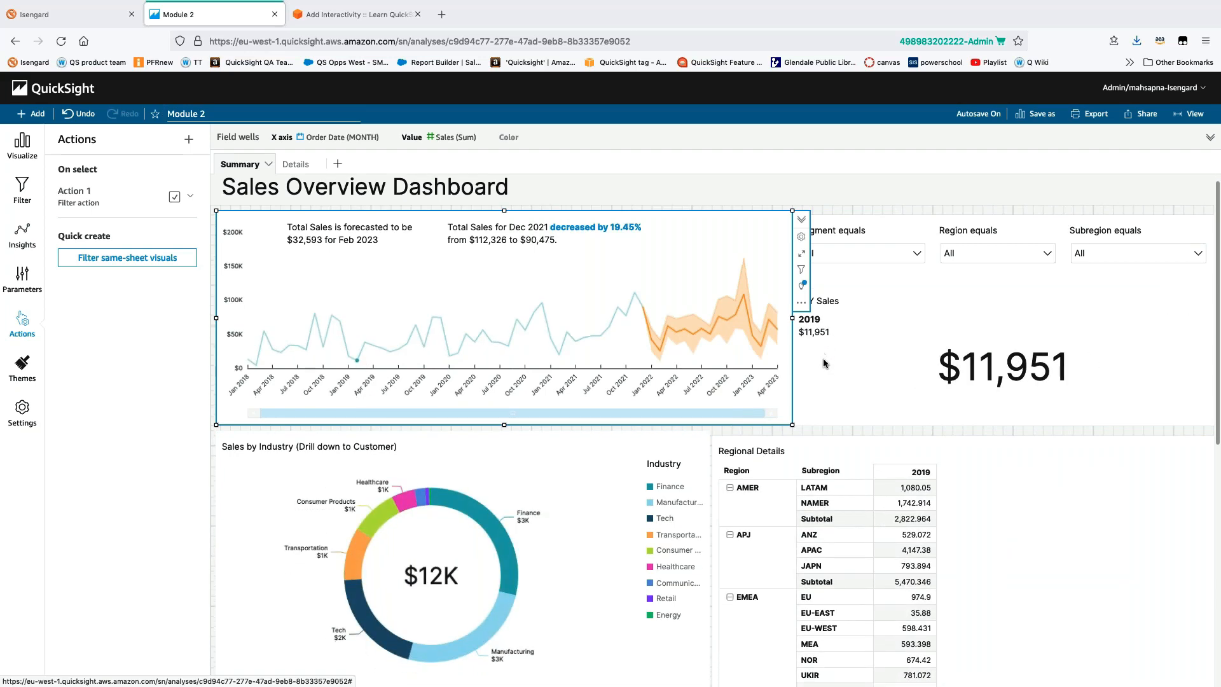
scroll(823, 363, down, 2)
scroll(824, 363, down, 1)
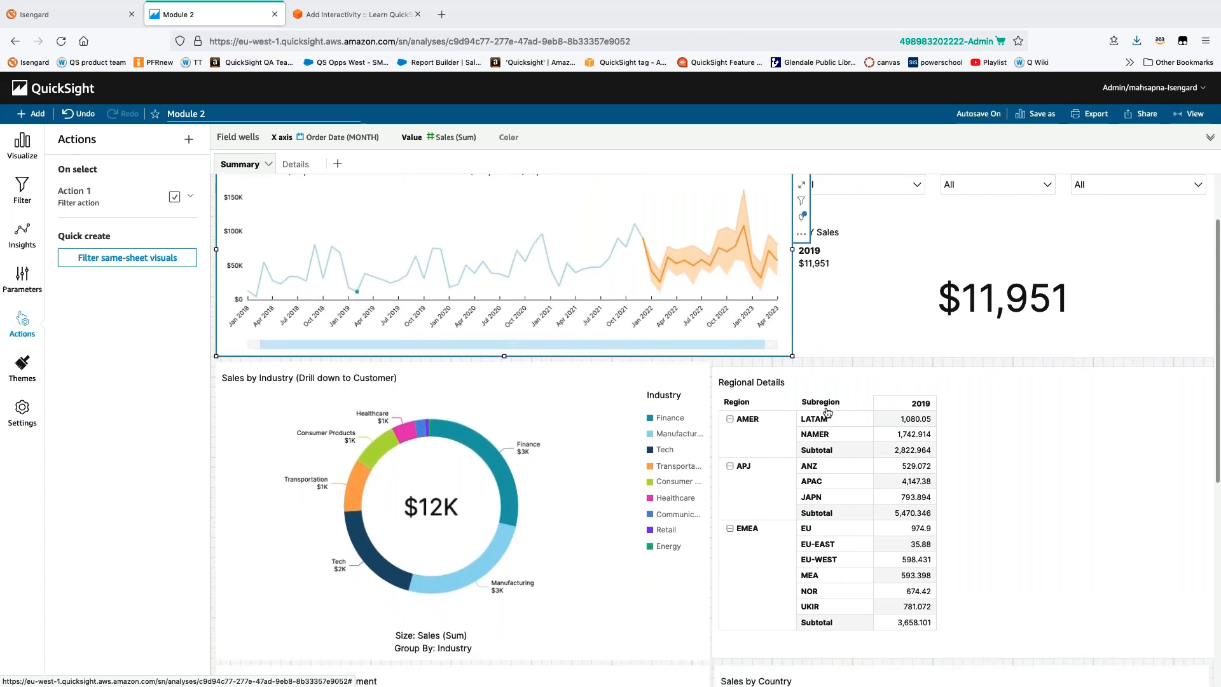
scroll(834, 578, down, 2)
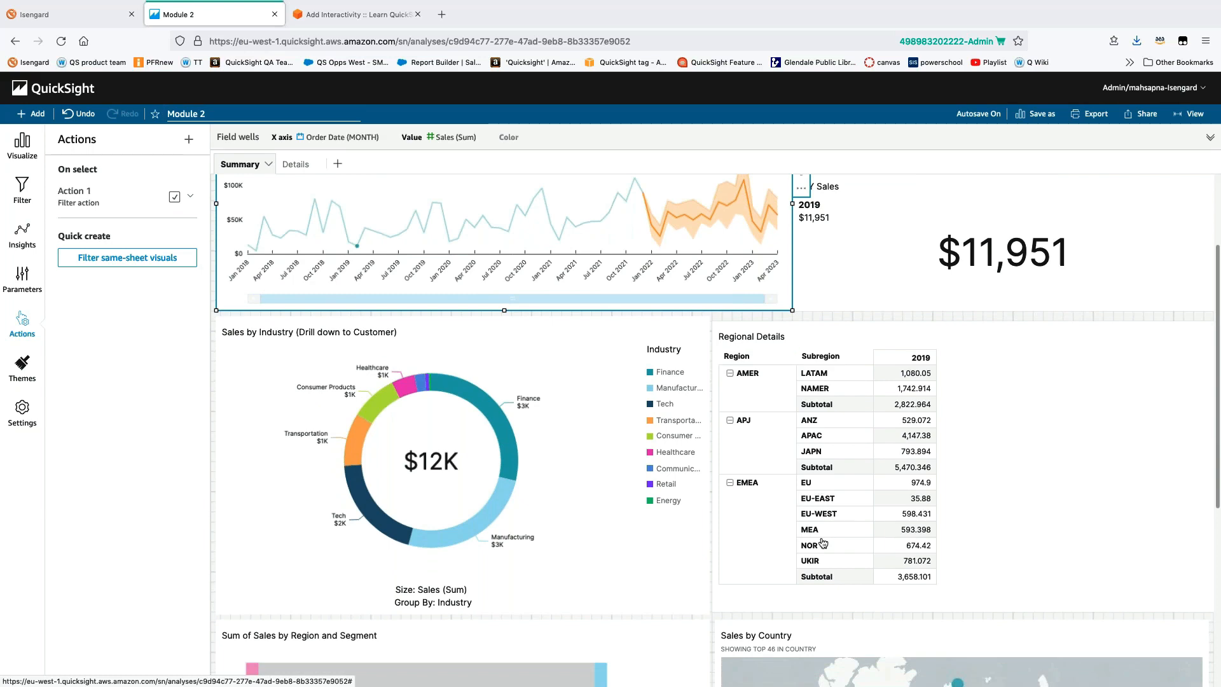
scroll(417, 507, down, 2)
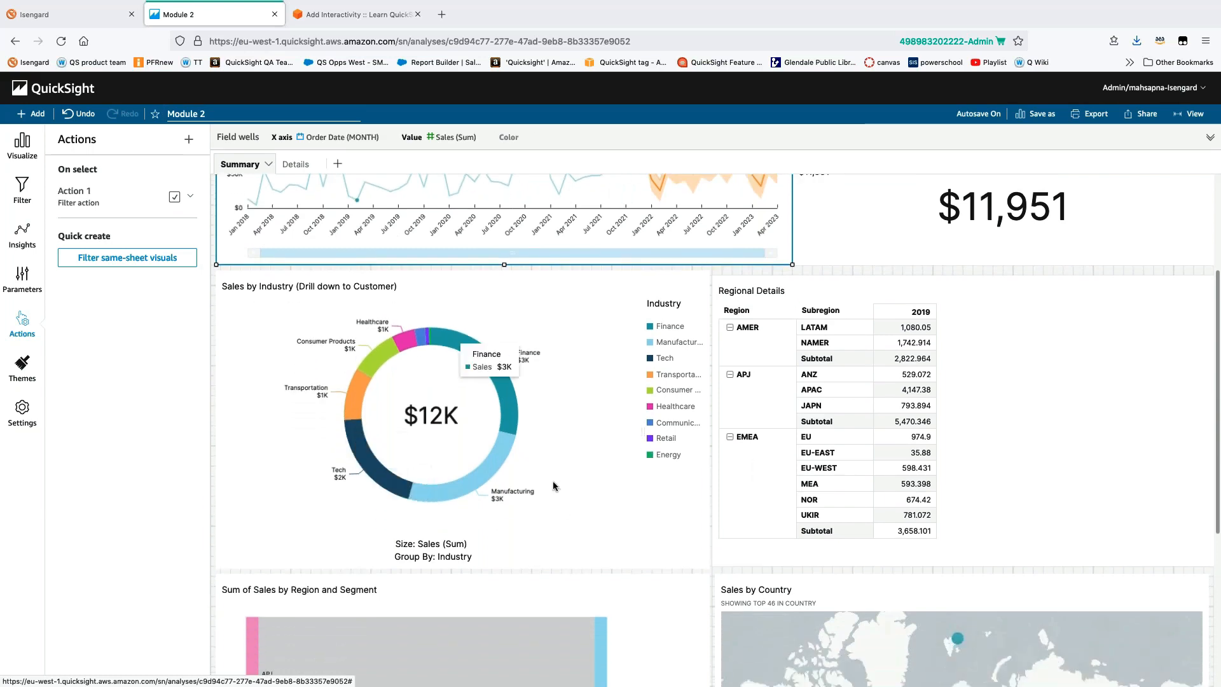
scroll(553, 480, down, 8)
scroll(643, 267, up, 3)
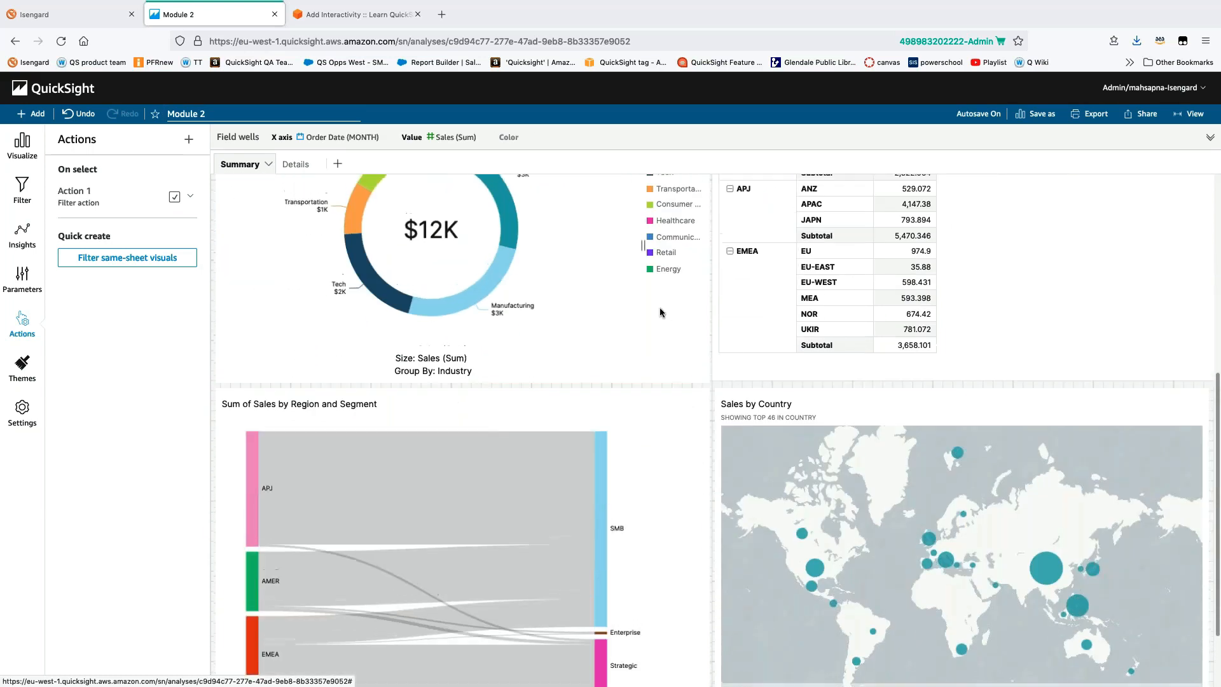
scroll(643, 304, up, 1)
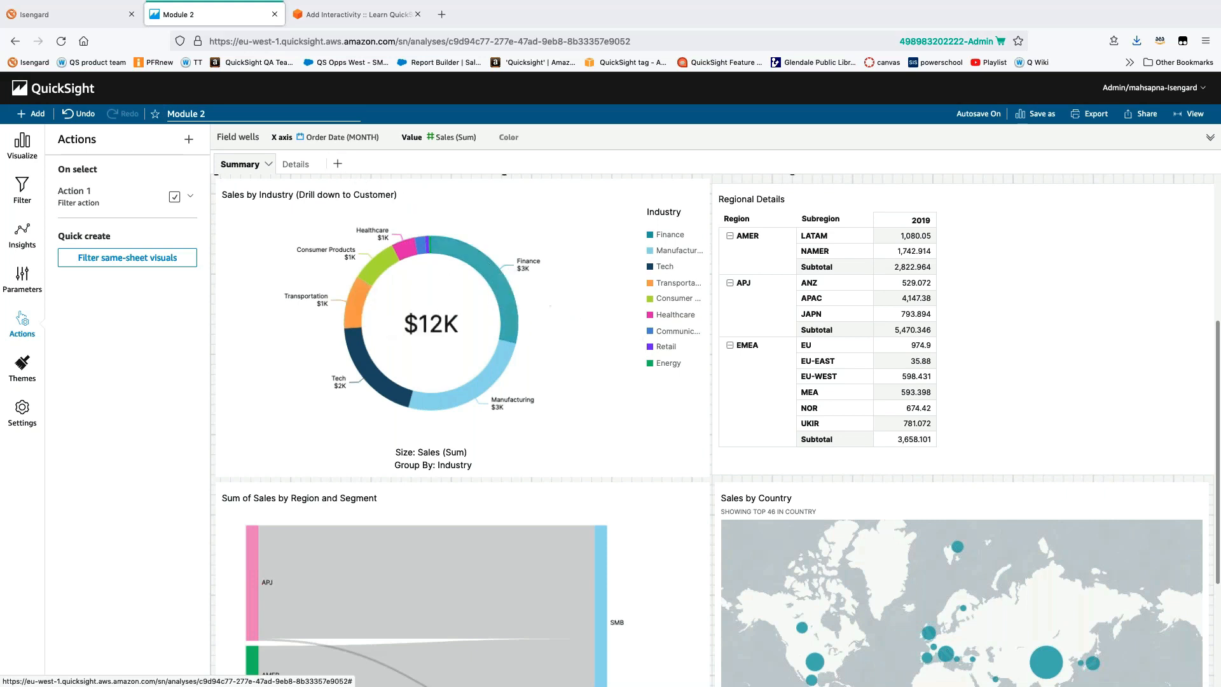
Check the Finance slice's options on the Sales by Industry chart and create a single-value string parameter named Industry
click(485, 266)
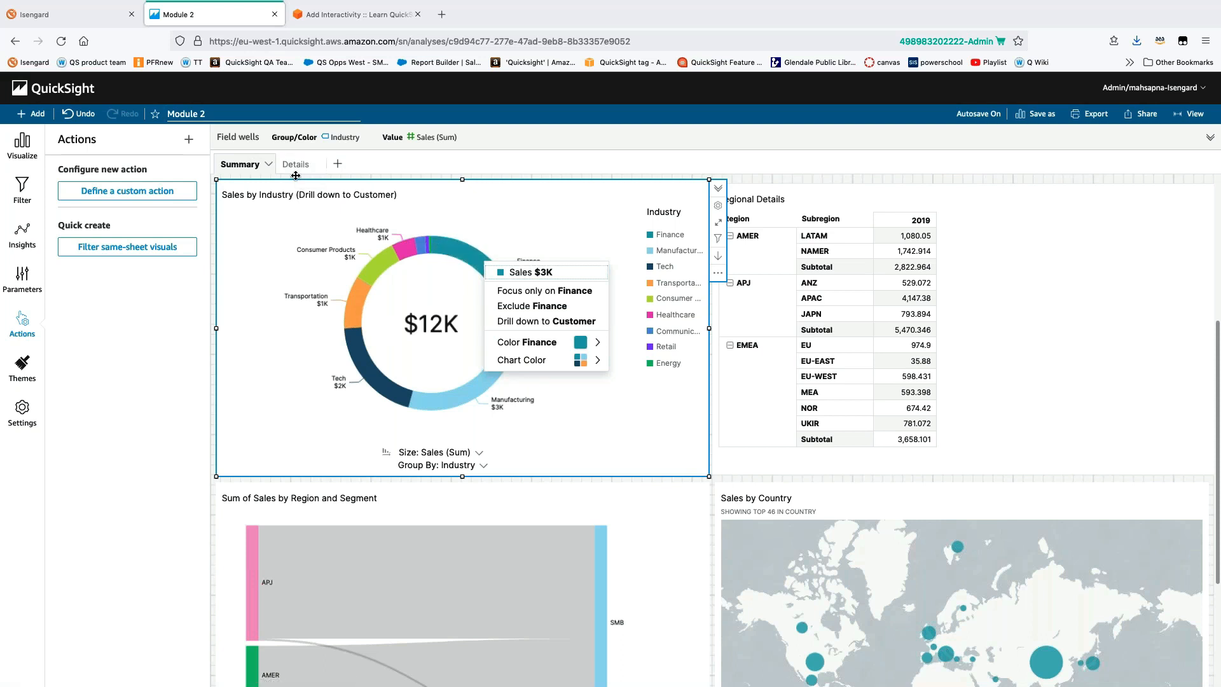
click(514, 216)
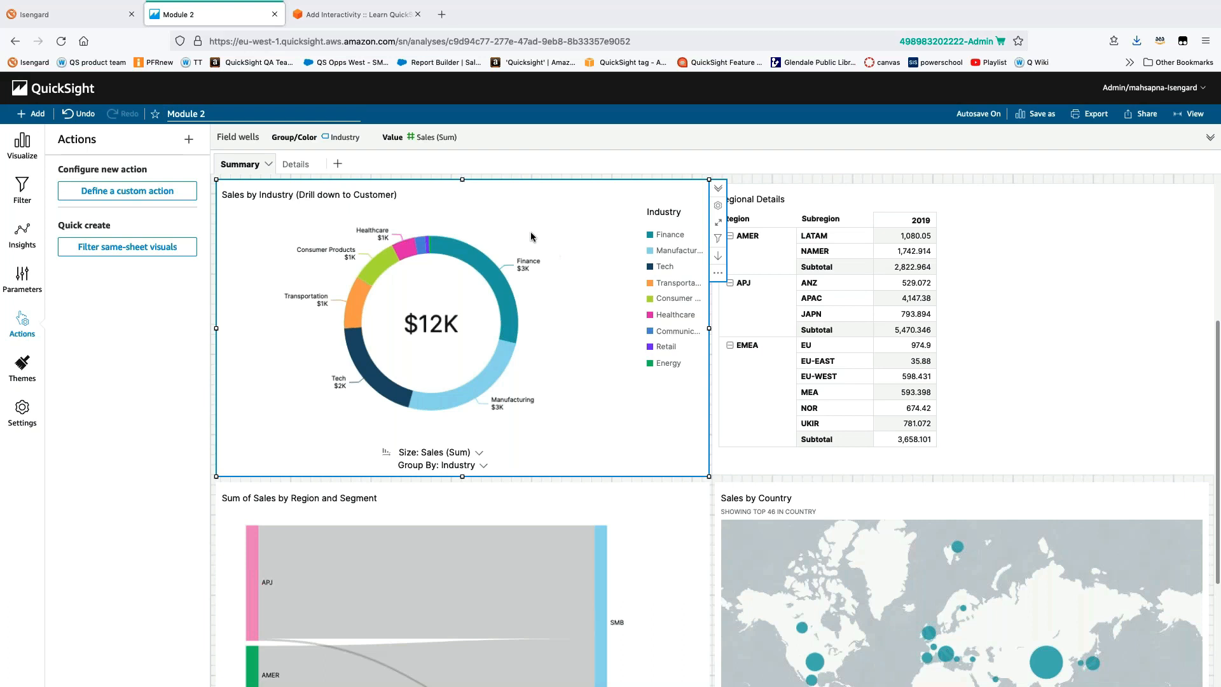
click(23, 277)
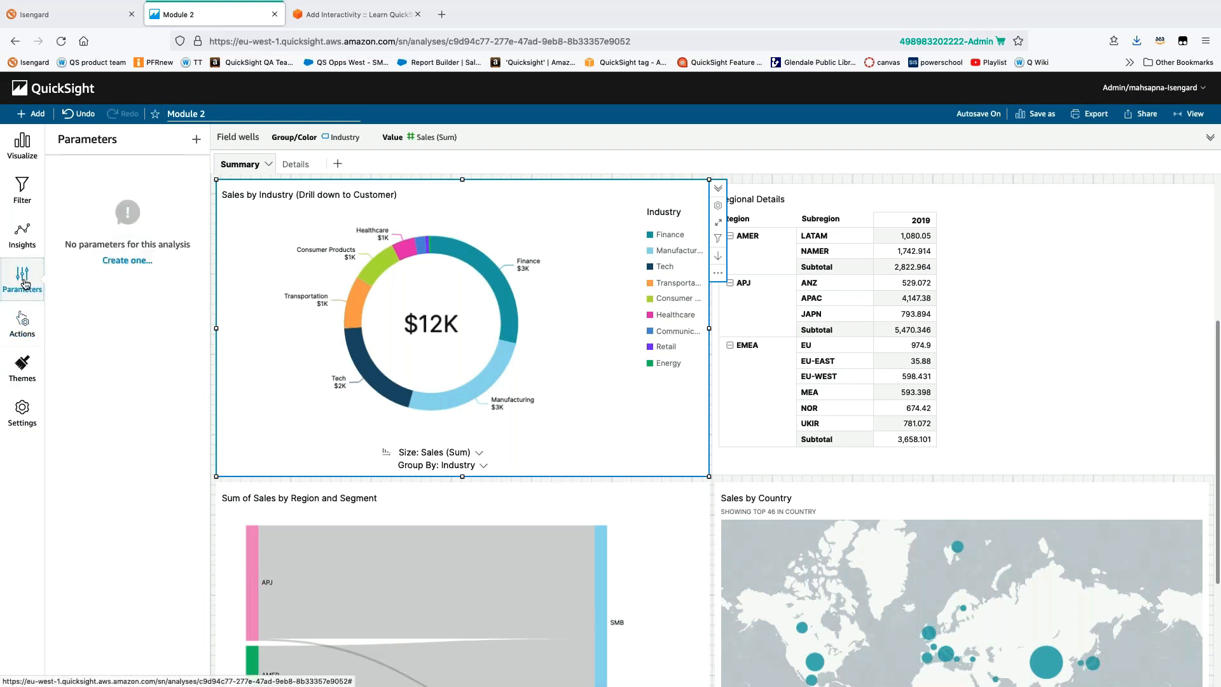
click(131, 264)
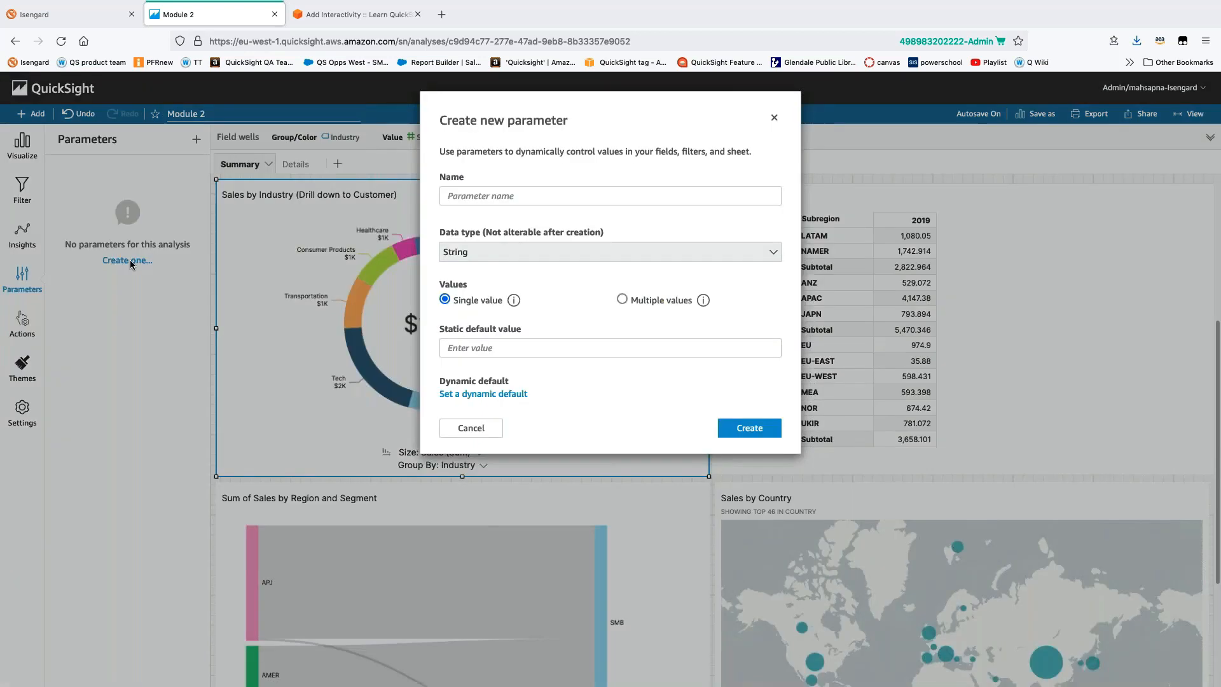
click(565, 196)
text(Industry)
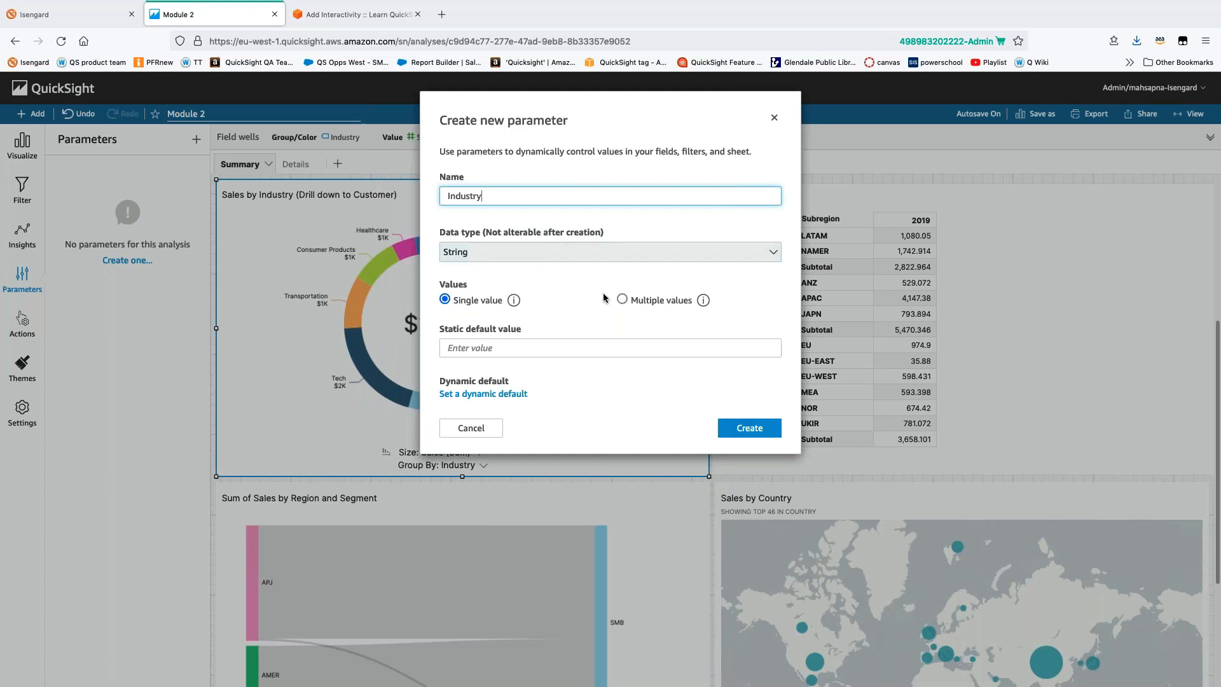
click(770, 429)
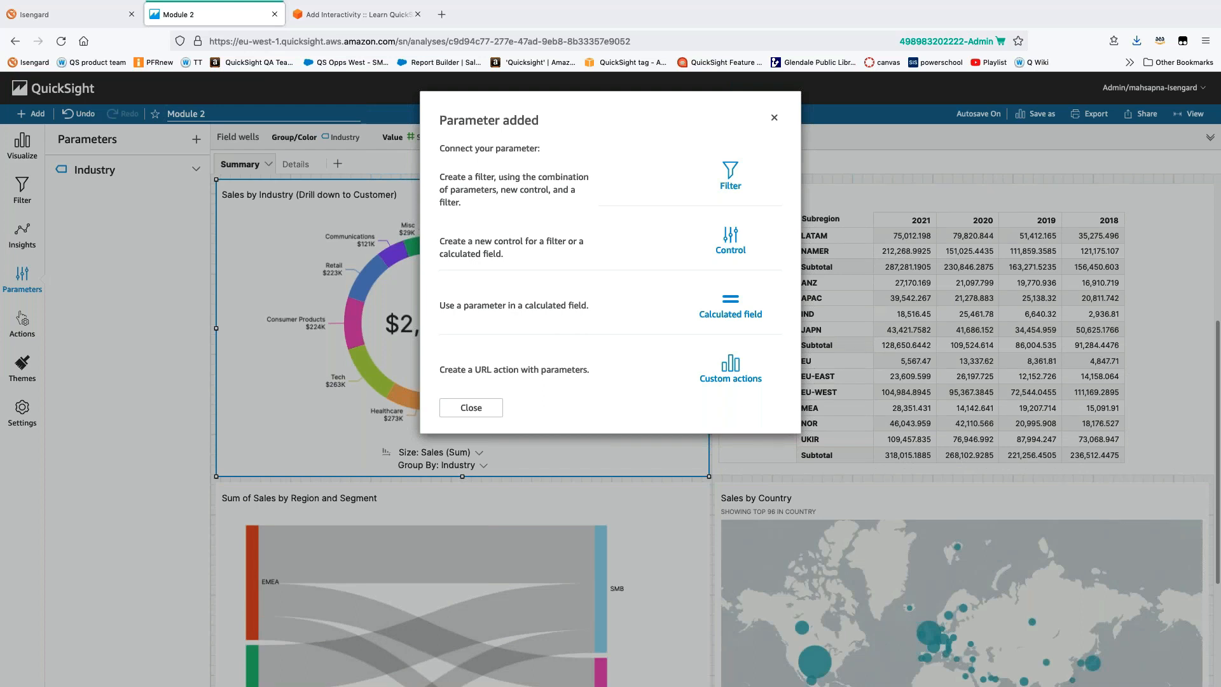
Define a custom navigation action on the Sales by Industry chart, activated on select, with Details as the target sheet
click(729, 379)
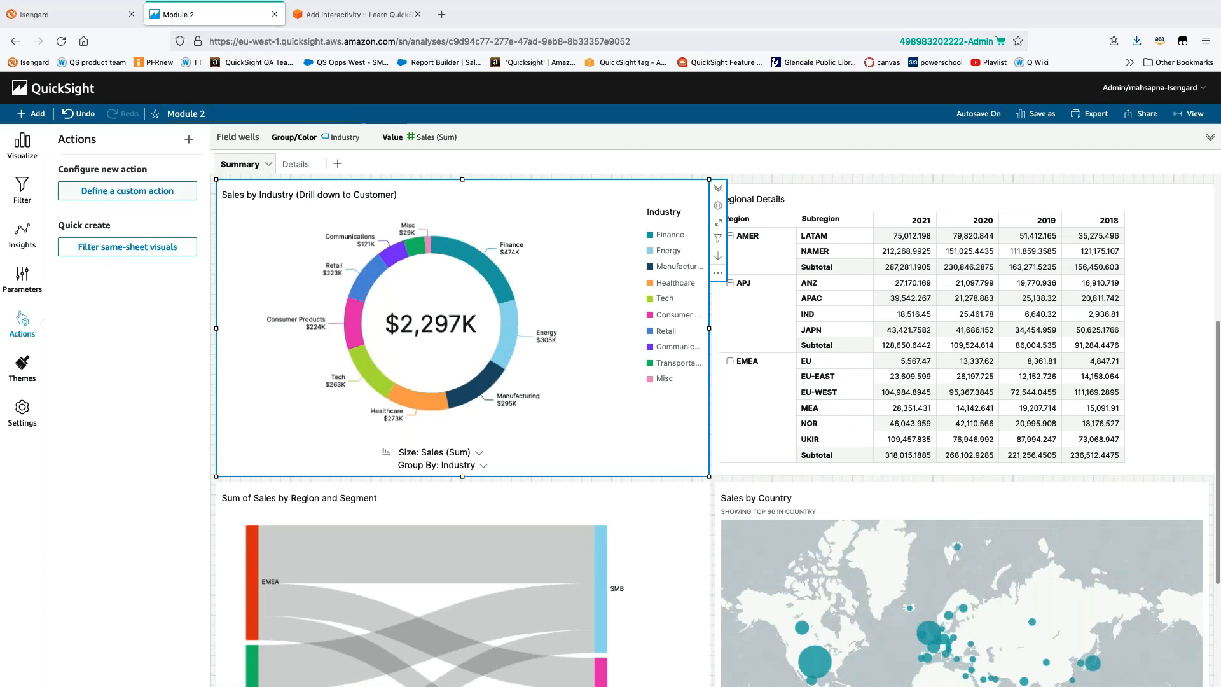
click(124, 192)
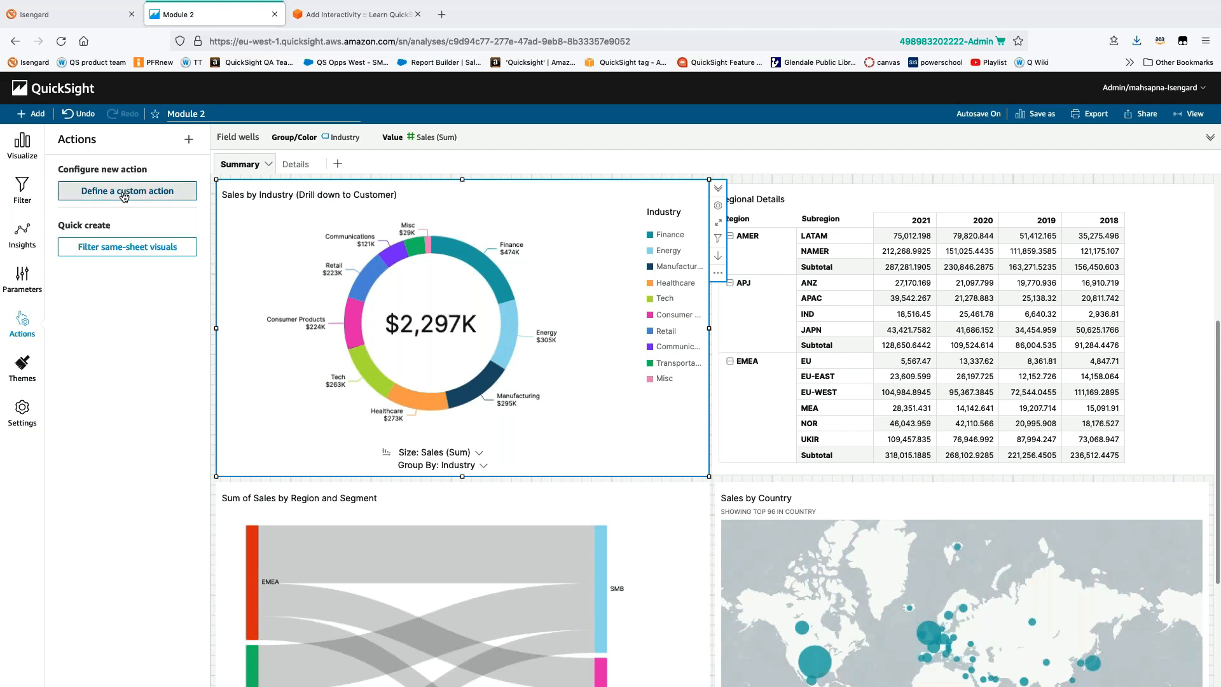
click(114, 288)
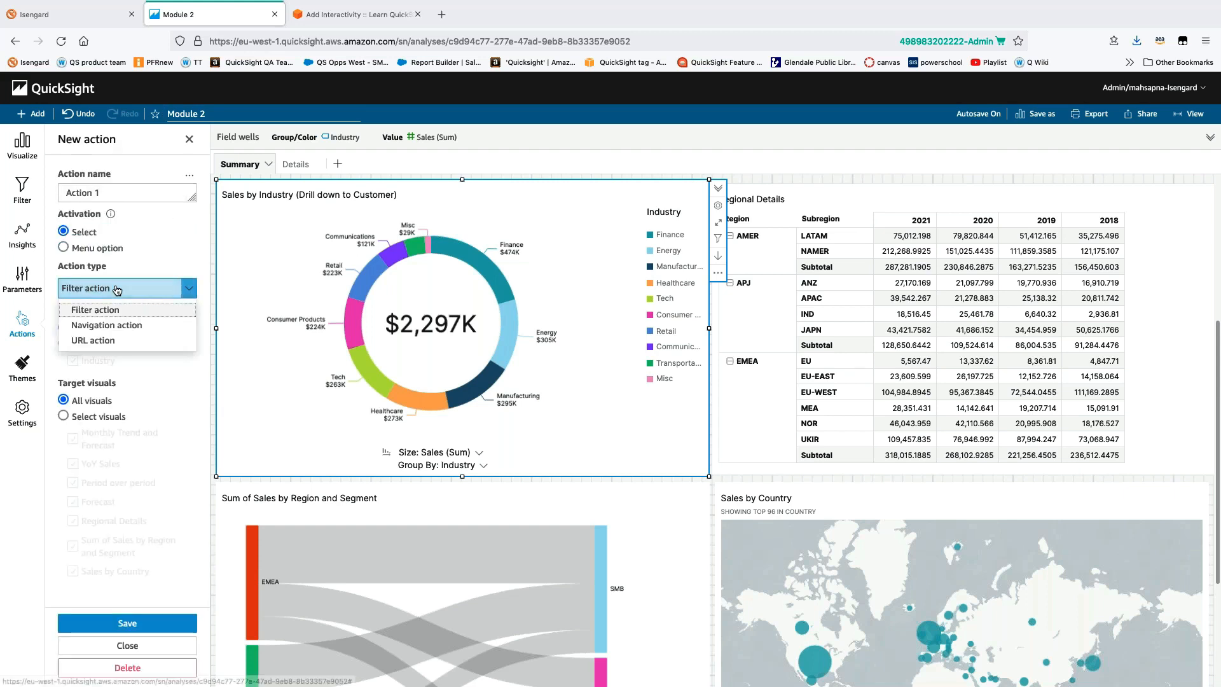
click(107, 325)
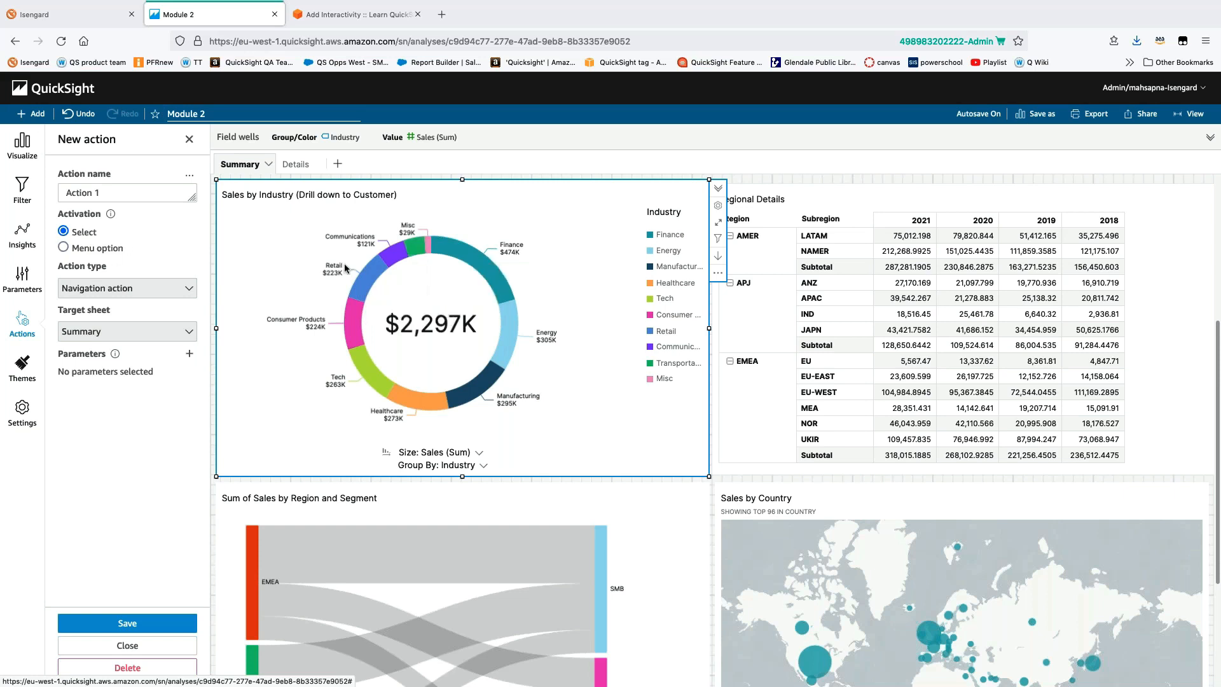
mouse_move(477, 258)
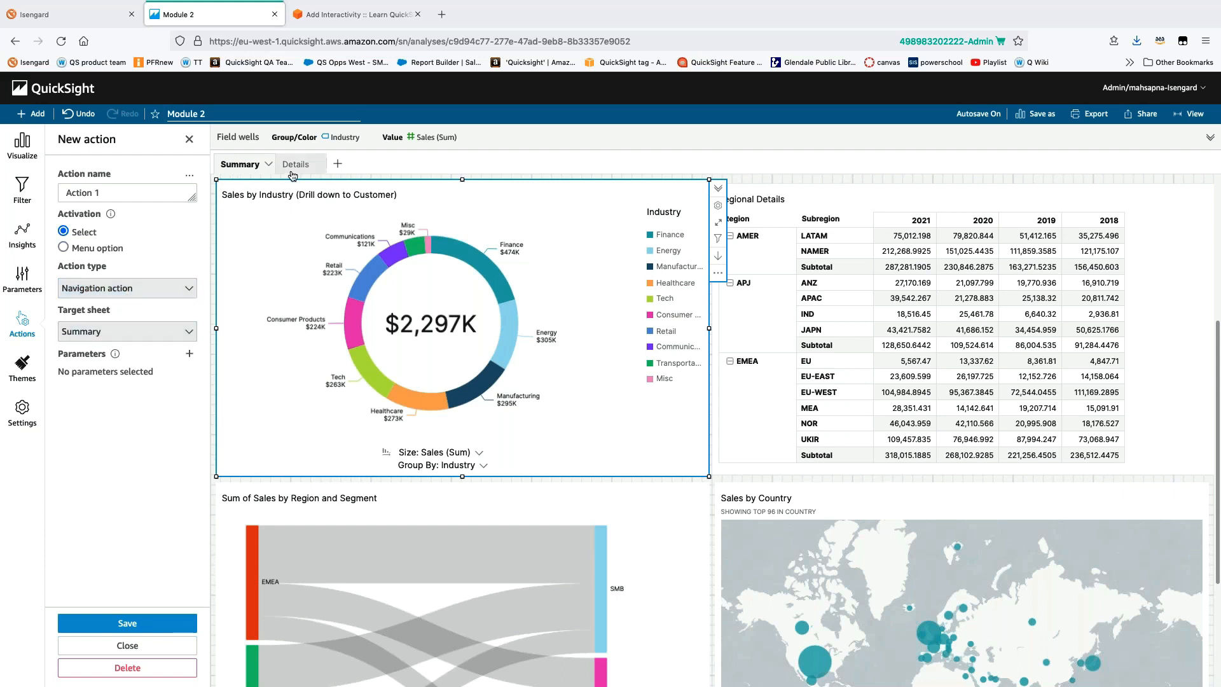
click(127, 331)
click(89, 369)
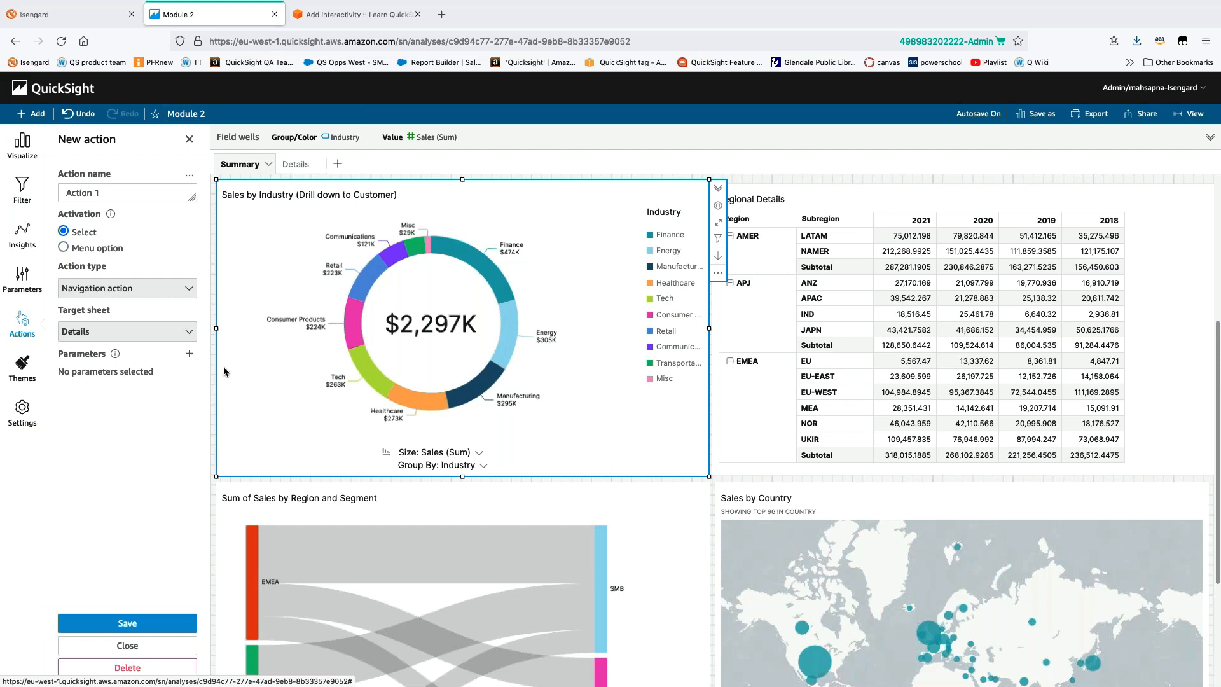
Add the Industry parameter to the navigation action, set its value to Field: Industry, and save the action
click(189, 353)
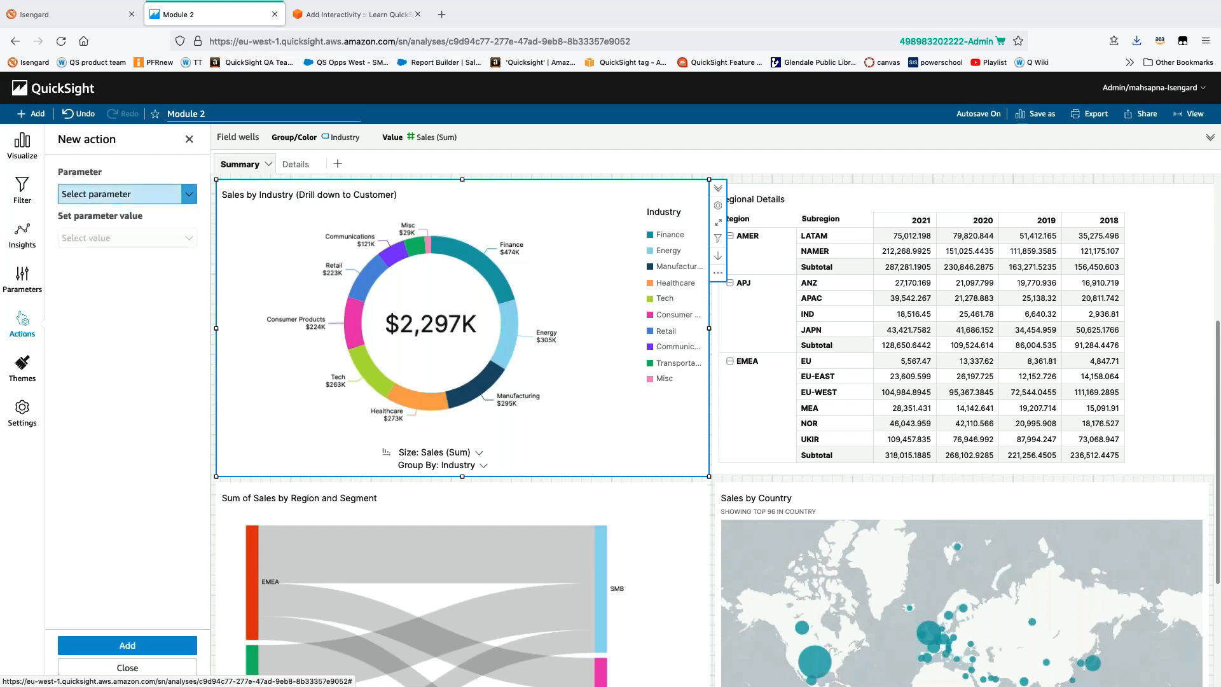
click(120, 194)
click(104, 216)
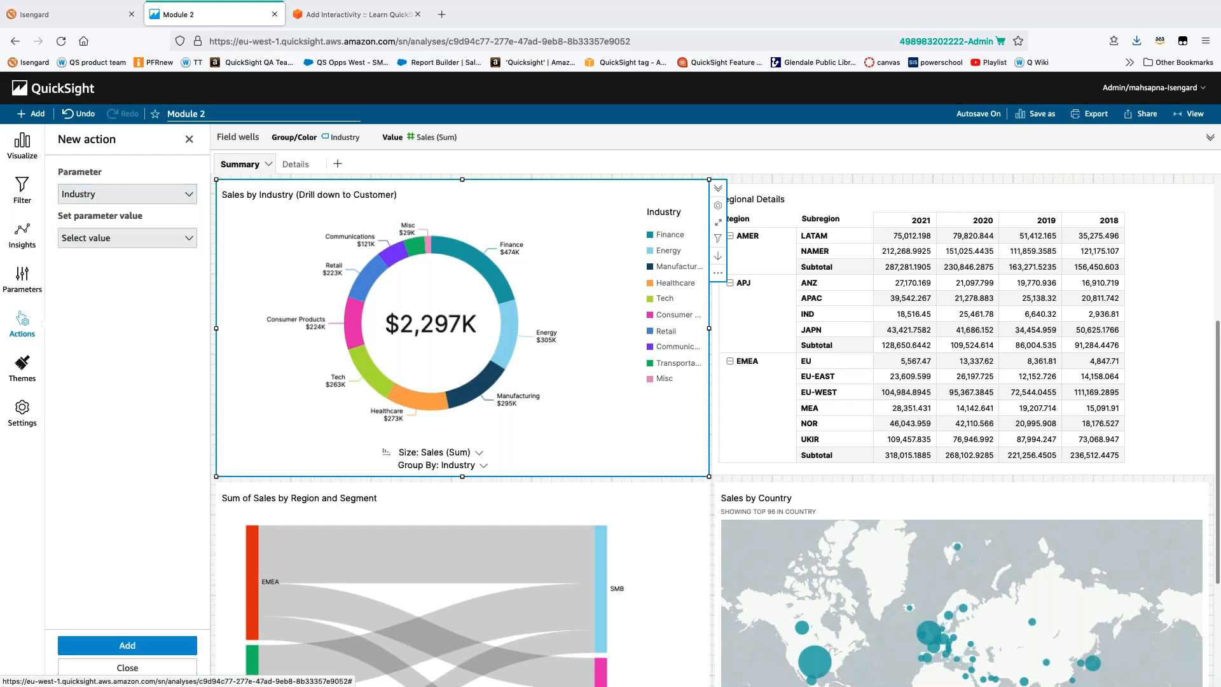
click(127, 237)
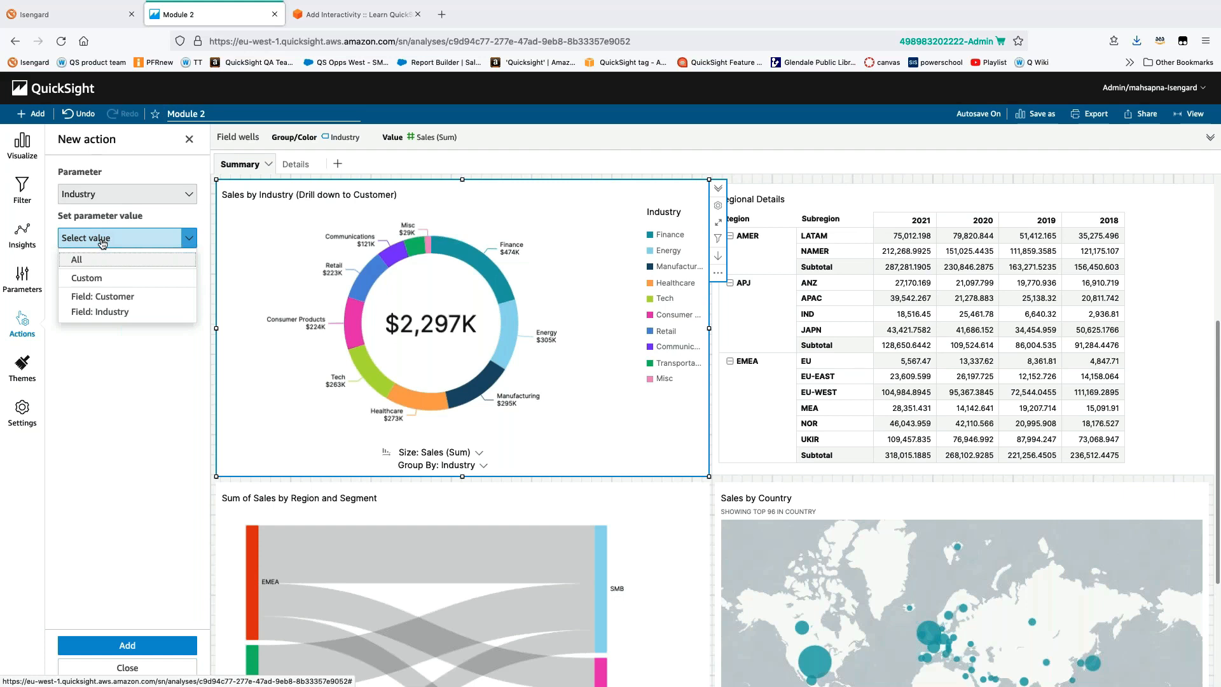
click(121, 312)
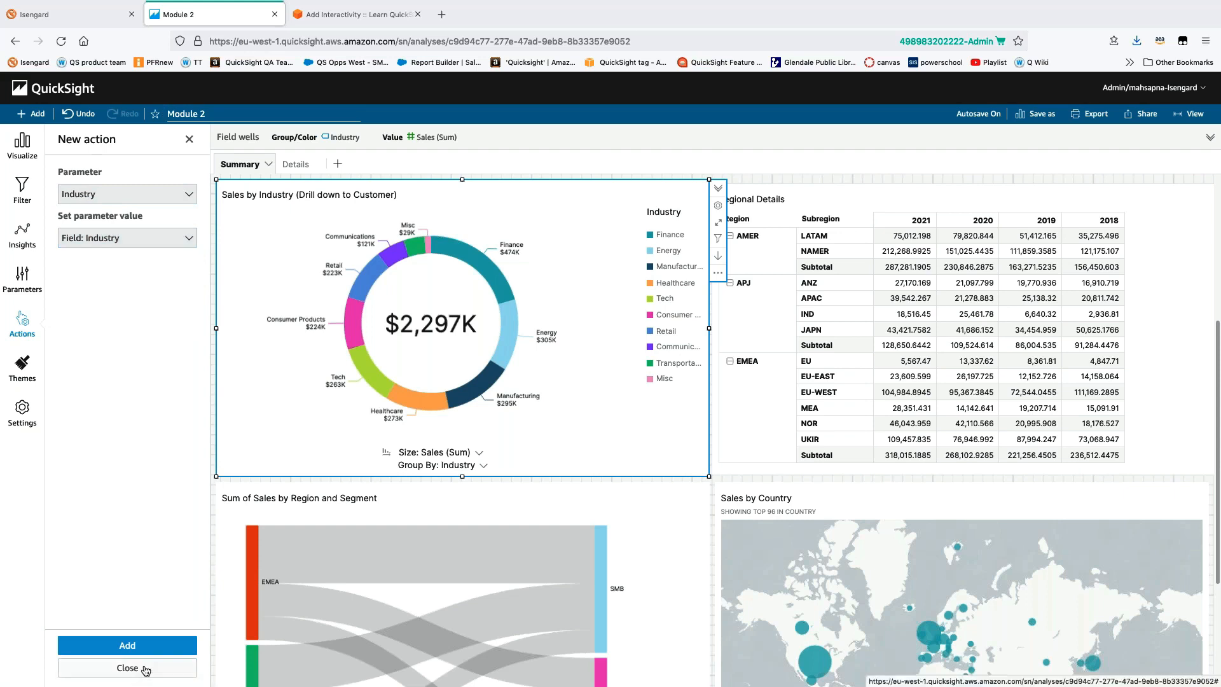
click(147, 645)
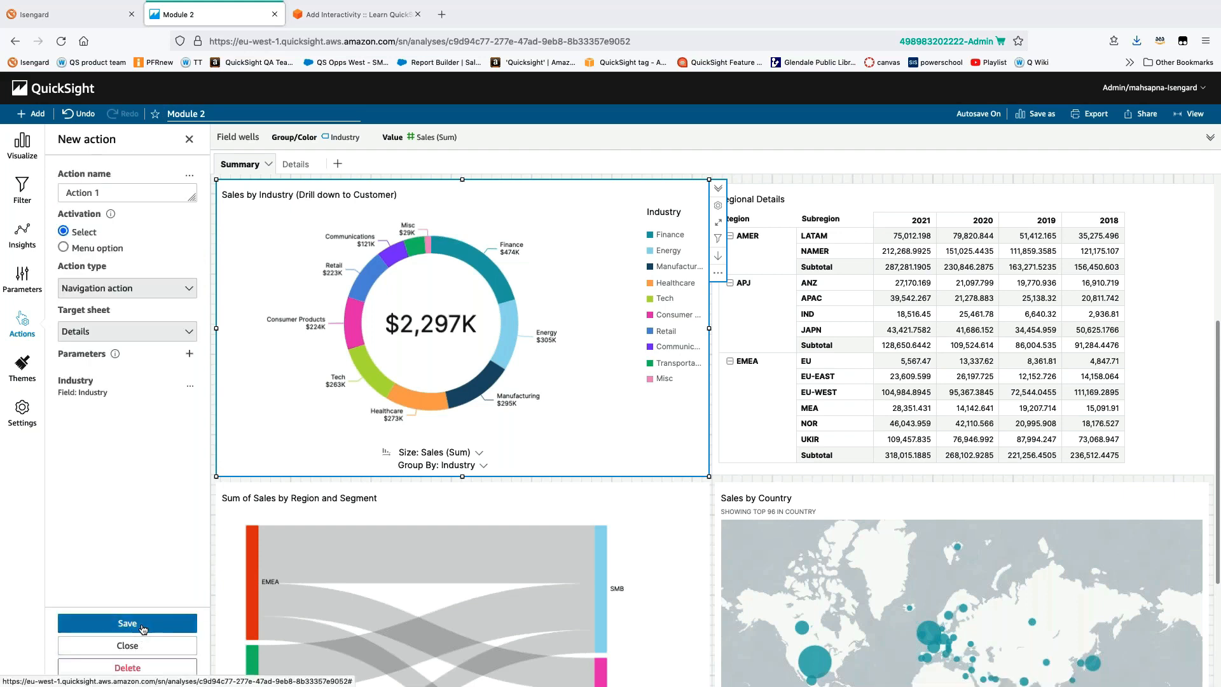
click(145, 627)
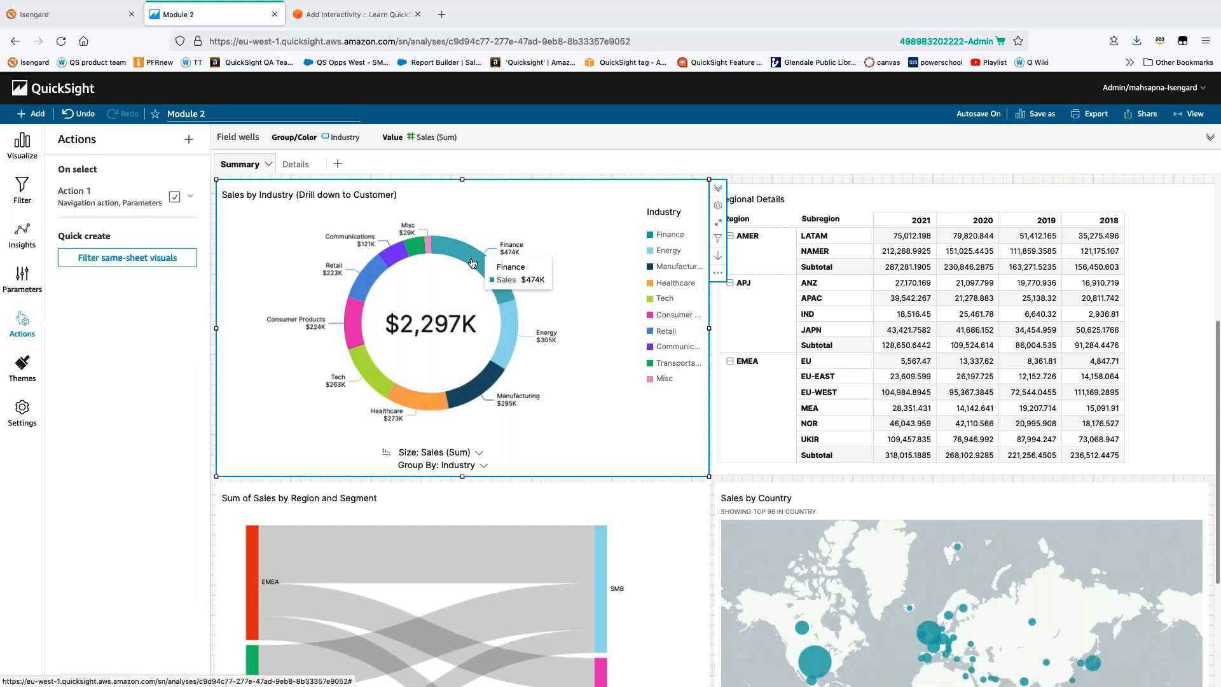
Test the navigation action with the Finance slice and compare the filters applied on the Details and Summary sheets
click(489, 271)
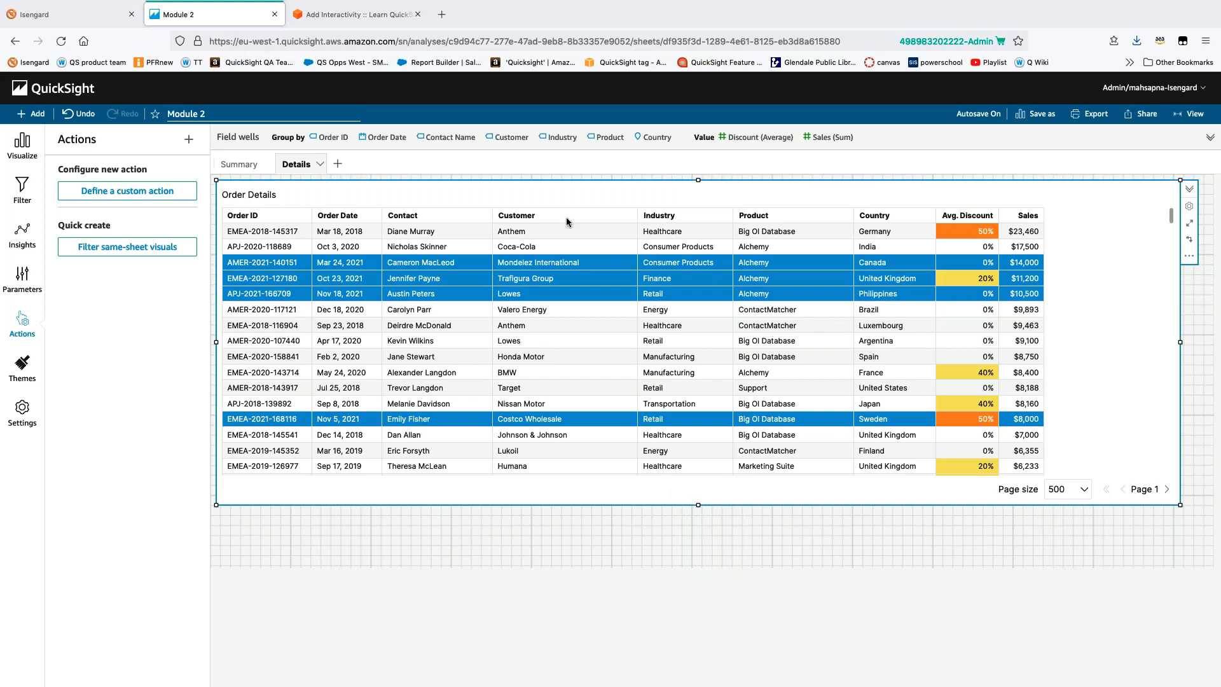
click(23, 187)
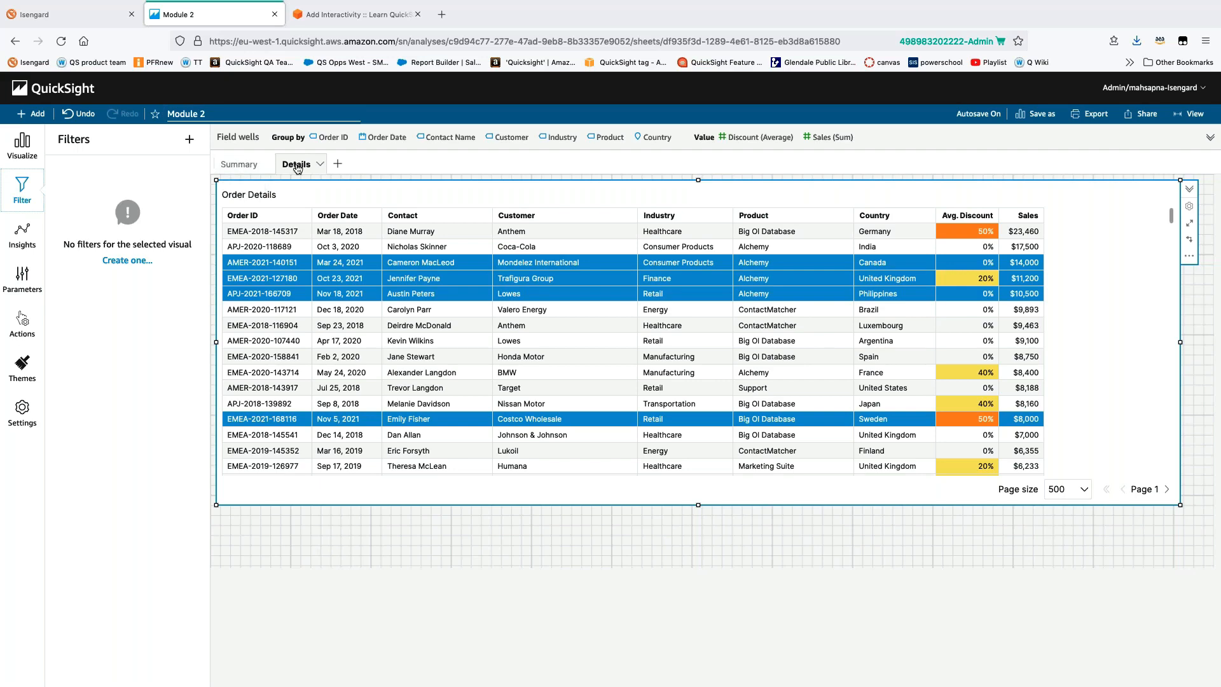
click(254, 170)
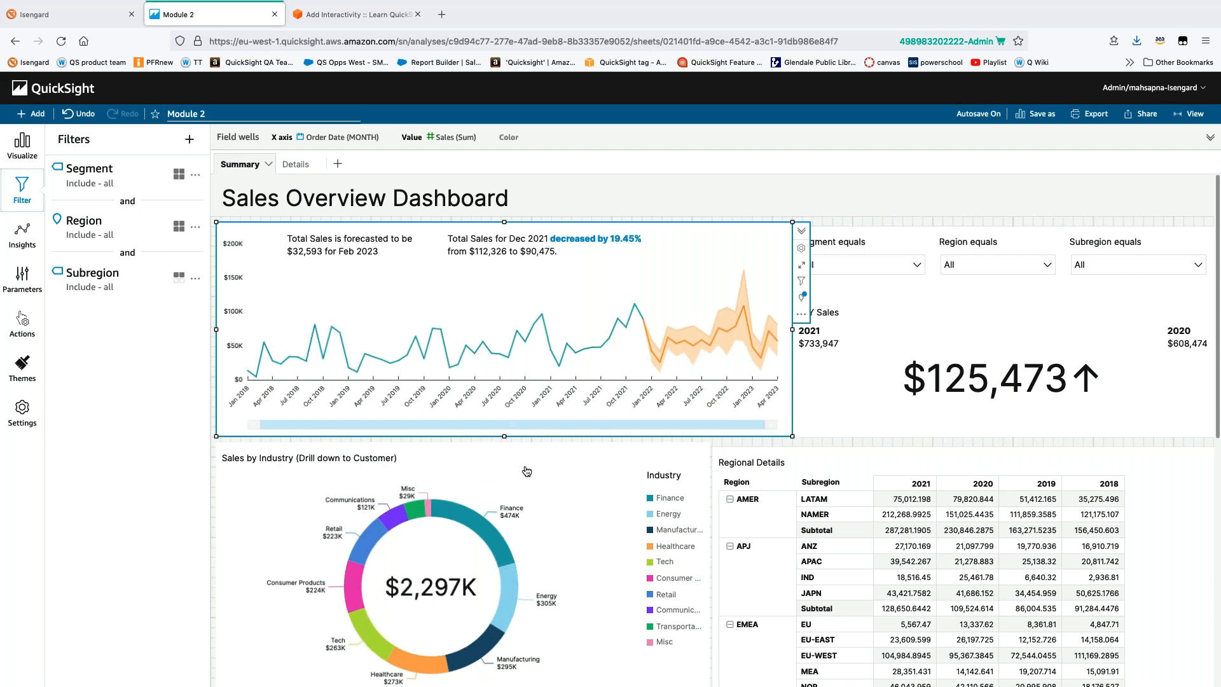
click(287, 166)
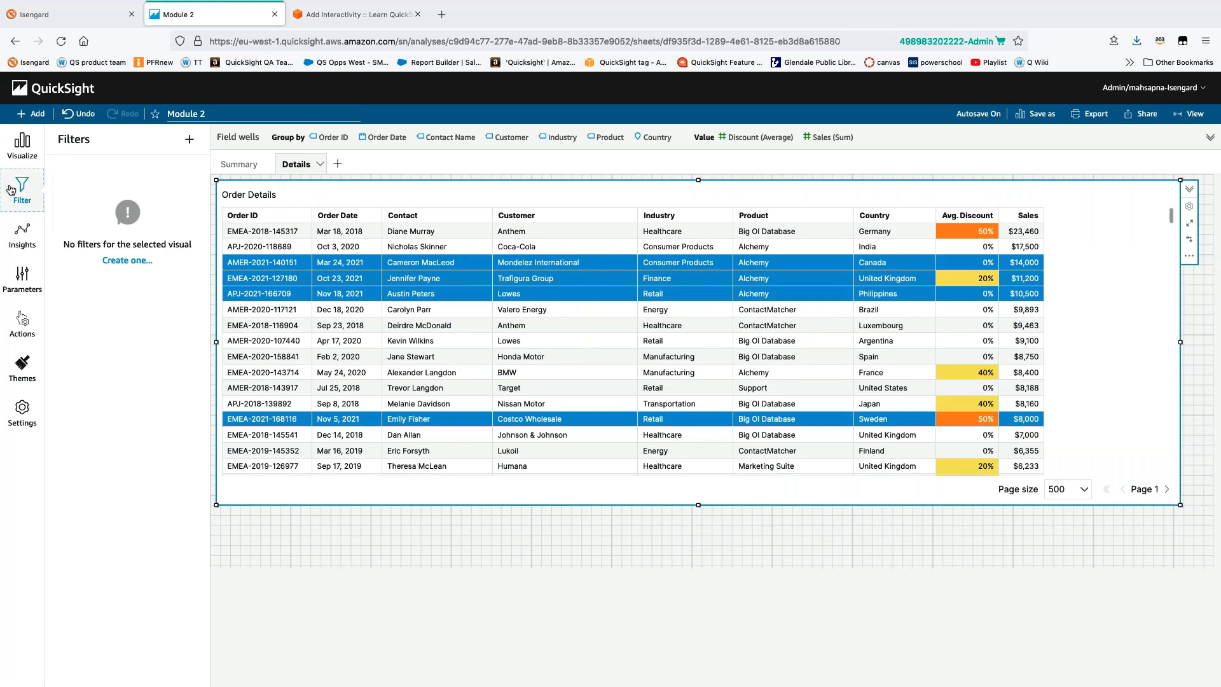
Create an Industry filter for the Order Details table and set its filter type to Custom filter
click(133, 262)
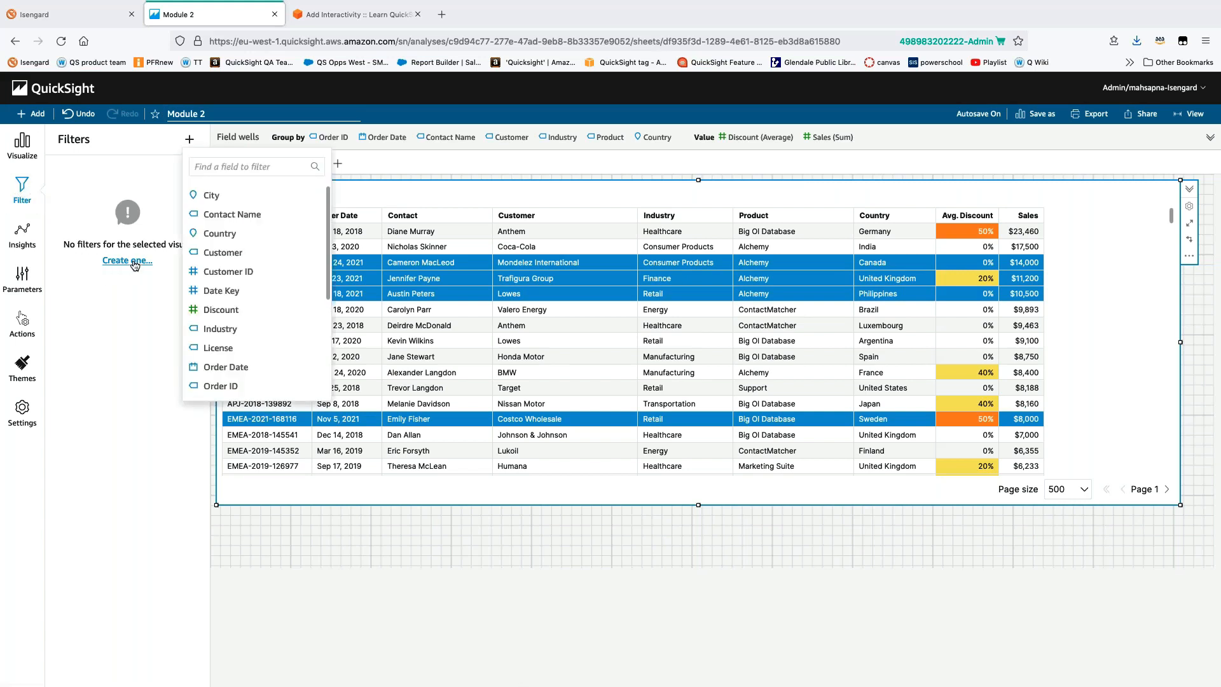
click(223, 167)
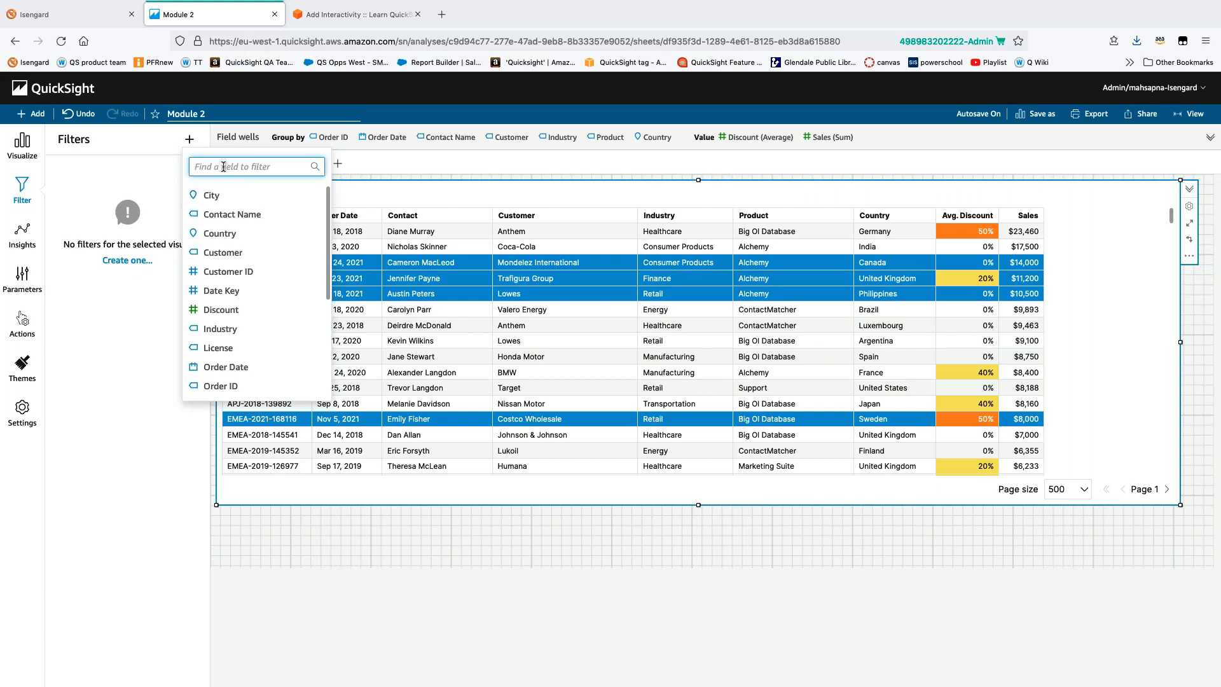
text(ind)
click(222, 197)
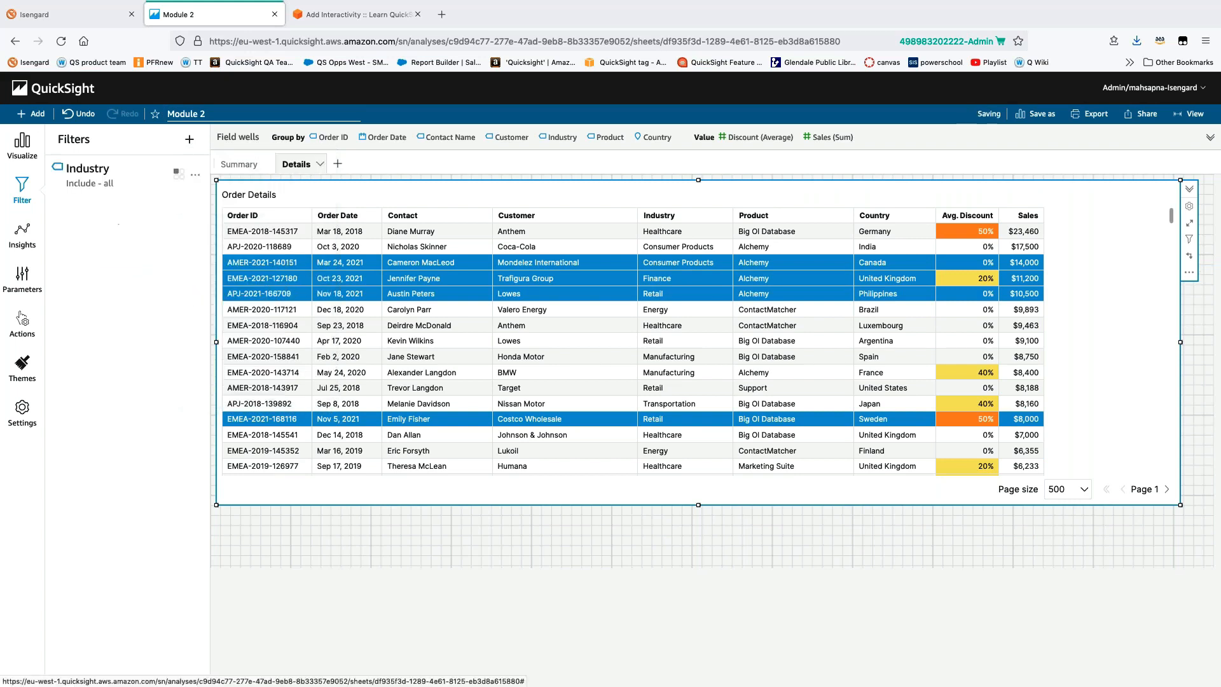
click(99, 181)
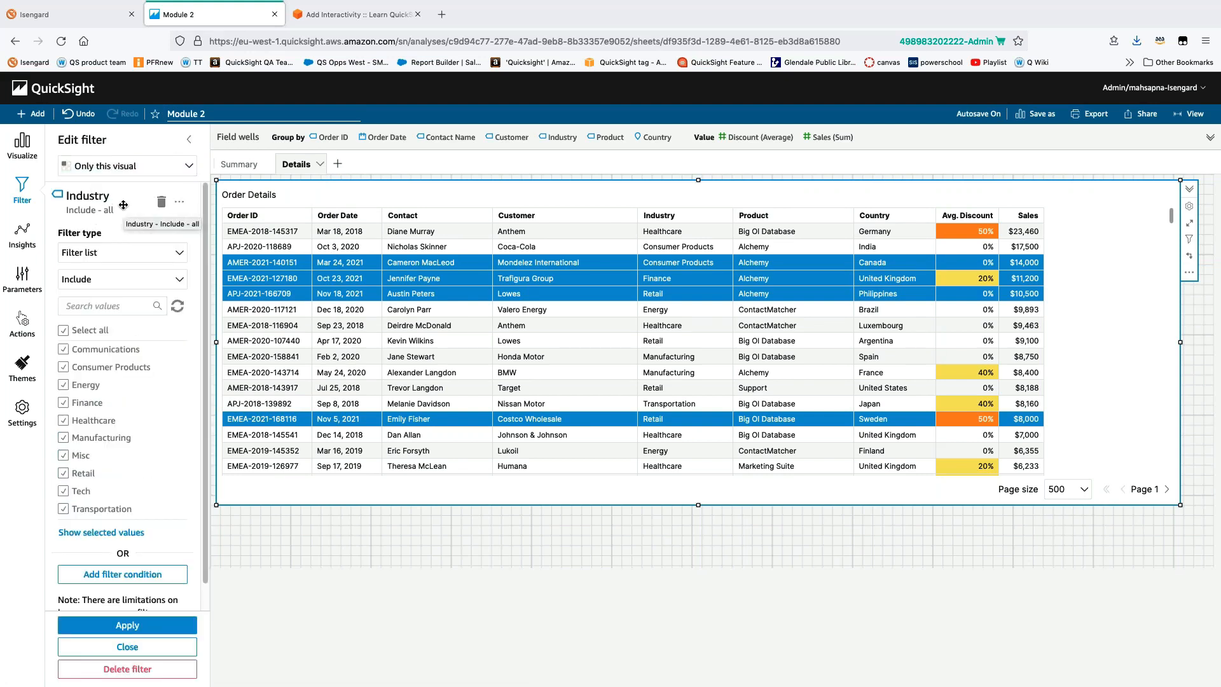
click(101, 252)
click(105, 305)
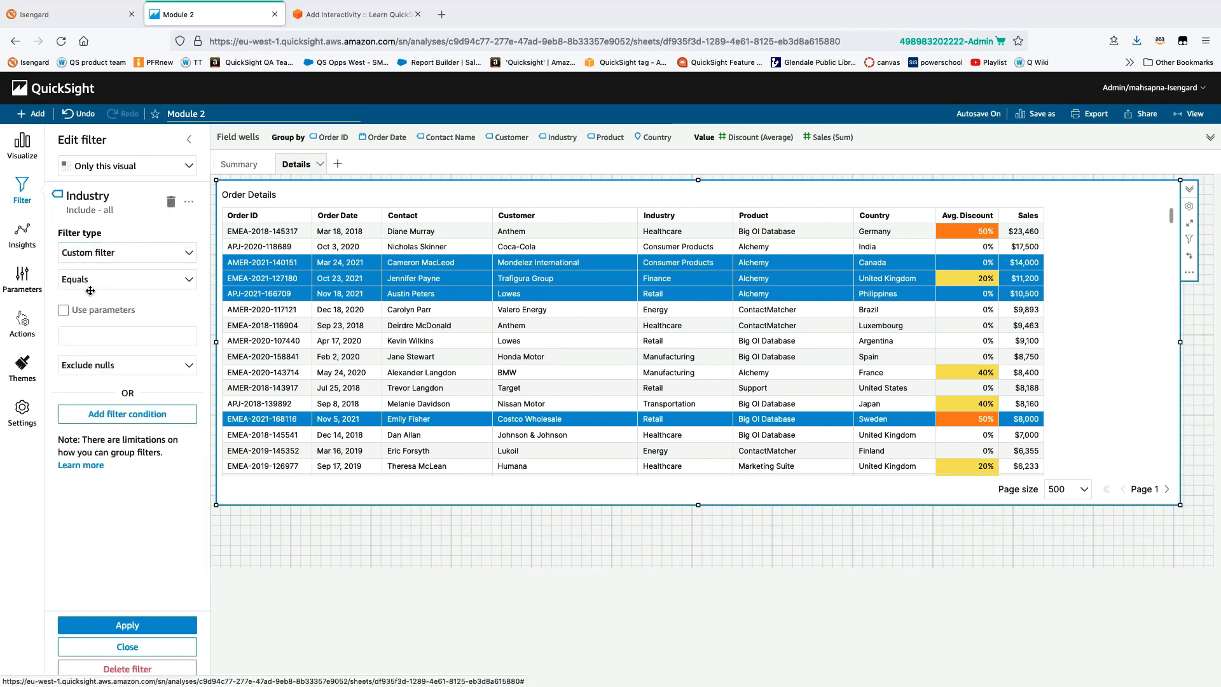
Link the Industry filter to the Industry parameter, extend its scope to all visuals of this dataset, and apply it
click(63, 312)
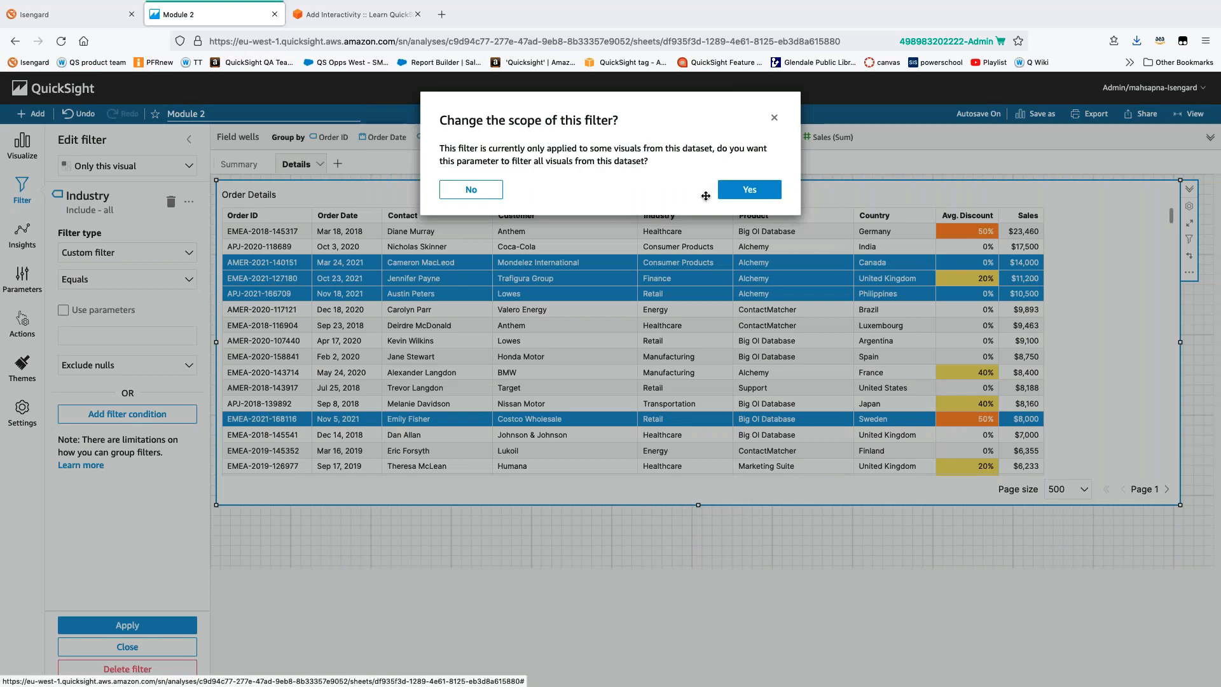
click(745, 191)
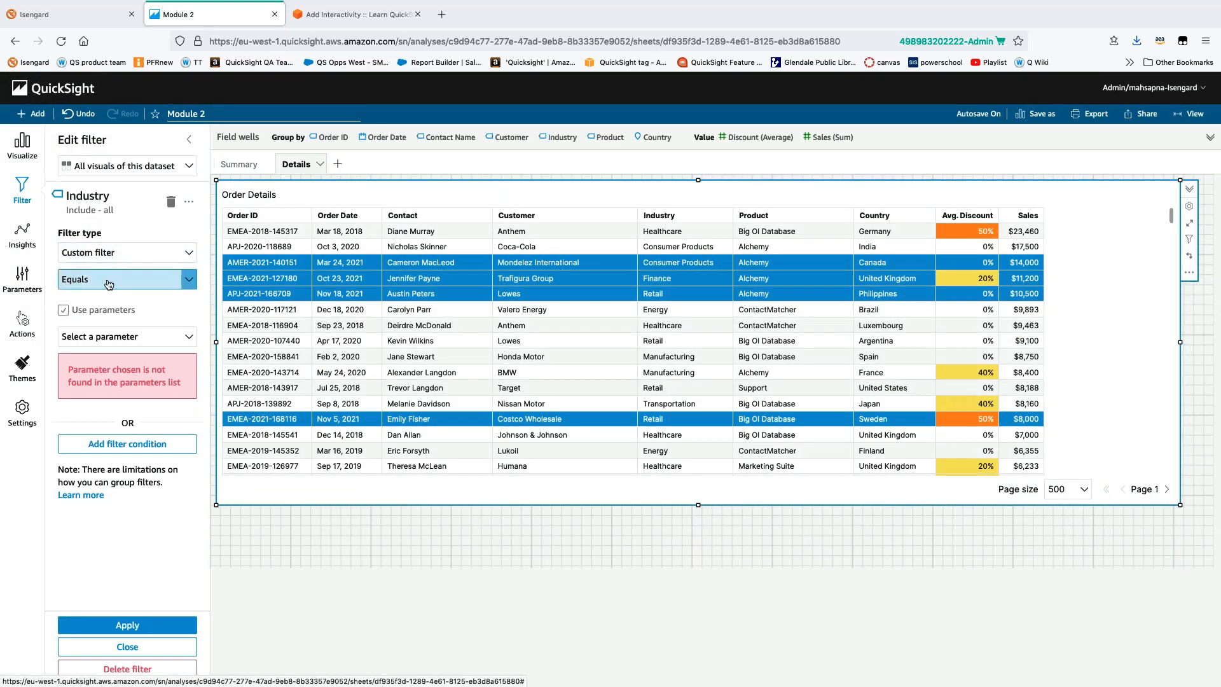
click(100, 339)
click(102, 357)
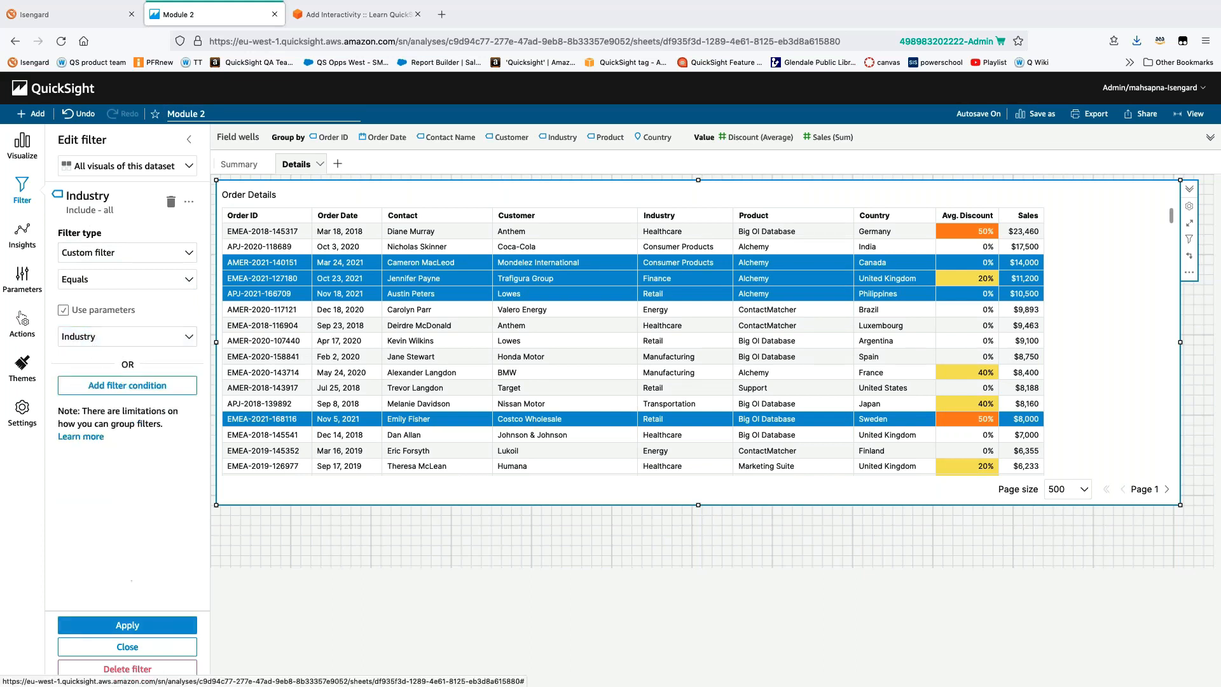
click(140, 628)
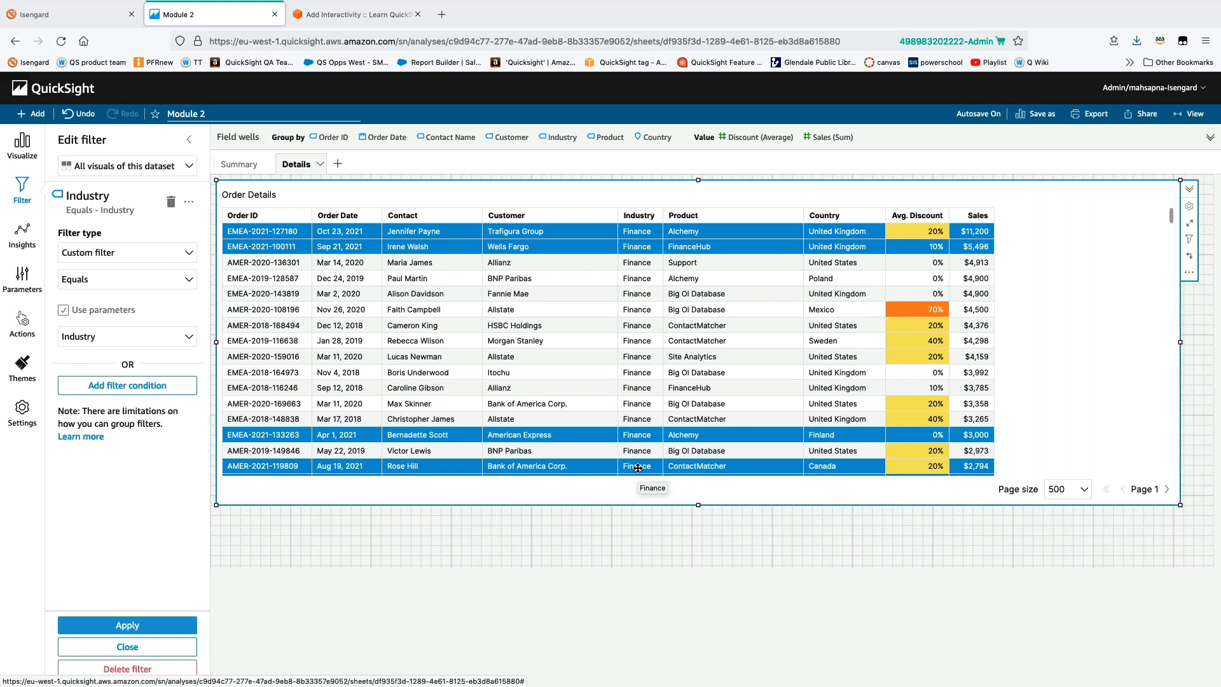
click(152, 649)
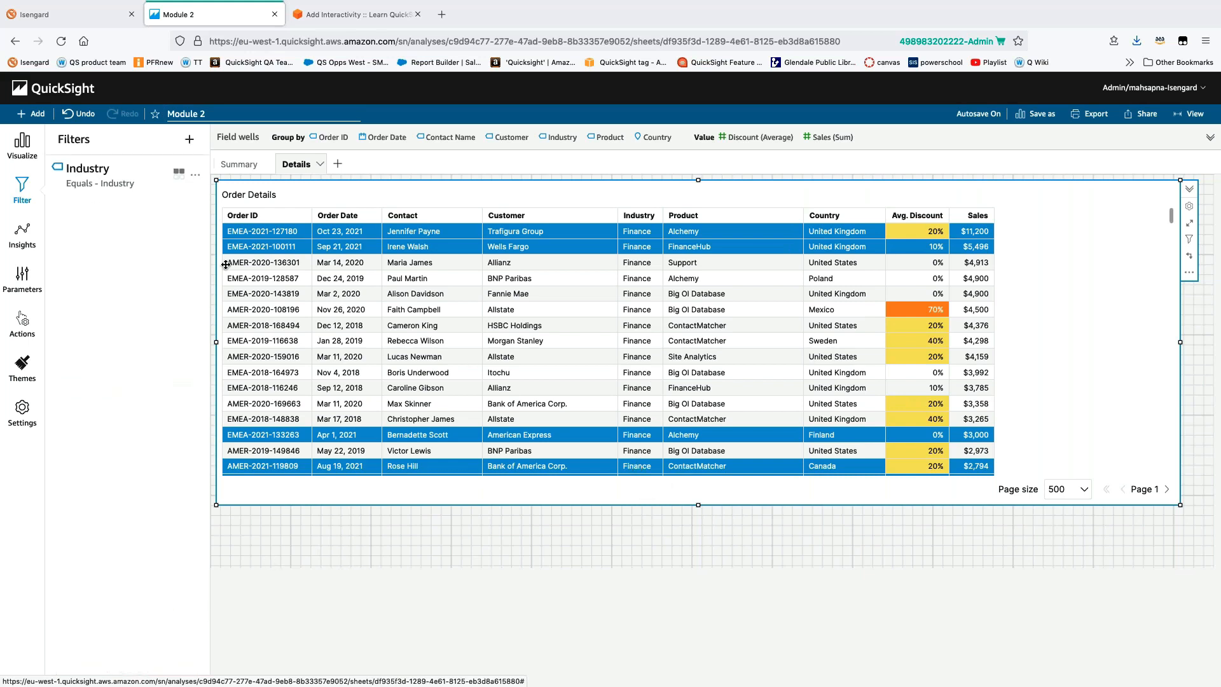
Test the navigation action with the Manufacturing slice and slightly enlarge the Order Details table
click(239, 164)
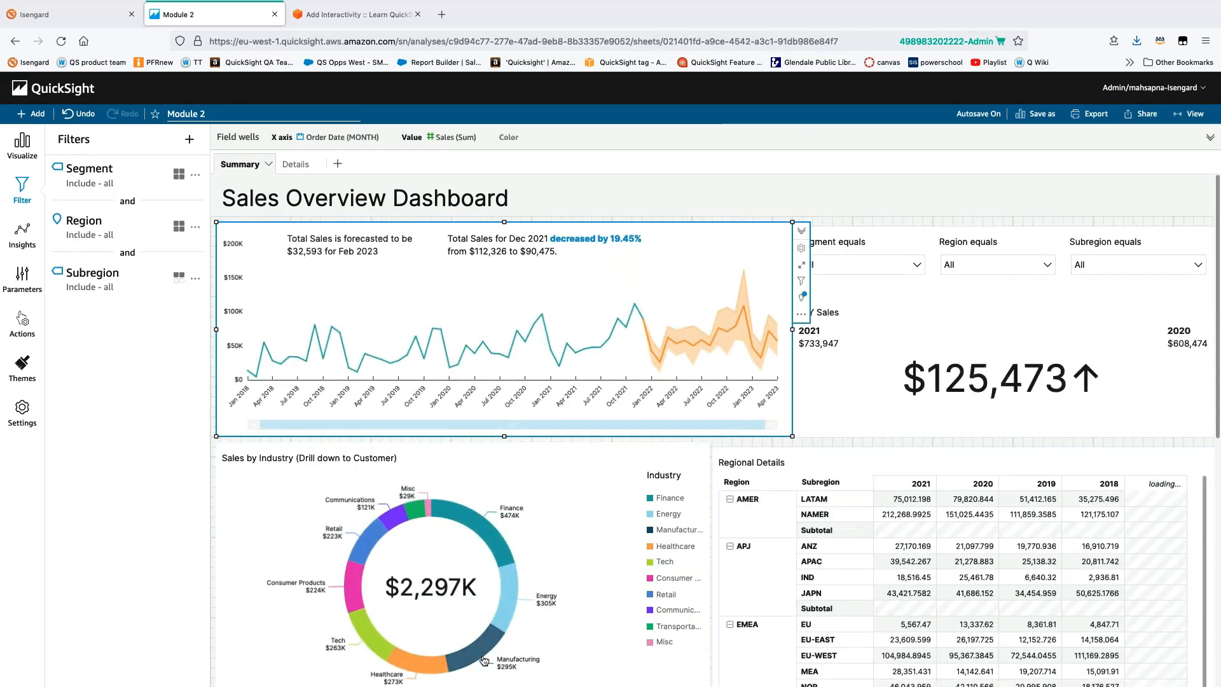
click(481, 647)
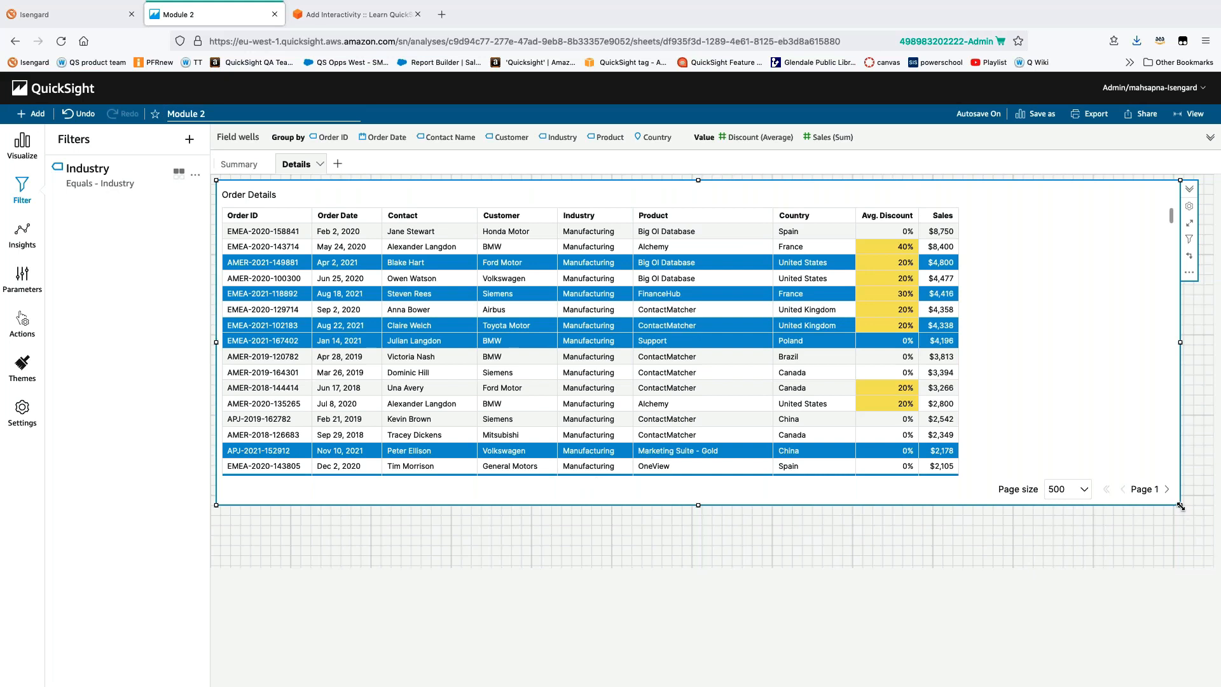
mouse_move(1180, 505)
mouse_down()
mouse_move(1042, 514)
mouse_move(1191, 523)
mouse_up()
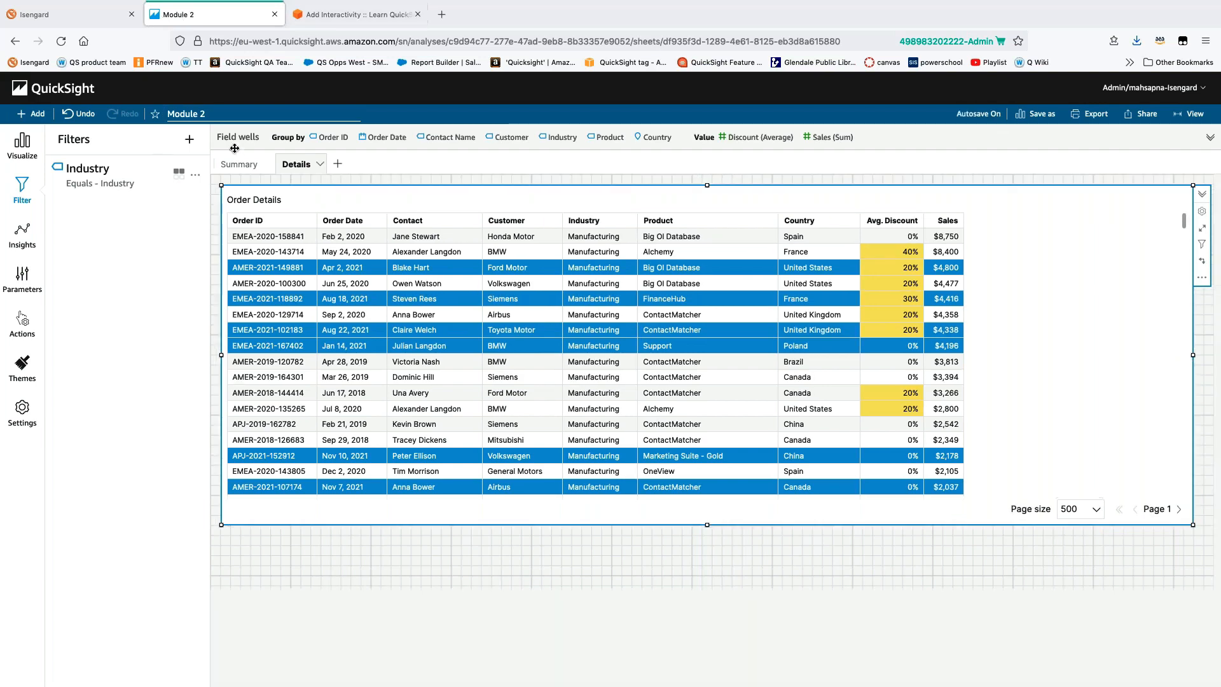
Check the Summary sheet's filters and review the Industry filter's settings on the Details sheet
click(247, 165)
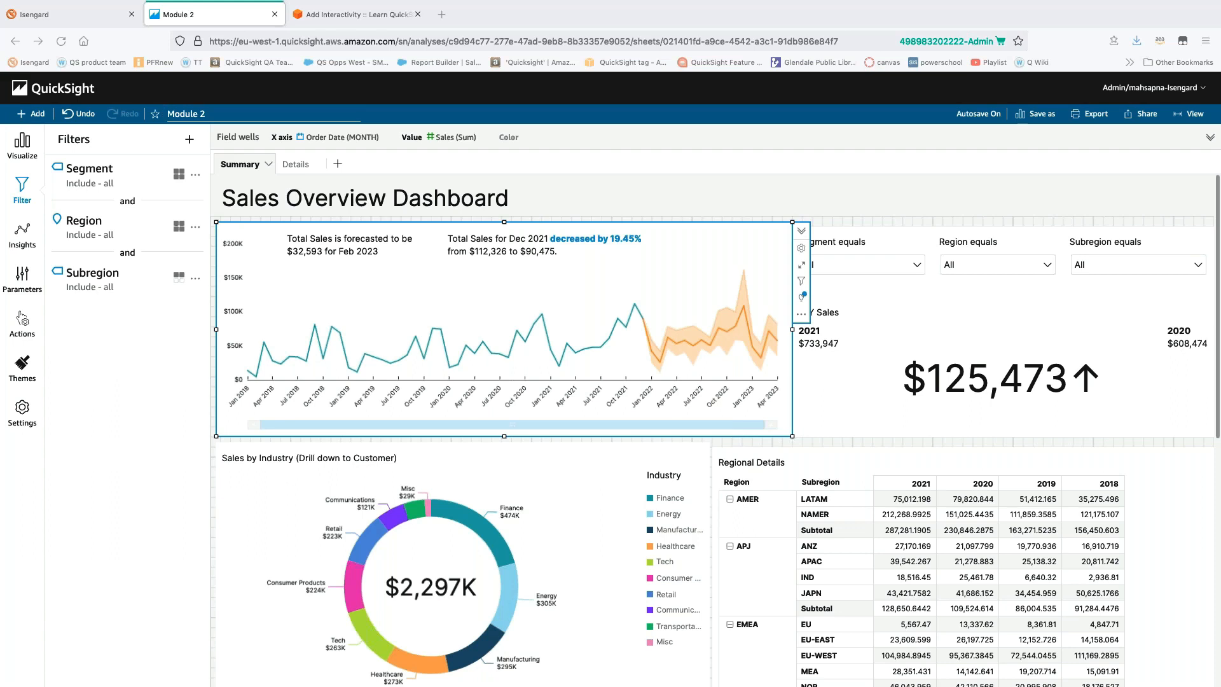
click(297, 167)
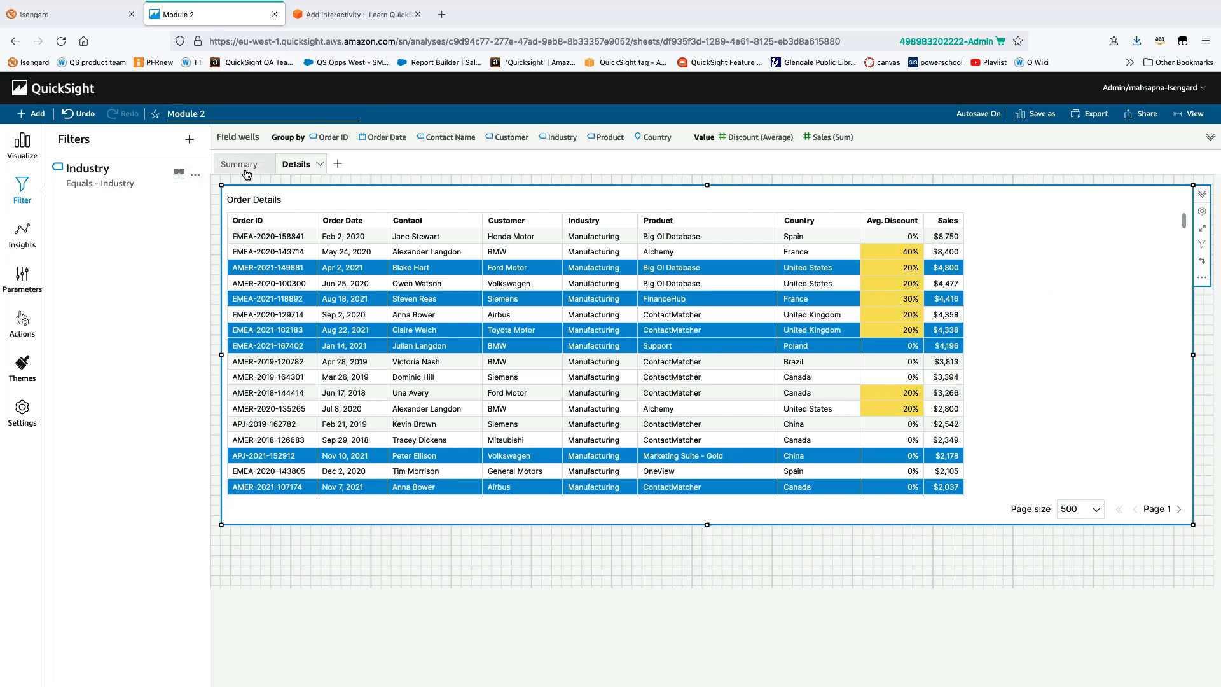
click(101, 184)
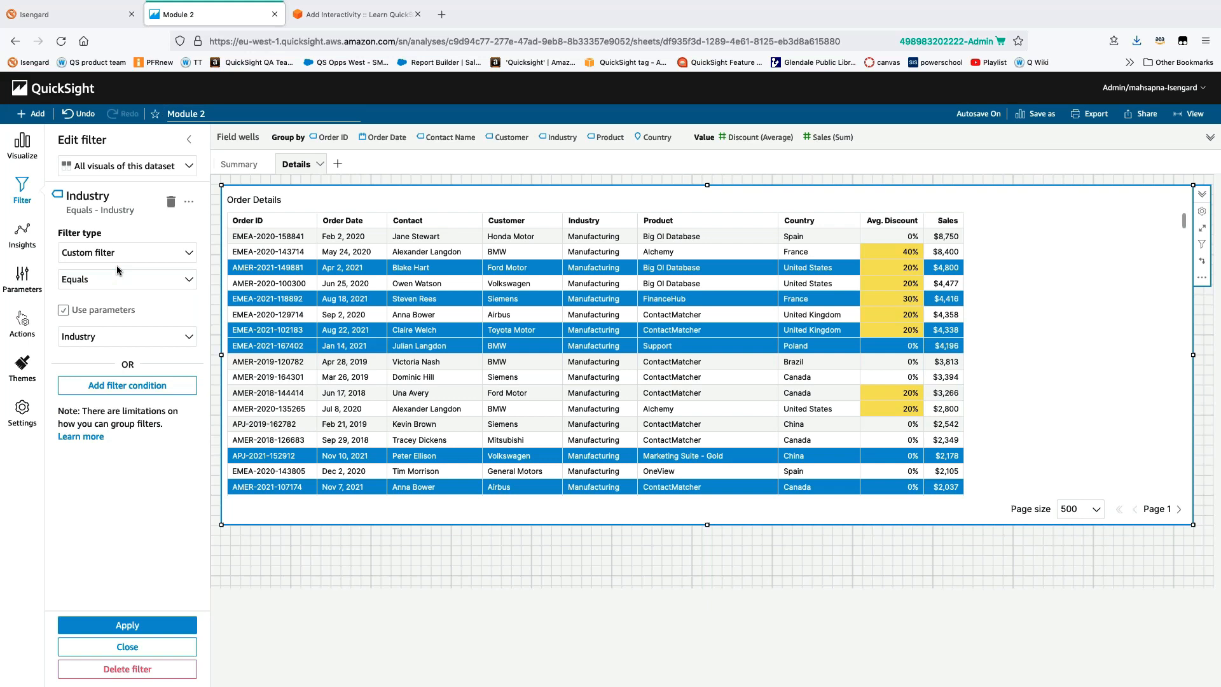
click(145, 648)
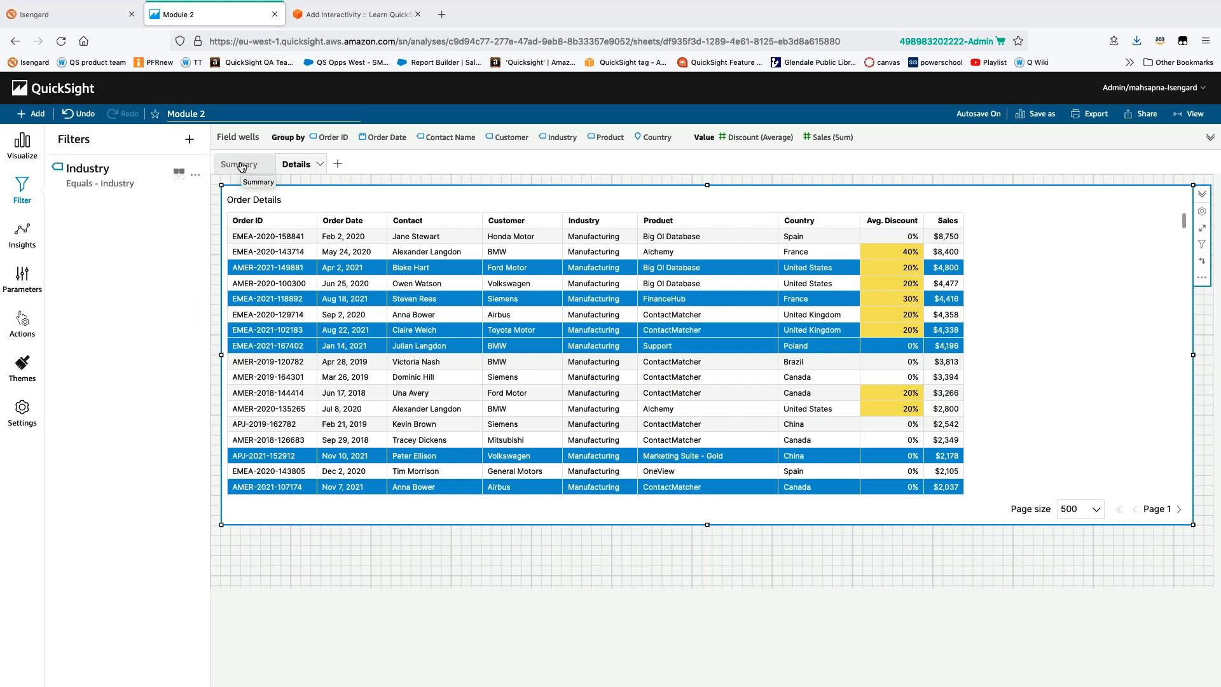
Look through all visuals on the Summary sheet to check whether the Industry filter affects them
click(241, 166)
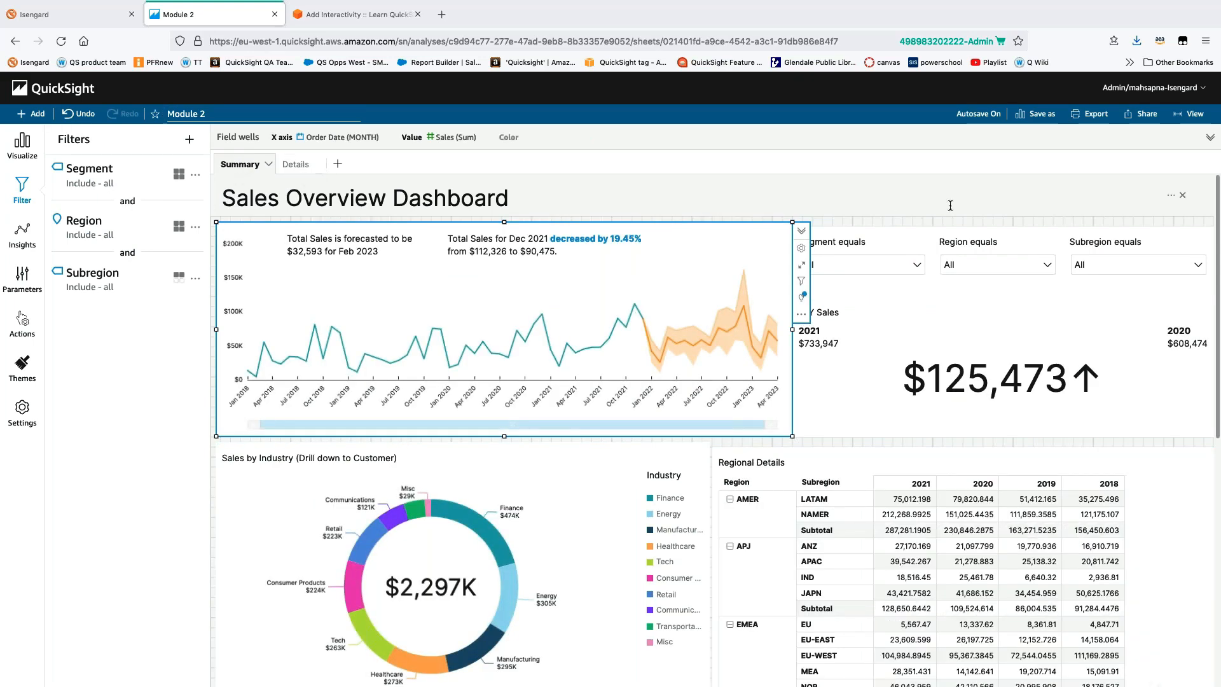
scroll(1006, 207, down, 6)
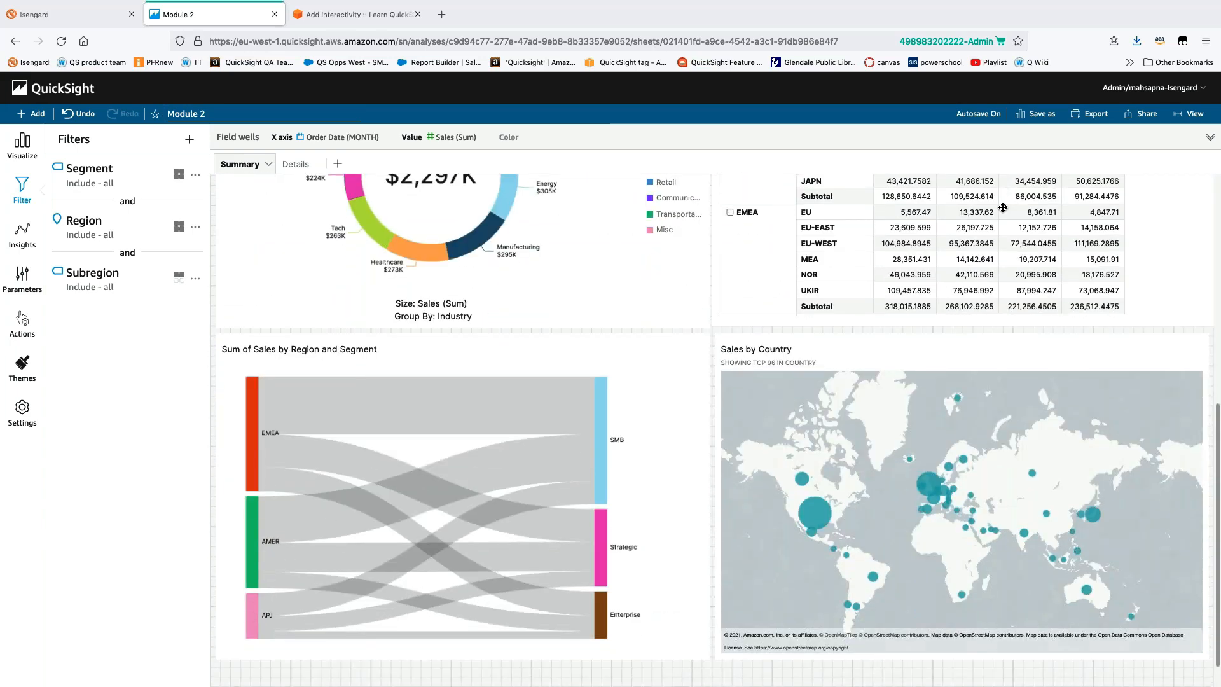
scroll(1003, 207, up, 2)
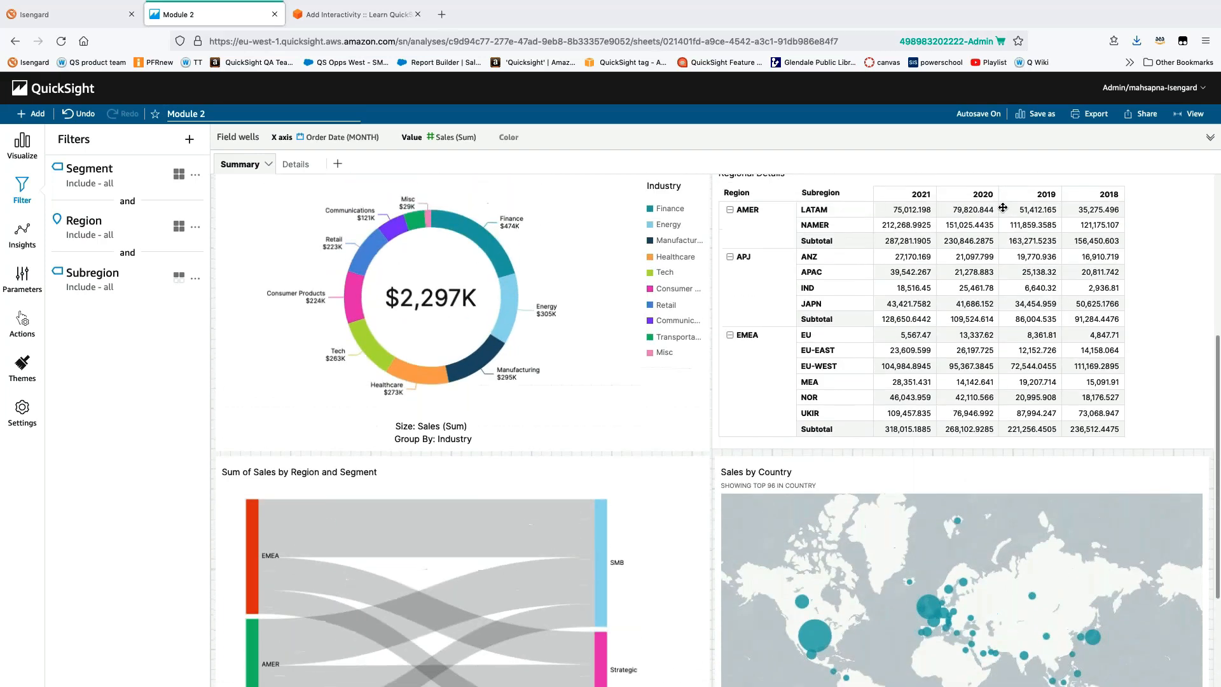
scroll(1003, 208, up, 2)
scroll(1002, 208, down, 4)
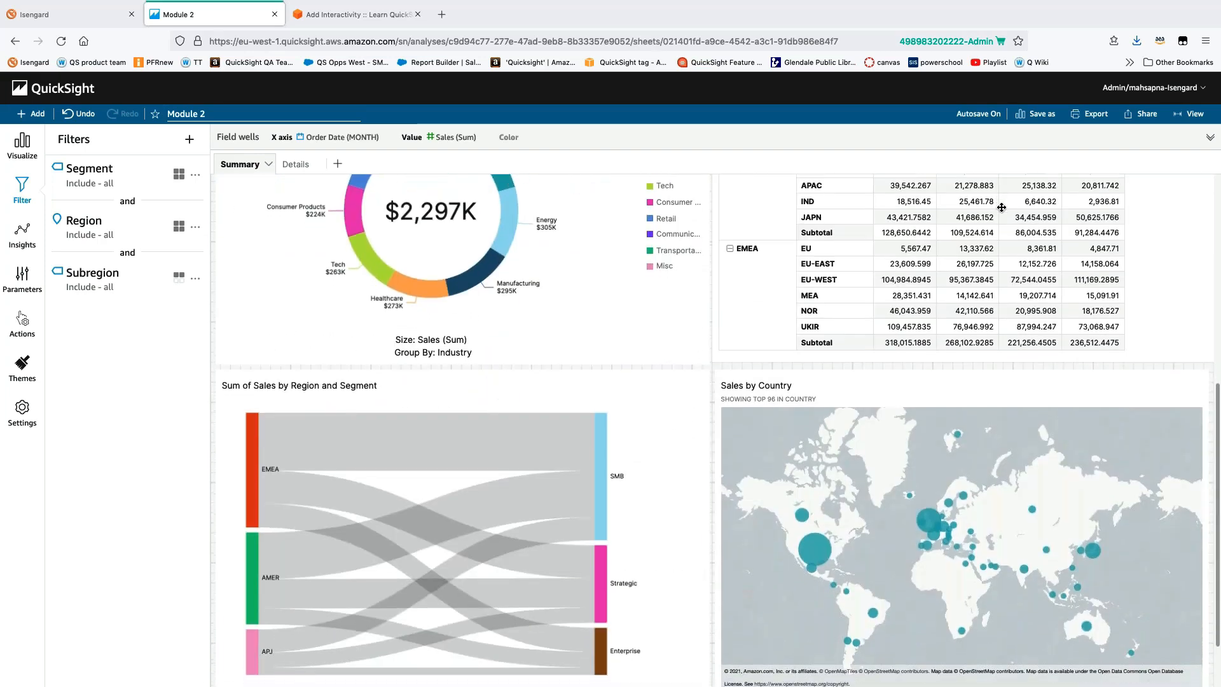
scroll(1000, 208, up, 5)
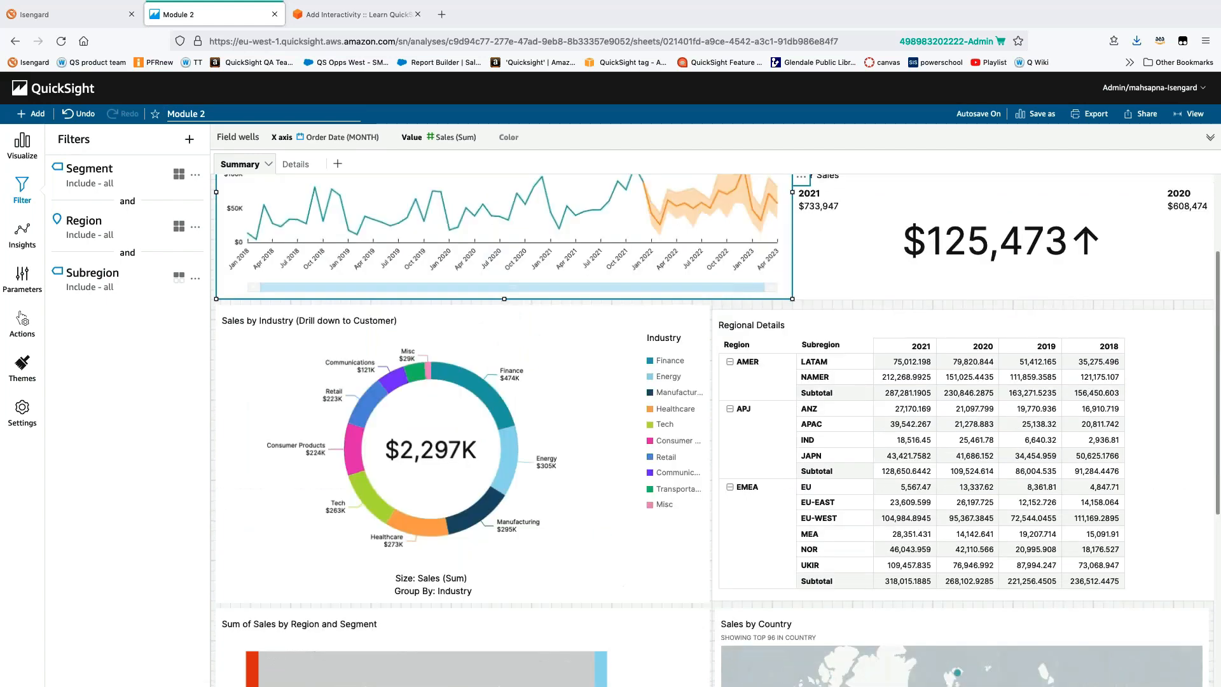
scroll(998, 207, up, 1)
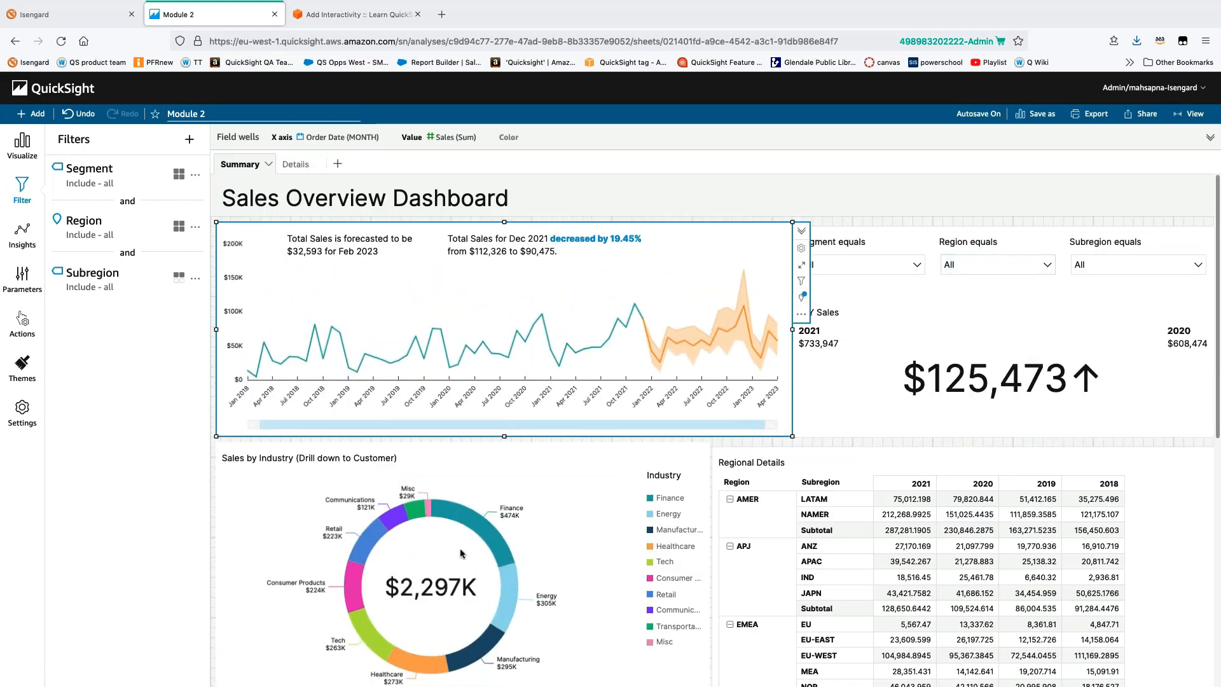
Compare the filter lists and visuals of the Details and Summary sheets
click(295, 166)
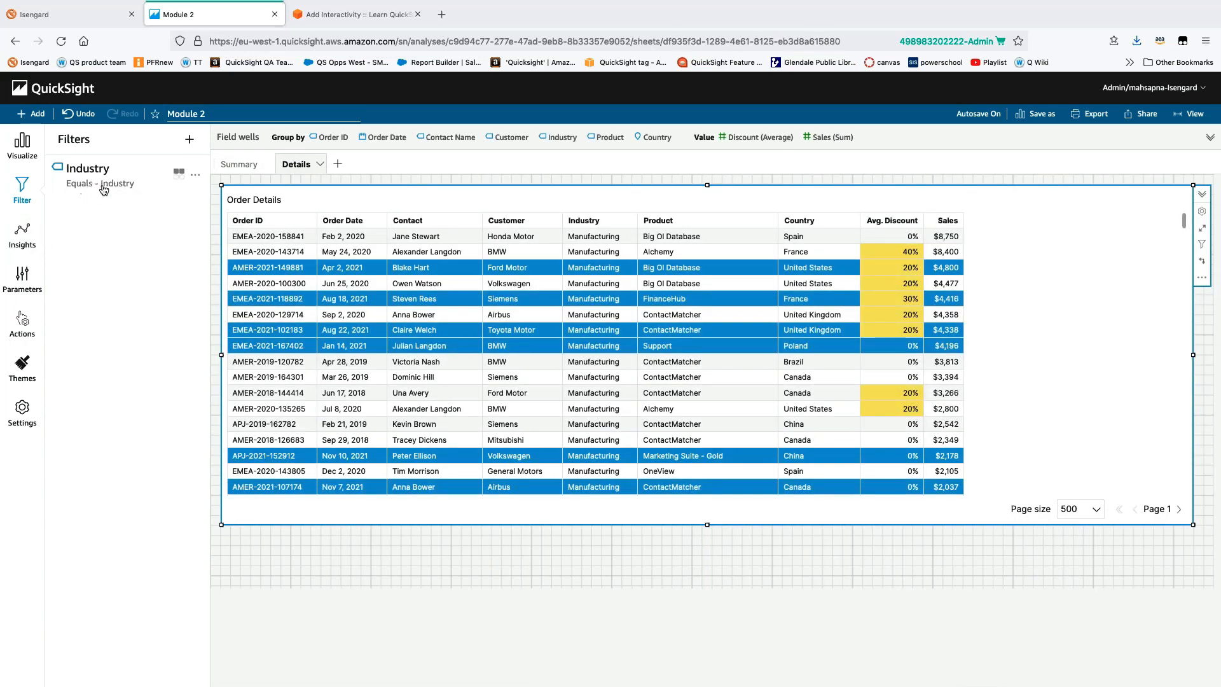
click(240, 166)
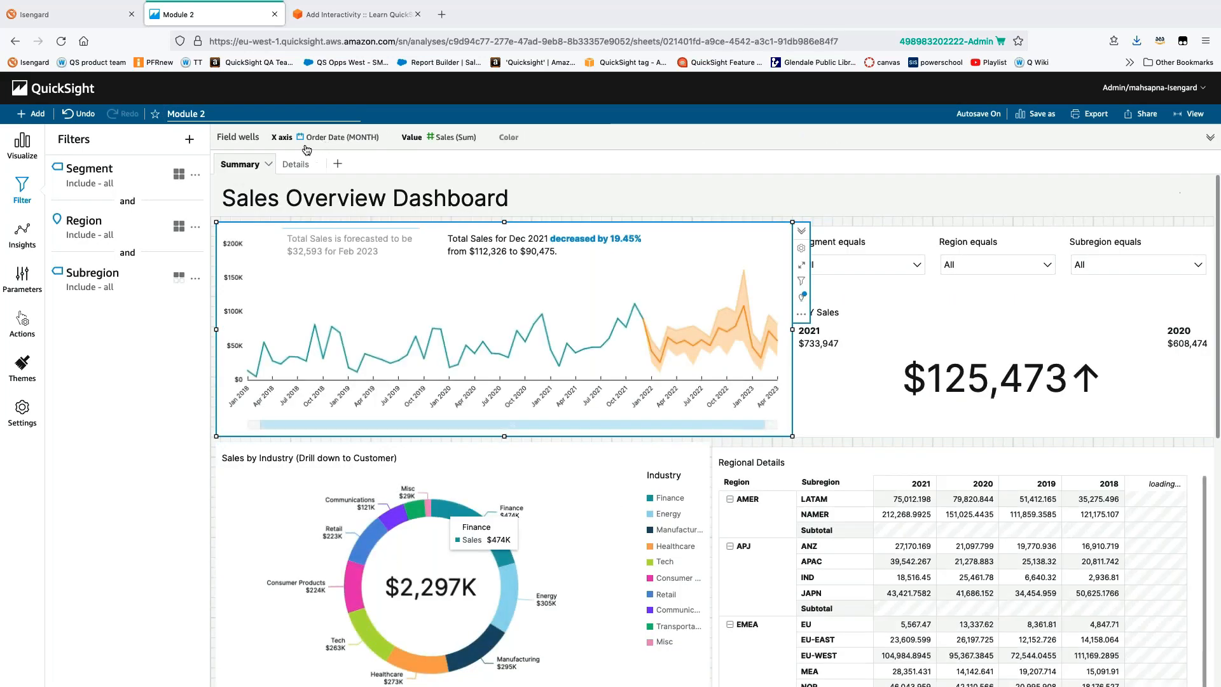
click(295, 164)
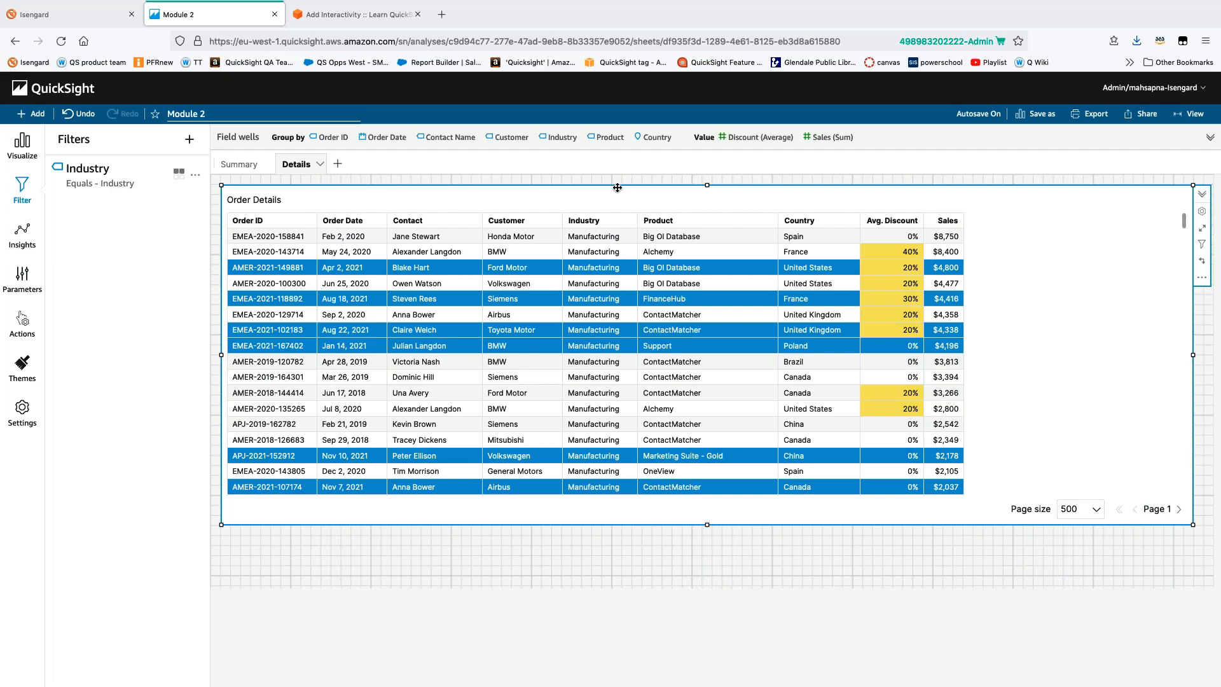
click(237, 164)
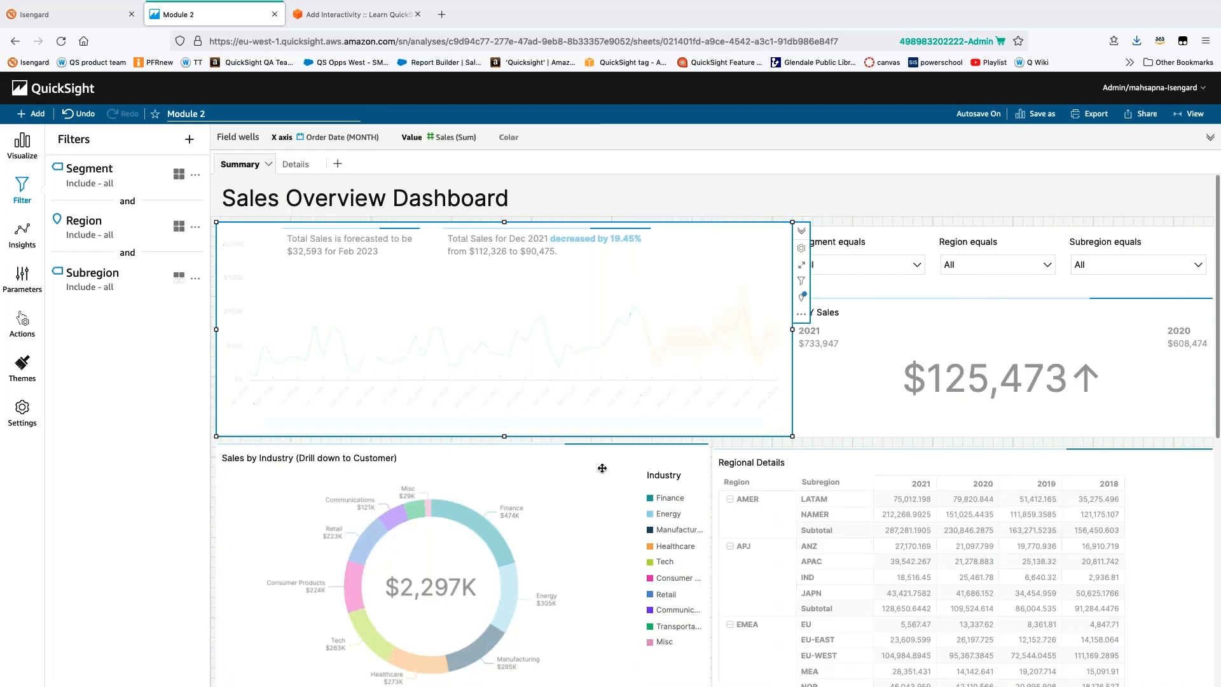
scroll(538, 537, down, 3)
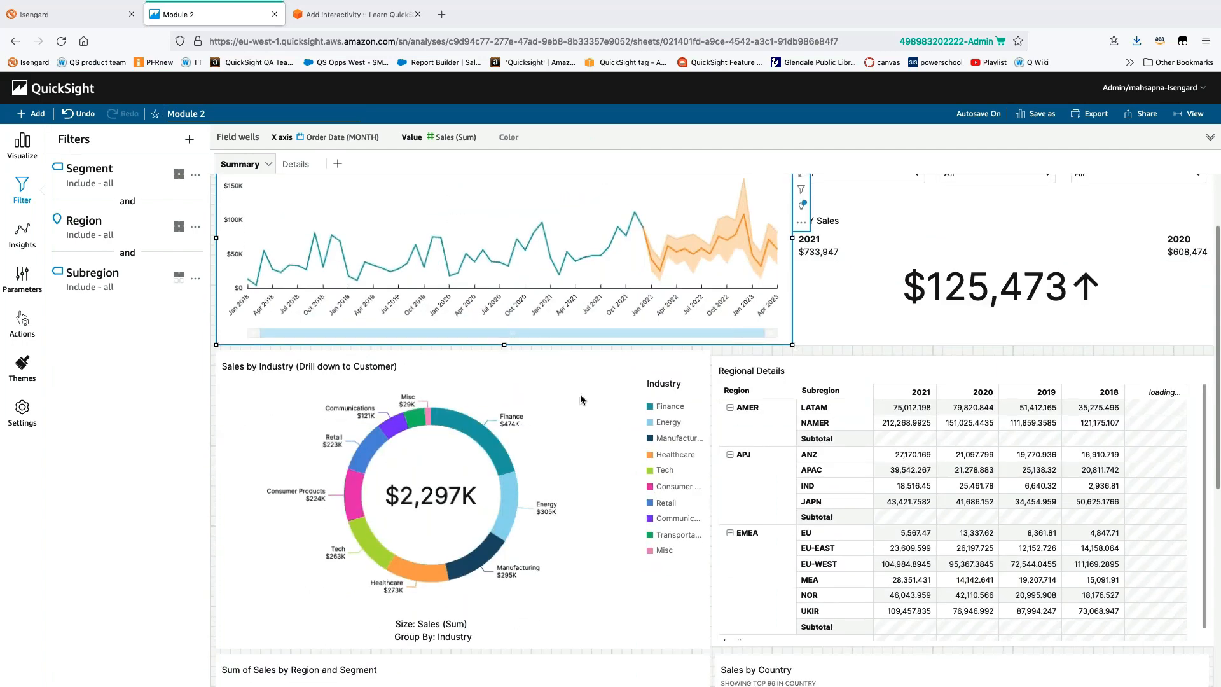
click(301, 166)
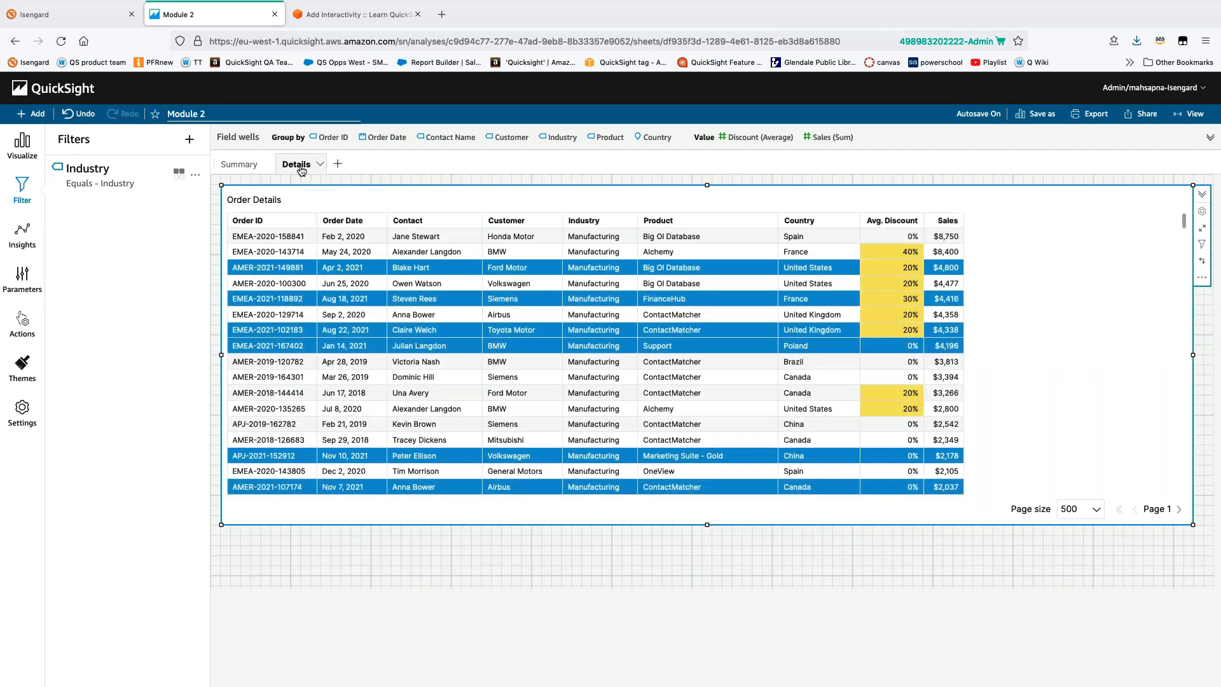
Retest the navigation action from the Summary sheet using the Finance slice of the Sales by Industry chart
click(233, 164)
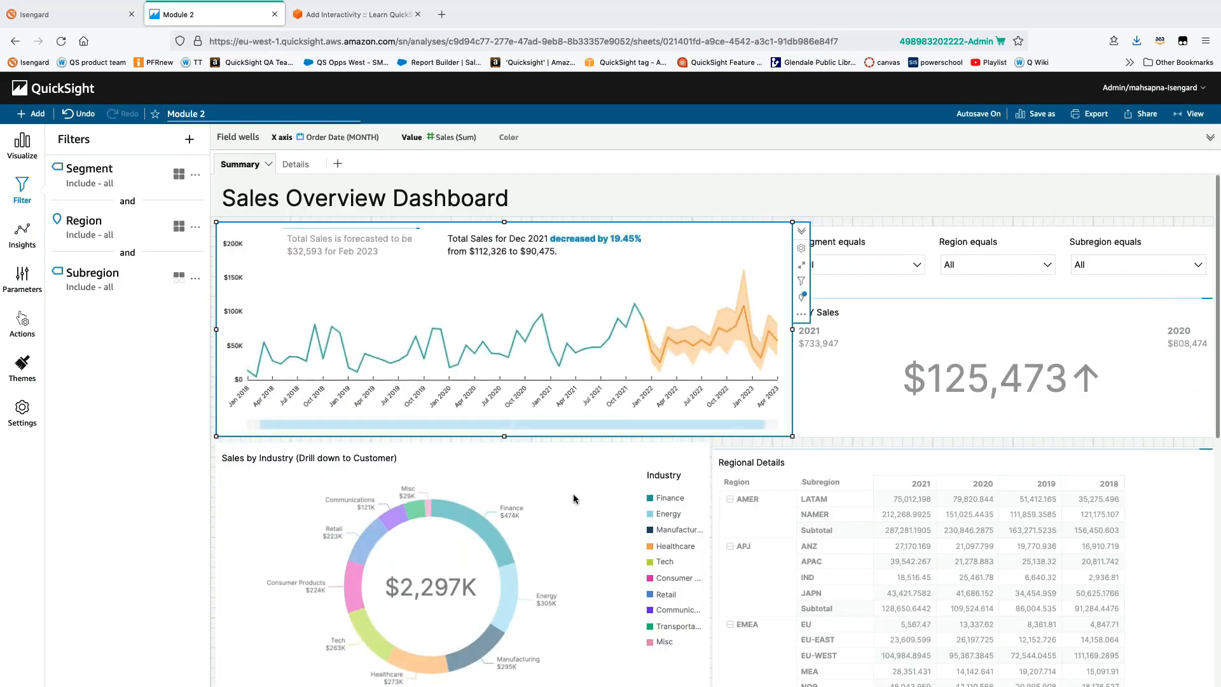
click(488, 531)
click(488, 531)
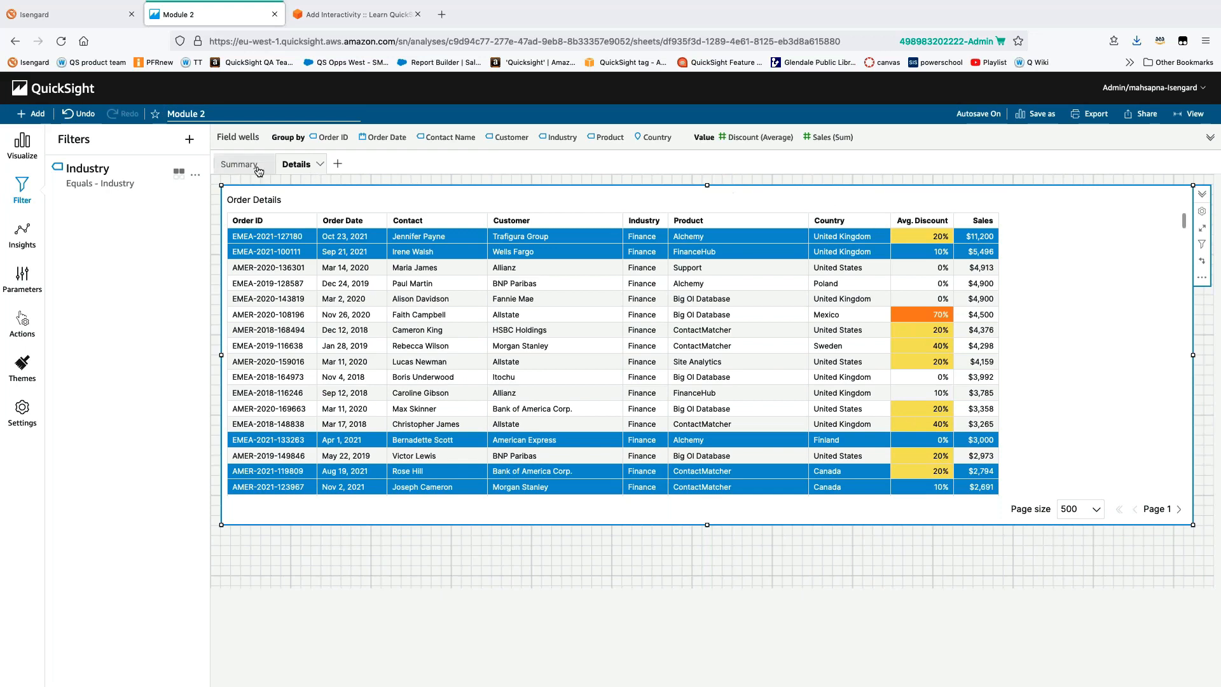
Compare the Summary sheet's Segment, Region and Subregion filters with the Industry filter on the Details sheet
click(239, 164)
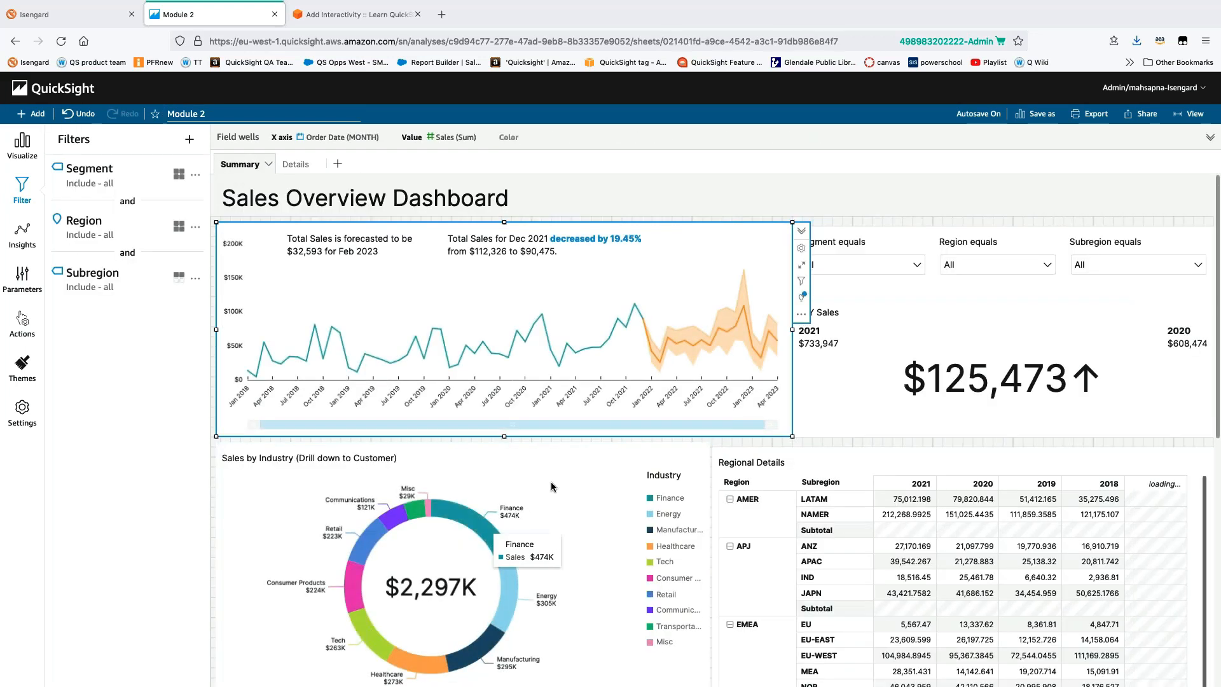
click(556, 483)
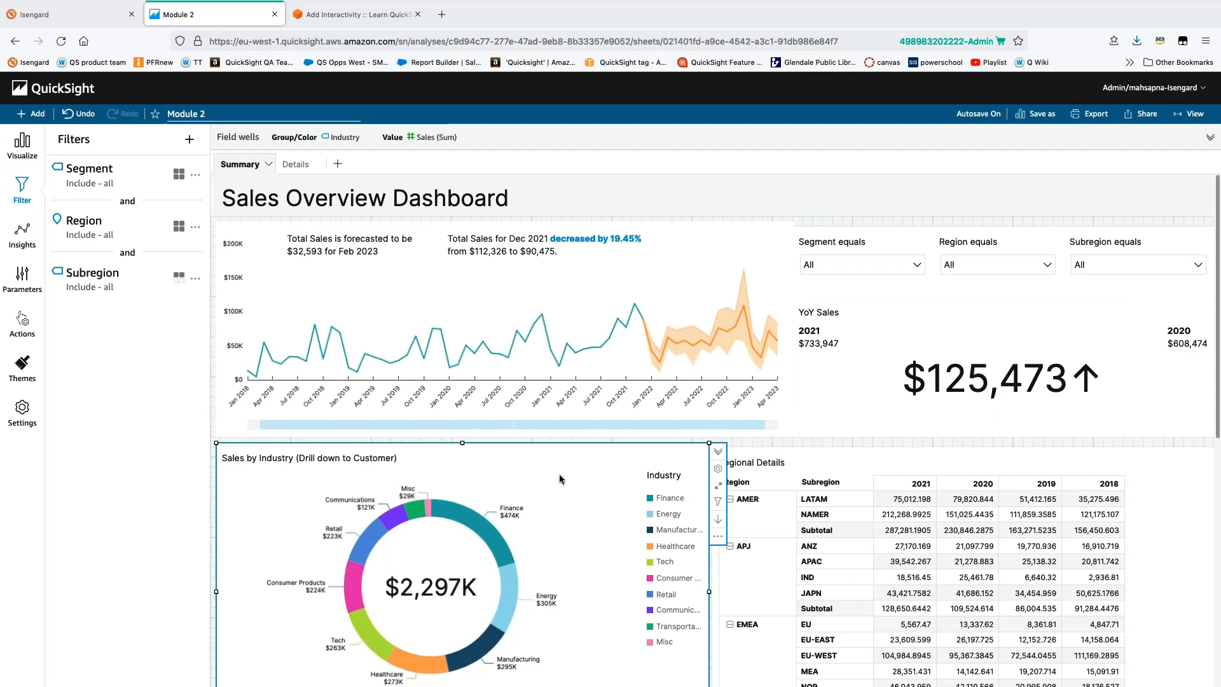
click(298, 165)
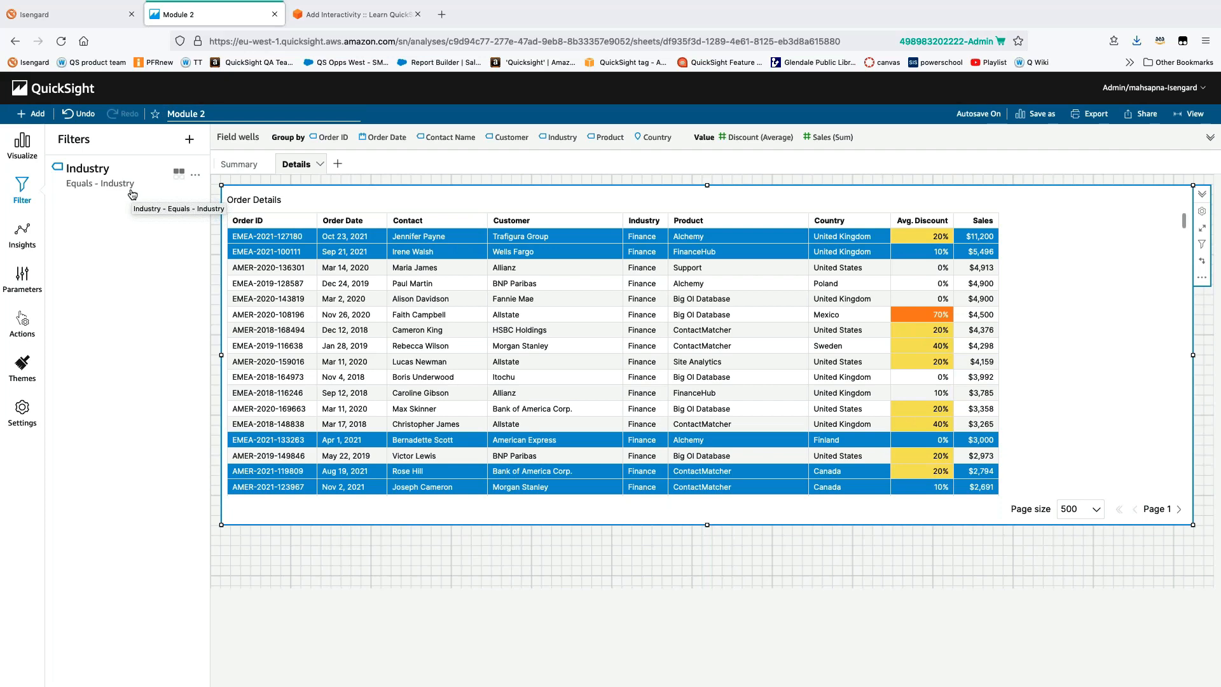
click(239, 164)
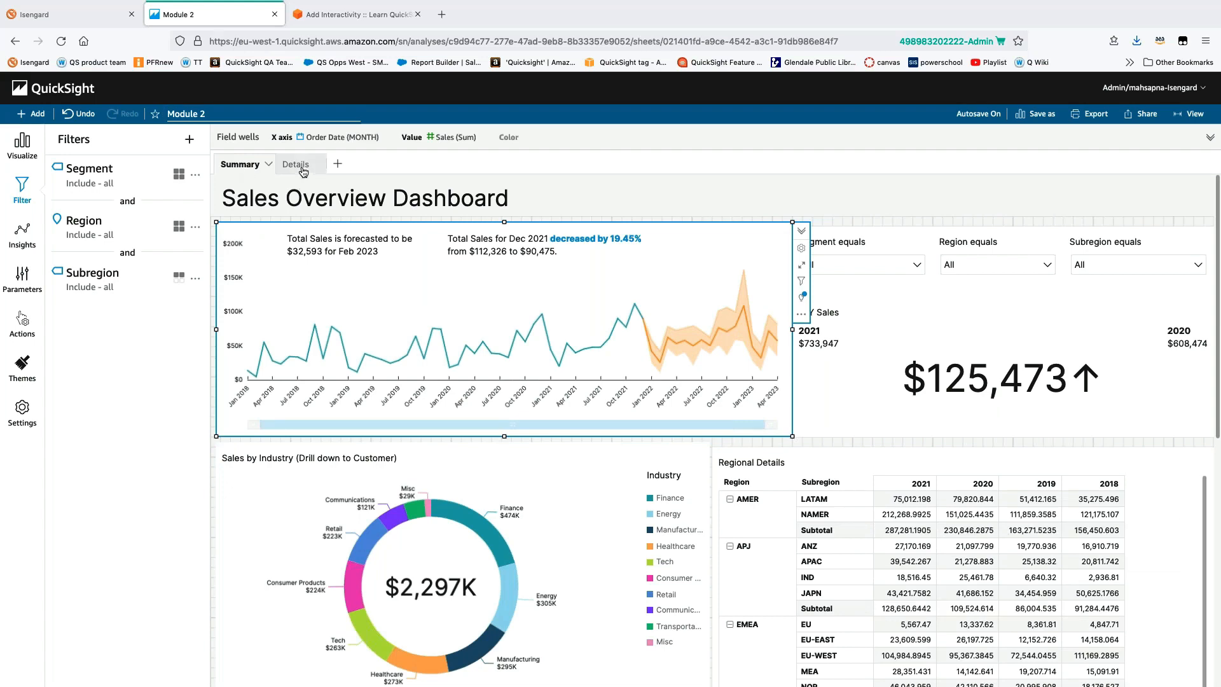
click(295, 164)
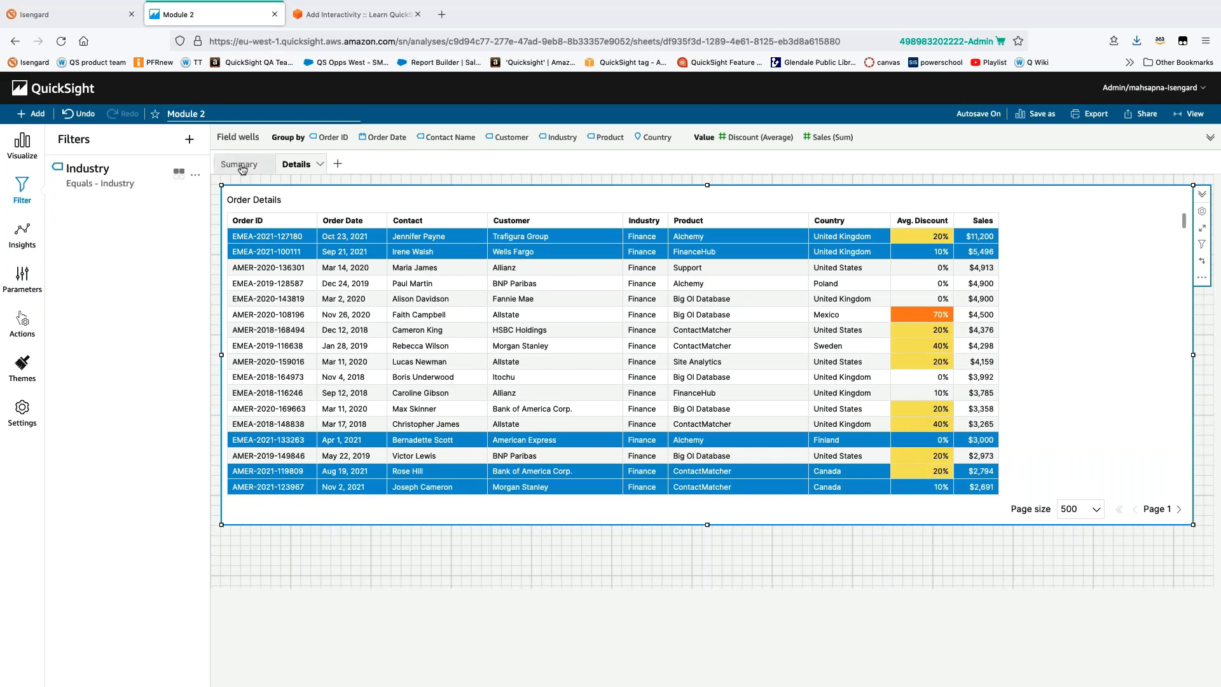
click(241, 166)
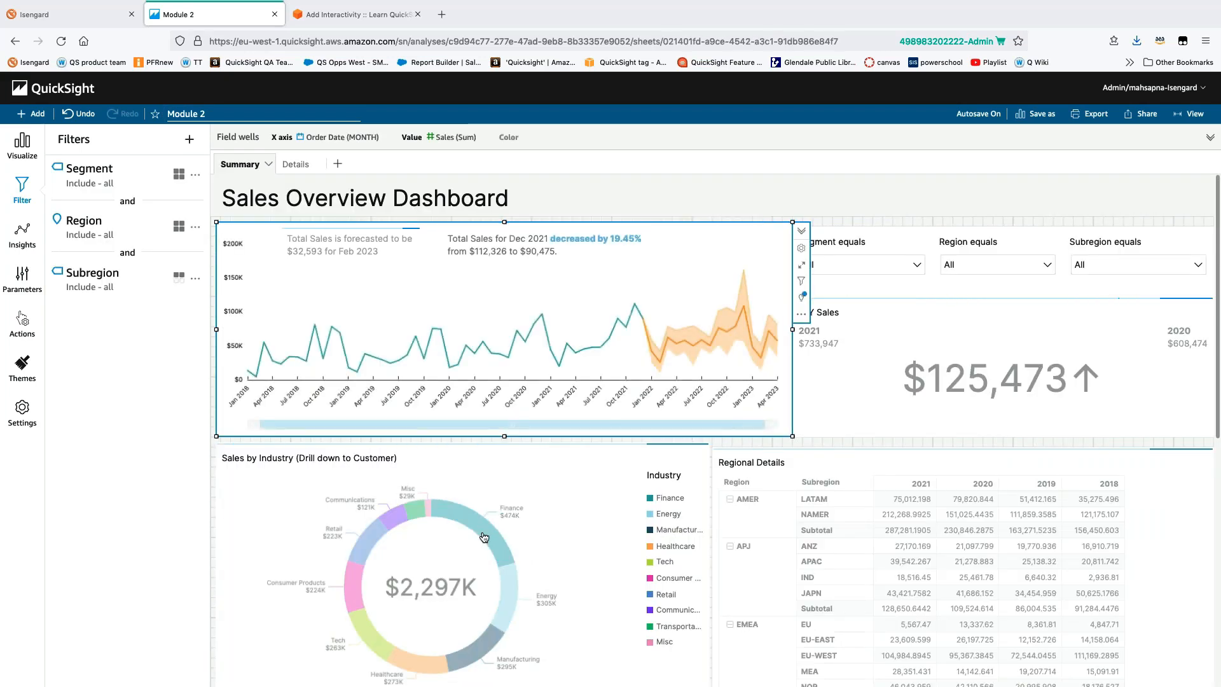
Review the Sales by Industry chart and the other visuals on the Summary sheet, along with the dataset's fields list
click(569, 470)
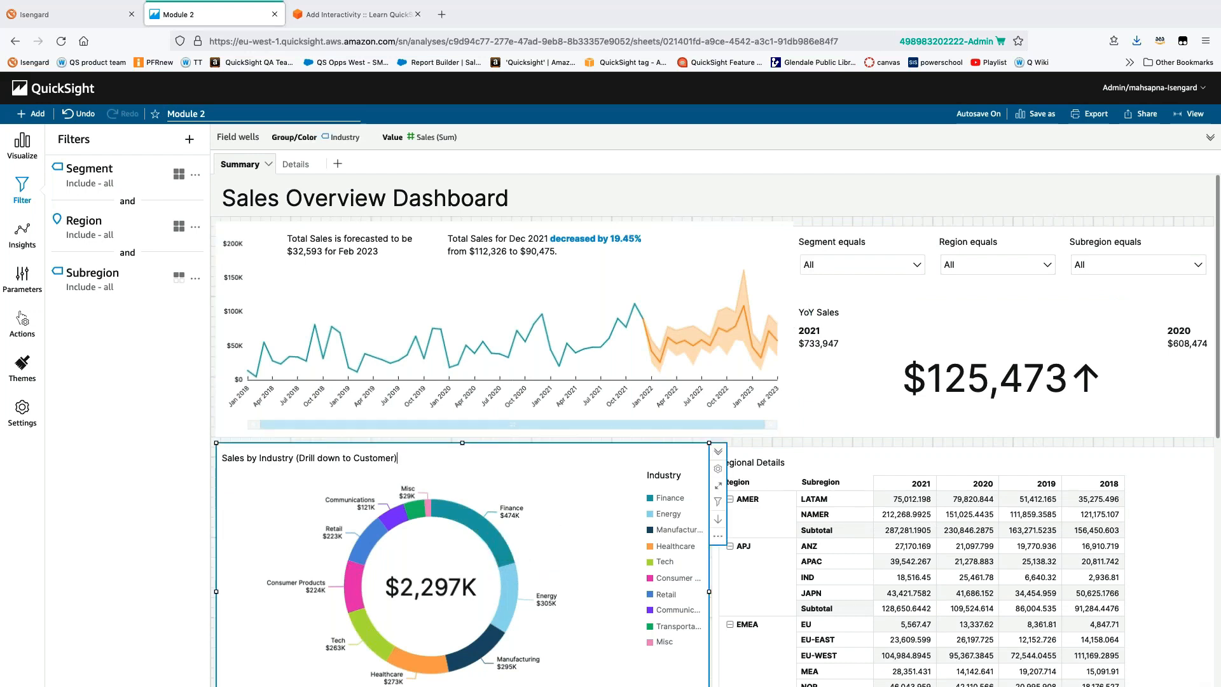
scroll(398, 458, down, 2)
scroll(716, 430, down, 5)
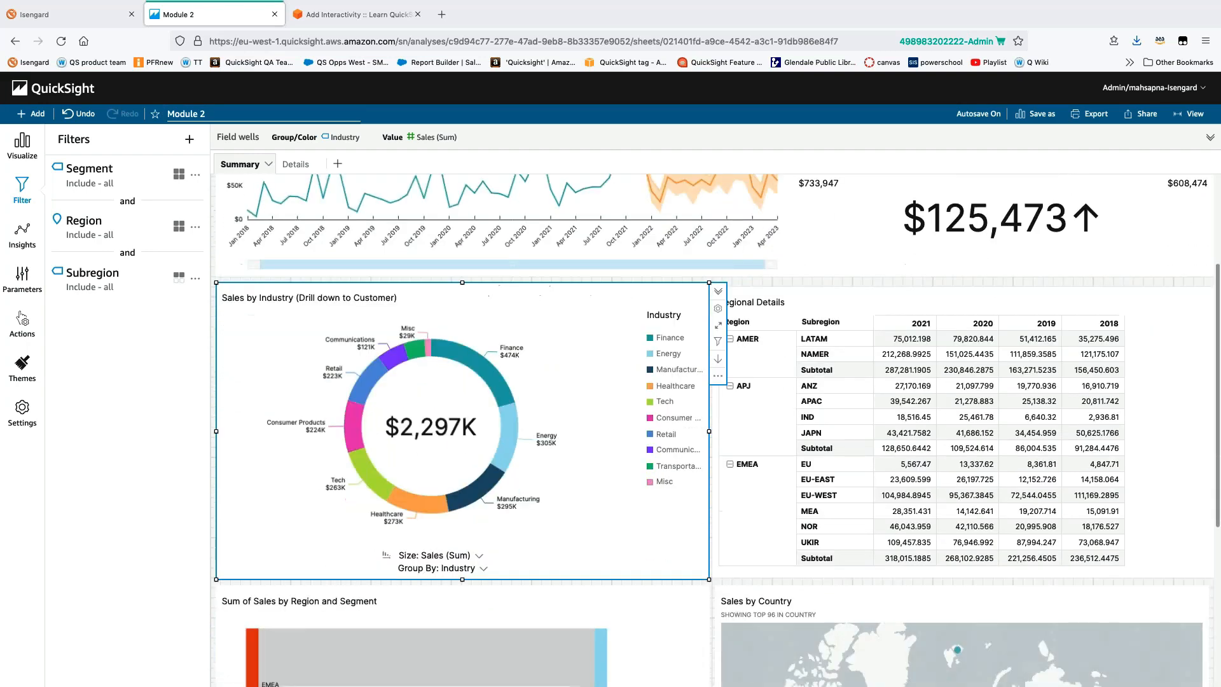
scroll(396, 181, down, 3)
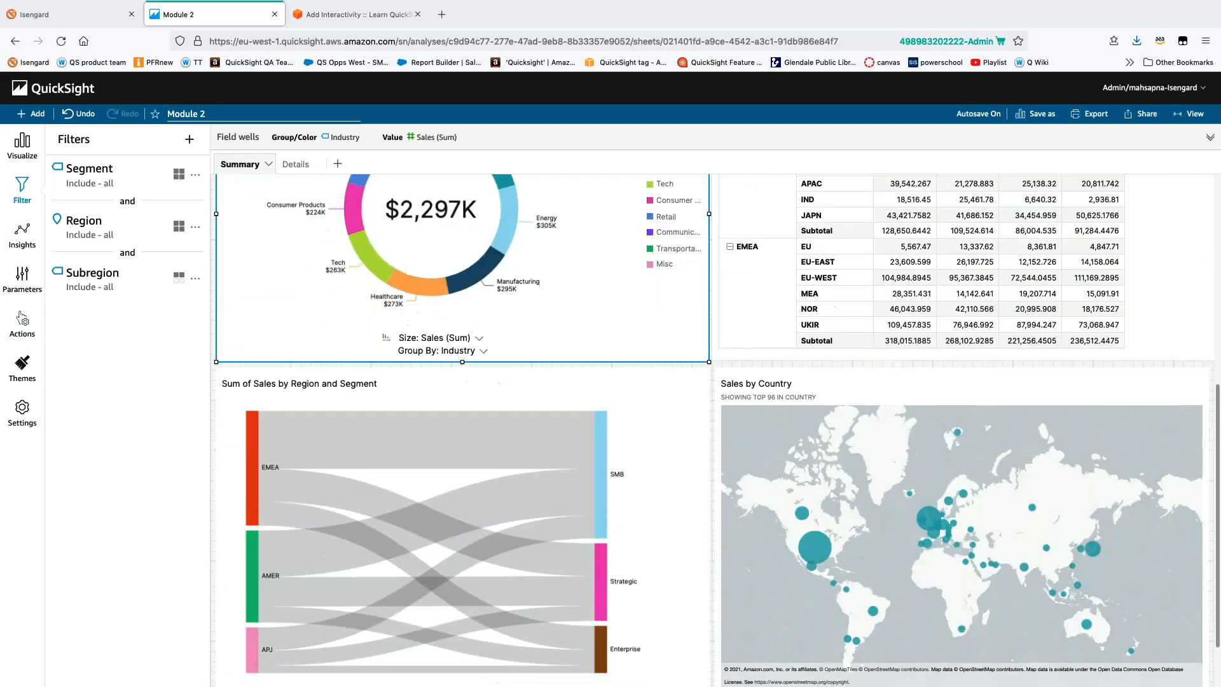
scroll(396, 181, up, 5)
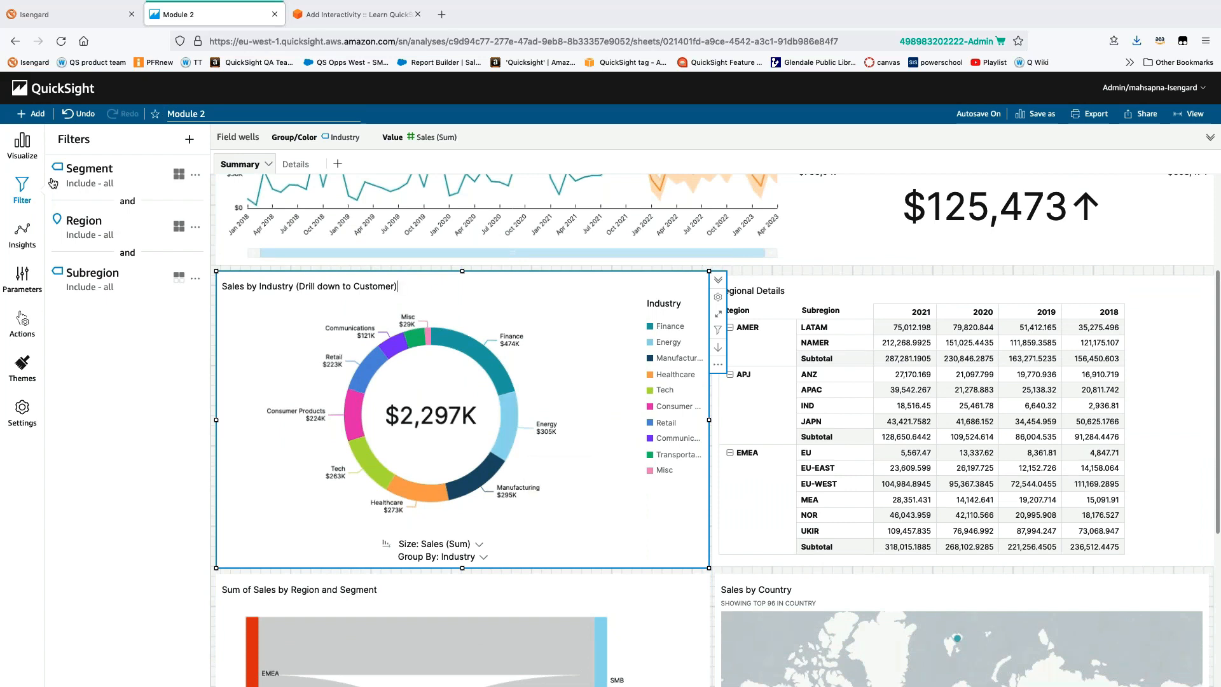
click(31, 157)
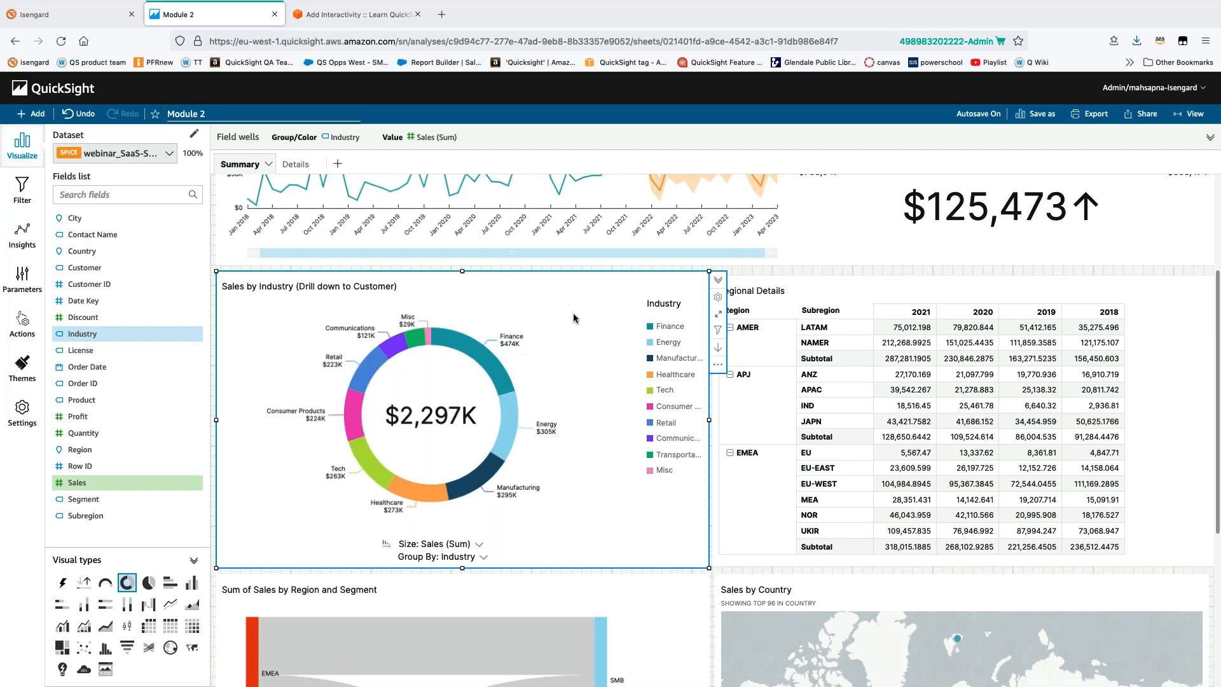
scroll(578, 337, down, 3)
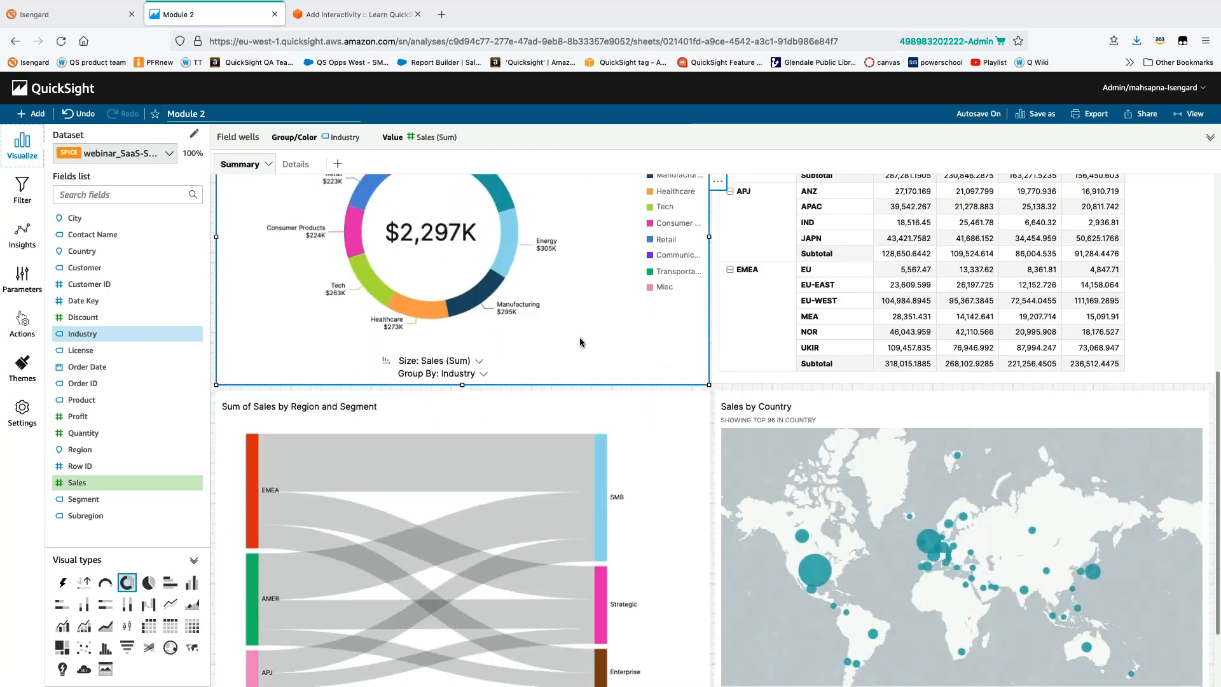
scroll(579, 342, down, 3)
scroll(578, 342, up, 7)
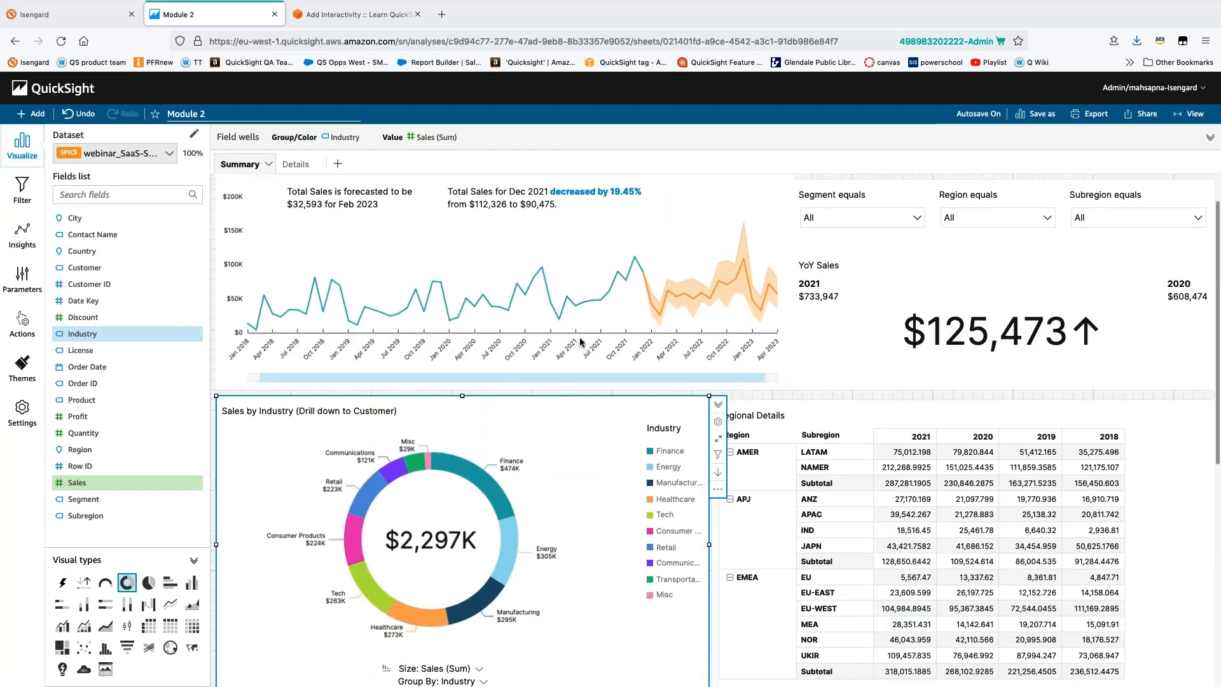
scroll(580, 342, down, 3)
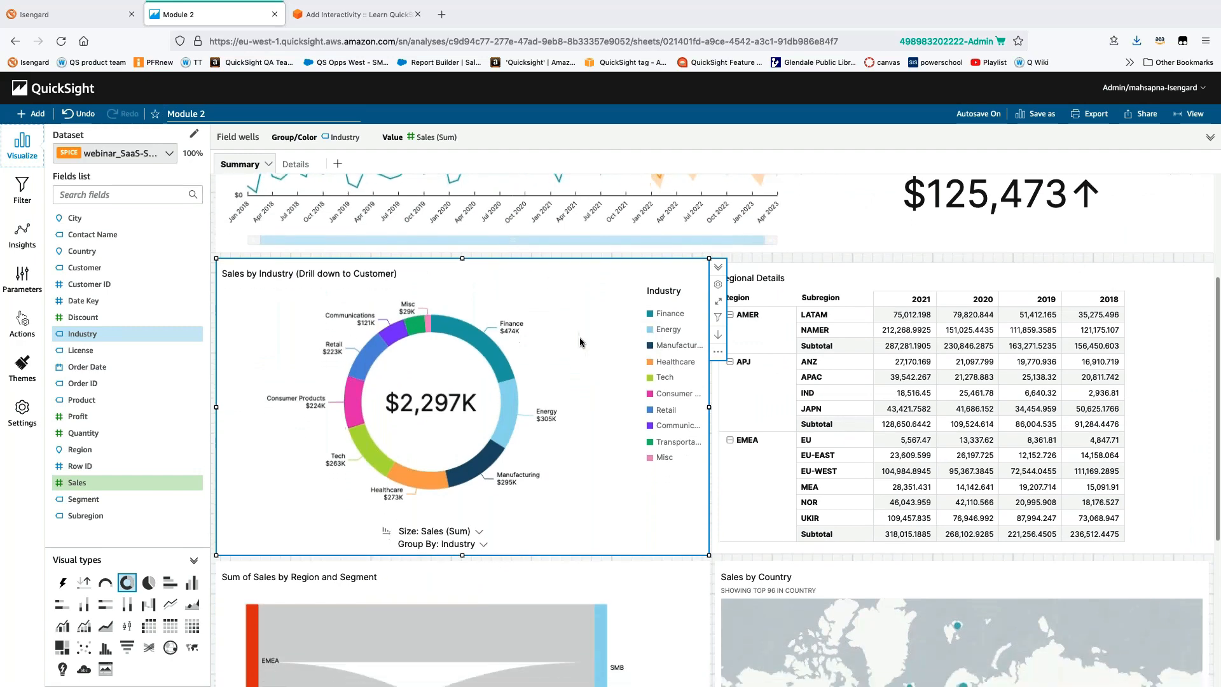
scroll(580, 342, down, 3)
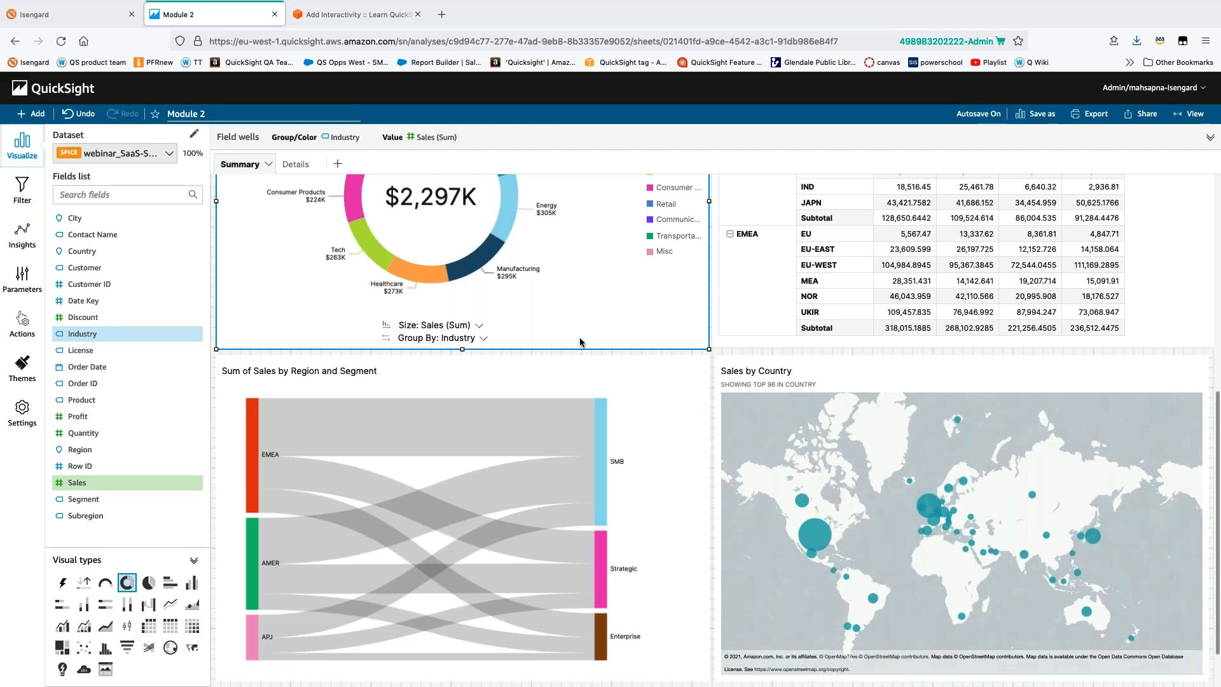
scroll(580, 342, down, 1)
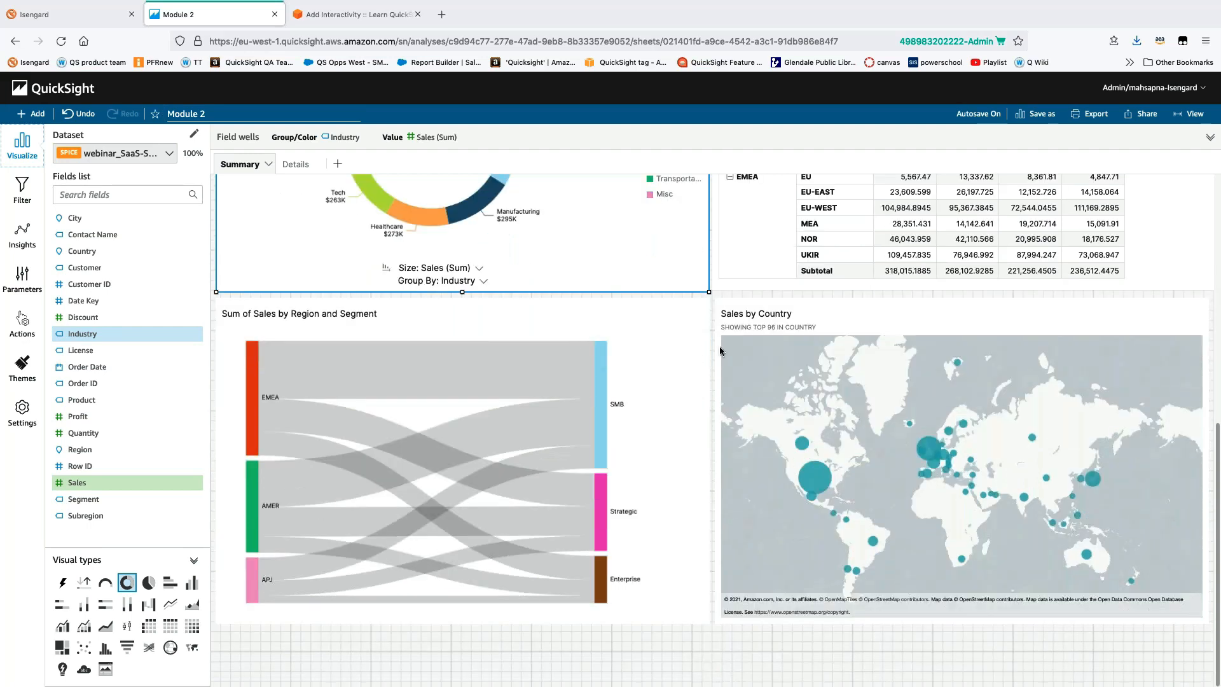
scroll(720, 351, up, 3)
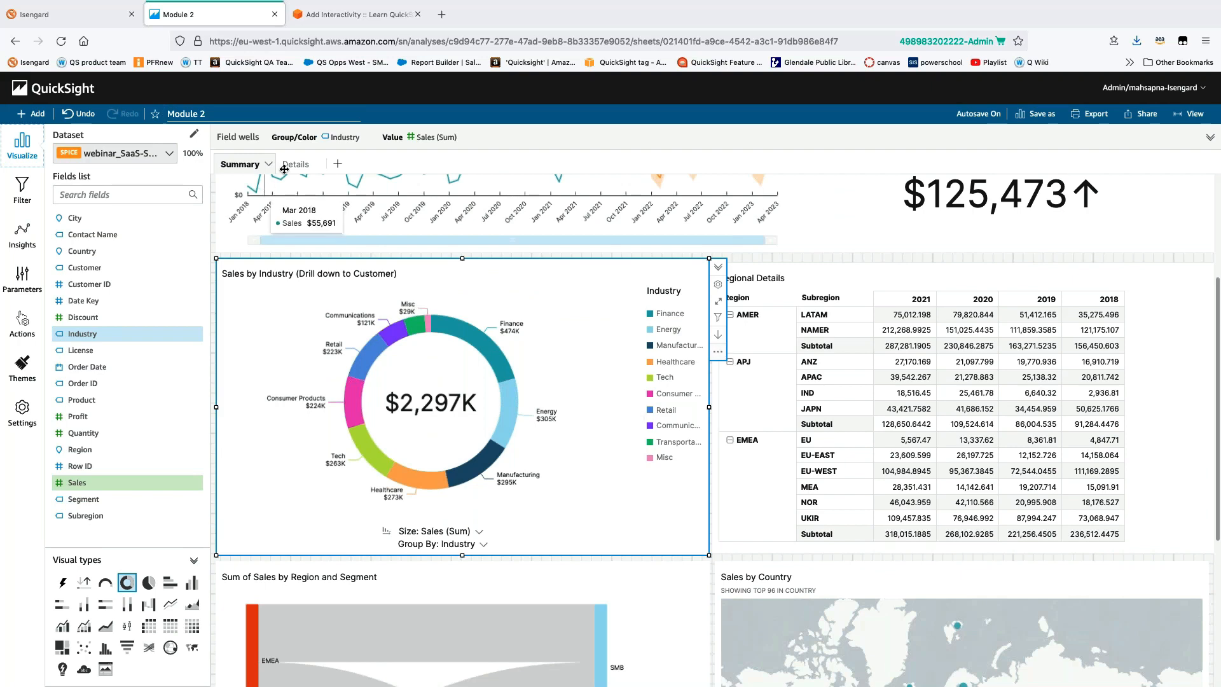
Start a custom action for the Order Details table on the Details sheet and clear its default name
click(294, 164)
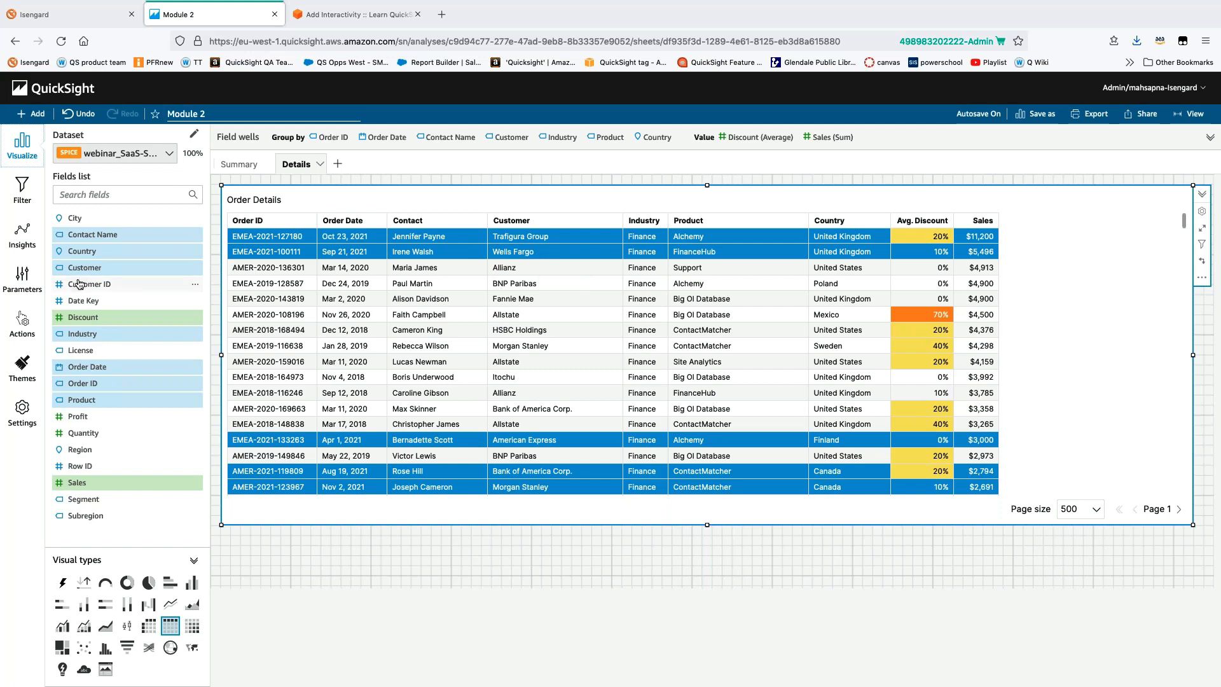
click(22, 330)
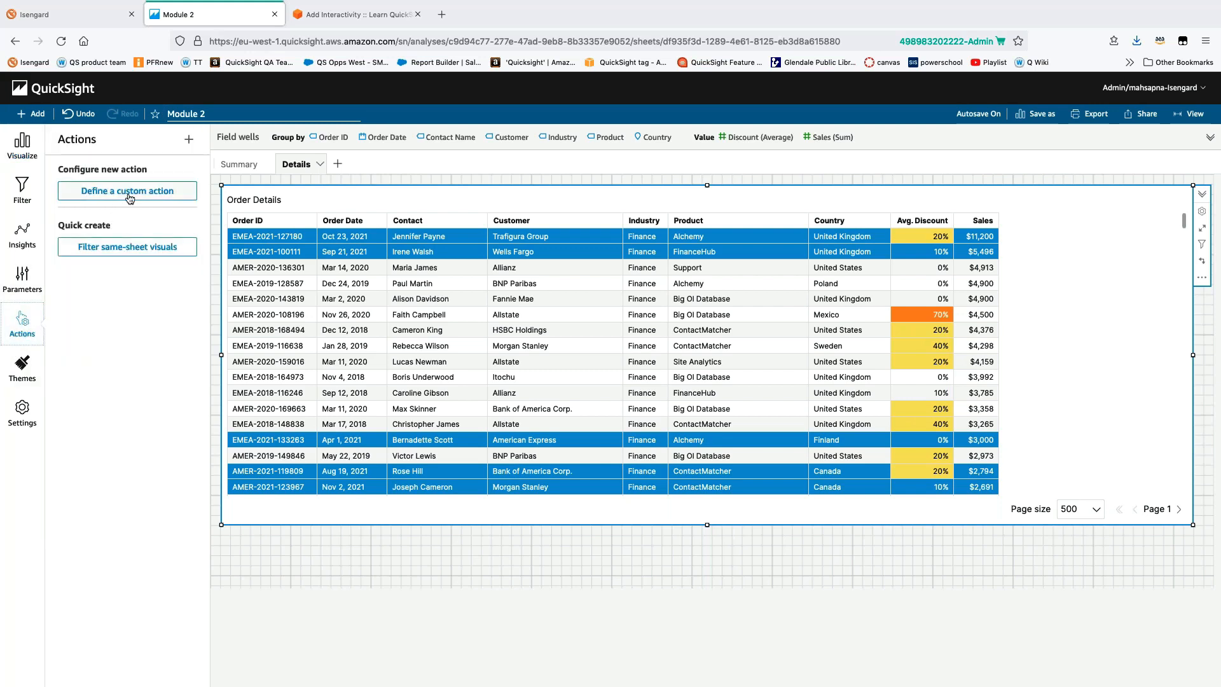
click(129, 194)
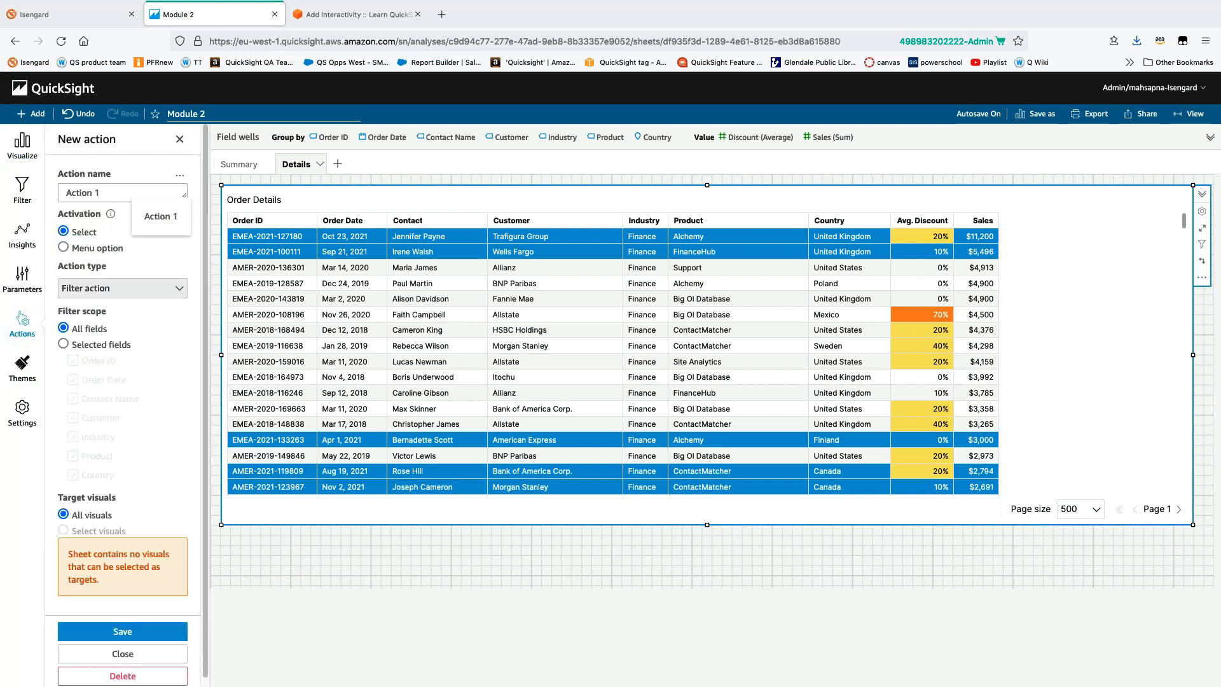
click(110, 192)
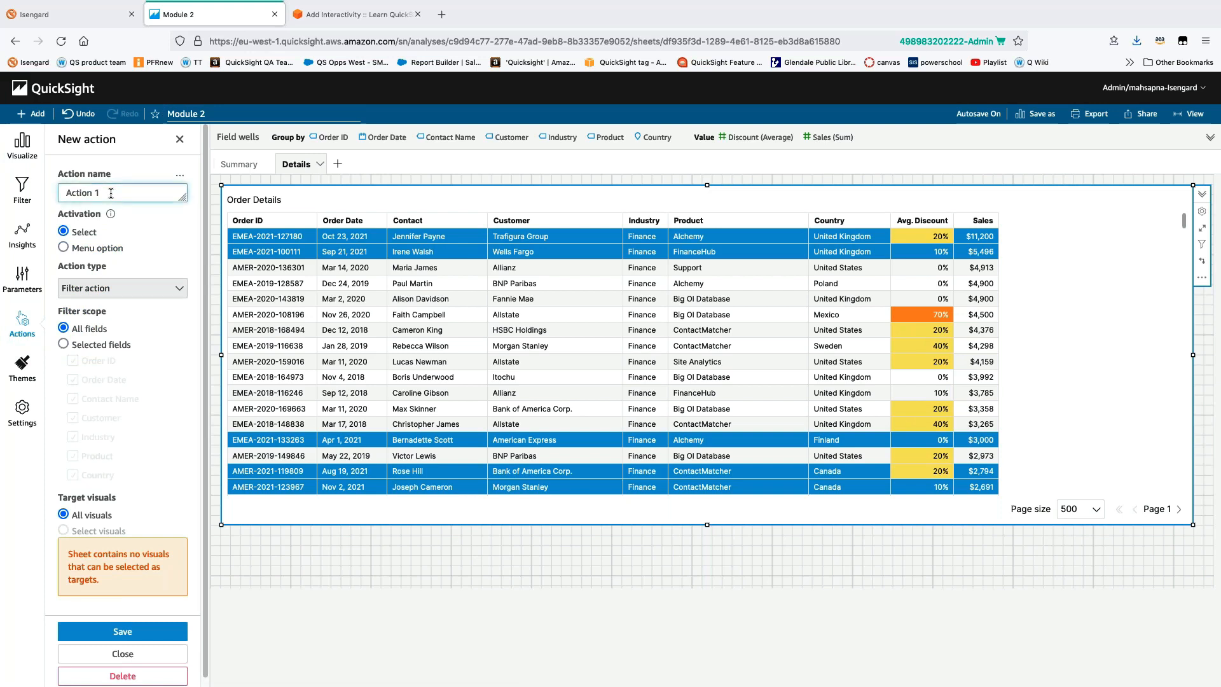
key(BackSpace)
key(BackSpace)
key(BackSpace)
key(BackSpace)
key(BackSpace)
key(BackSpace)
key(BackSpace)
key(BackSpace)
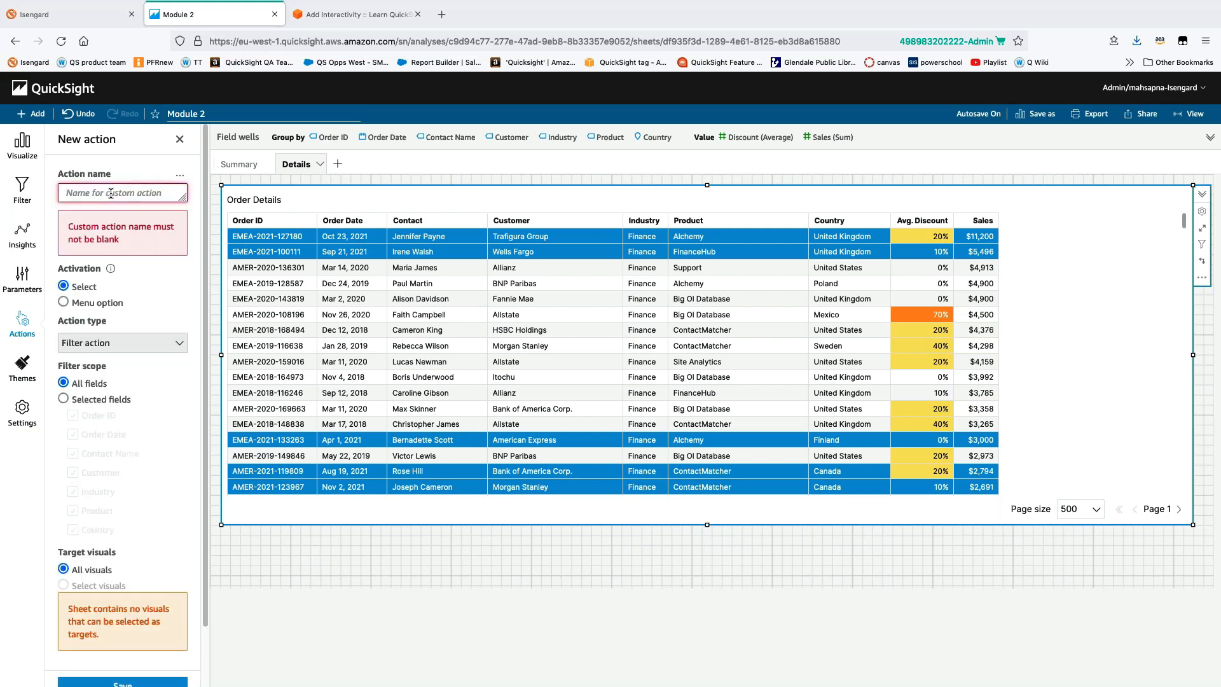
text(URL acto)
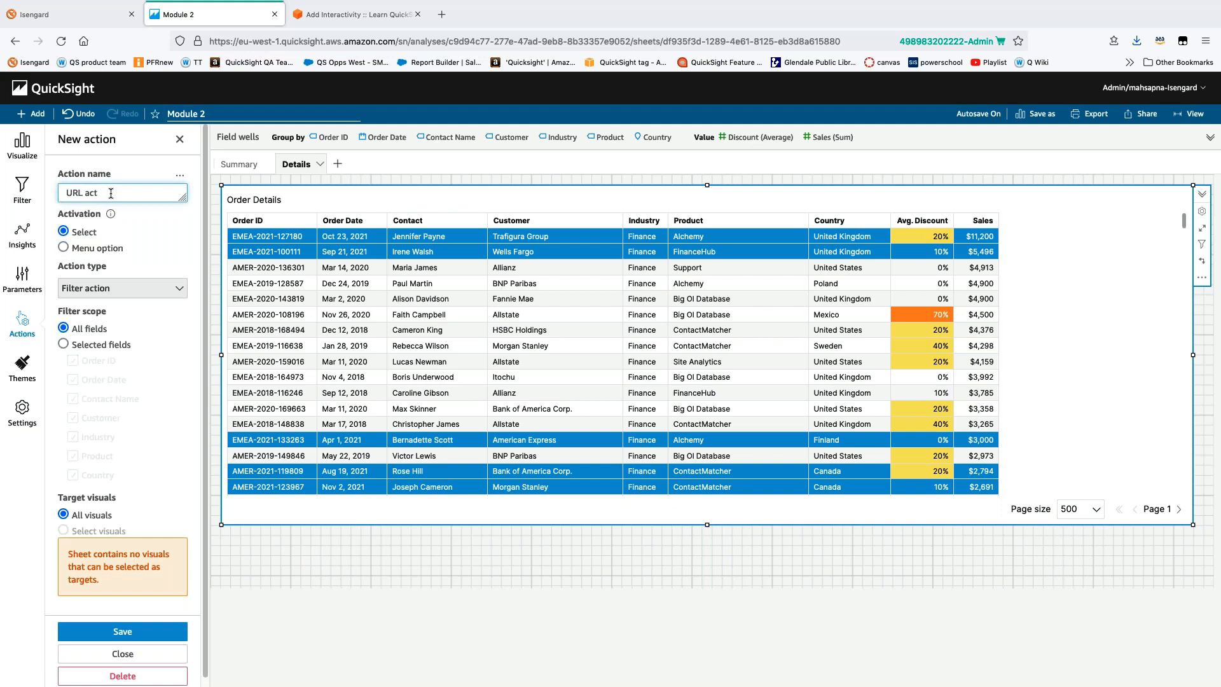
key(BackSpace)
key(BackSpace)
key(BackSpace)
key(BackSpace)
key(BackSpace)
key(BackSpace)
key(BackSpace)
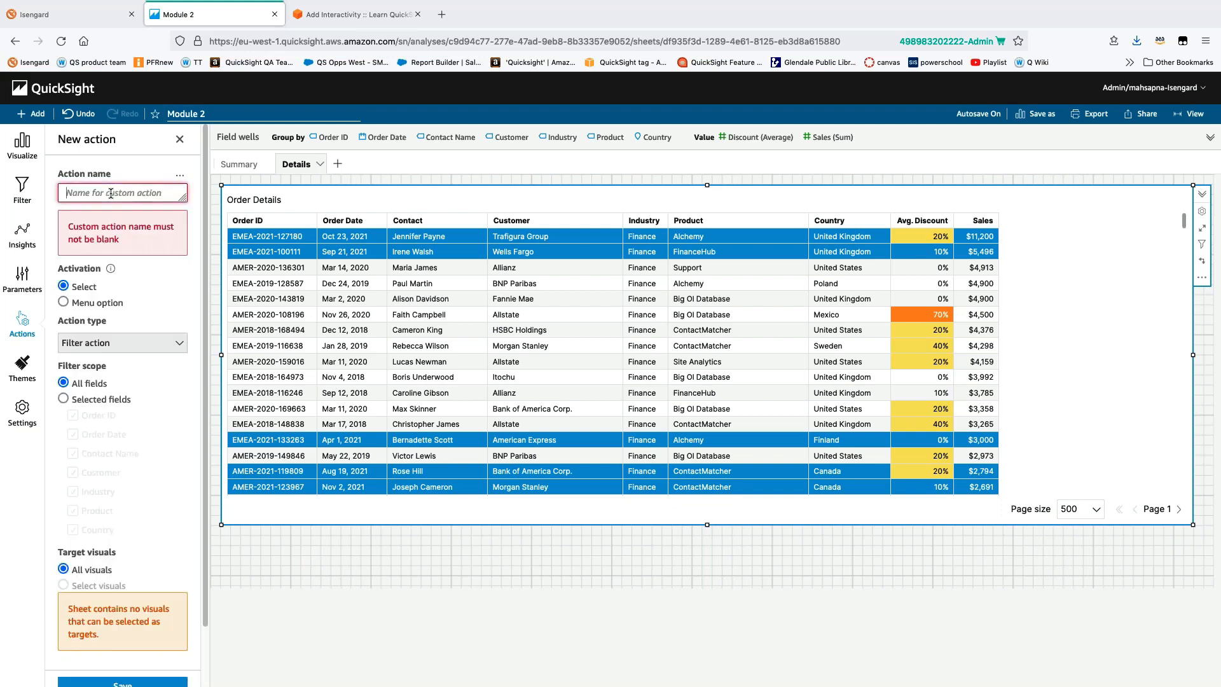
Name the action Search on Google and set its type to URL action
text(Se)
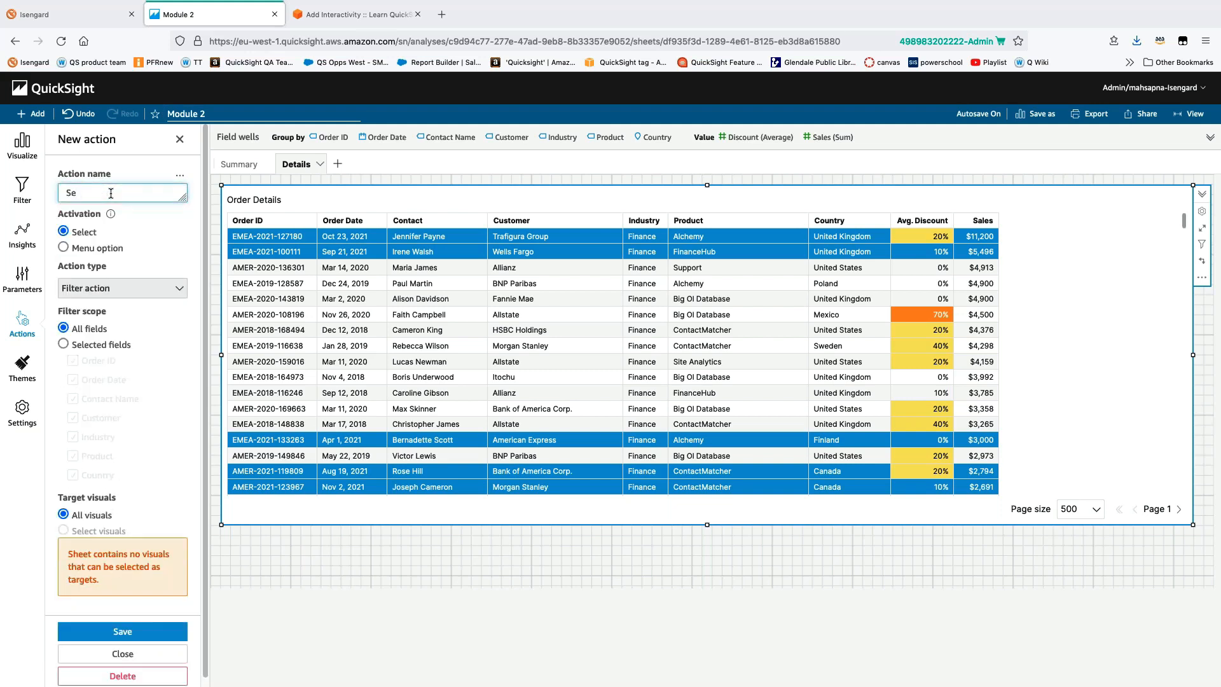
text(arch on Google)
click(97, 291)
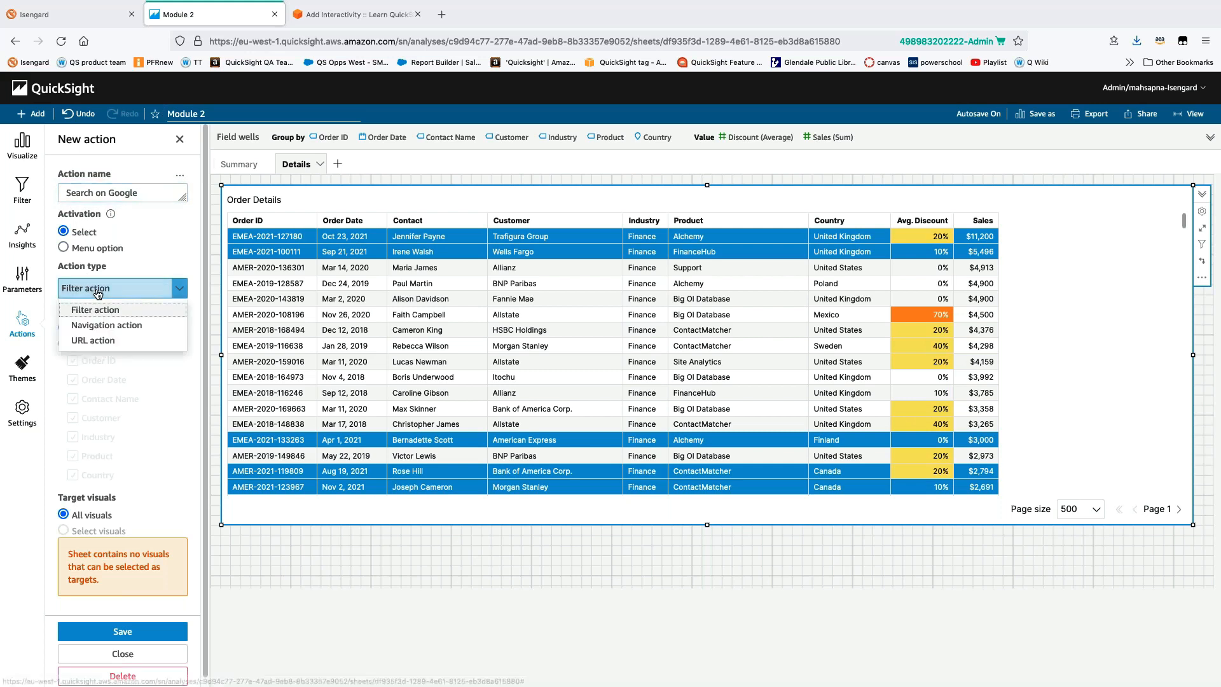
click(94, 340)
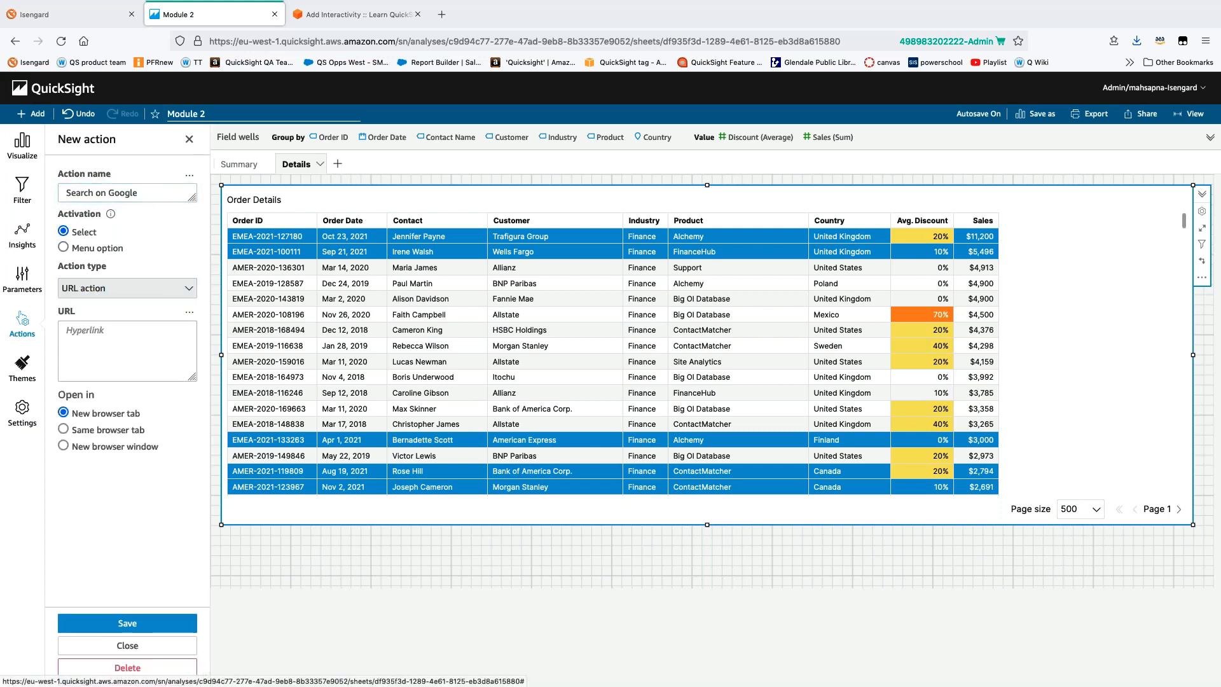
click(96, 341)
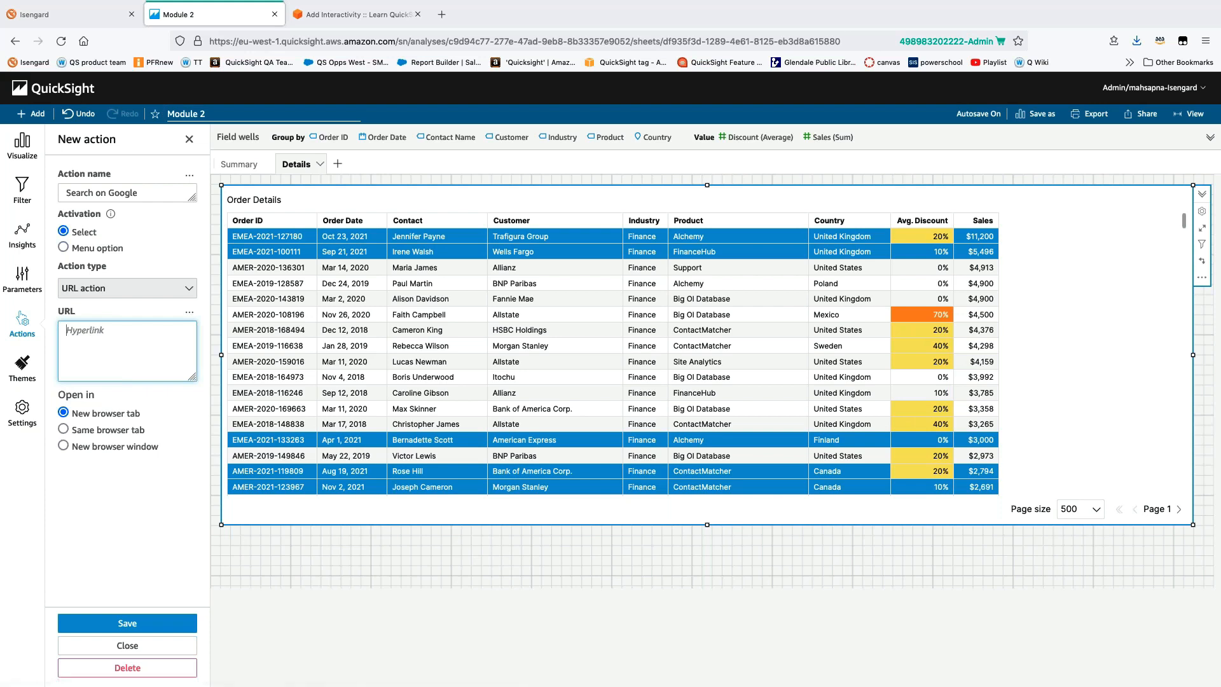
key(super+Tab)
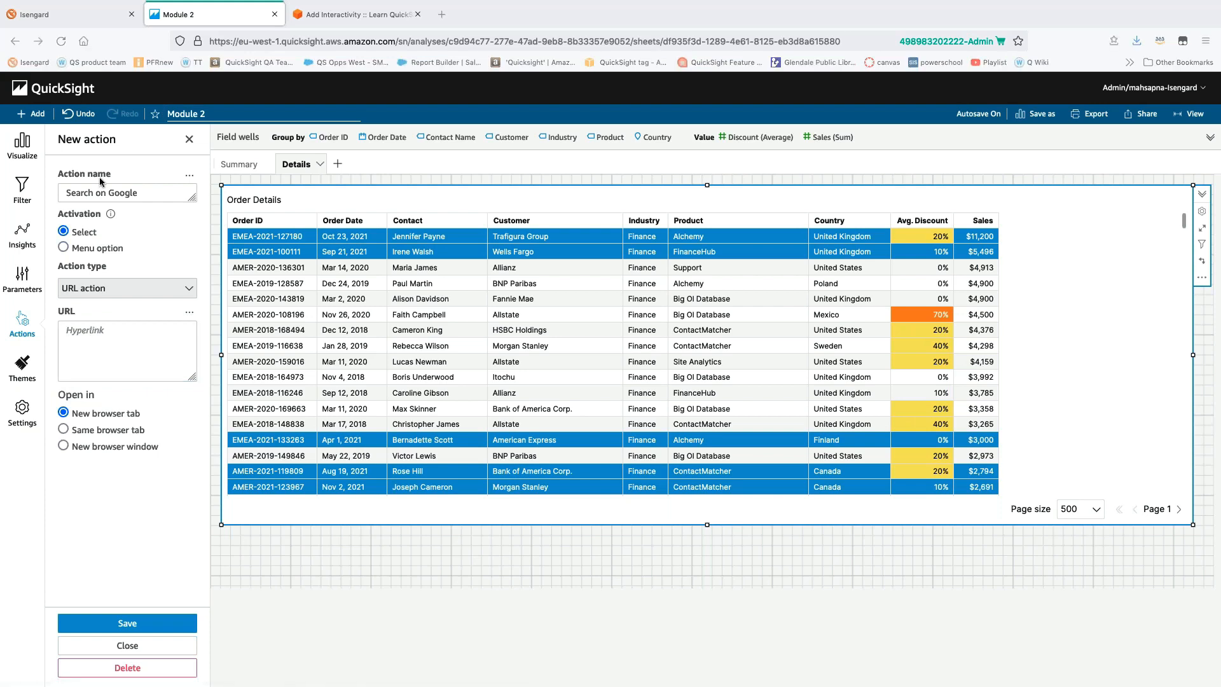
click(105, 348)
text(https)
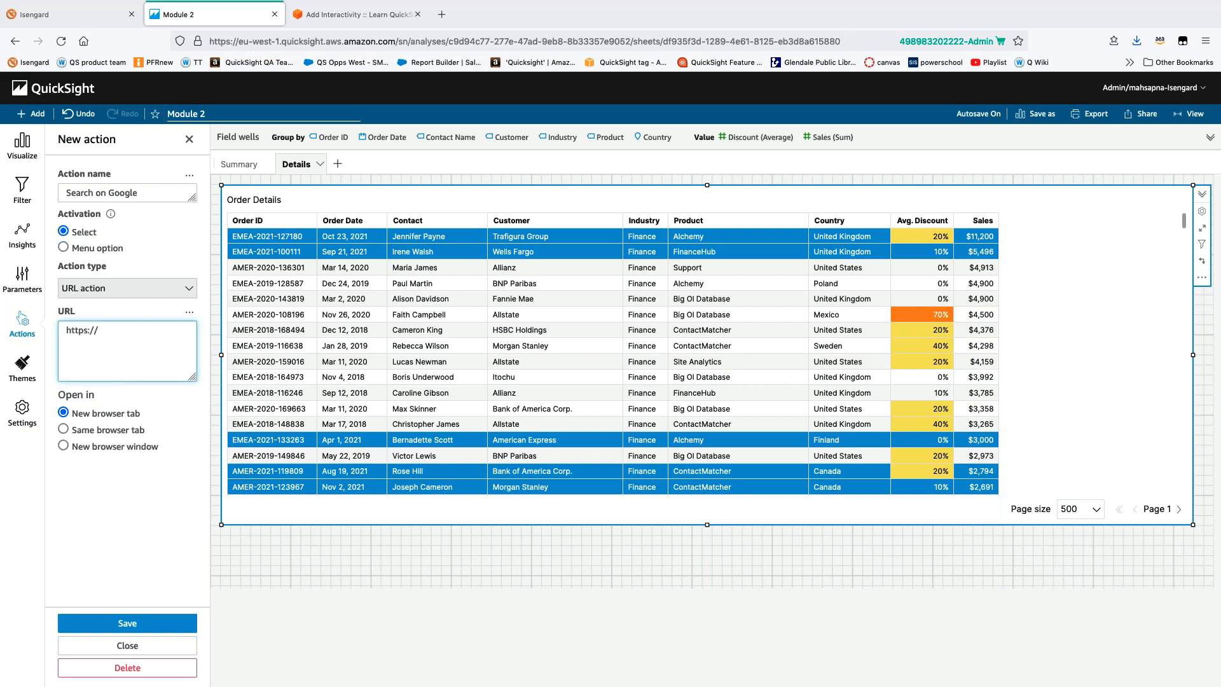
text(://google.com/search?q)
click(189, 313)
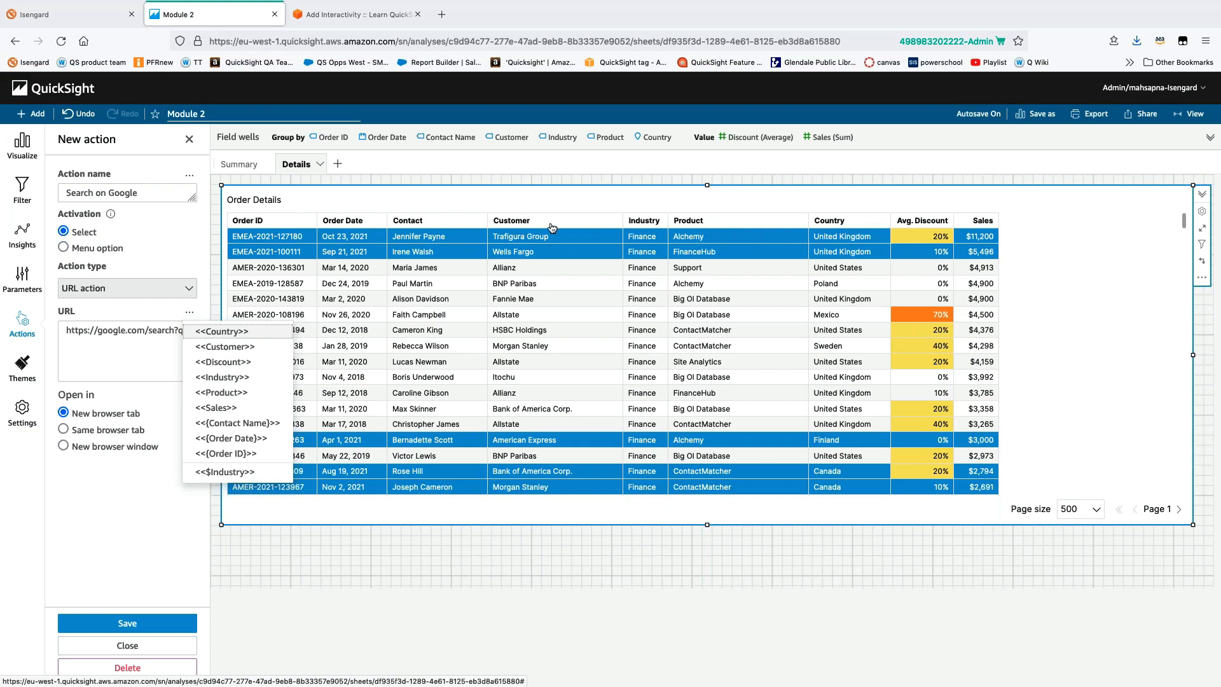
click(234, 349)
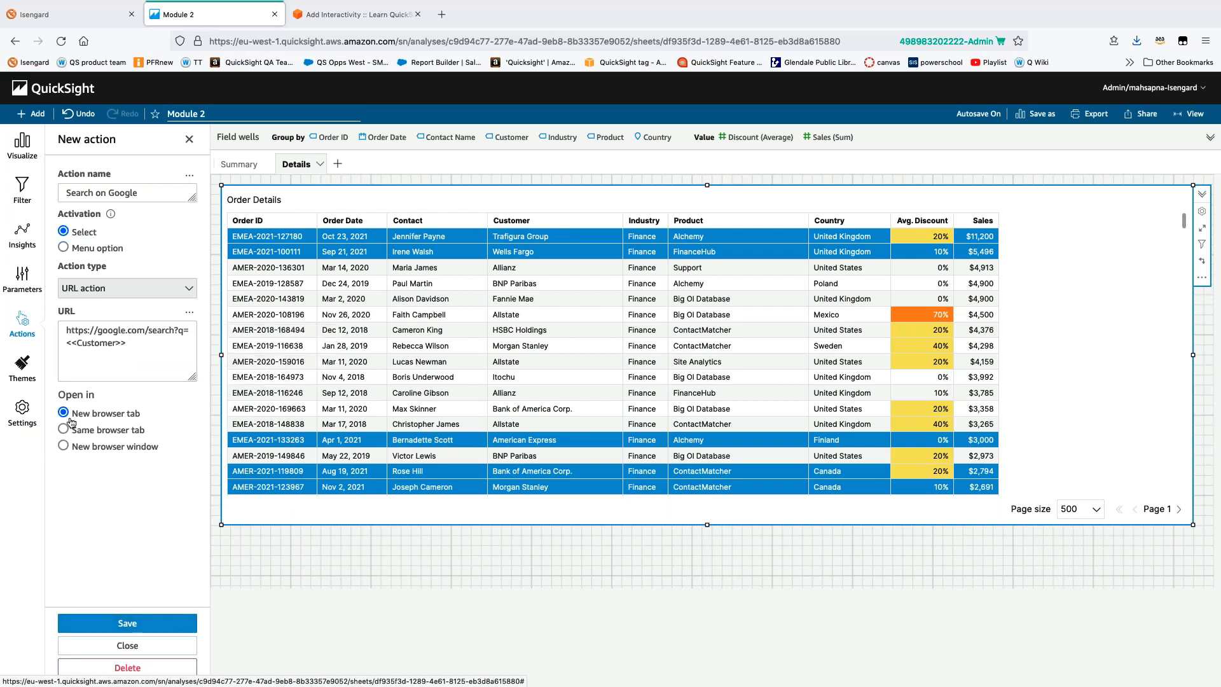
click(141, 622)
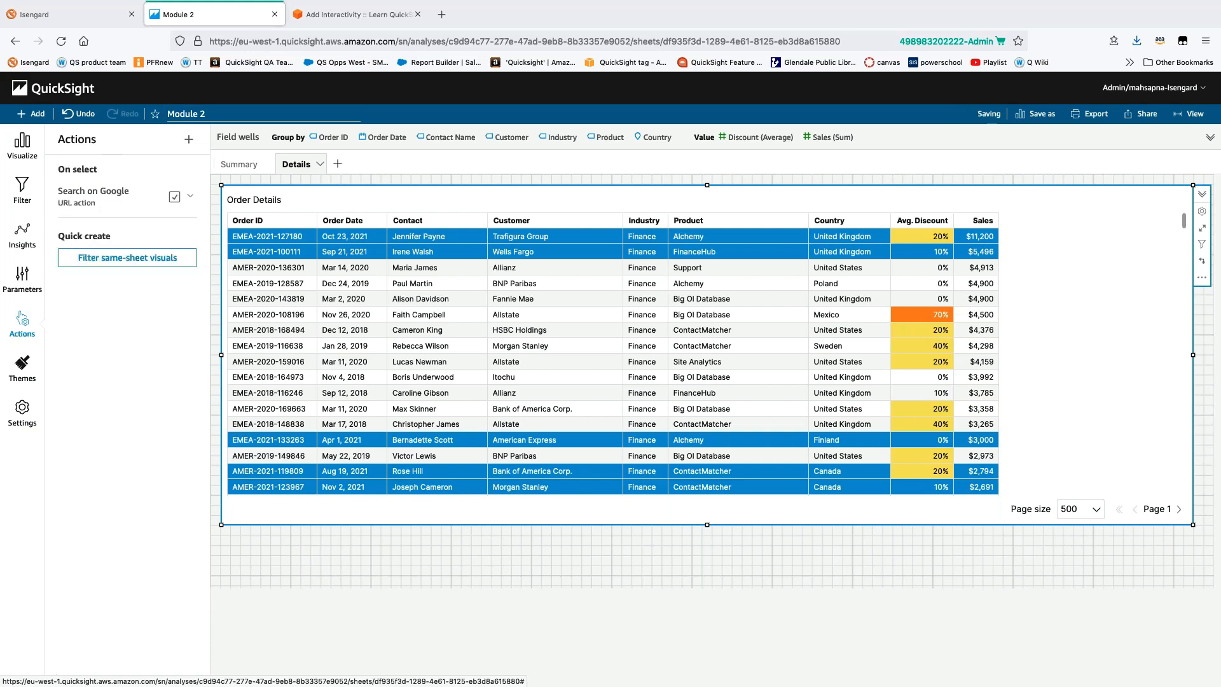
Test the URL action with the Trafigura Group row of the Order Details table and return to the Module 2 analysis
click(522, 237)
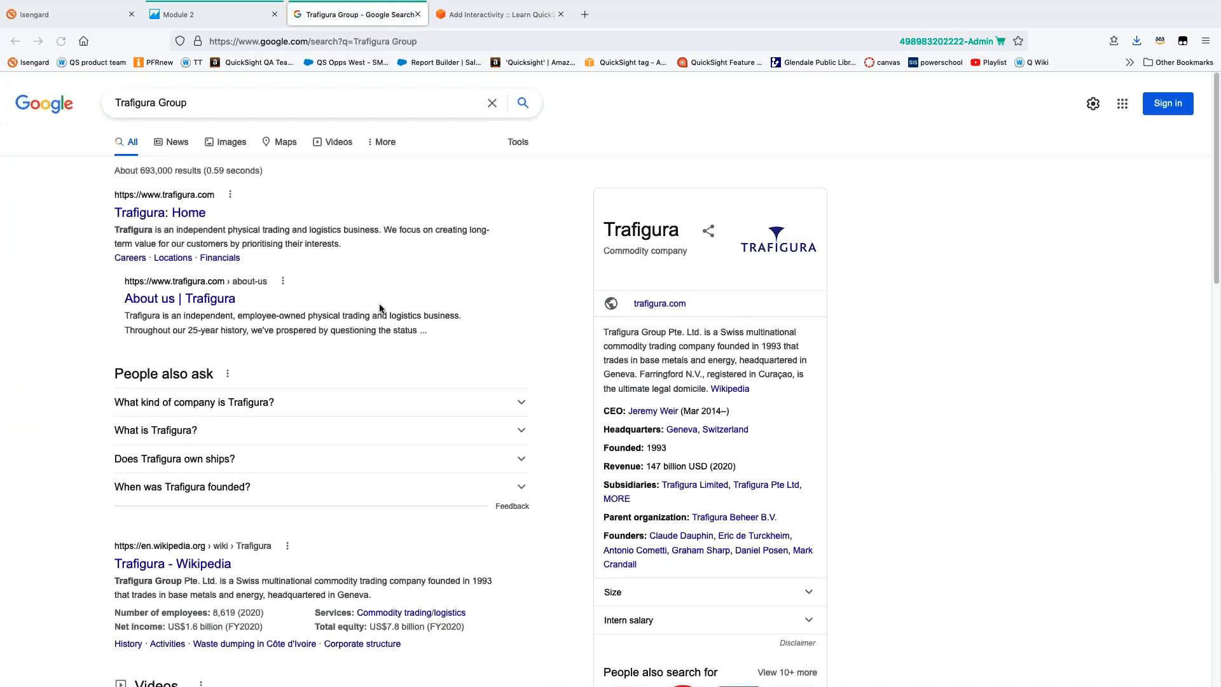
click(229, 15)
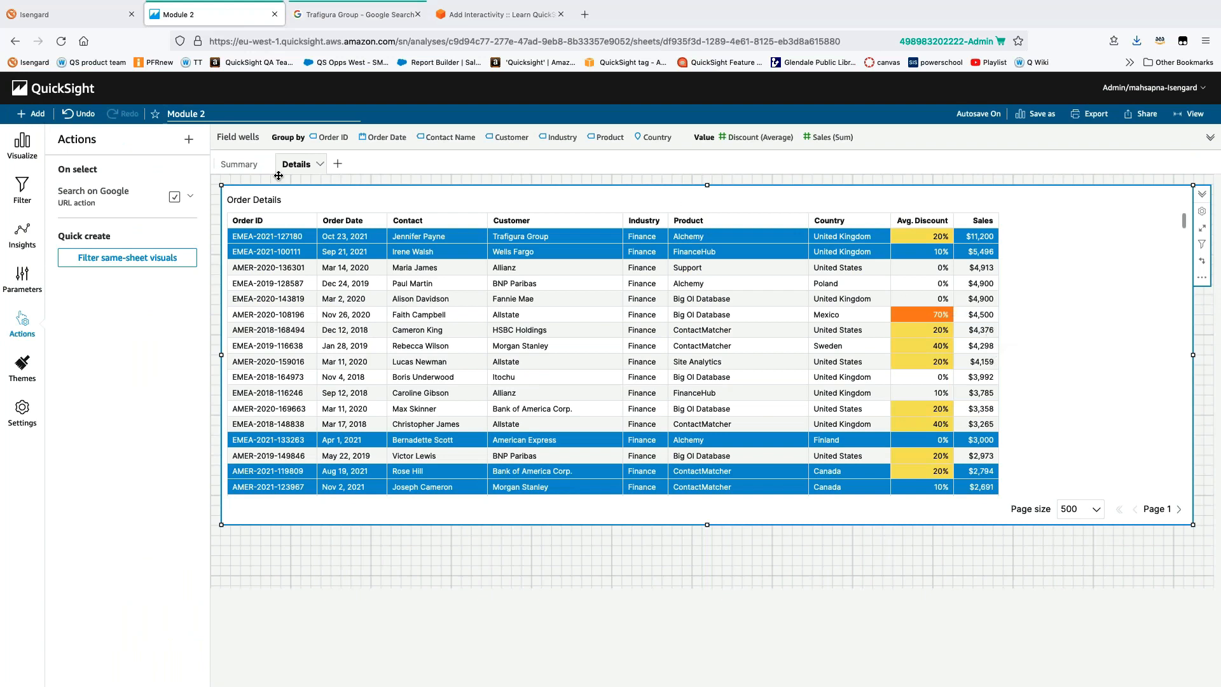
Add a new visual to the Details sheet and set its type to custom visual content
click(24, 148)
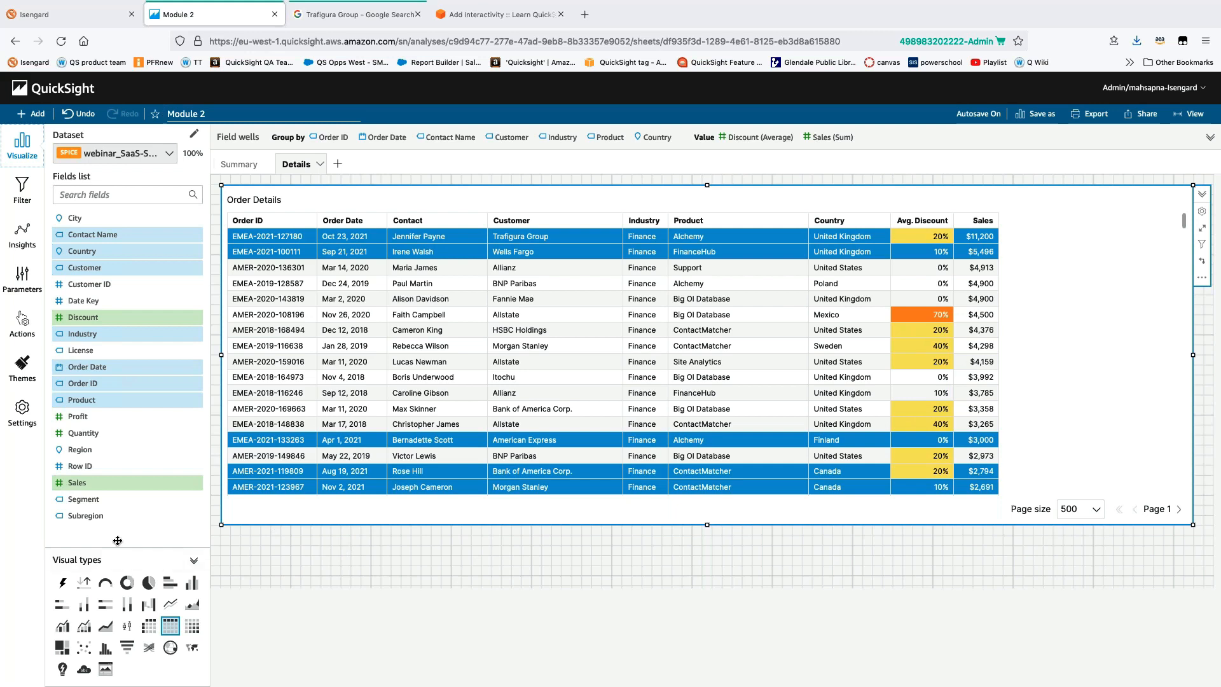
click(31, 113)
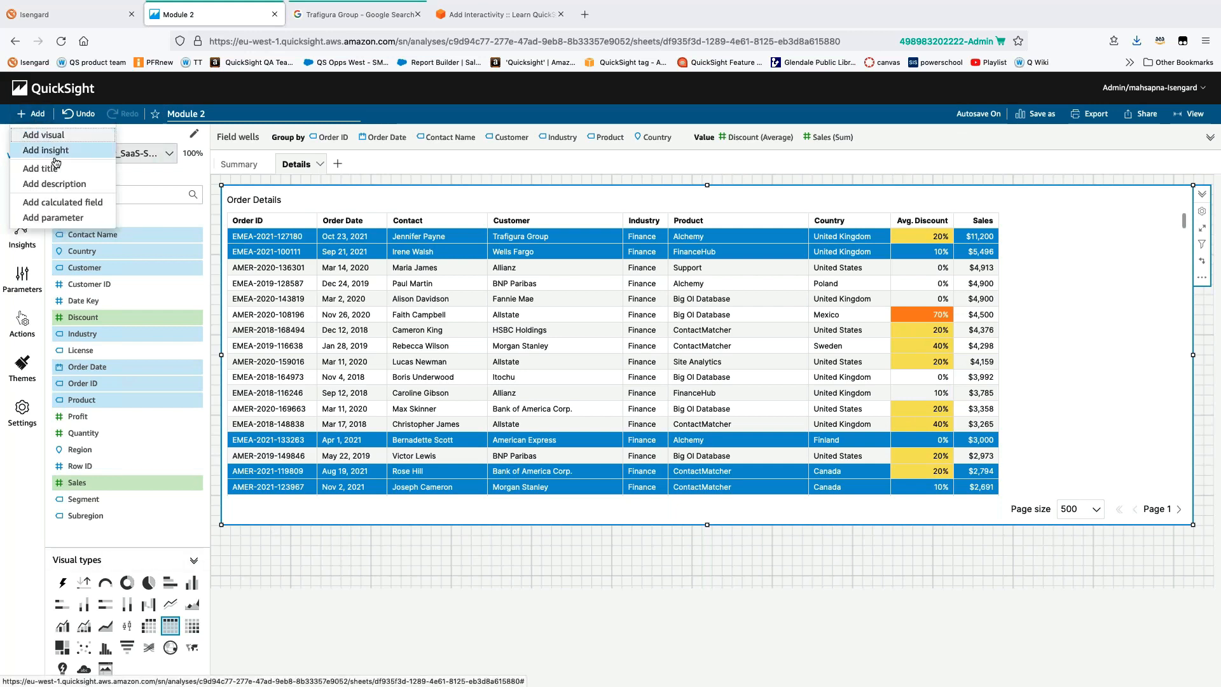
click(62, 135)
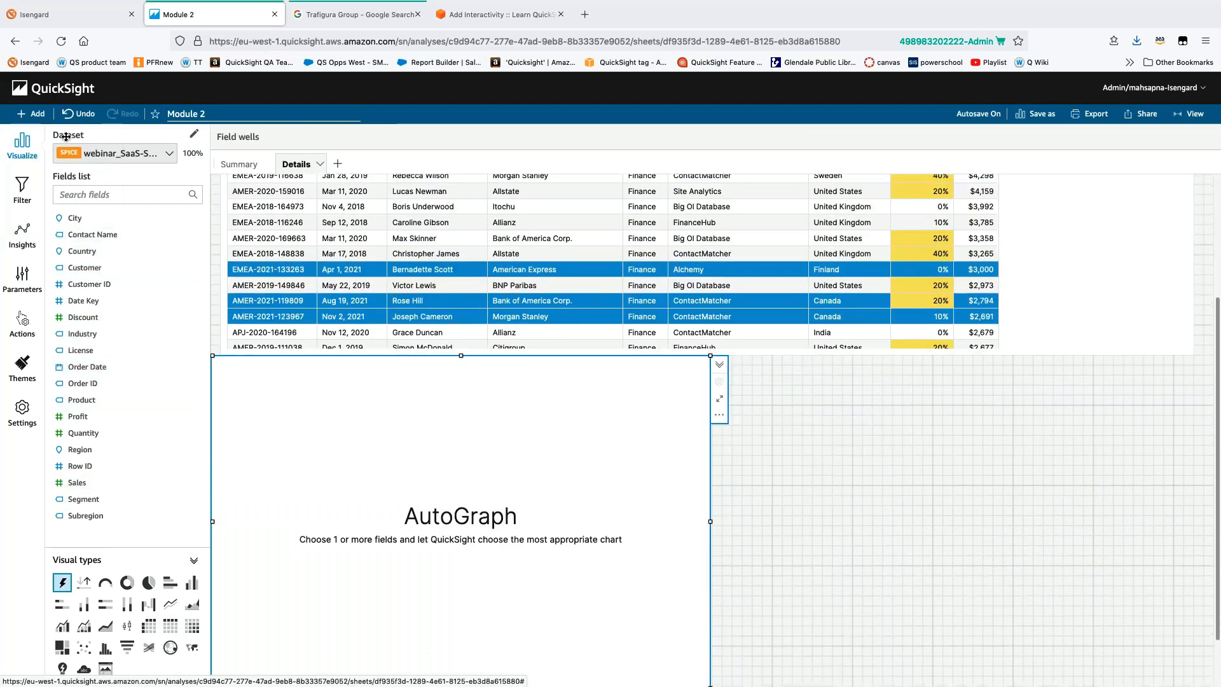
click(106, 669)
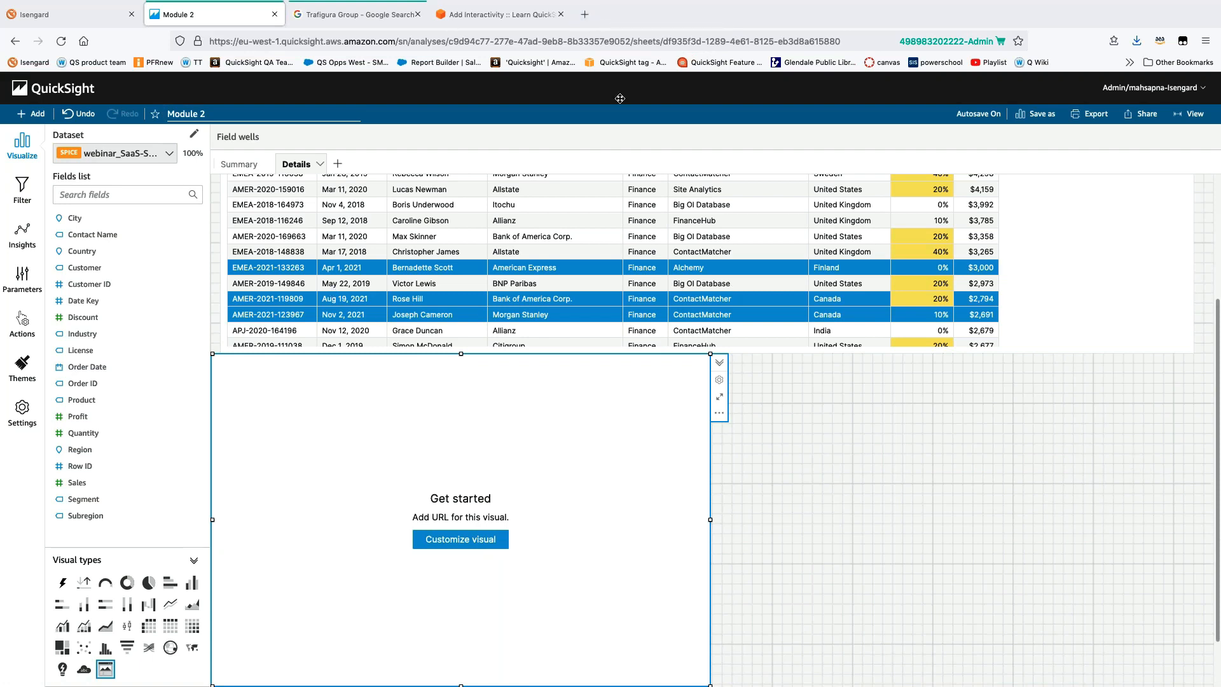
Search the web for "quicksight channel youtube" in a new browser tab and open the Amazon QuickSight channel's videos page
click(585, 15)
text(quicks)
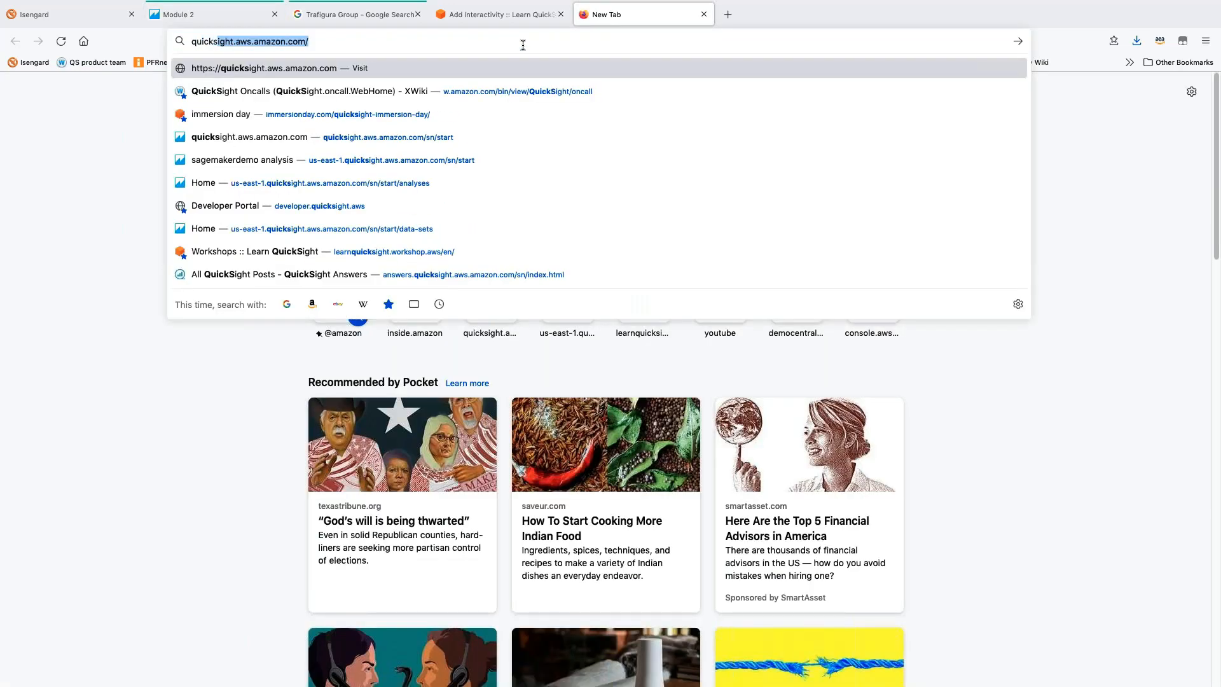
text(ight ch)
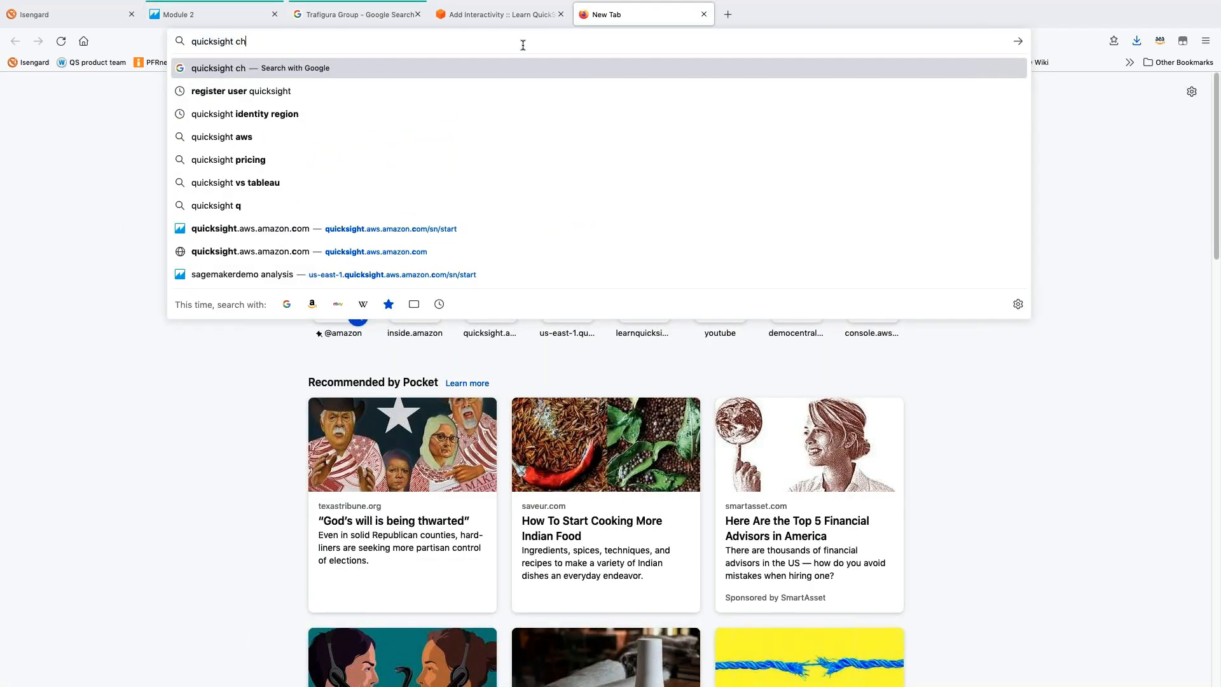
text(annel youtube)
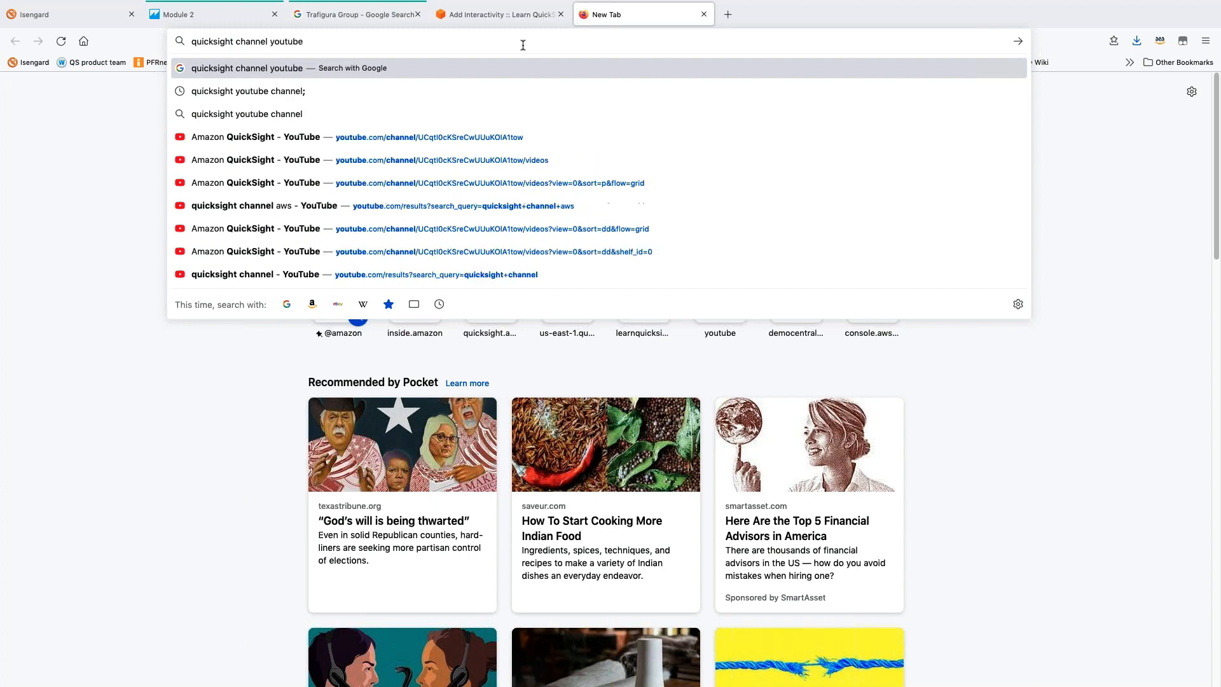
key(Return)
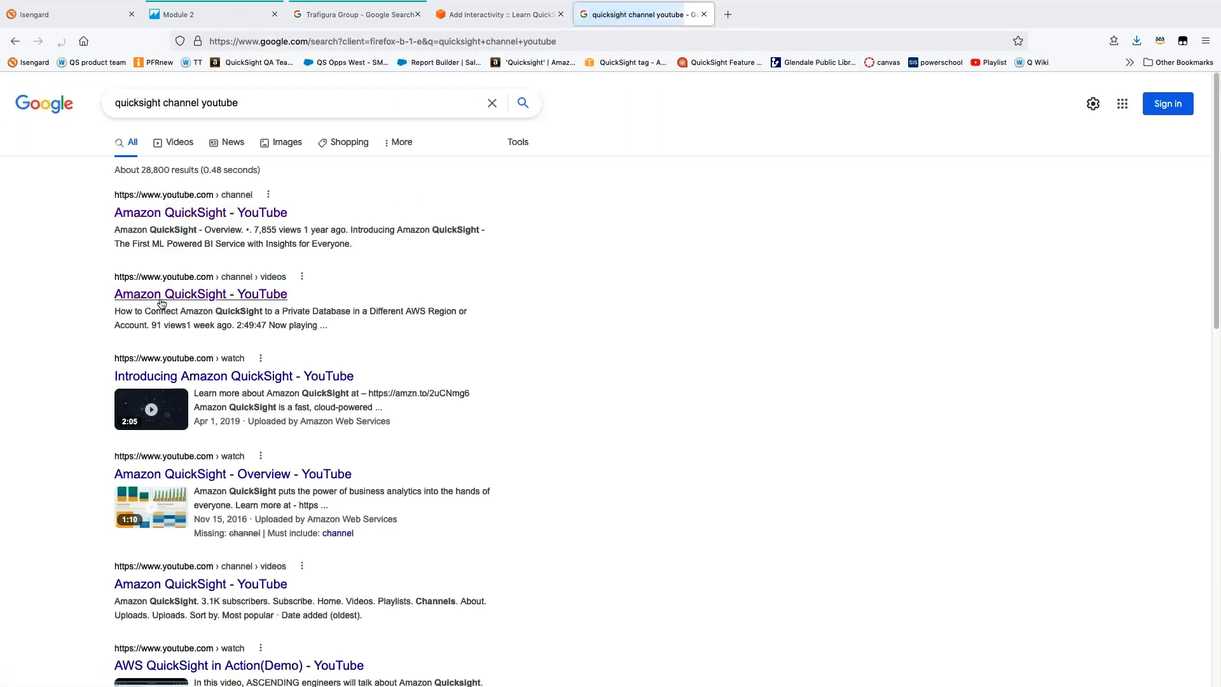
click(249, 294)
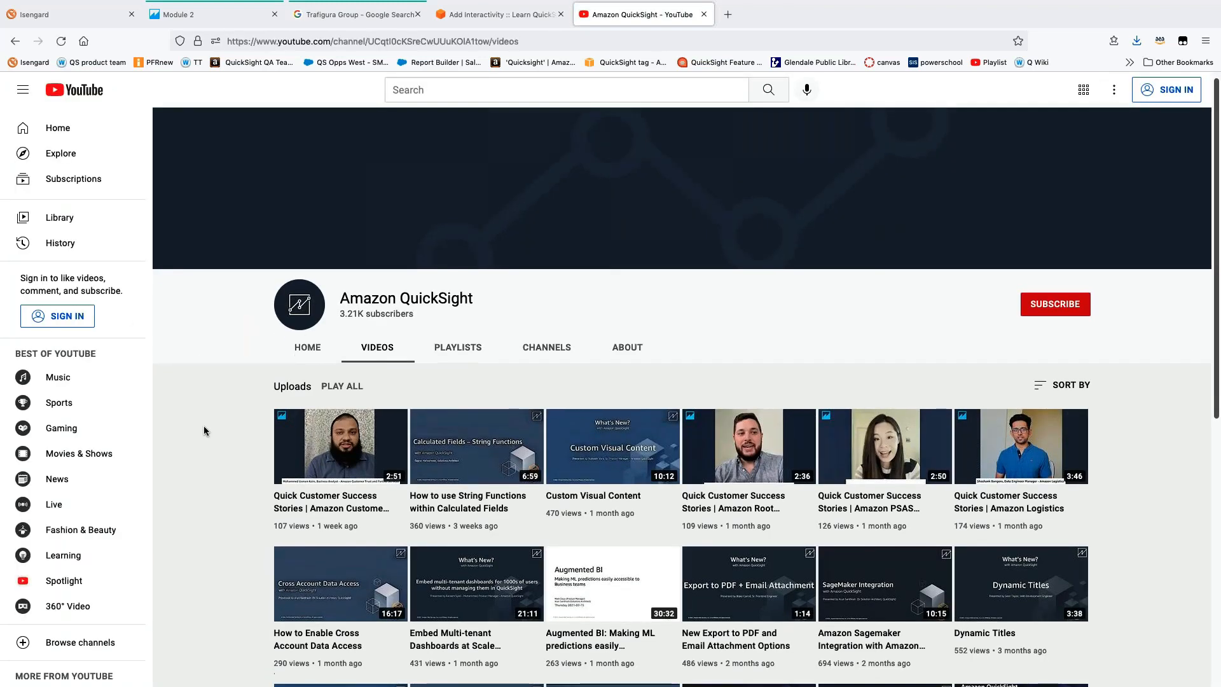
Open the video How to use String Functions within Calculated Fields and show its embed code from the share options
scroll(203, 425, down, 1)
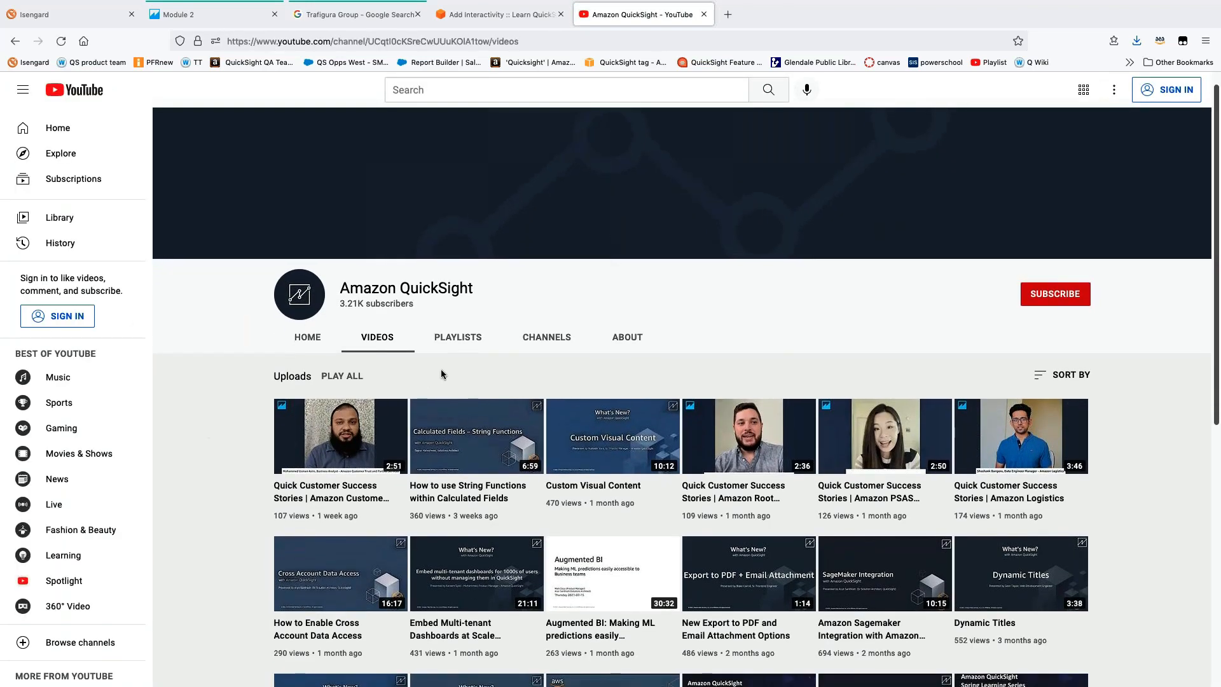
click(458, 426)
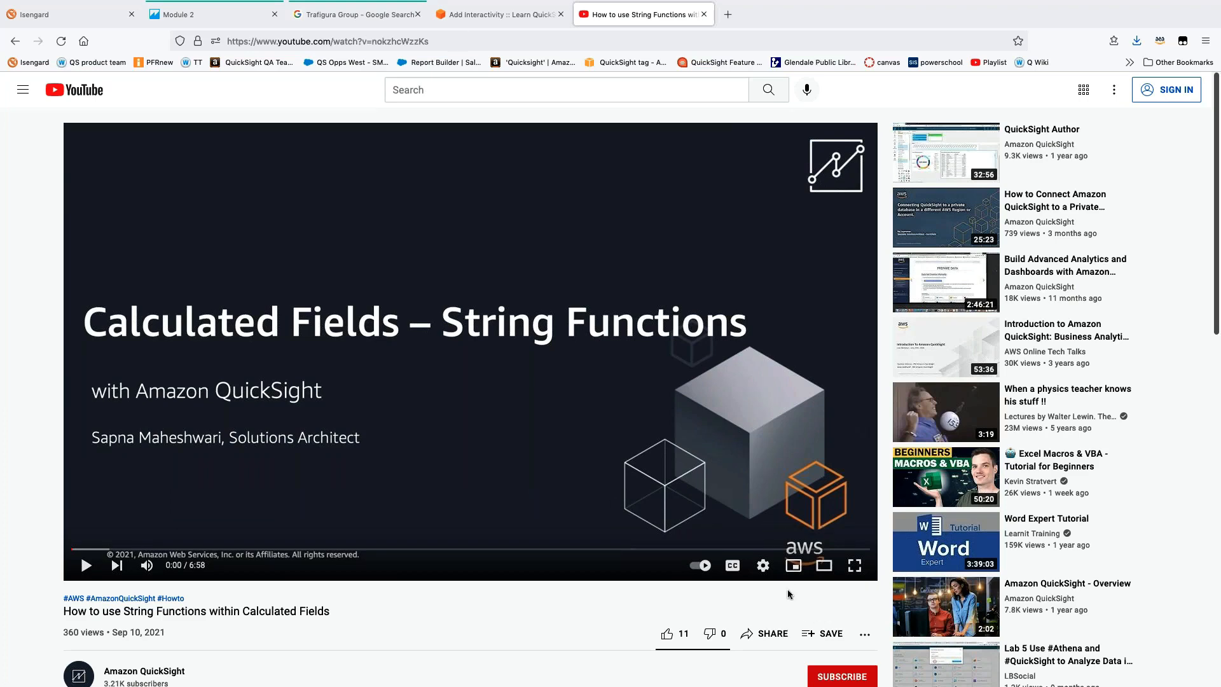
scroll(788, 593, down, 1)
scroll(789, 594, down, 2)
click(764, 583)
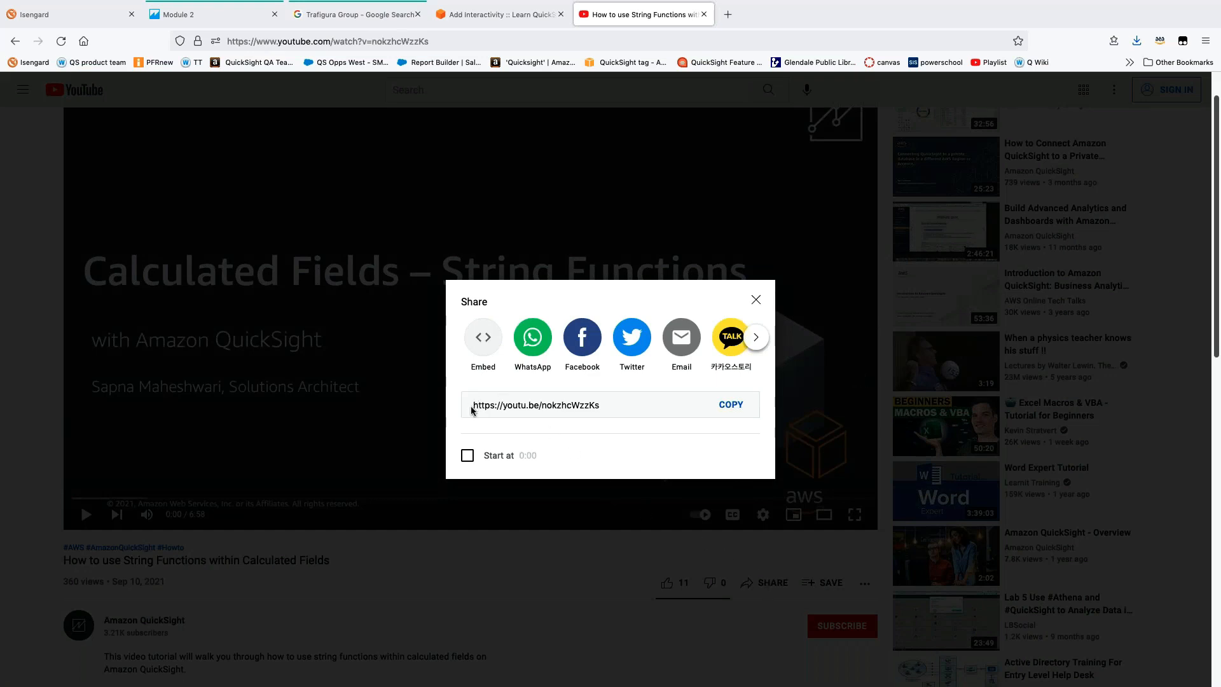
click(484, 337)
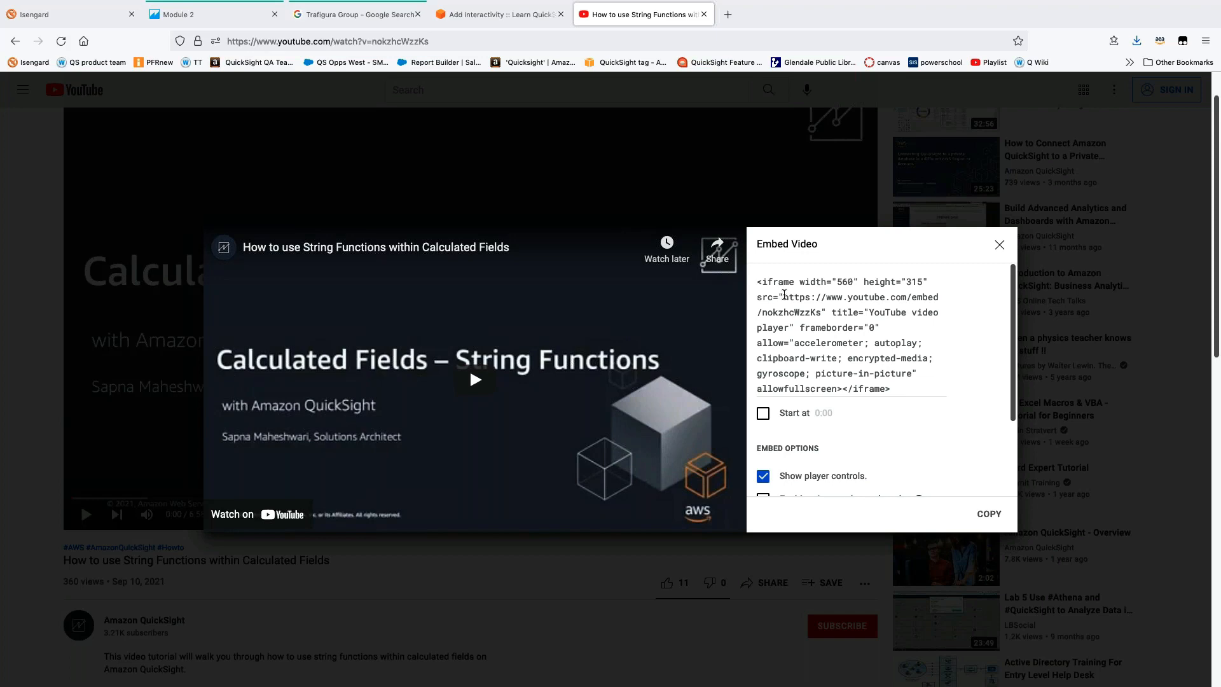
click(784, 295)
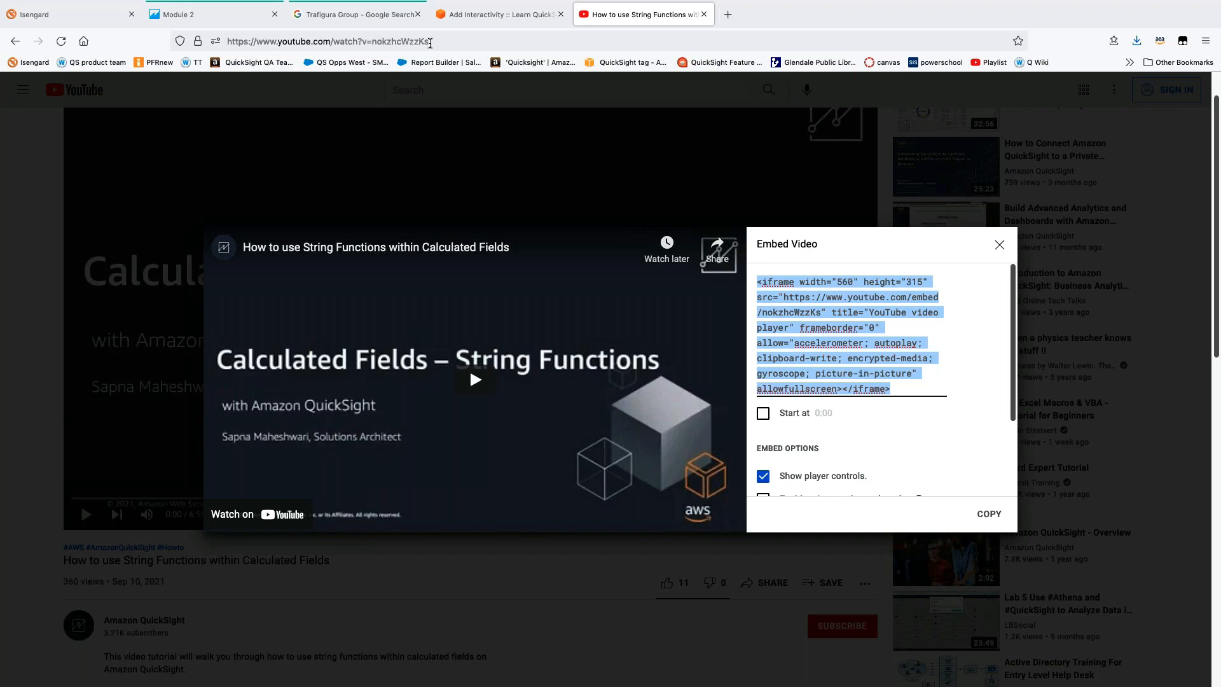
Copy the video page's URL, switch to the Module 2 analysis in QuickSight and paste it as the custom content URL
drag(454, 41, 221, 44)
key(super+c)
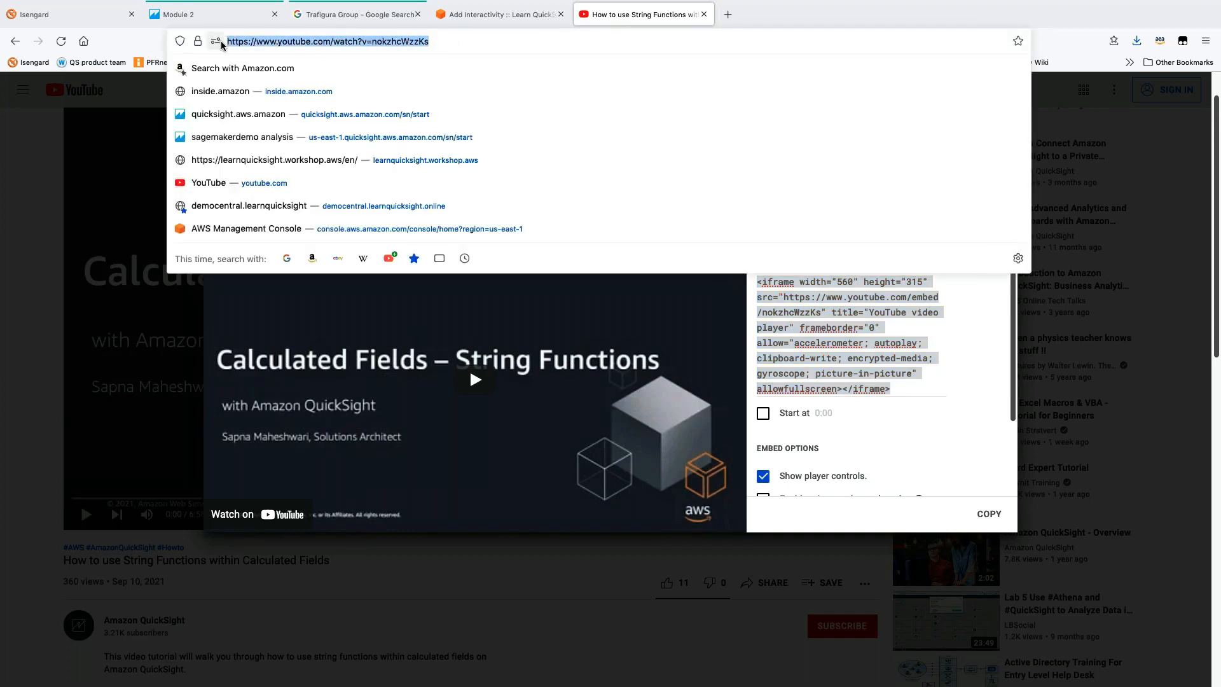
click(496, 16)
click(195, 21)
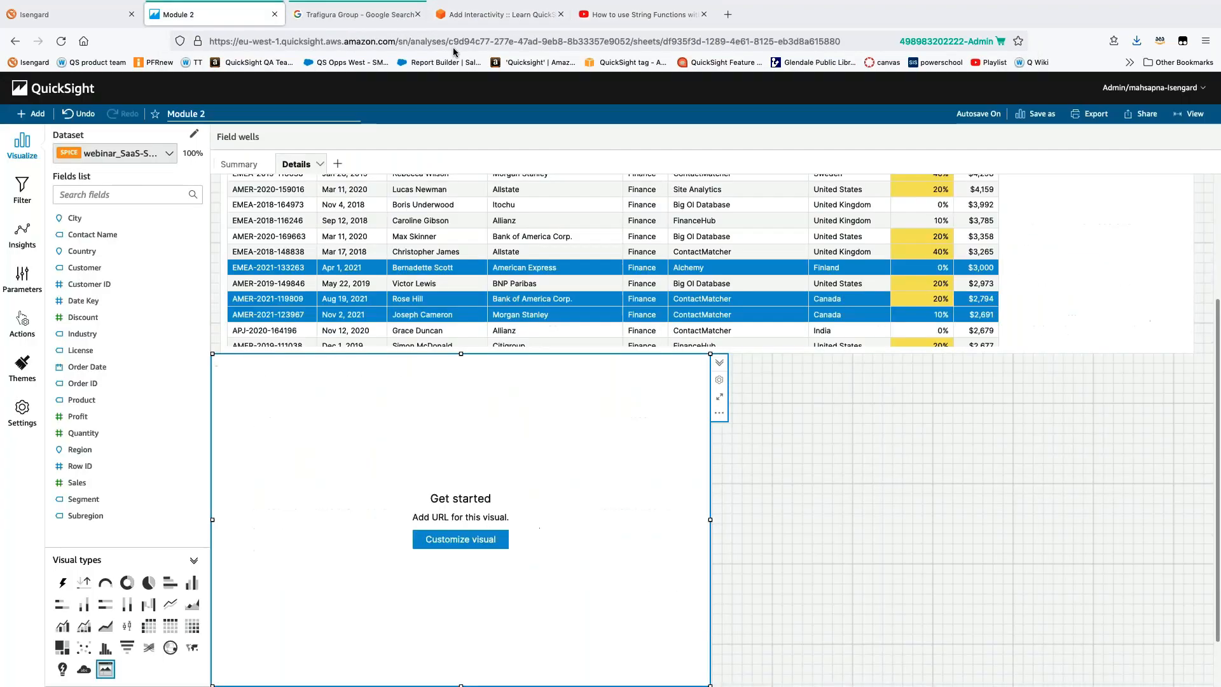
click(468, 547)
click(114, 262)
key(super+v)
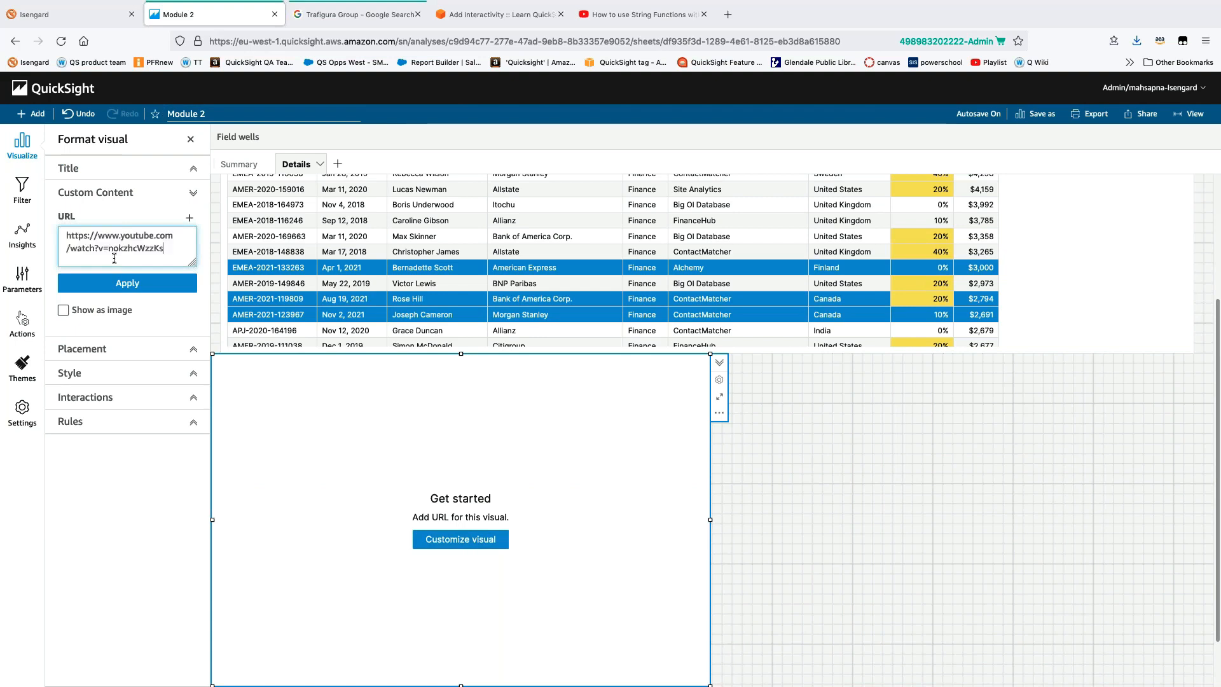
Replace the watch?v= part of the custom content URL with embed/ and apply the change
click(109, 248)
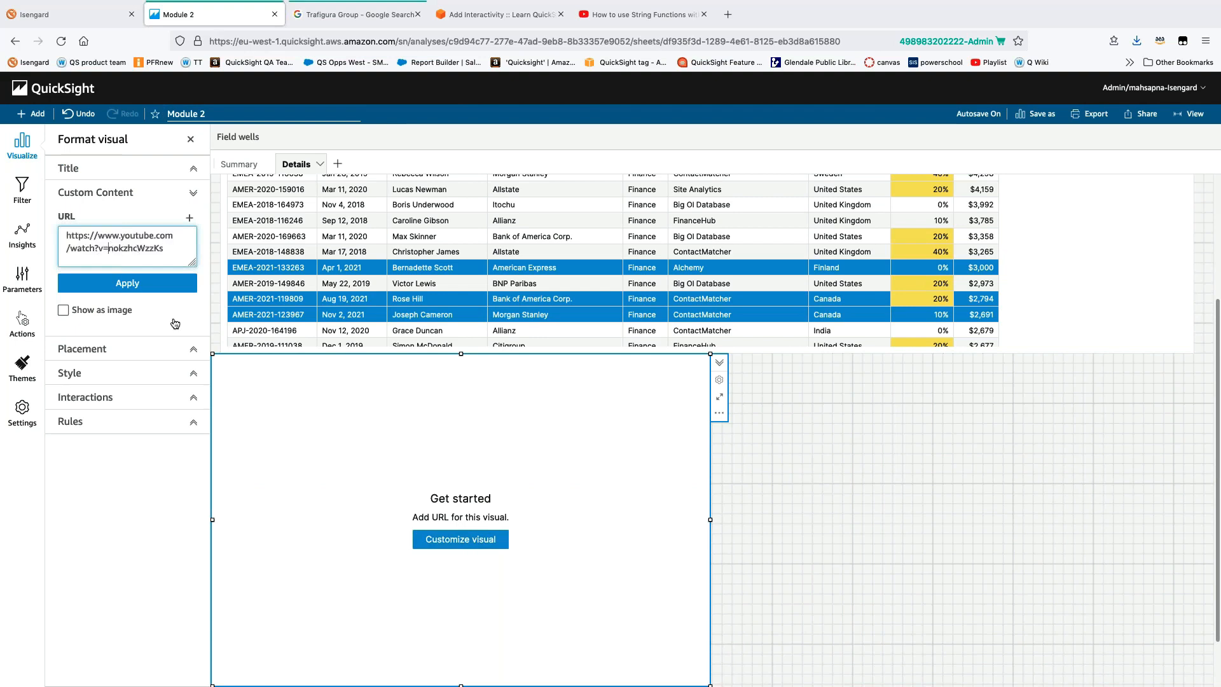
key(BackSpace)
key(BackSpace)
key(BackSpace)
key(BackSpace)
key(BackSpace)
key(BackSpace)
key(BackSpace)
key(BackSpace)
text(embed/)
click(157, 289)
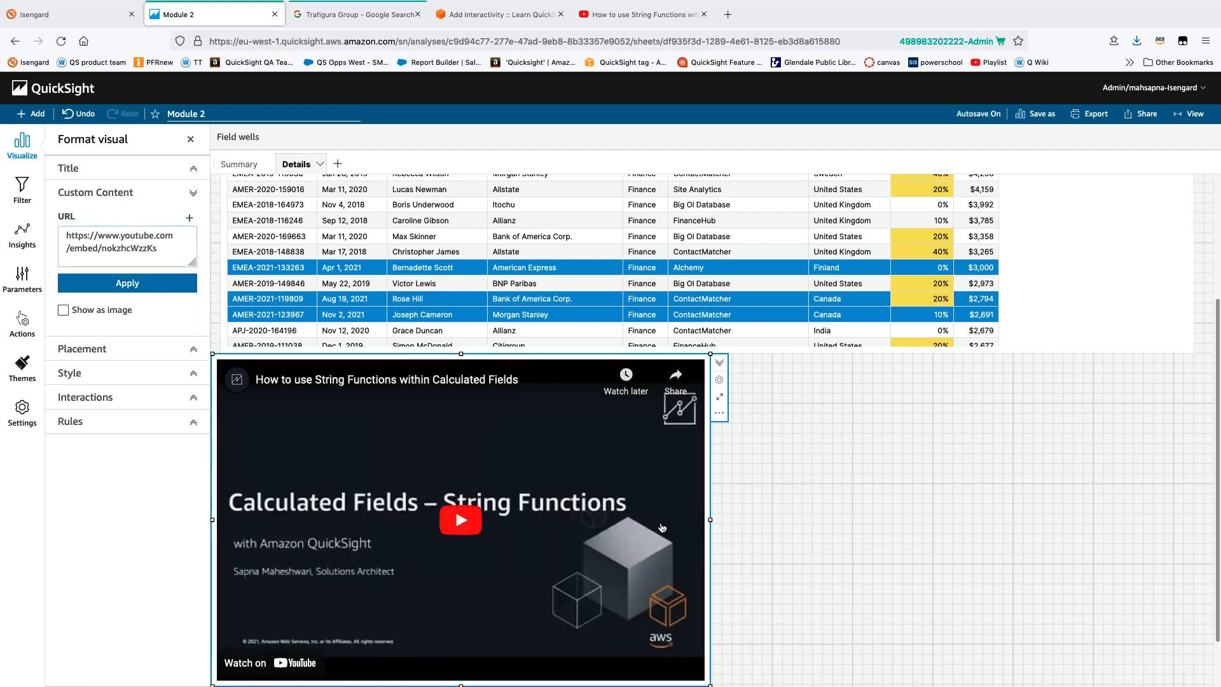
Play the embedded video on the Details sheet to test it, and close the visual's formatting options
scroll(808, 508, down, 1)
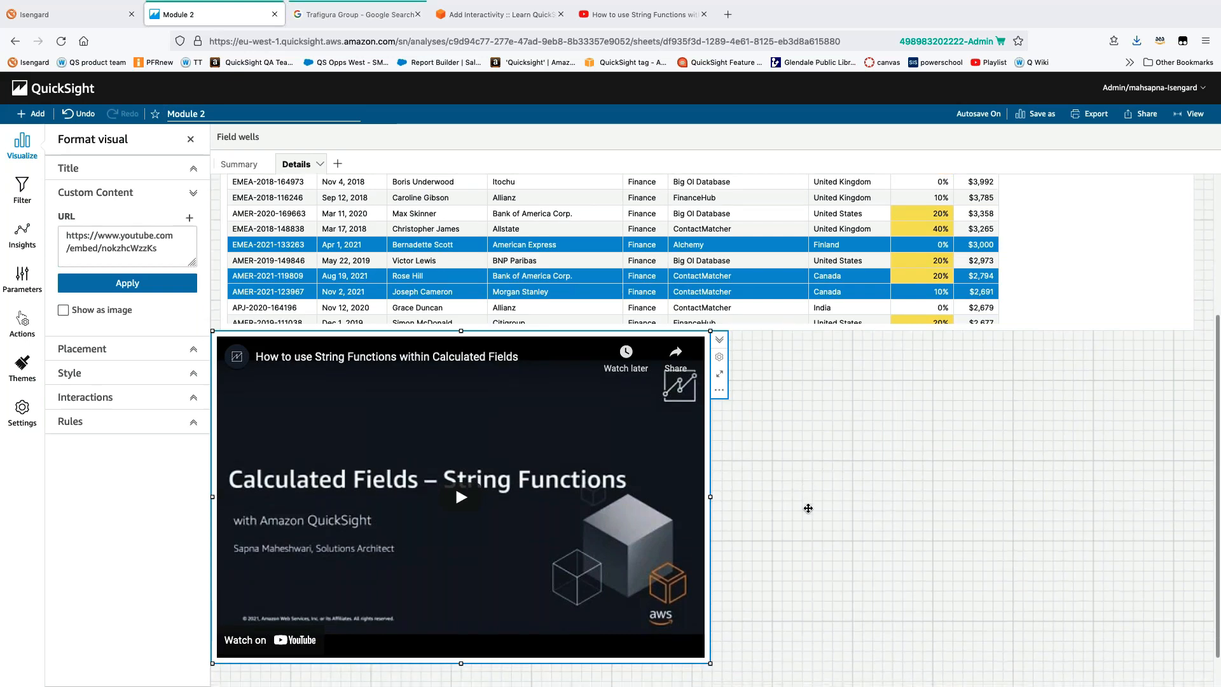
scroll(808, 508, down, 2)
scroll(807, 508, up, 4)
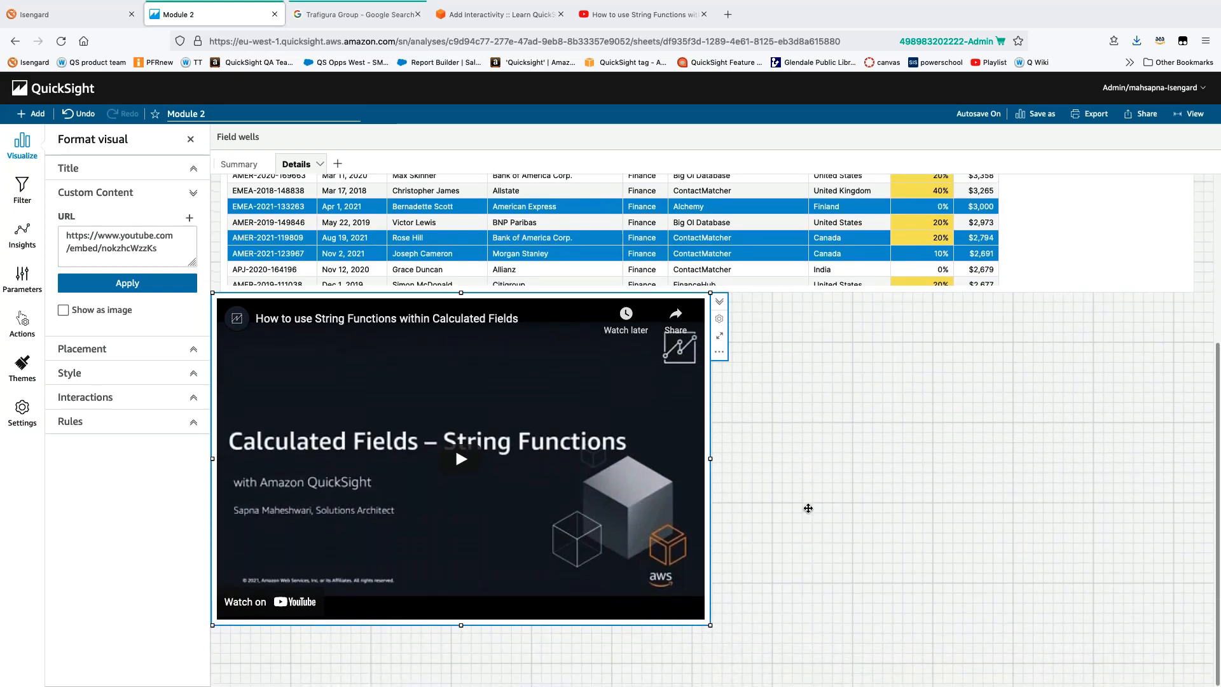
click(454, 557)
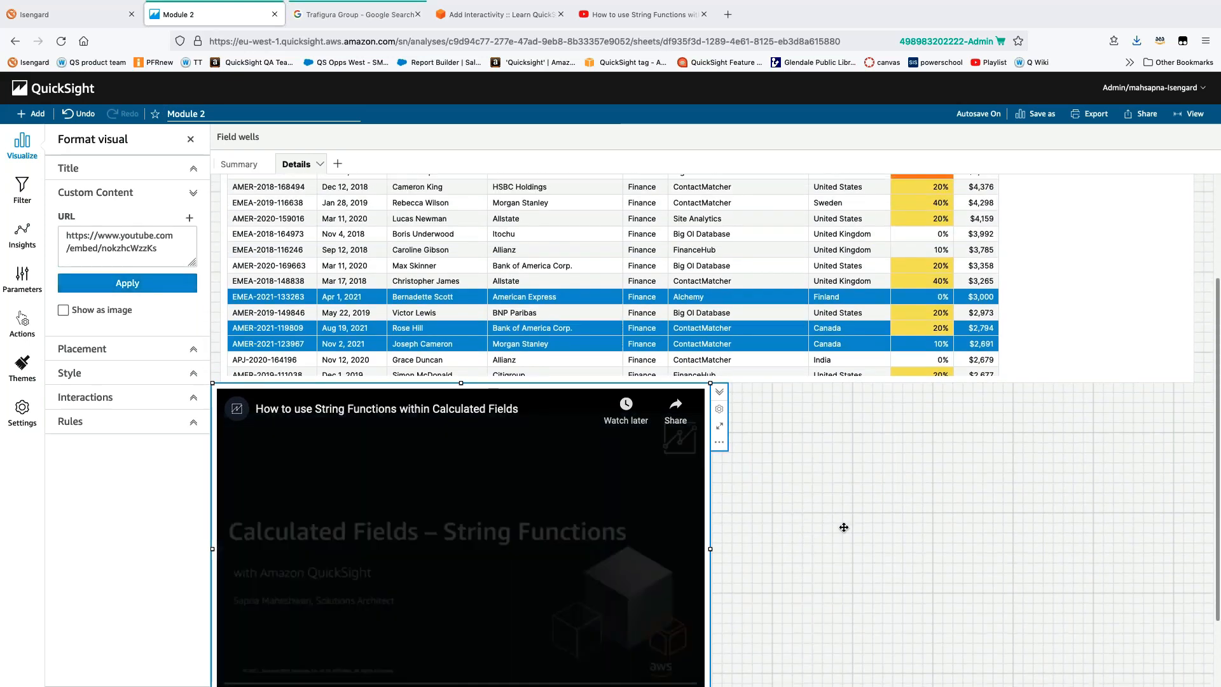
scroll(844, 525, down, 4)
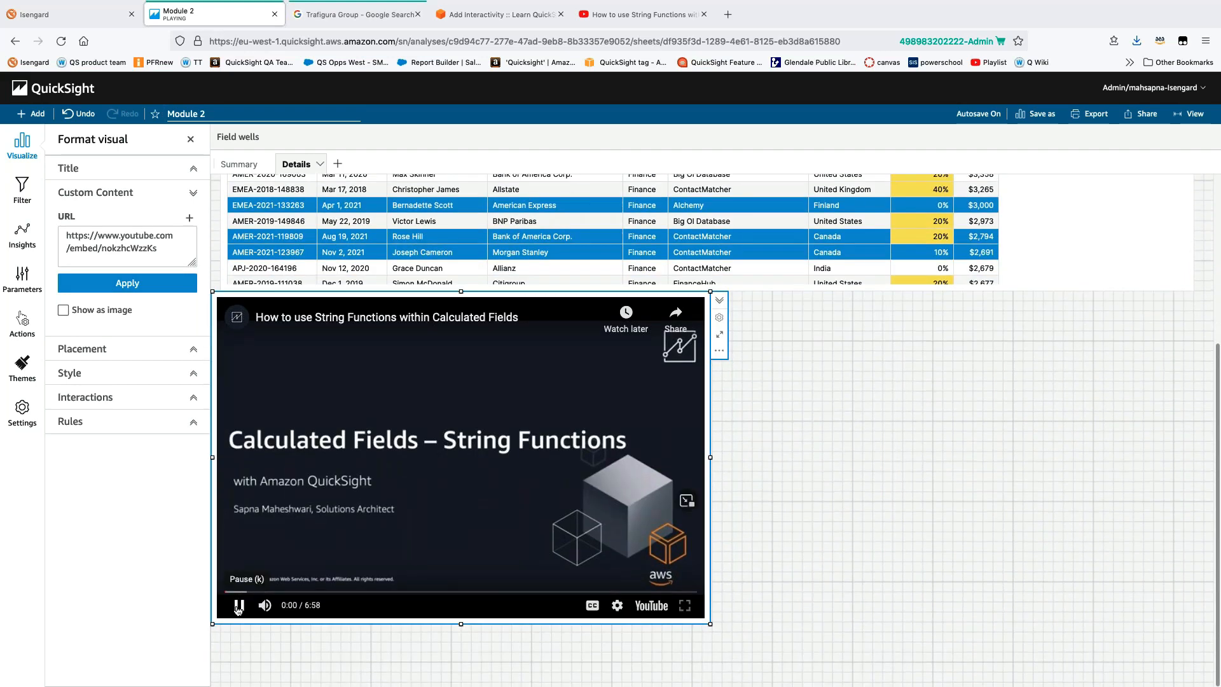
scroll(1051, 427, up, 5)
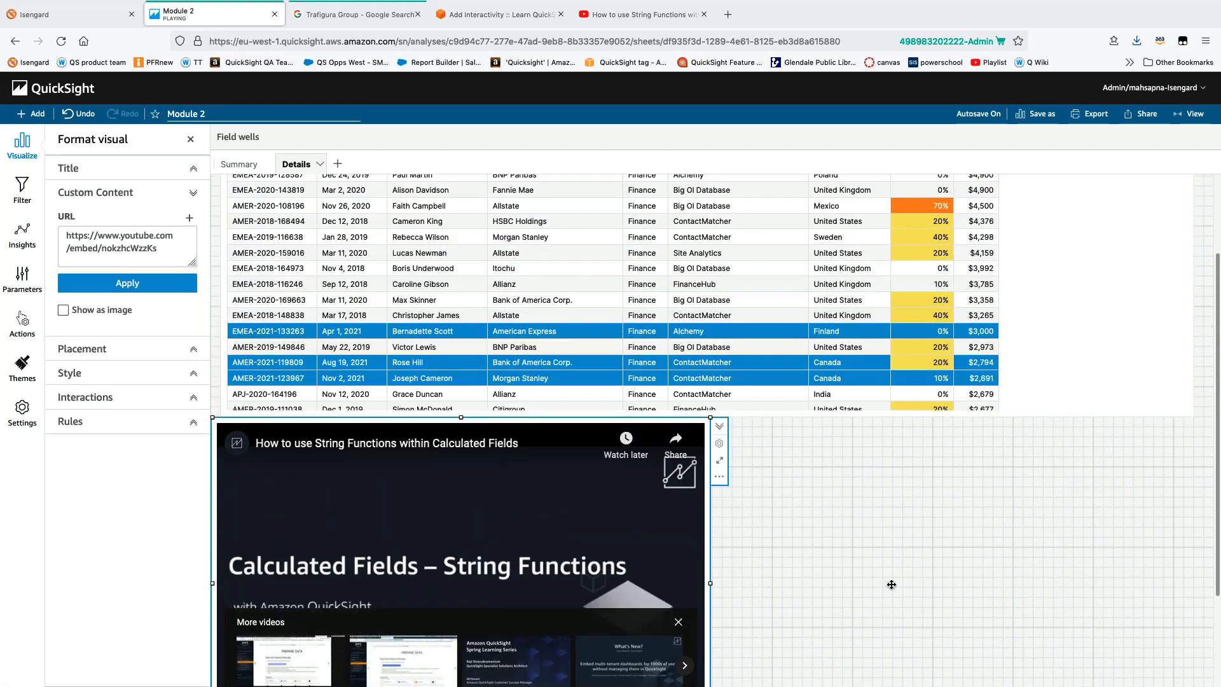
scroll(891, 583, up, 3)
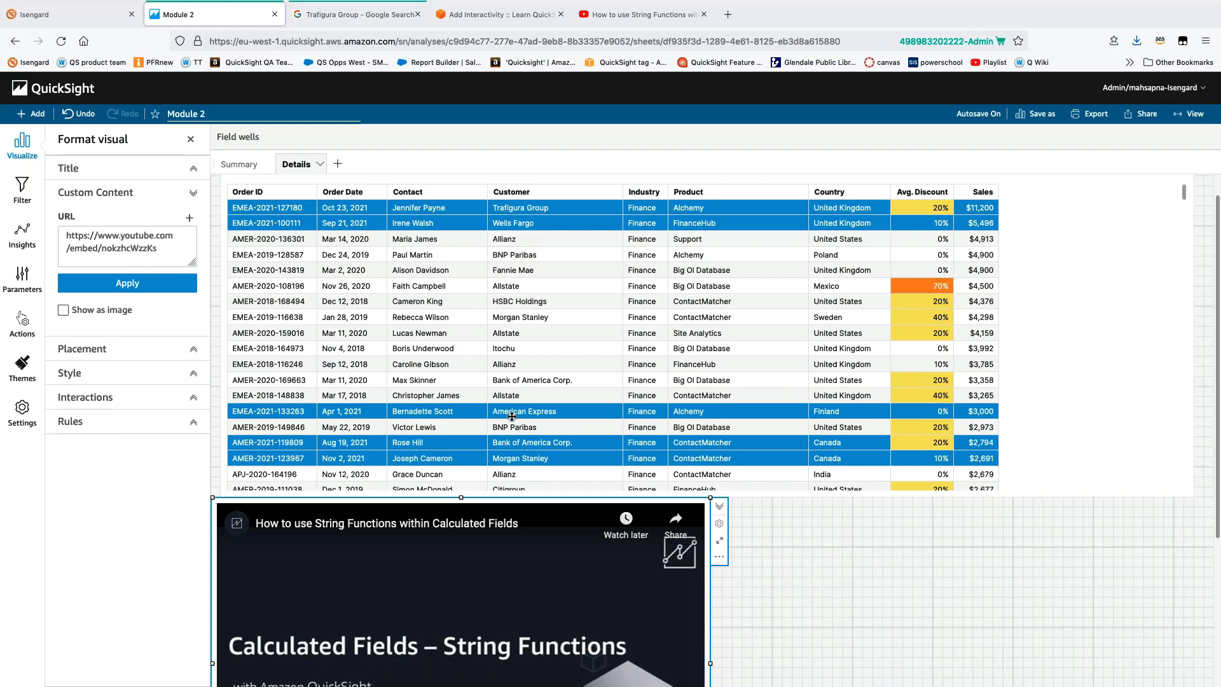
scroll(778, 601, down, 2)
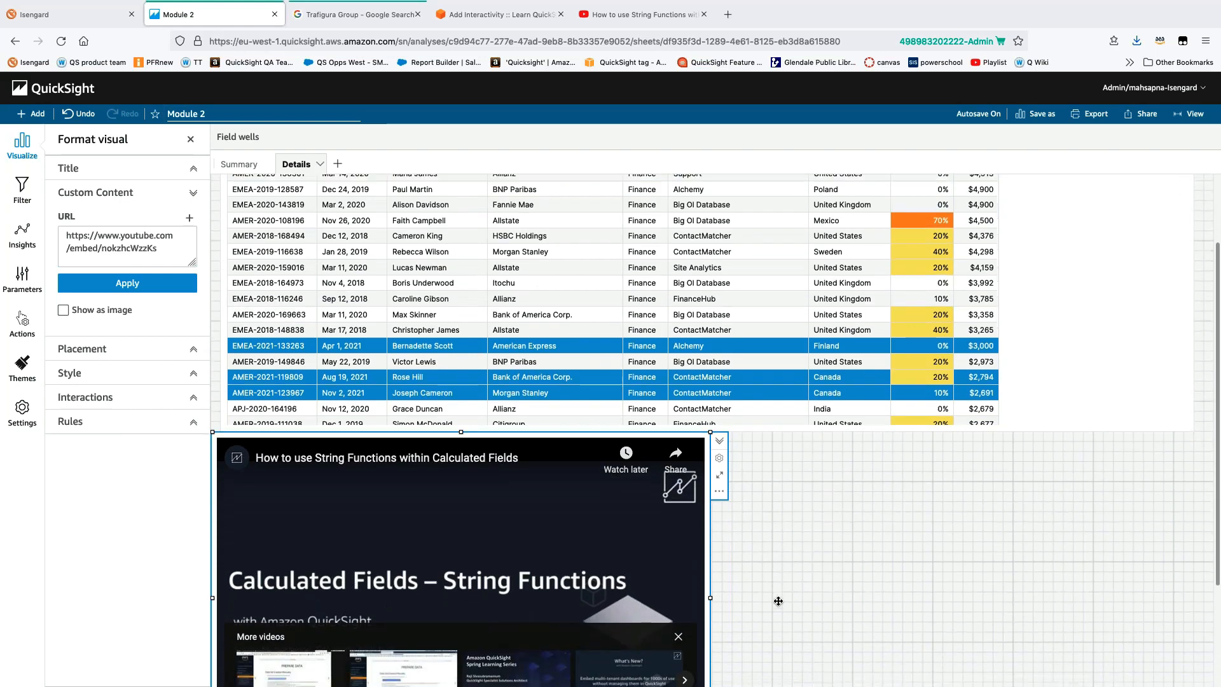
scroll(778, 601, down, 1)
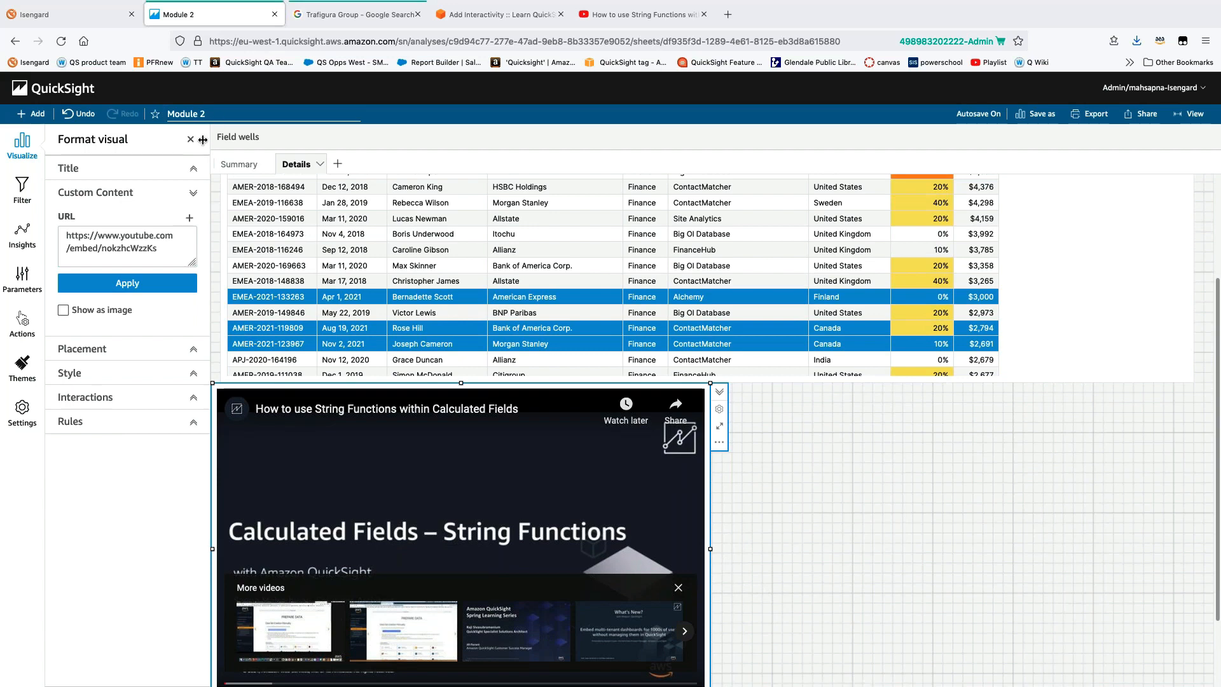
click(190, 139)
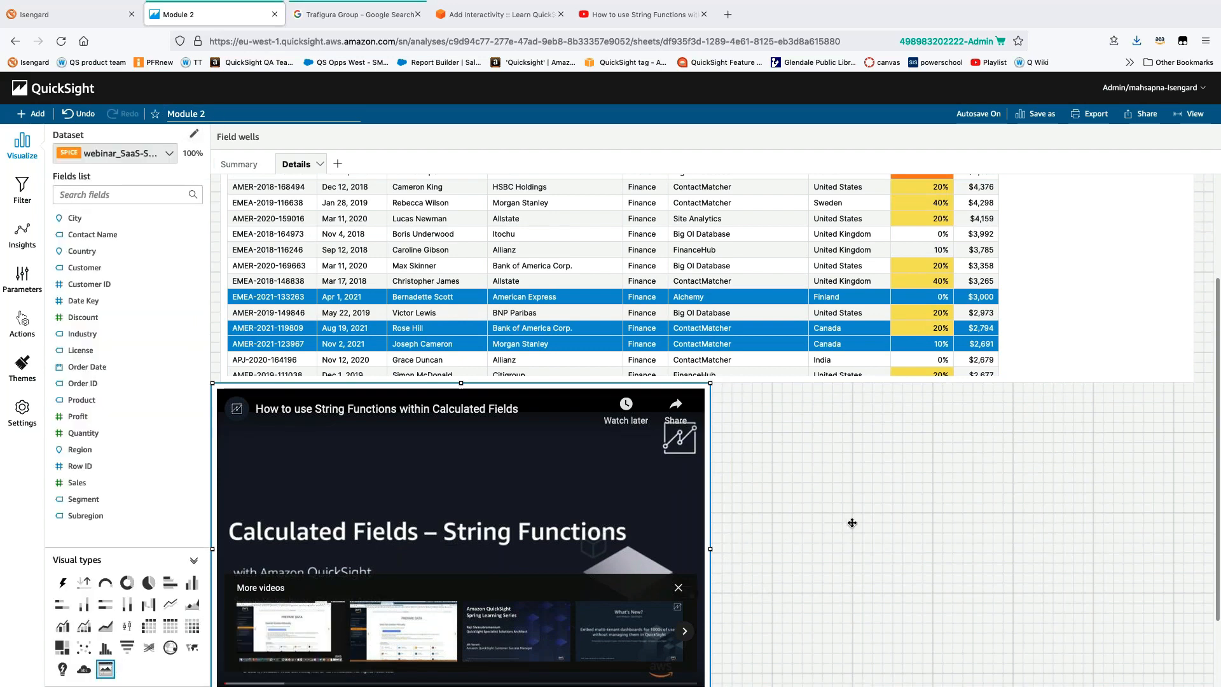
scroll(852, 522, up, 3)
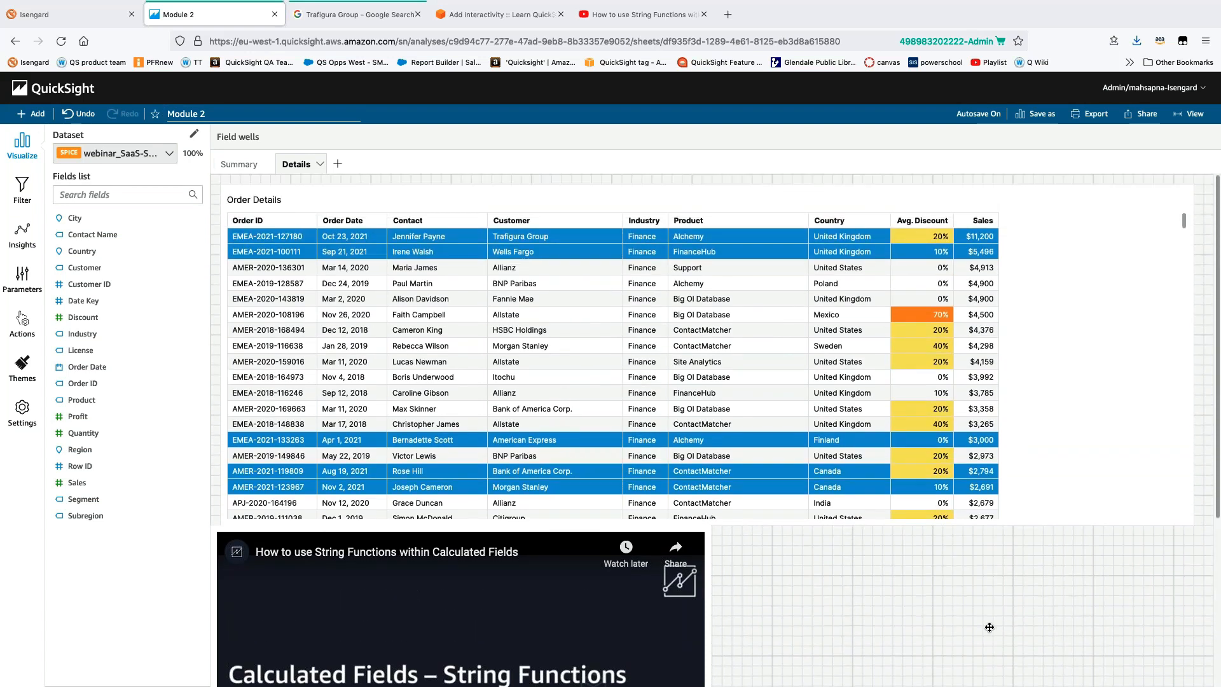
Close the YouTube video and Trafigura Group search tabs and return to the Details sheet of the Module 2 analysis
click(486, 17)
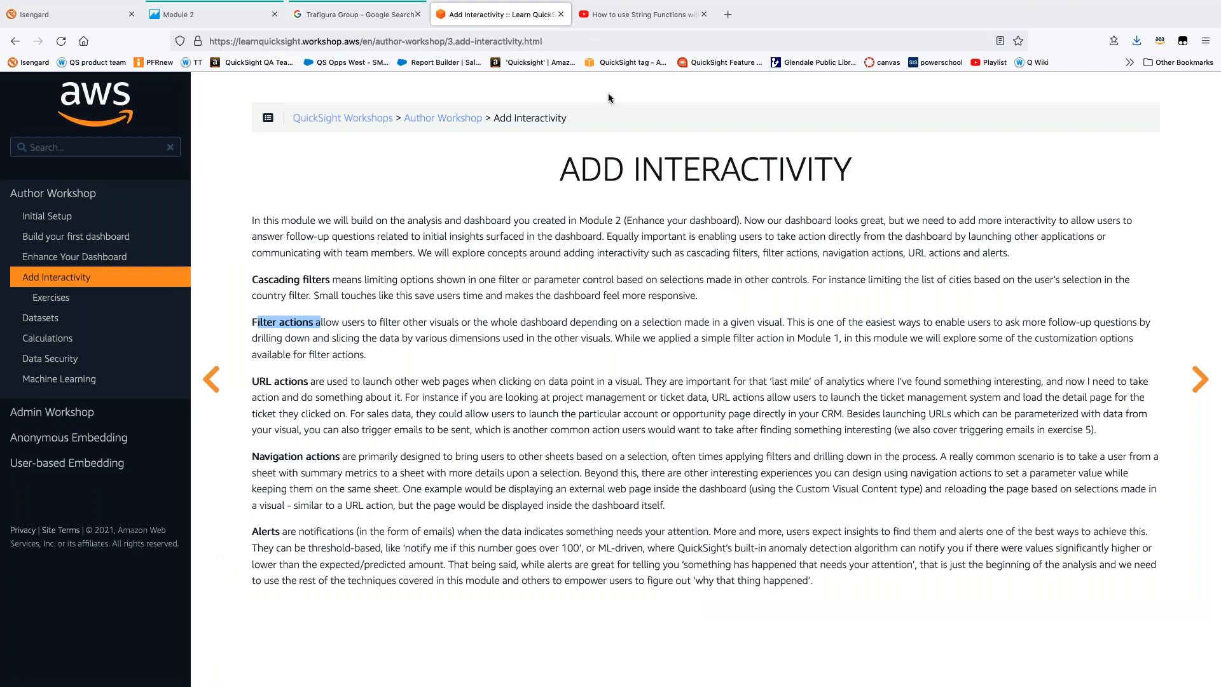
click(627, 16)
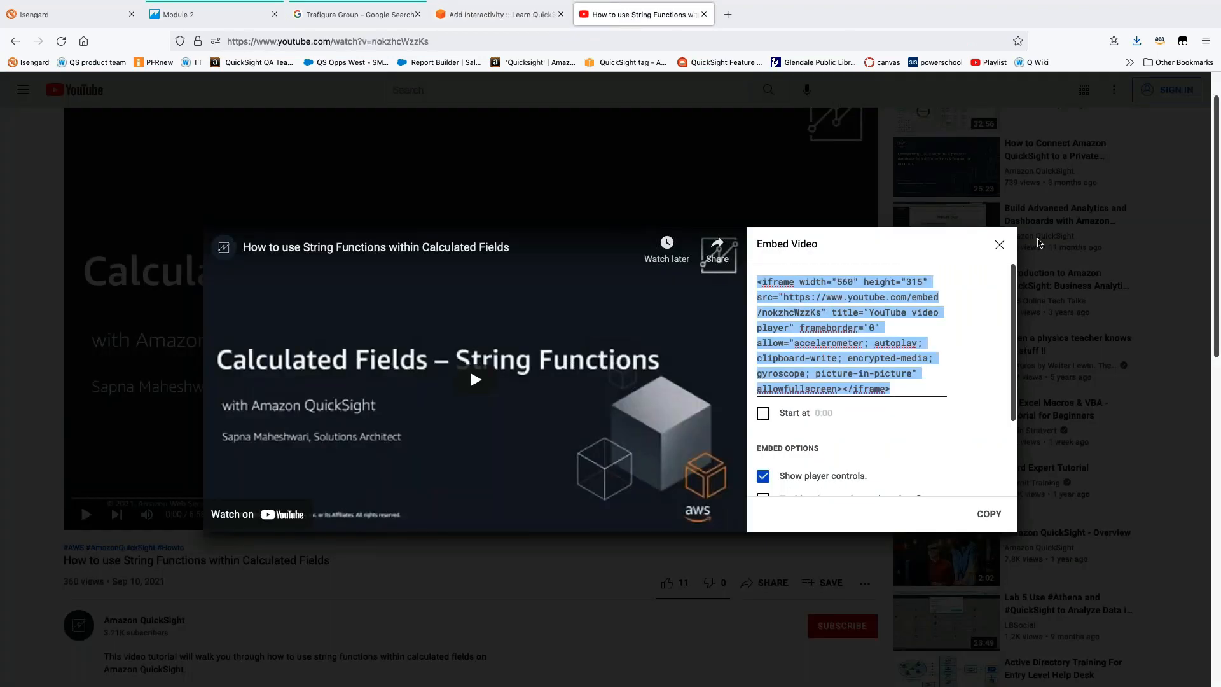
click(999, 245)
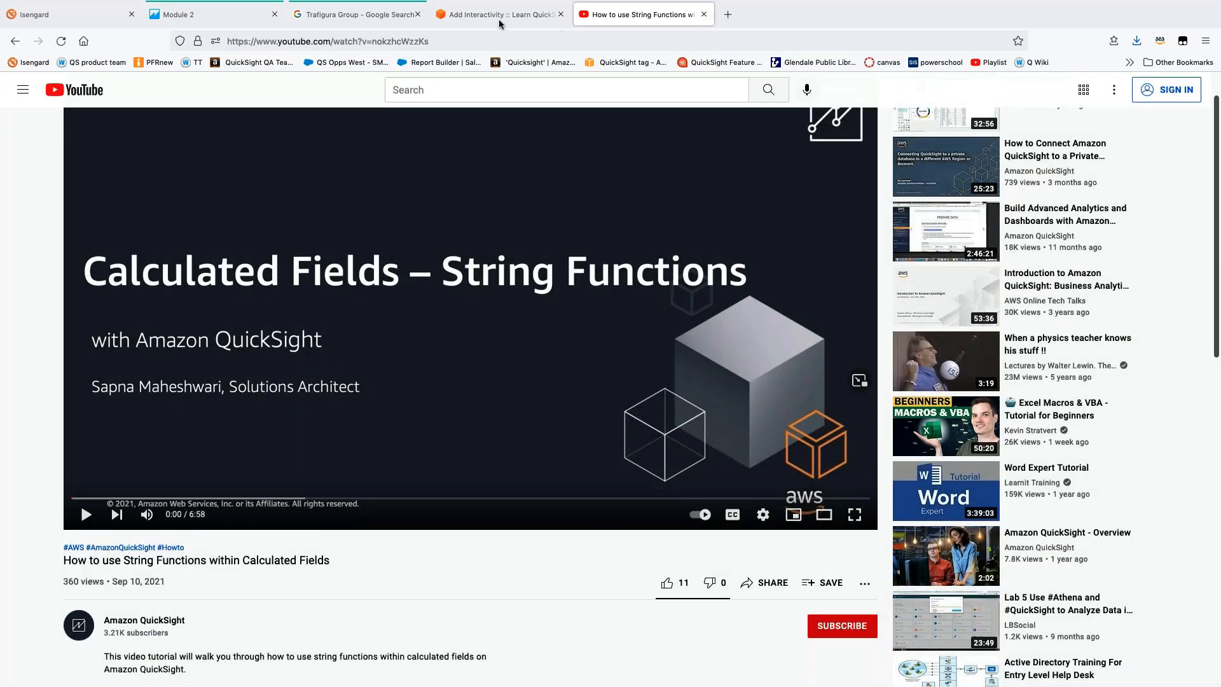
click(704, 14)
click(371, 16)
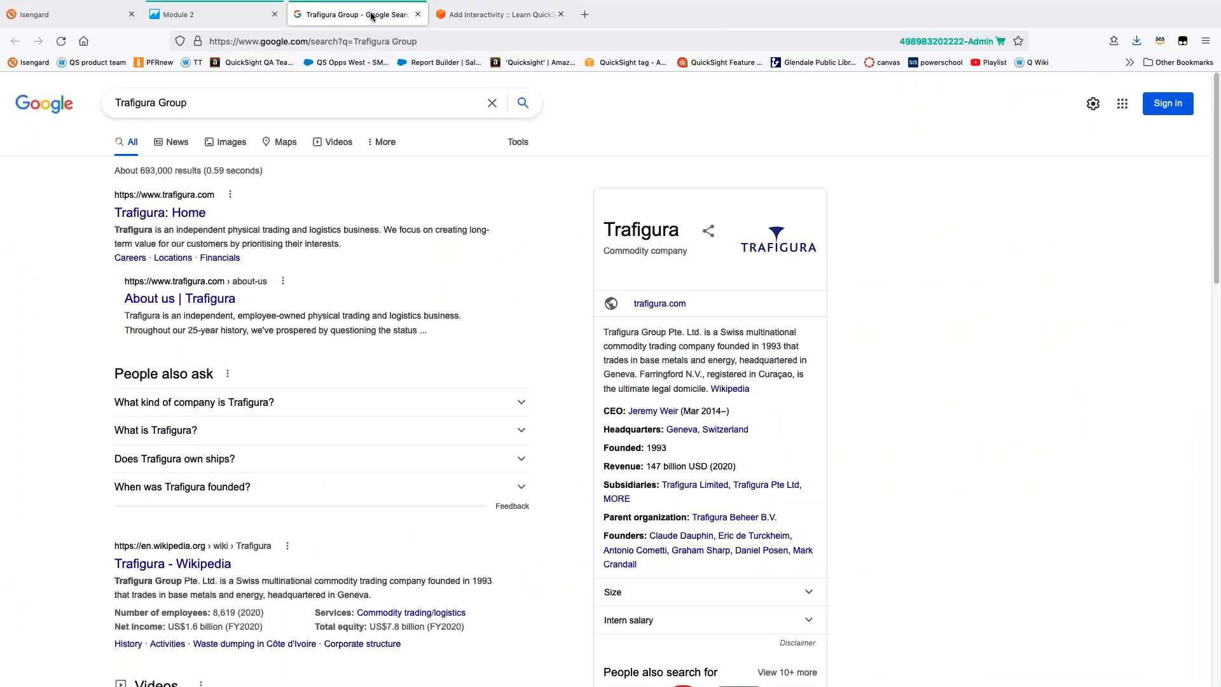
click(417, 14)
click(203, 14)
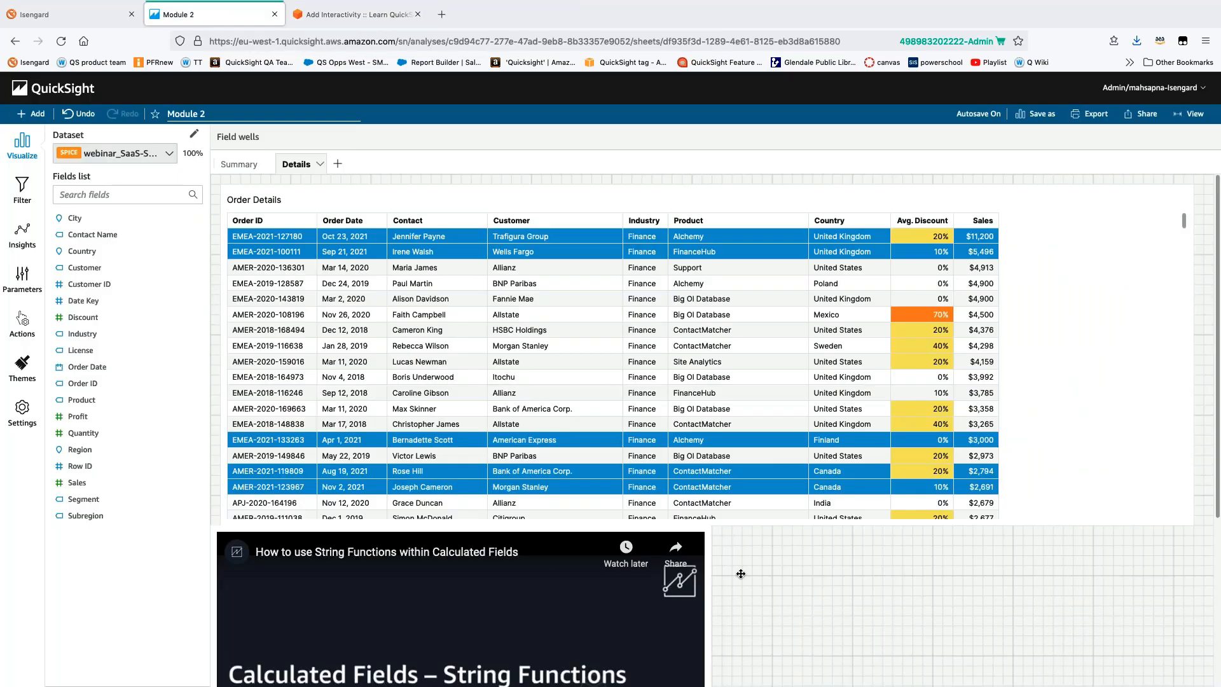
scroll(740, 574, down, 2)
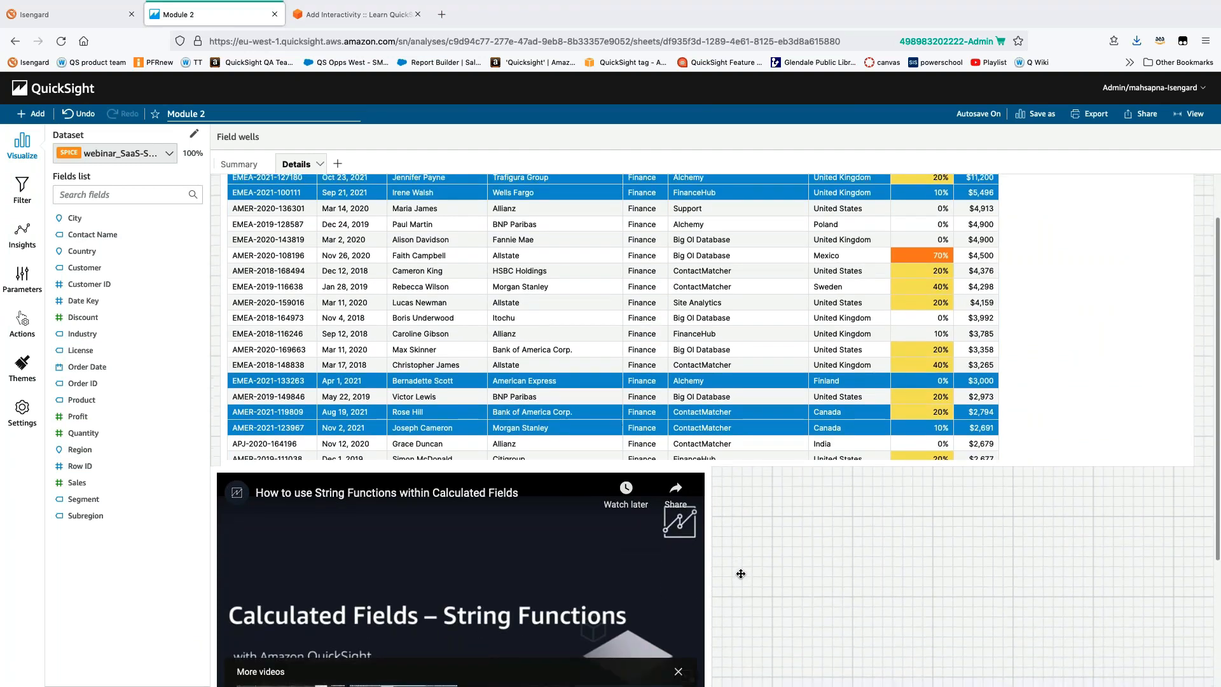
Switch to the Summary sheet and publish the analysis, replacing the existing Enhanced Dashboard, then dismiss the sharing dialog
click(235, 159)
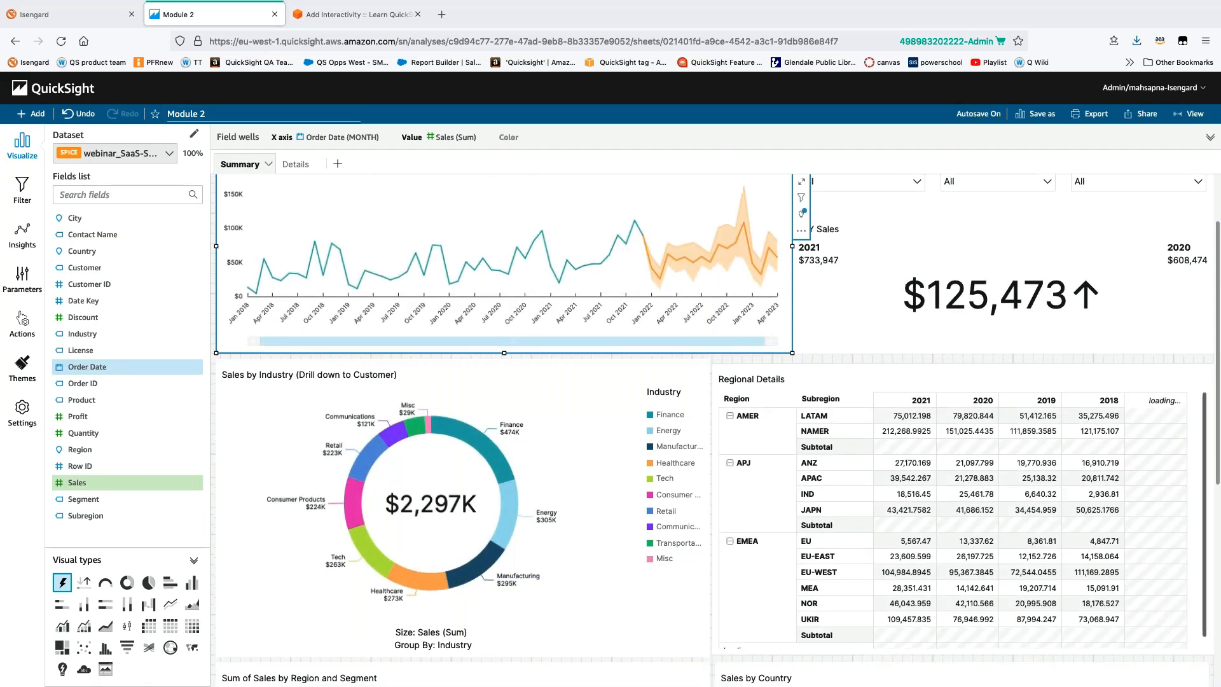
scroll(716, 430, down, 5)
scroll(1152, 191, up, 6)
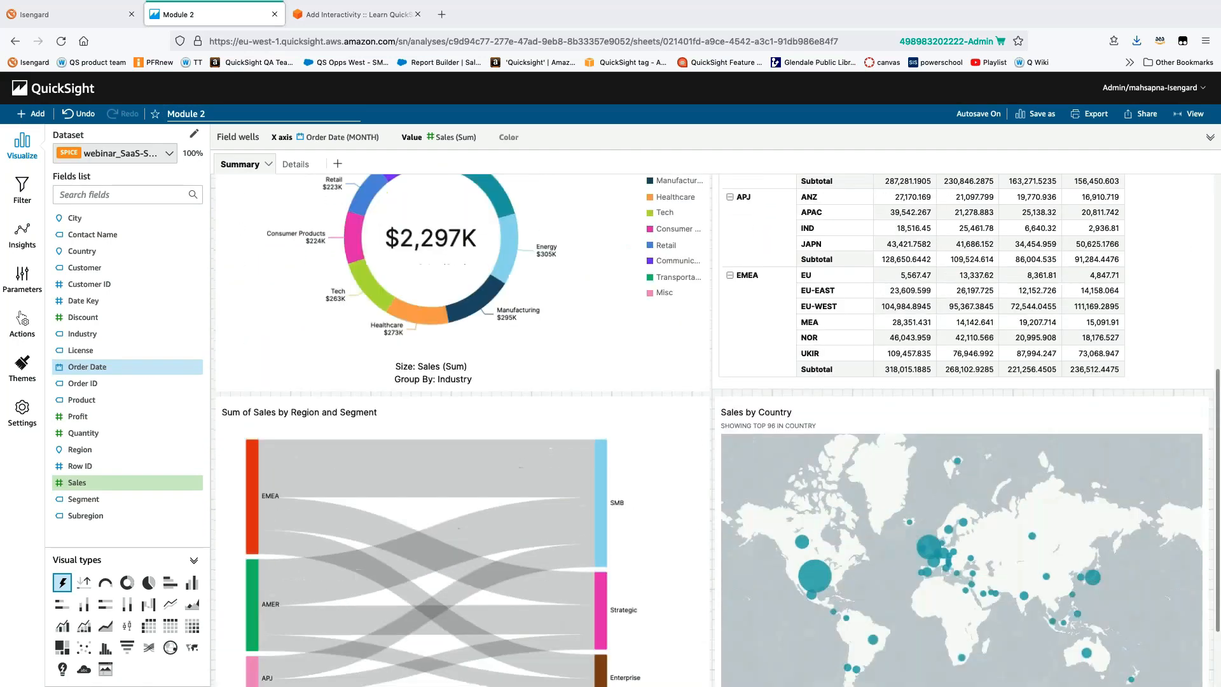
click(1143, 119)
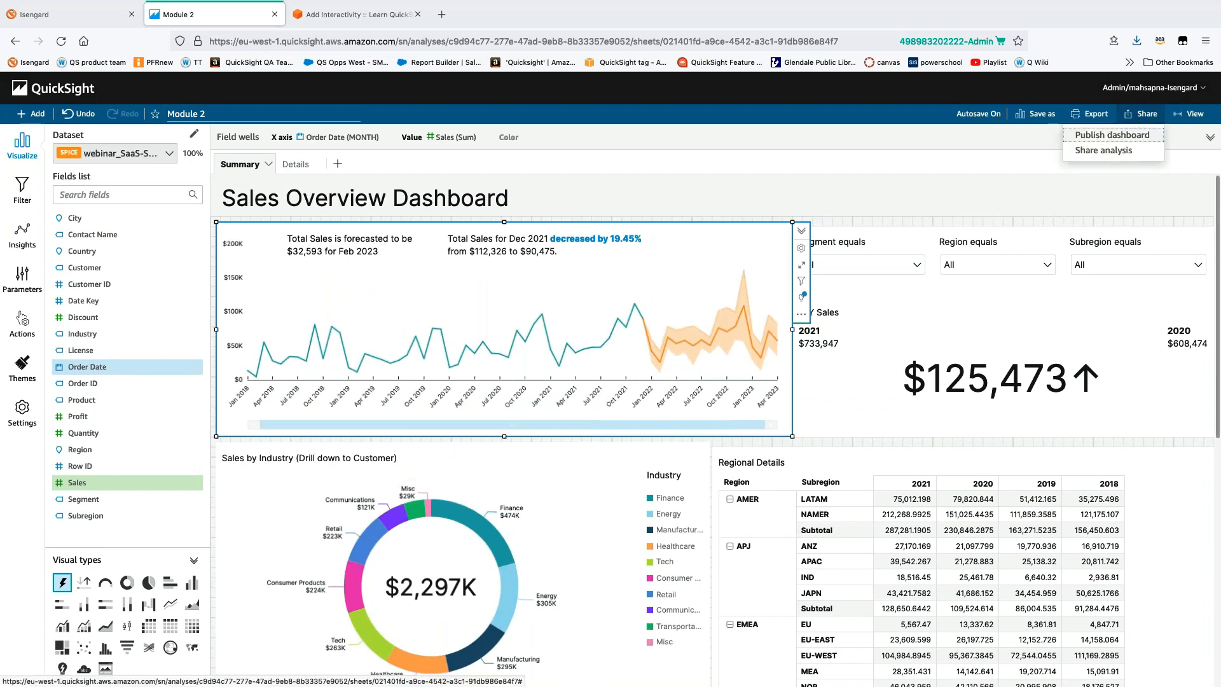
click(1112, 134)
click(510, 167)
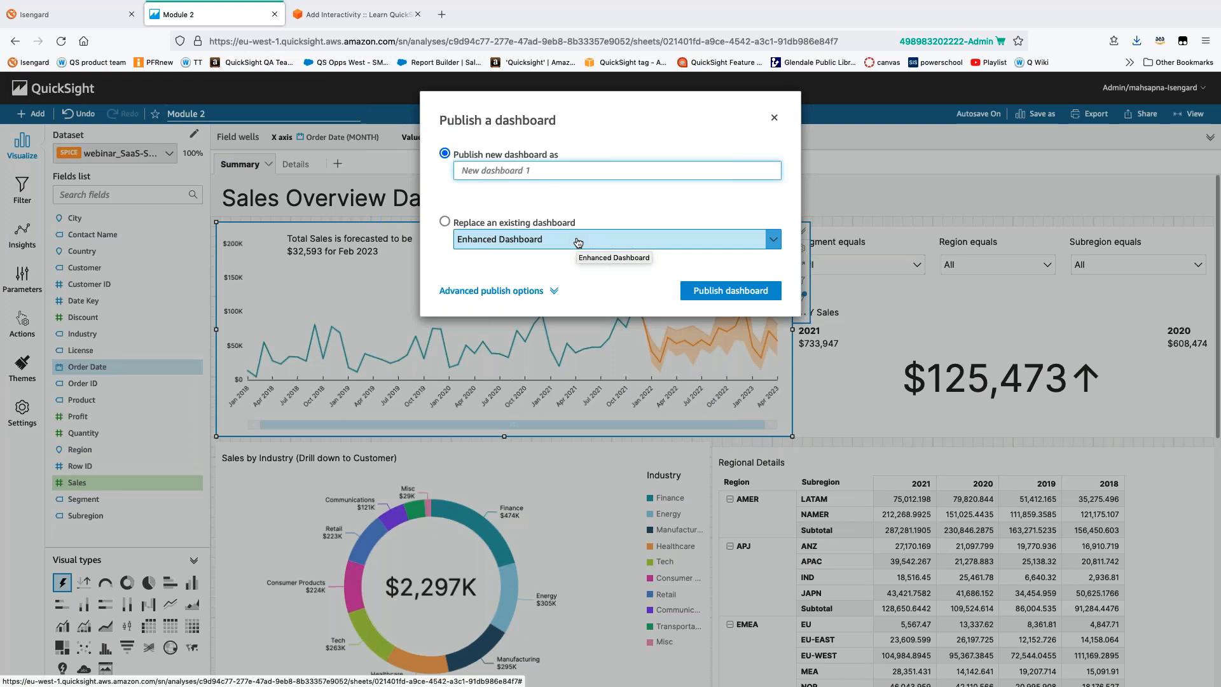
click(513, 224)
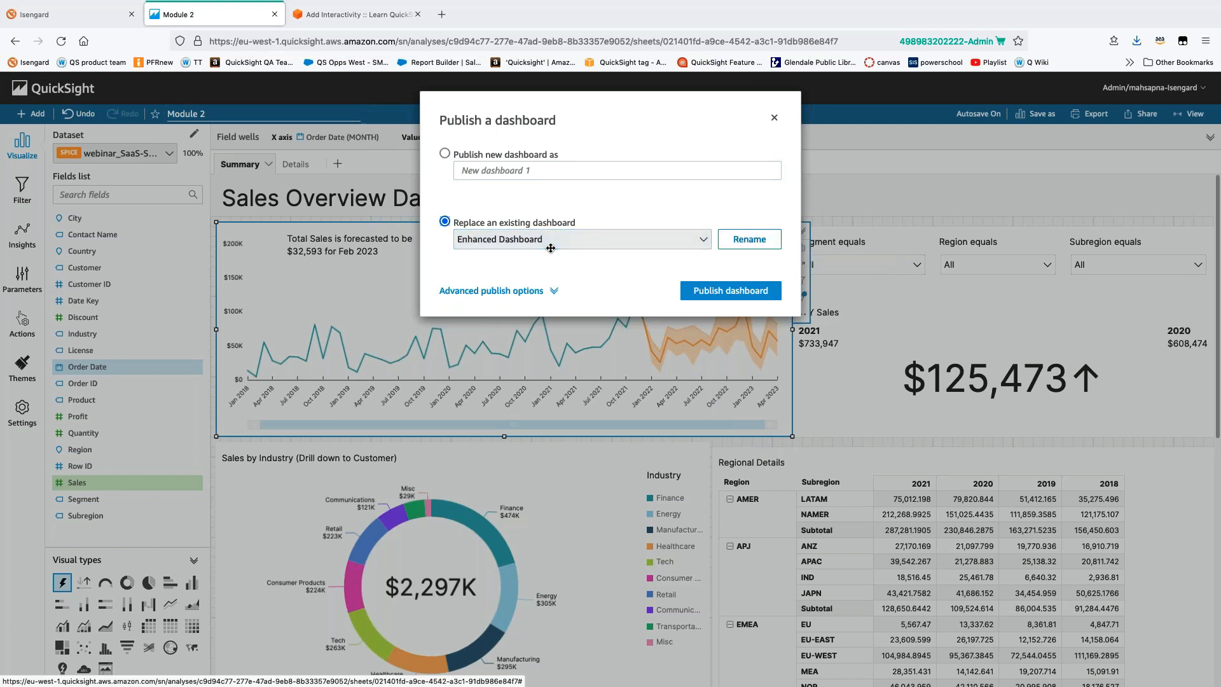
click(730, 291)
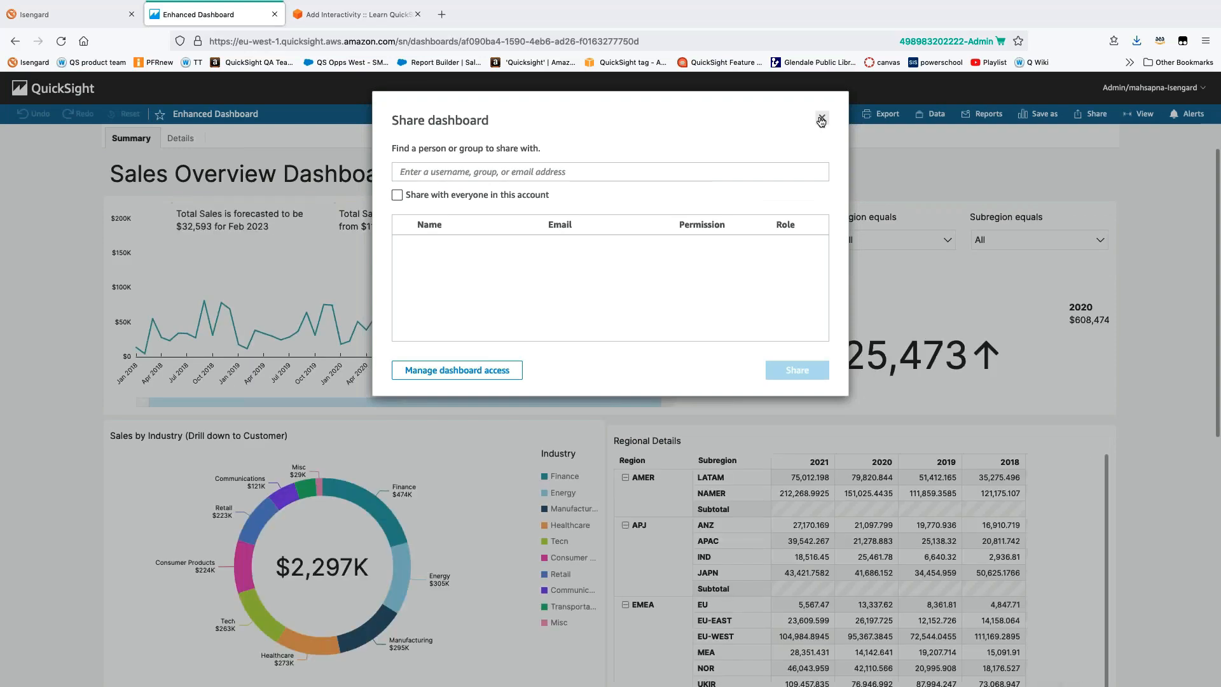
click(821, 120)
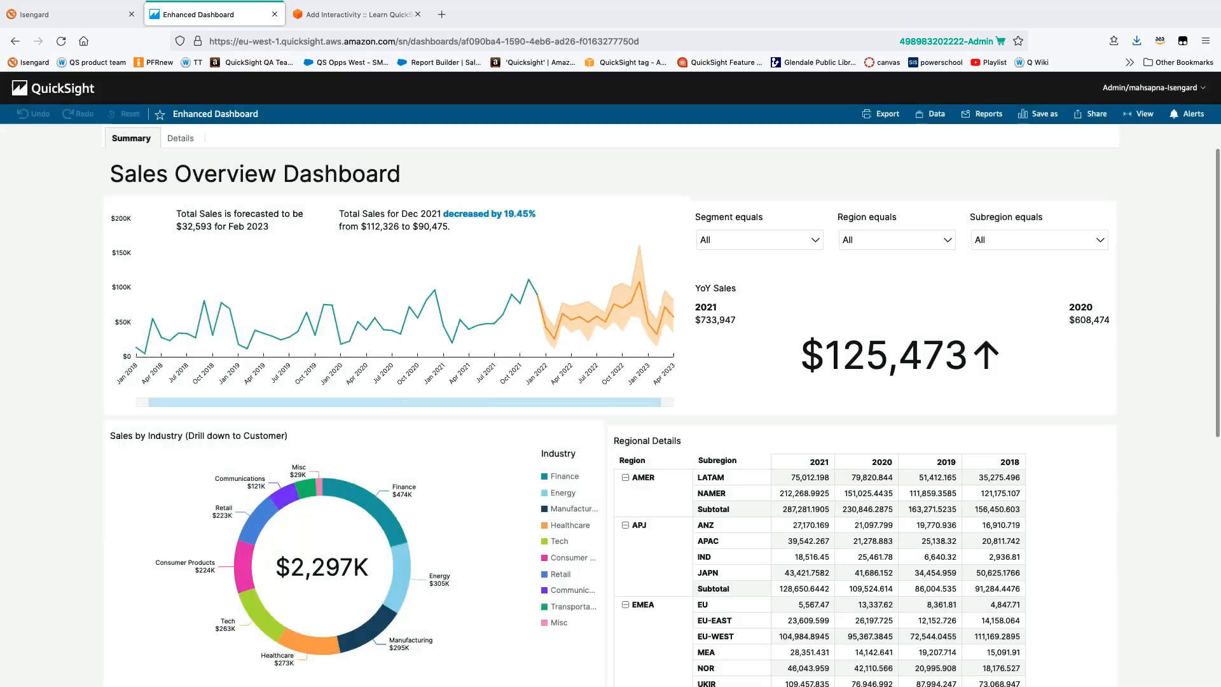
Check the Summary and Details sheets of the published dashboard, using the Sales by Industry donut chart to test the interactivity
click(191, 145)
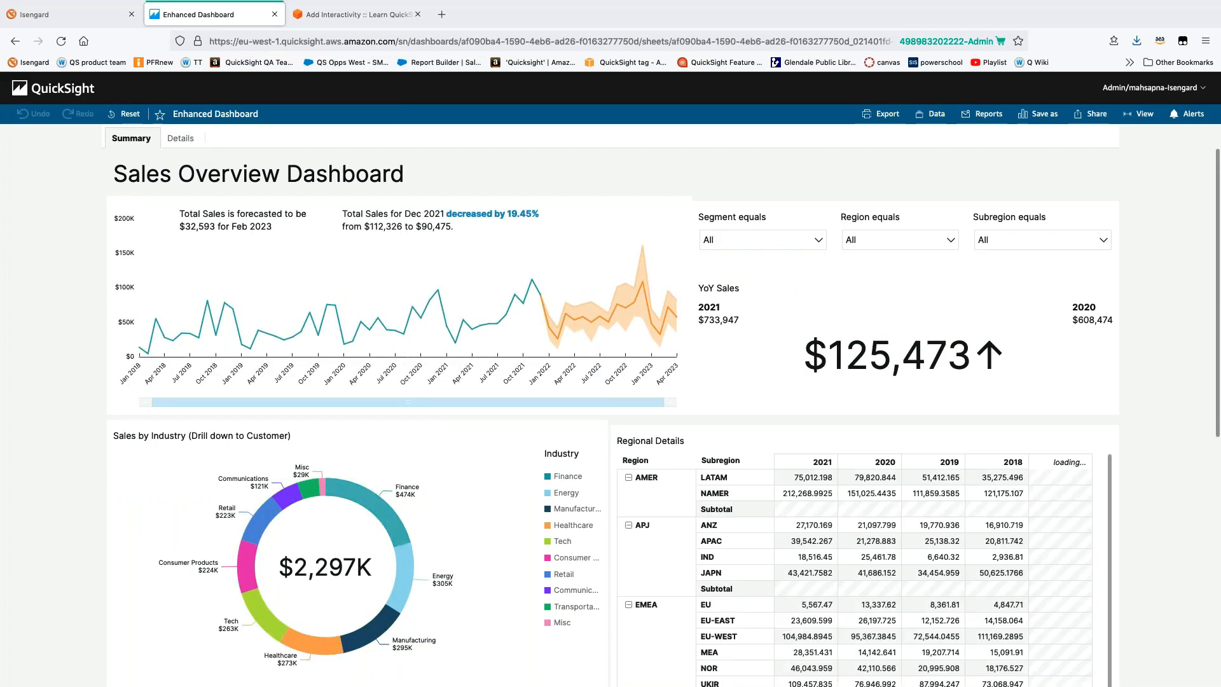
click(367, 505)
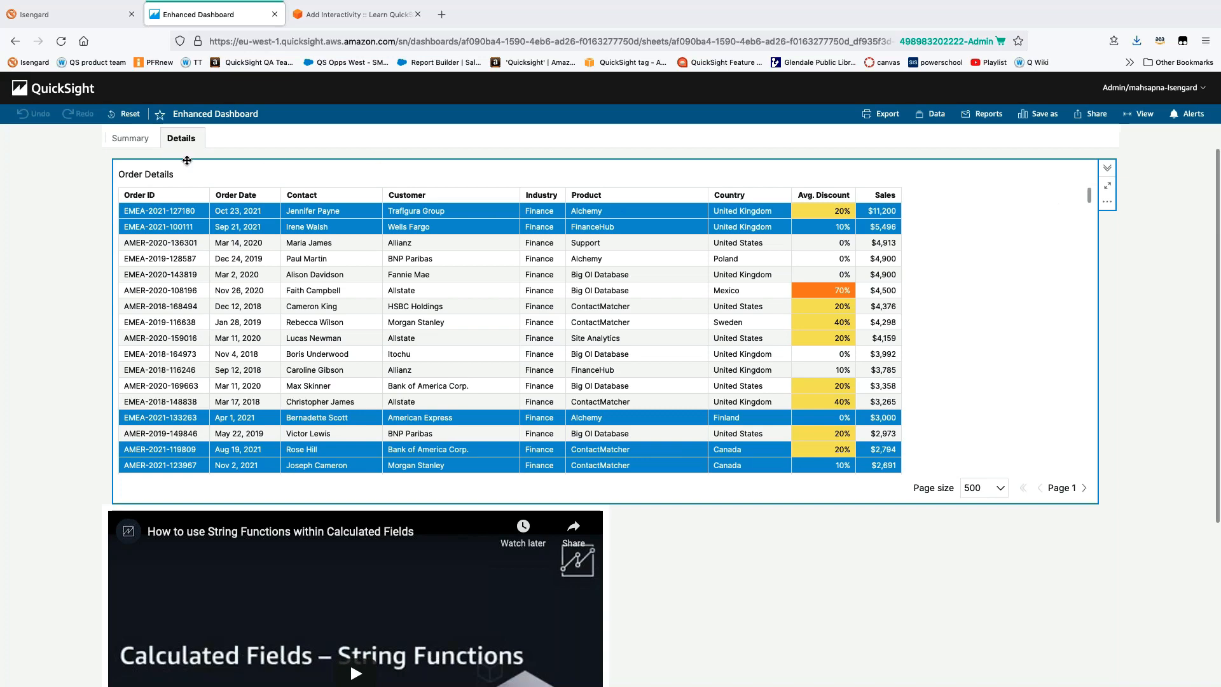
click(126, 143)
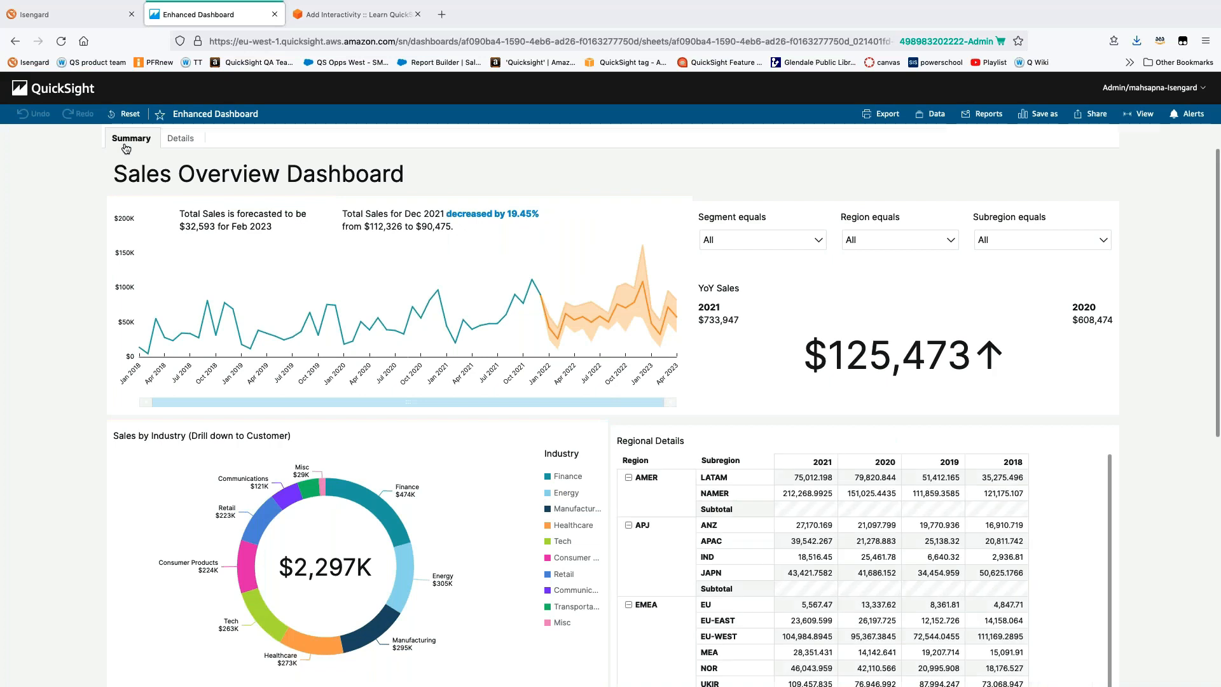
click(490, 443)
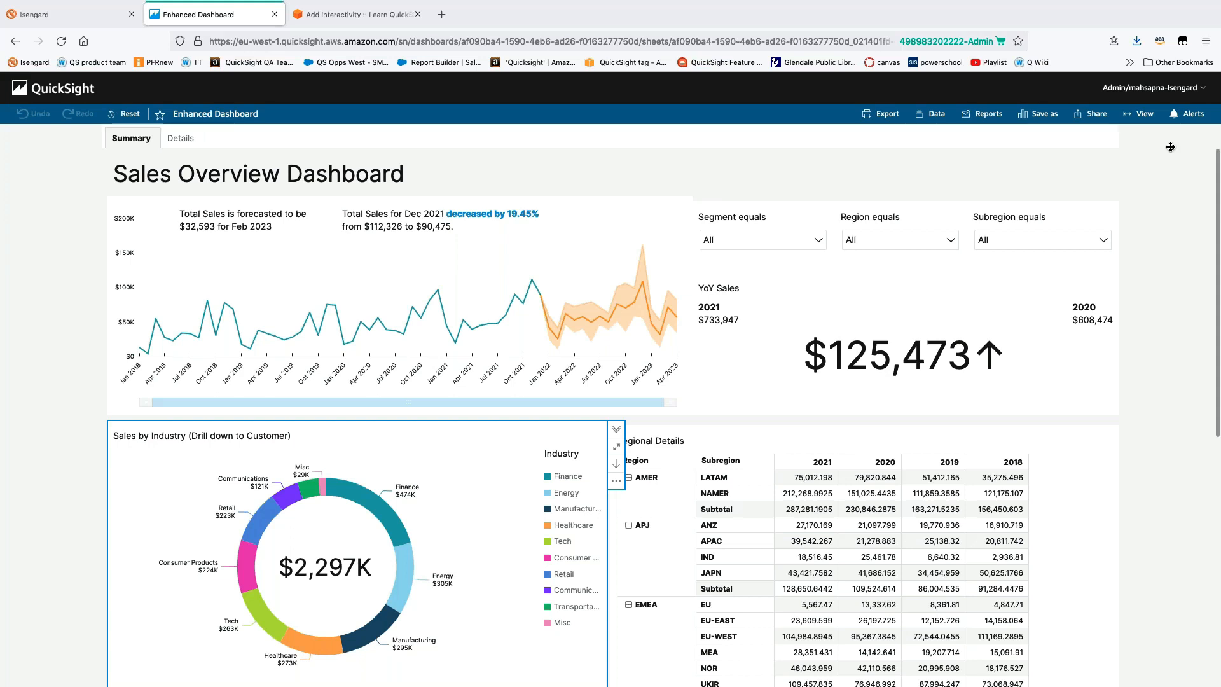
Return to the QuickSight home page and view the What's New entry about the virtual workshops
click(1150, 92)
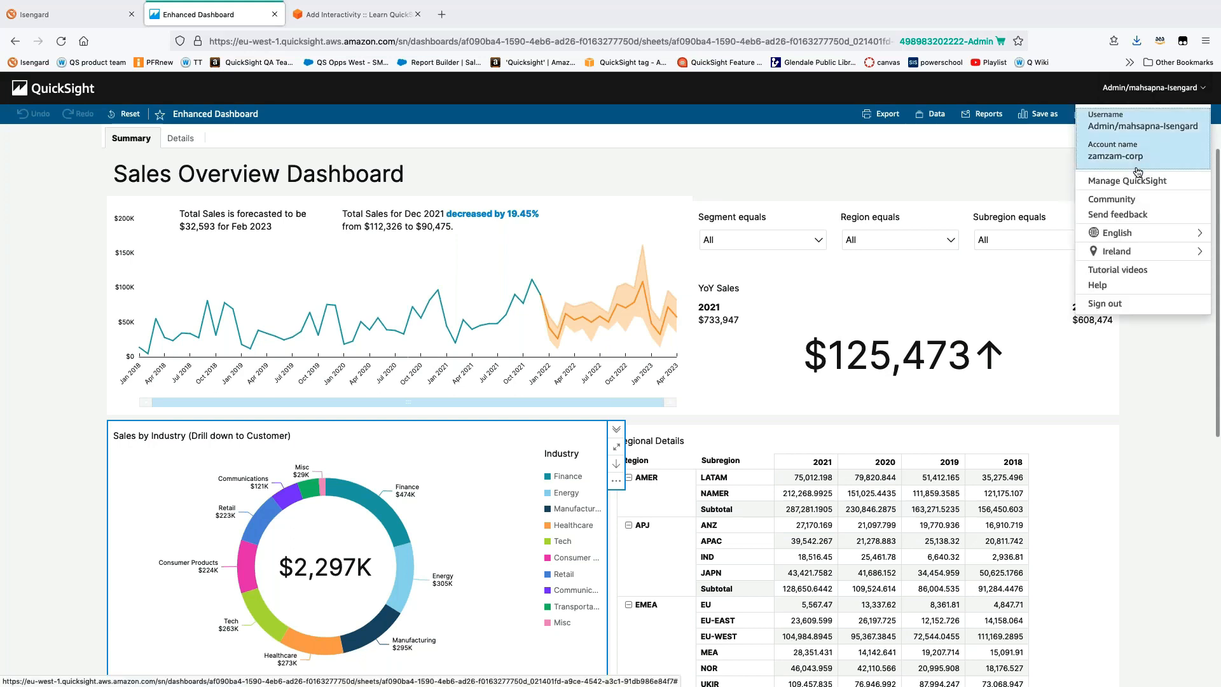
click(53, 88)
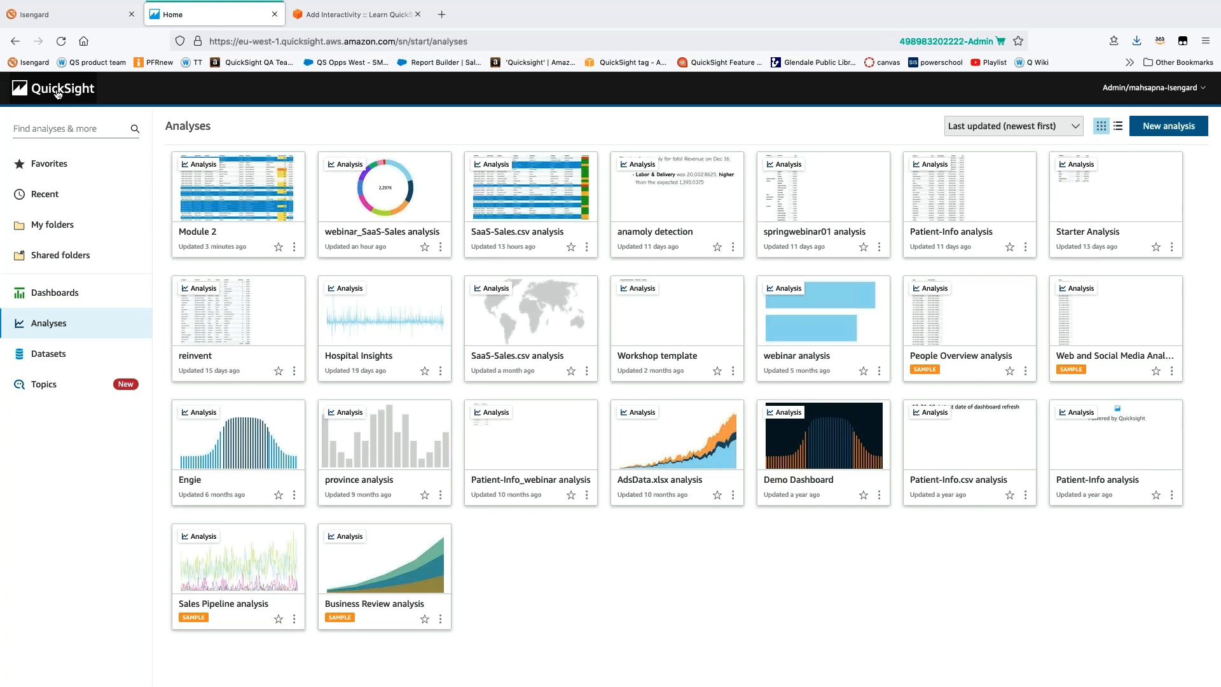
click(1151, 89)
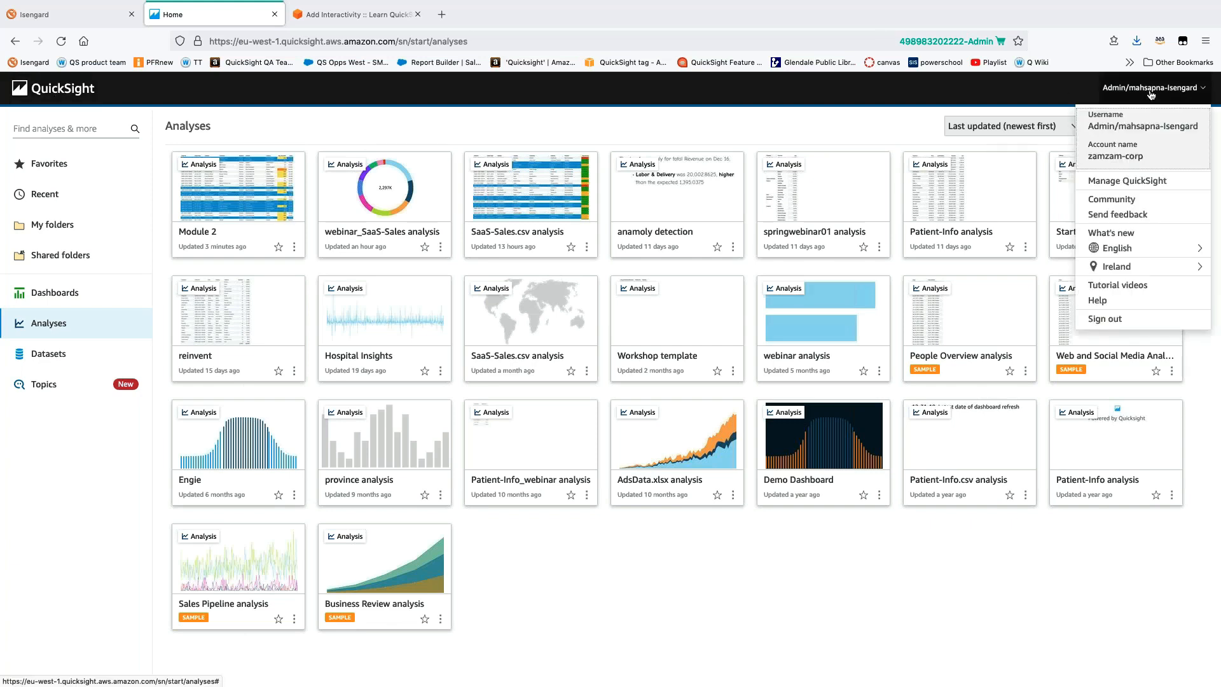
click(1133, 237)
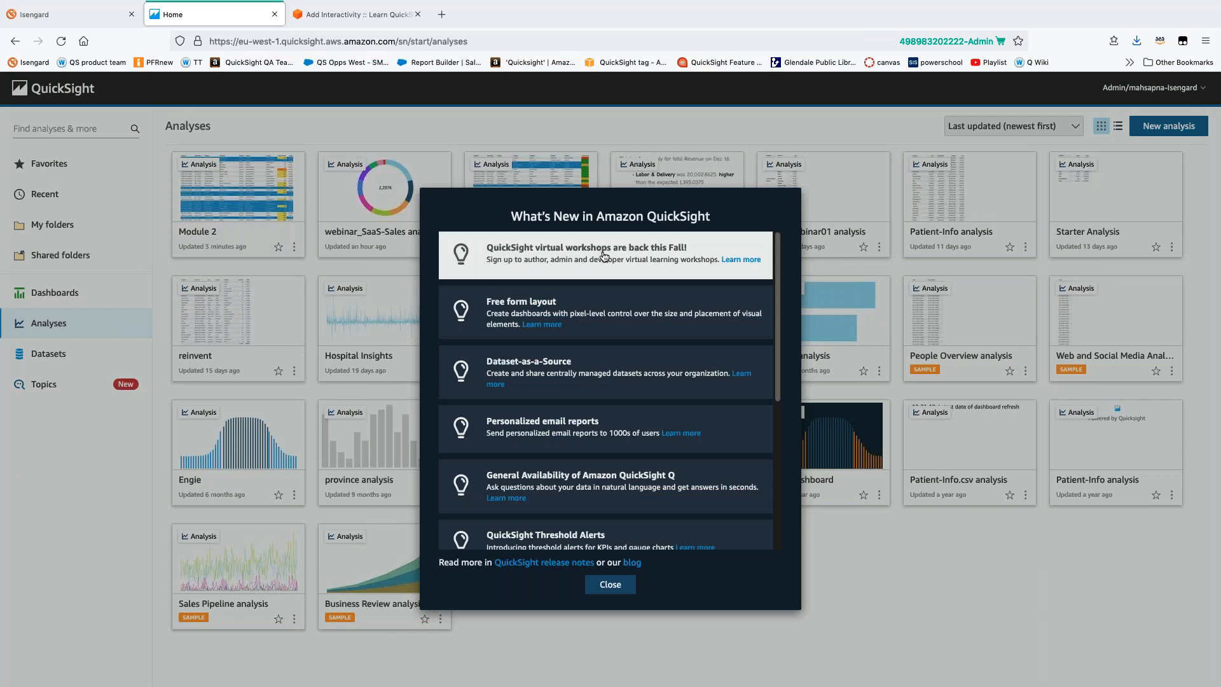
click(604, 256)
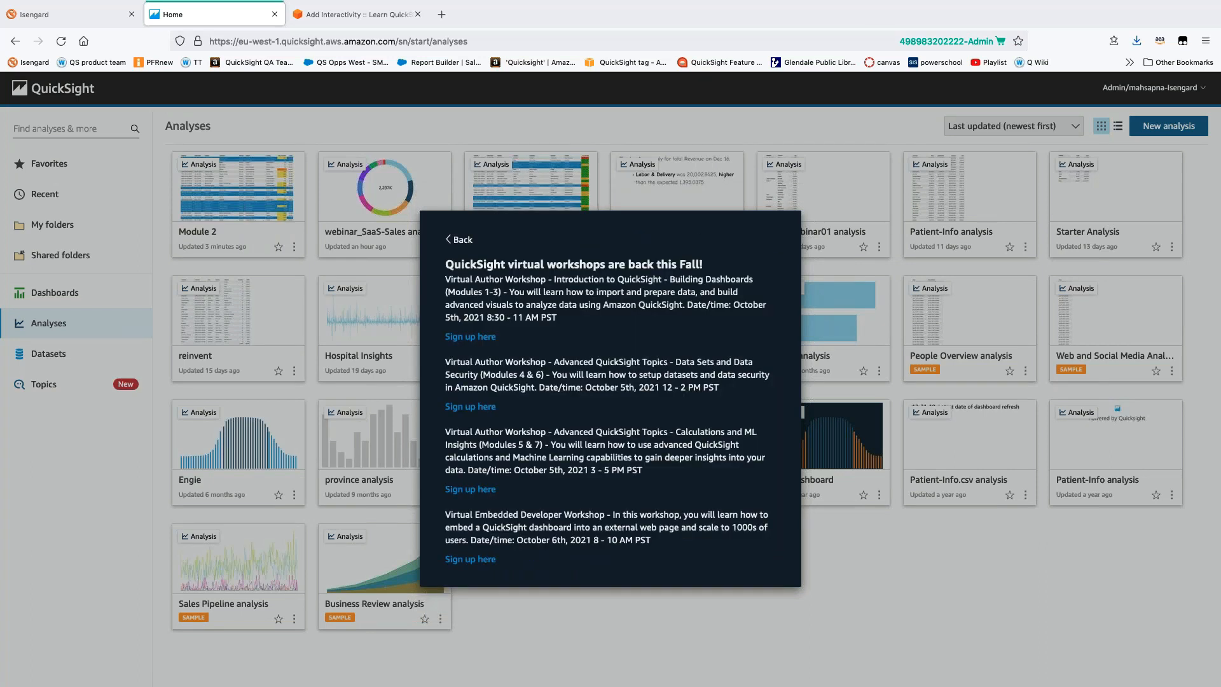